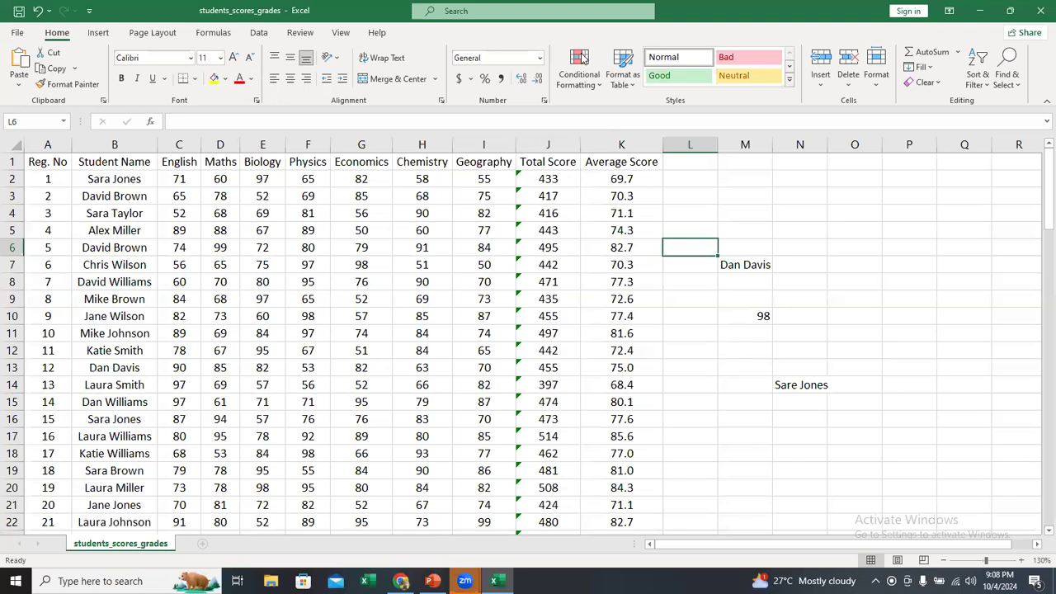
click(582, 56)
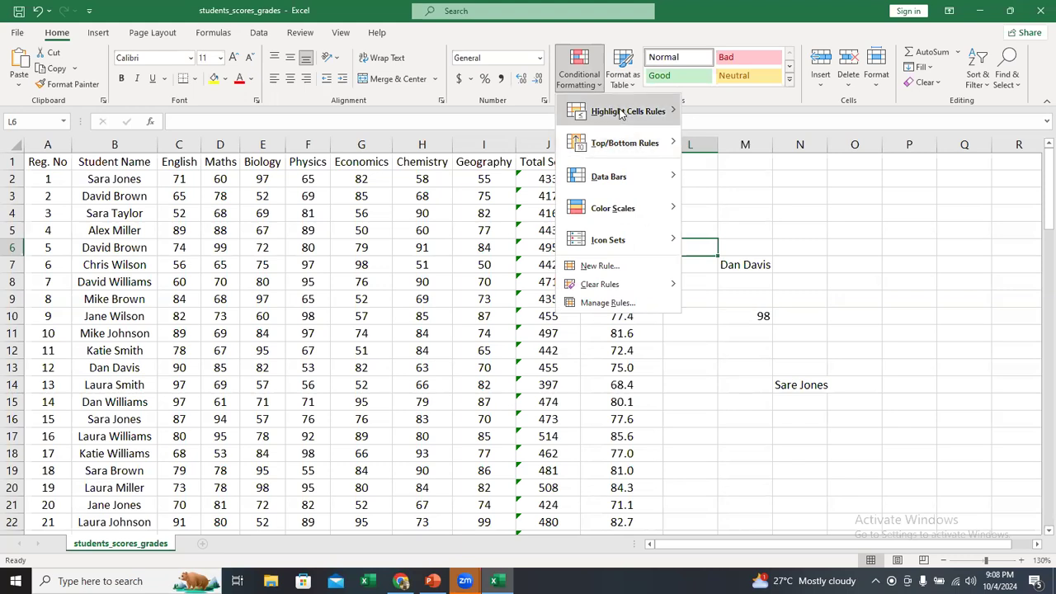
mouse_move(622, 113)
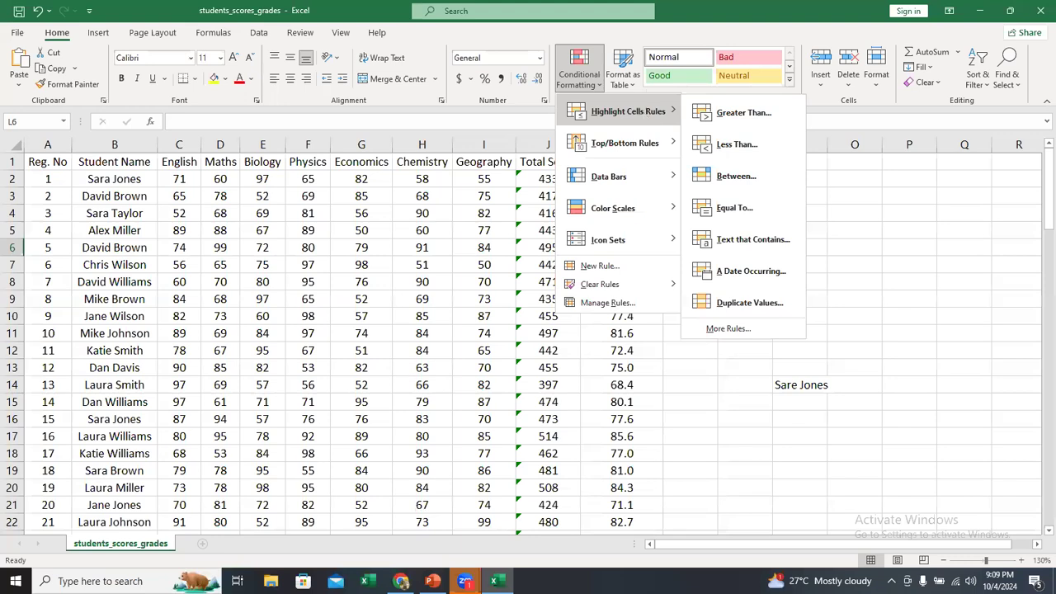
click(607, 170)
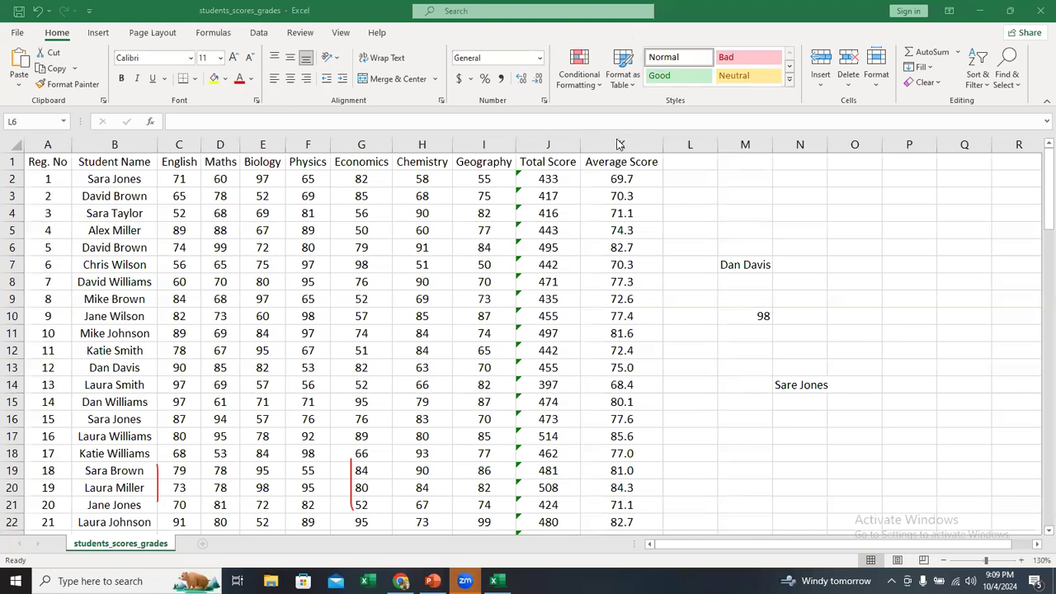
click(591, 76)
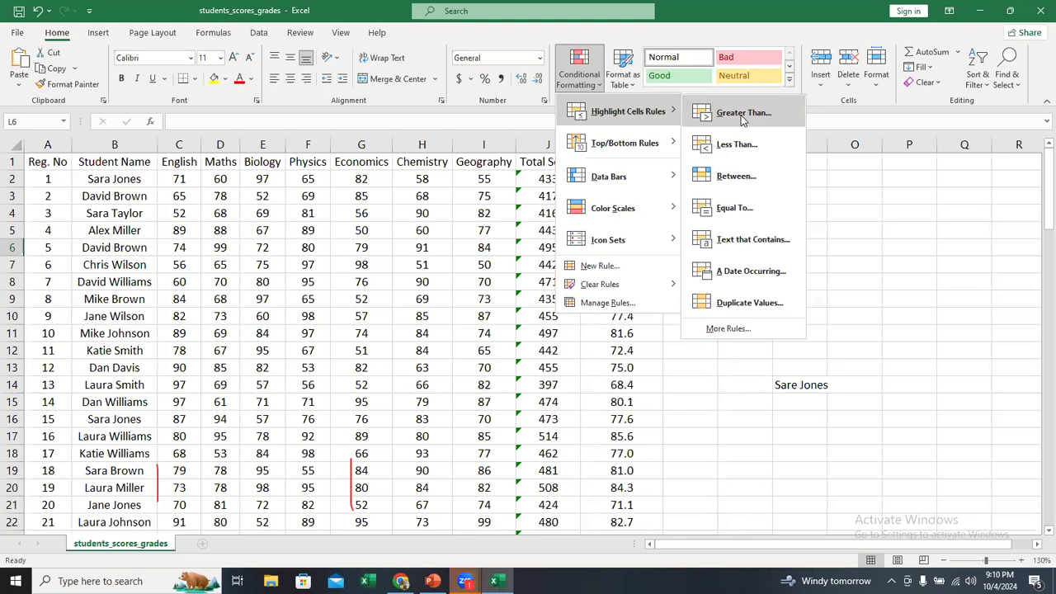
key(Escape)
key(Escape)
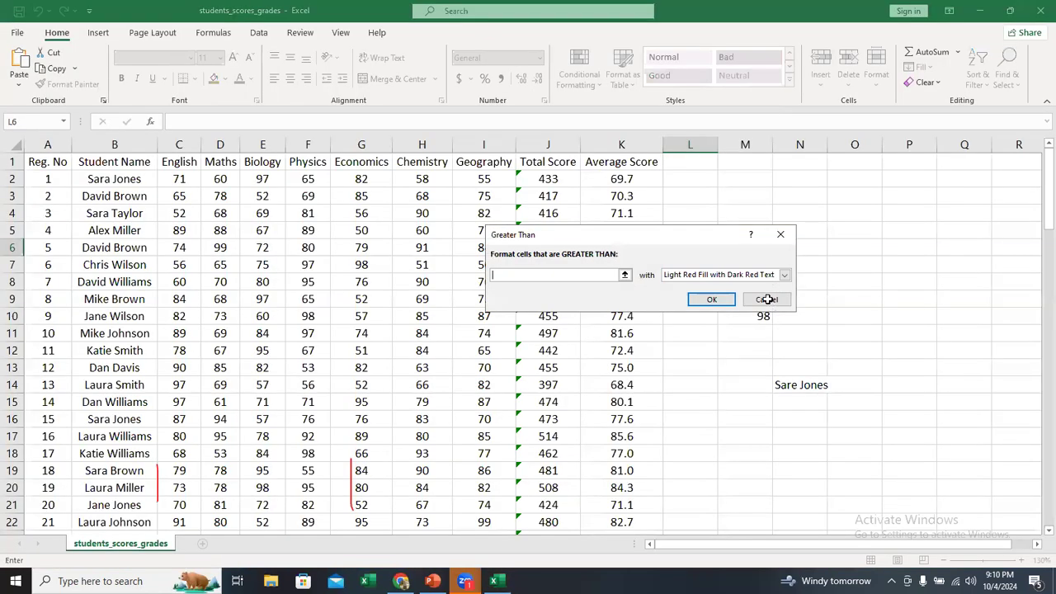
click(767, 300)
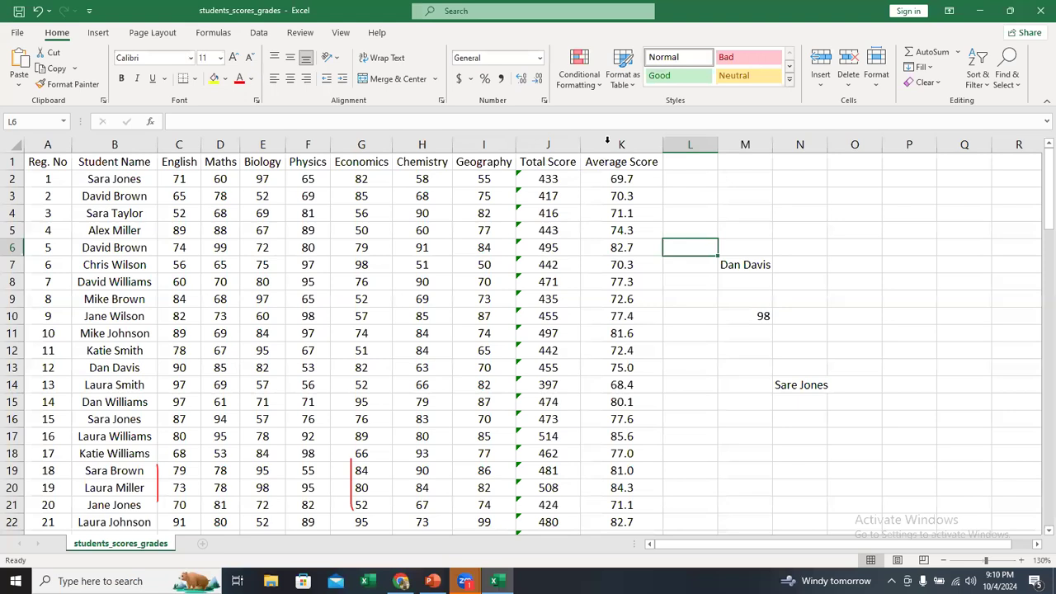
Step: Set up a Greater Than highlight rule for the whole Average Score column with a threshold of 50
click(608, 140)
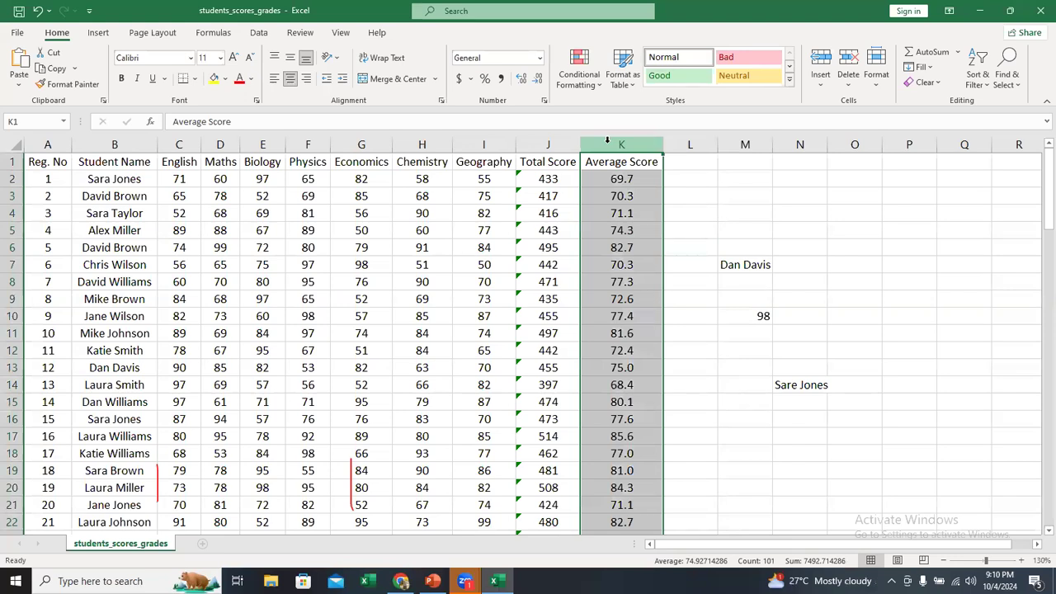
click(623, 229)
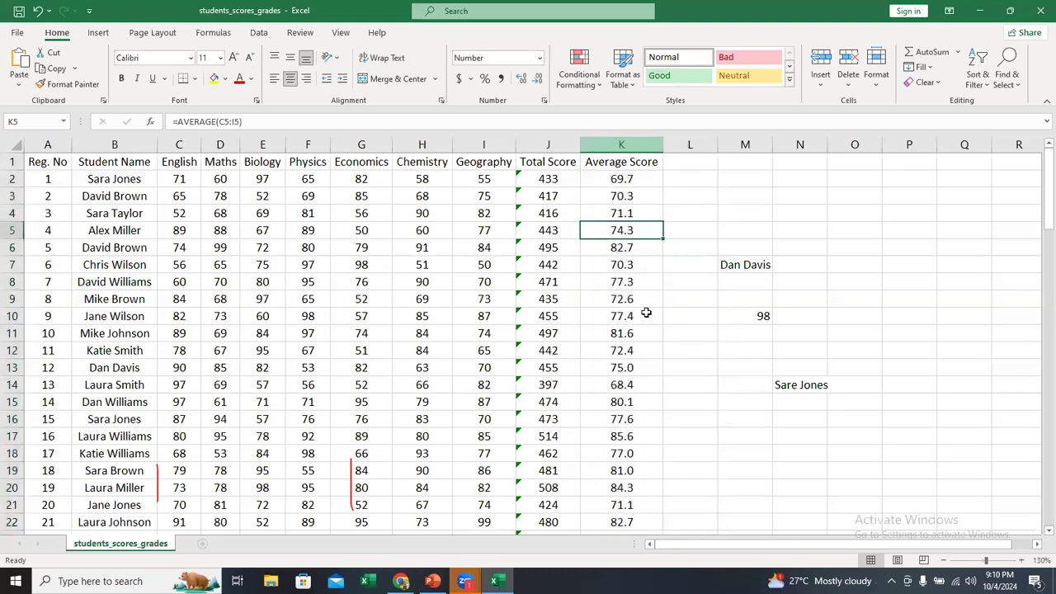
click(623, 144)
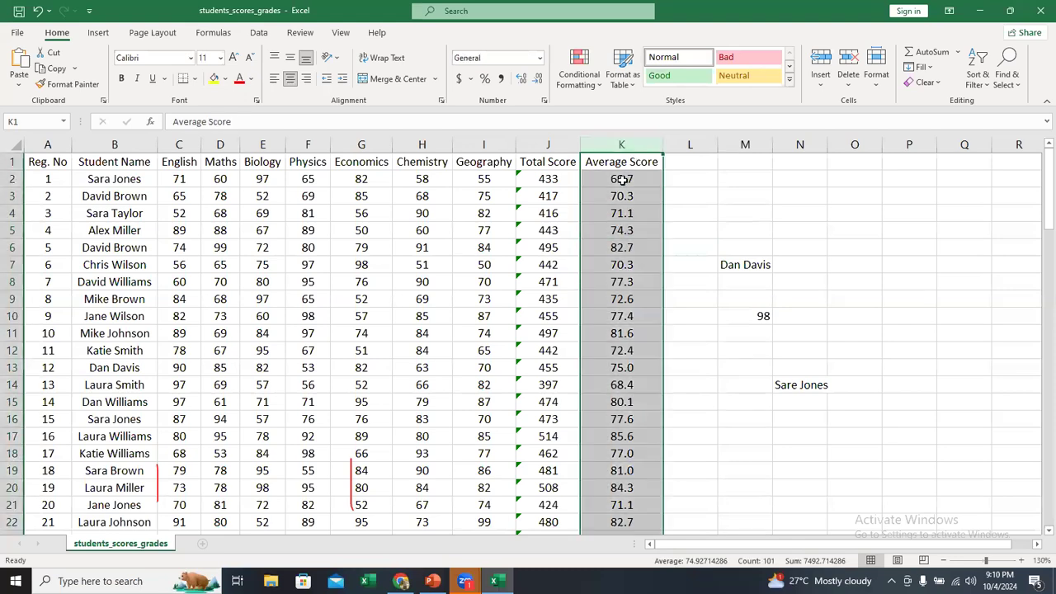
click(587, 87)
mouse_move(600, 116)
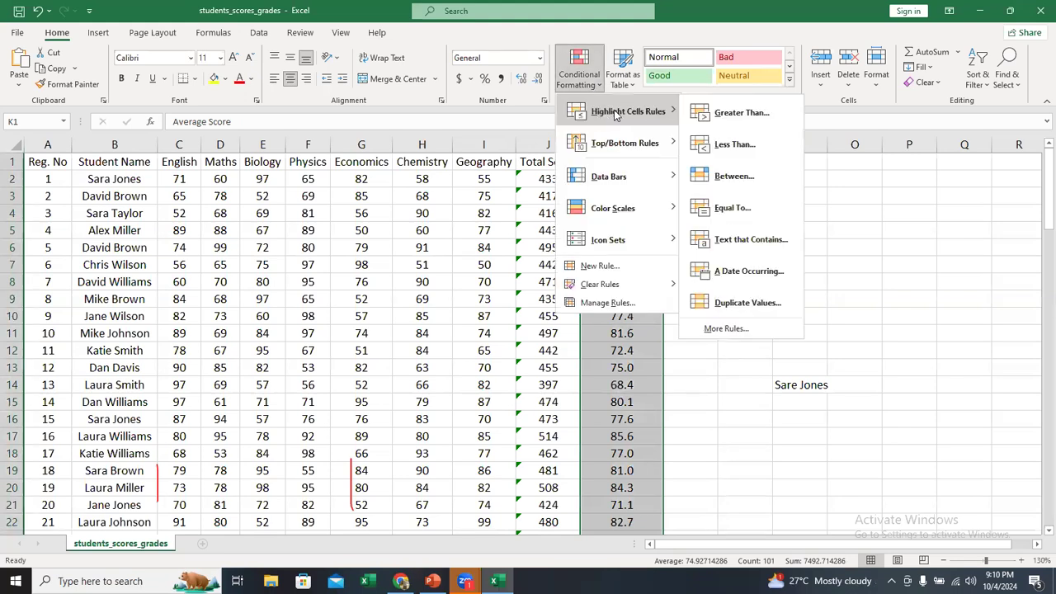
click(730, 111)
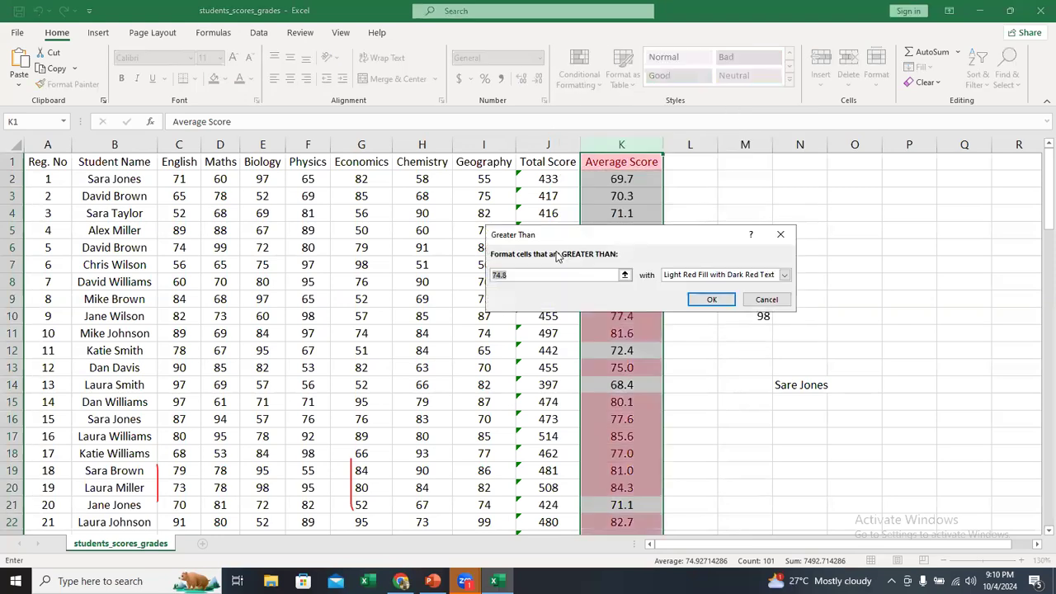
drag(584, 236, 554, 228)
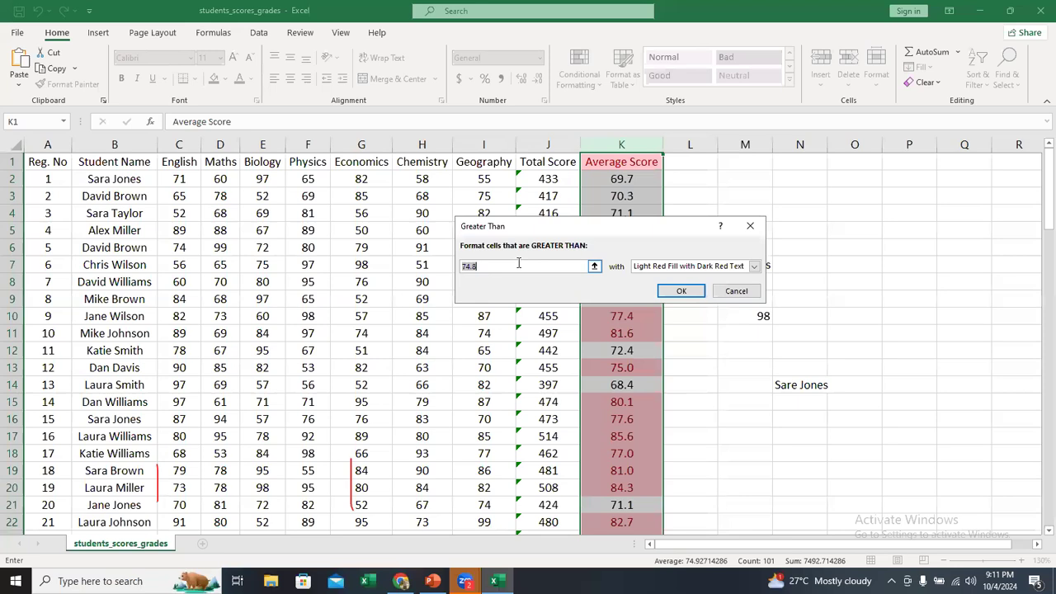
text(50)
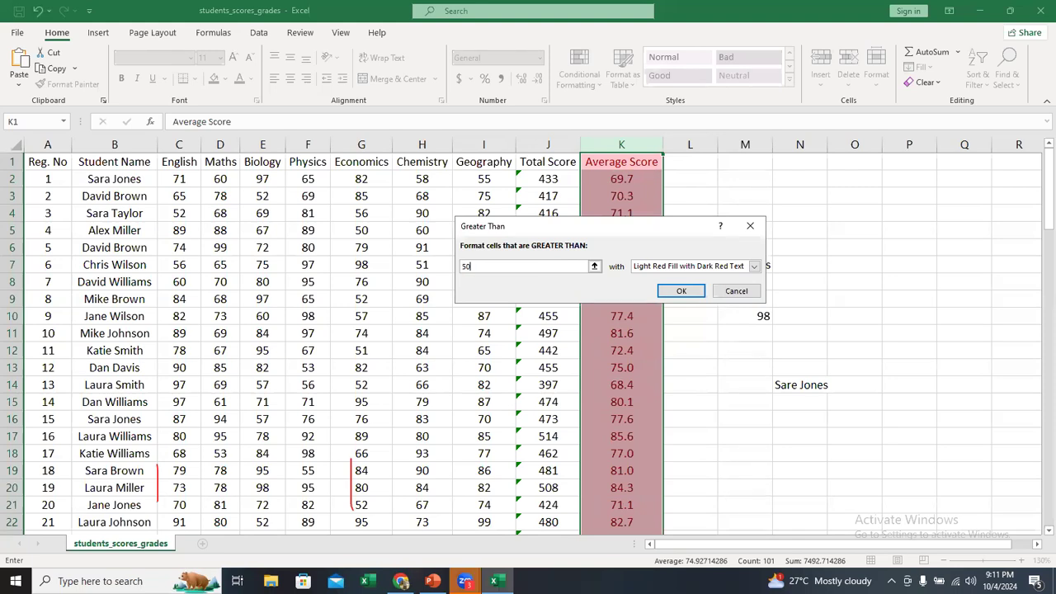
key(Return)
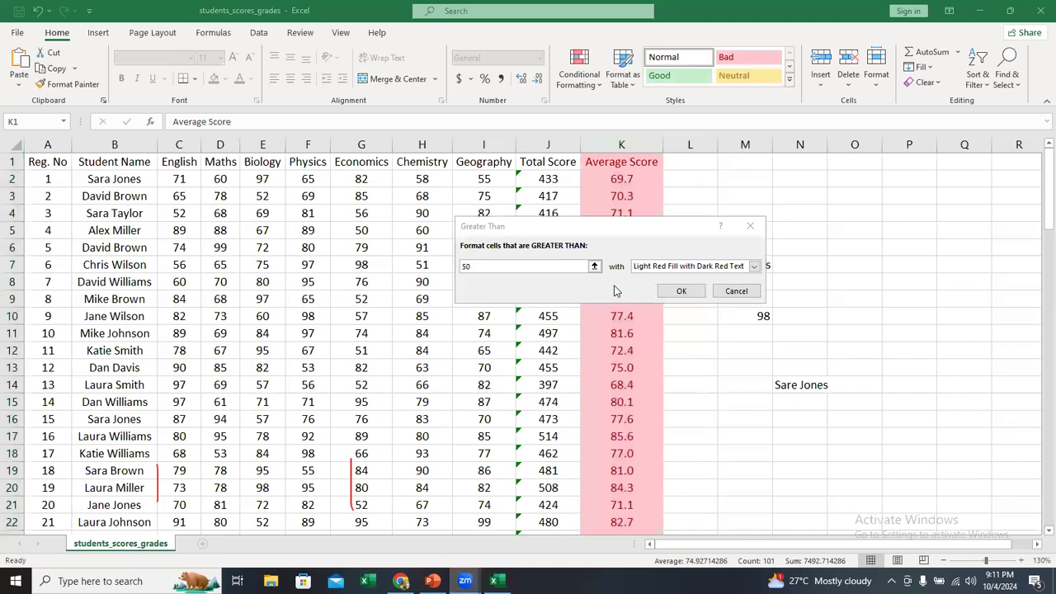
Step: Set the rule's format to Green Fill with Dark Green Text, apply it and check the highlighted column
click(490, 266)
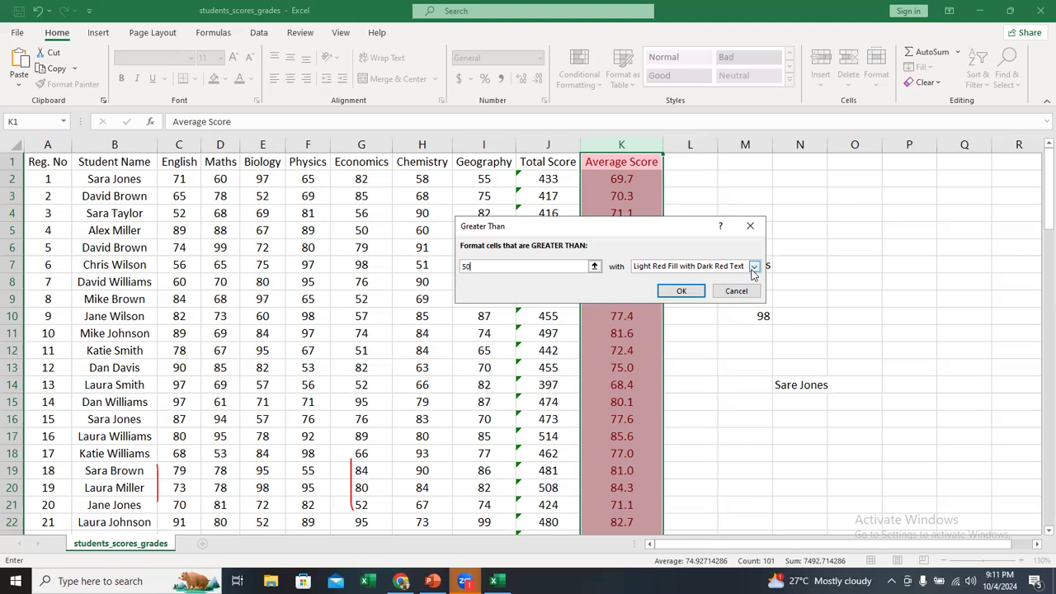
click(752, 271)
click(753, 271)
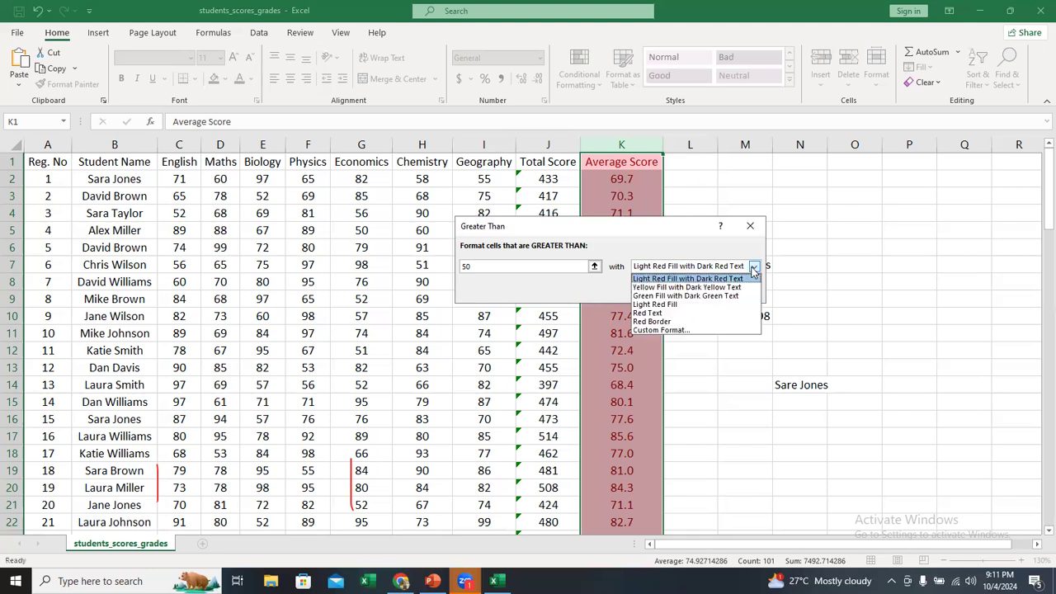
click(702, 297)
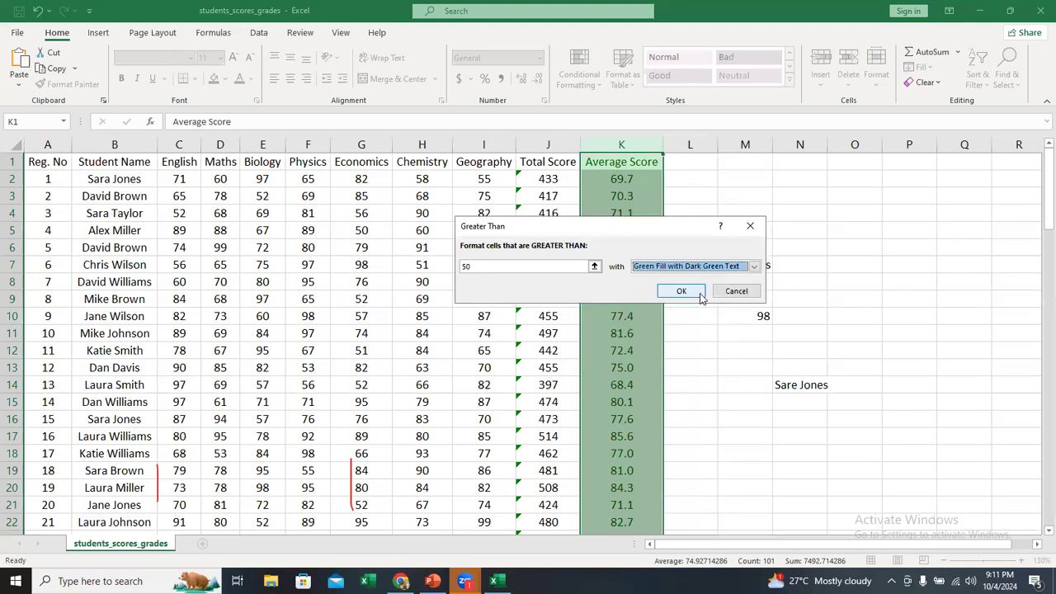
click(686, 291)
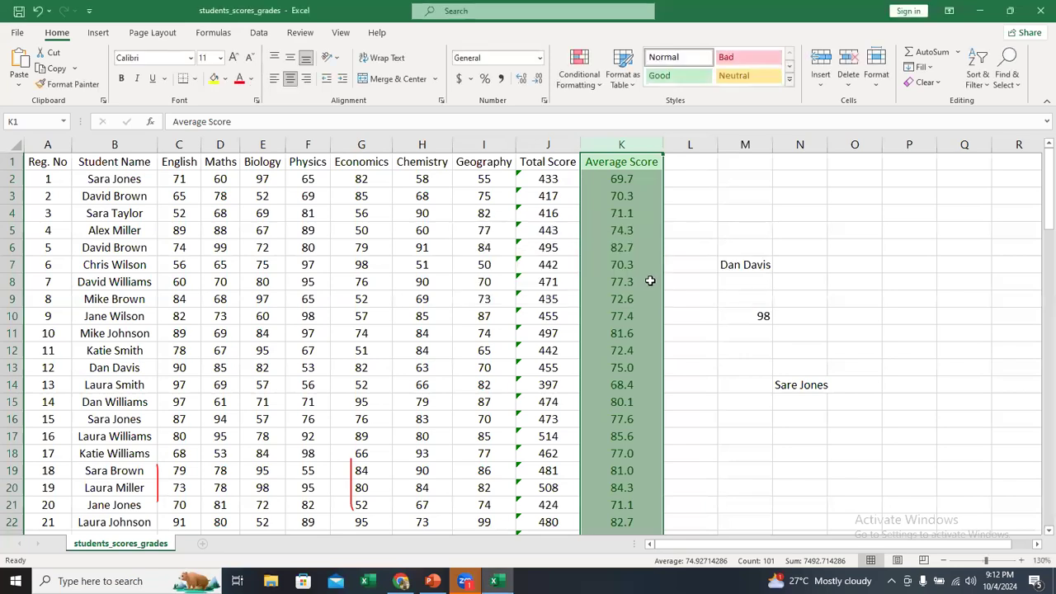
scroll(650, 282, down, 20)
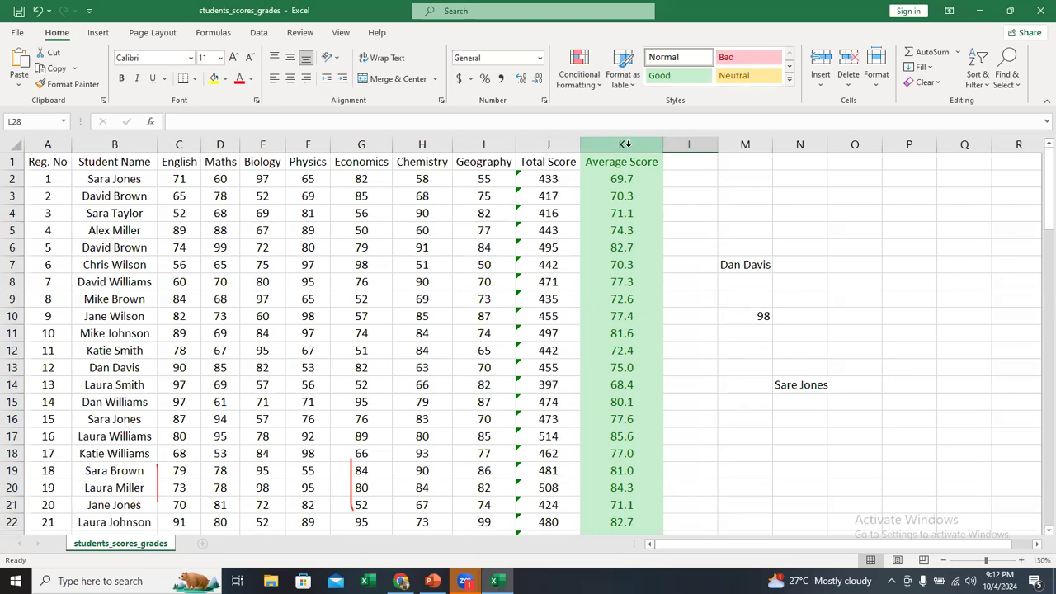
Step: Highlight Average Score column cells greater than 80 with Light Red Fill with Dark Red Text
click(628, 144)
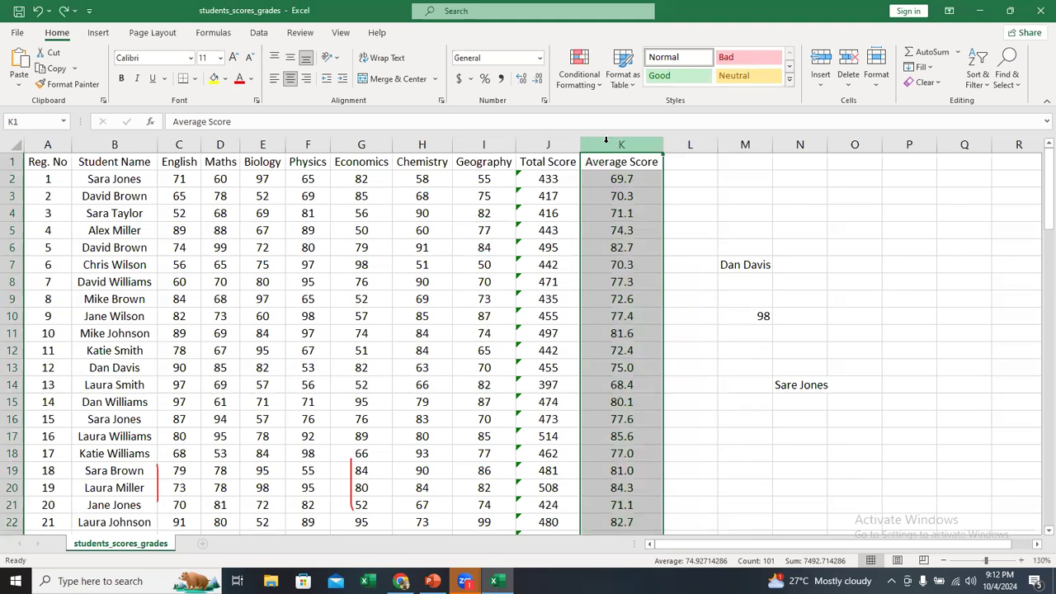
click(580, 84)
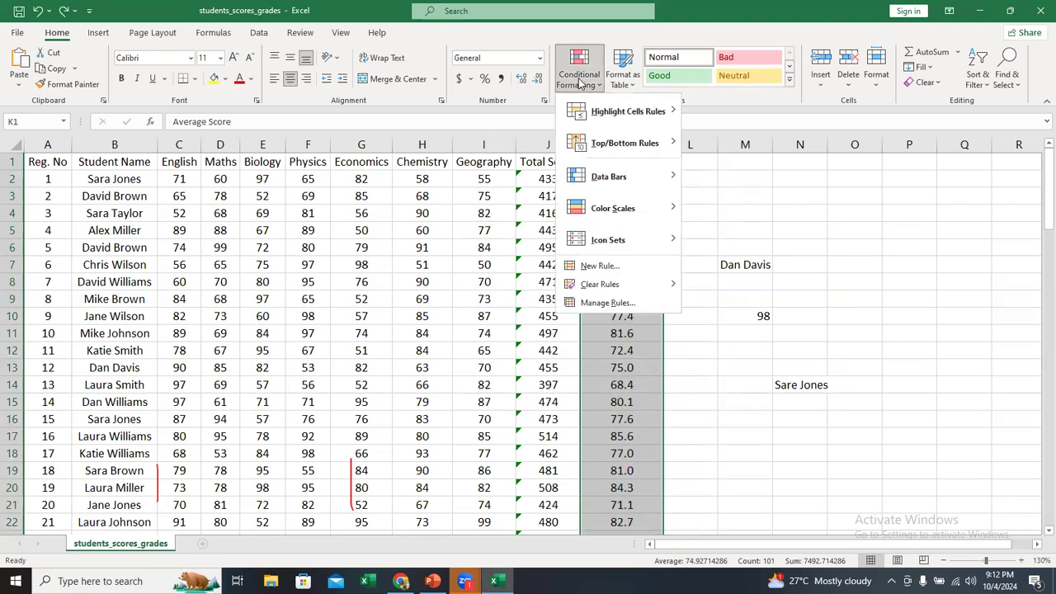
mouse_move(622, 112)
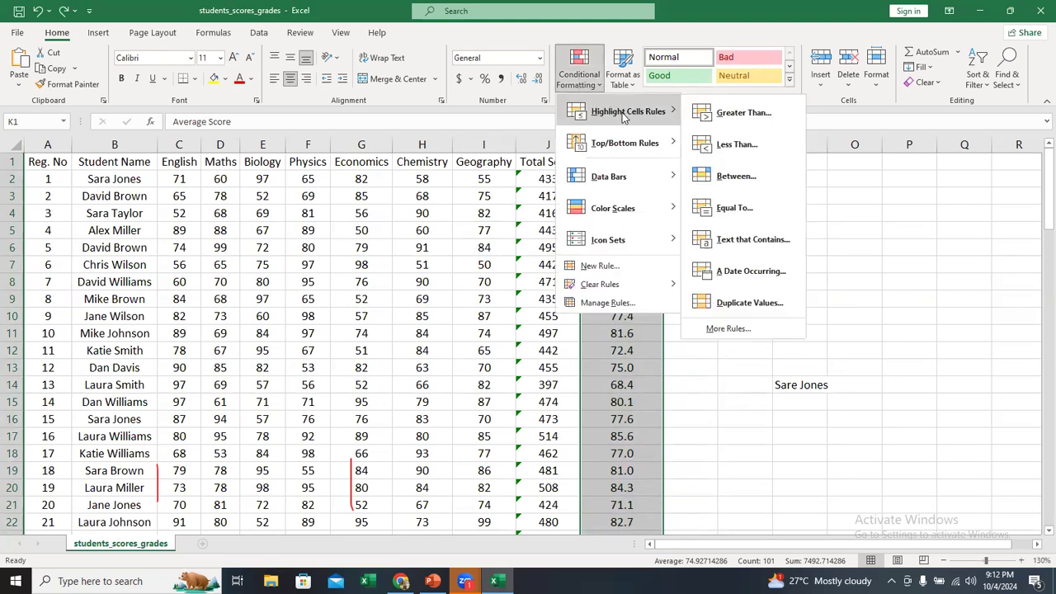
click(741, 113)
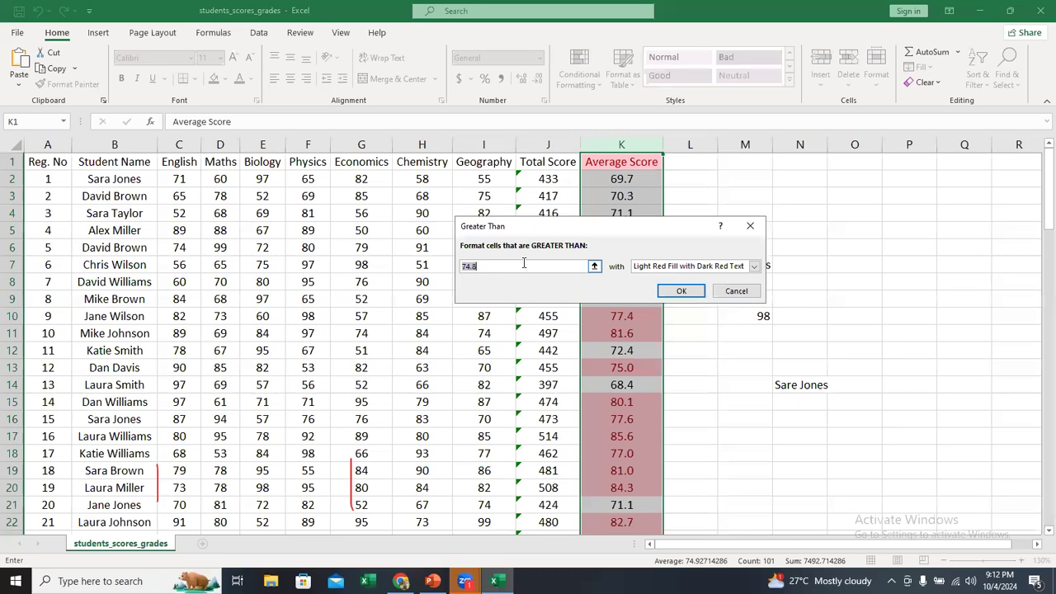
text(80)
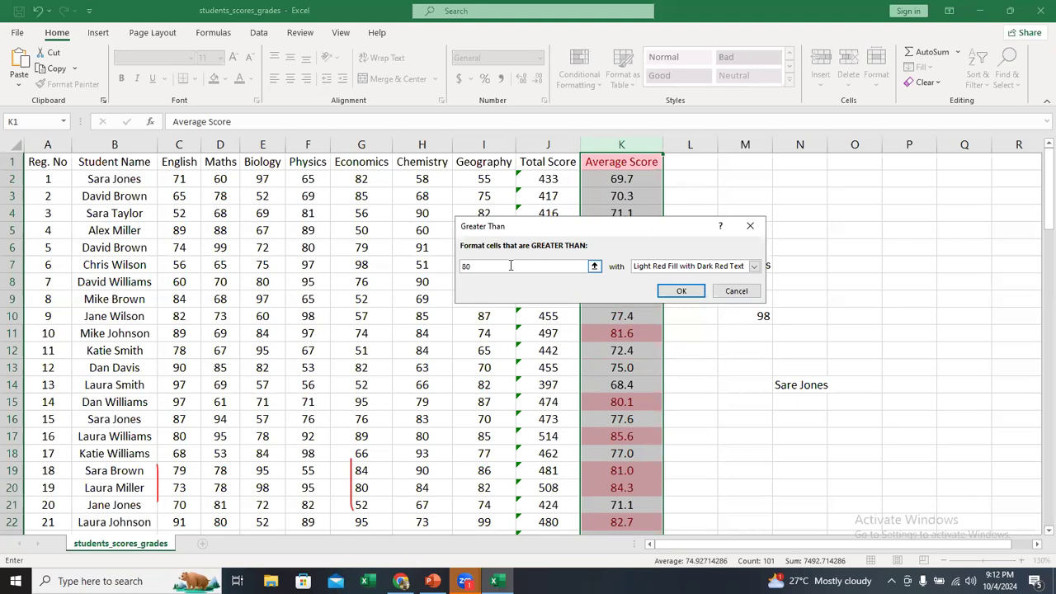
click(720, 269)
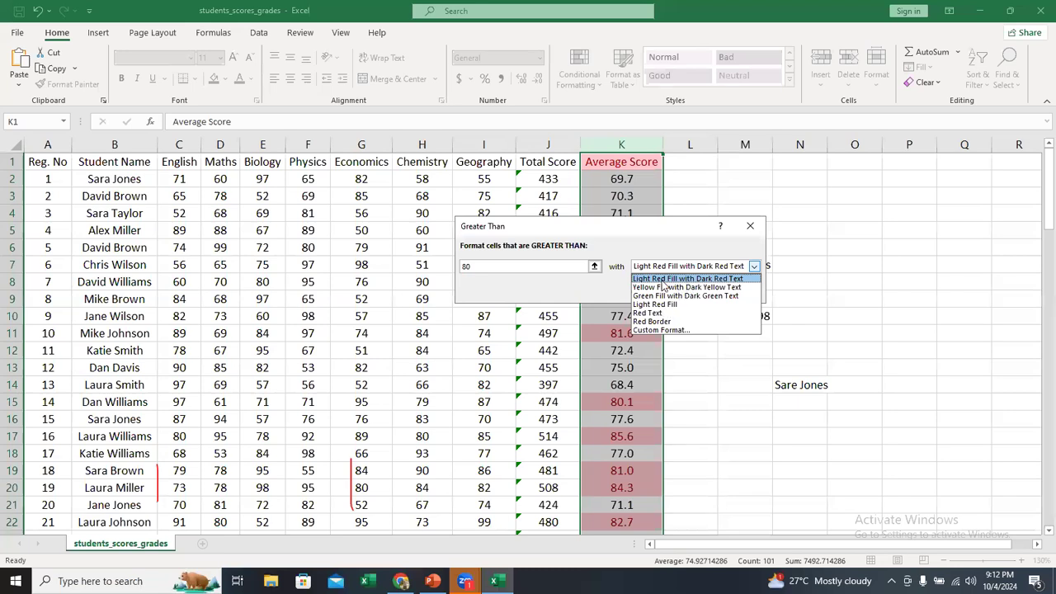
click(663, 279)
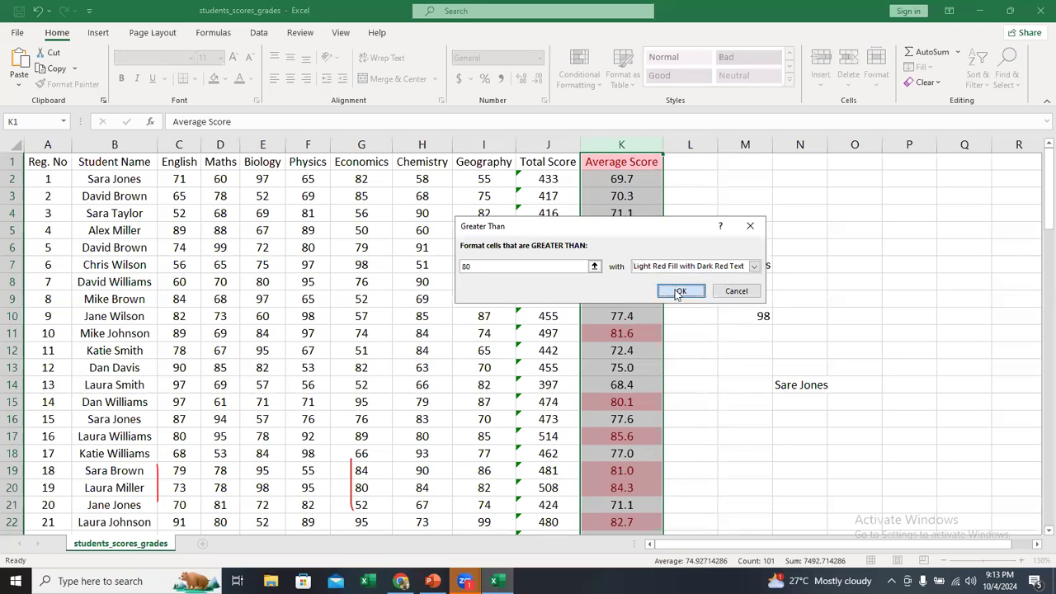
click(674, 289)
click(674, 288)
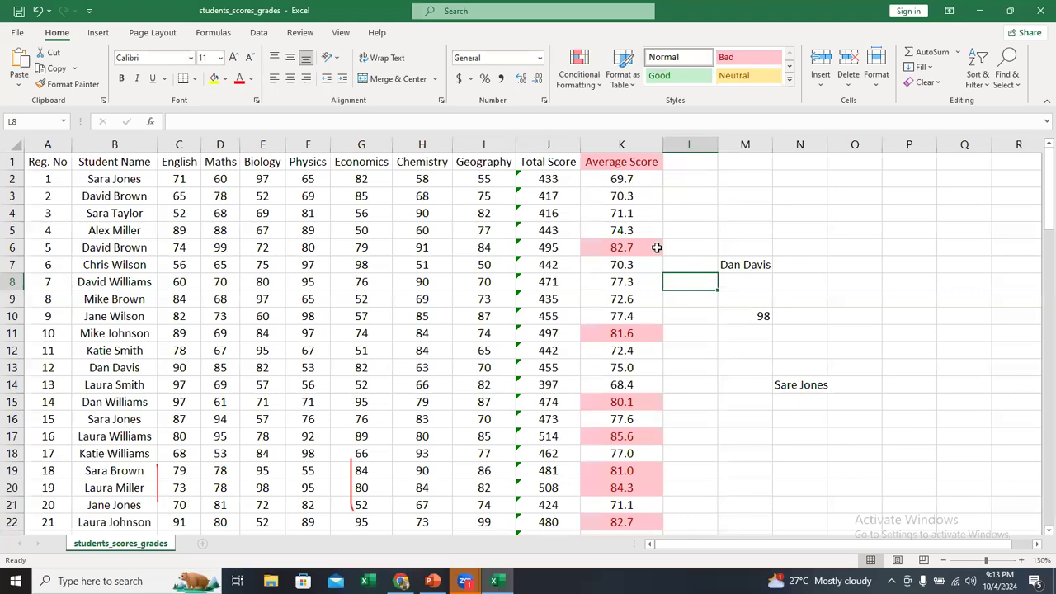
Step: Look through the Average Score column to review which students' averages are highlighted
scroll(661, 254, down, 7)
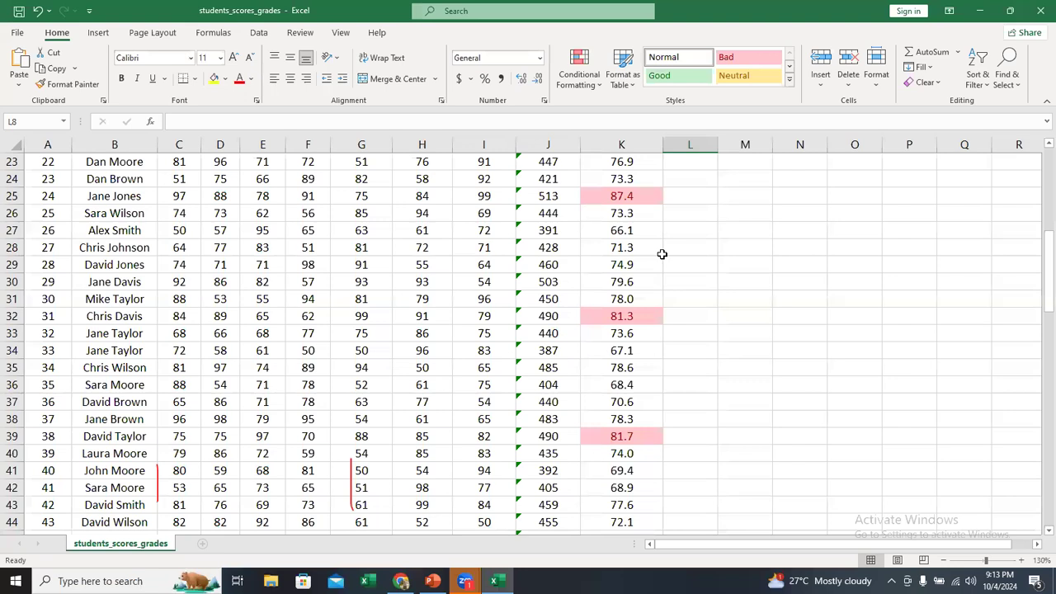
scroll(641, 336, up, 7)
click(642, 336)
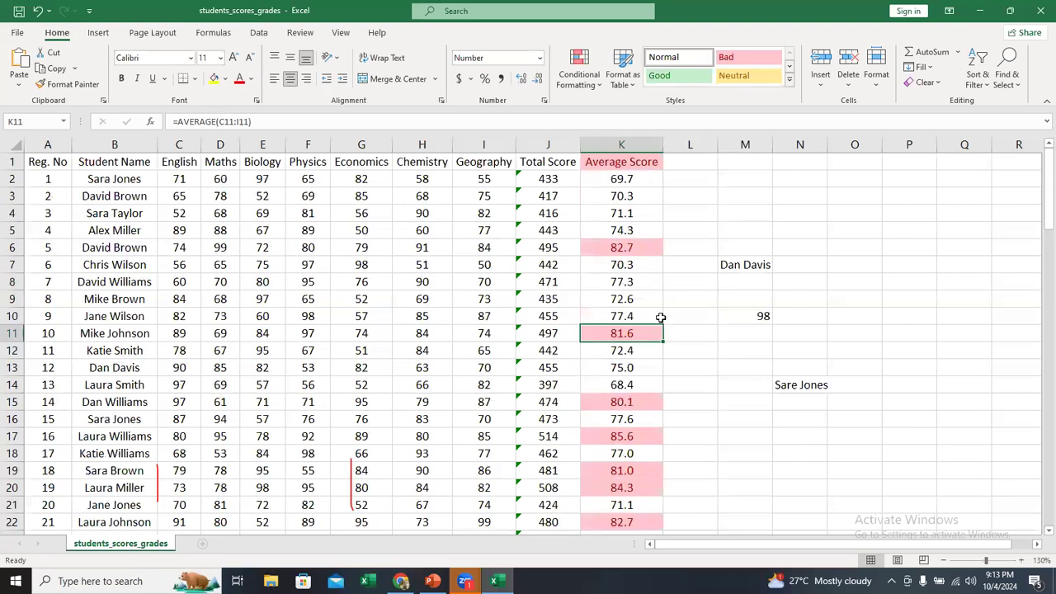
scroll(661, 317, down, 7)
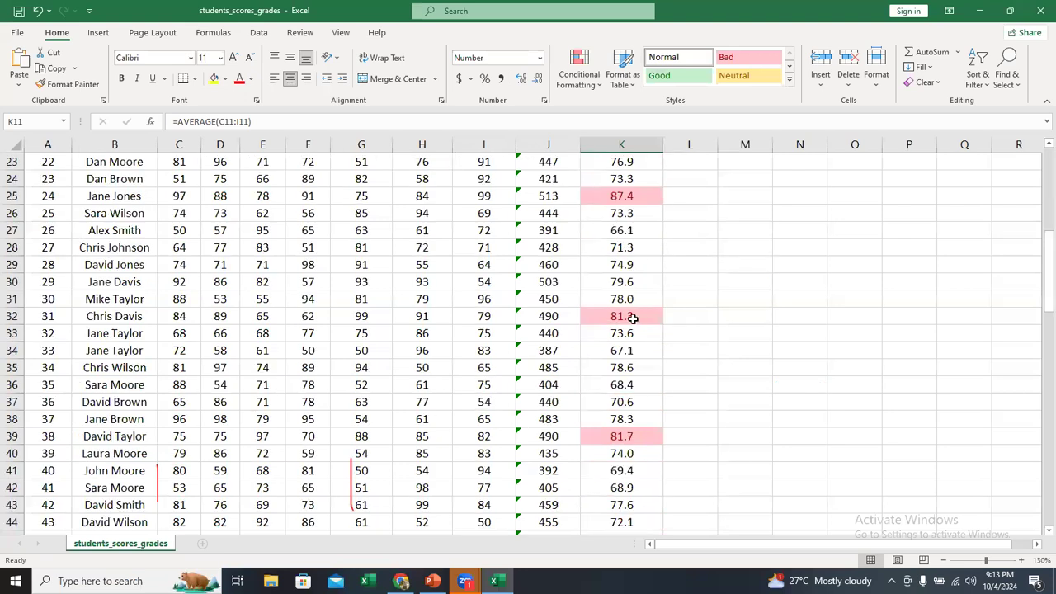
click(632, 435)
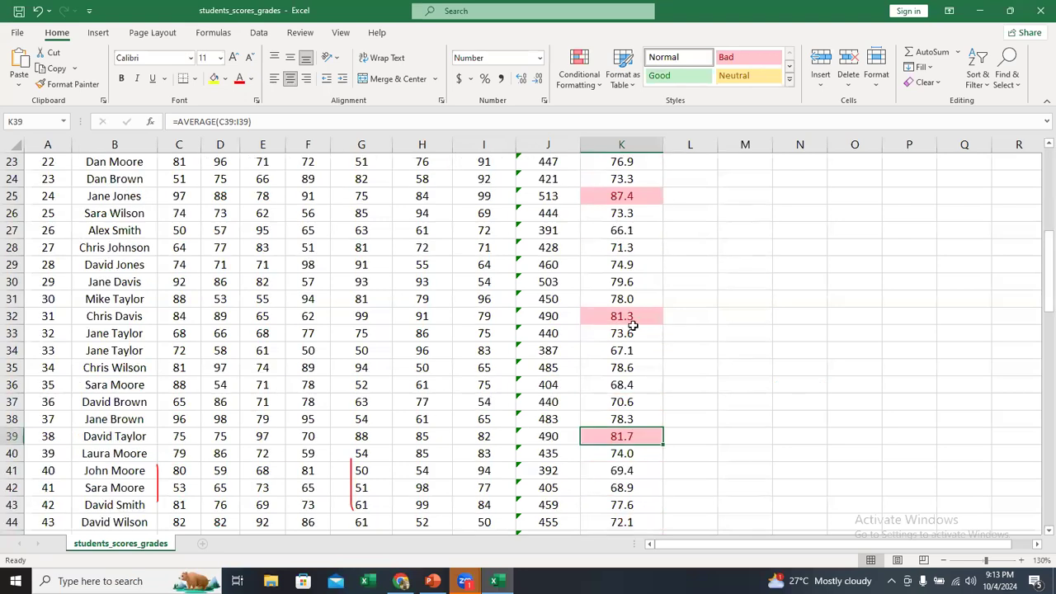
scroll(632, 323, down, 7)
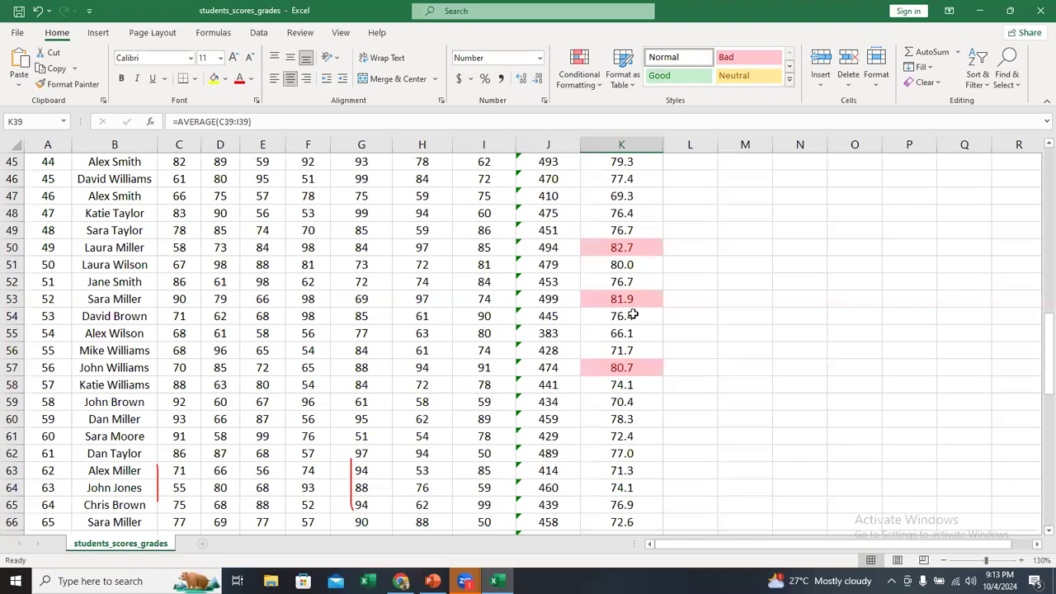
scroll(632, 315, up, 15)
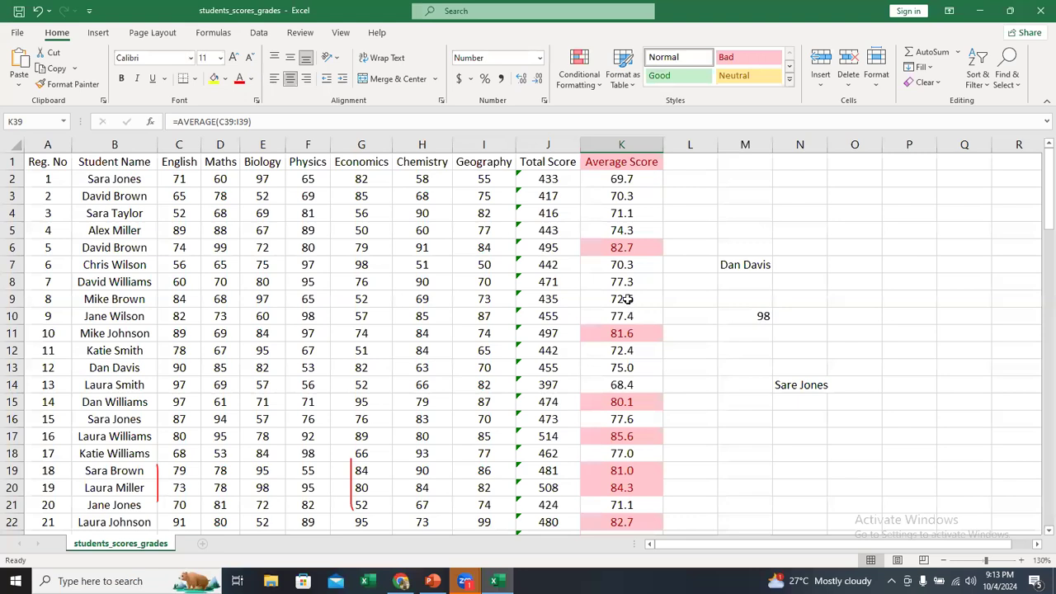
Step: Highlight Average Score column cells greater than 85 with Yellow Fill with Dark Yellow Text
click(627, 144)
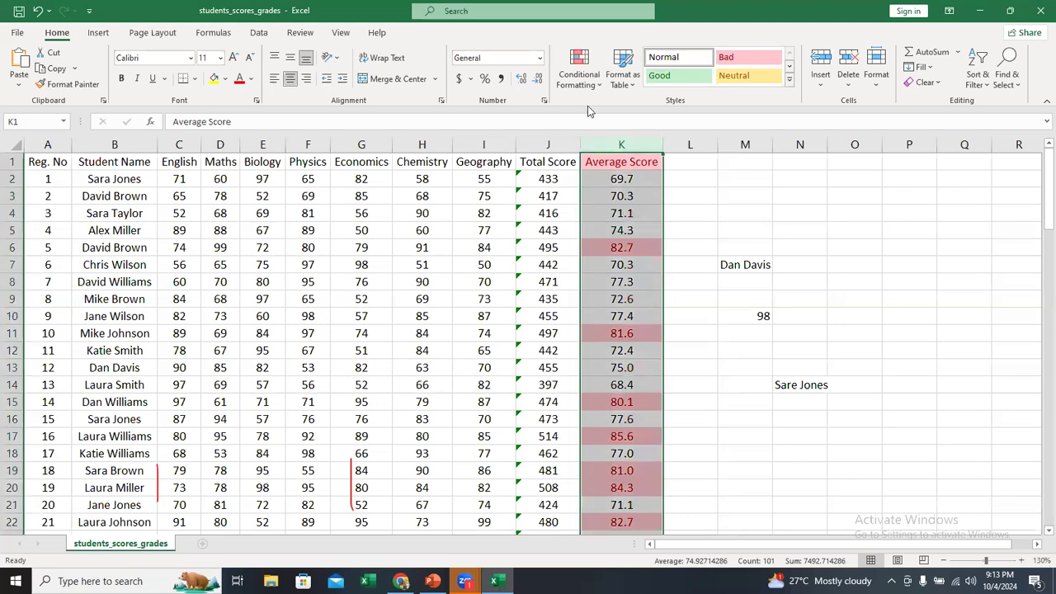
click(581, 86)
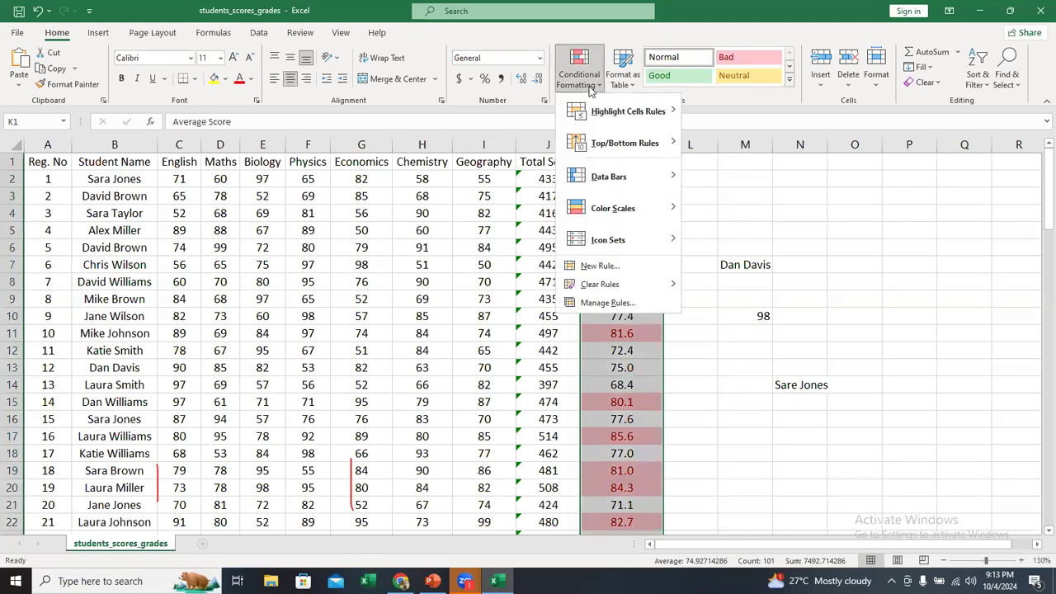
mouse_move(631, 116)
click(720, 114)
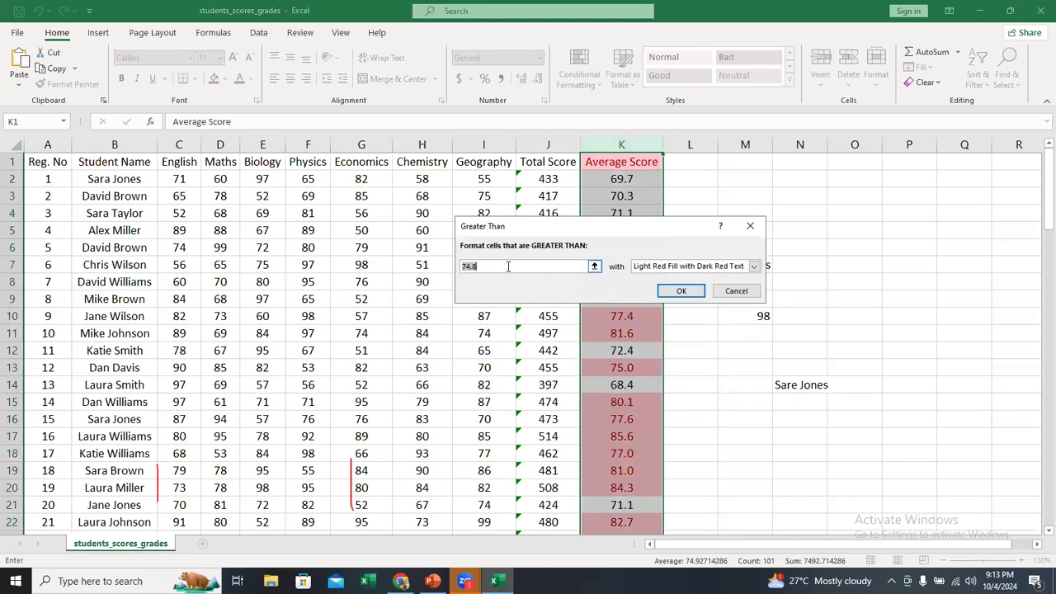
text(85)
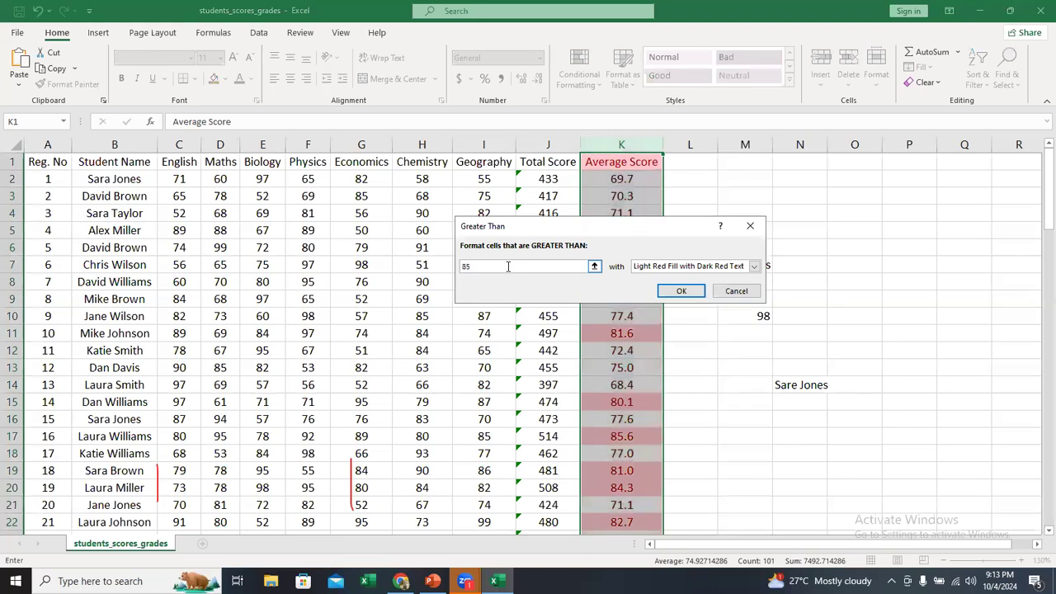
click(703, 269)
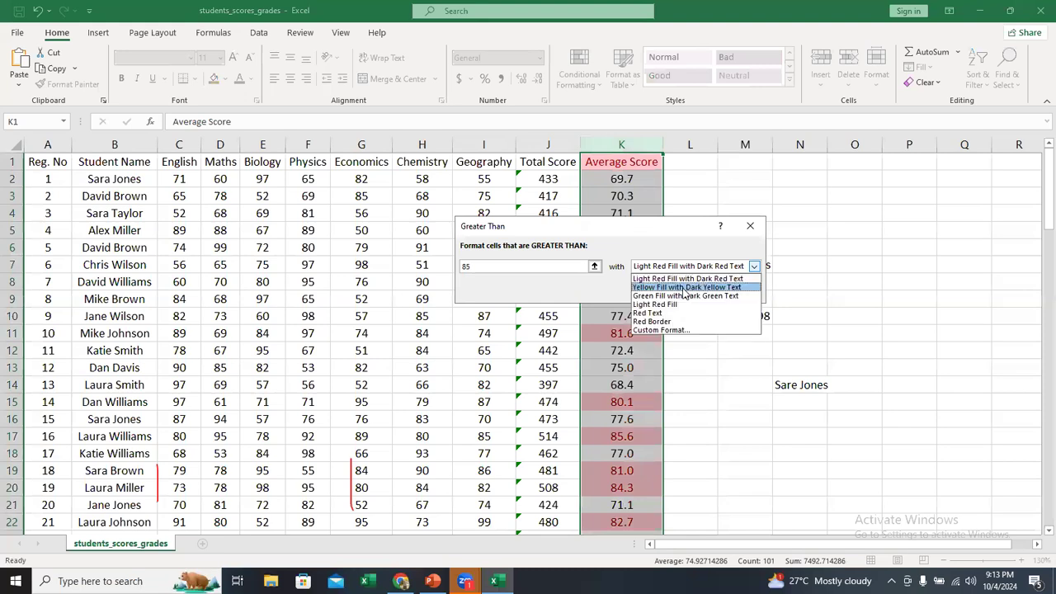
click(684, 288)
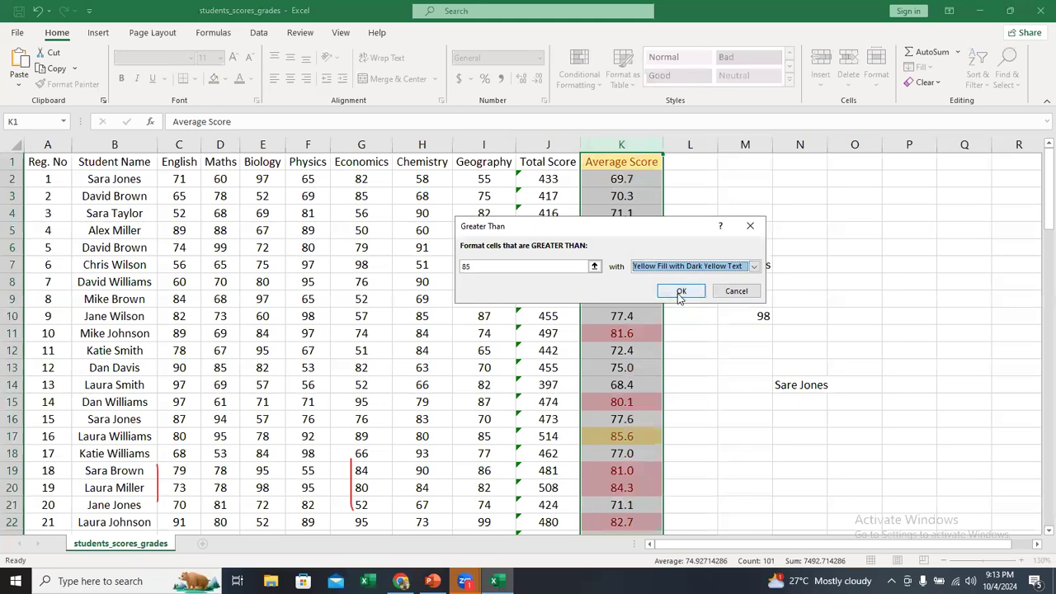
click(681, 291)
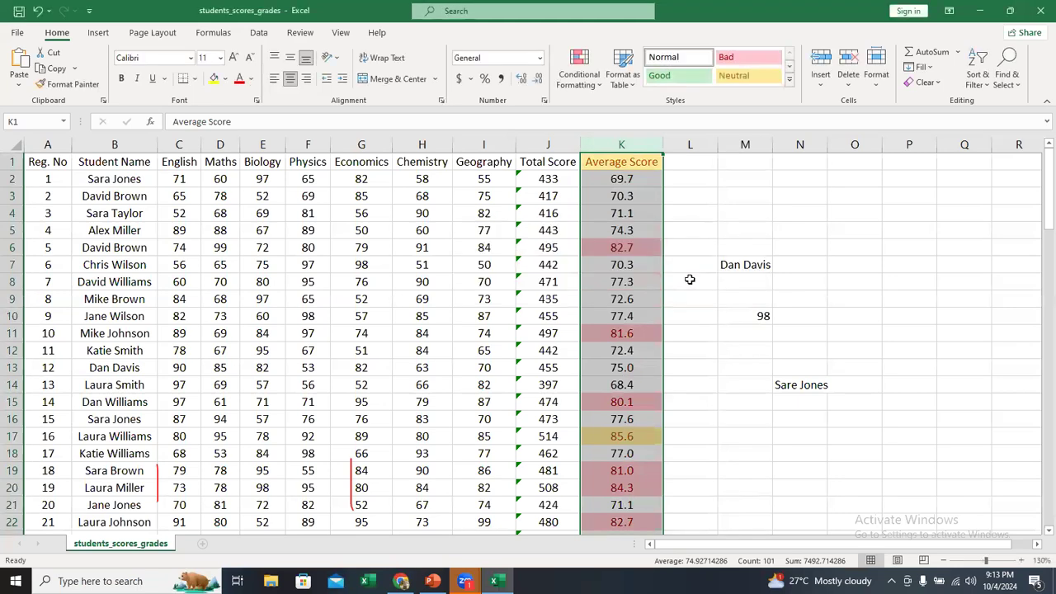
click(678, 280)
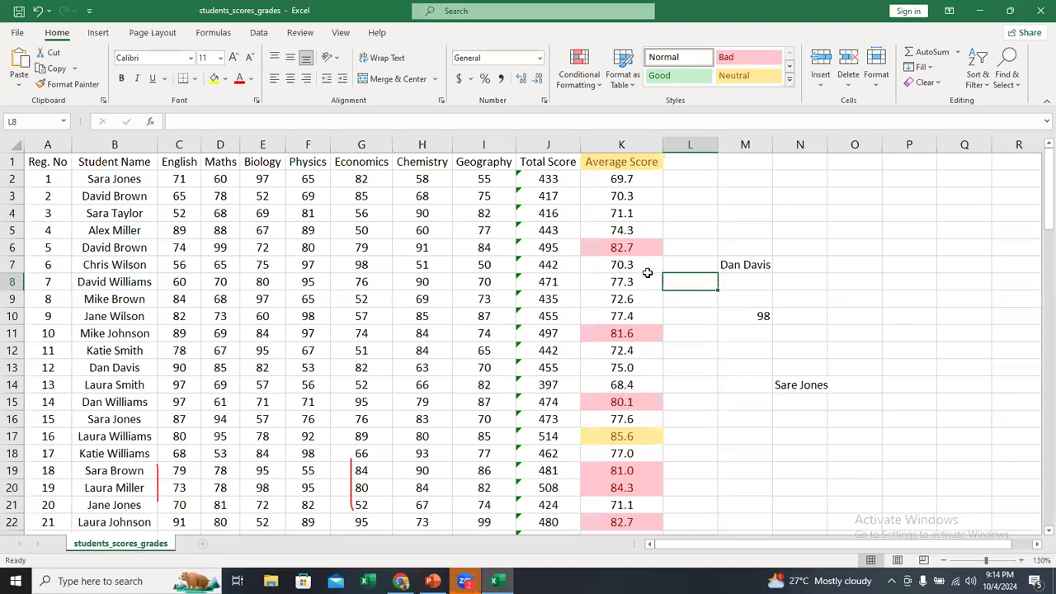
Step: Examine the red and yellow highlighted averages in the Average Score column, including the formula behind cell K17
click(632, 246)
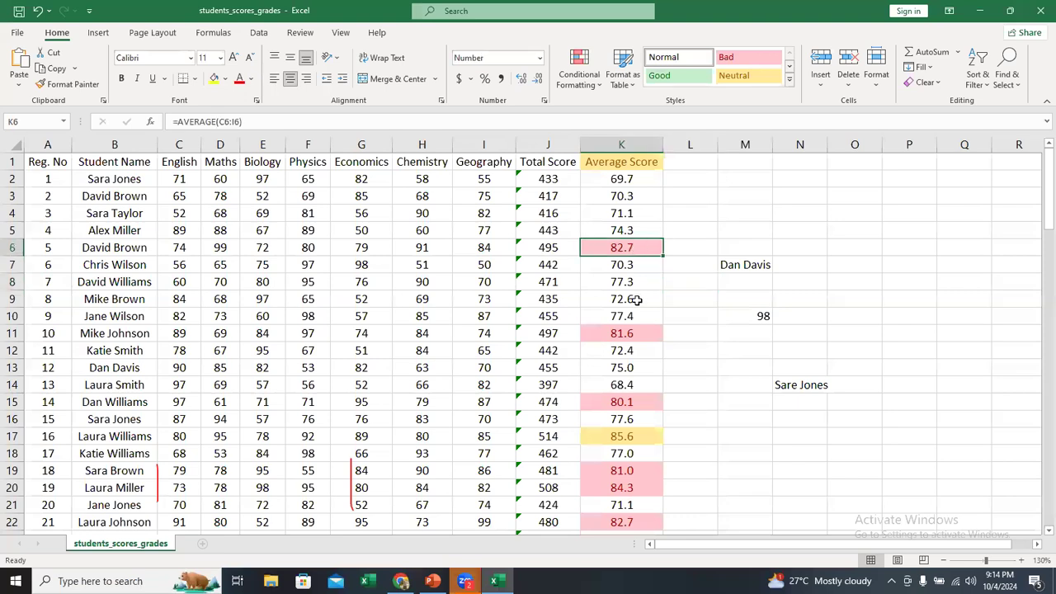
click(639, 331)
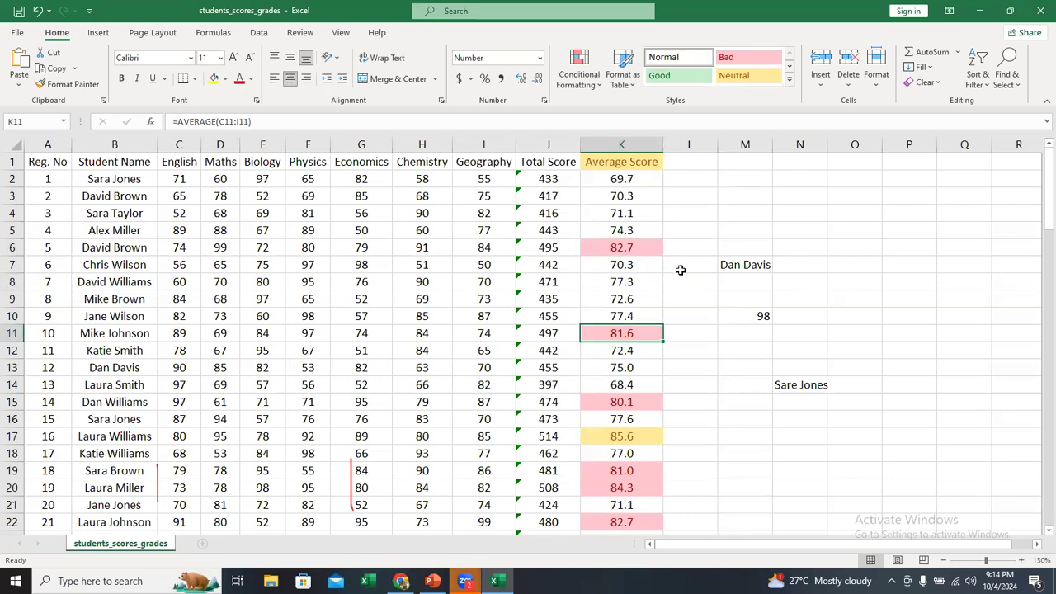
scroll(682, 270, down, 7)
scroll(647, 369, up, 7)
scroll(631, 333, down, 2)
click(633, 333)
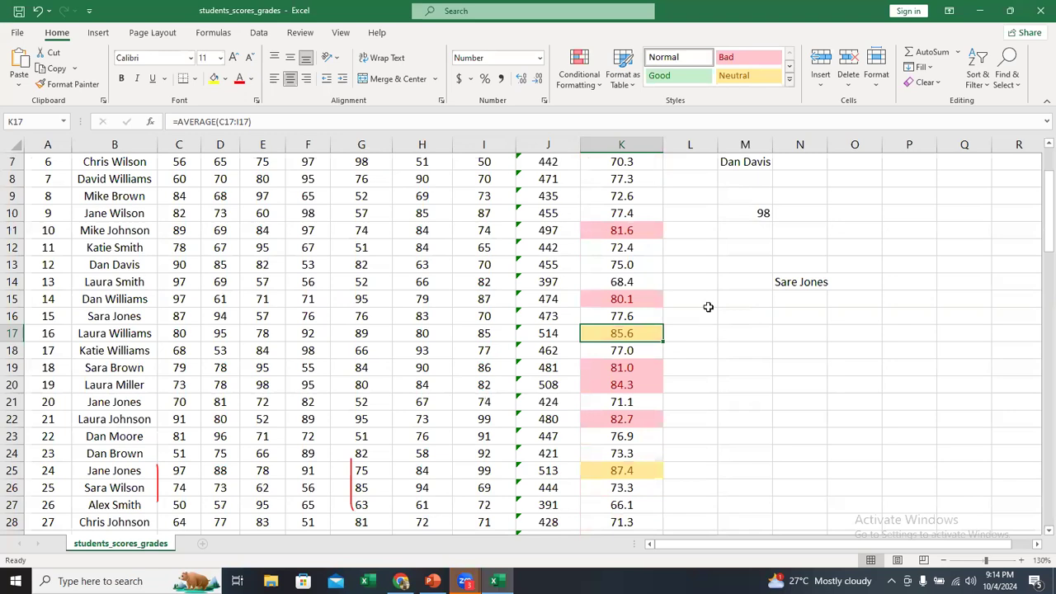
key(F2)
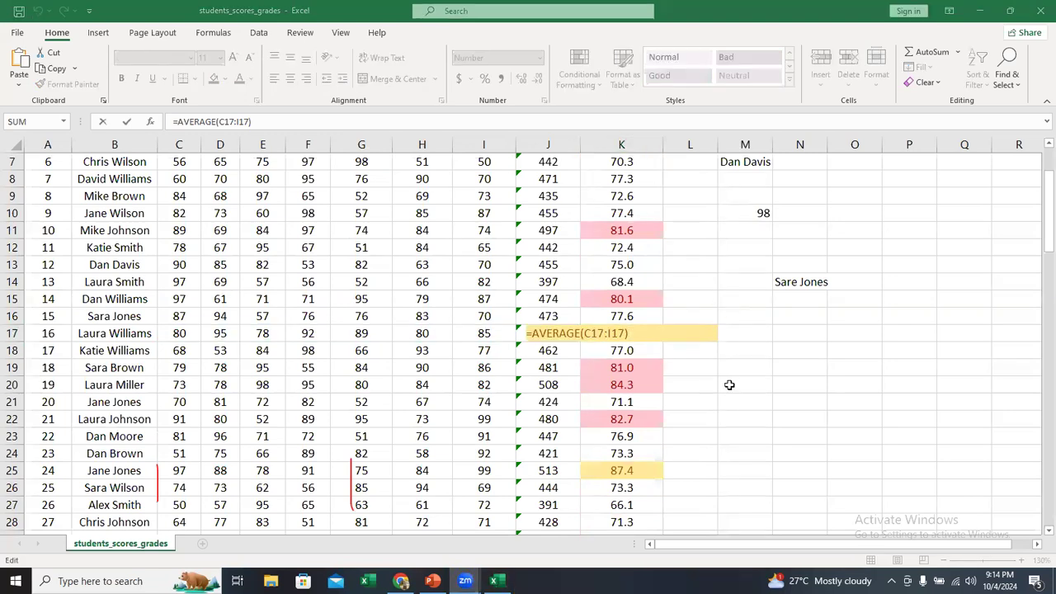
key(ctrl+Return)
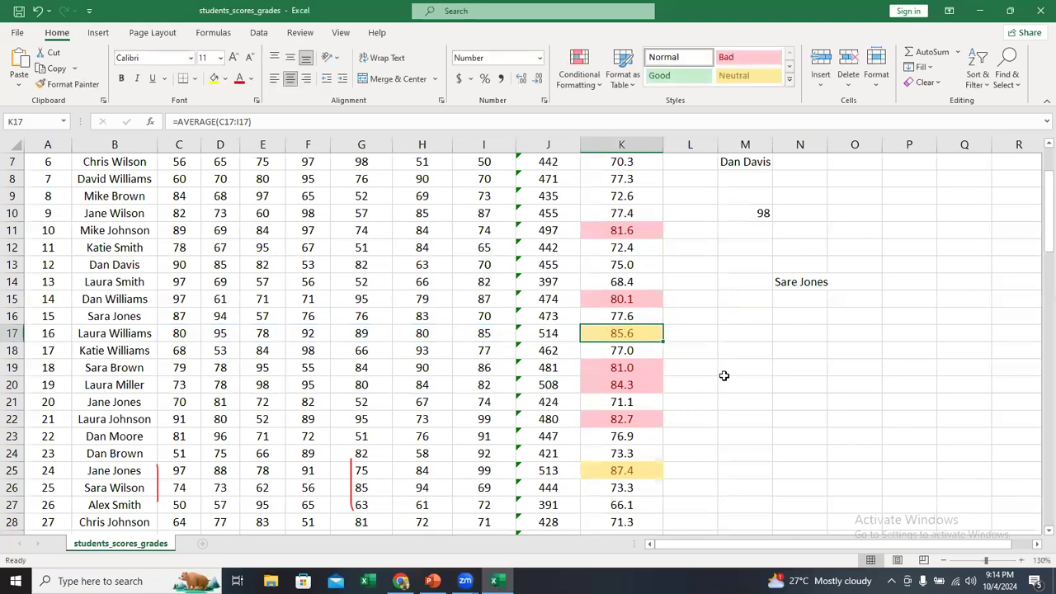
scroll(676, 304, down, 2)
scroll(665, 290, up, 1)
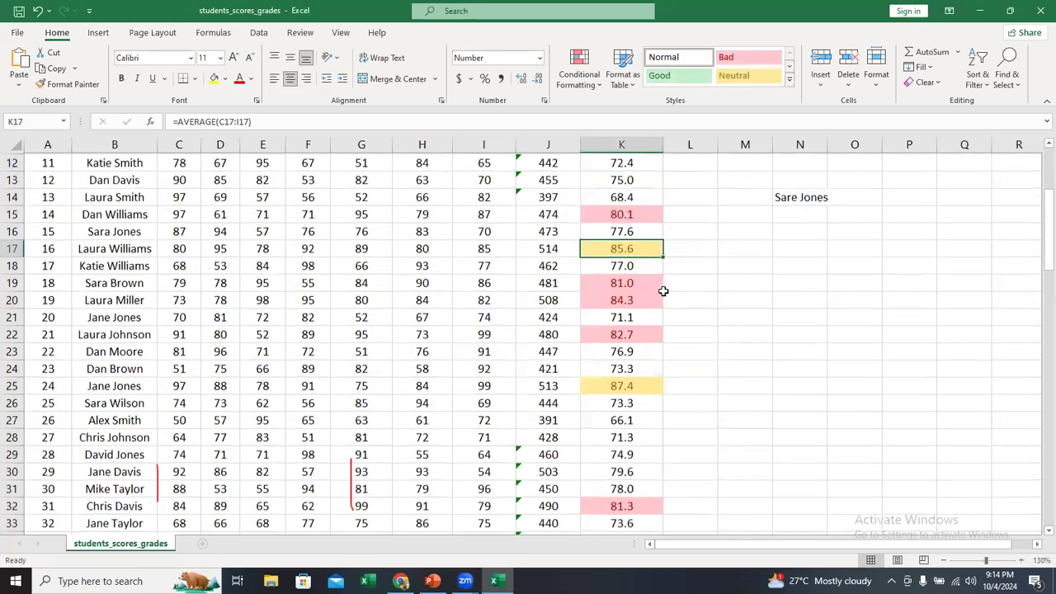
scroll(646, 303, up, 2)
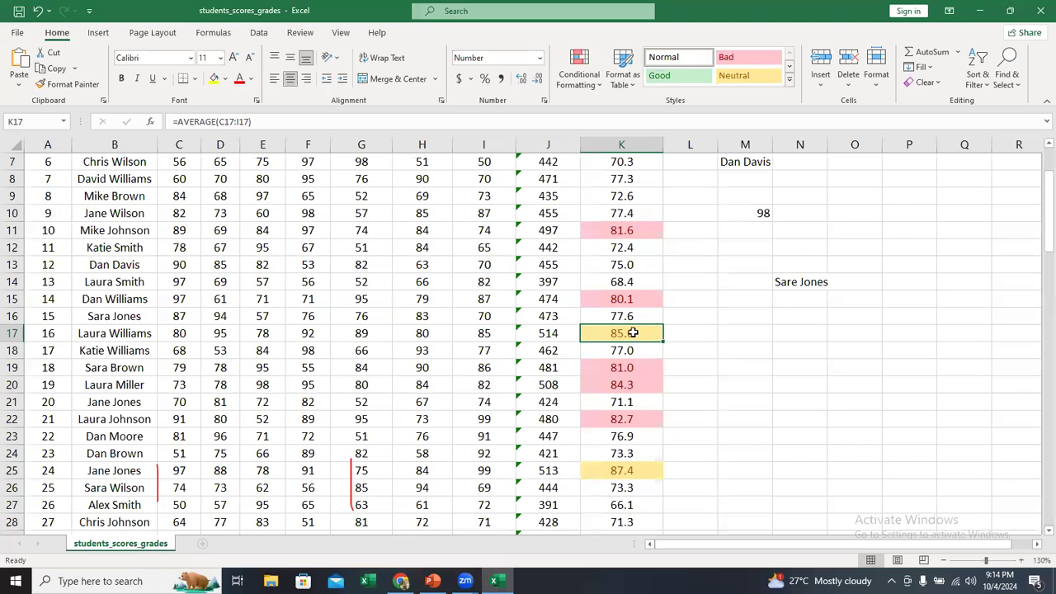
Step: Undo the Average Score highlighting and set up a Greater Than rule for the whole column with a threshold of 85
key(ctrl+Up)
key(ctrl+space)
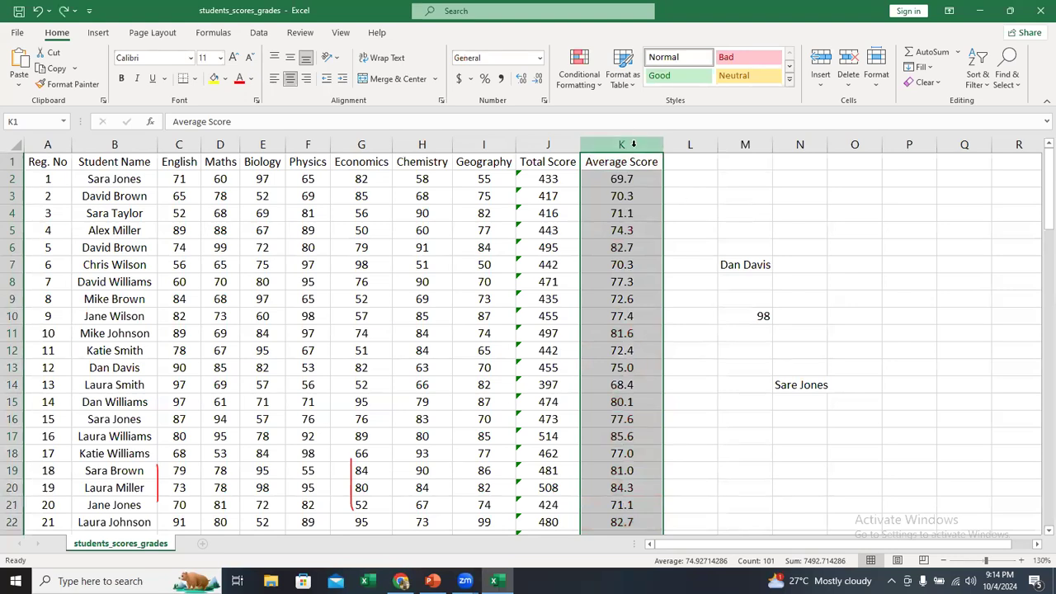
click(586, 89)
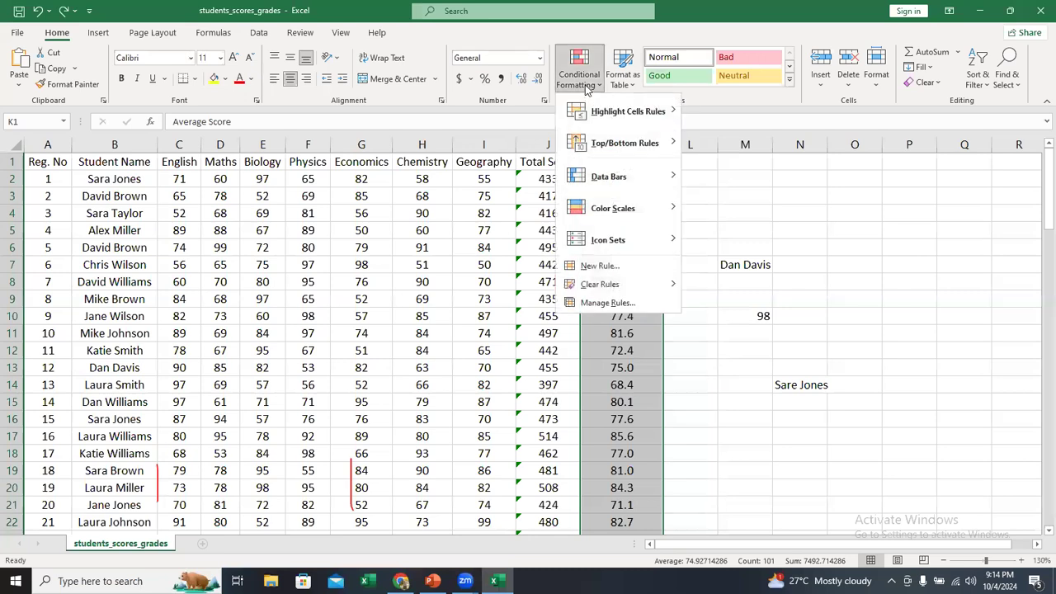
mouse_move(613, 115)
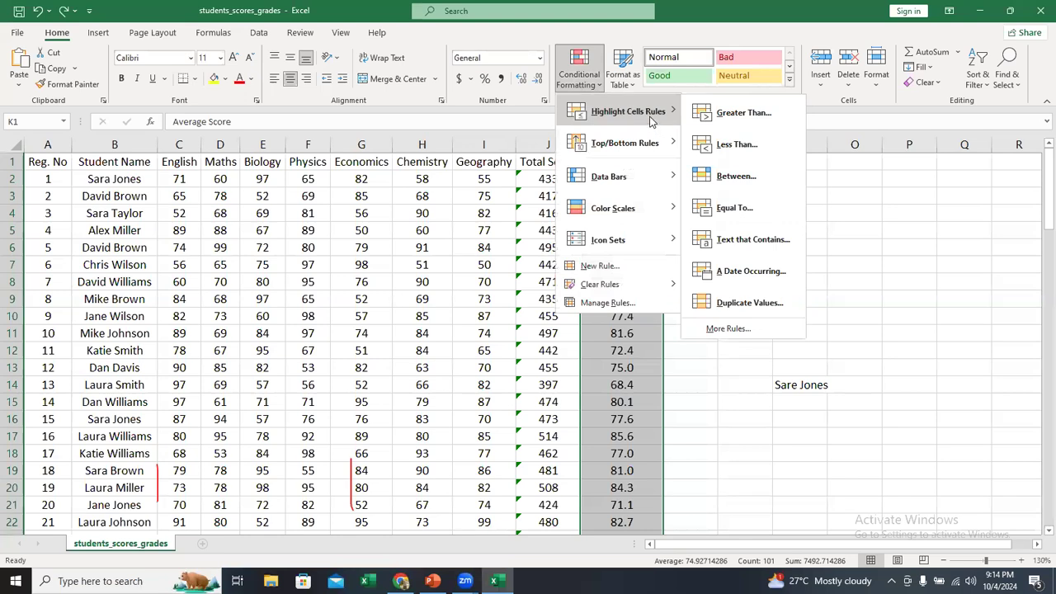
click(757, 121)
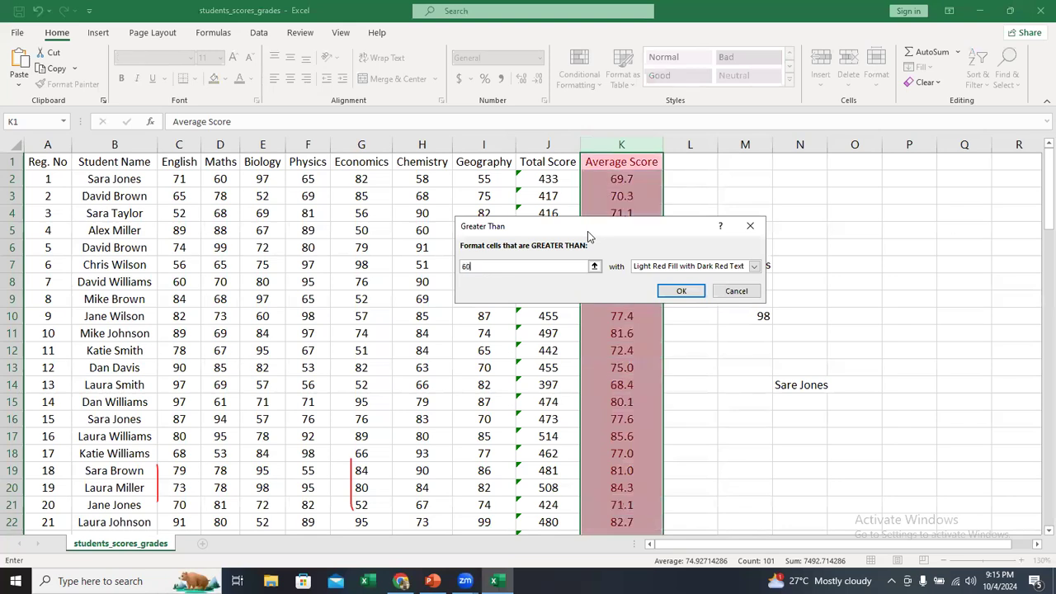
key(BackSpace)
key(BackSpace)
text(85)
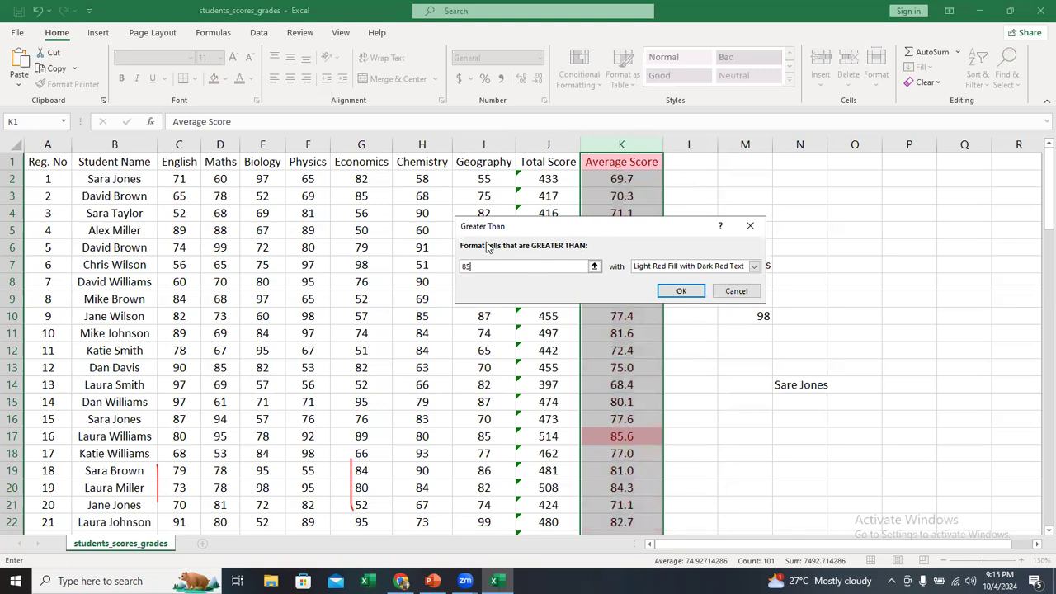
Step: Set the Greater Than rule's format to Red Border and apply it to the Average Score column
click(699, 269)
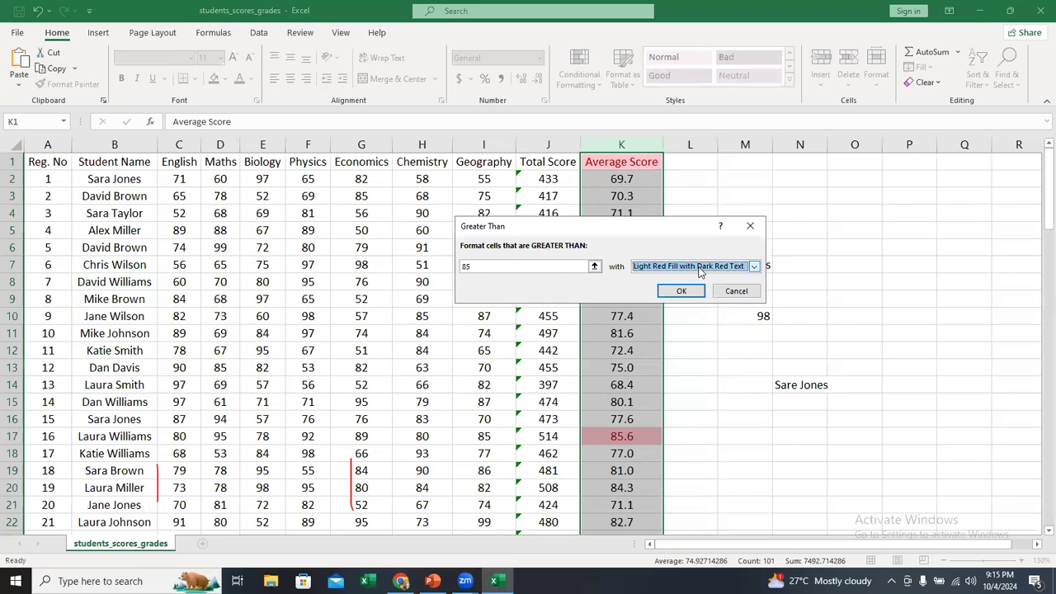
click(674, 268)
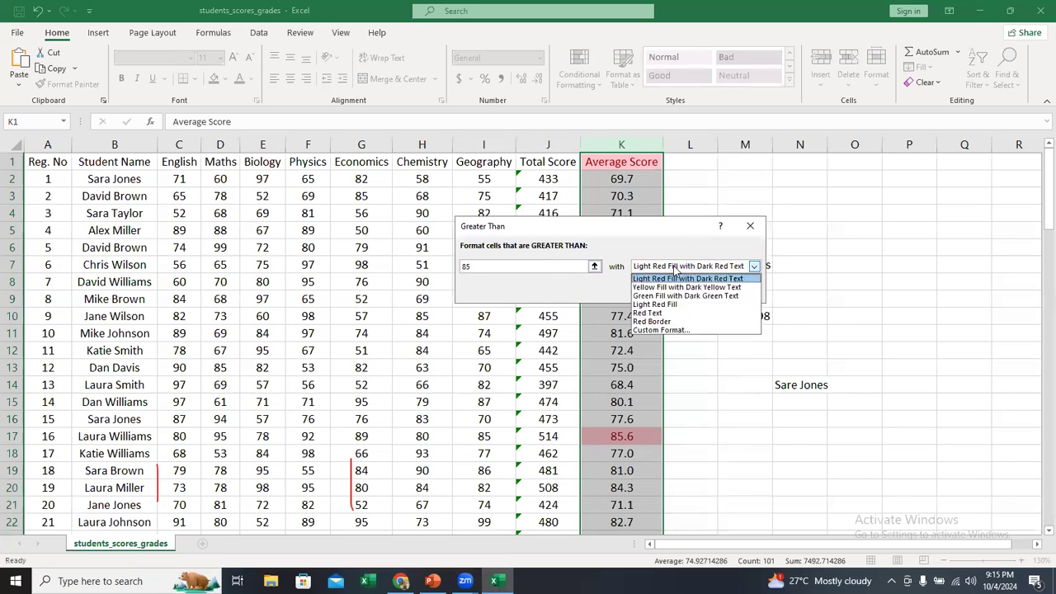
click(672, 322)
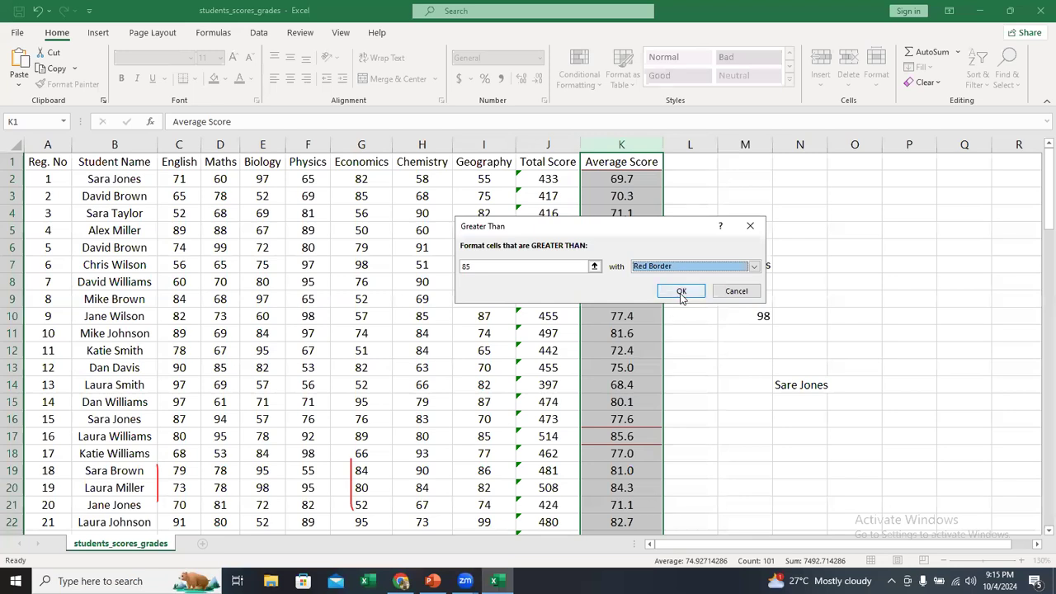
click(682, 290)
click(632, 300)
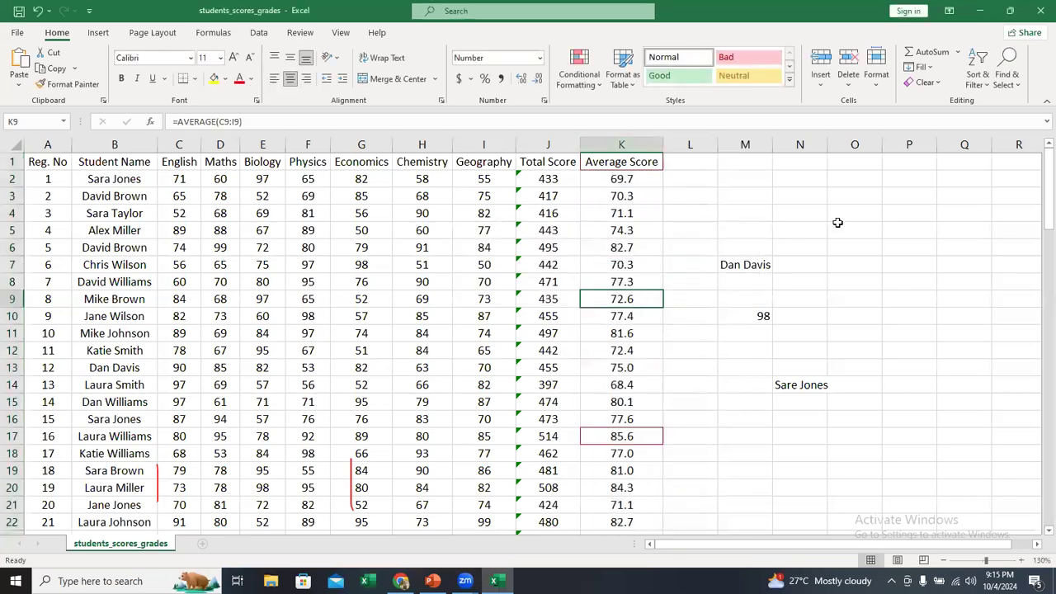
Step: Look through the Average Score column to review which averages have a red border
drag(1037, 197, 1037, 258)
double_click(637, 299)
click(719, 311)
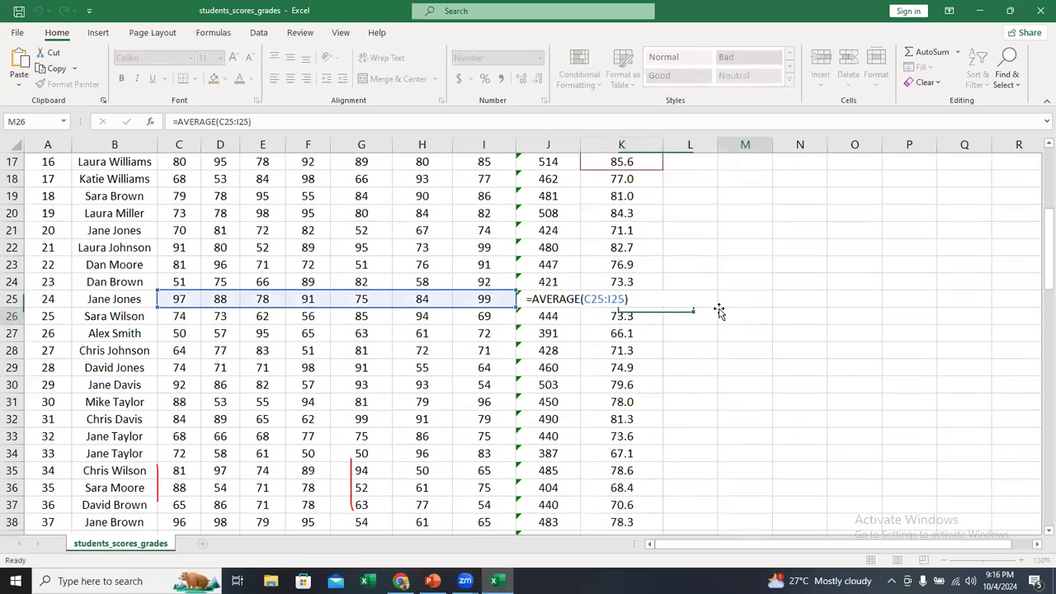
click(641, 295)
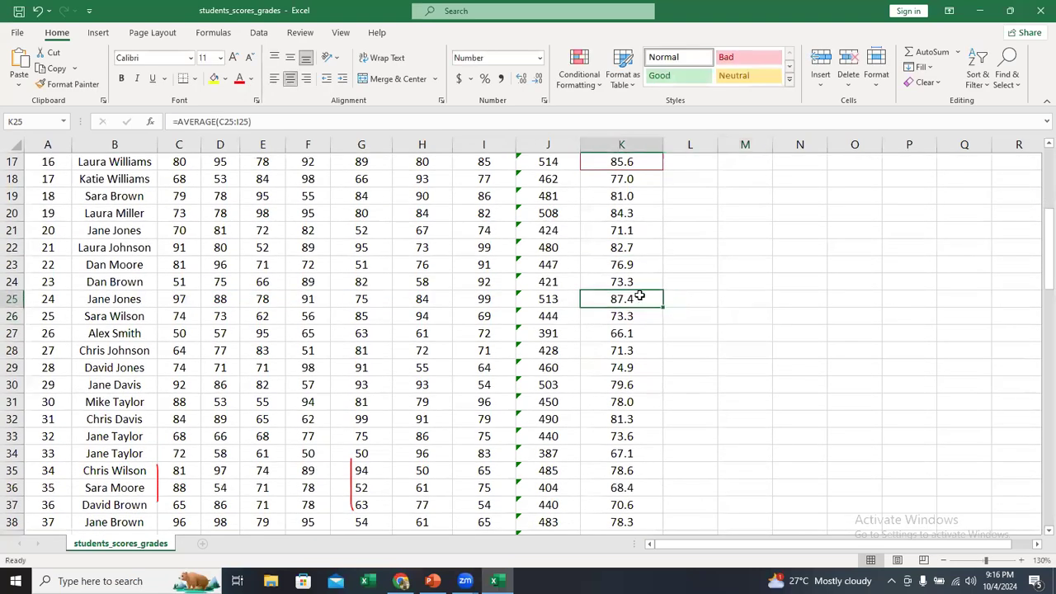
click(699, 360)
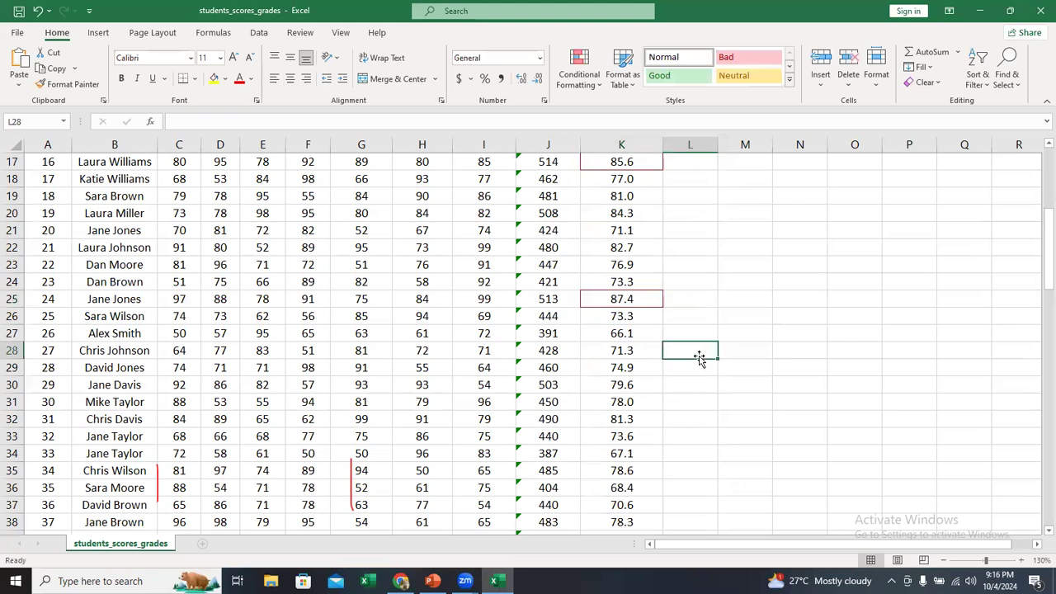
scroll(687, 344, down, 15)
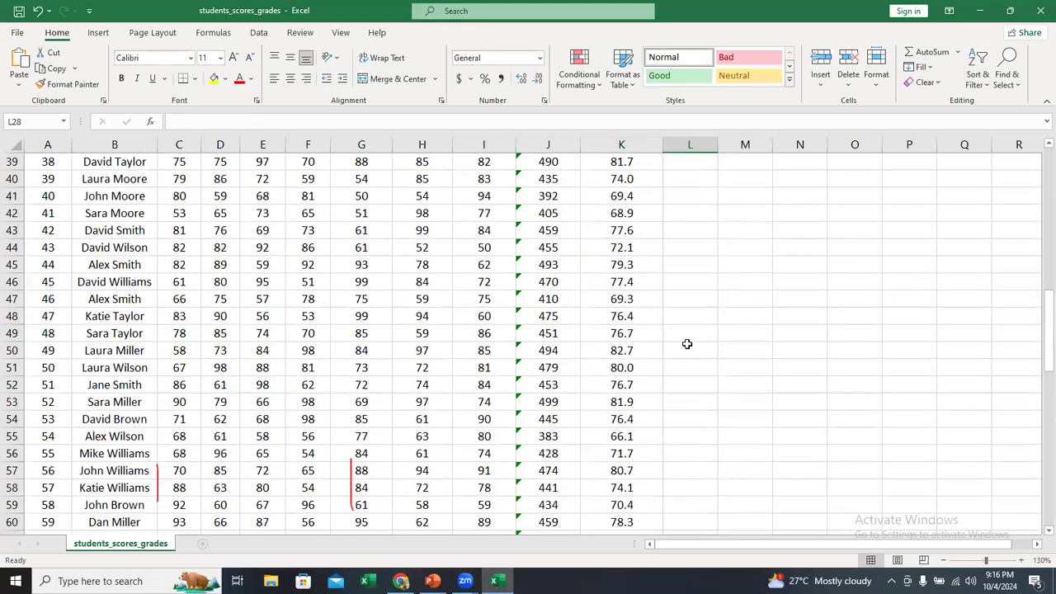
scroll(687, 344, down, 7)
scroll(688, 344, up, 20)
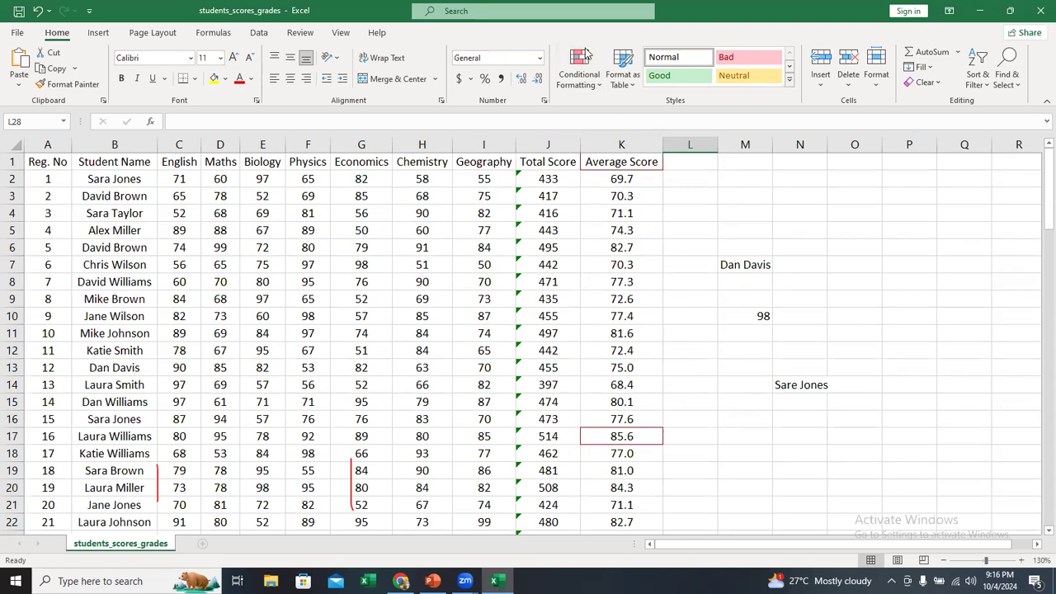
click(586, 86)
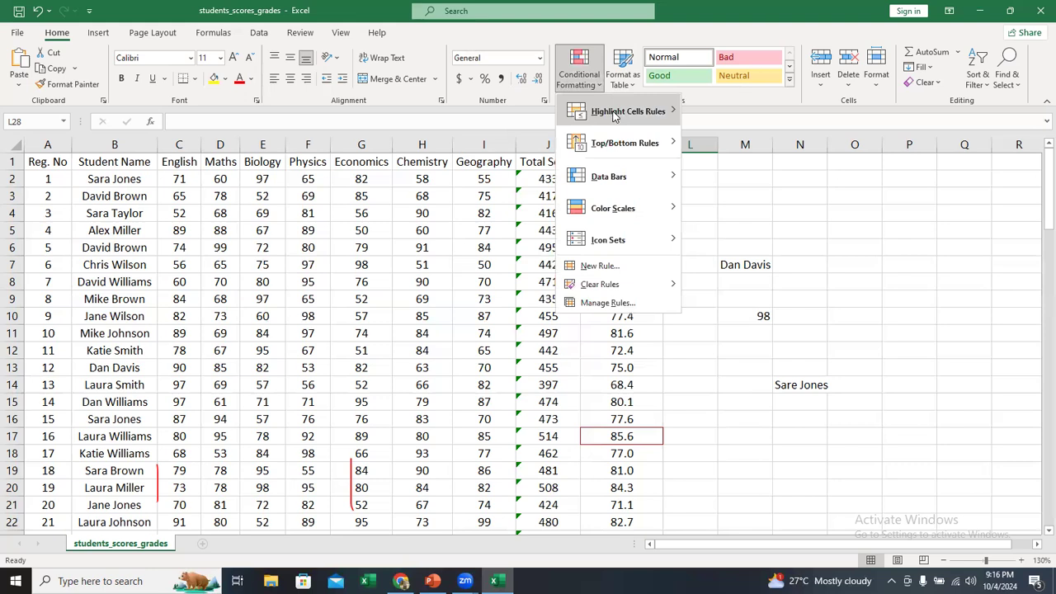
mouse_move(623, 112)
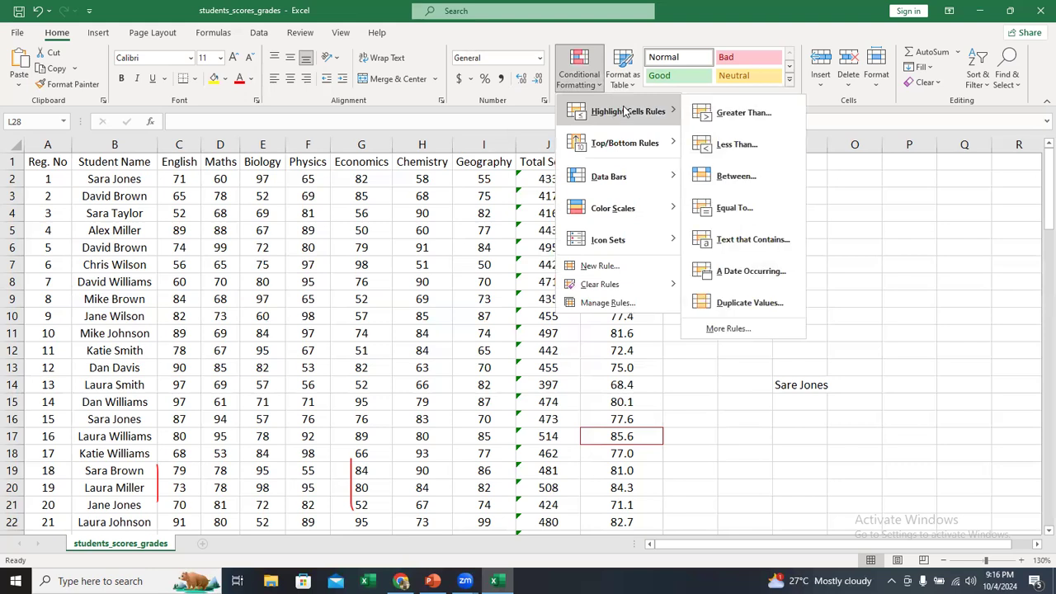
click(738, 146)
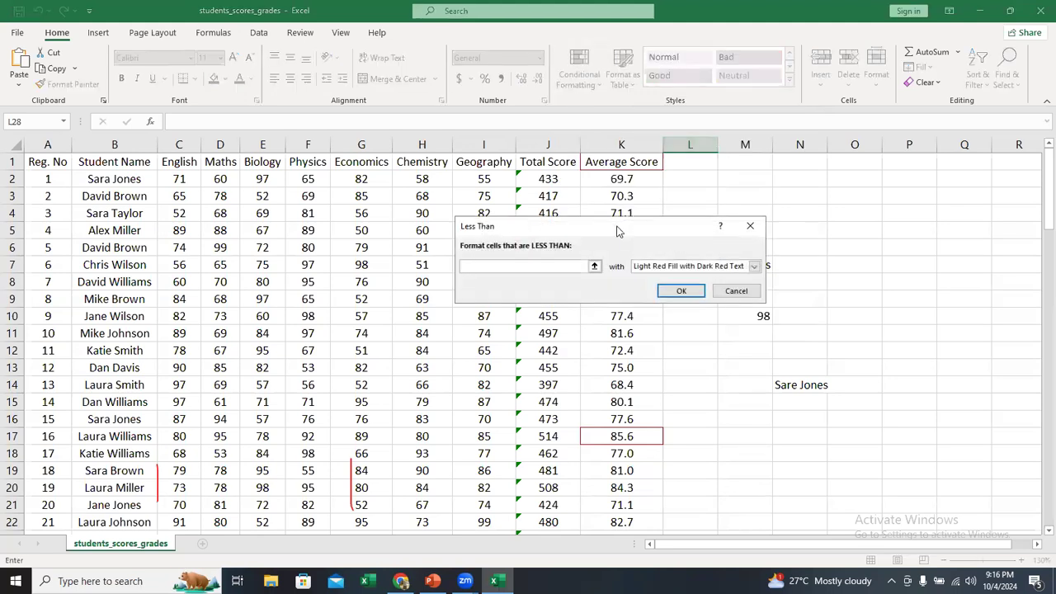
click(737, 292)
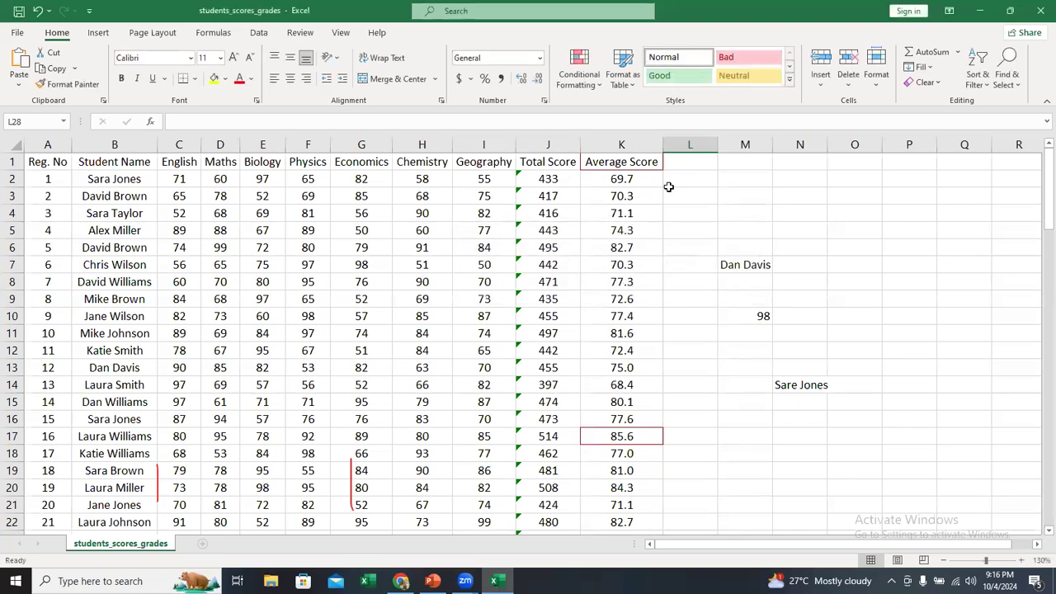
Step: Set up a Less Than highlight rule for the whole Average Score column with a threshold of 65
click(625, 144)
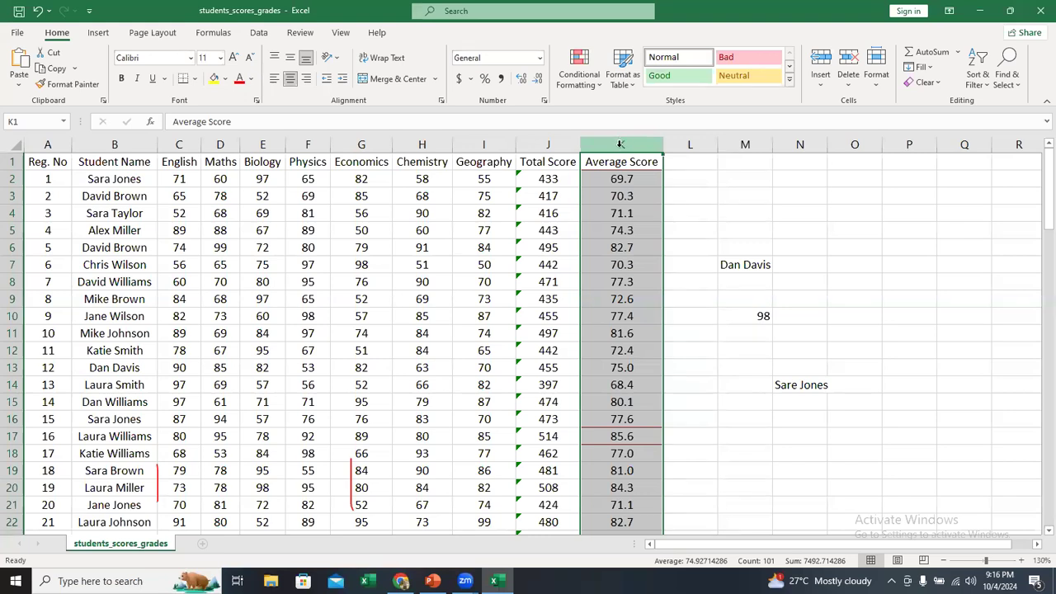
click(589, 89)
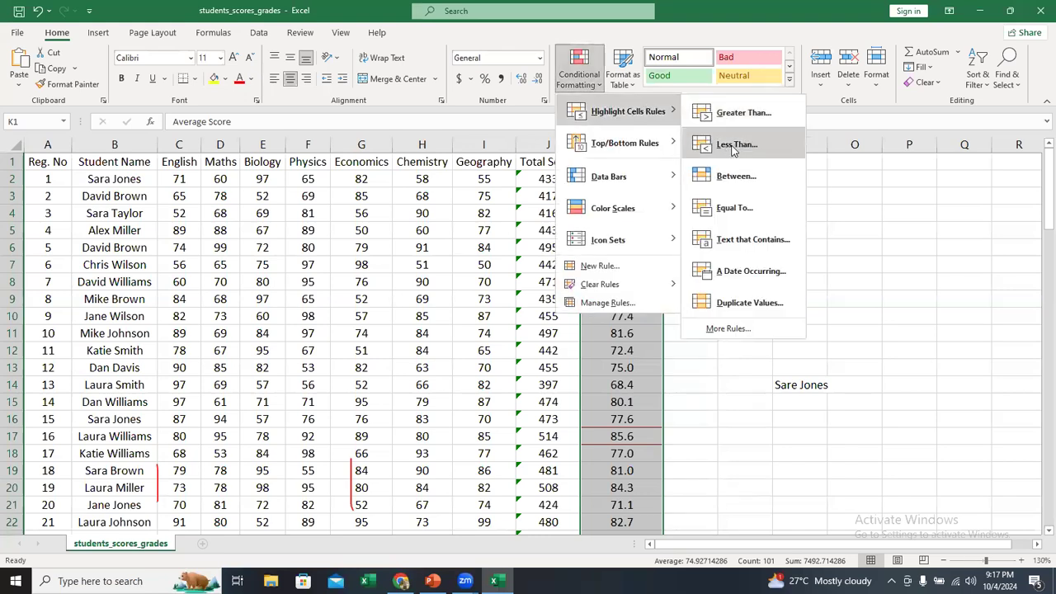
click(734, 146)
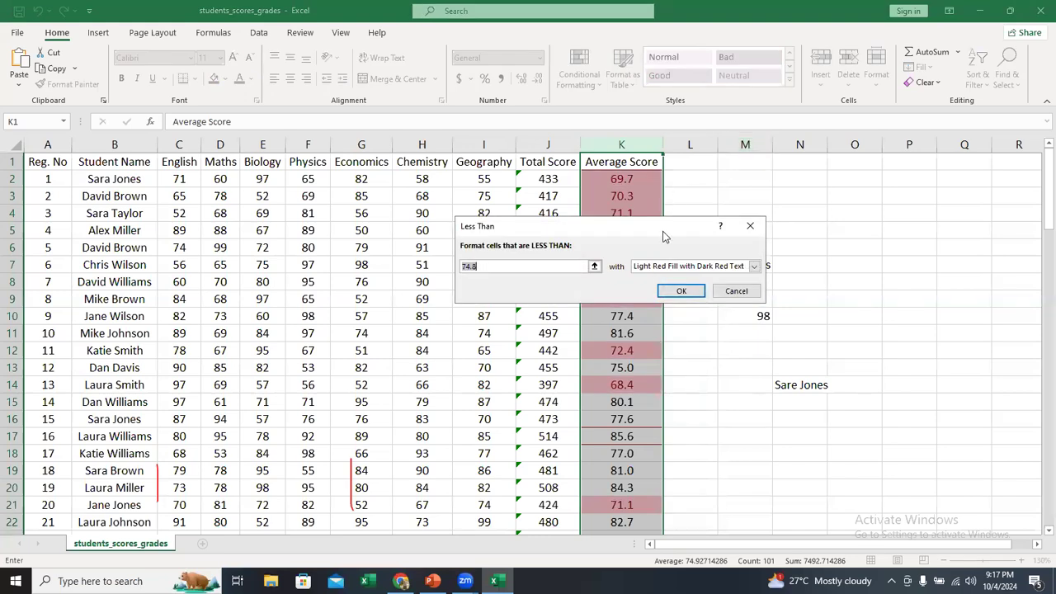
text(50)
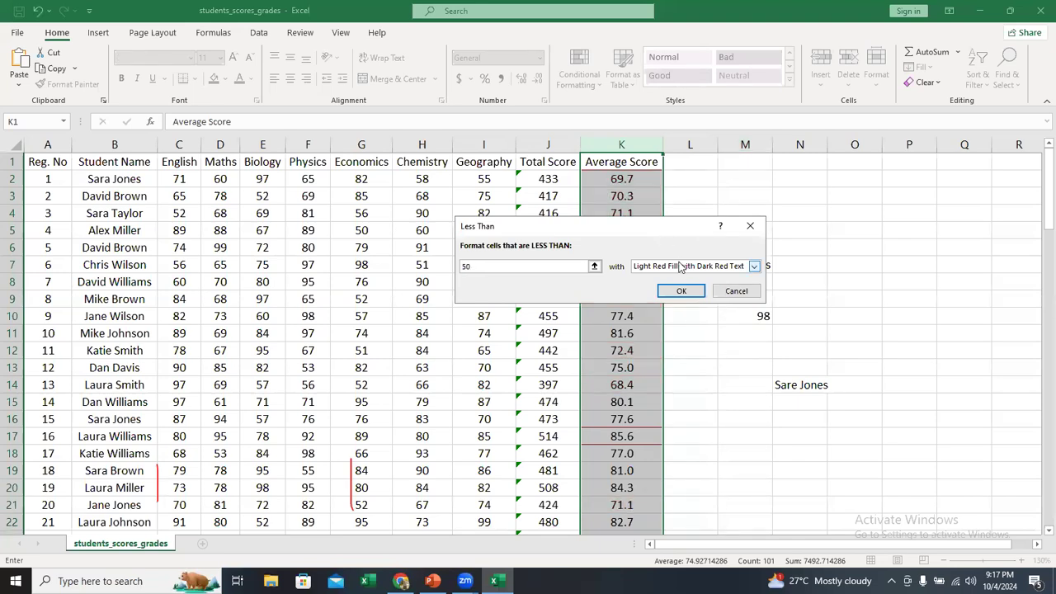
click(681, 267)
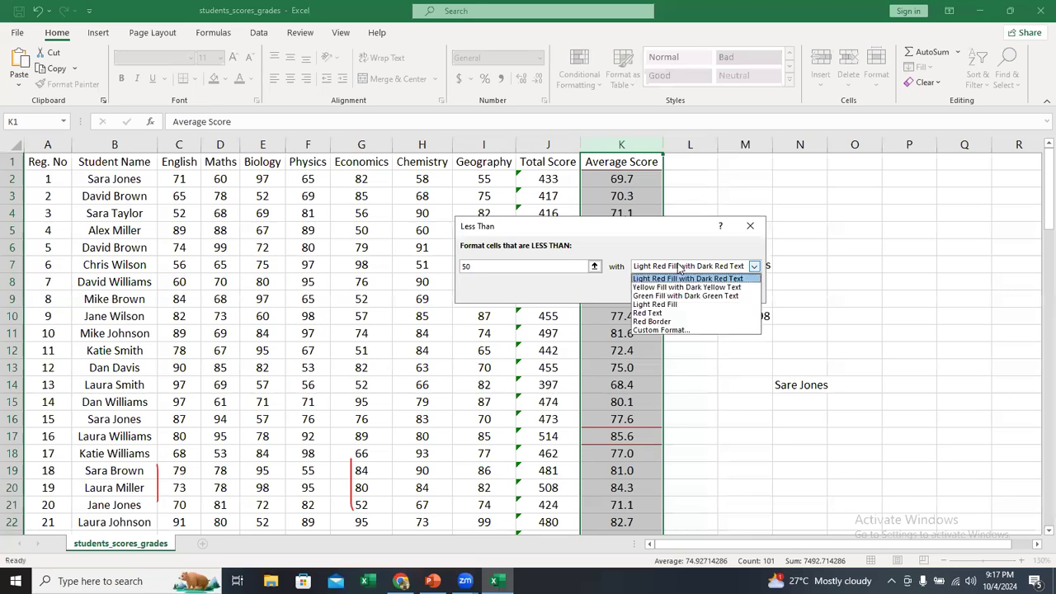
click(471, 279)
click(484, 266)
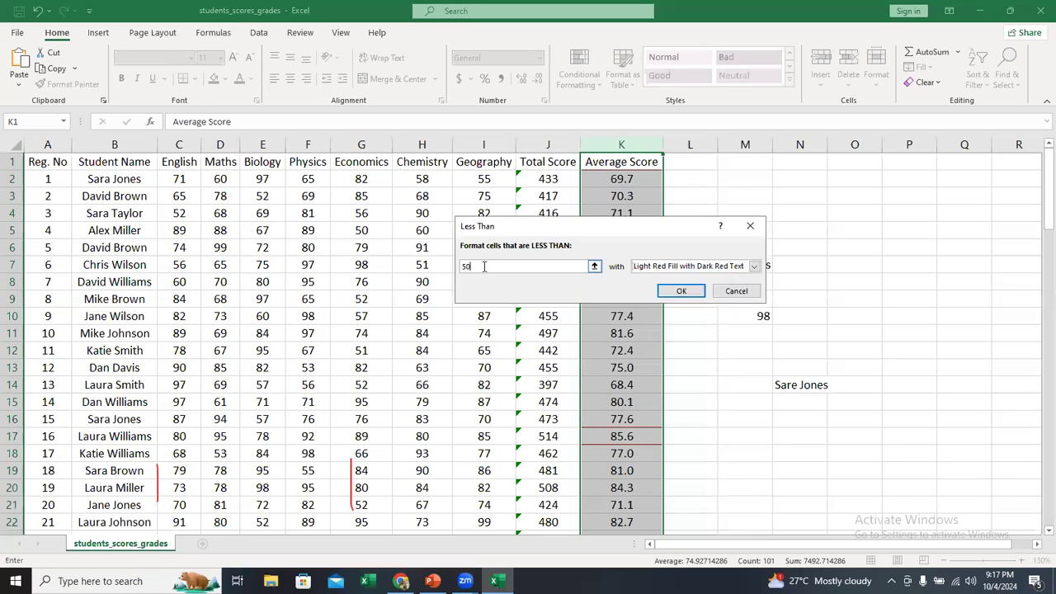
text(65)
Step: Set the Less Than rule's format to Green Fill with Dark Green Text and apply it to the Average Score column
click(684, 268)
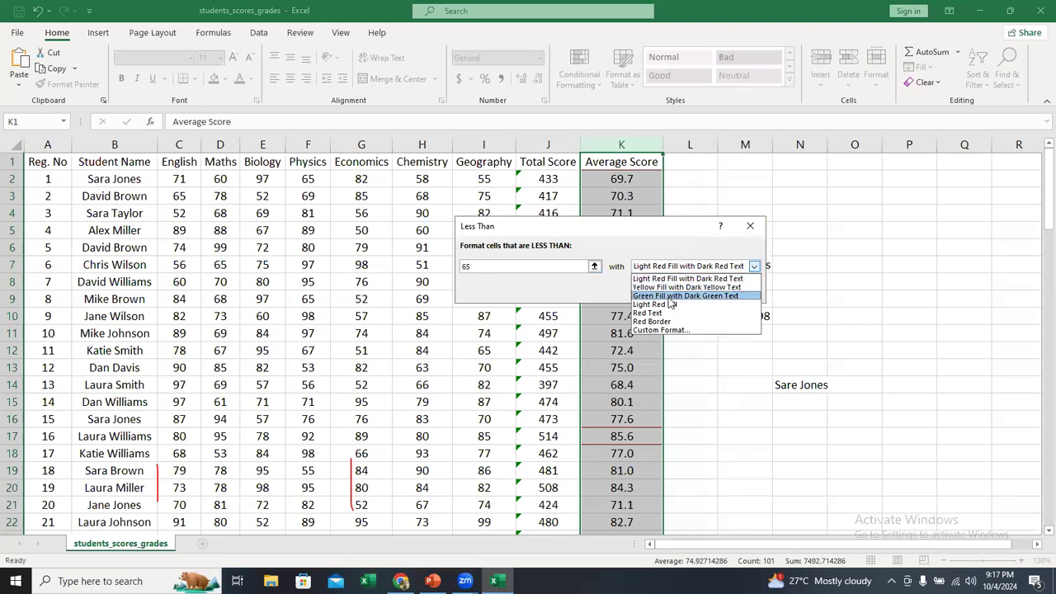
click(669, 297)
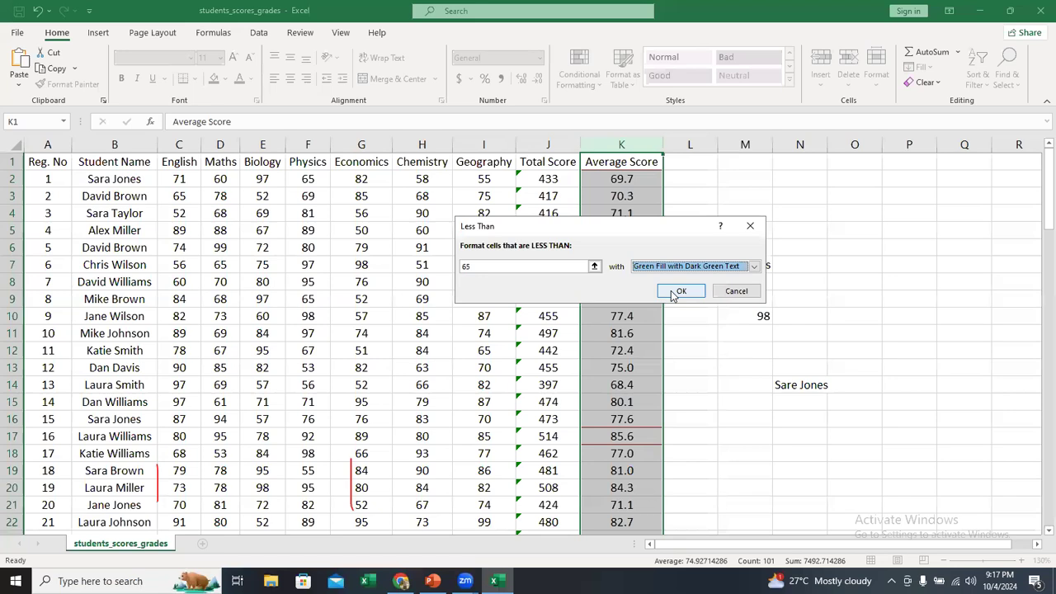
click(675, 292)
click(660, 194)
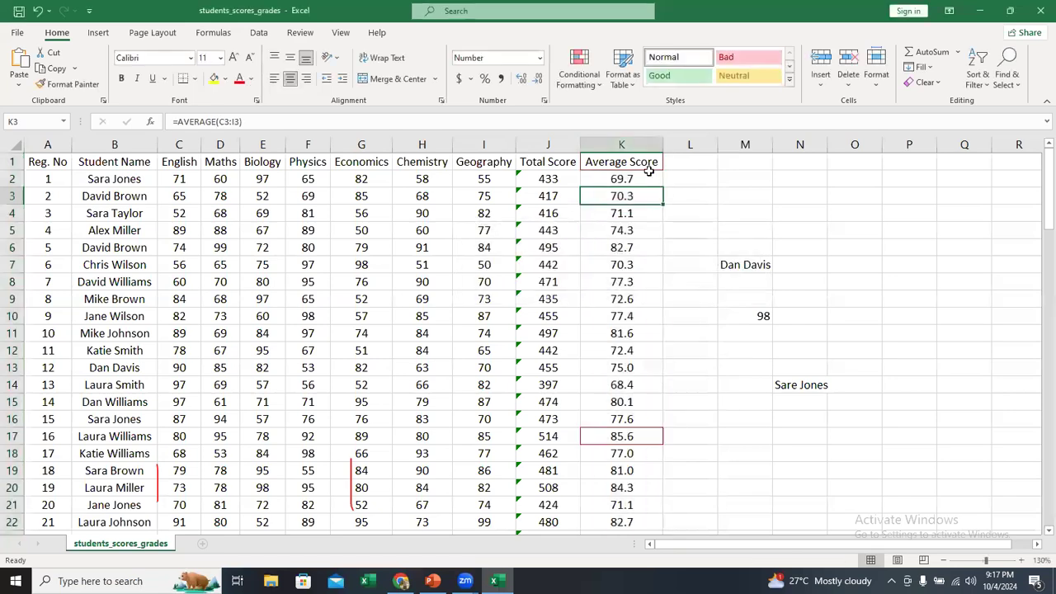
click(621, 145)
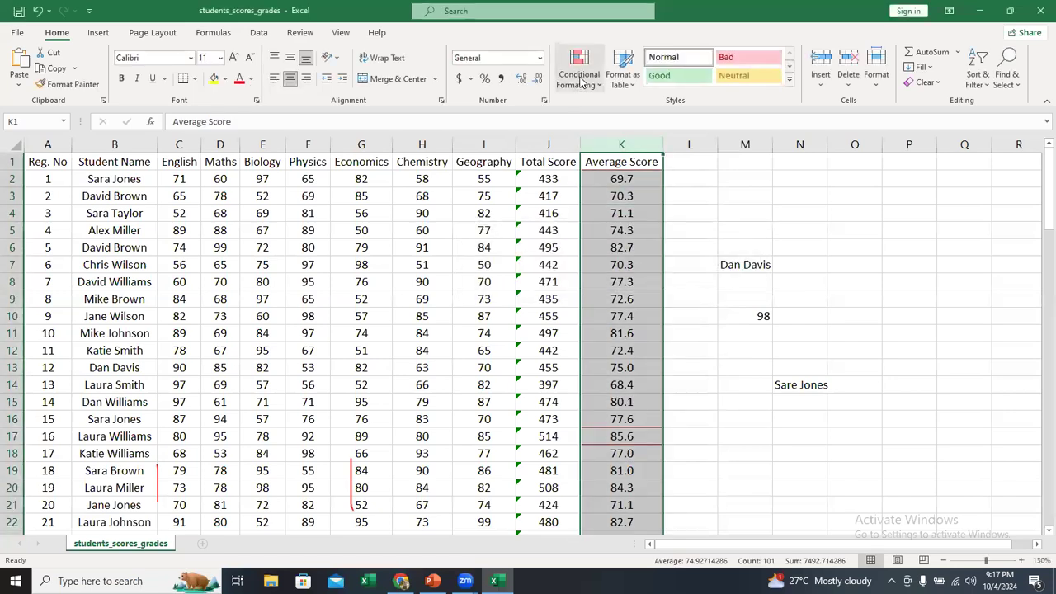
click(580, 81)
mouse_move(655, 111)
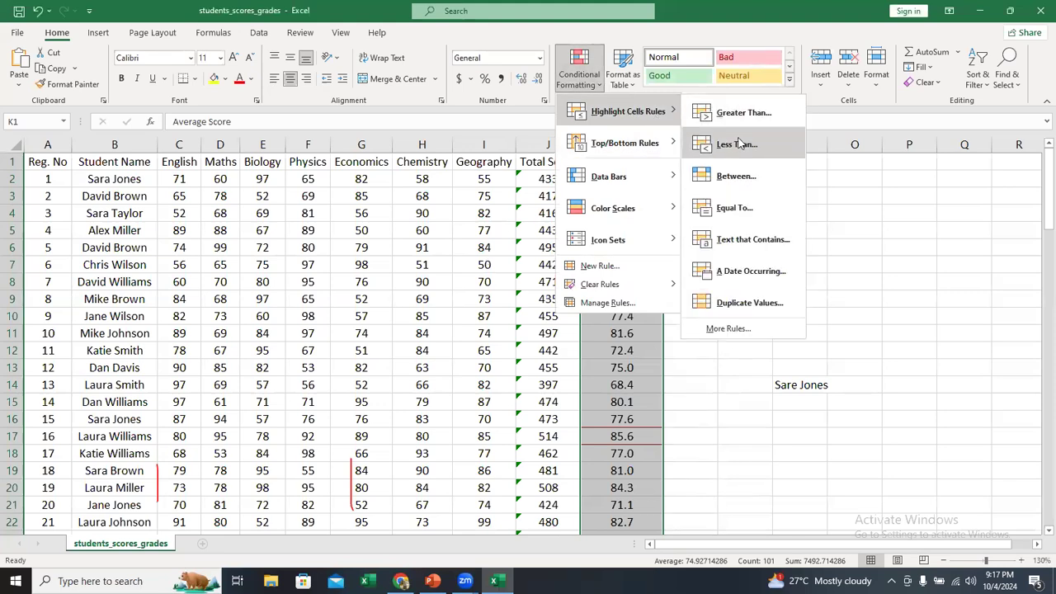
click(737, 145)
click(745, 145)
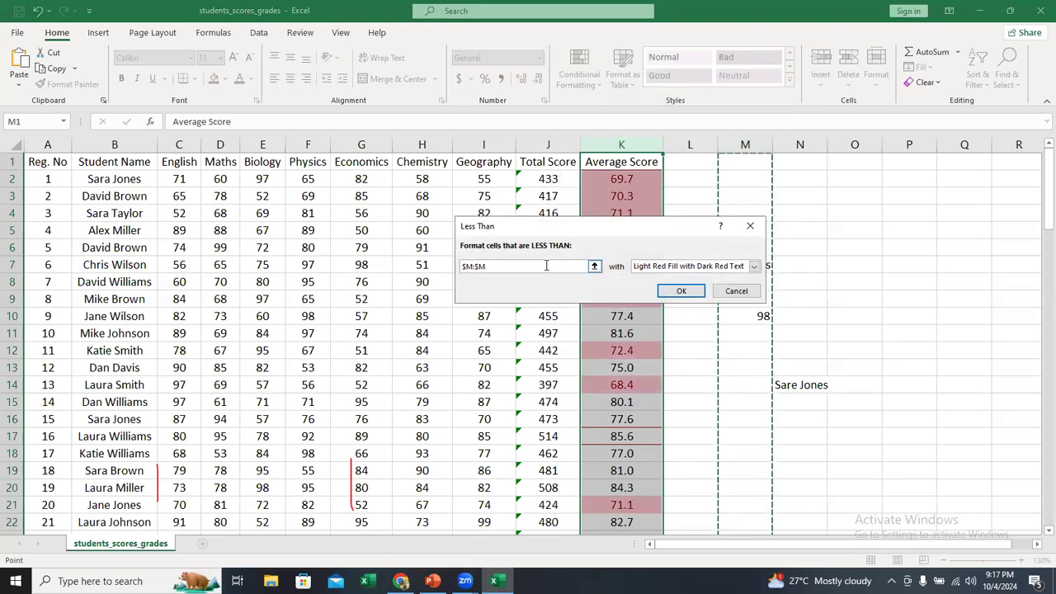
key(Escape)
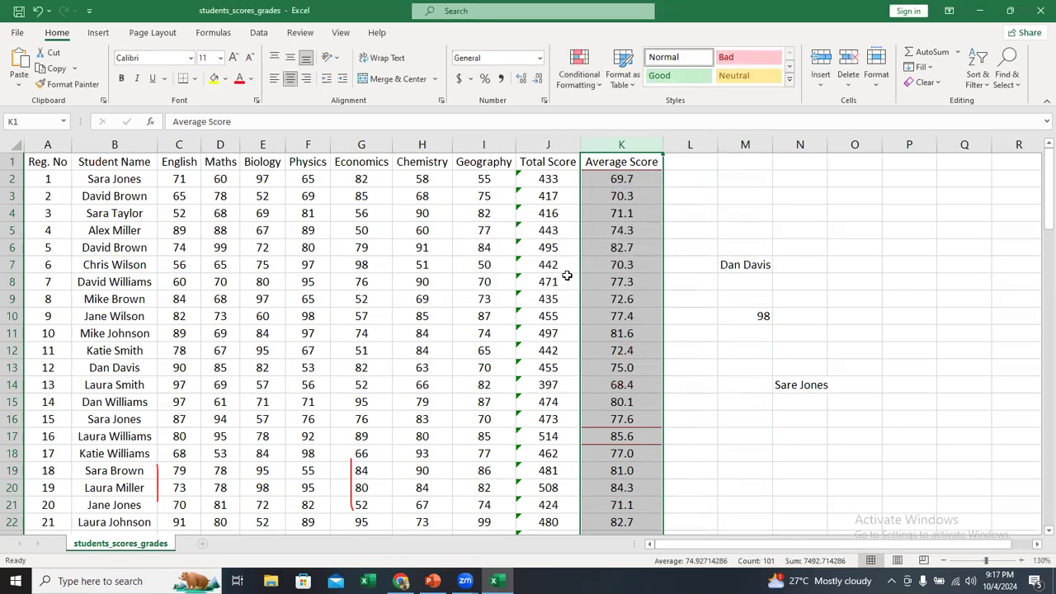
drag(636, 214, 636, 229)
click(635, 142)
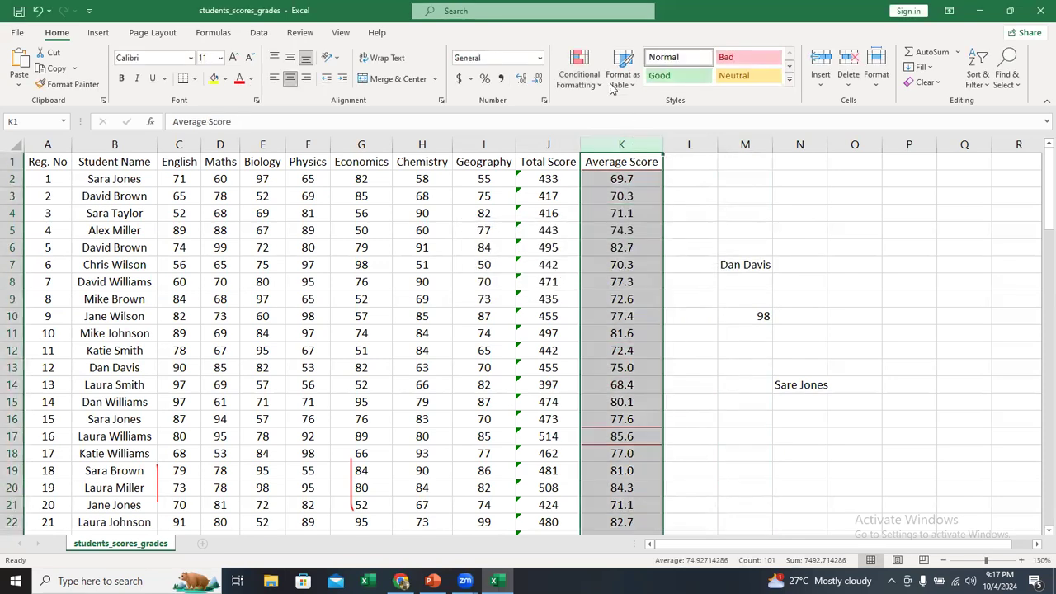
click(579, 72)
mouse_move(654, 108)
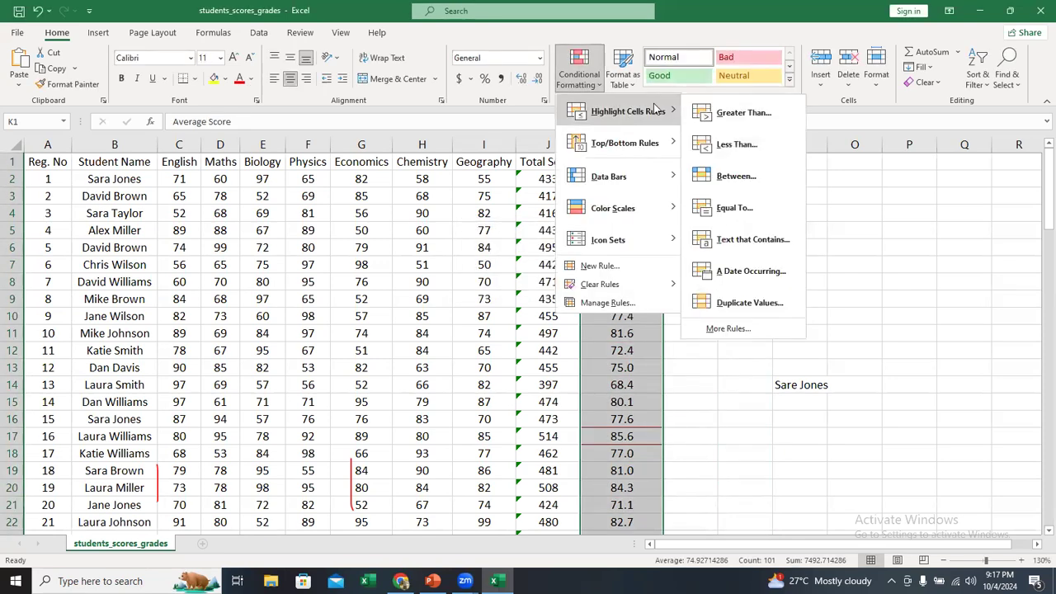
click(736, 145)
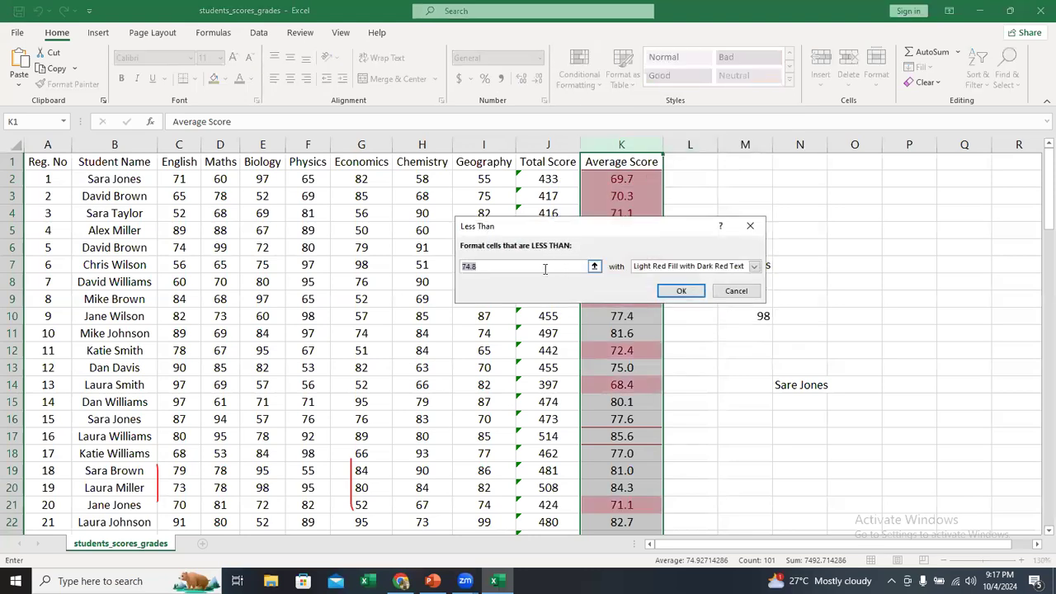
text(65)
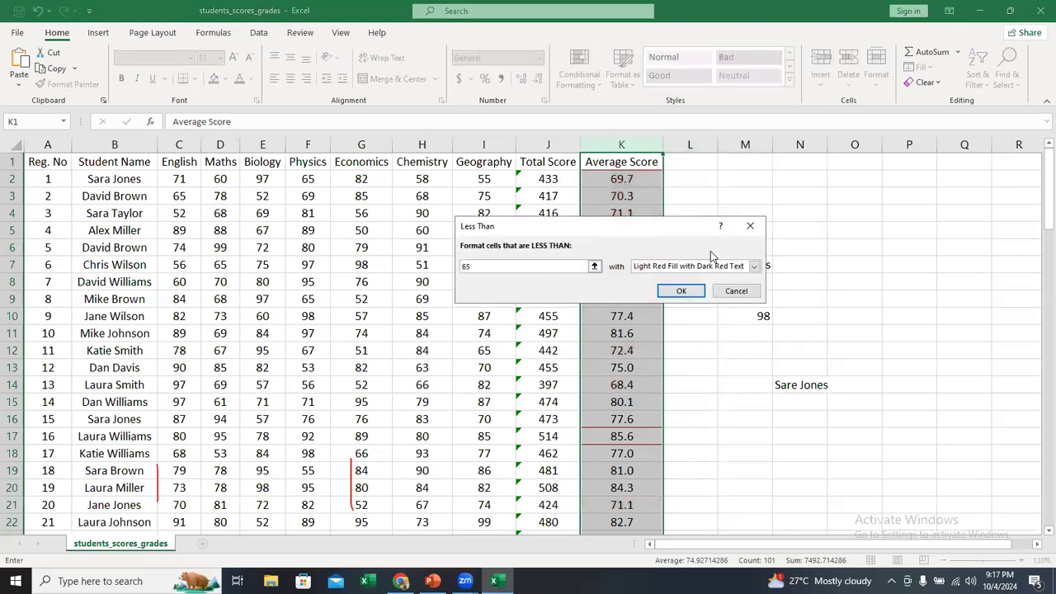
click(675, 267)
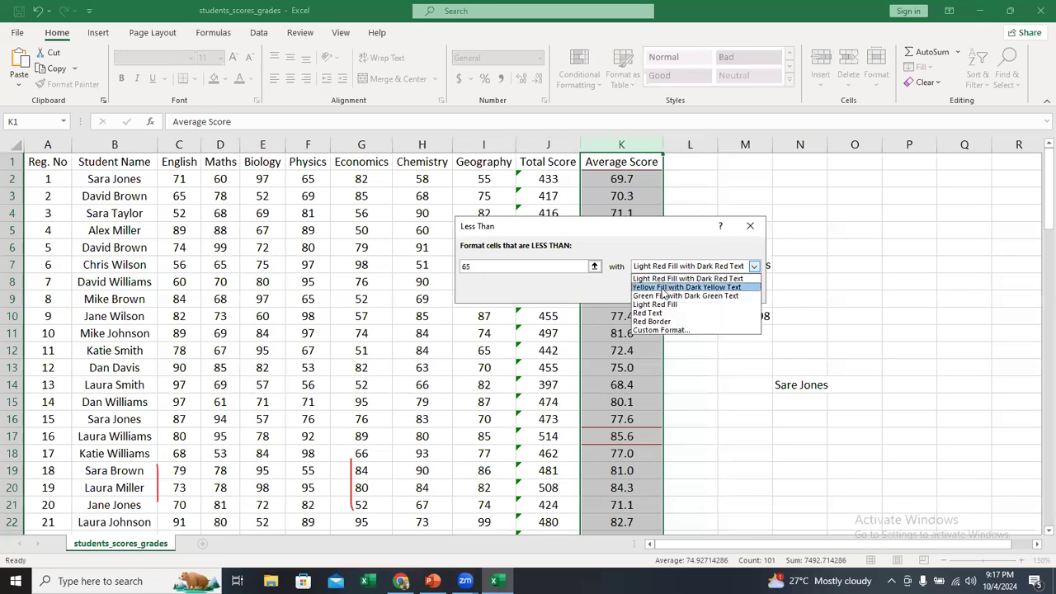
key(Escape)
key(Escape)
Step: Clear all conditional formatting rules from the entire sheet
click(579, 72)
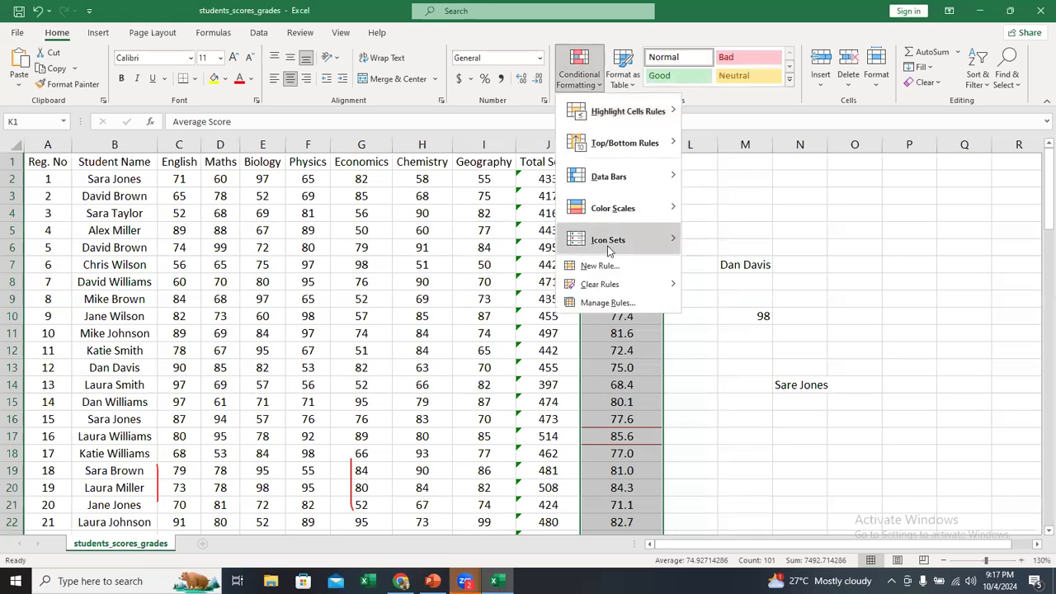
mouse_move(614, 285)
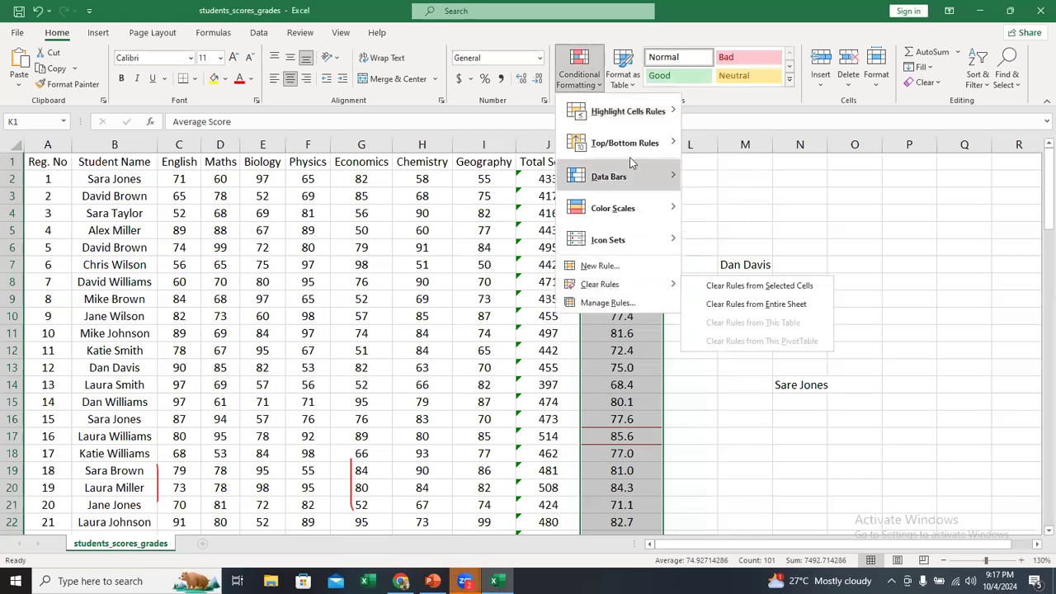
click(736, 303)
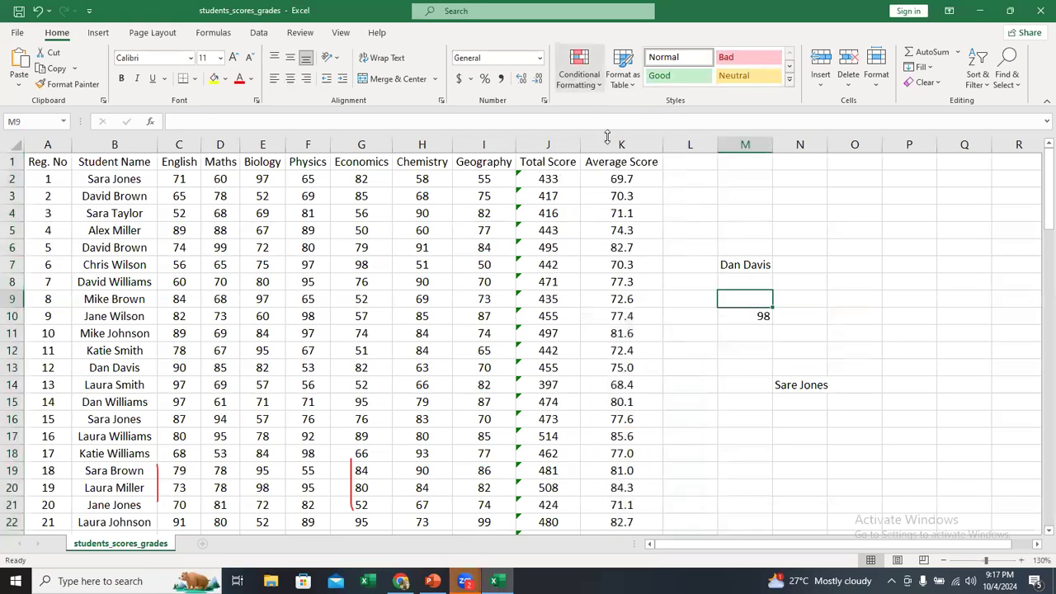
Step: Set up a Less Than highlight rule for the whole Average Score column with a threshold of 70
click(578, 78)
mouse_move(602, 111)
click(738, 143)
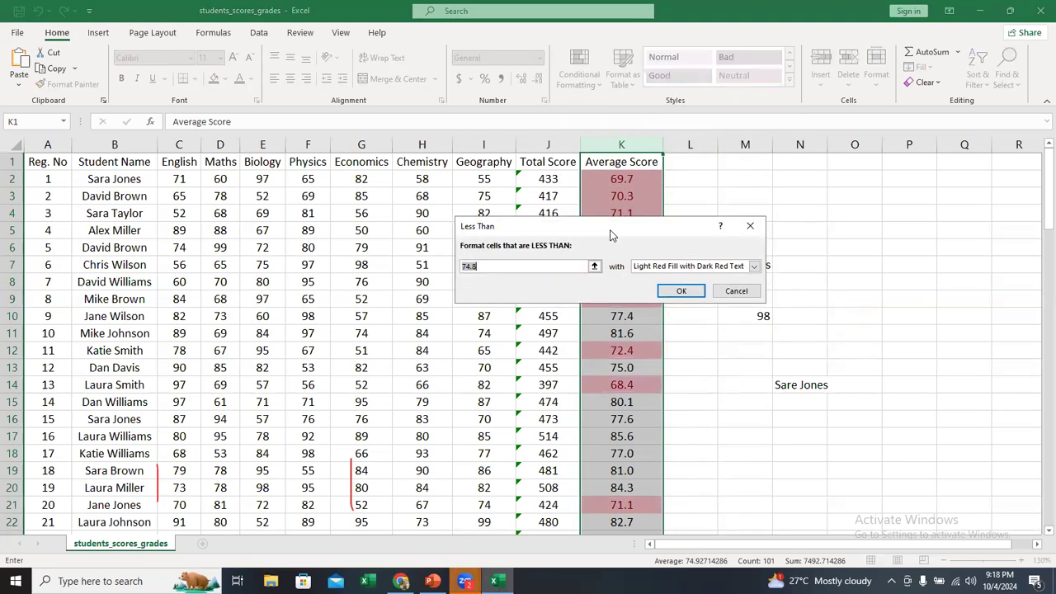
text(65)
key(BackSpace)
key(BackSpace)
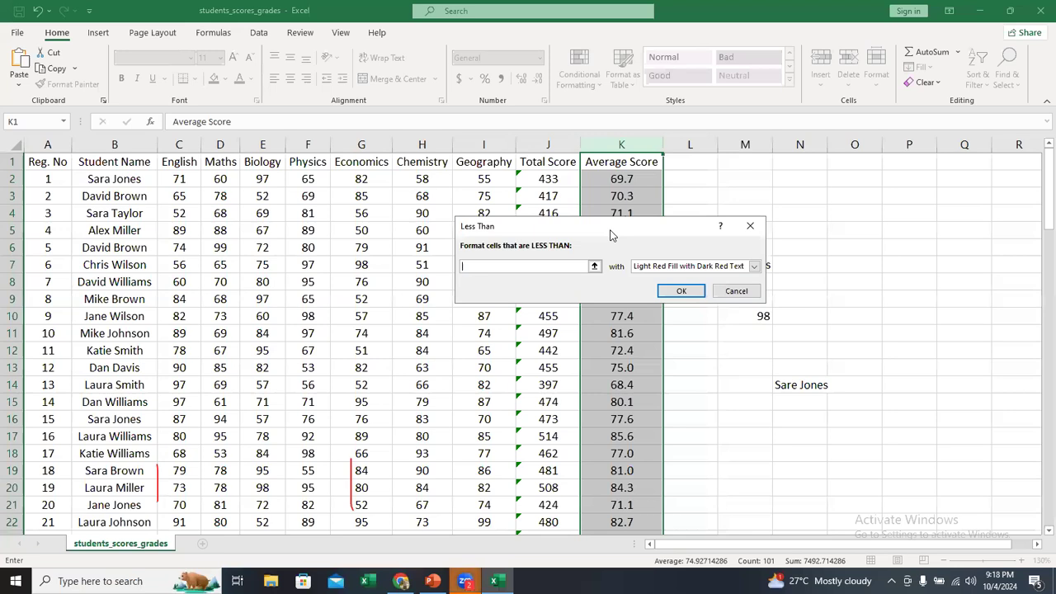
text(70)
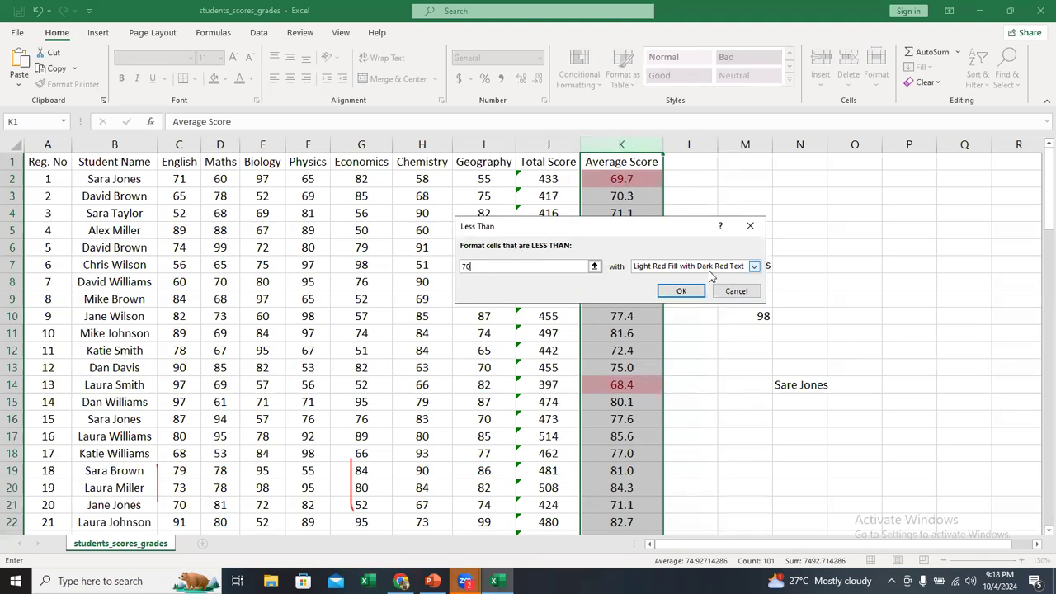
Step: Apply the Less Than 70 rule with Green Fill with Dark Green Text and check the highlighted average in K14
click(716, 267)
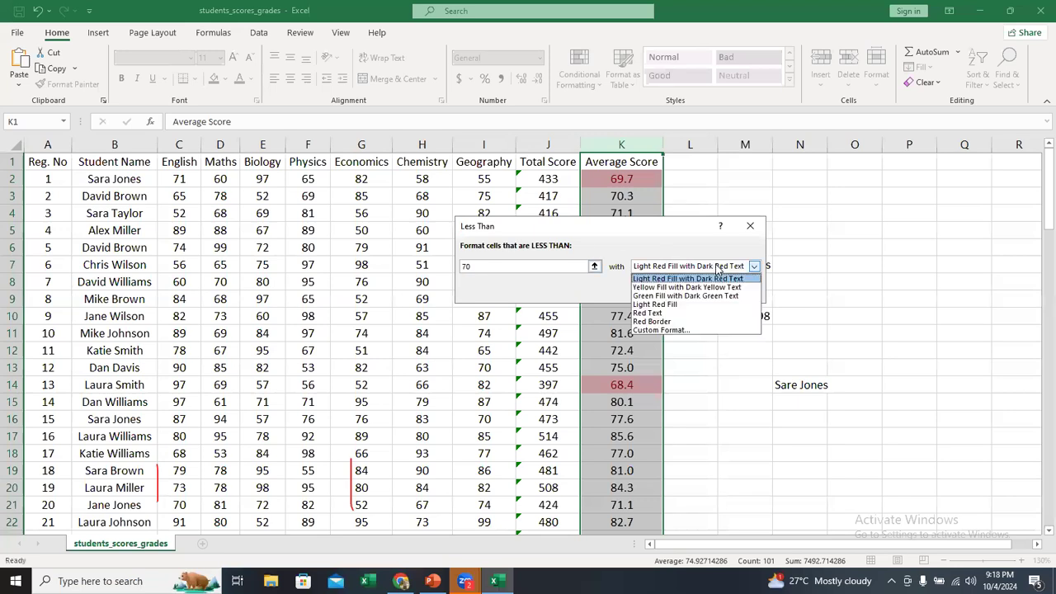
click(686, 296)
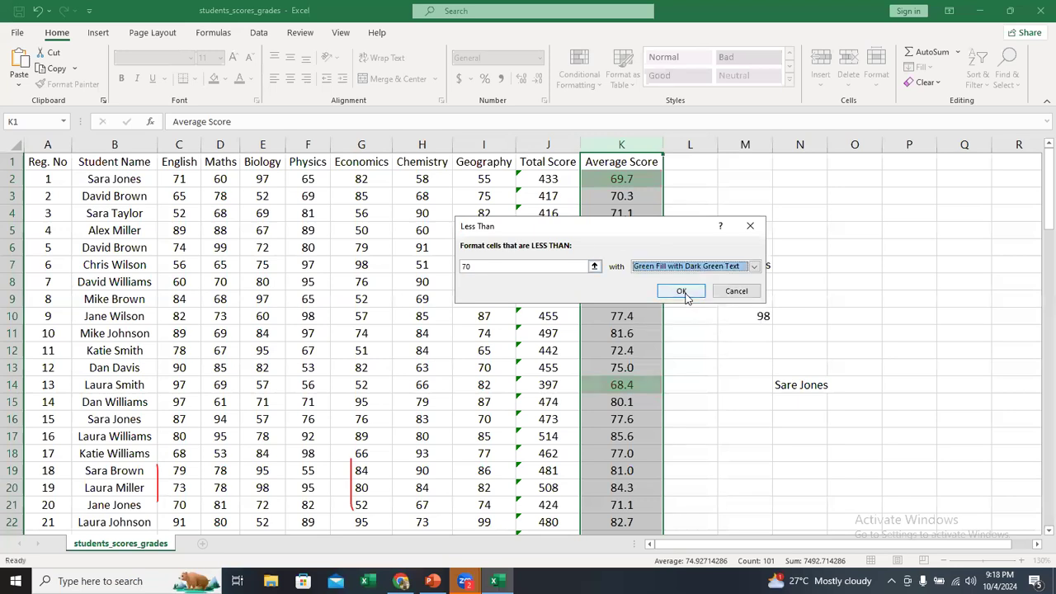
click(682, 291)
click(717, 265)
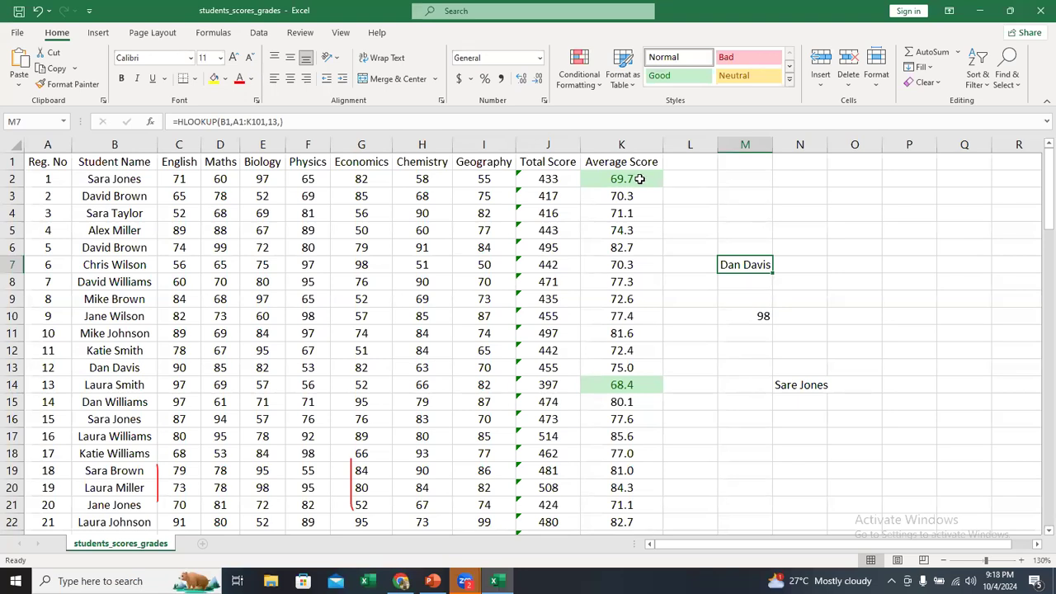
click(646, 390)
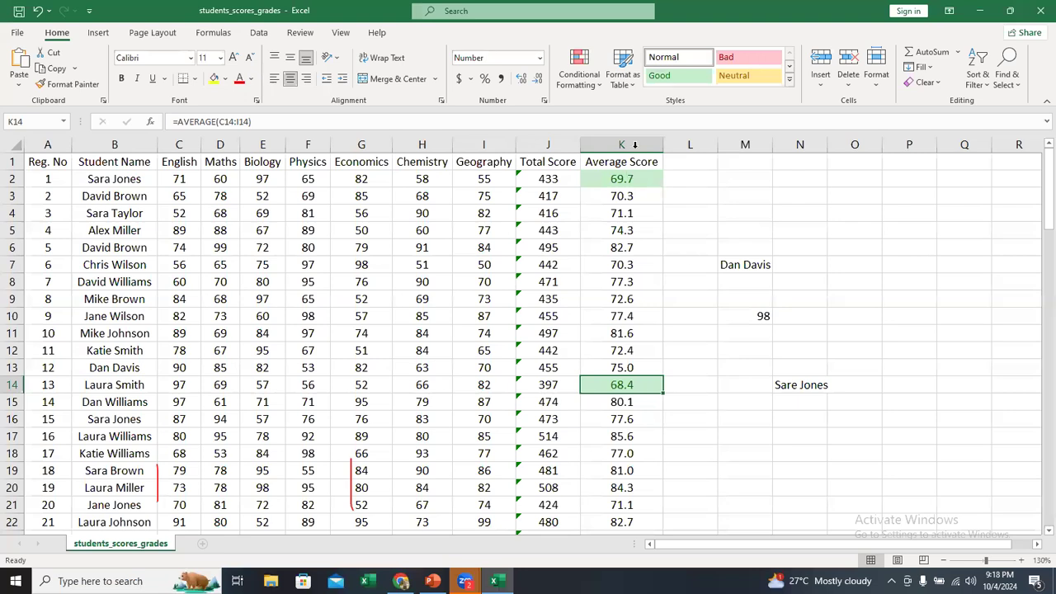
Step: Set up a Between highlight rule for the whole Average Score column with limits of 70 and 75
click(621, 145)
click(578, 80)
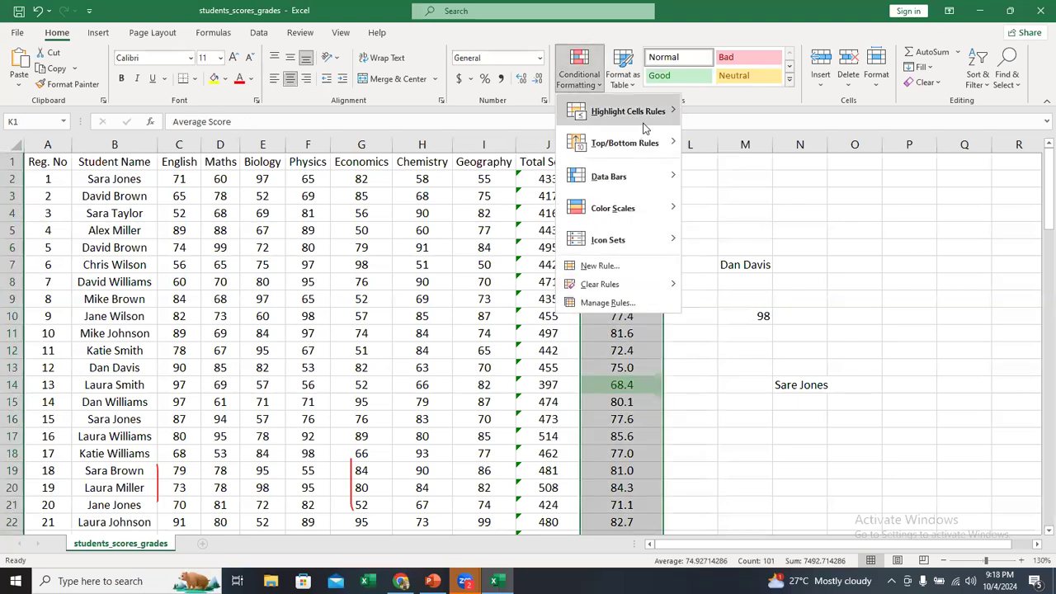
mouse_move(648, 122)
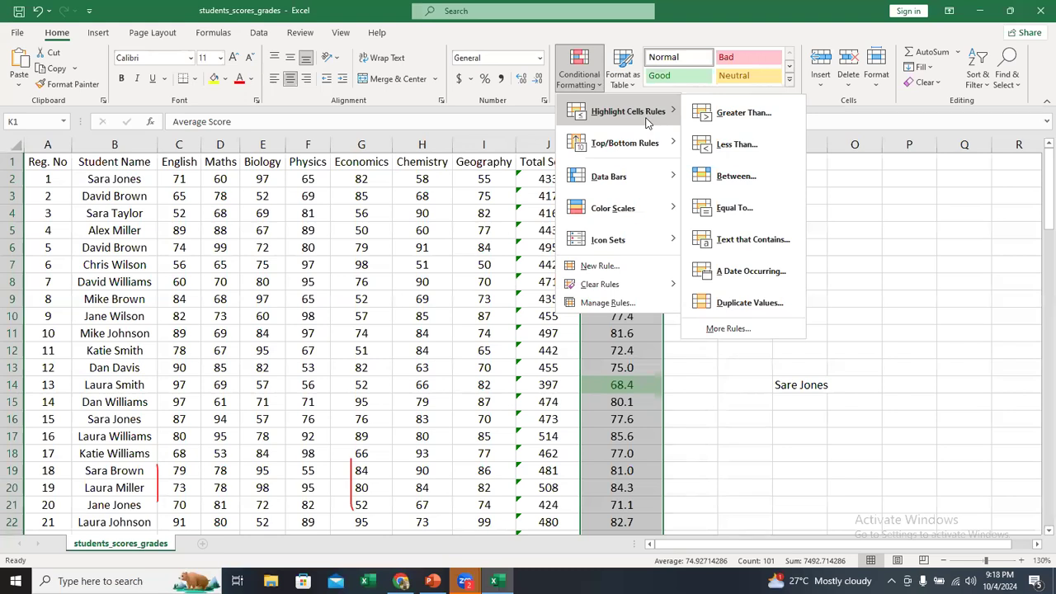
click(908, 236)
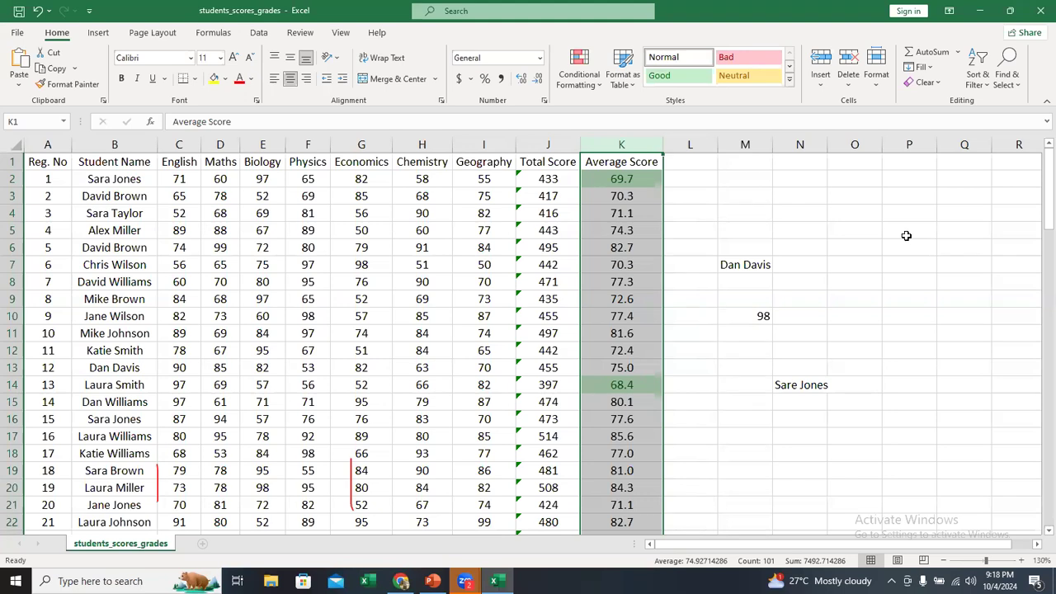
click(587, 94)
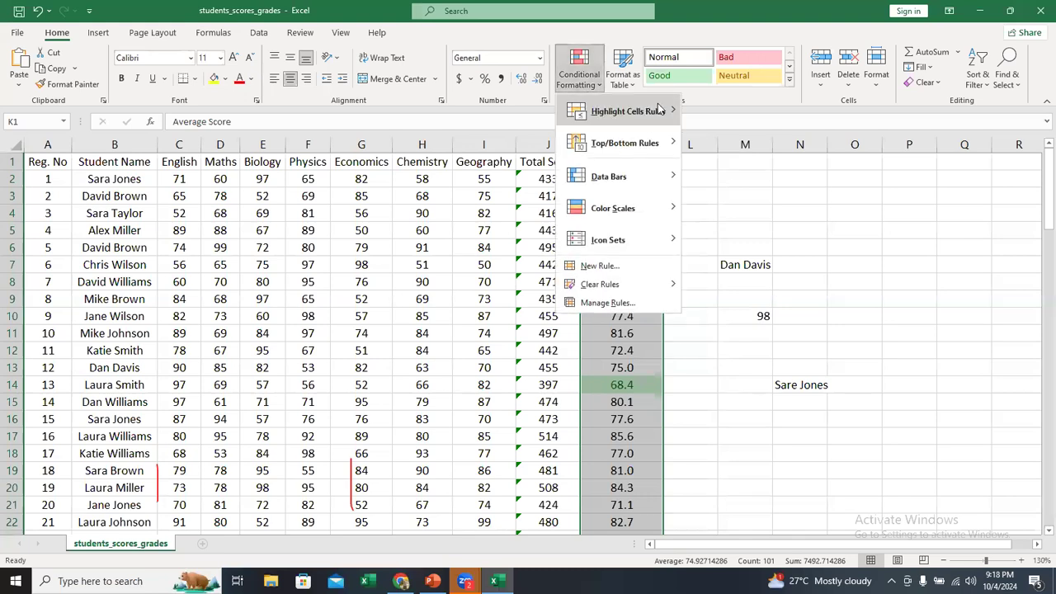
mouse_move(614, 116)
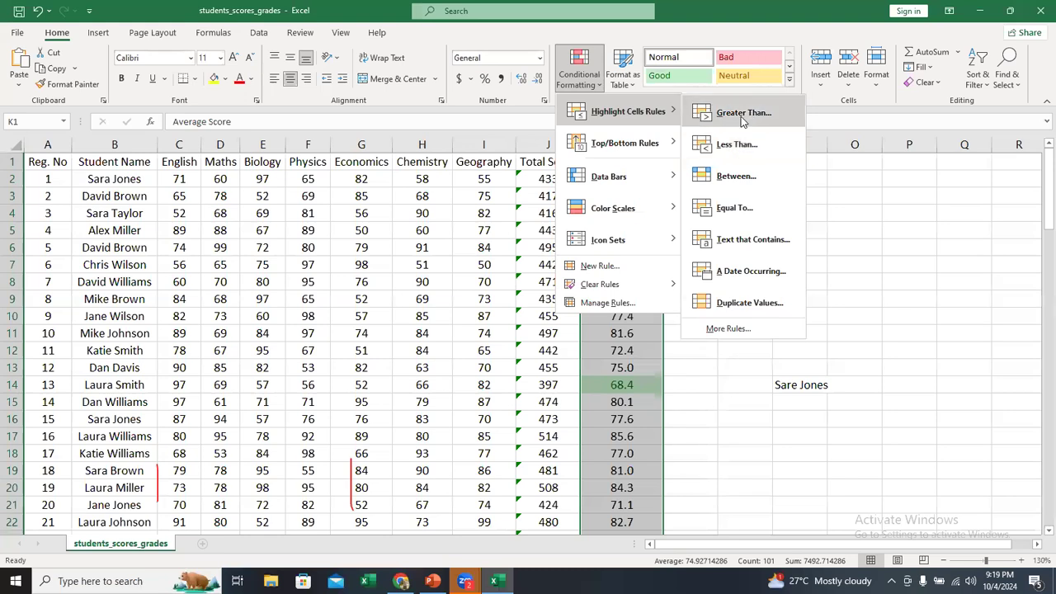
click(736, 177)
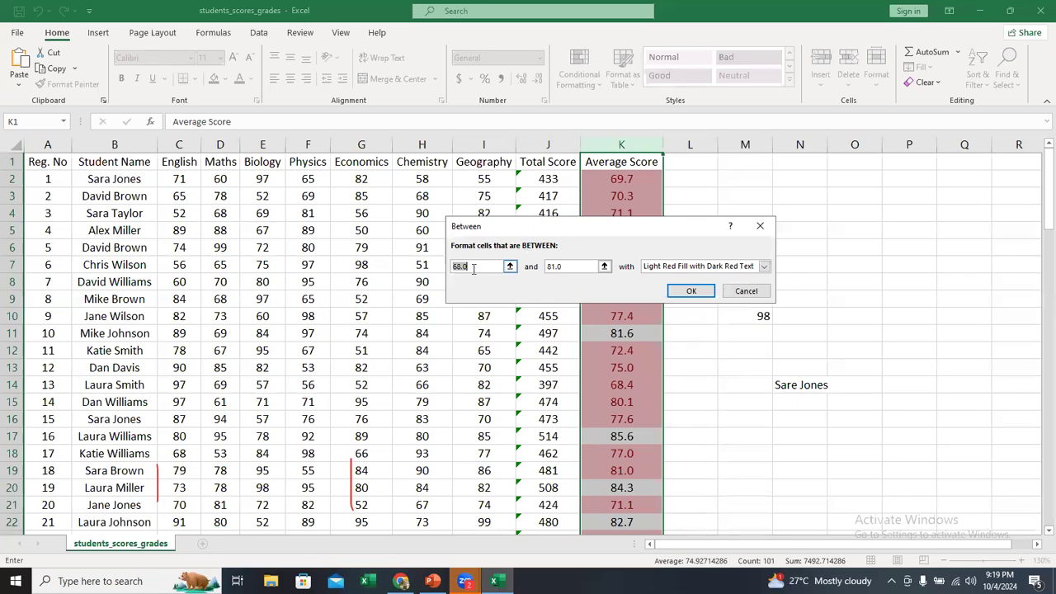
text(70)
click(581, 265)
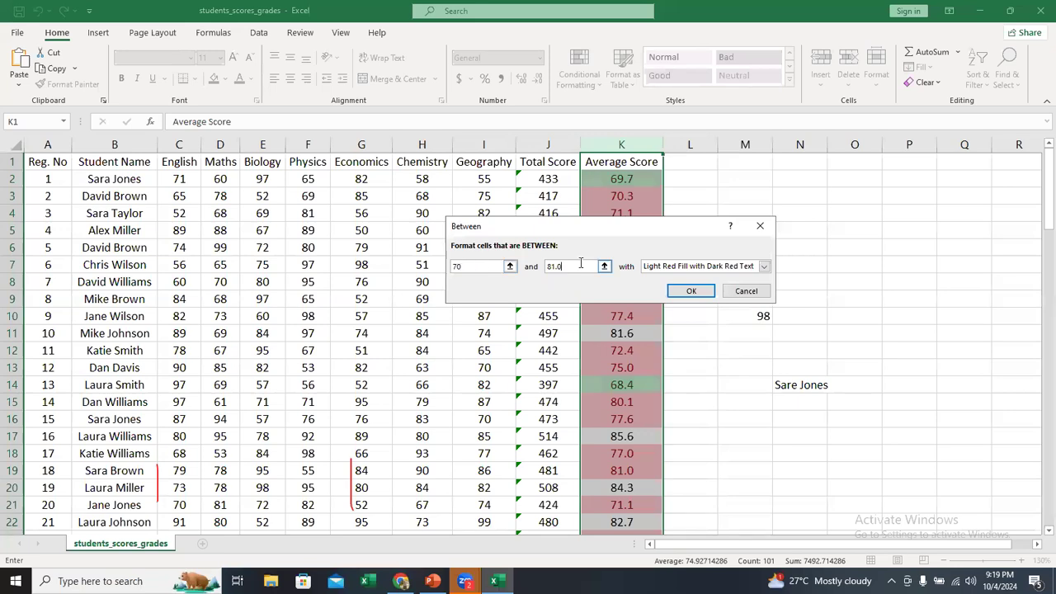
key(BackSpace)
key(BackSpace)
key(BackSpace)
key(BackSpace)
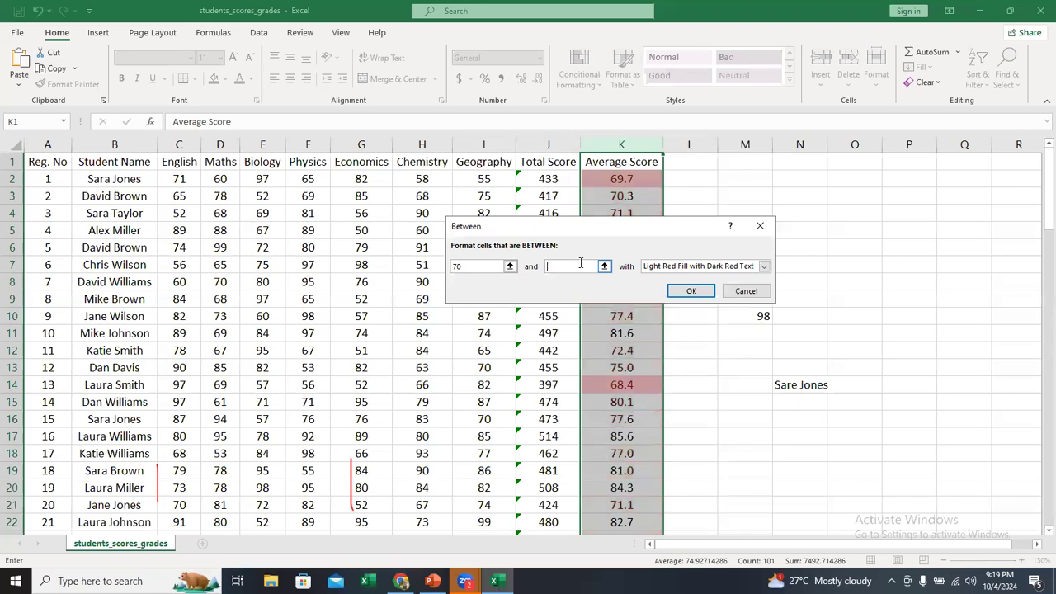
text(75)
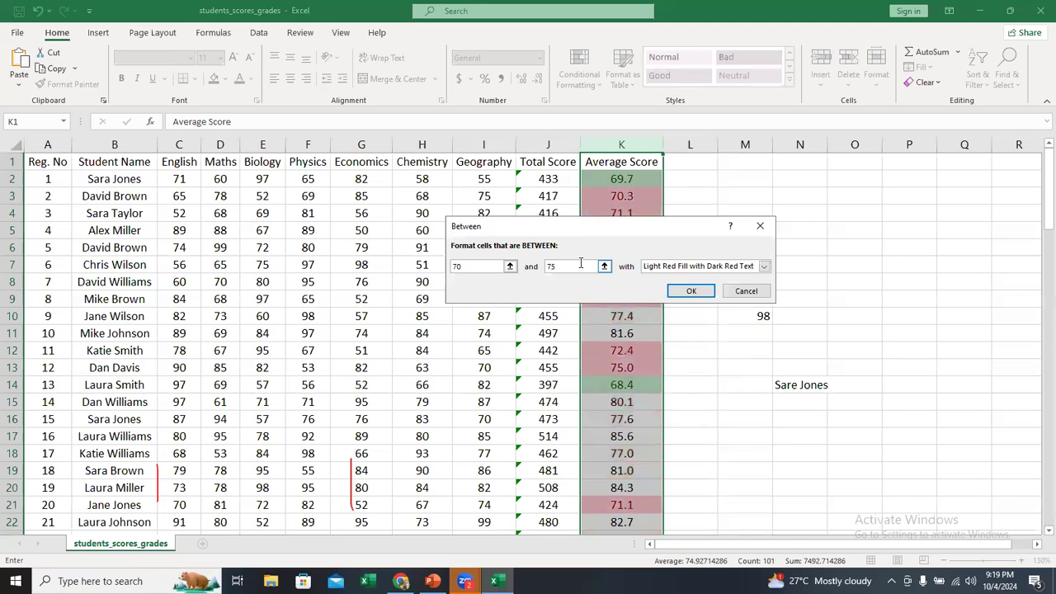
Step: Set the Between rule's format to Yellow Fill with Dark Yellow Text and apply it to the Average Score column
click(700, 269)
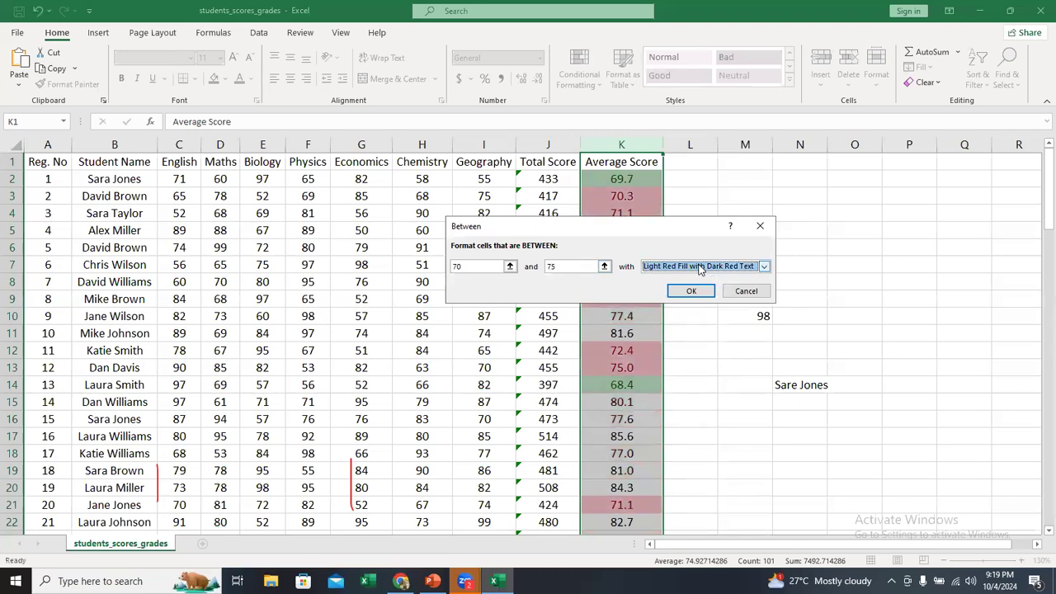
click(700, 268)
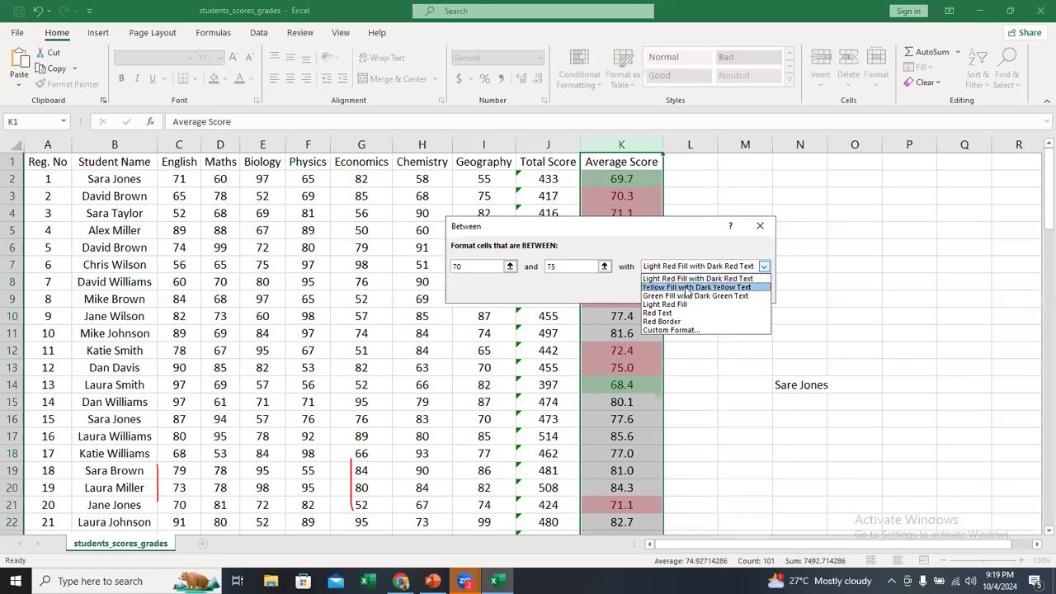
click(687, 288)
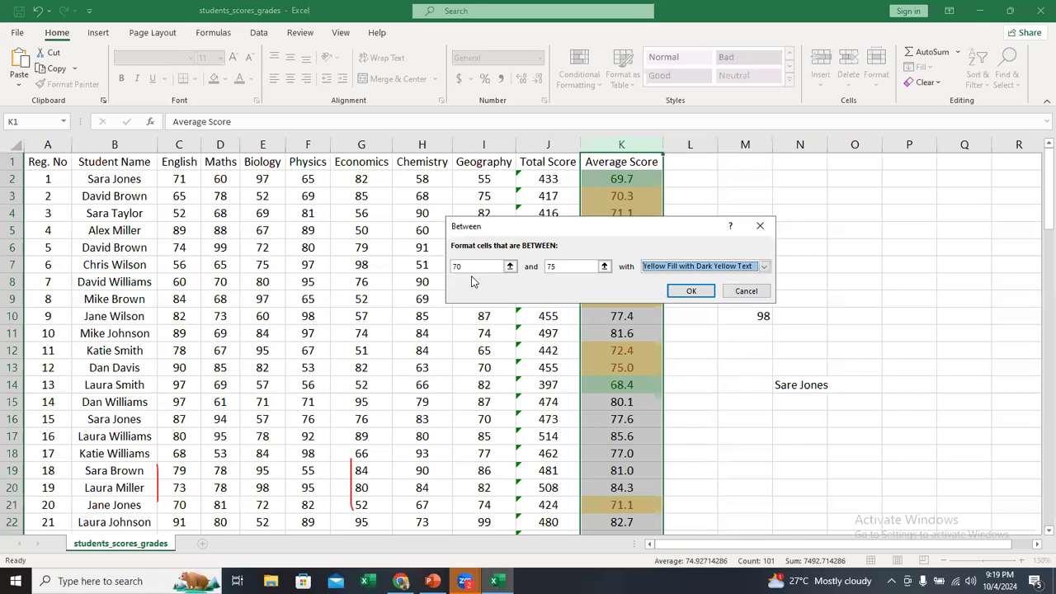
click(682, 288)
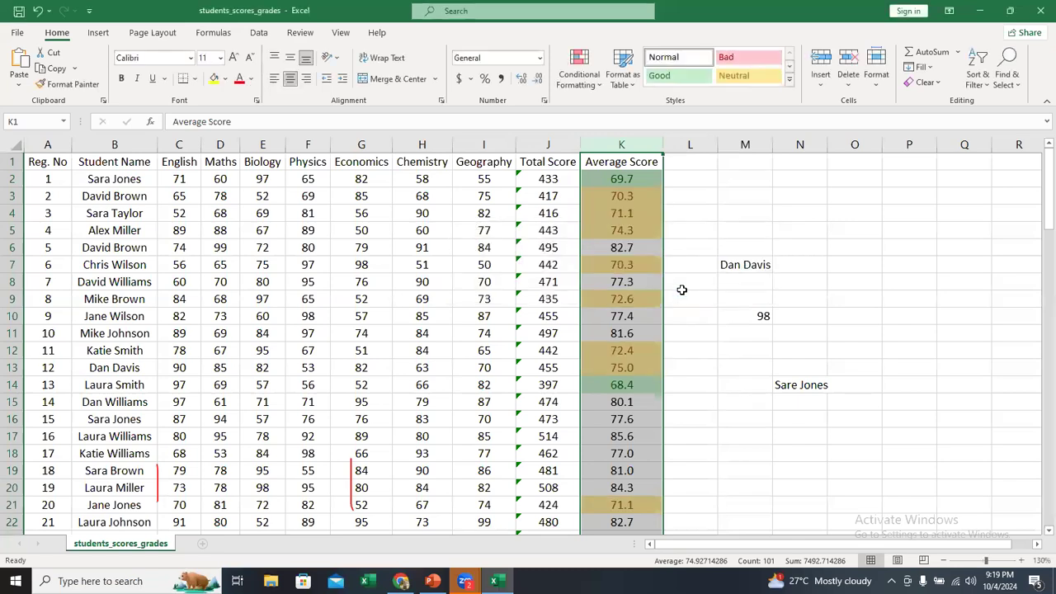
click(681, 187)
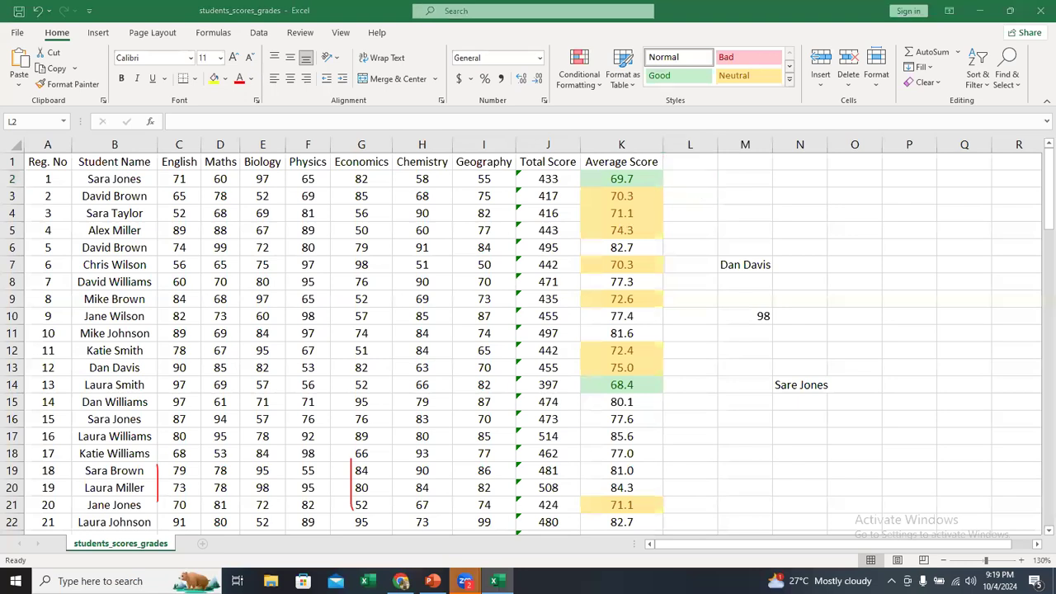
mouse_move(466, 581)
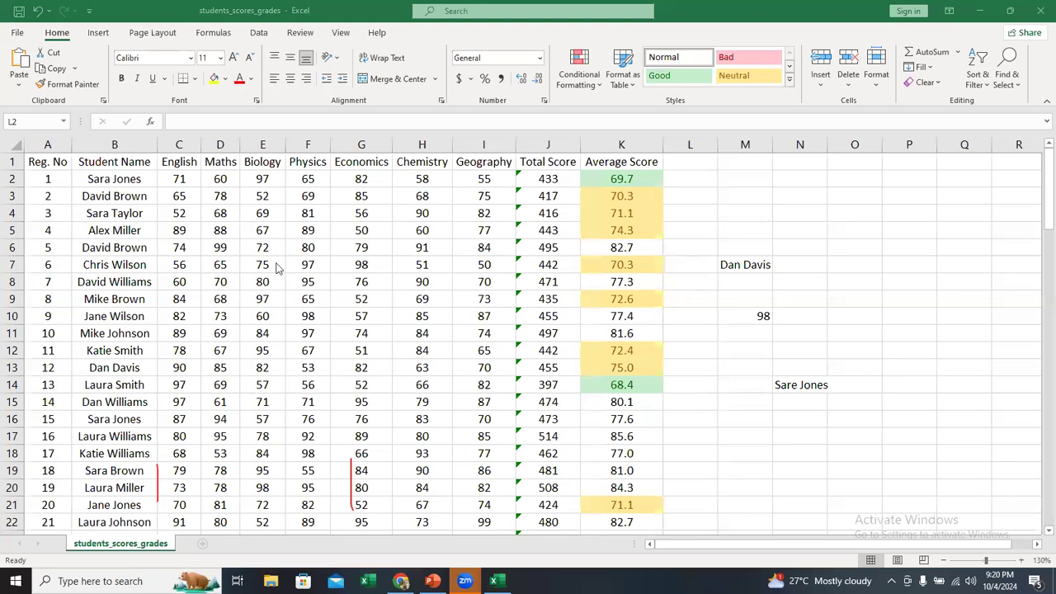
Step: Set up a Greater Than highlight rule for the subject scores in C7:I7 with a threshold of 90
click(422, 260)
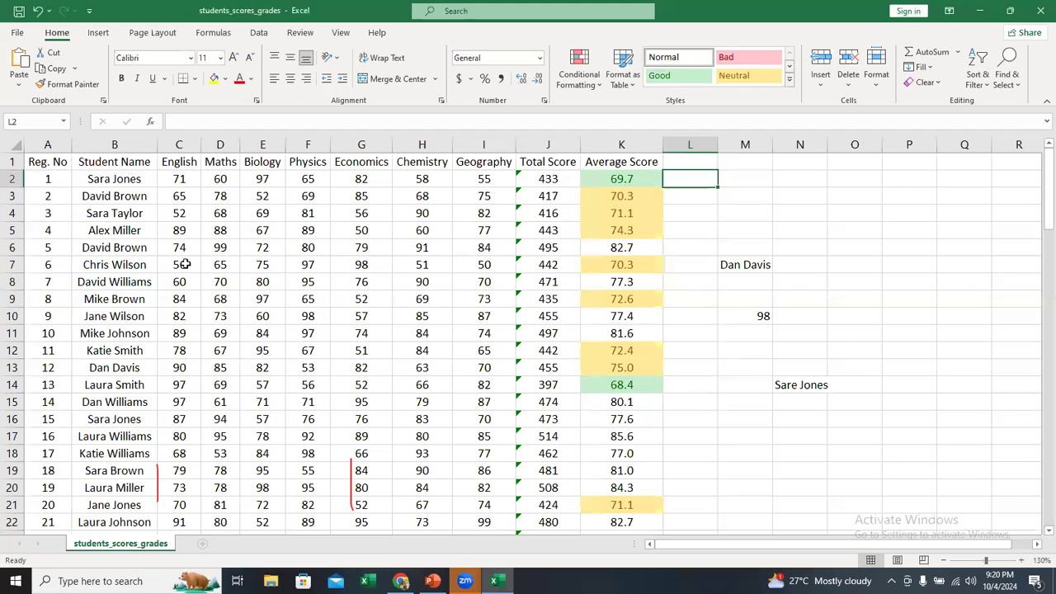
double_click(187, 264)
drag(179, 266, 483, 264)
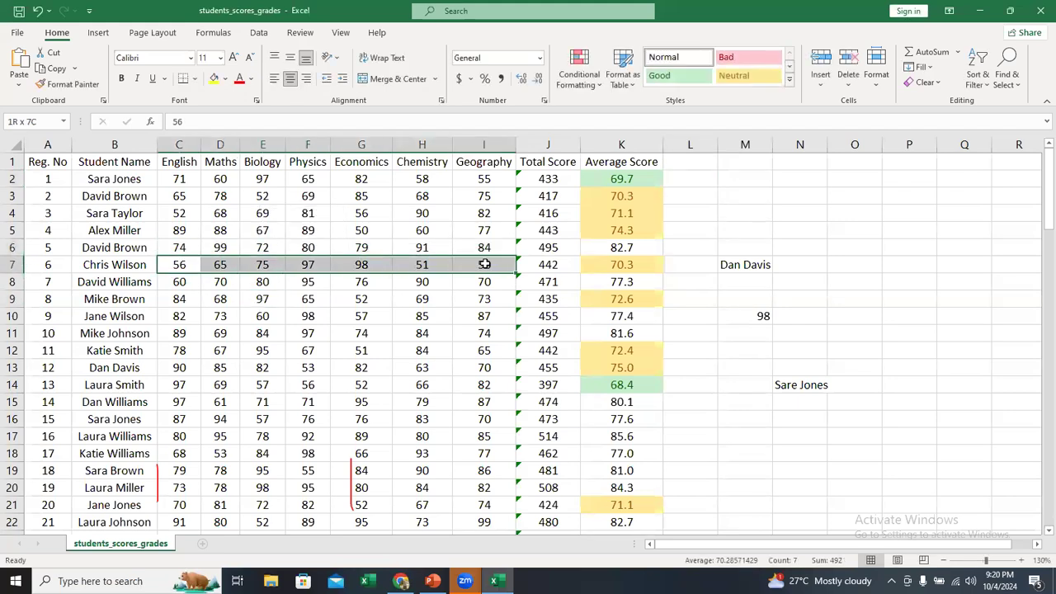
click(483, 264)
drag(169, 265, 478, 267)
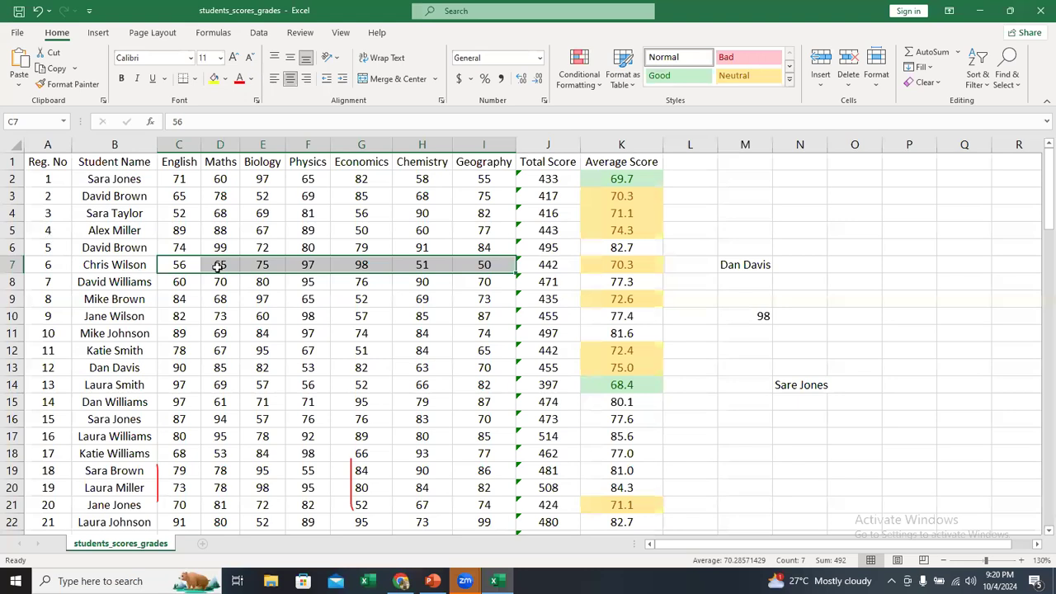
click(592, 82)
mouse_move(622, 111)
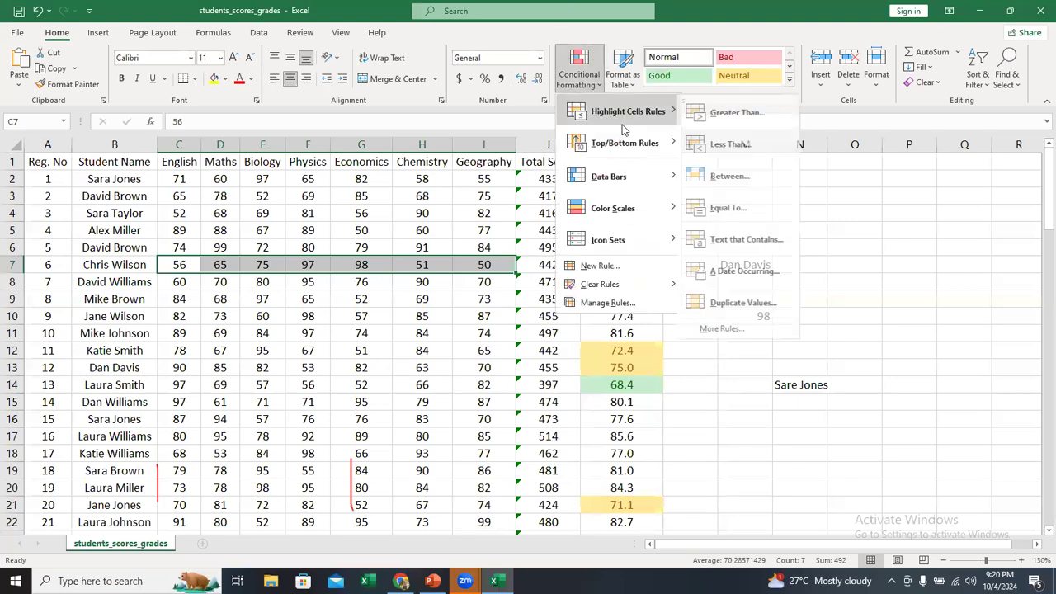
click(738, 113)
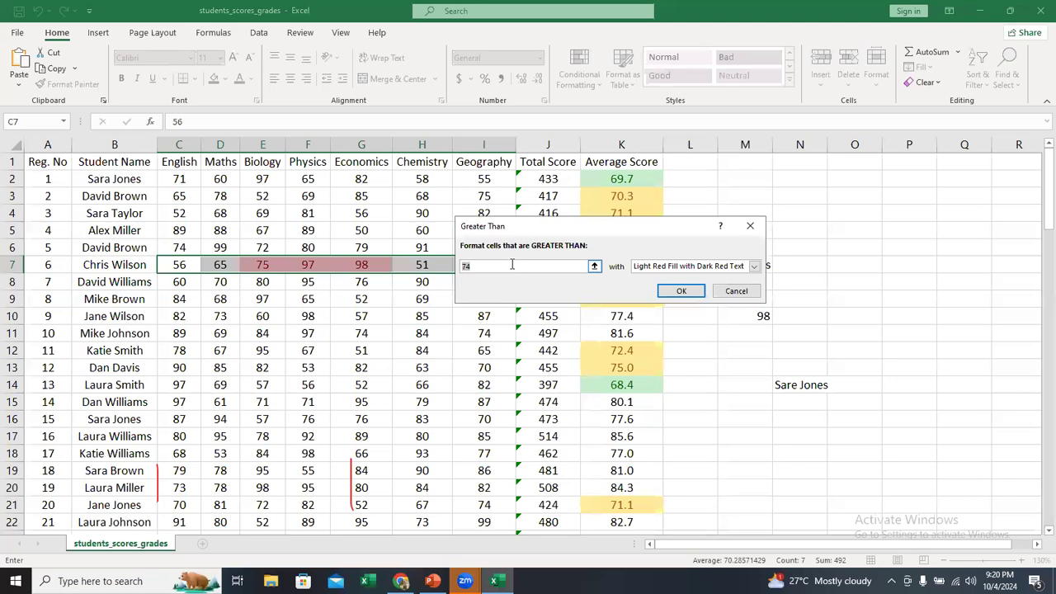
text(90)
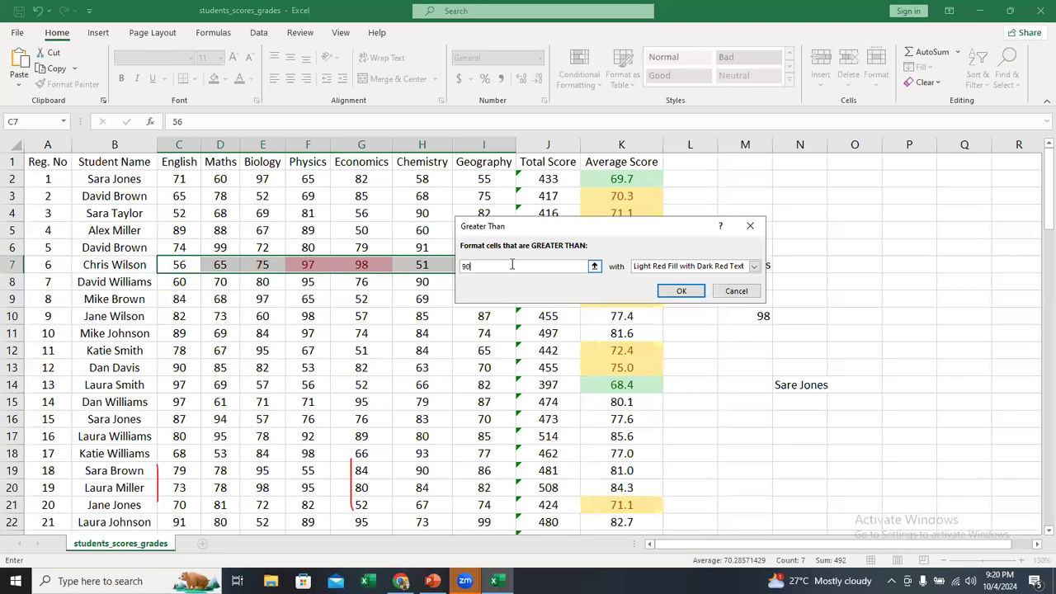
Step: Set the Greater Than rule's format to Green Fill with Dark Green Text and apply it to C7:I7
click(701, 266)
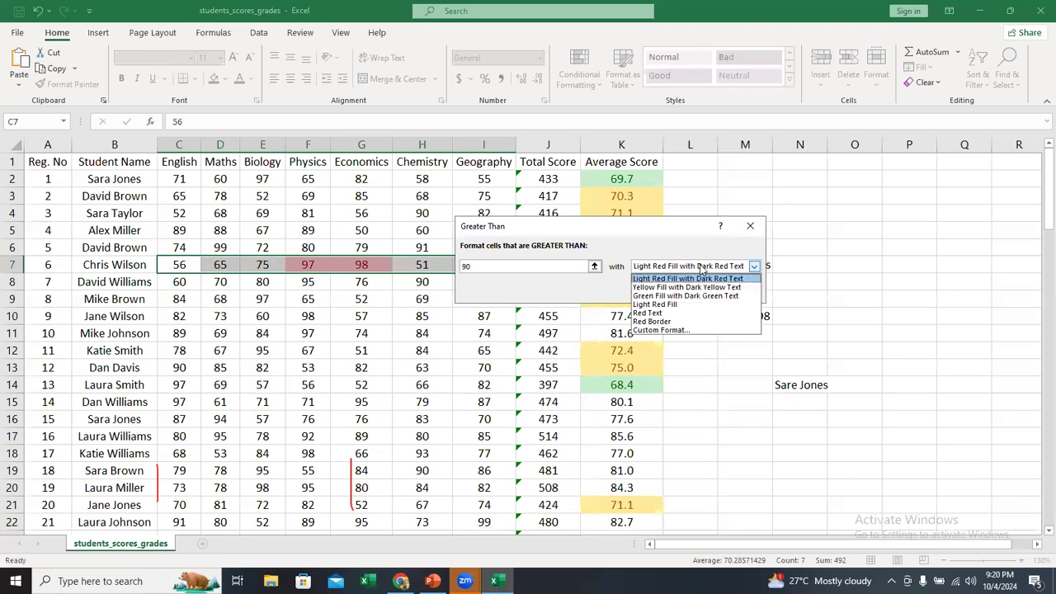
click(673, 297)
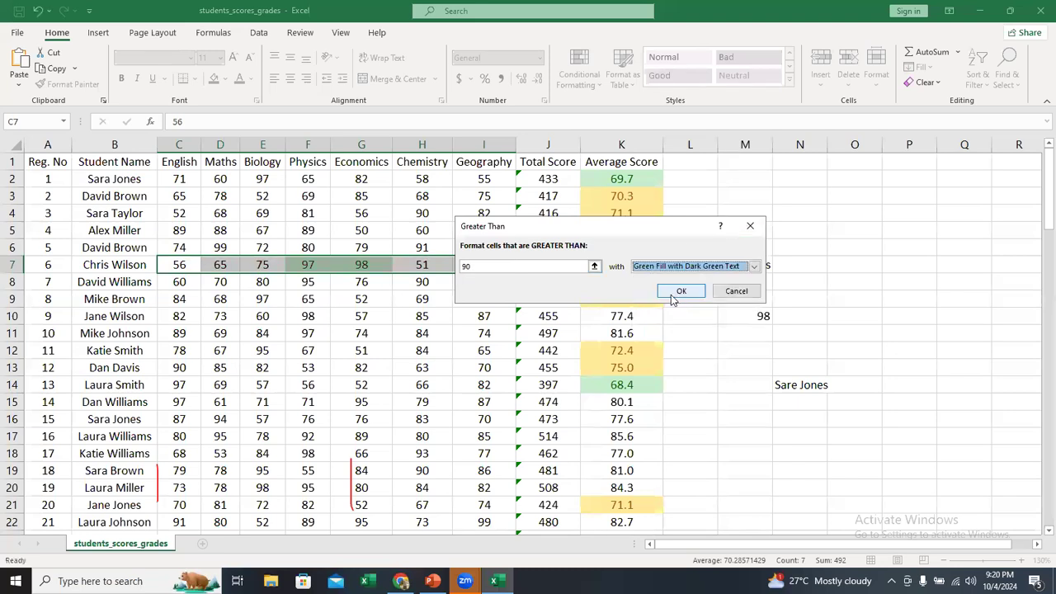
click(672, 293)
click(314, 332)
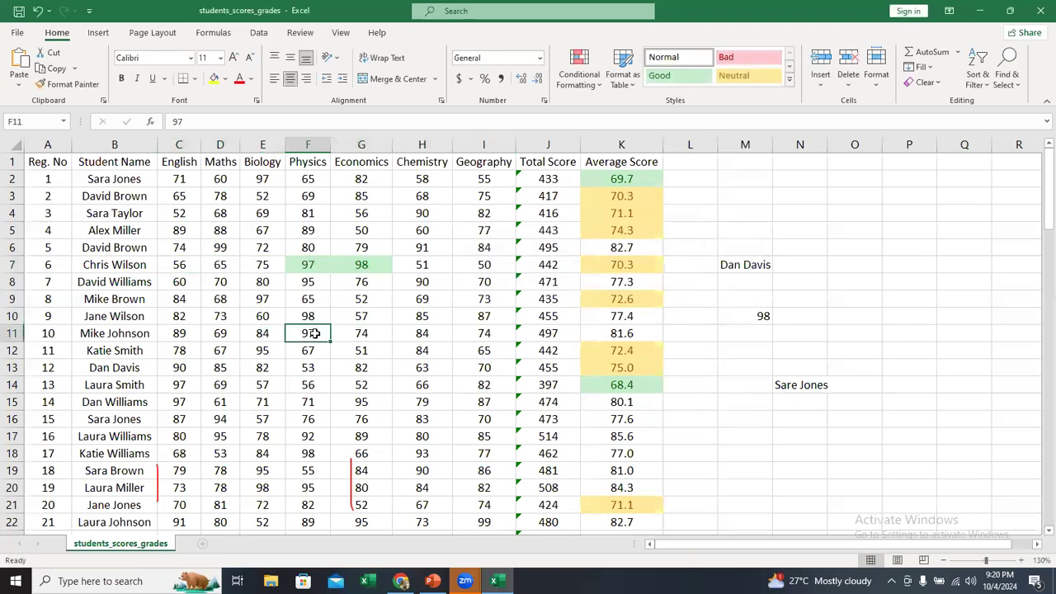
Step: Check the row 7 subject scores in C7:I7 against the Greater Than 90 rule
click(179, 264)
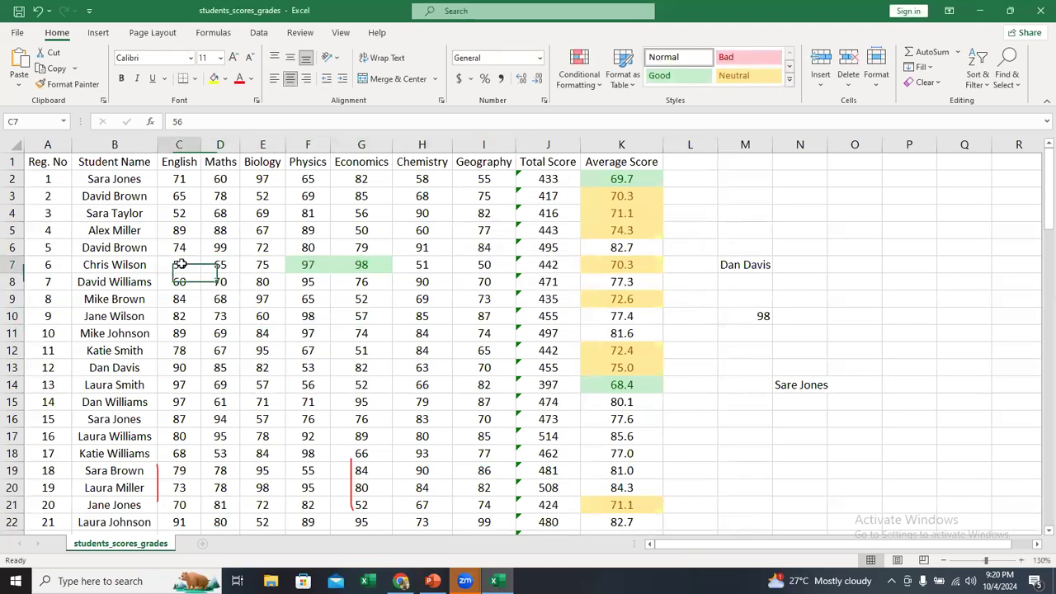
click(107, 265)
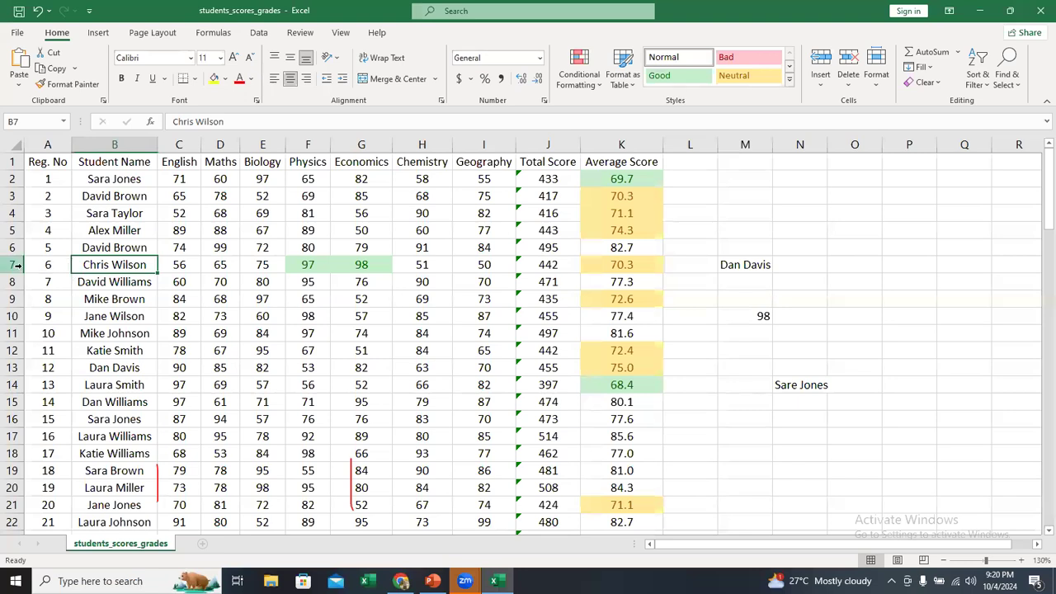
click(190, 266)
drag(195, 266, 484, 266)
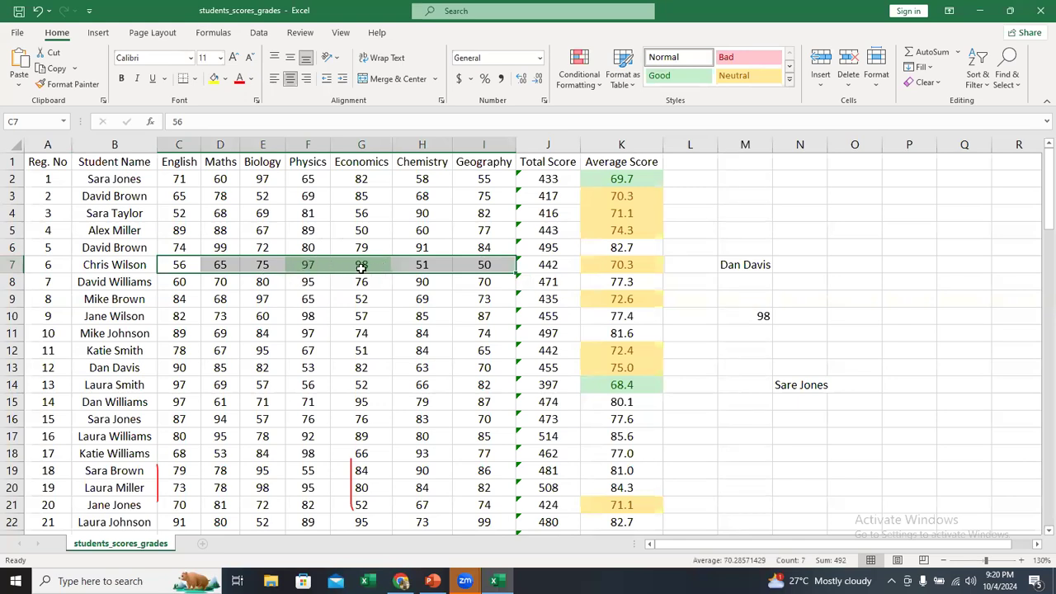
click(350, 307)
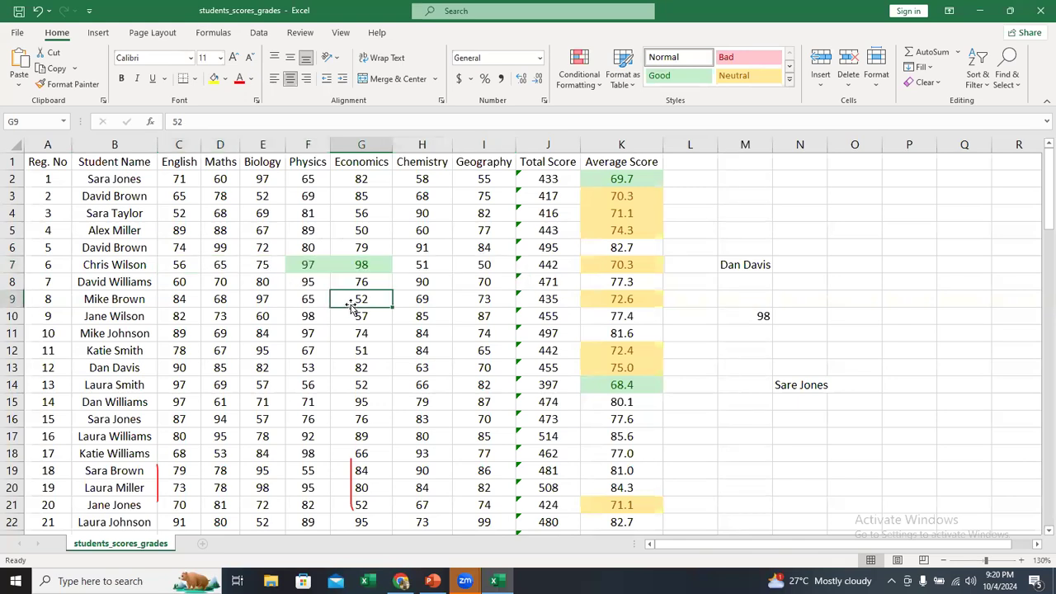
click(321, 263)
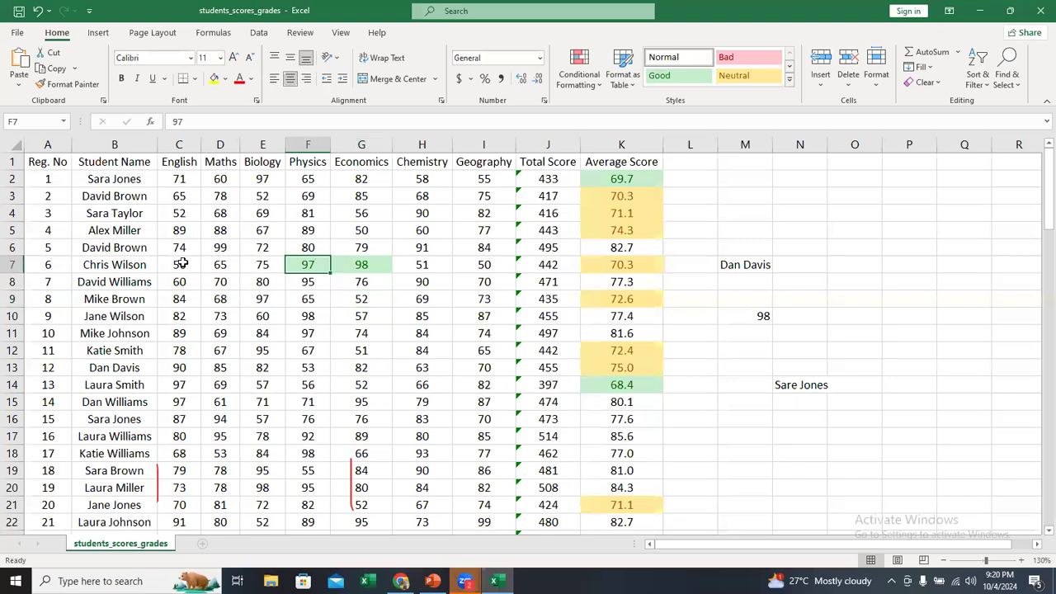
click(235, 304)
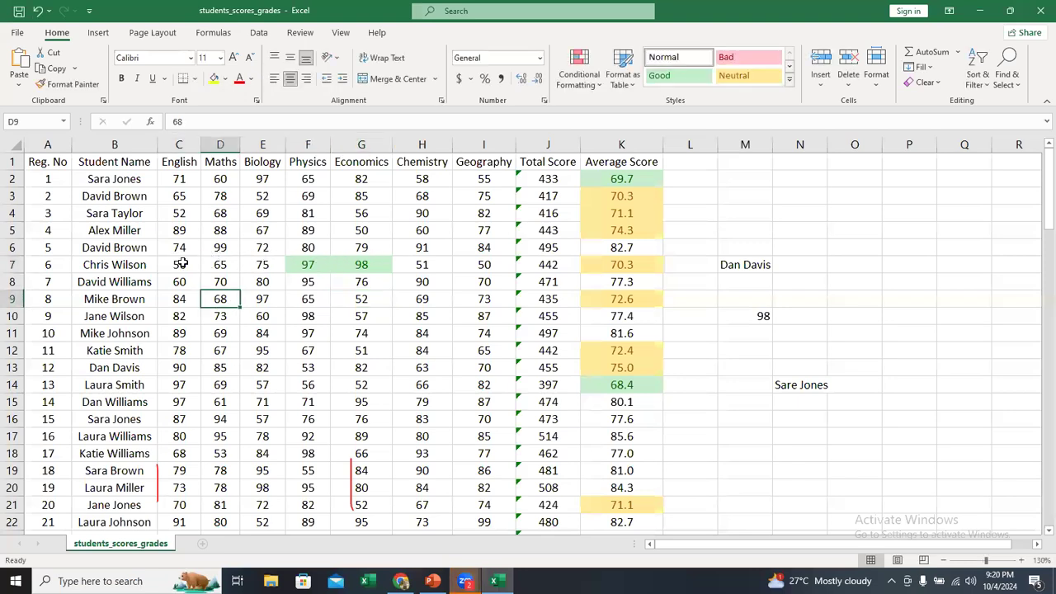
Step: Add a Less Than highlight rule with a threshold of 60 and a light red fill to the subject scores in C7:I7
drag(179, 265, 469, 264)
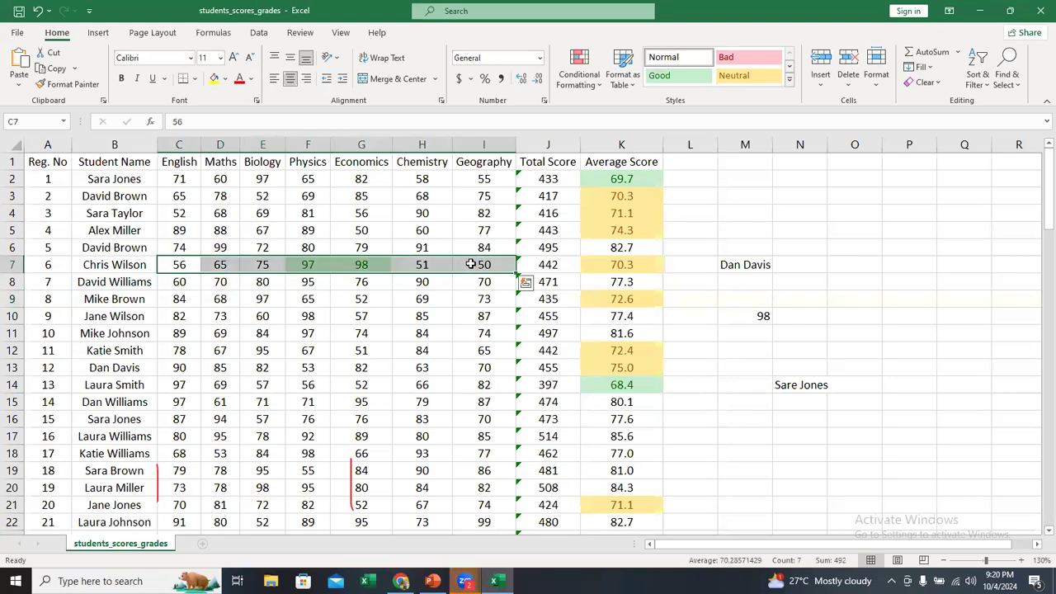
click(582, 86)
mouse_move(627, 111)
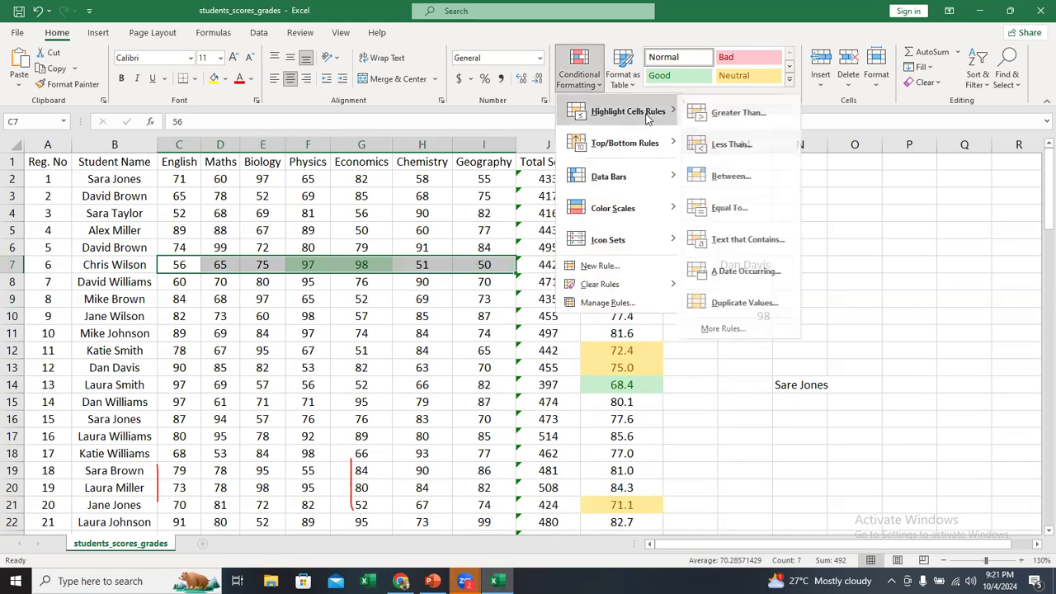
click(739, 145)
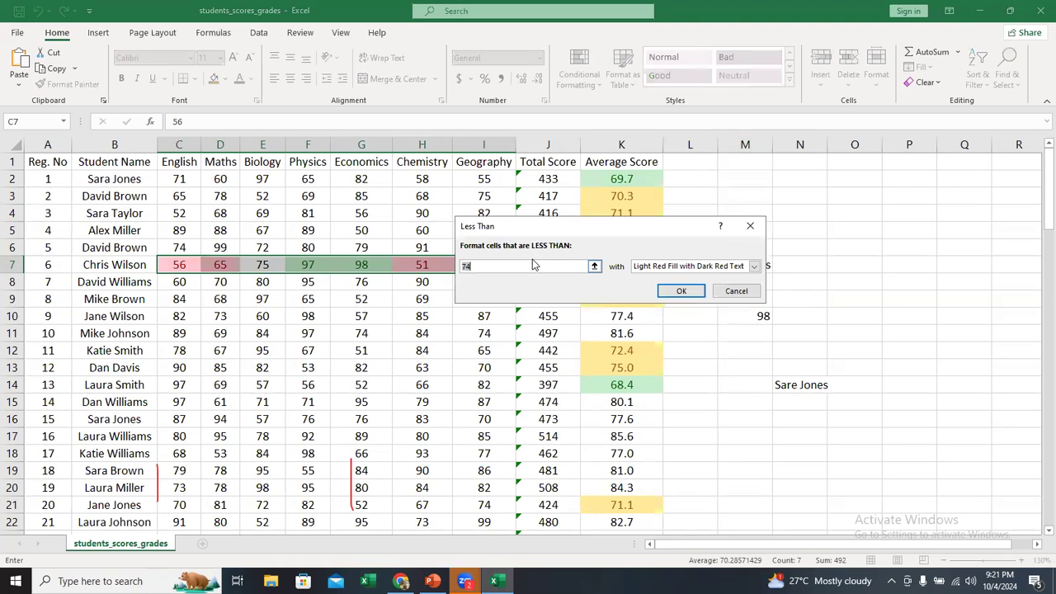
text(60)
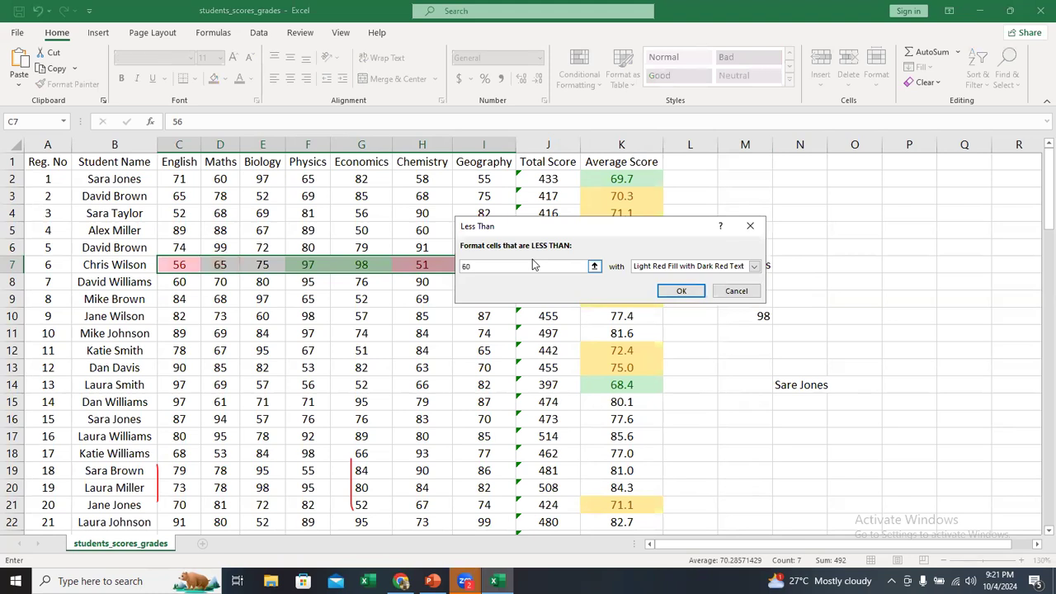
click(653, 311)
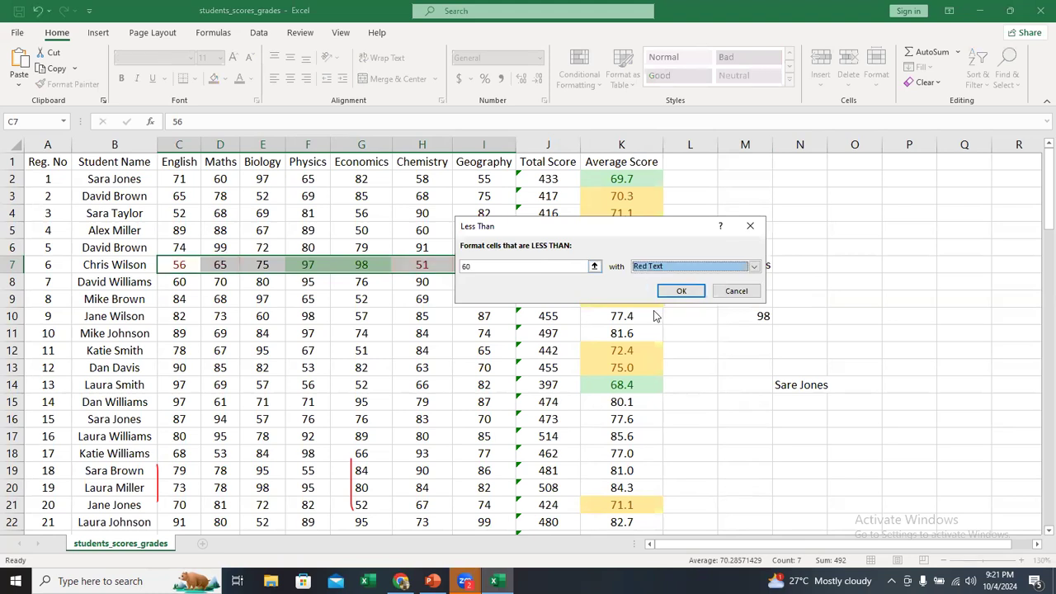
click(669, 268)
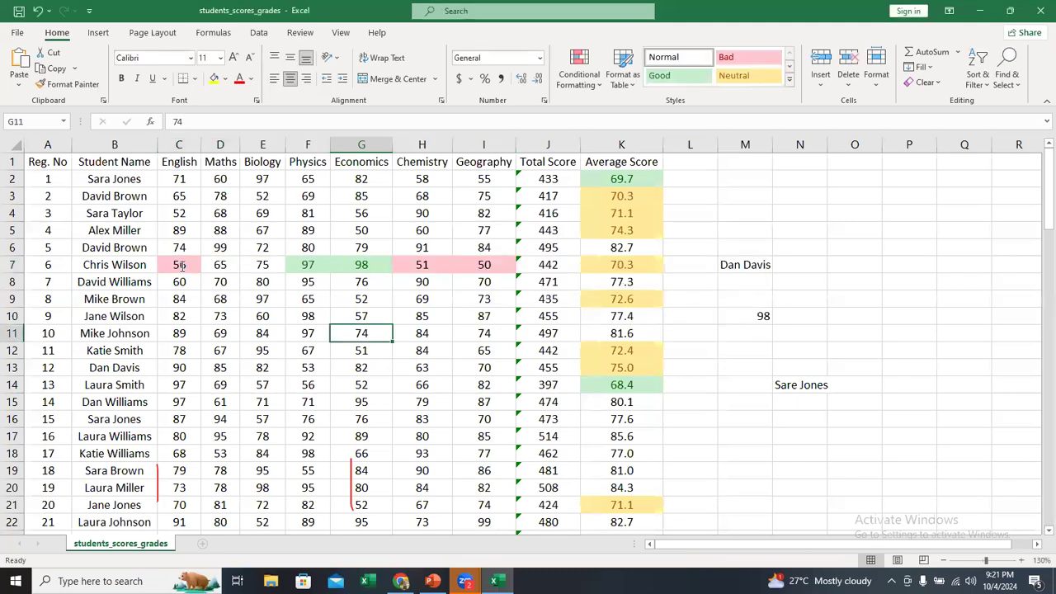
Step: Review the row 7 subject scores in C7:I7 against the Less Than 60 rule
drag(185, 261, 449, 263)
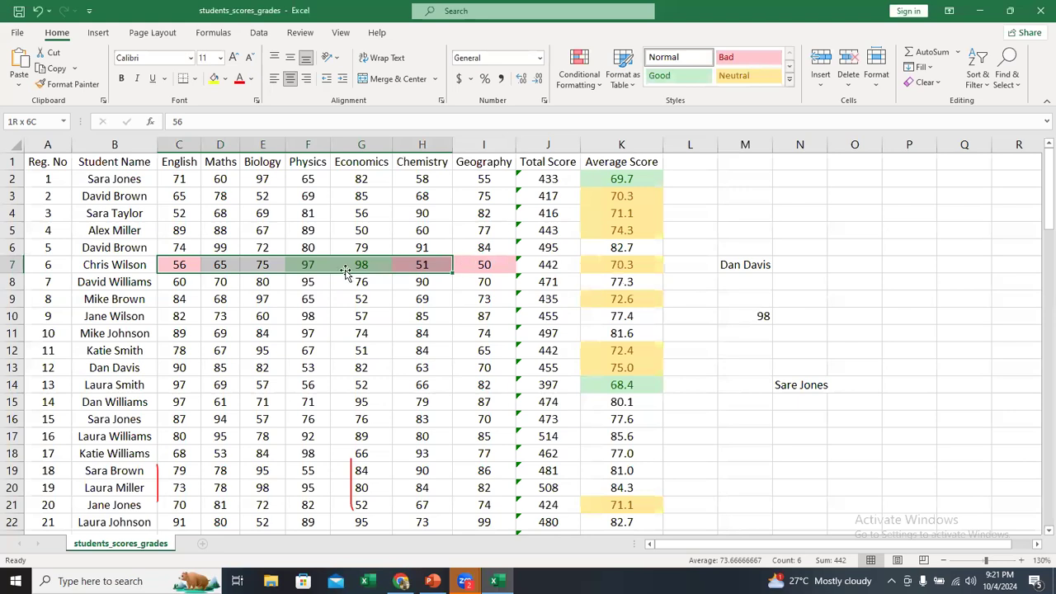
key(shift+Right)
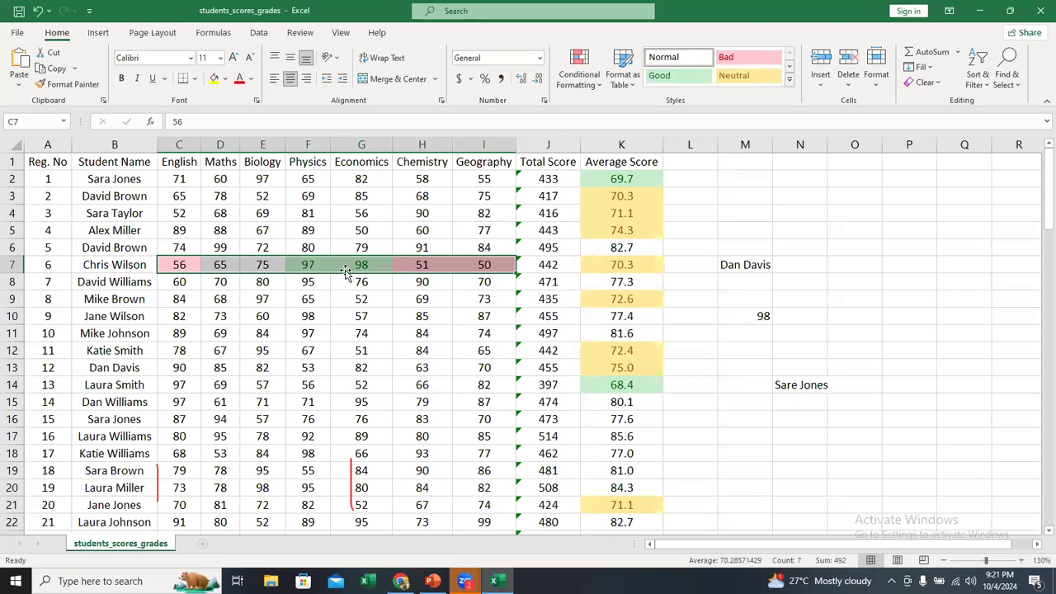
click(656, 548)
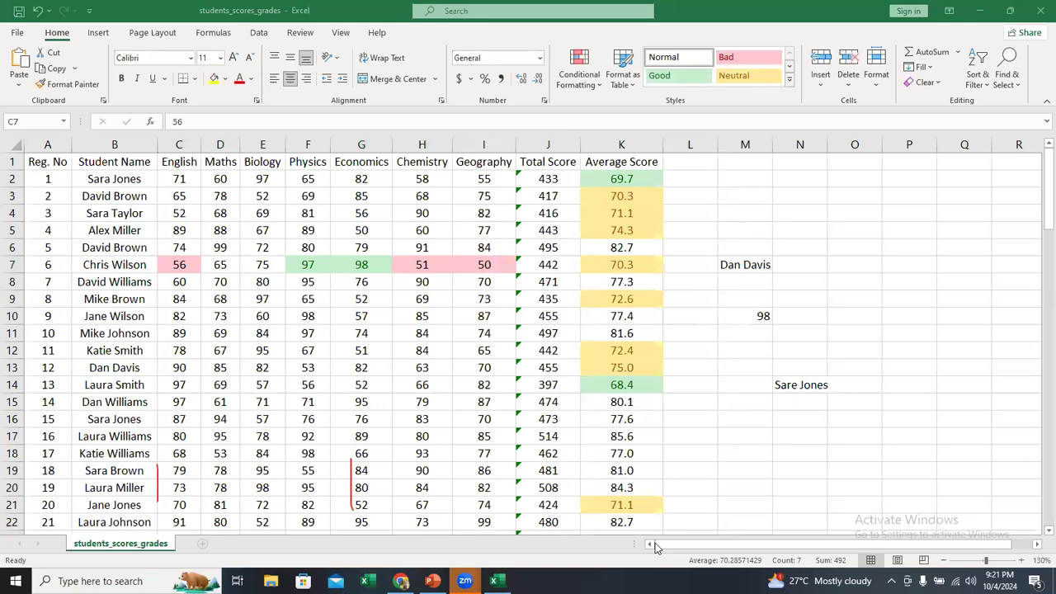
click(797, 532)
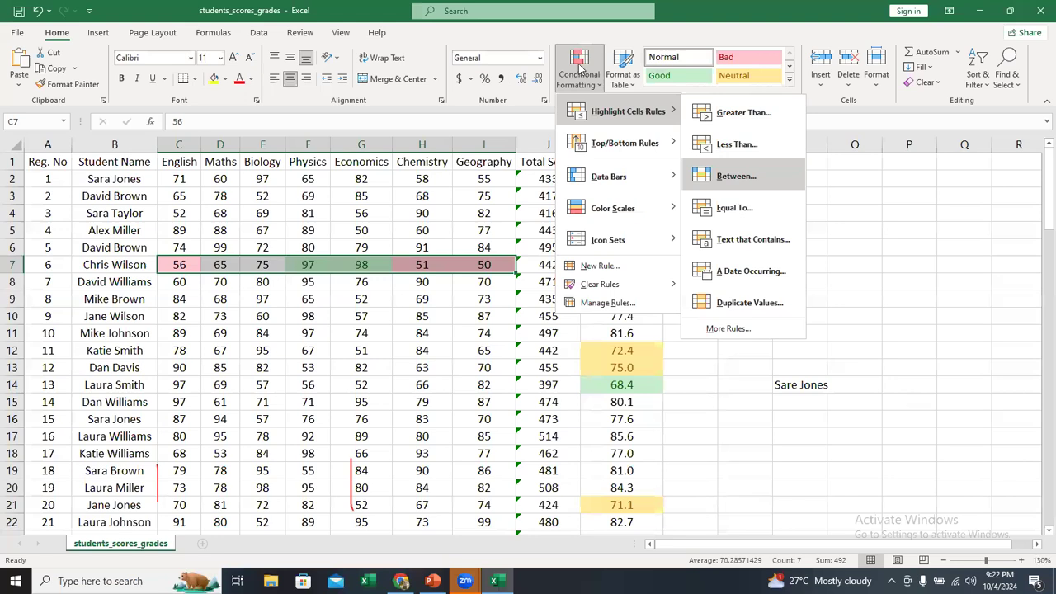
Step: Set up an Equal To highlight rule for the Average Score column with a value of 81
click(632, 141)
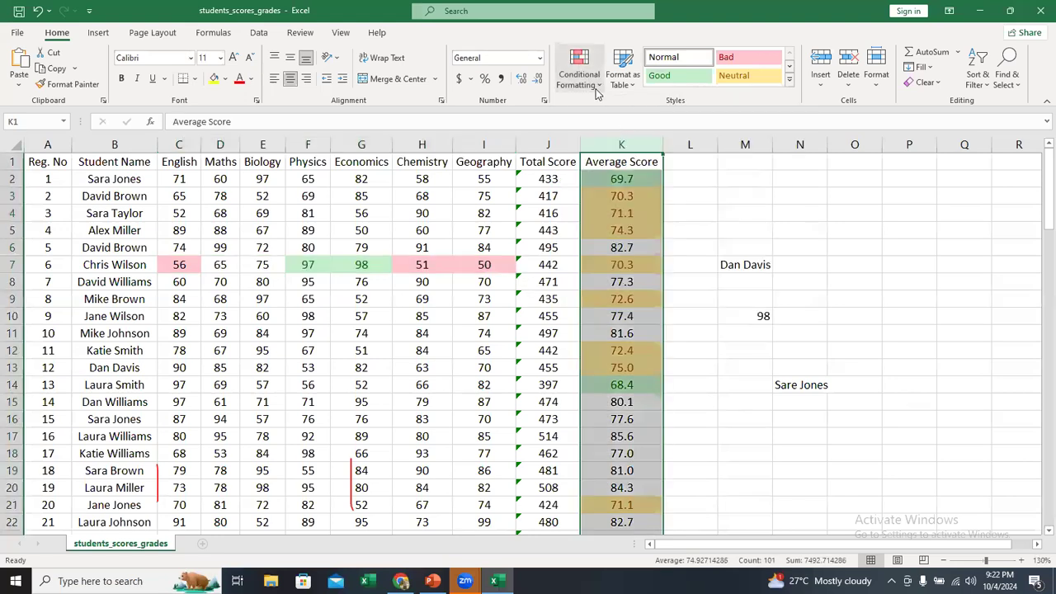
click(592, 81)
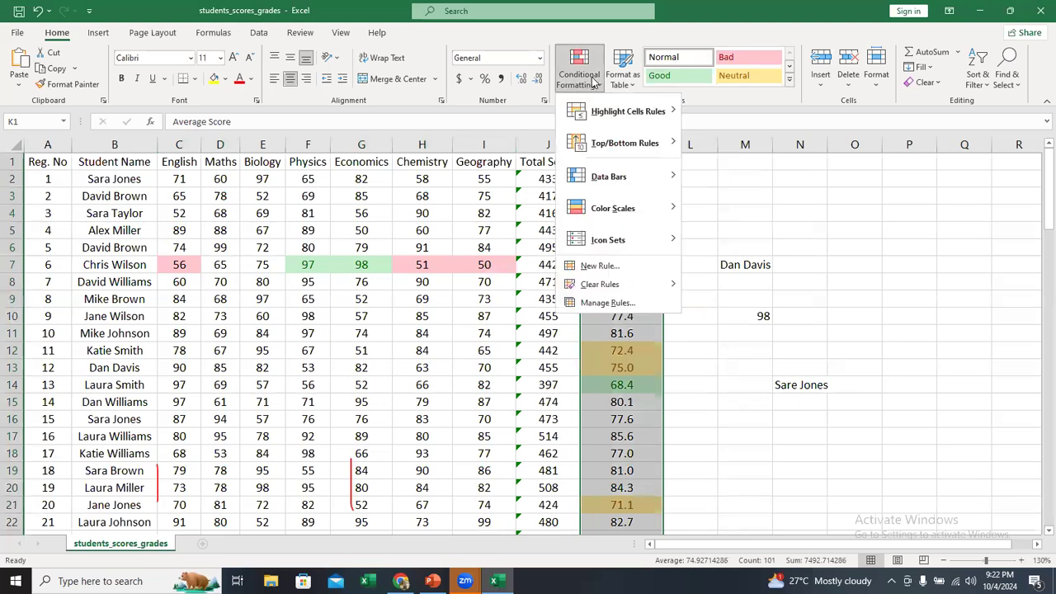
mouse_move(634, 116)
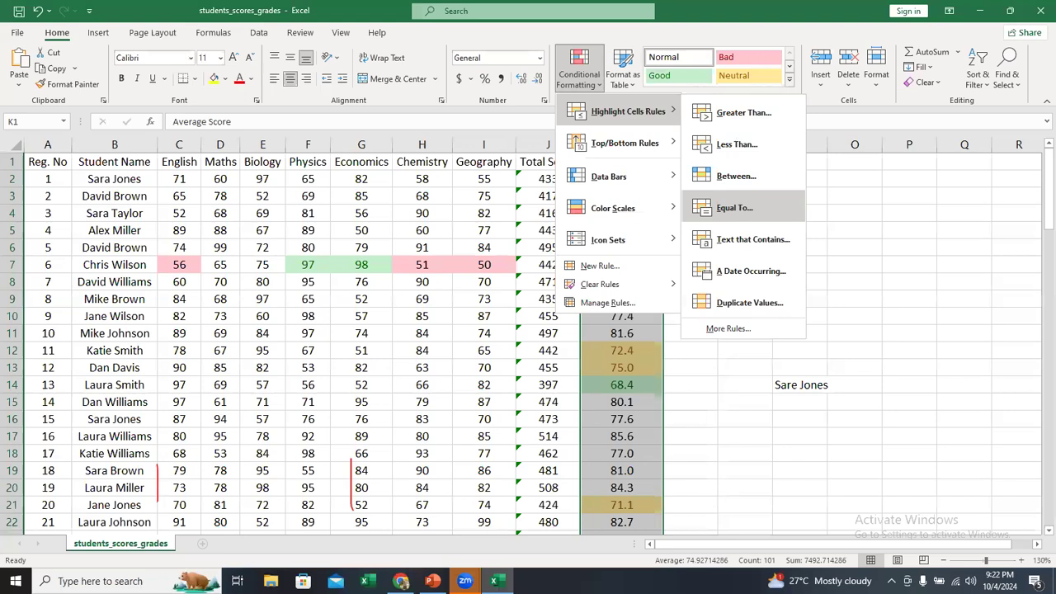
key(Return)
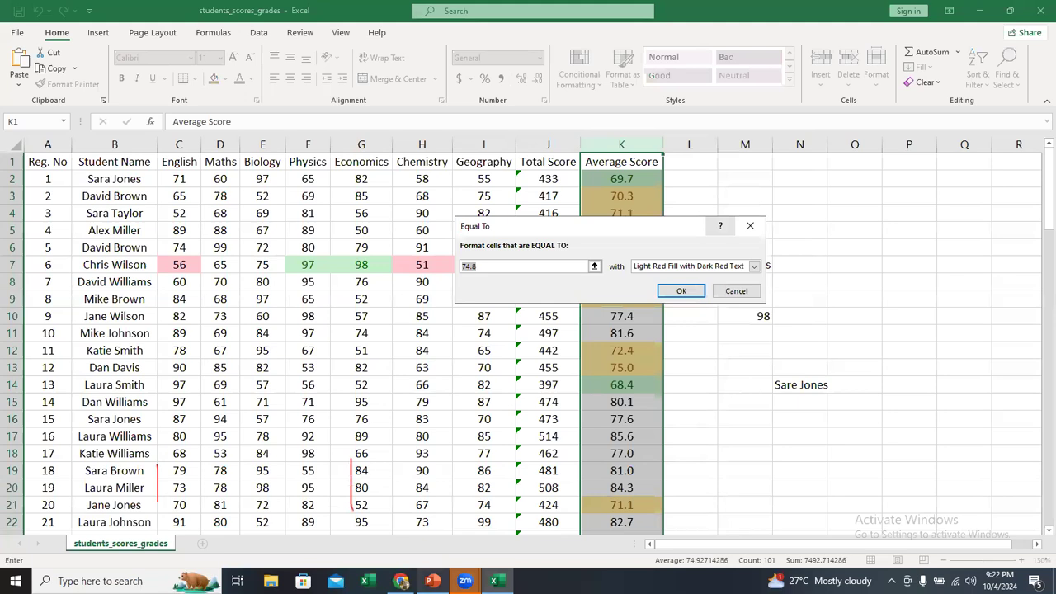
key(Return)
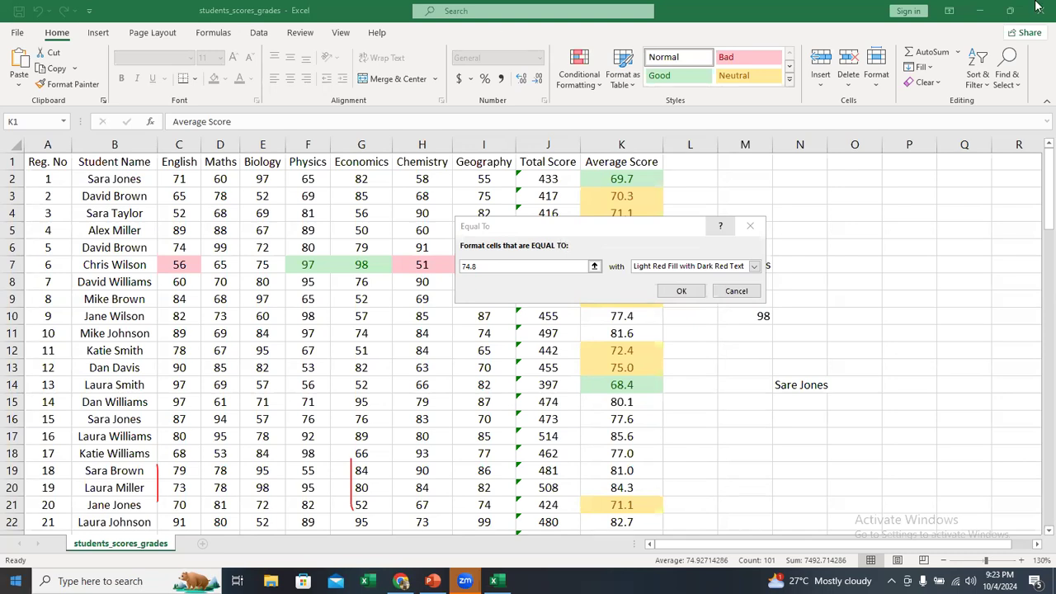
click(499, 265)
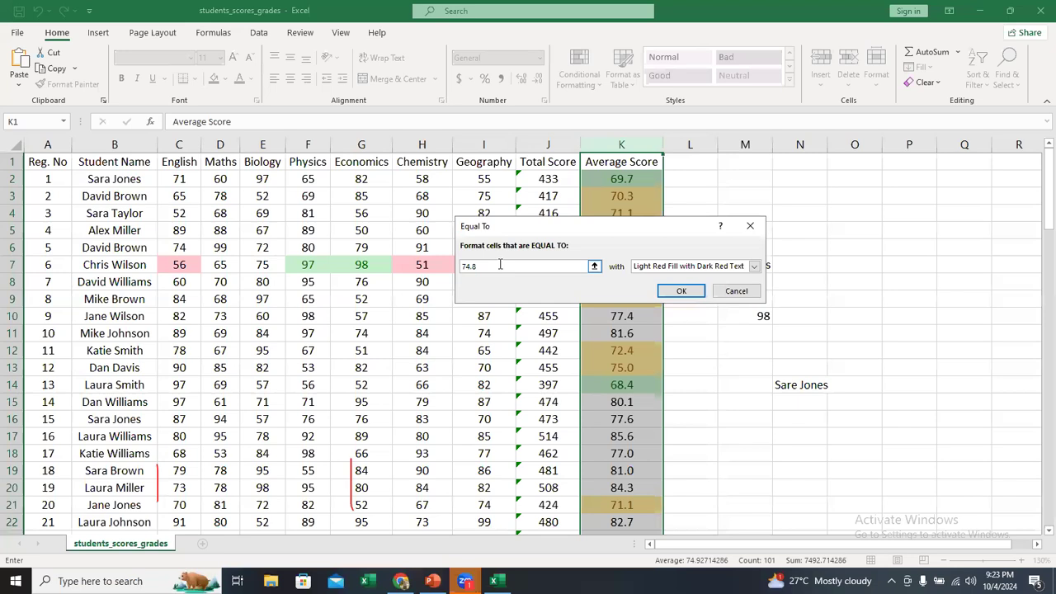
key(BackSpace)
key(BackSpace)
key(BackSpace)
key(BackSpace)
text(81)
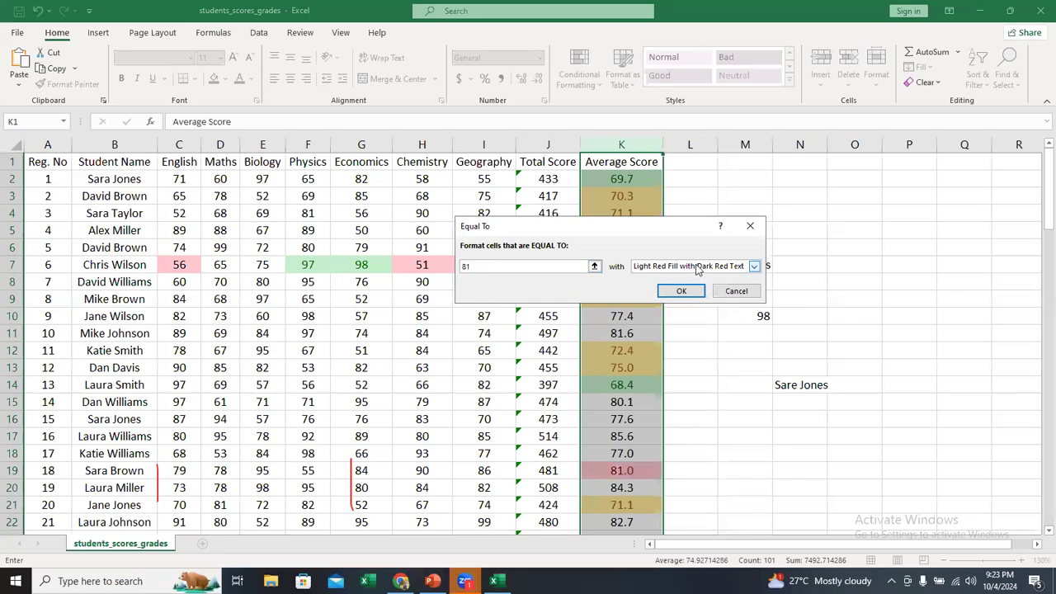
Step: Set the Equal To rule's format to Red Border and apply it to the Average Score column
click(695, 267)
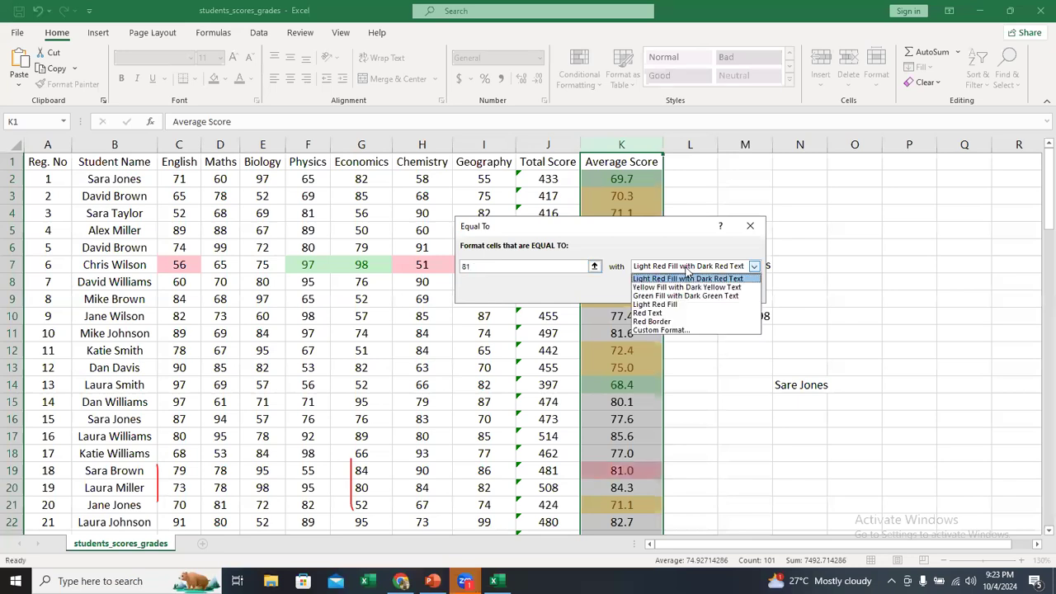
click(658, 322)
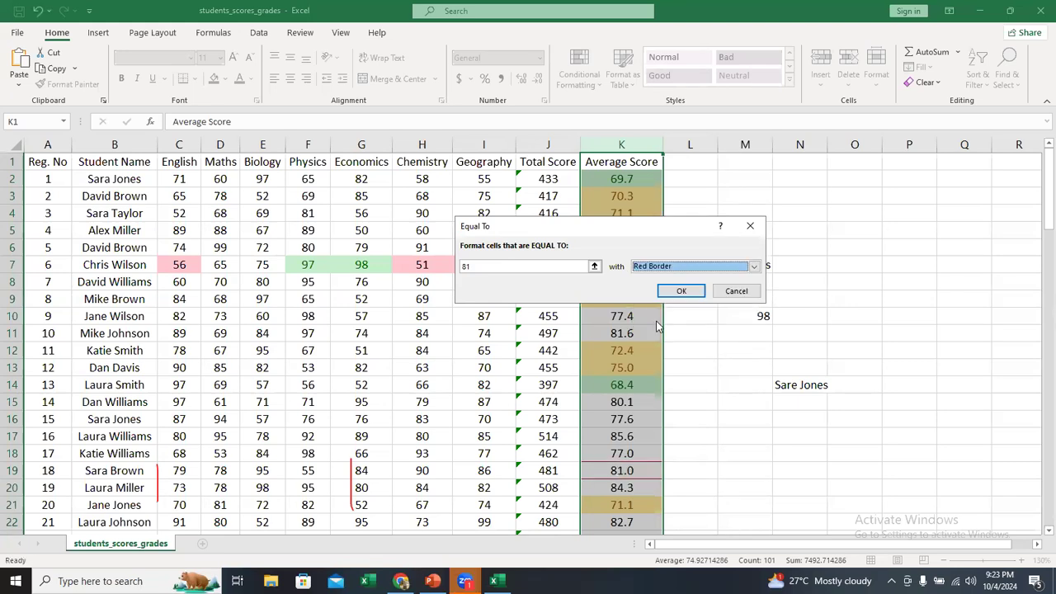
click(674, 294)
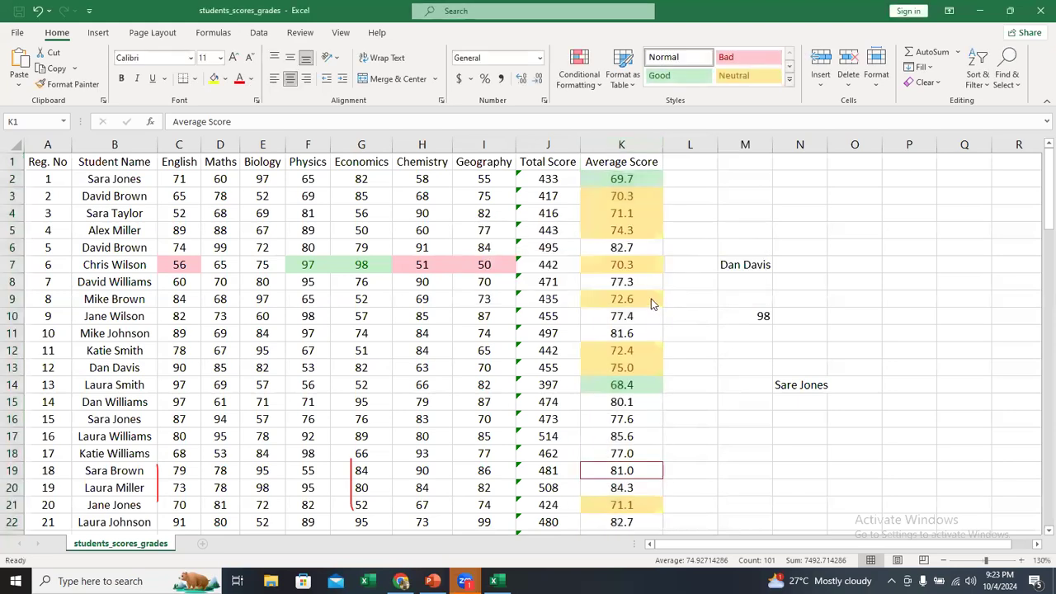
Step: Examine the Average Score column, including K19, for cells matched by the Equal To 81 rule
scroll(649, 299, down, 7)
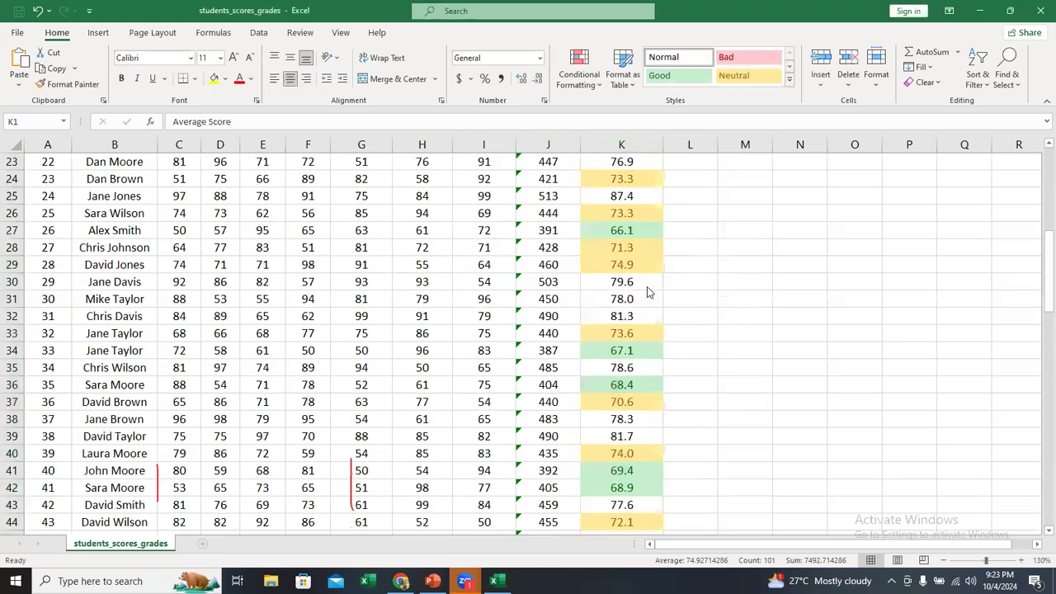
scroll(641, 469, up, 8)
click(641, 471)
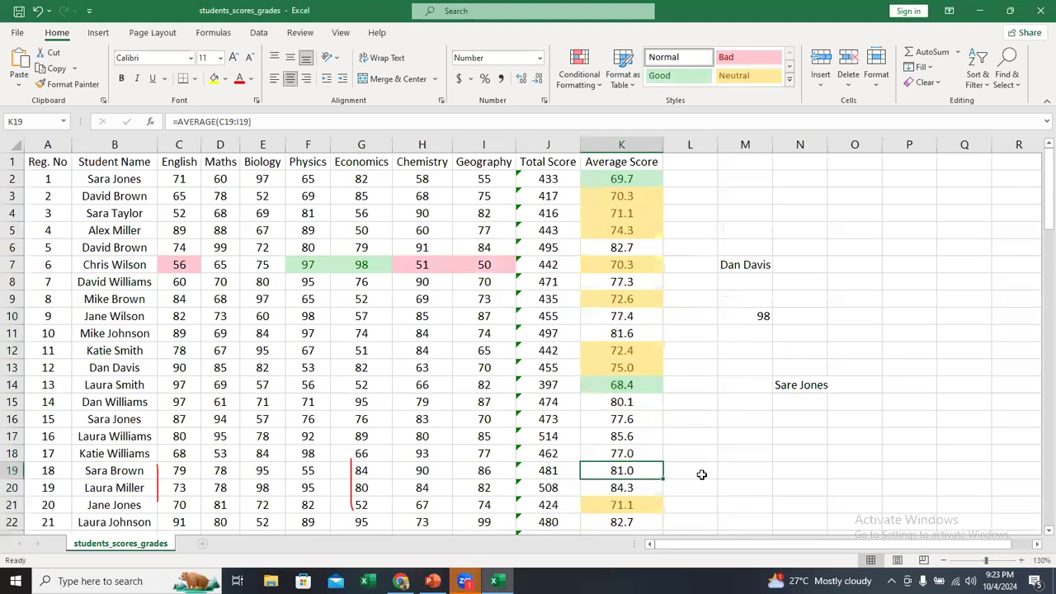
click(681, 468)
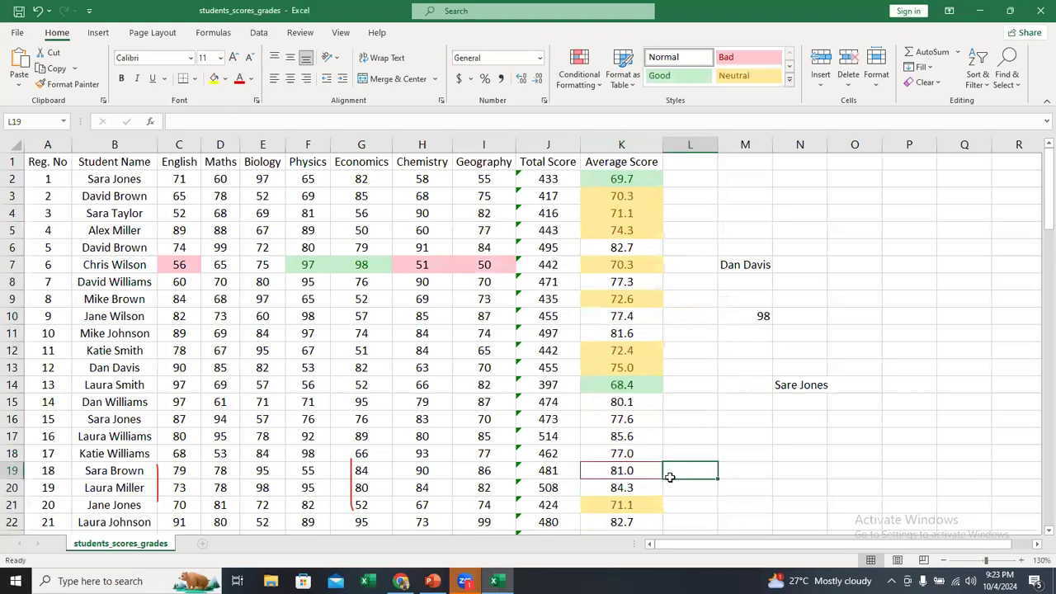
key(BackSpace)
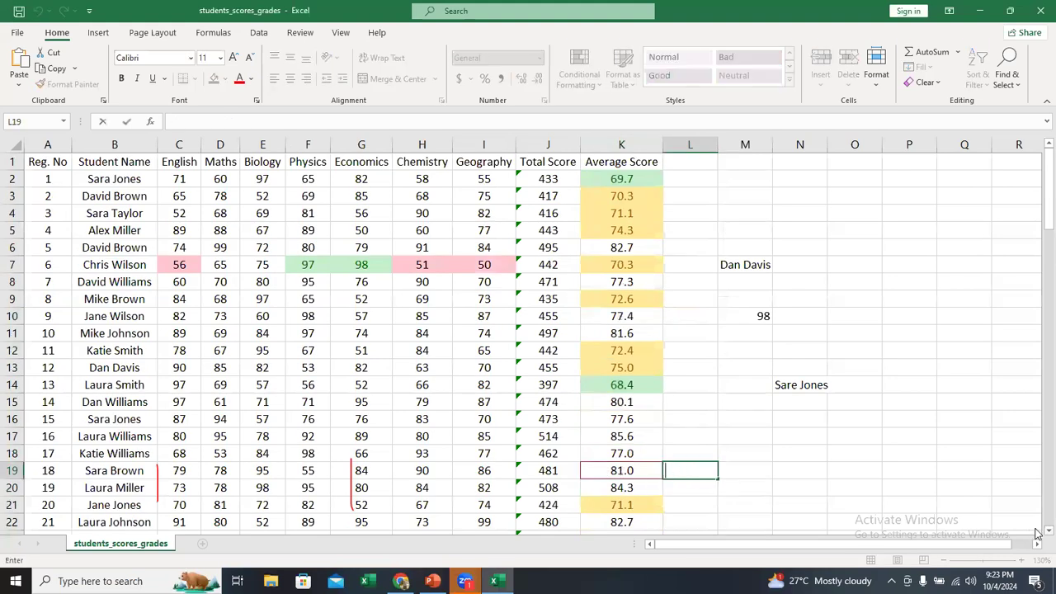
scroll(1037, 532, down, 2)
scroll(1037, 530, down, 3)
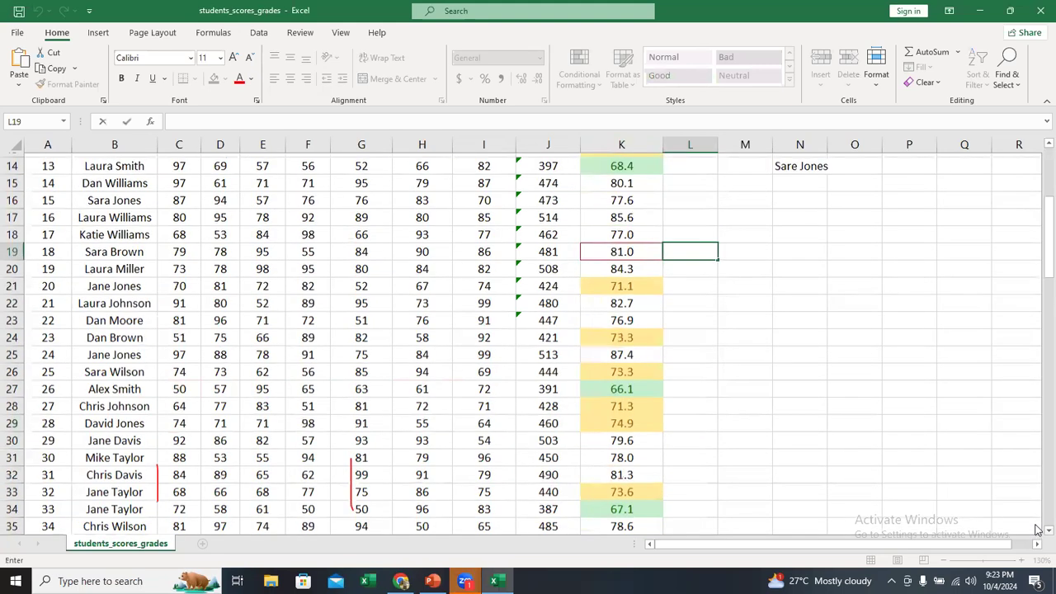
scroll(699, 328, up, 2)
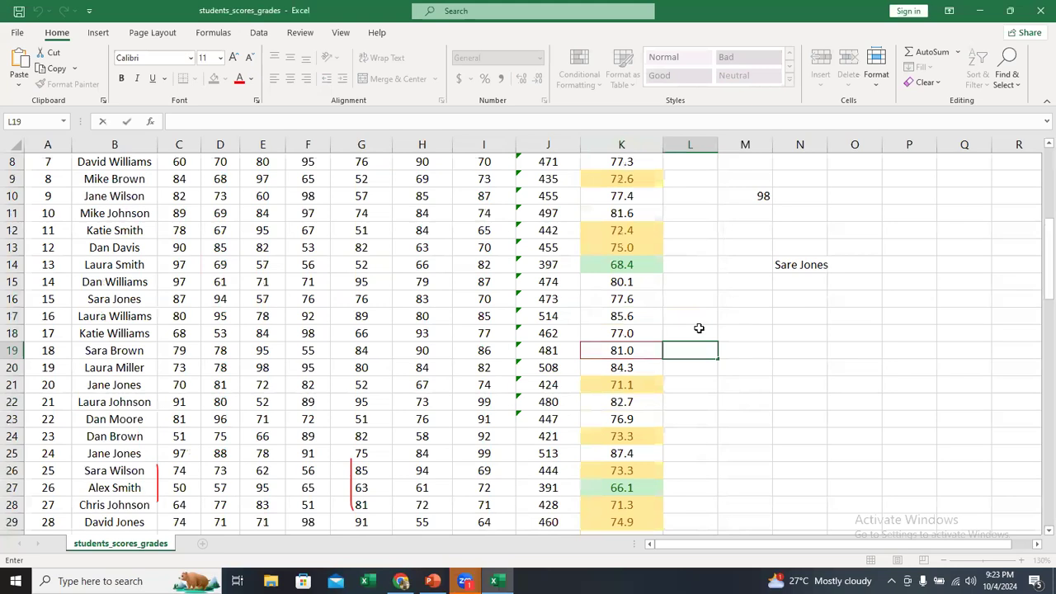
scroll(638, 468, up, 3)
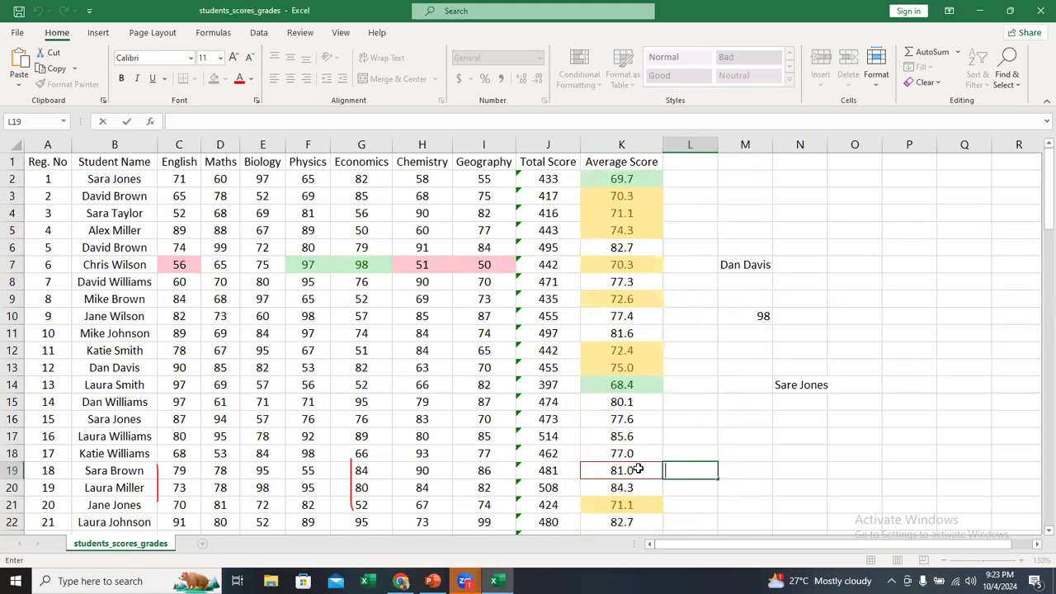
key(Left)
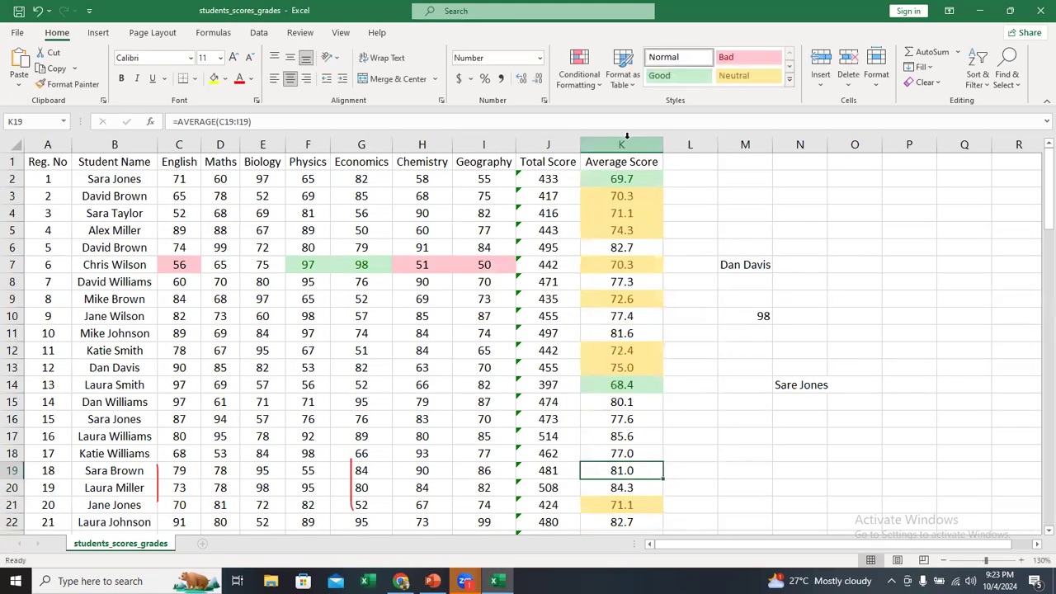
Step: Set up a Greater Than highlight rule for the Average Score column with a custom solid purple fill
click(627, 136)
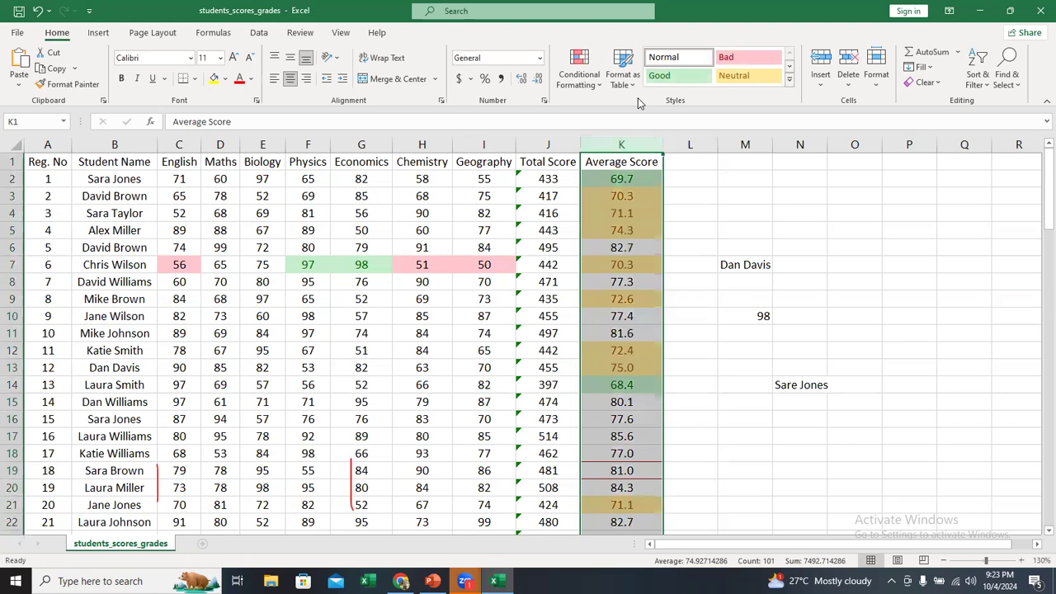
click(623, 146)
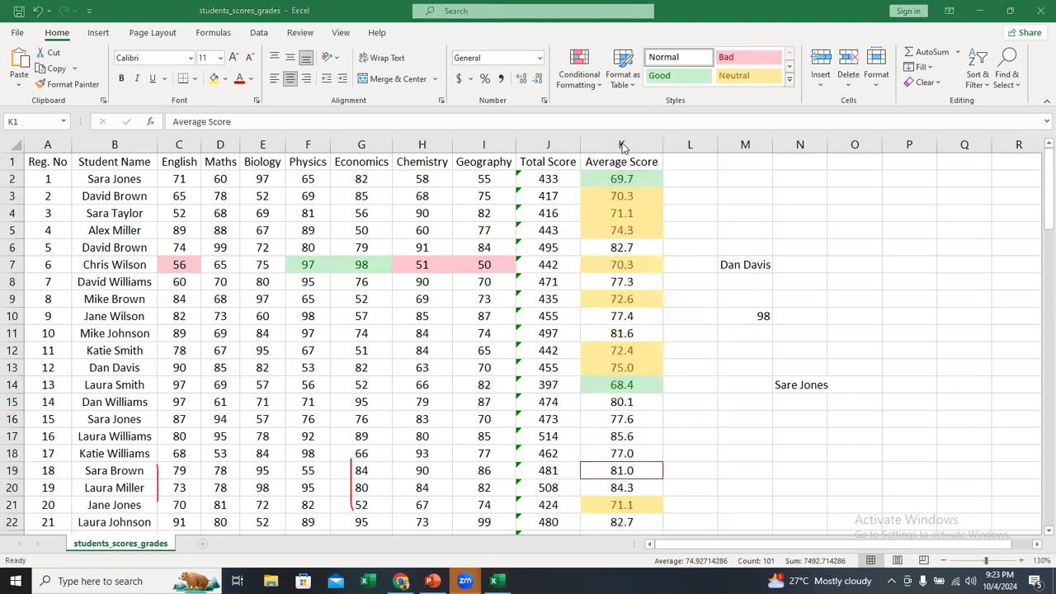
click(631, 149)
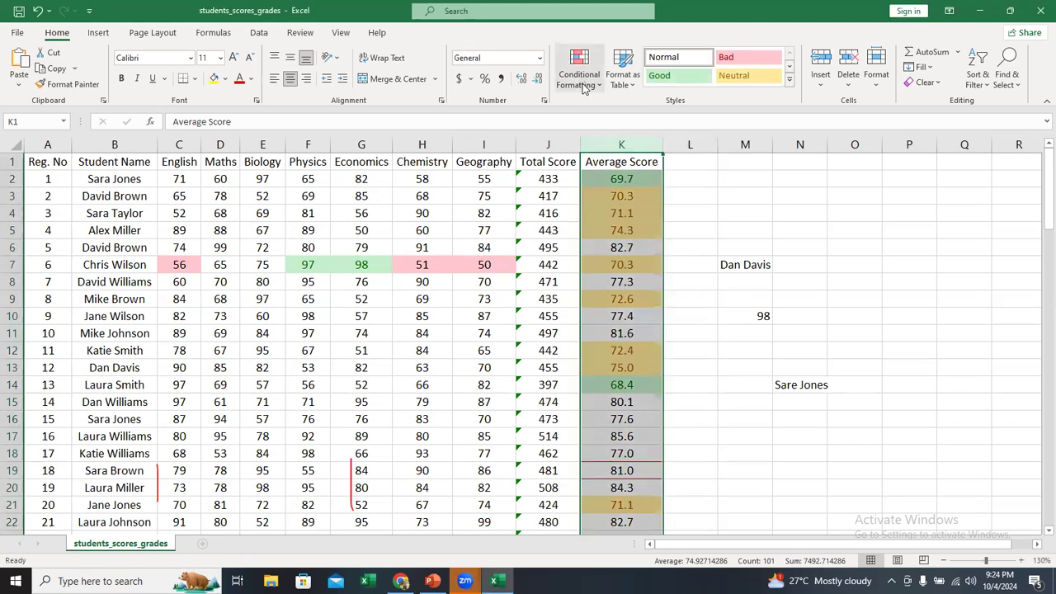
click(583, 86)
mouse_move(654, 116)
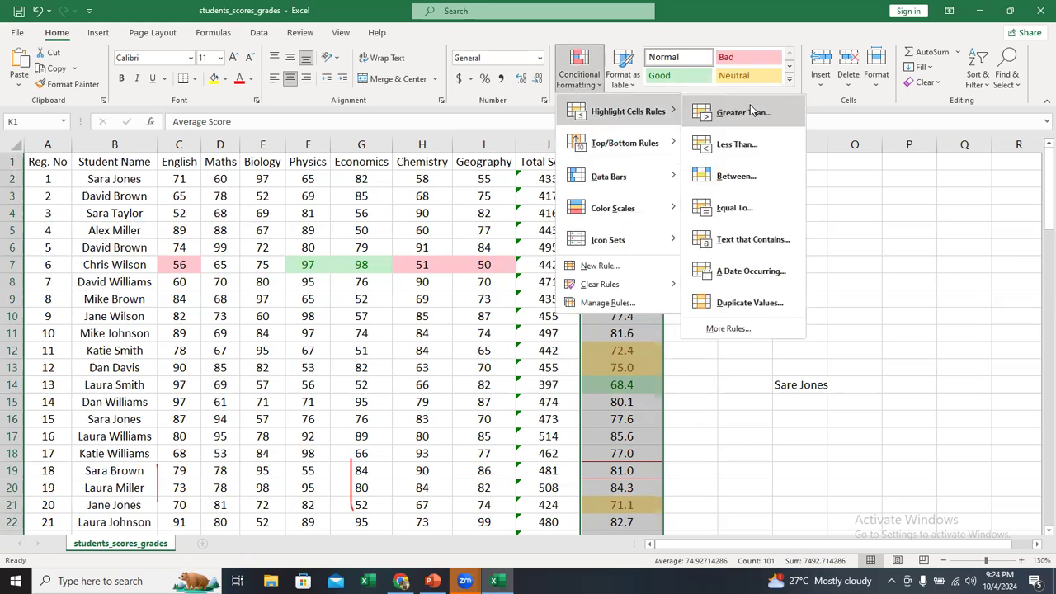
click(751, 115)
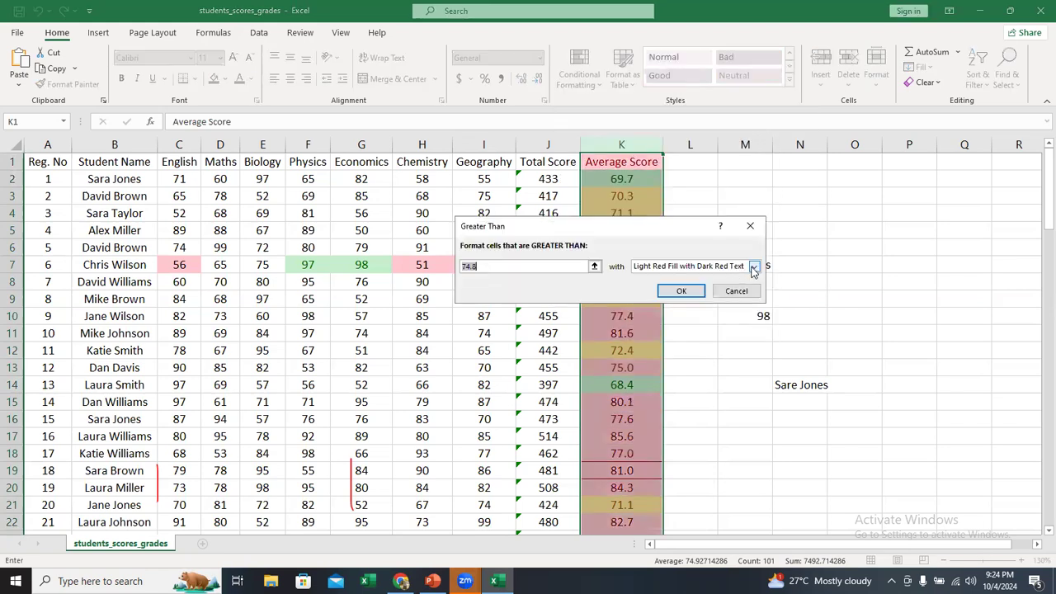
click(754, 267)
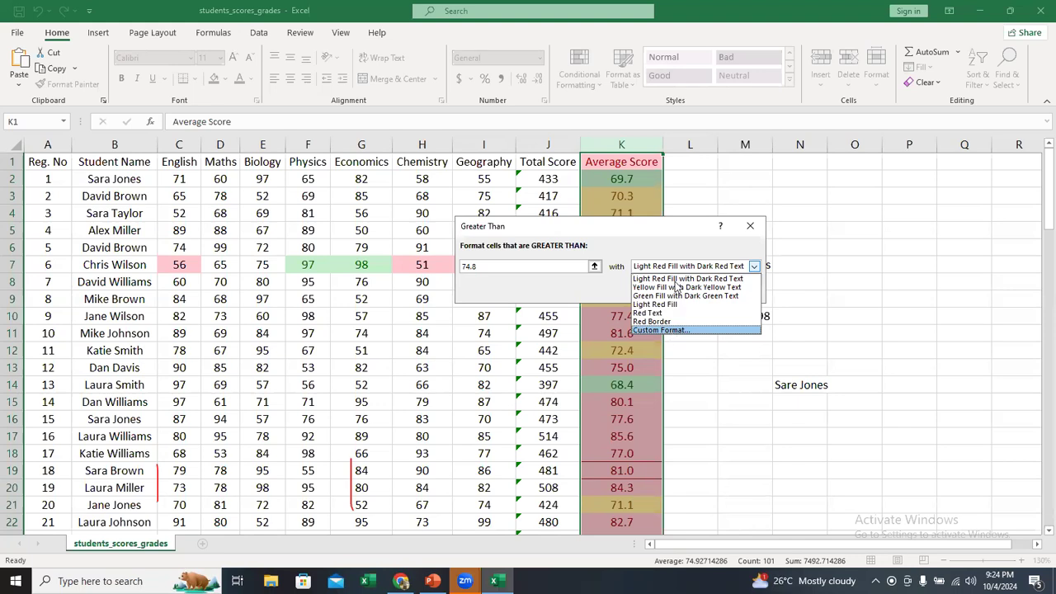
click(660, 330)
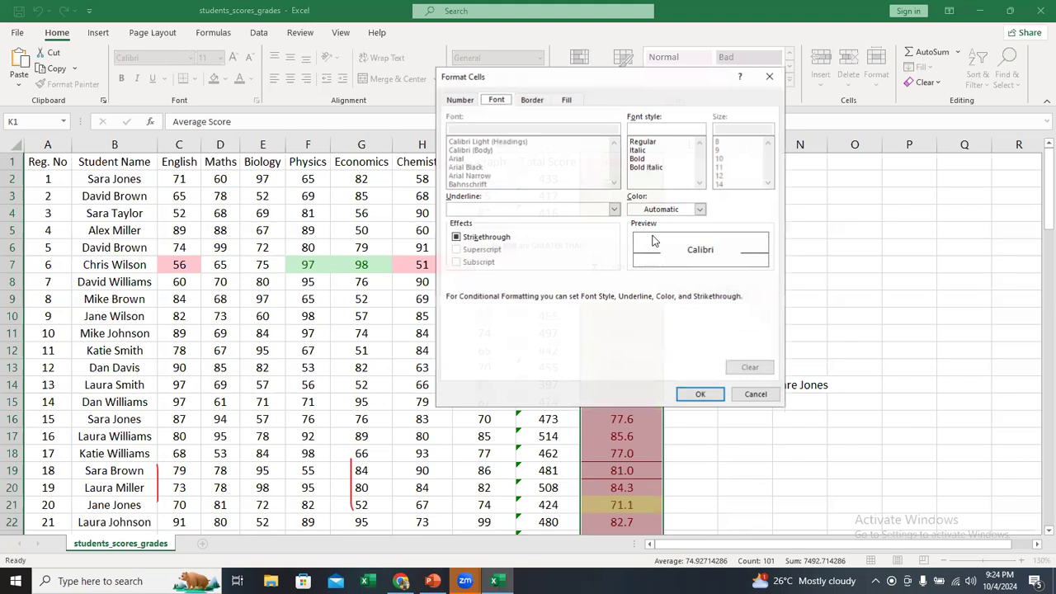
click(566, 101)
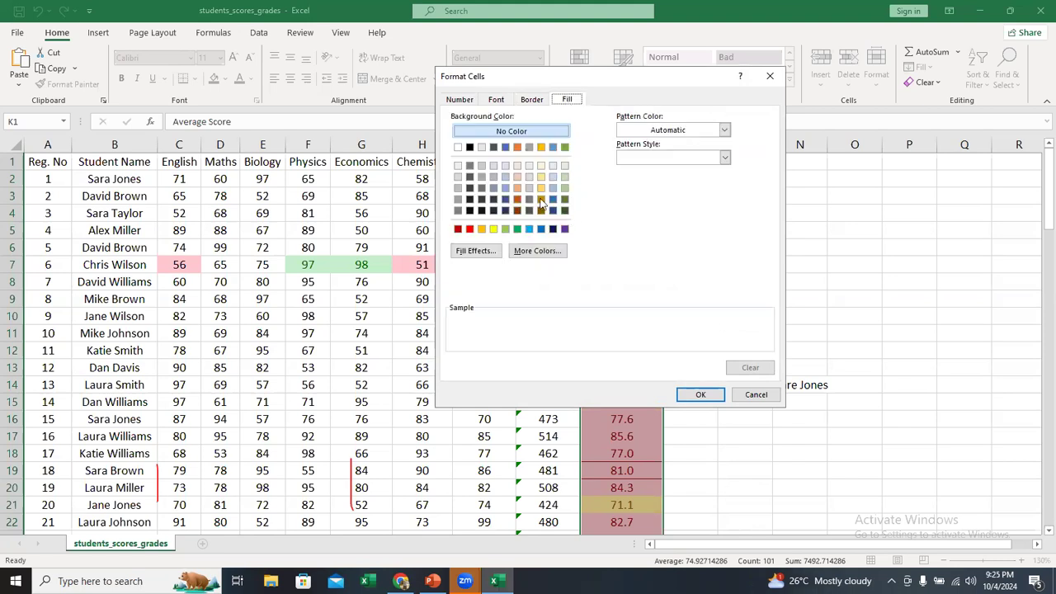
click(565, 230)
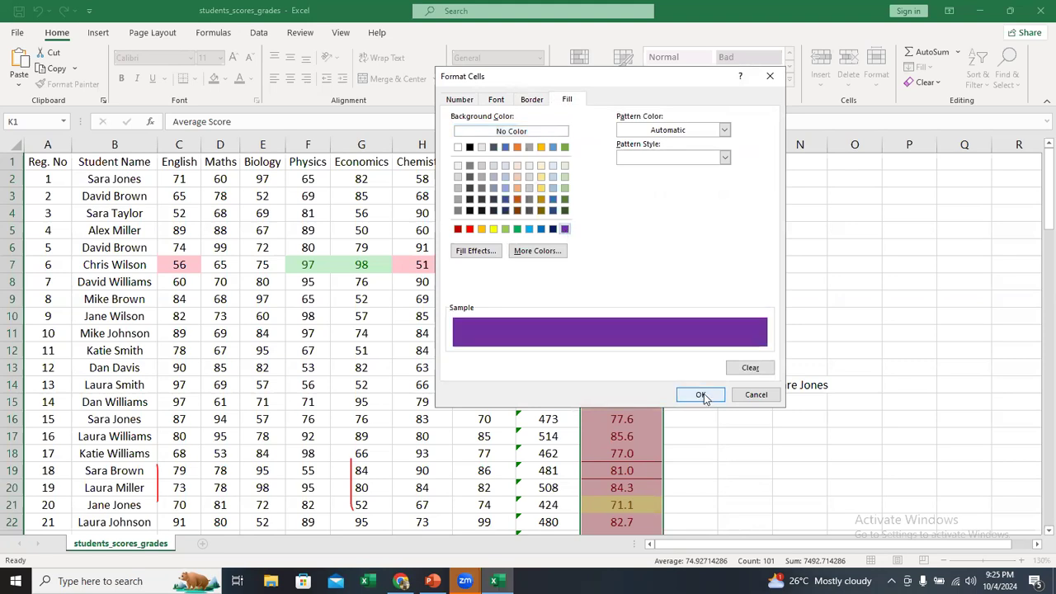
click(700, 395)
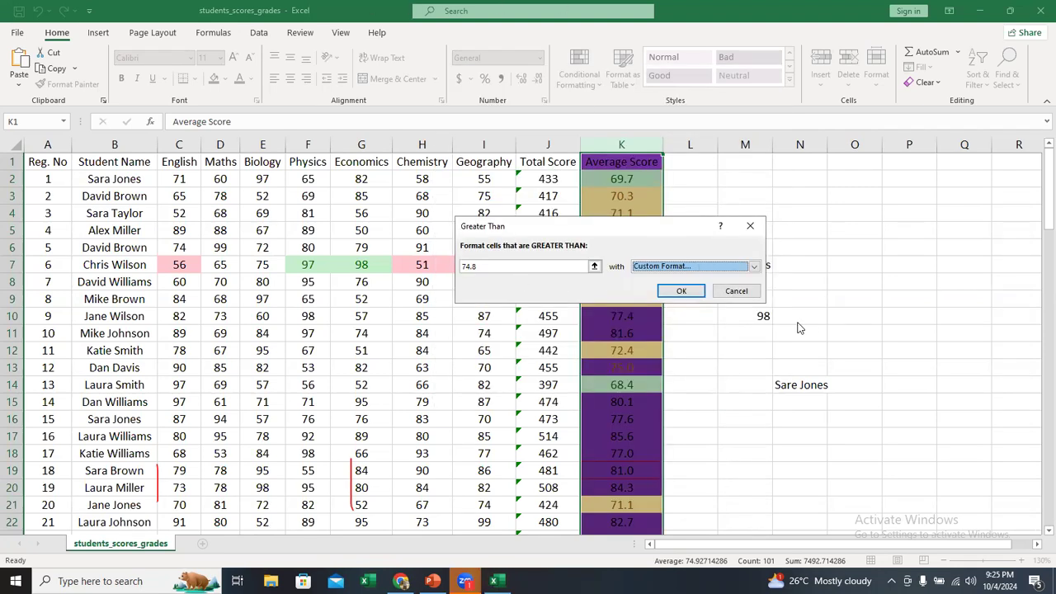
Step: Set the Greater Than rule's threshold to 80 and apply it to the Average Score column
double_click(525, 265)
text(80)
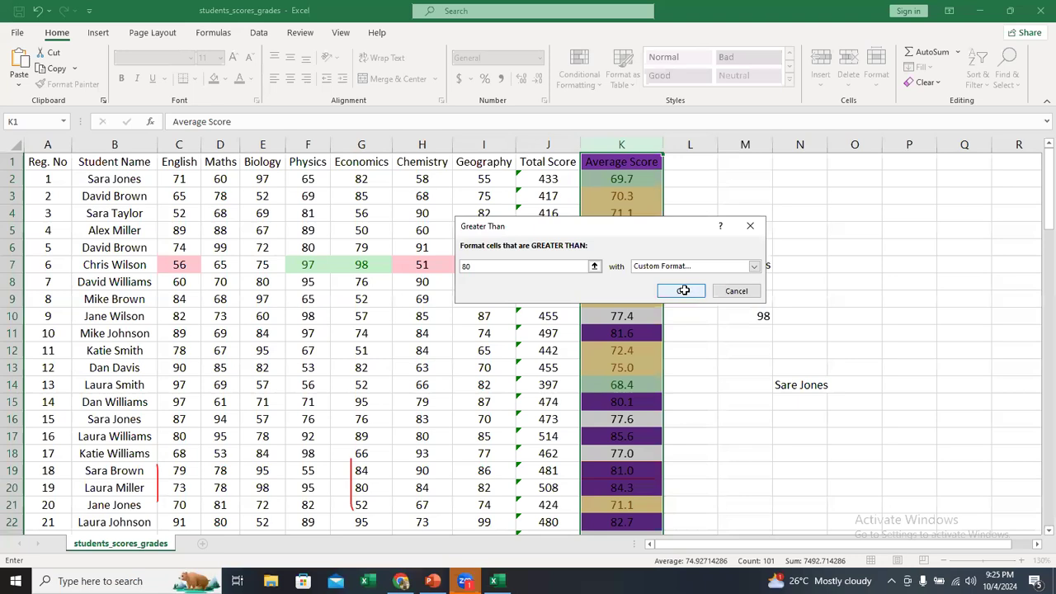
click(681, 291)
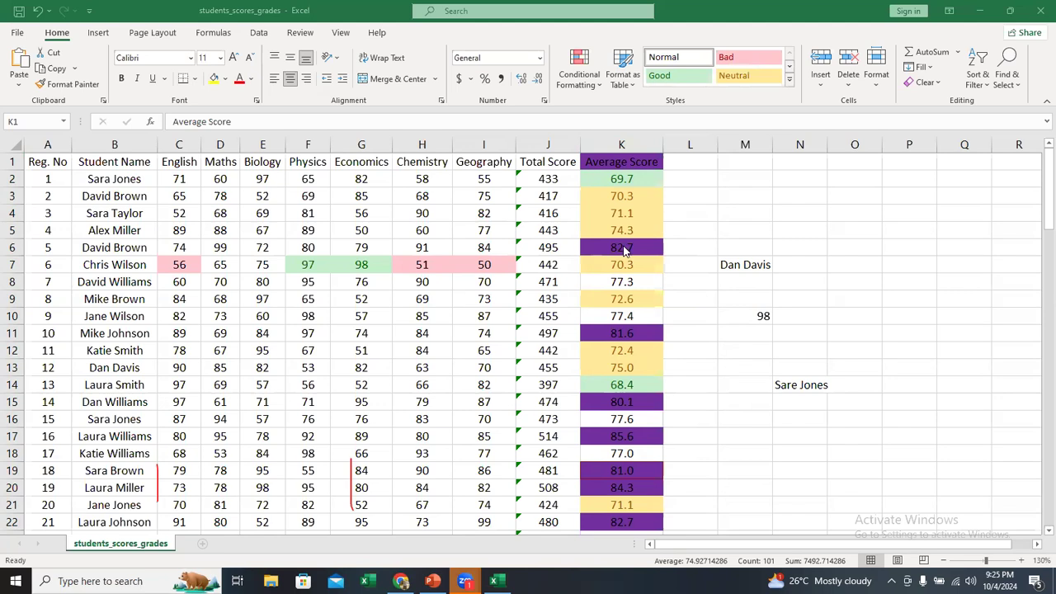
scroll(645, 302, down, 7)
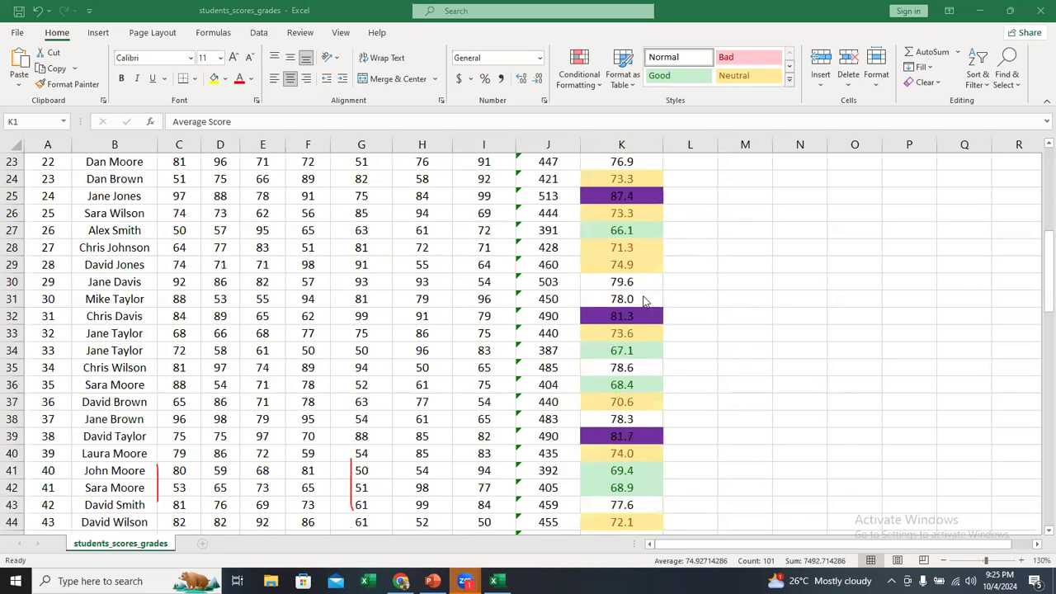
scroll(645, 302, down, 7)
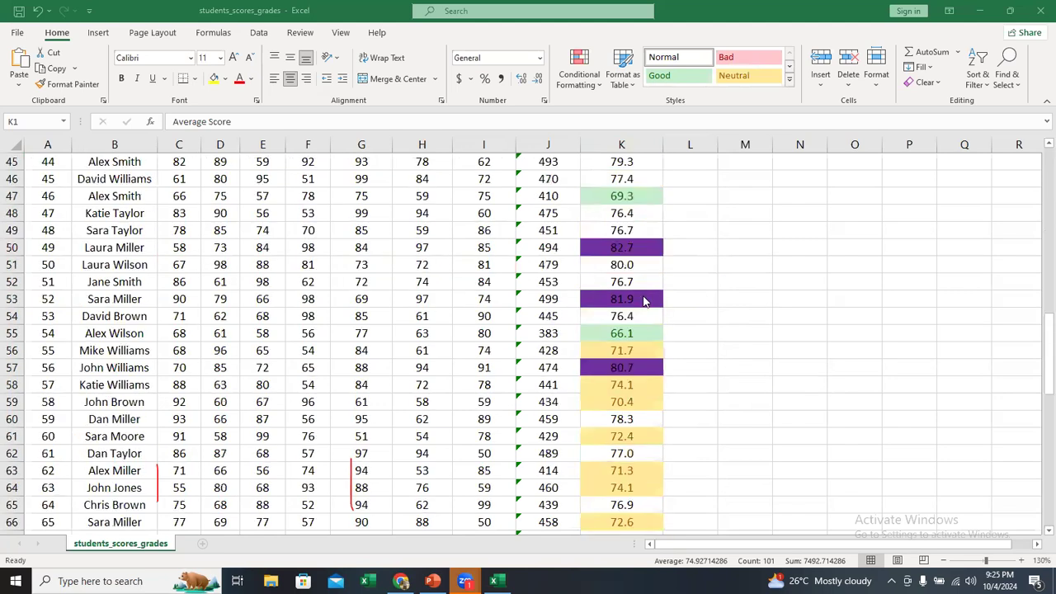
scroll(629, 145, up, 14)
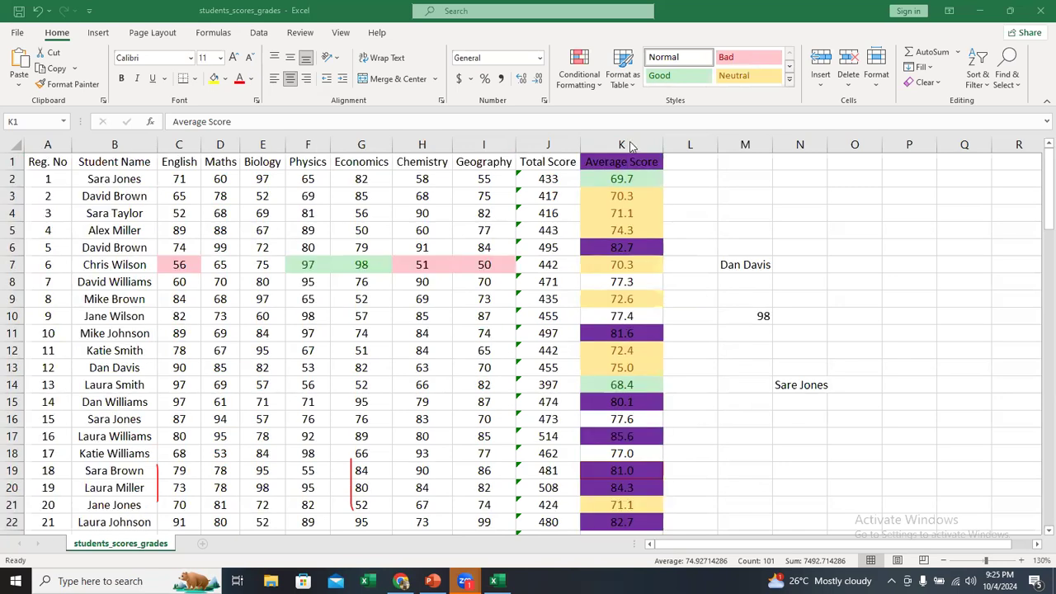
click(629, 142)
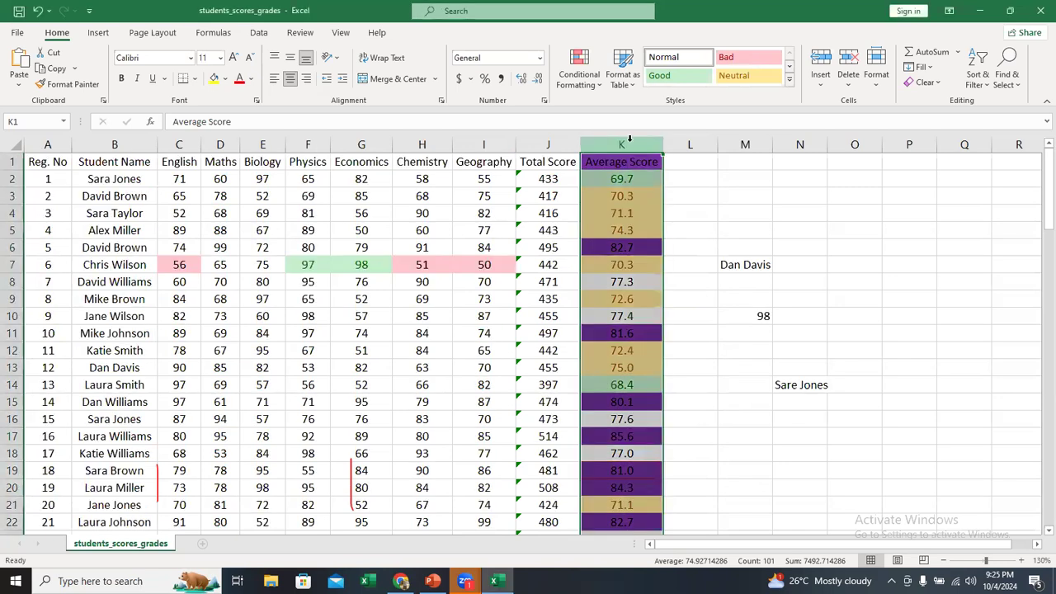
click(578, 89)
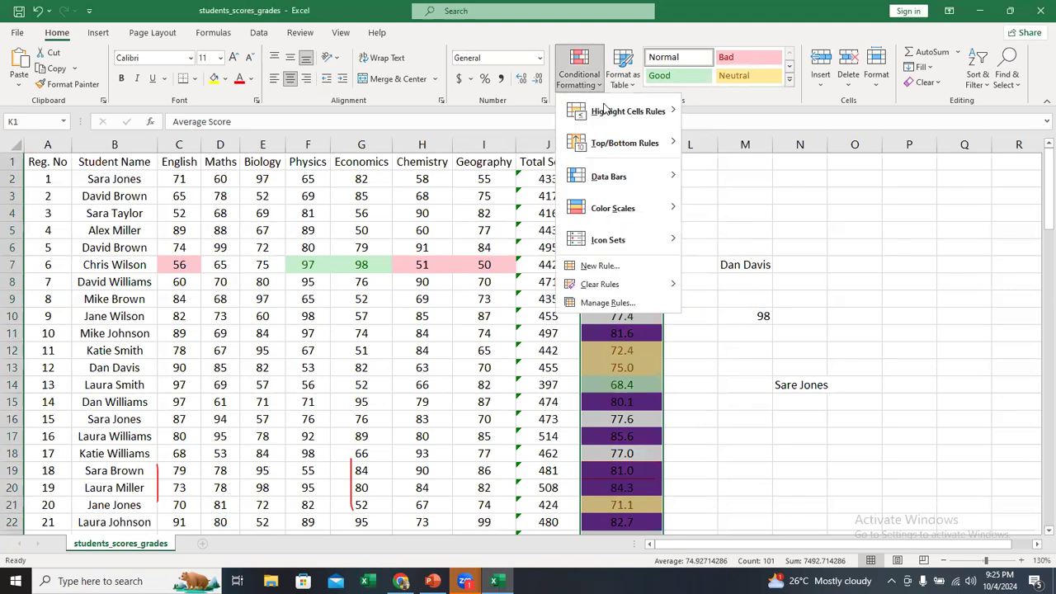
mouse_move(603, 108)
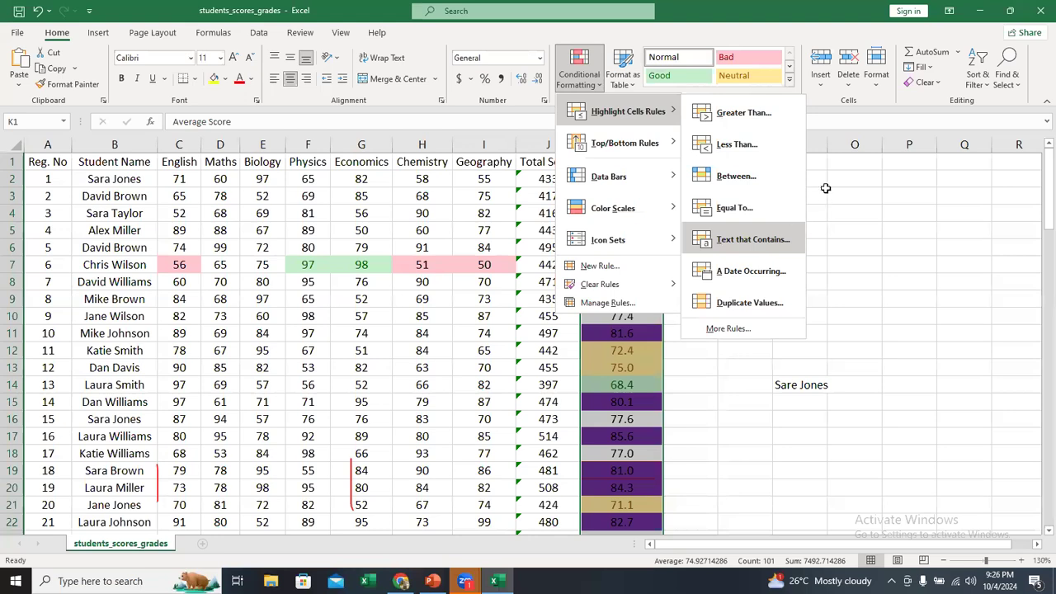
key(Escape)
key(Escape)
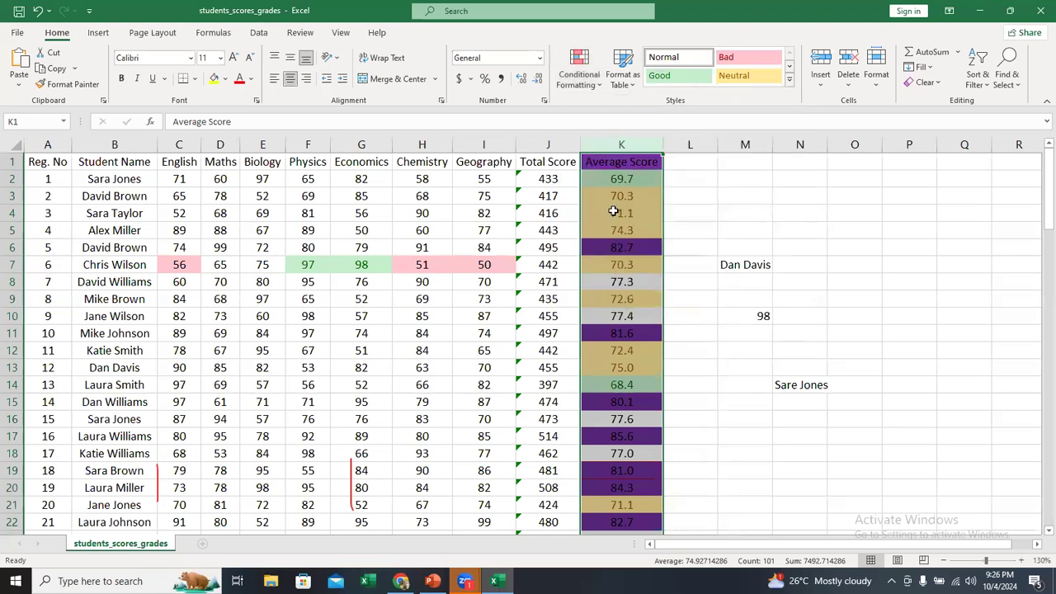
Step: Set up a Text That Contains highlight rule for the Student Name column, entering a student's first name as the text
click(115, 144)
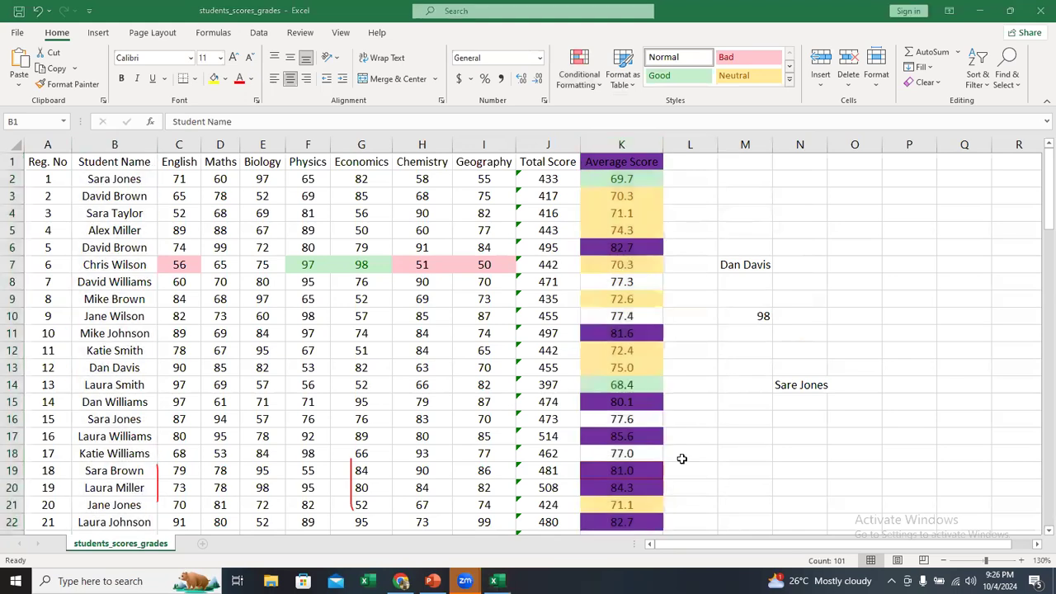
click(121, 141)
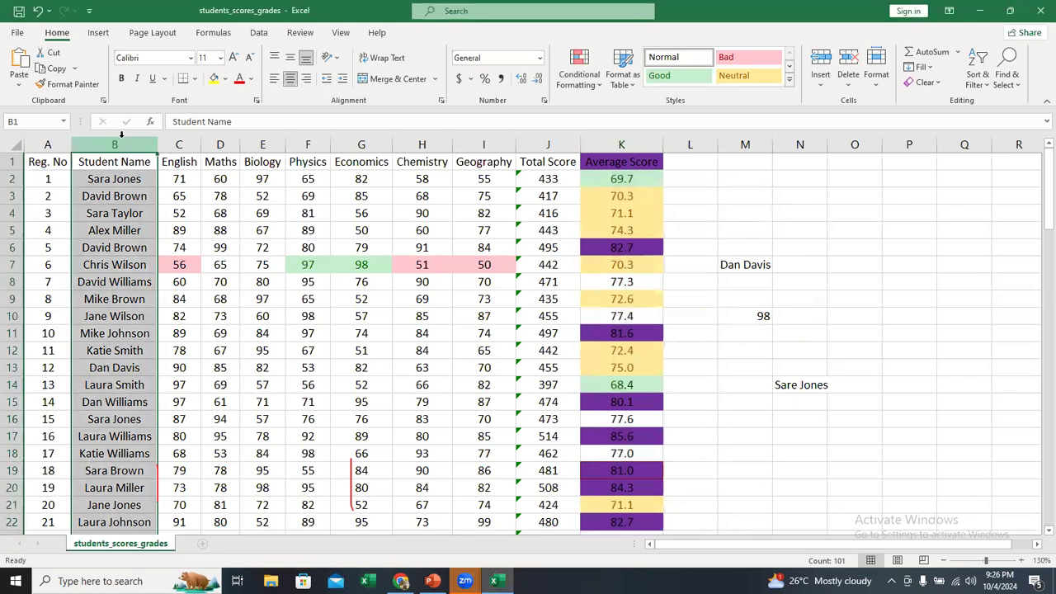
click(582, 87)
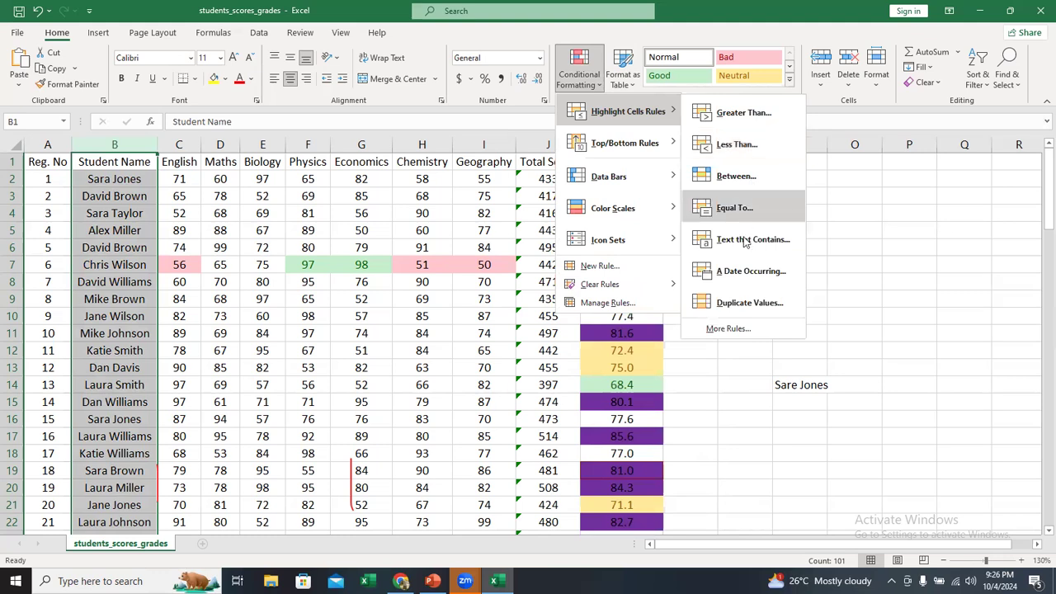
key(Escape)
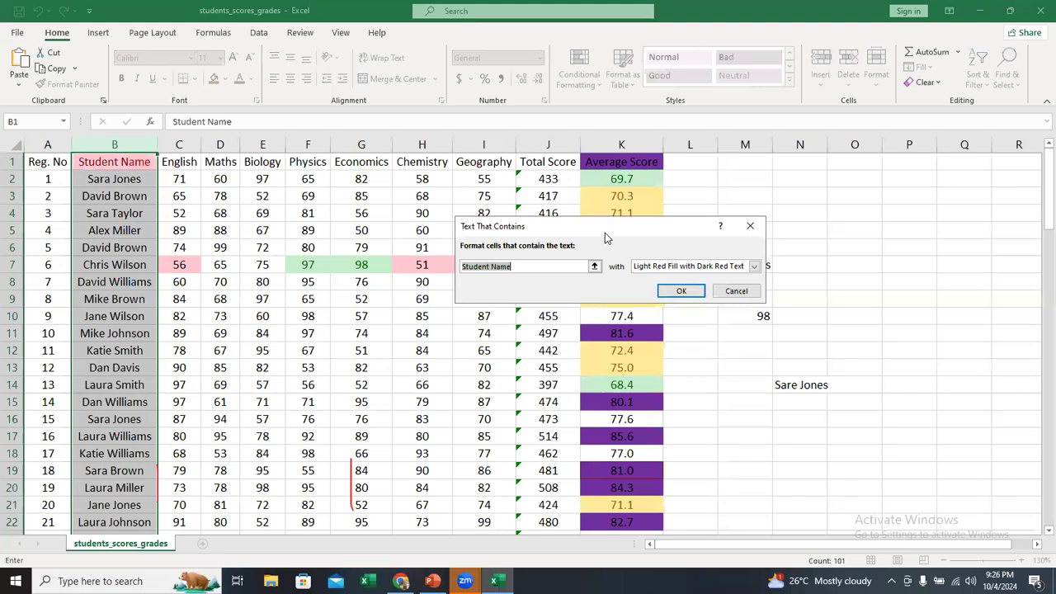
key(BackSpace)
text(Da)
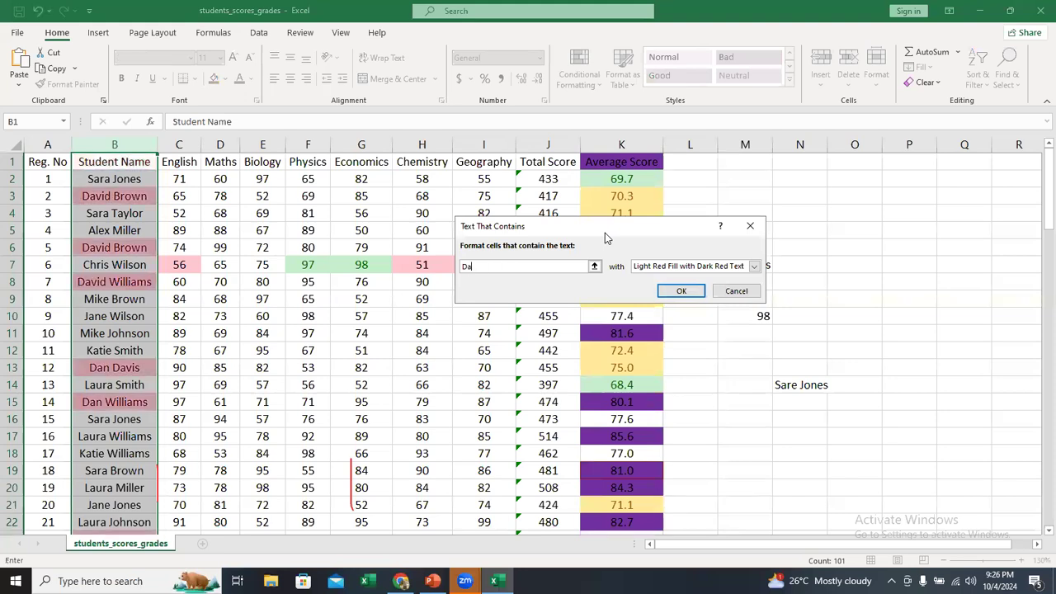
text(vid)
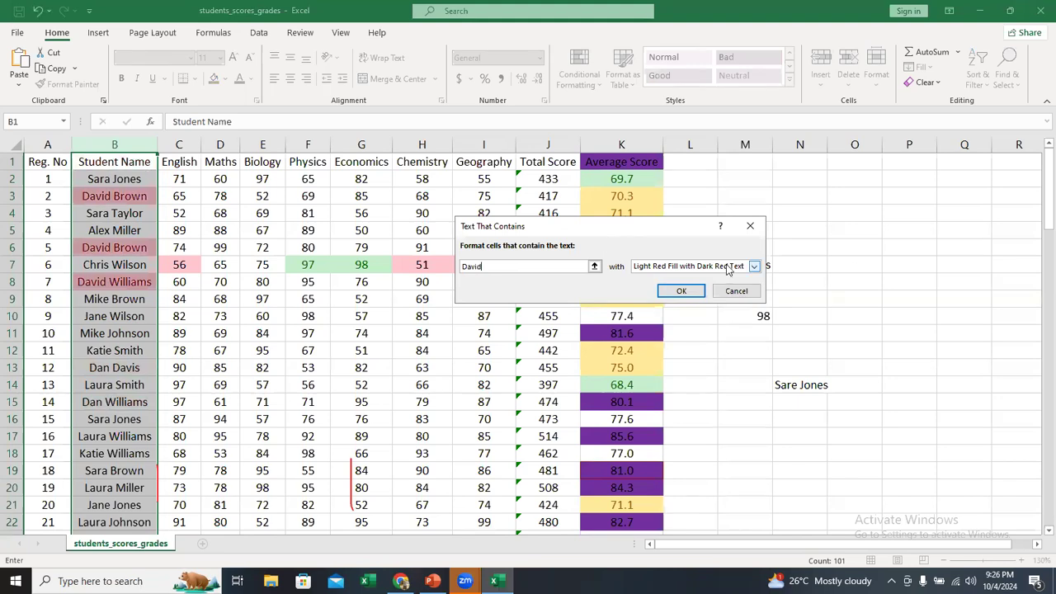
Step: Give the Text That Contains rule a custom dark green fill and apply it to the Student Name column
click(722, 267)
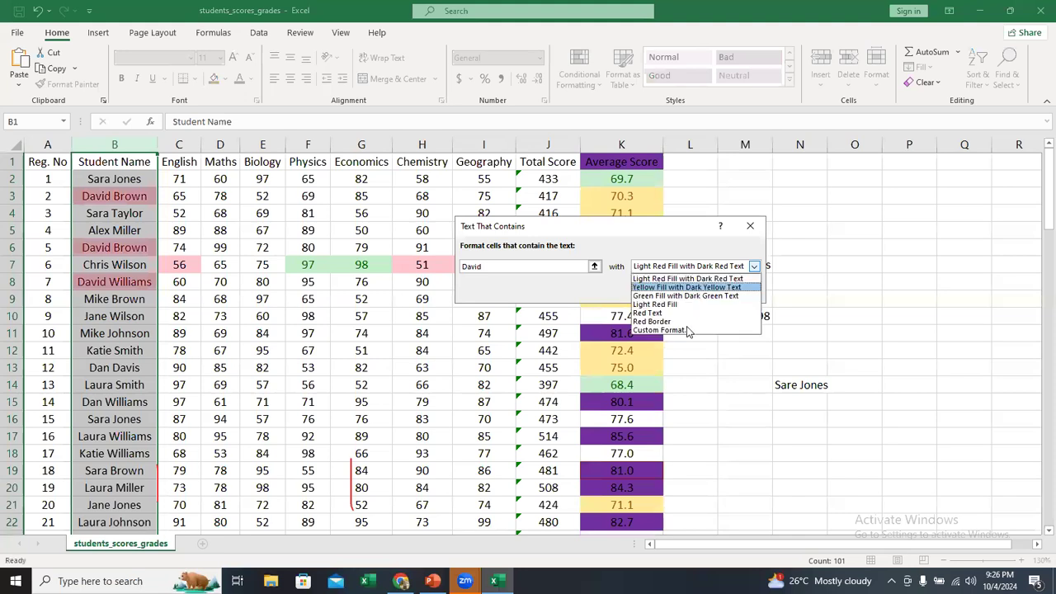
click(688, 330)
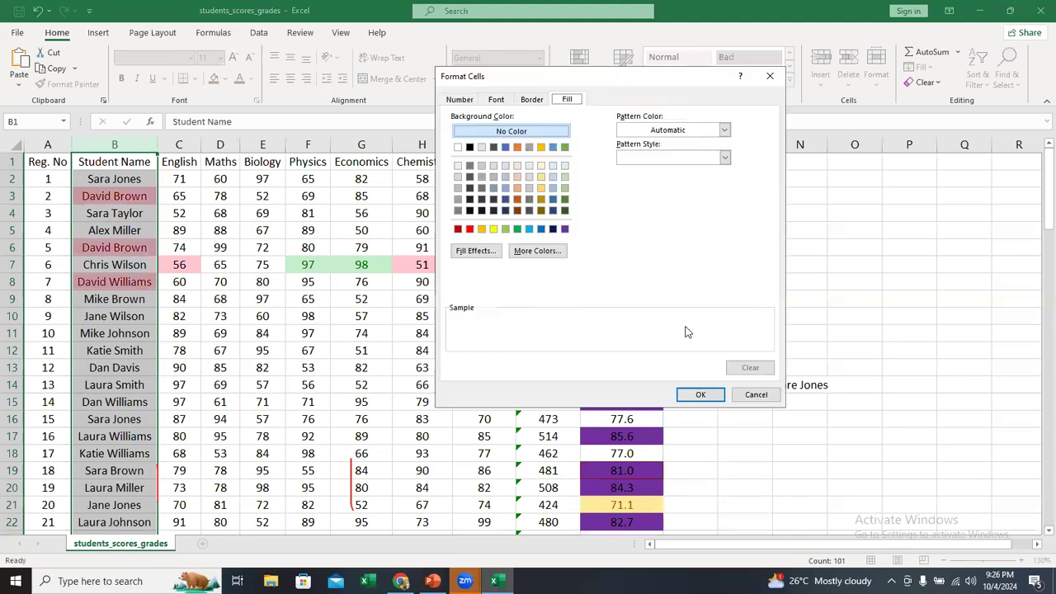
click(564, 199)
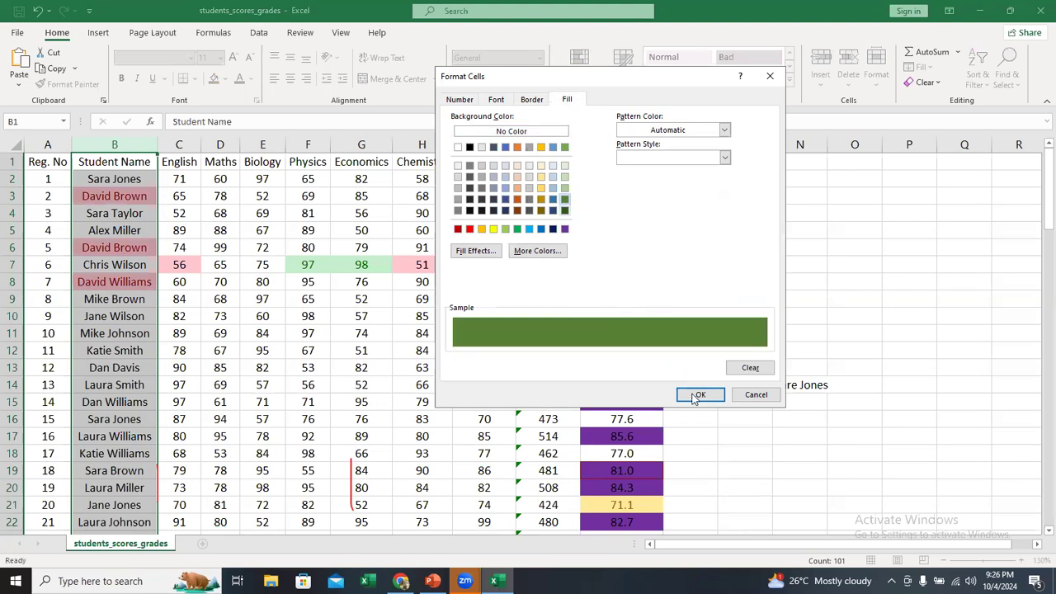
click(697, 395)
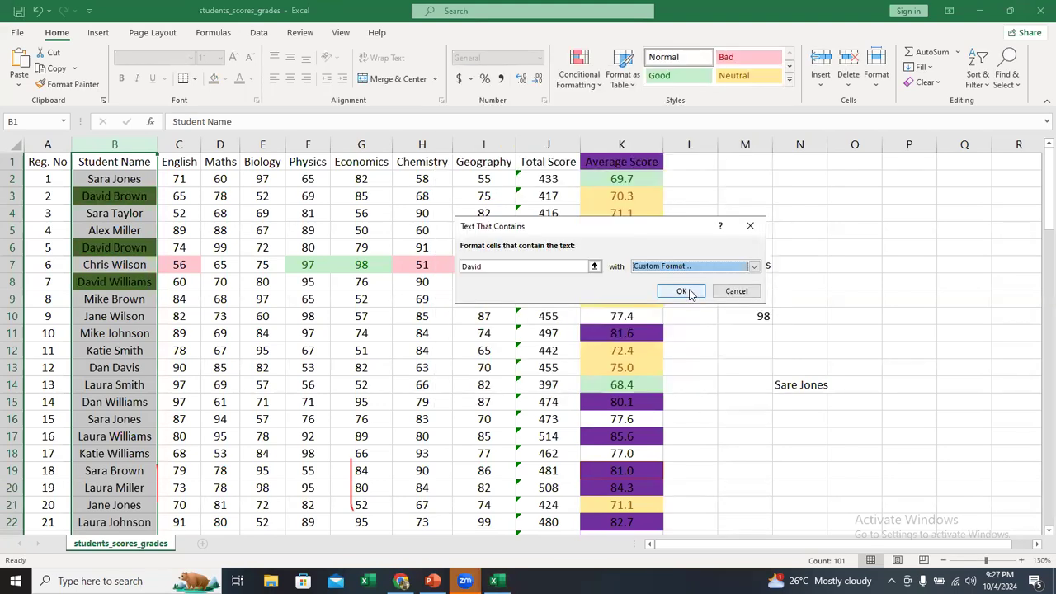
key(Return)
click(416, 356)
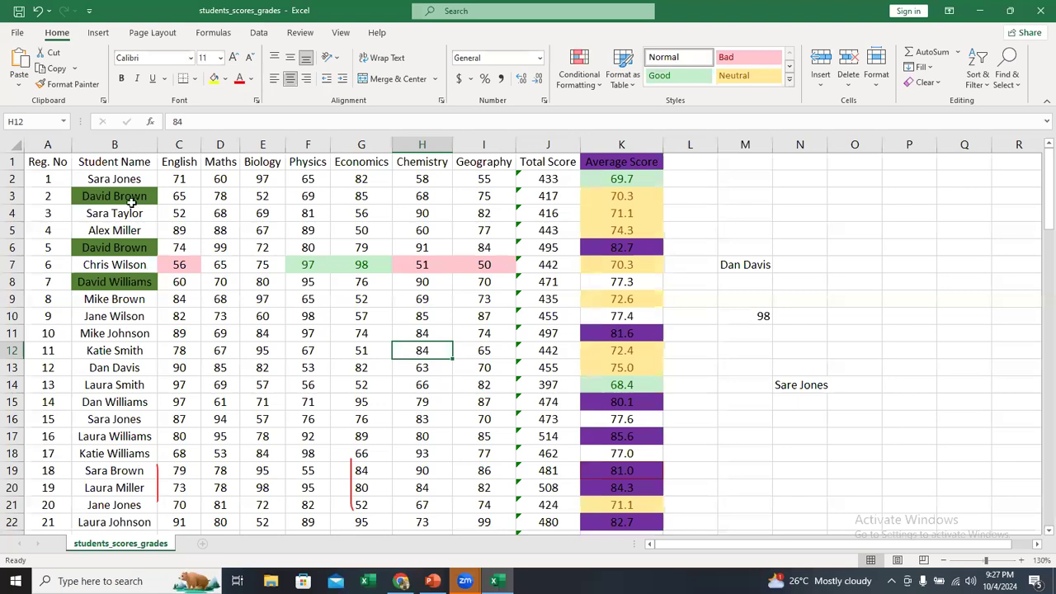
Step: Look through the entire Student Name column to check which names the Text That Contains rule highlights
click(123, 145)
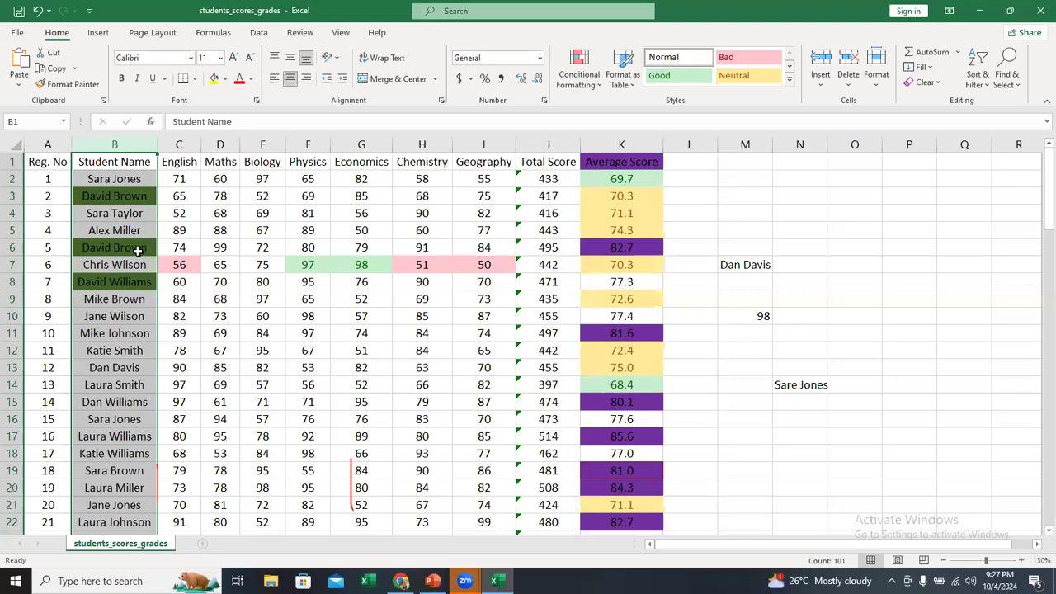
scroll(135, 254, down, 7)
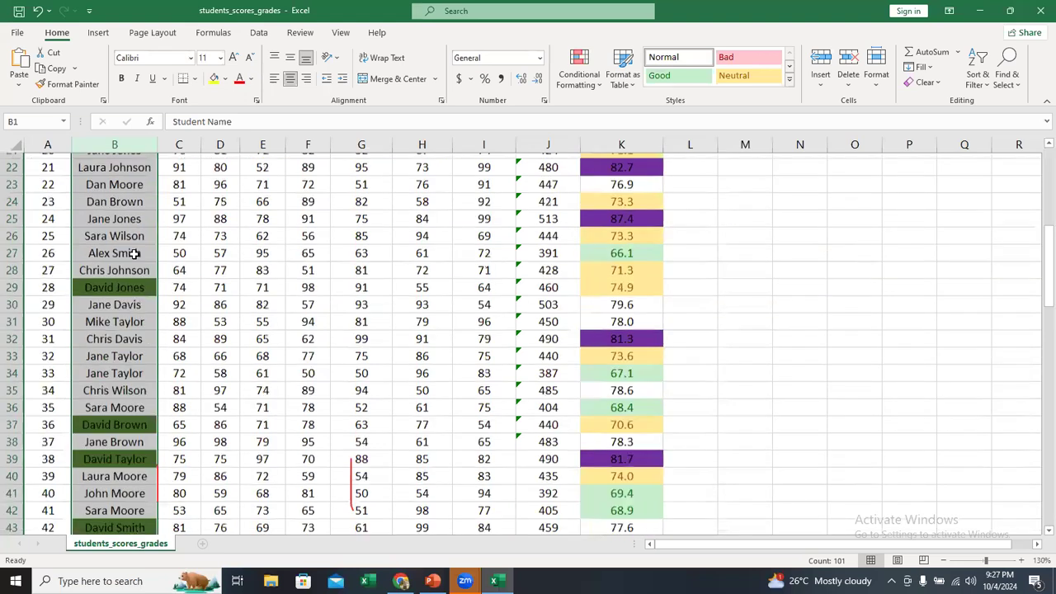
scroll(134, 253, down, 20)
scroll(133, 254, up, 20)
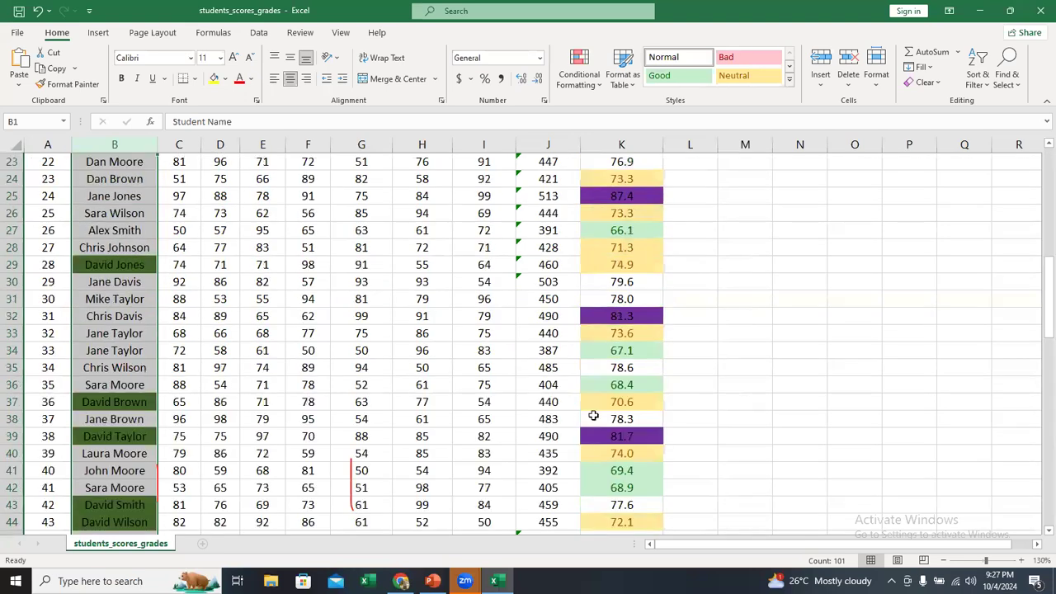
scroll(593, 416, up, 7)
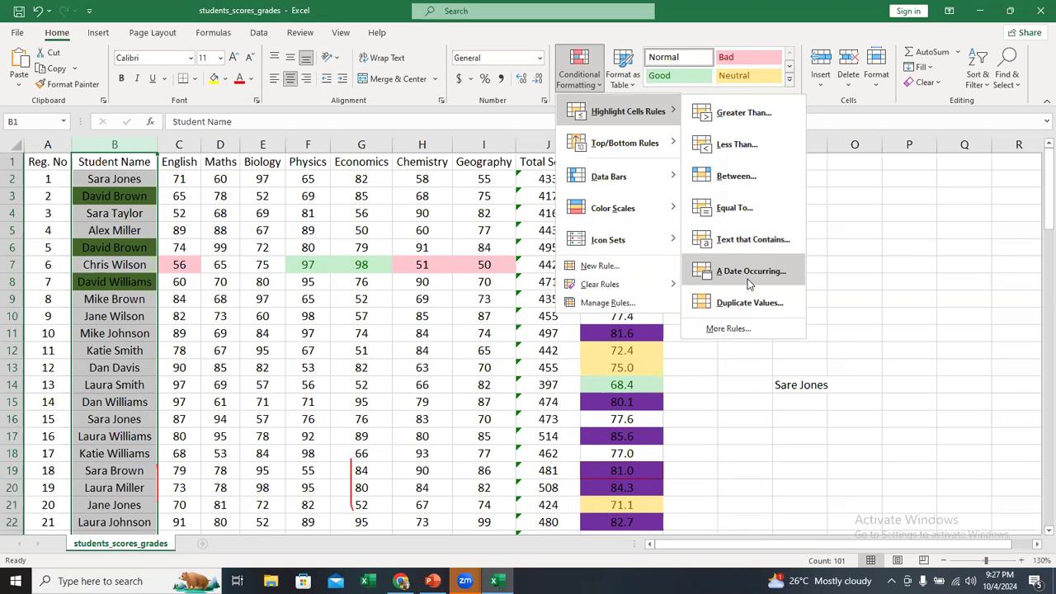
Step: Examine the period choices of the A Date Occurring rule, trying Yesterday and Today, and close it without applying
click(748, 280)
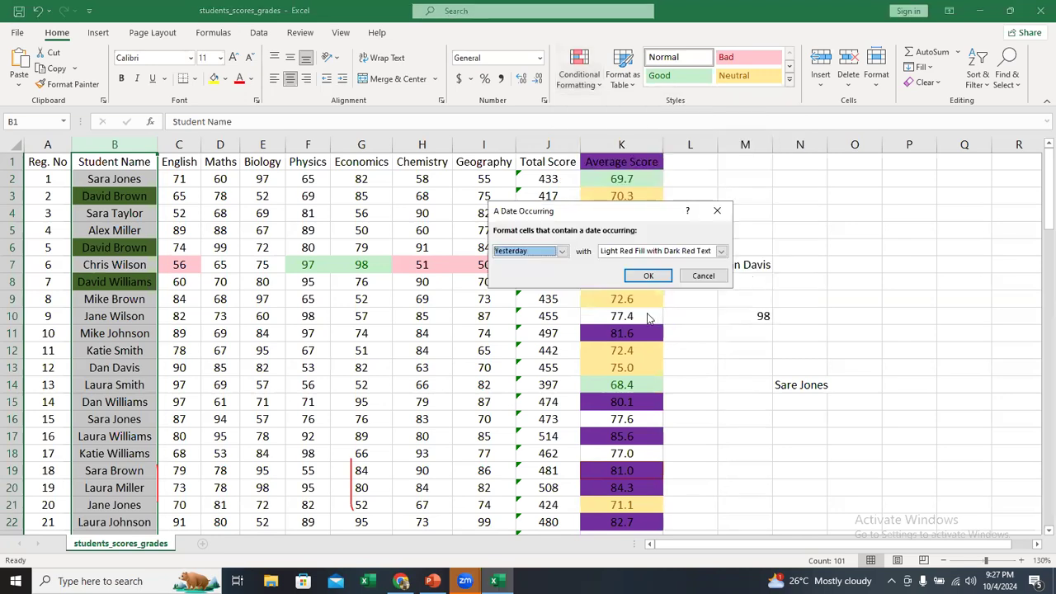
click(551, 253)
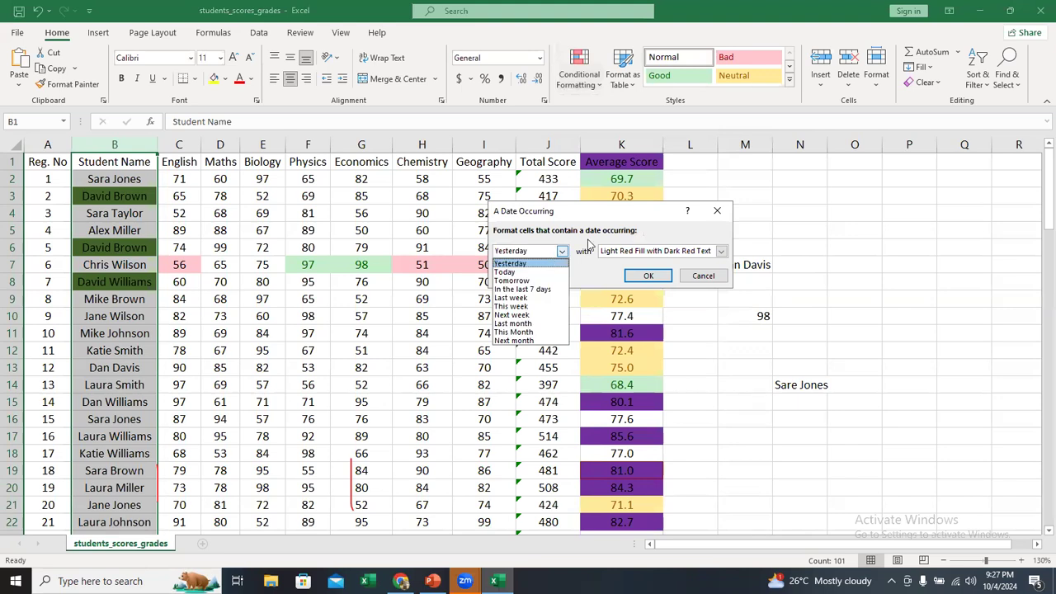
click(594, 238)
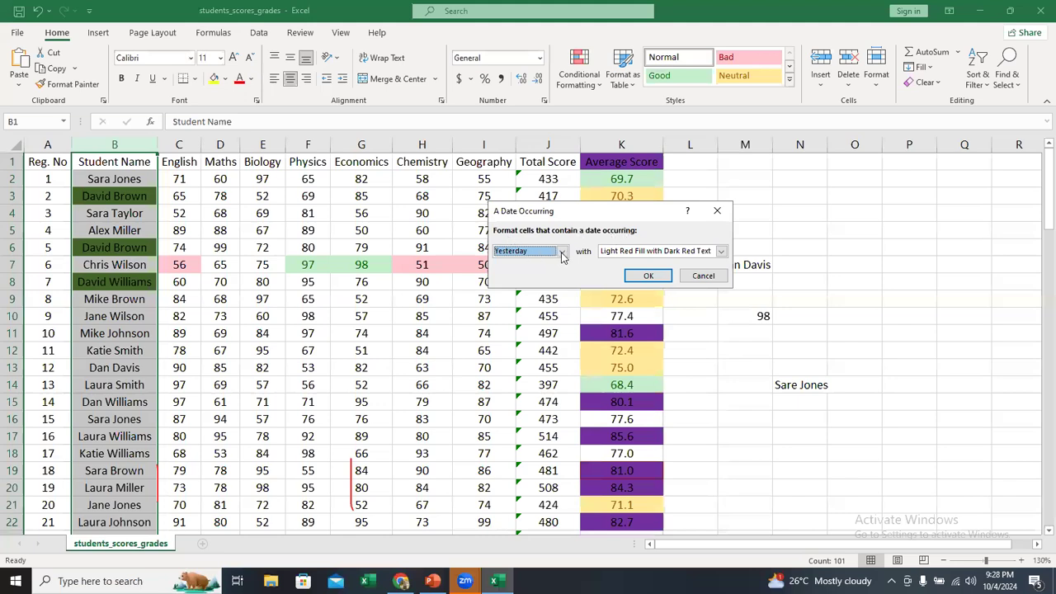
click(541, 251)
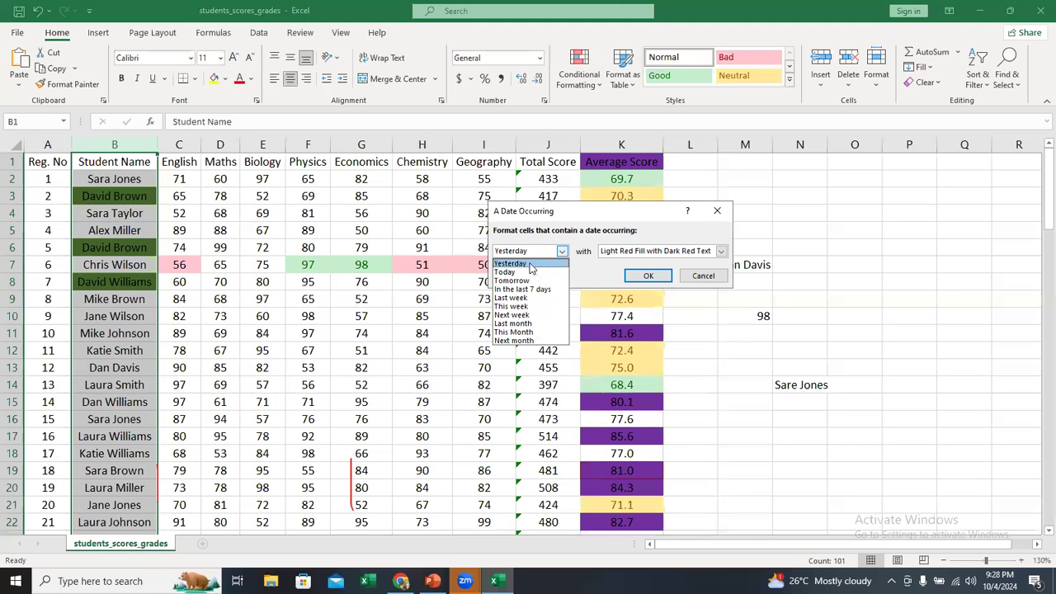
click(529, 264)
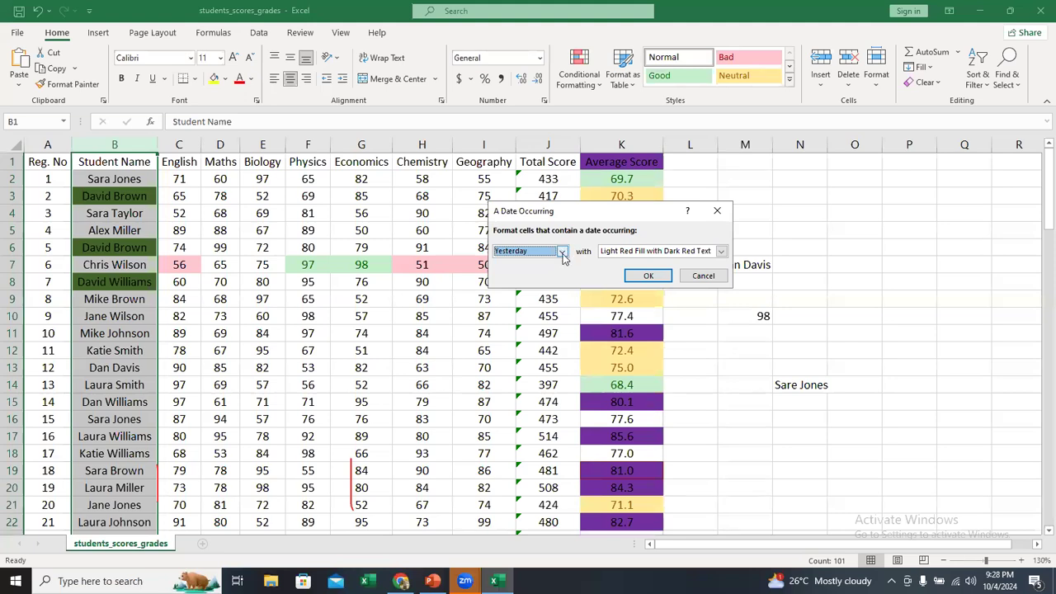
click(563, 254)
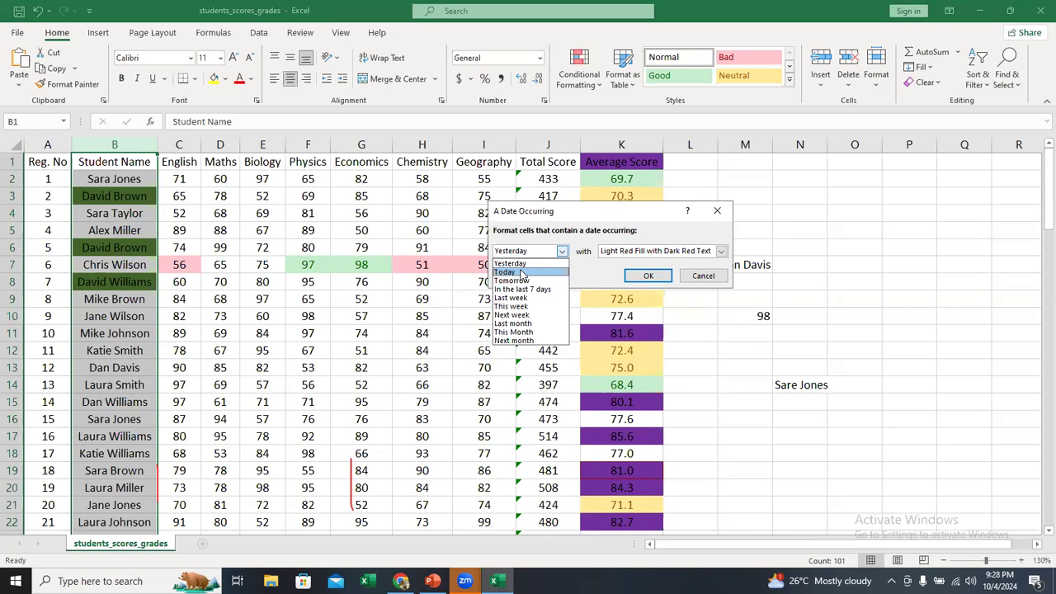
click(521, 272)
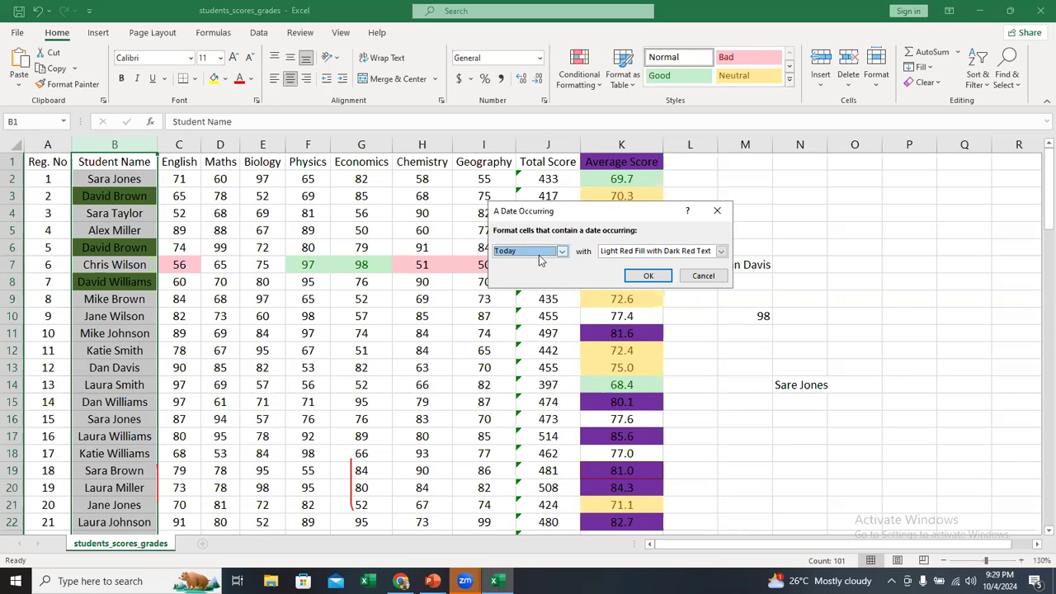
click(540, 254)
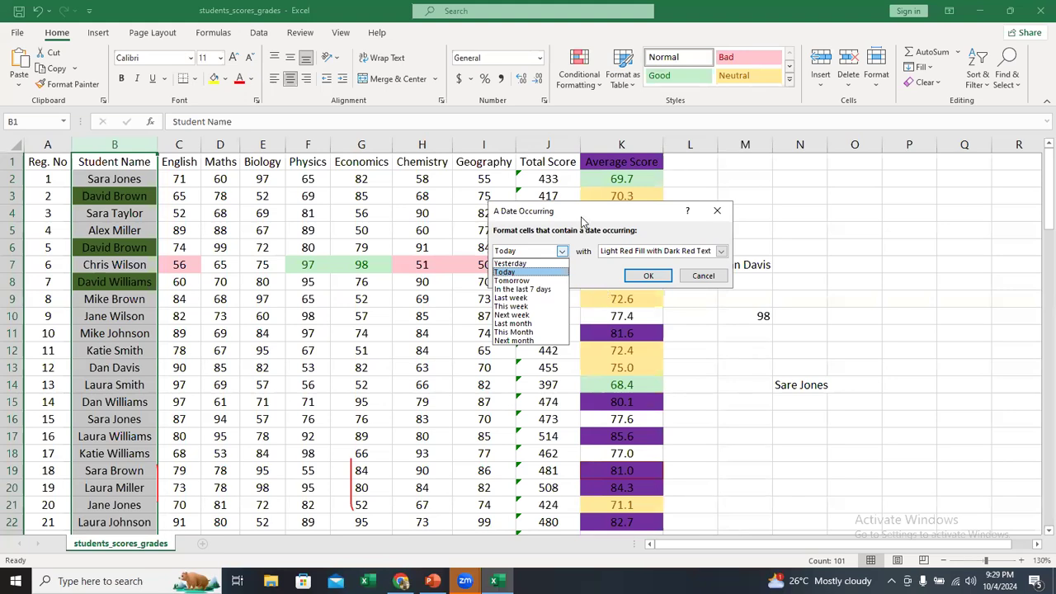
click(697, 277)
click(699, 277)
click(697, 281)
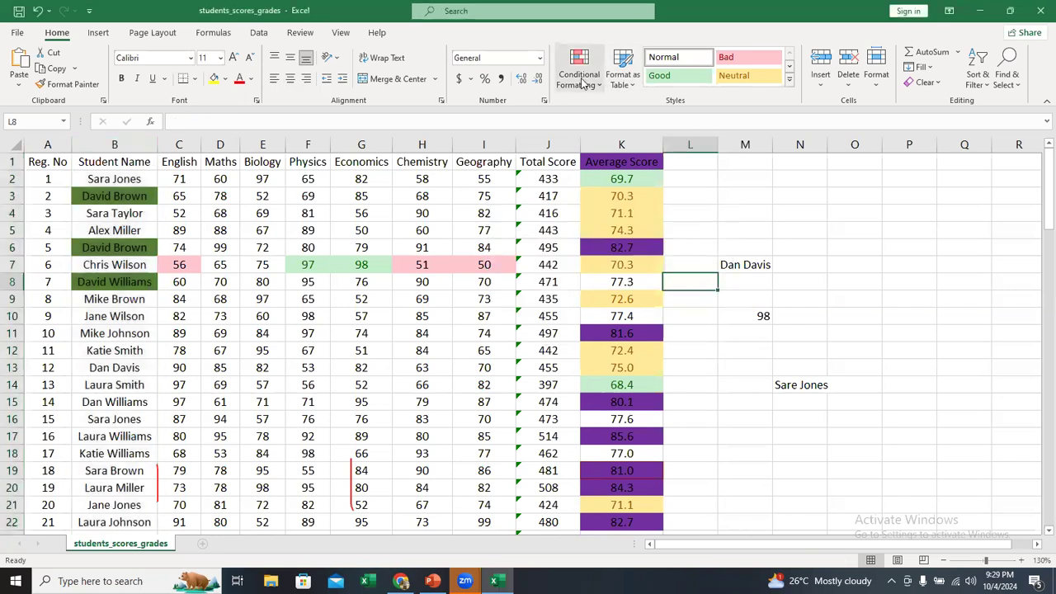
Step: Clear the conditional formatting rules from the entire sheet
click(428, 542)
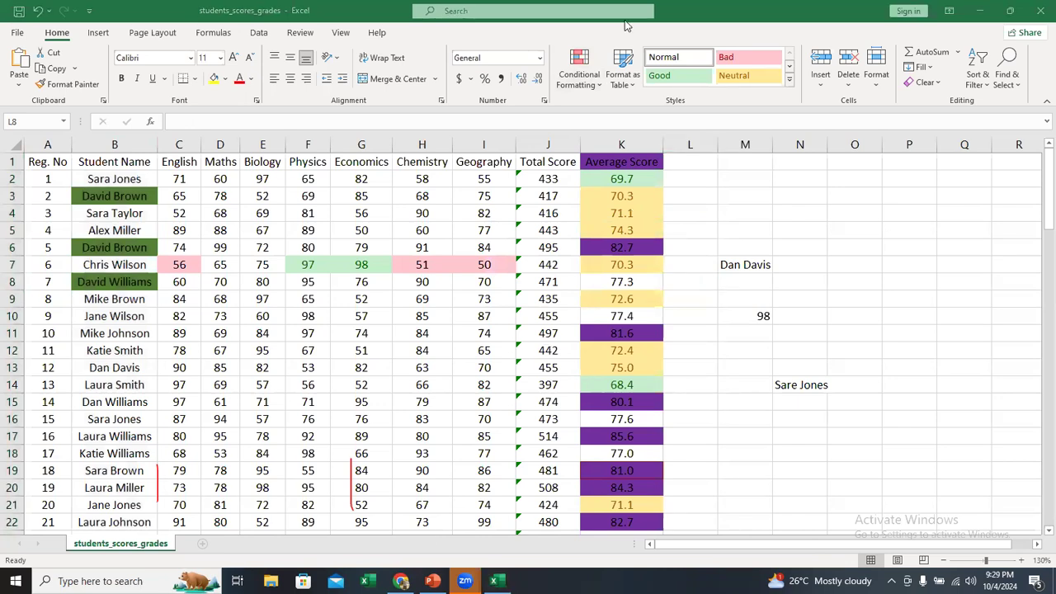
click(579, 70)
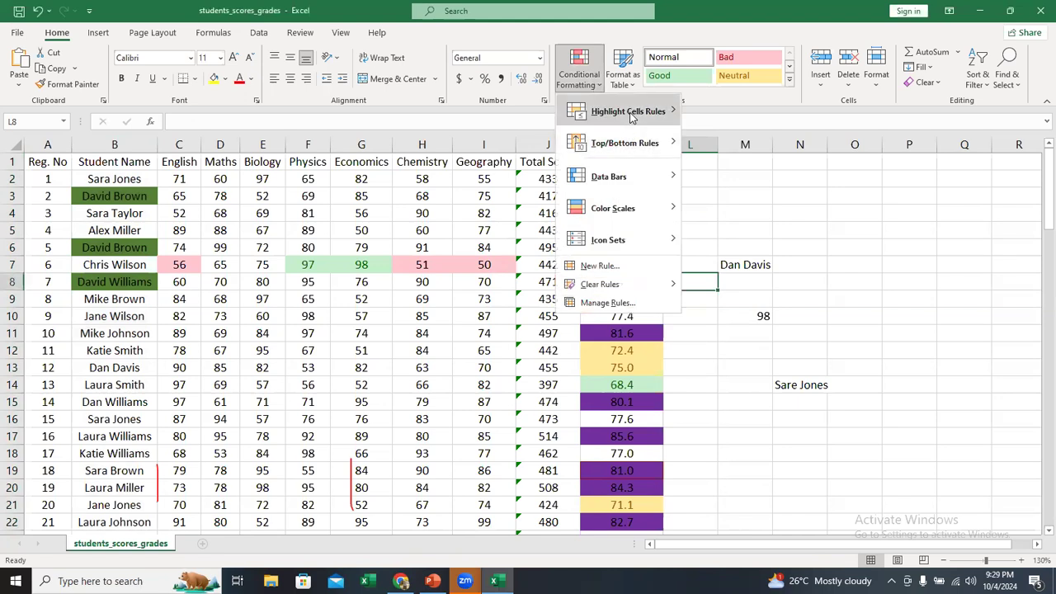
mouse_move(643, 116)
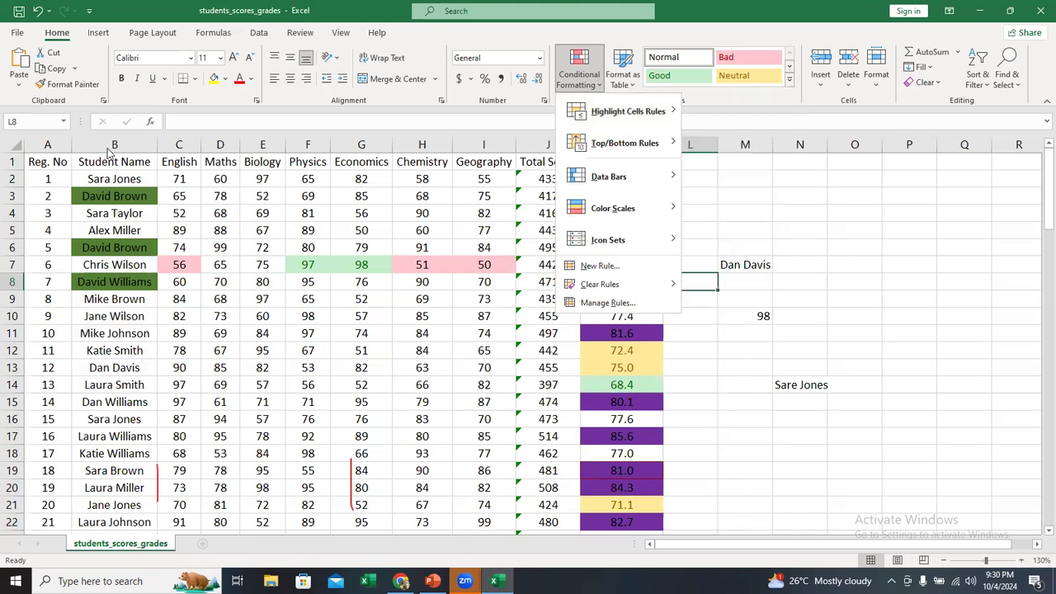
click(132, 144)
click(132, 144)
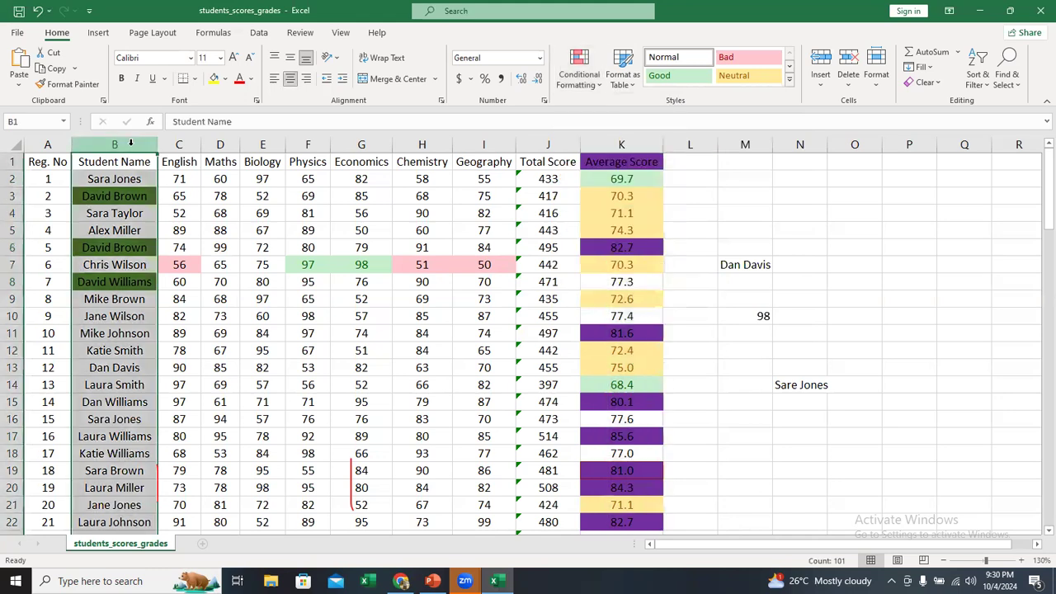
click(592, 86)
mouse_move(653, 284)
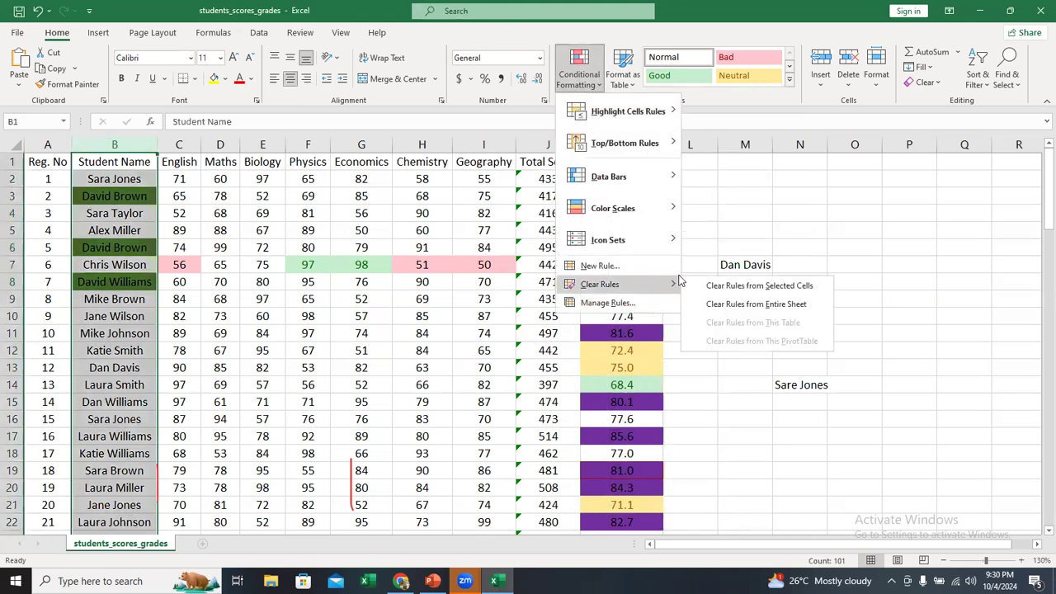
click(745, 306)
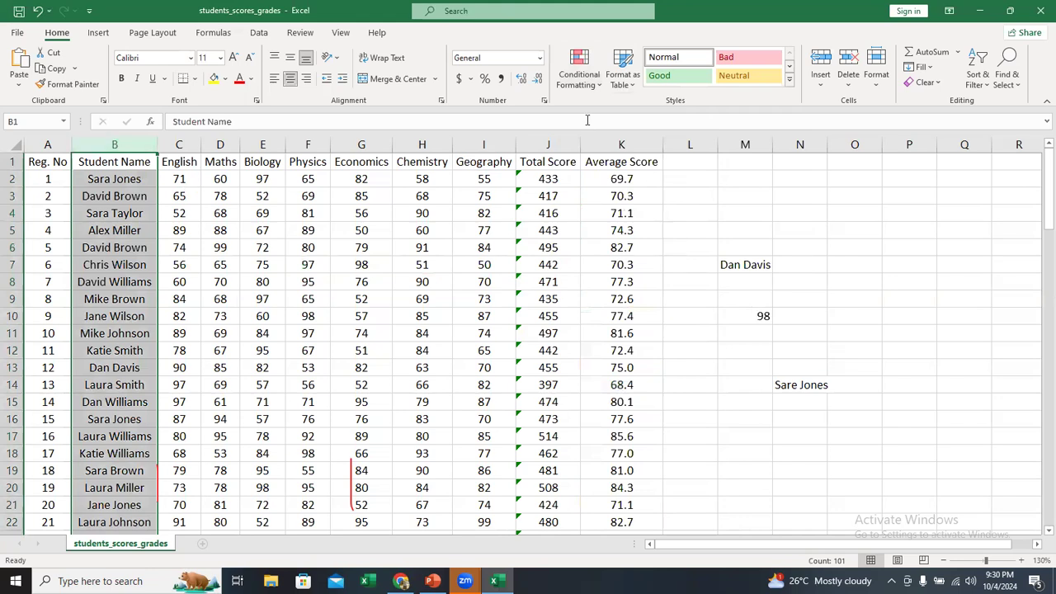
Step: Set up a Duplicate Values highlight rule for the Student Name column with the Duplicate option
click(584, 86)
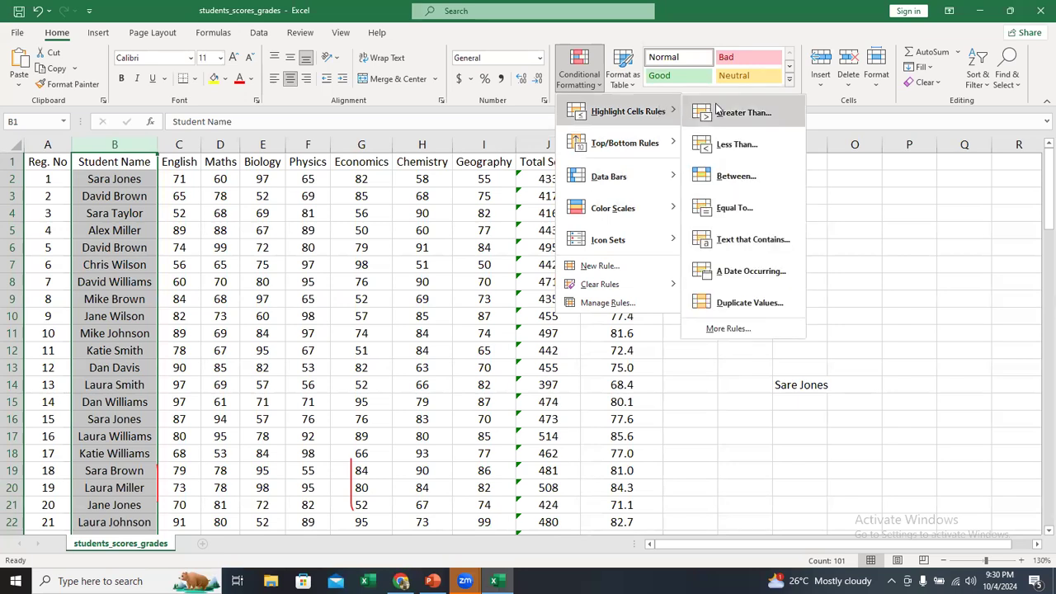
click(740, 303)
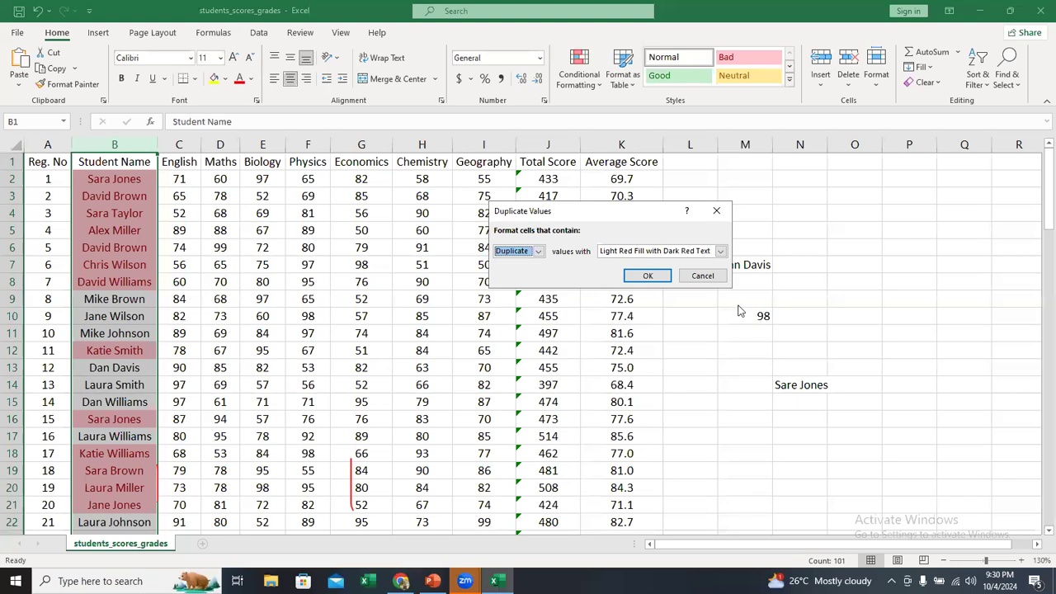
click(538, 252)
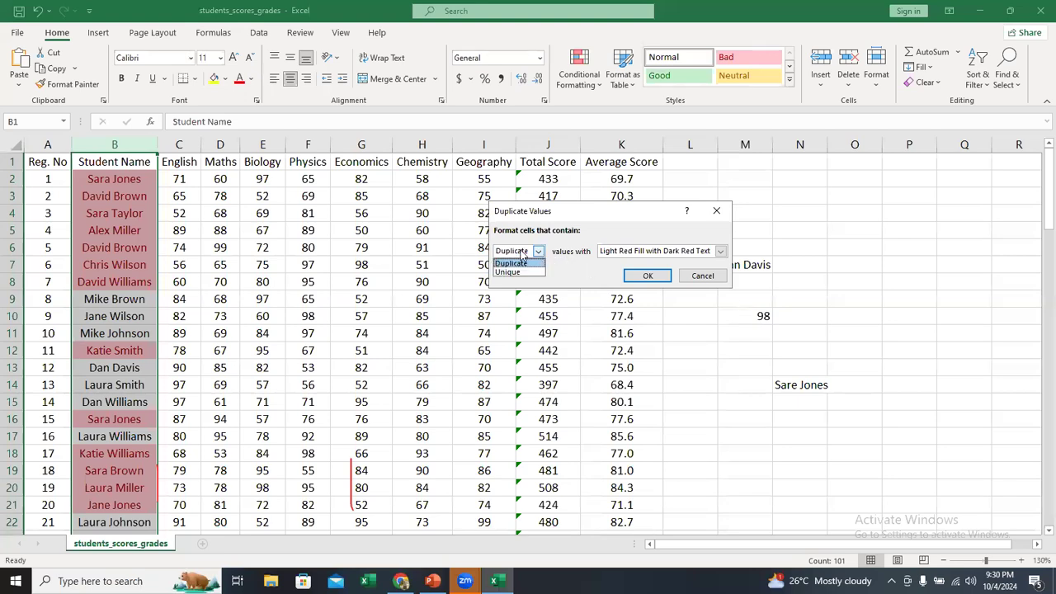
click(517, 262)
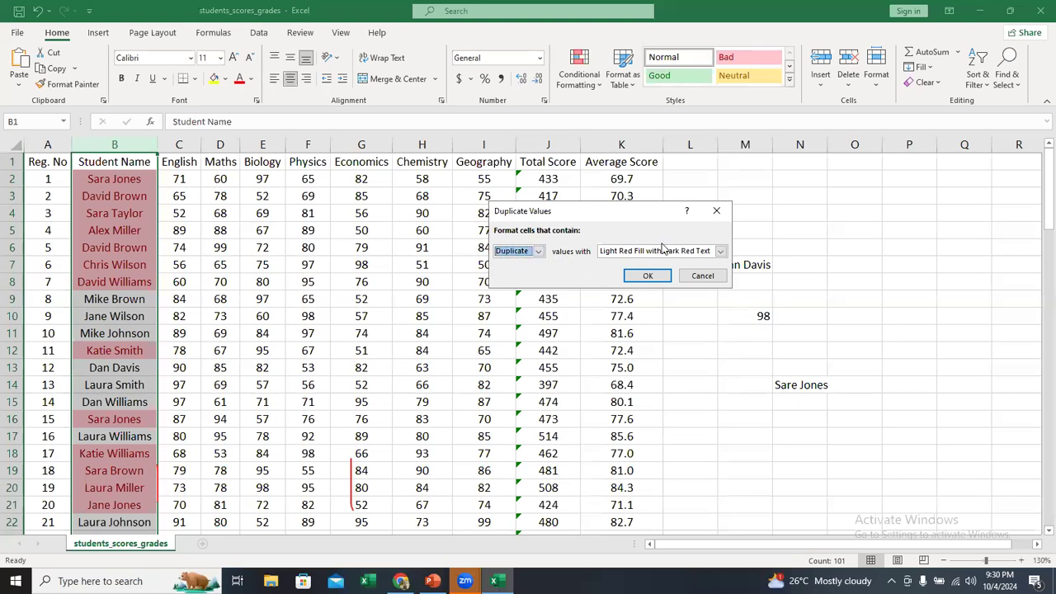
Step: Give the Duplicate Values rule a custom dark orange fill and apply it to the Student Name column
click(721, 250)
click(625, 316)
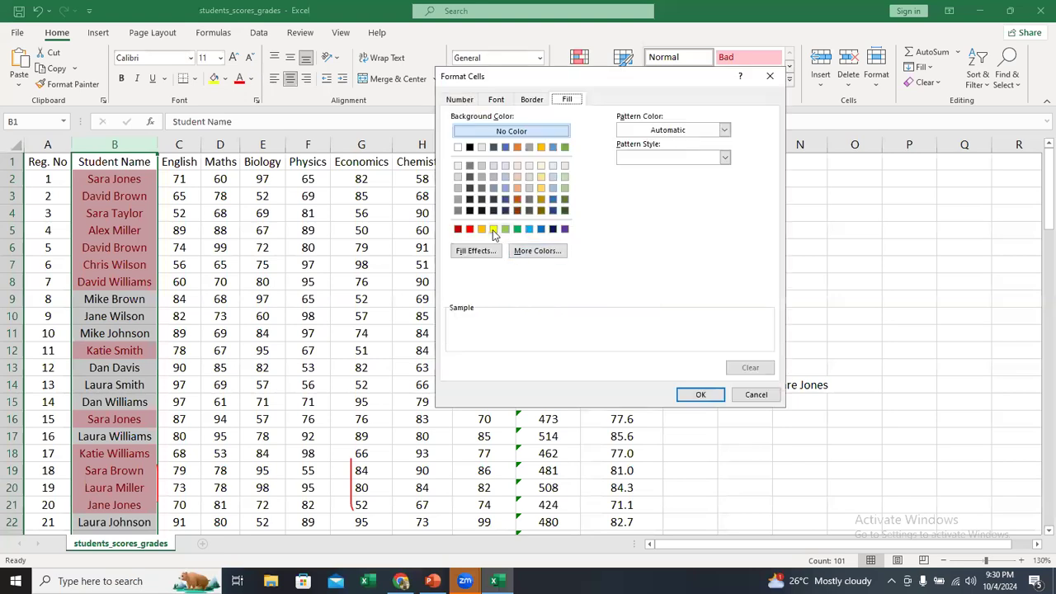
click(493, 229)
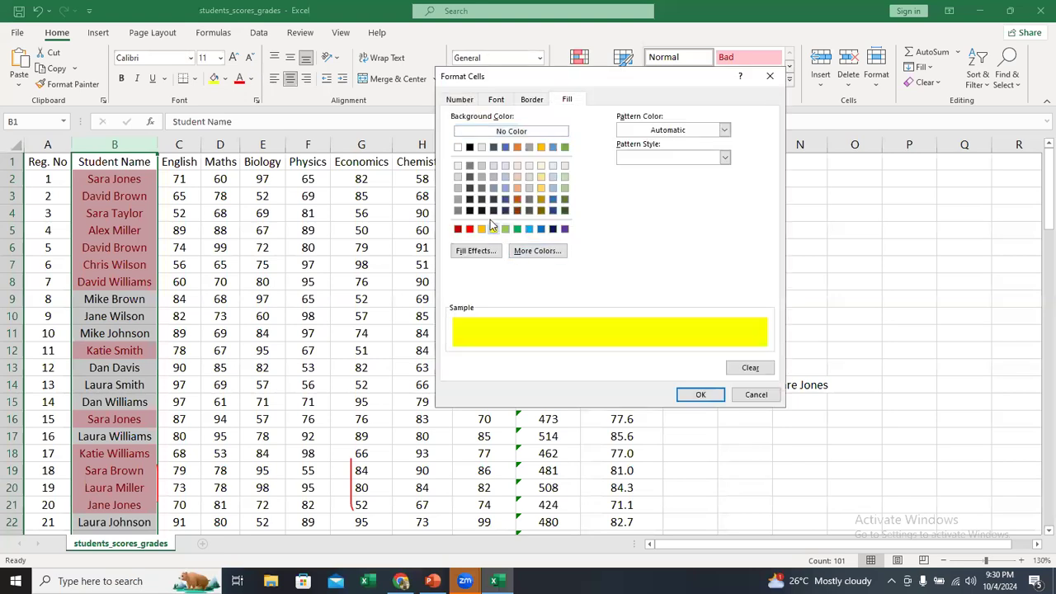
click(517, 200)
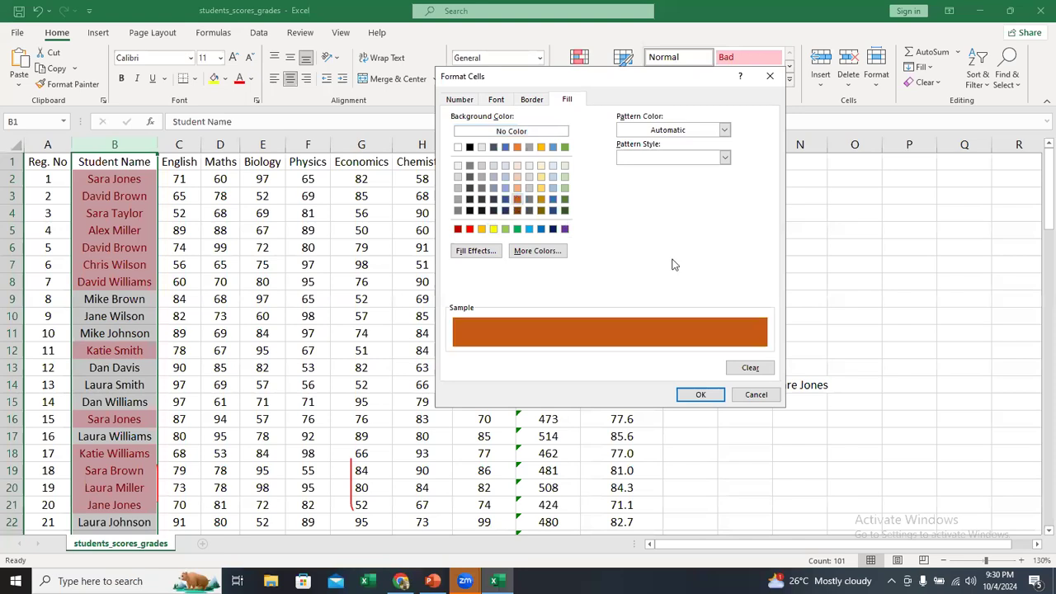
click(702, 394)
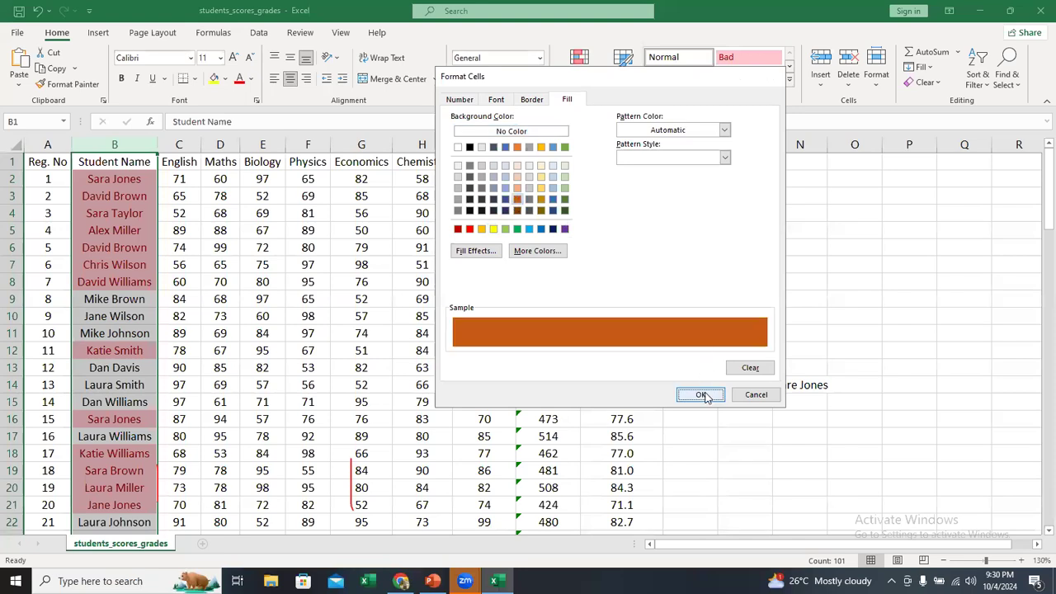
click(641, 273)
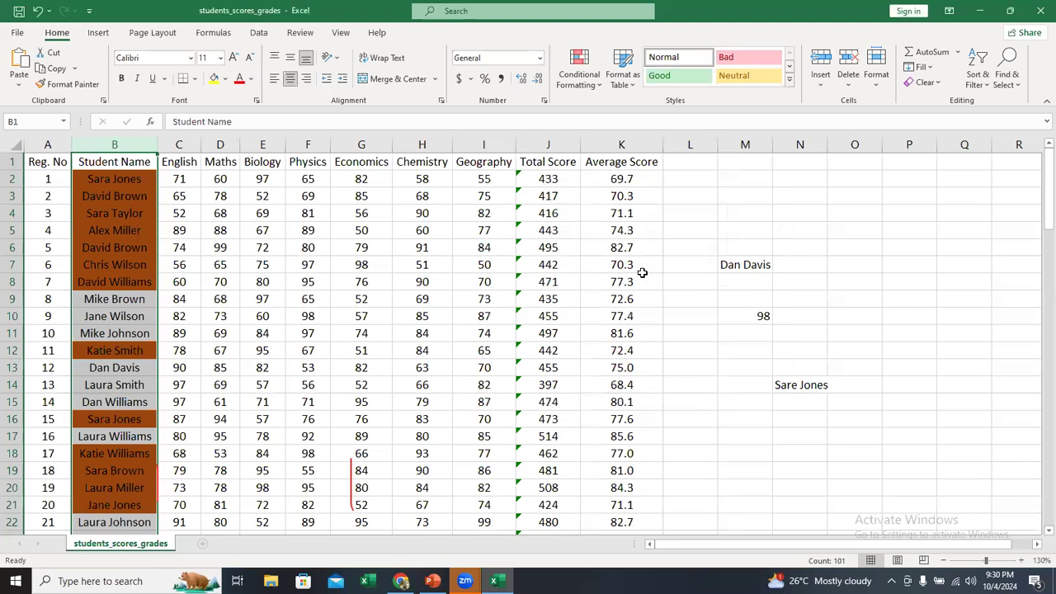
Step: Examine the Student Name column, comparing the highlighted duplicate names with the unhighlighted unique ones
click(129, 200)
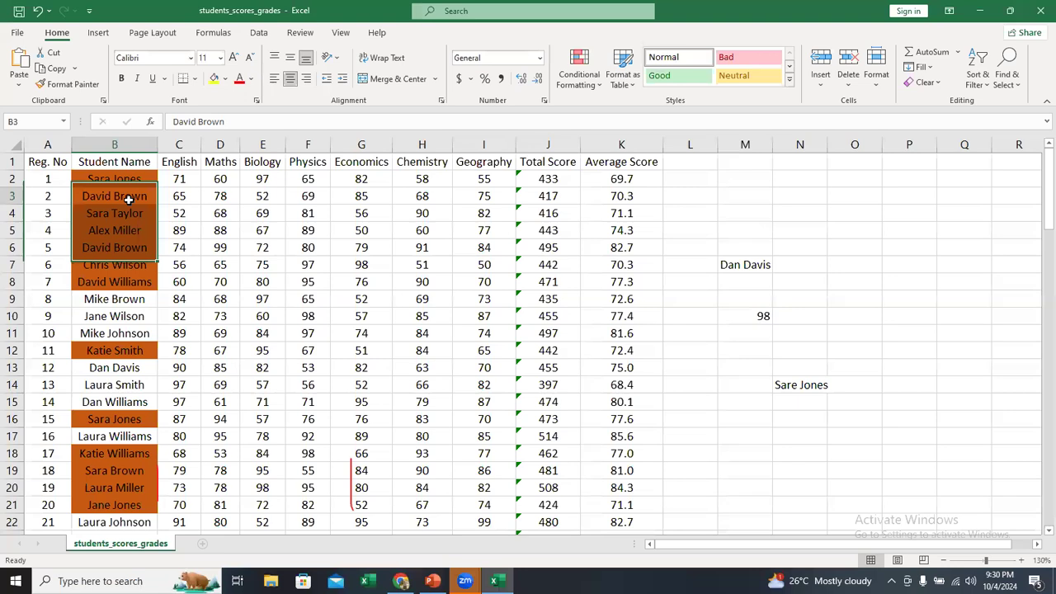
click(129, 201)
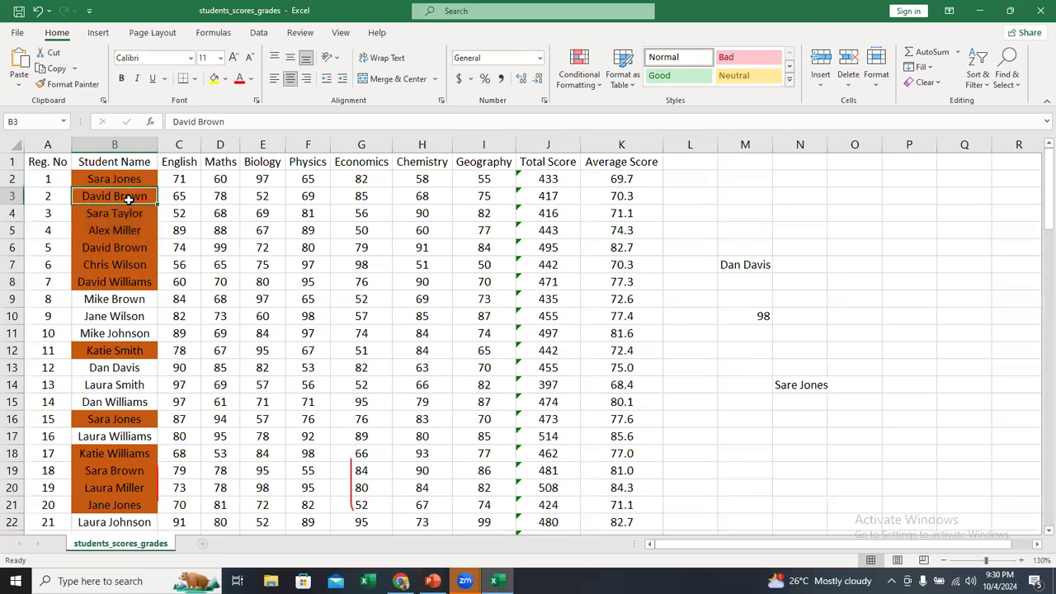
click(88, 247)
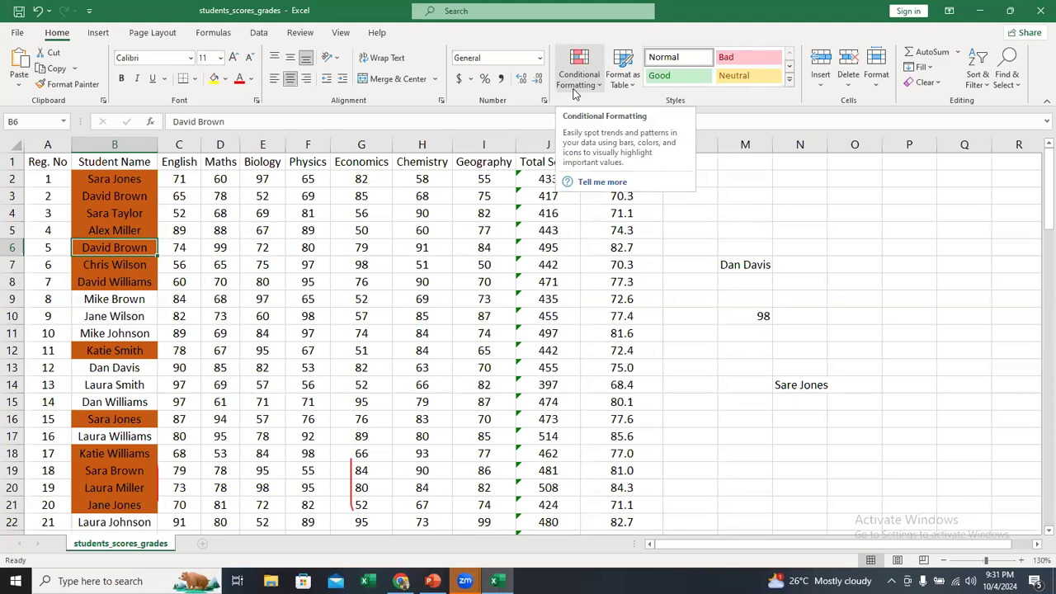
click(136, 316)
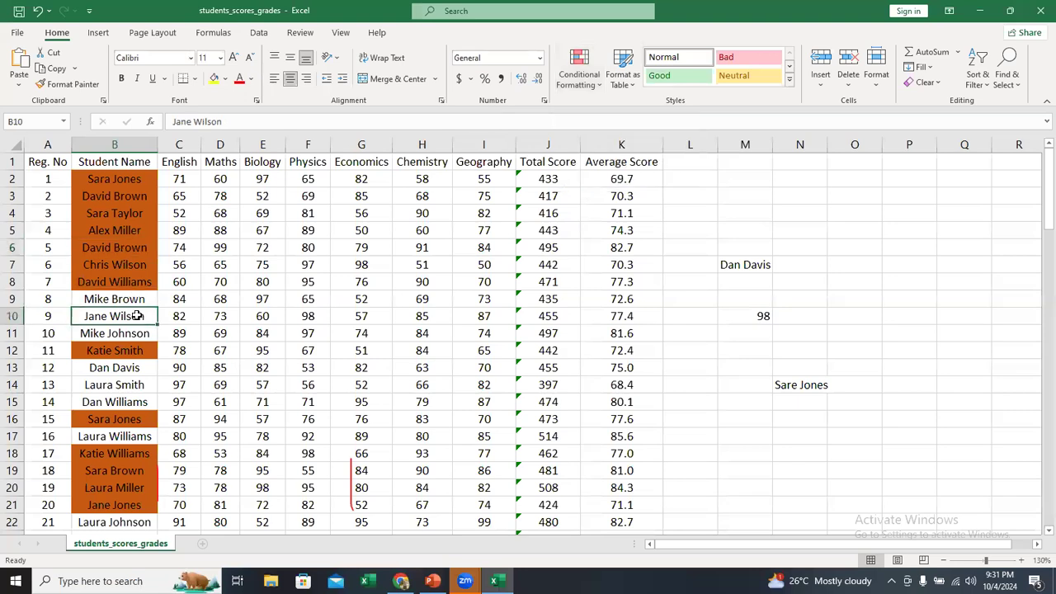
click(132, 301)
click(122, 321)
double_click(113, 333)
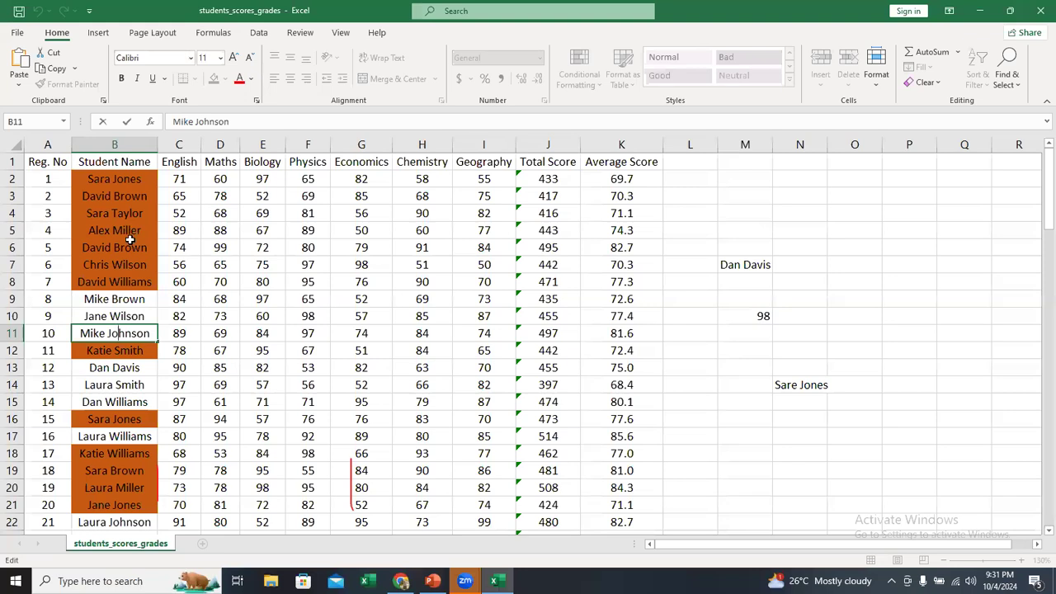
scroll(129, 240, down, 15)
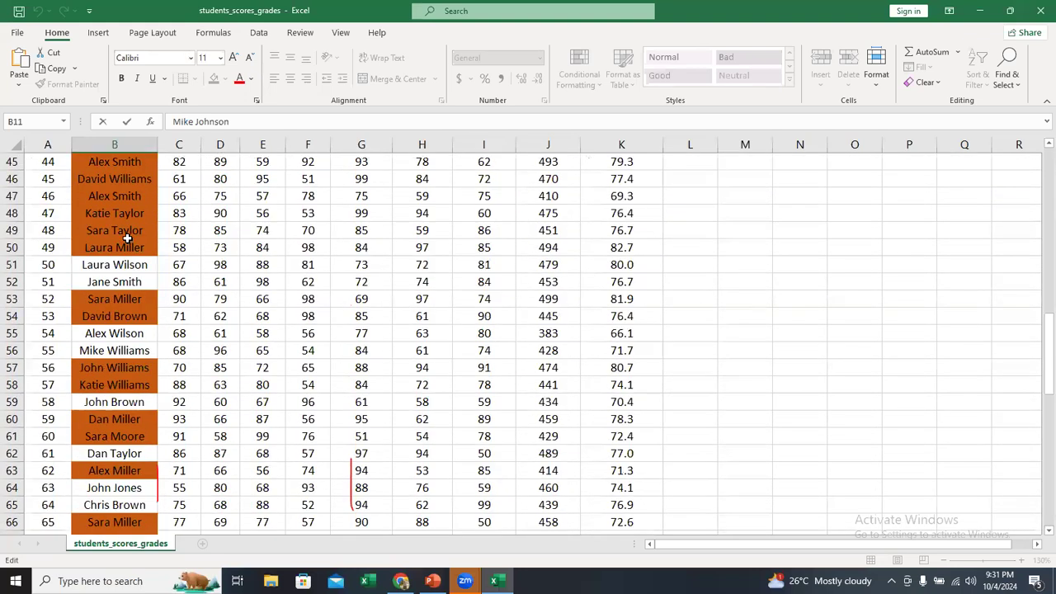
scroll(129, 239, up, 15)
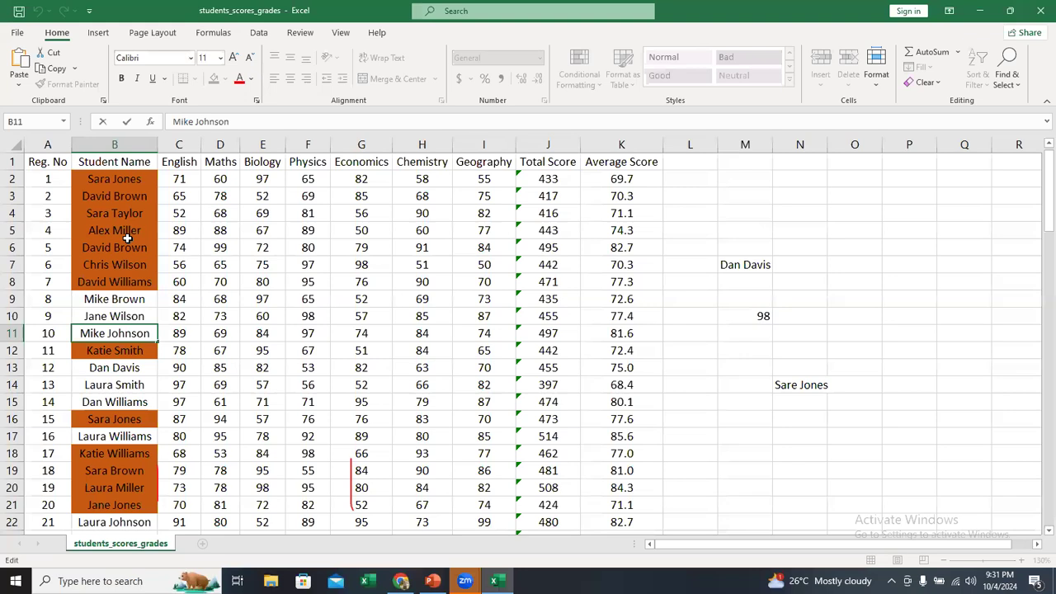
Step: Set up a Duplicate Values highlight rule for the Student Name column with the Unique option
click(135, 138)
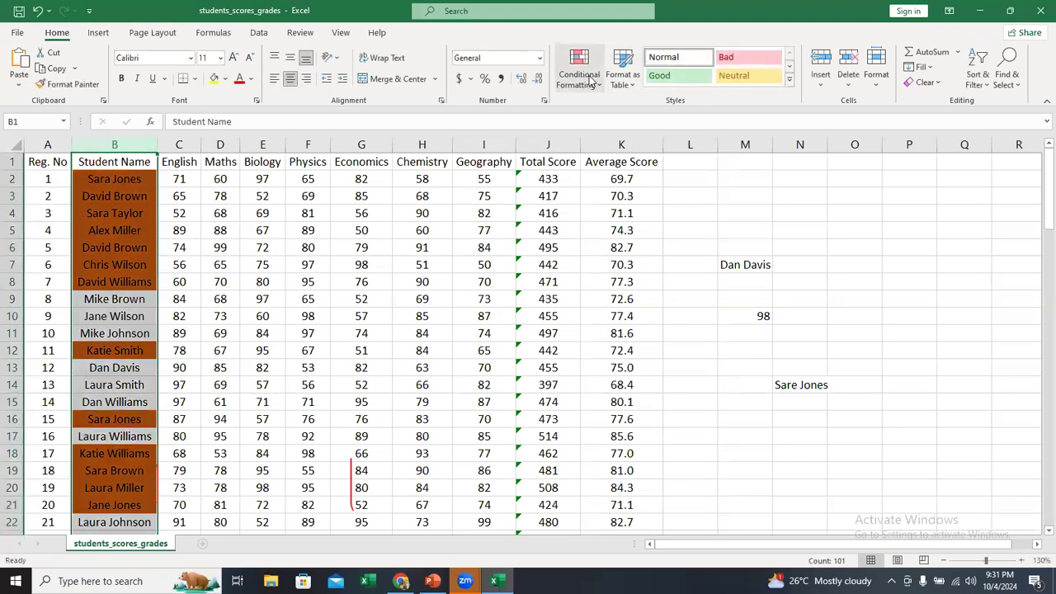
click(591, 88)
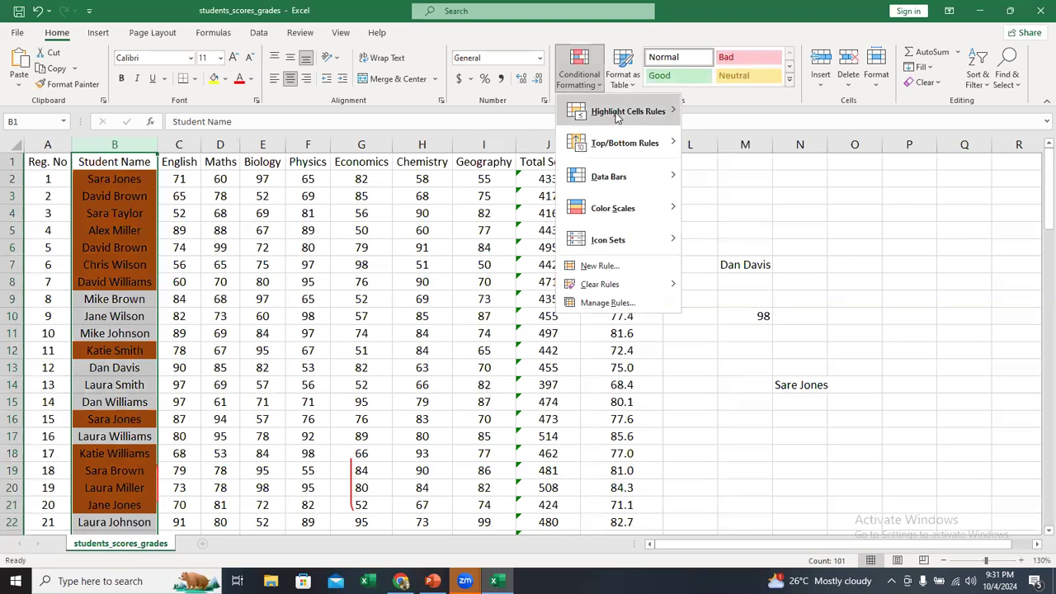
mouse_move(619, 116)
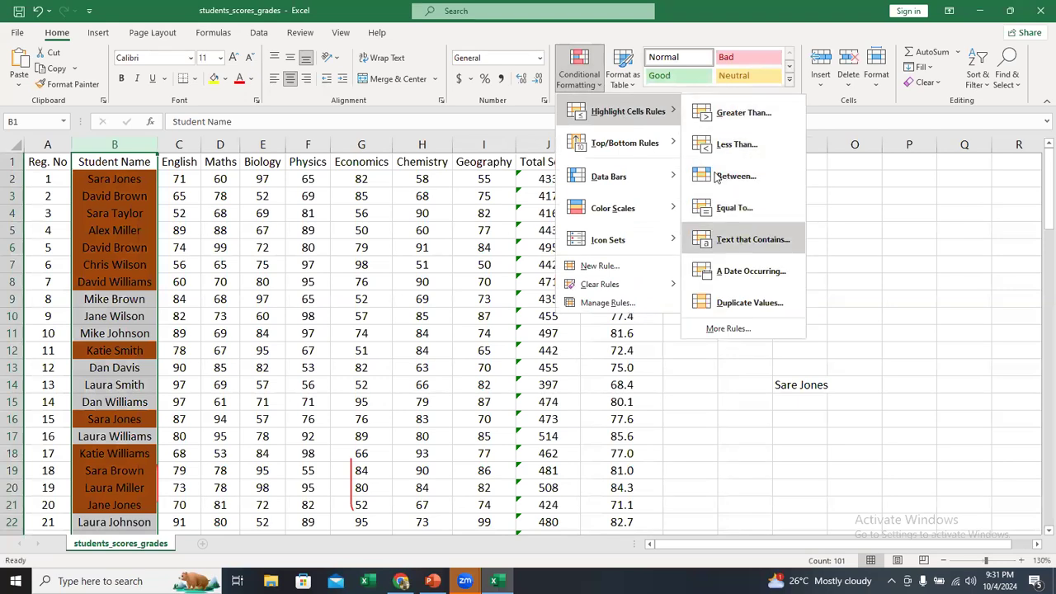
click(749, 302)
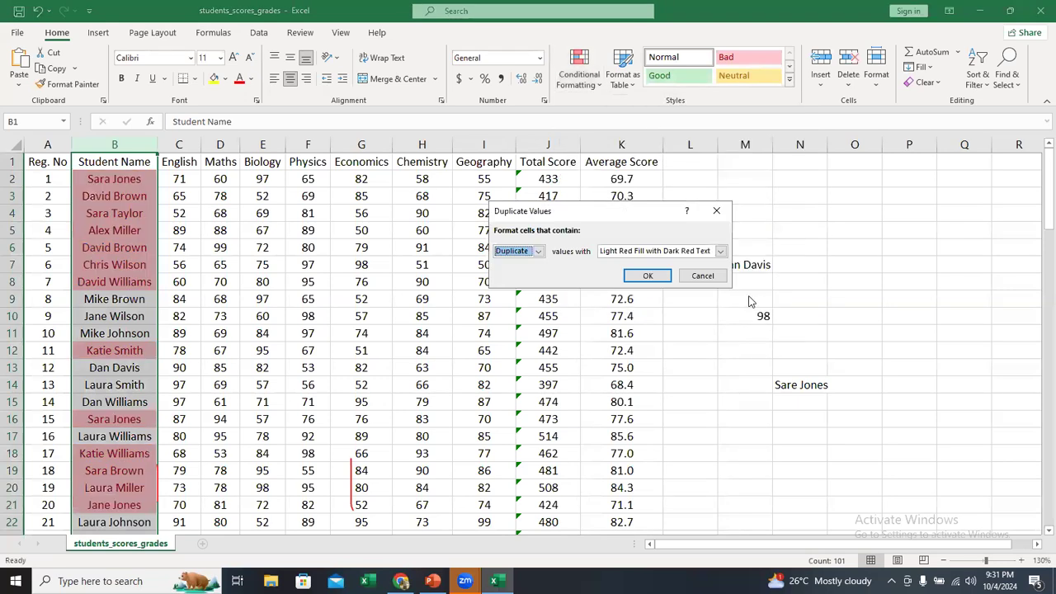
click(538, 251)
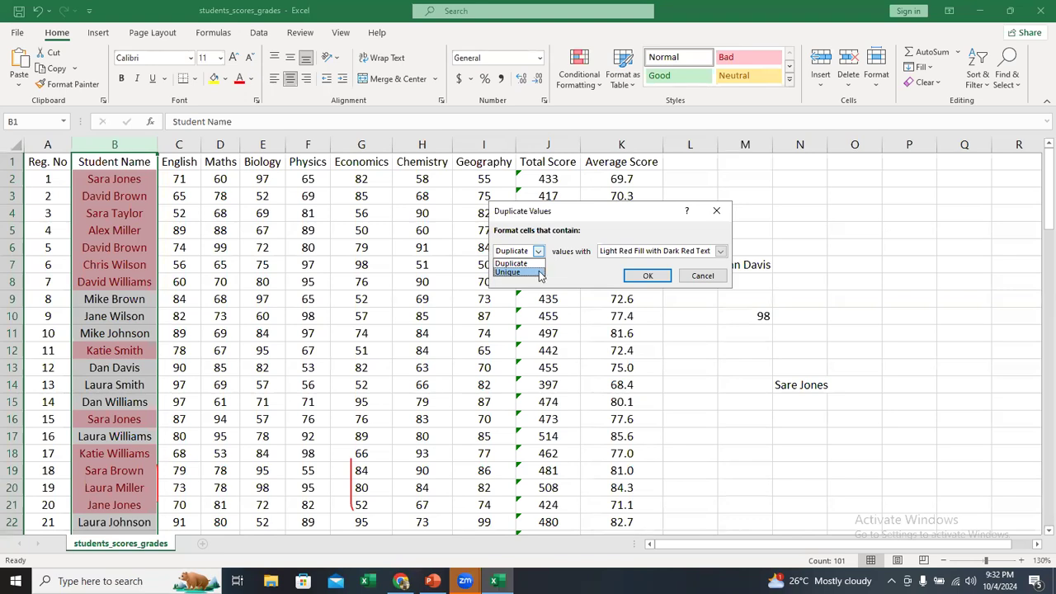
click(538, 273)
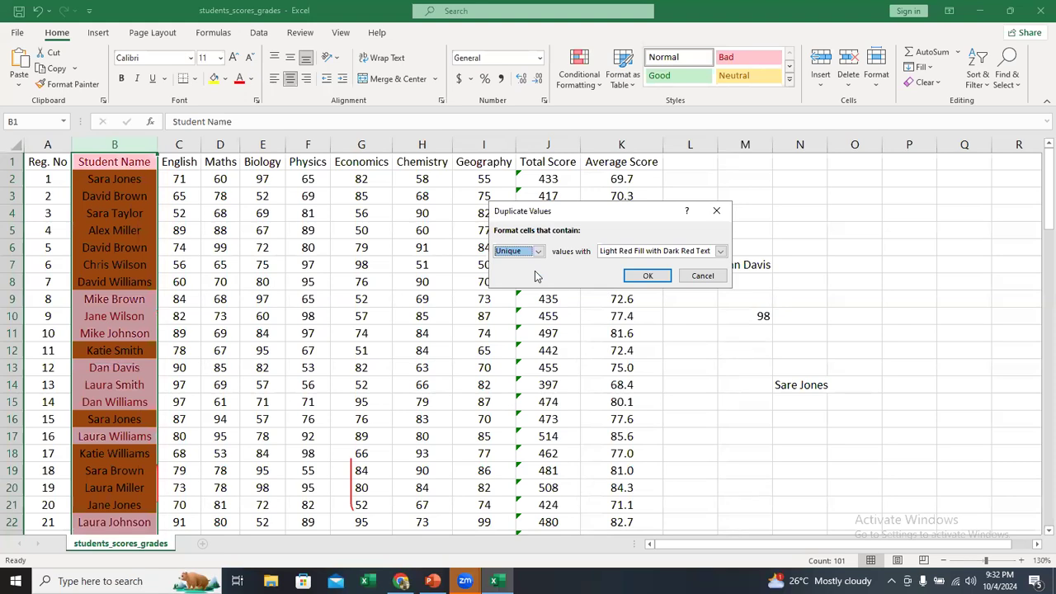
Step: Give the Unique values rule a custom light gold fill, apply it, and check the highlighted names in the Student Name column
click(721, 250)
click(637, 315)
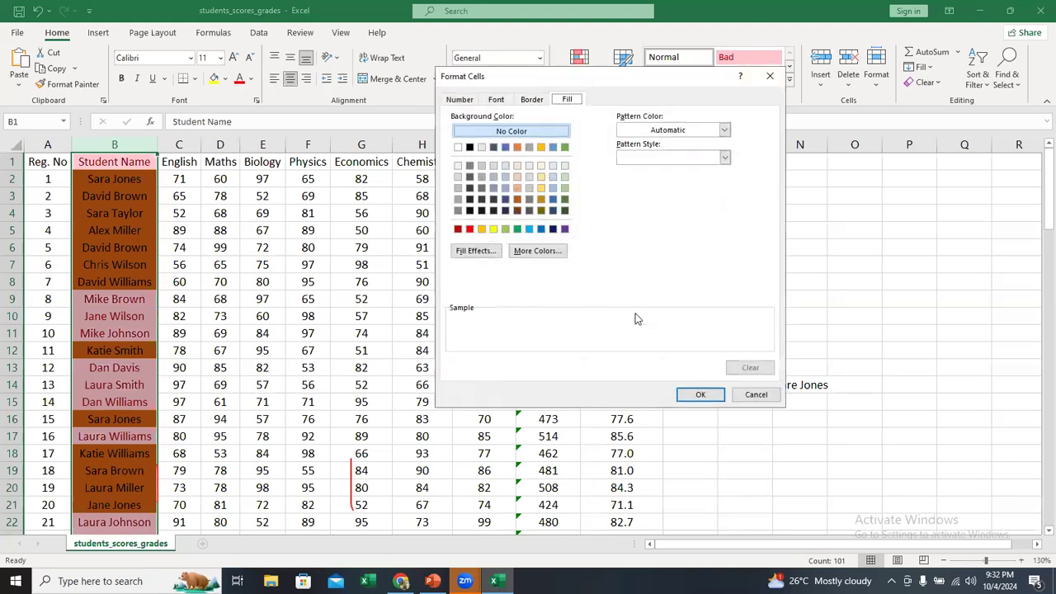
click(541, 188)
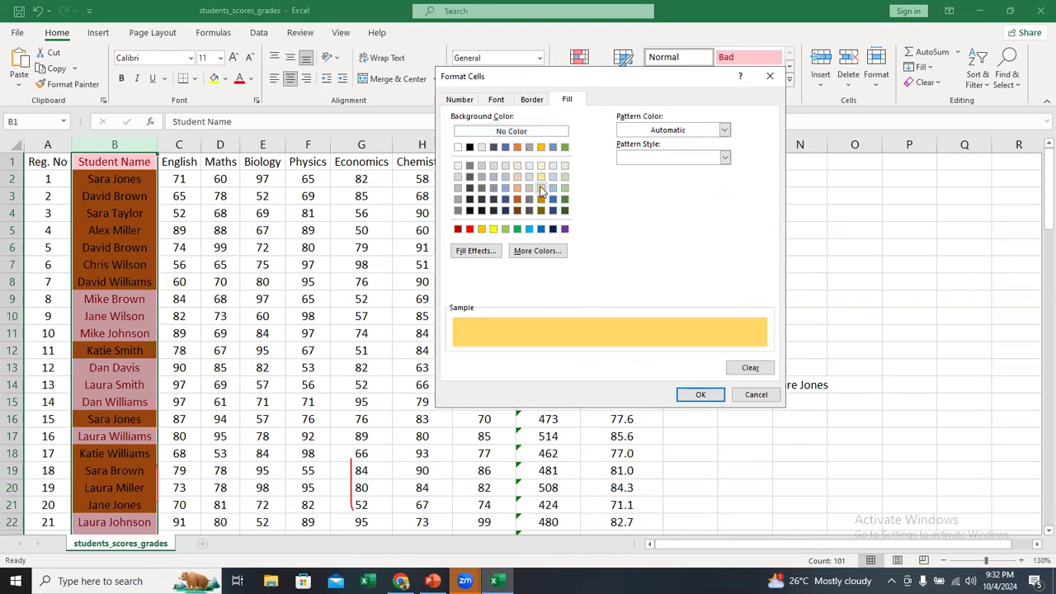
click(701, 396)
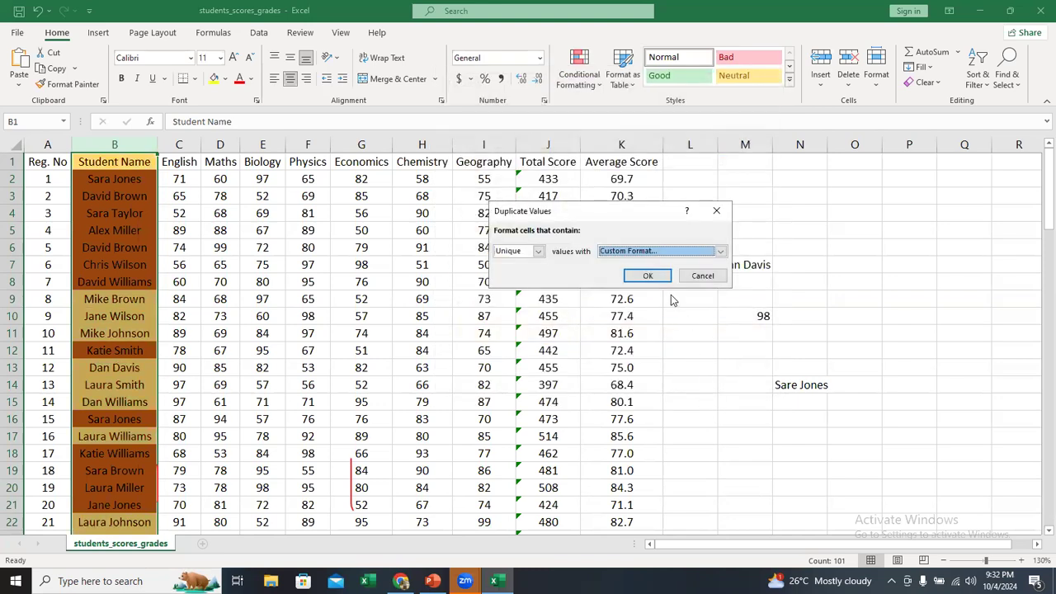
click(644, 275)
click(343, 347)
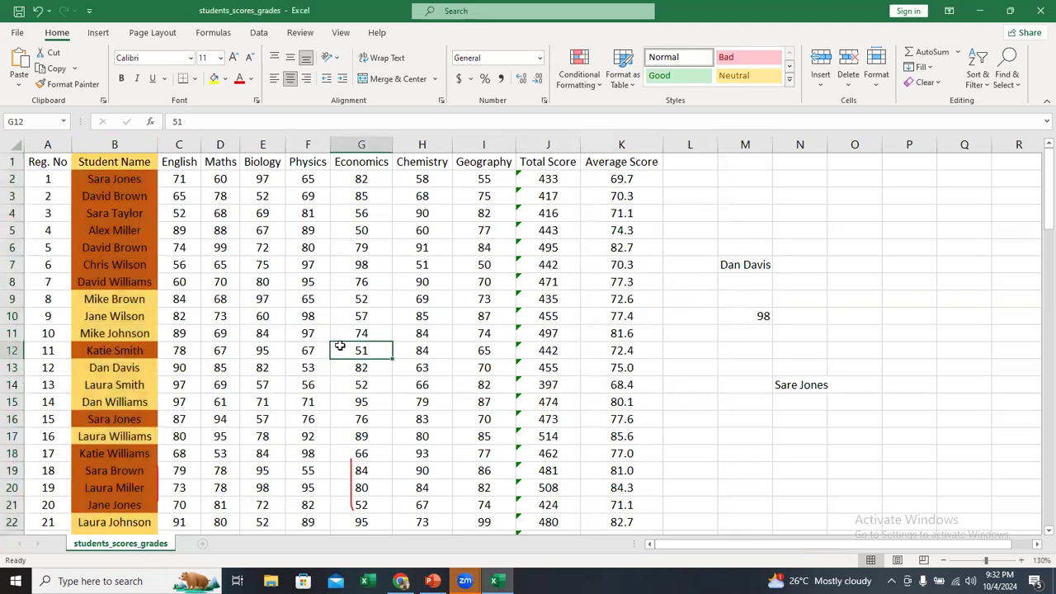
click(132, 300)
click(123, 317)
click(125, 334)
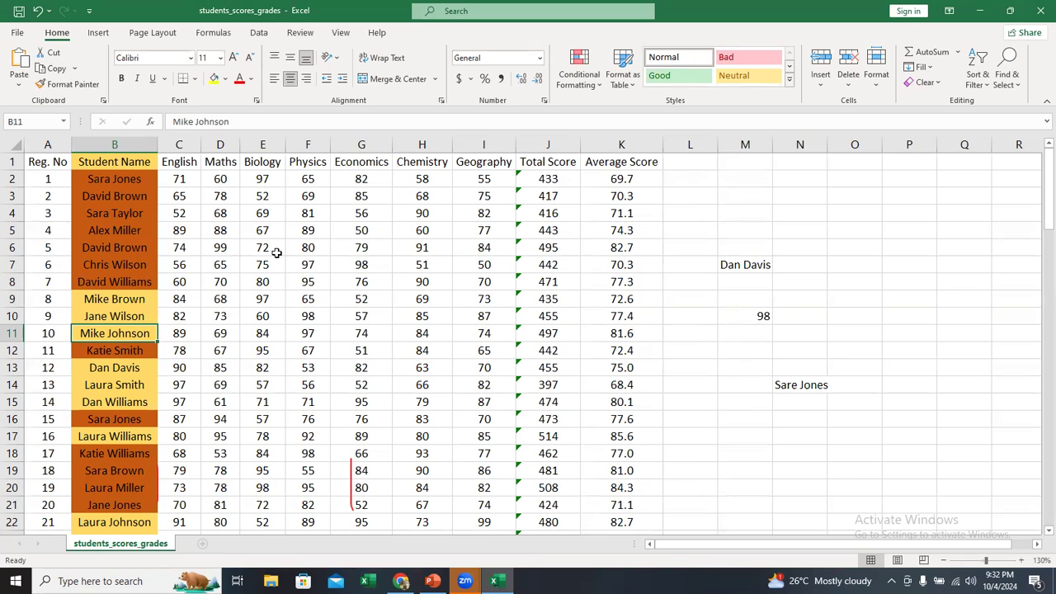
Step: Undo both the unique and the duplicate highlight rules on the Student Name column
key(ctrl+z)
key(ctrl+z)
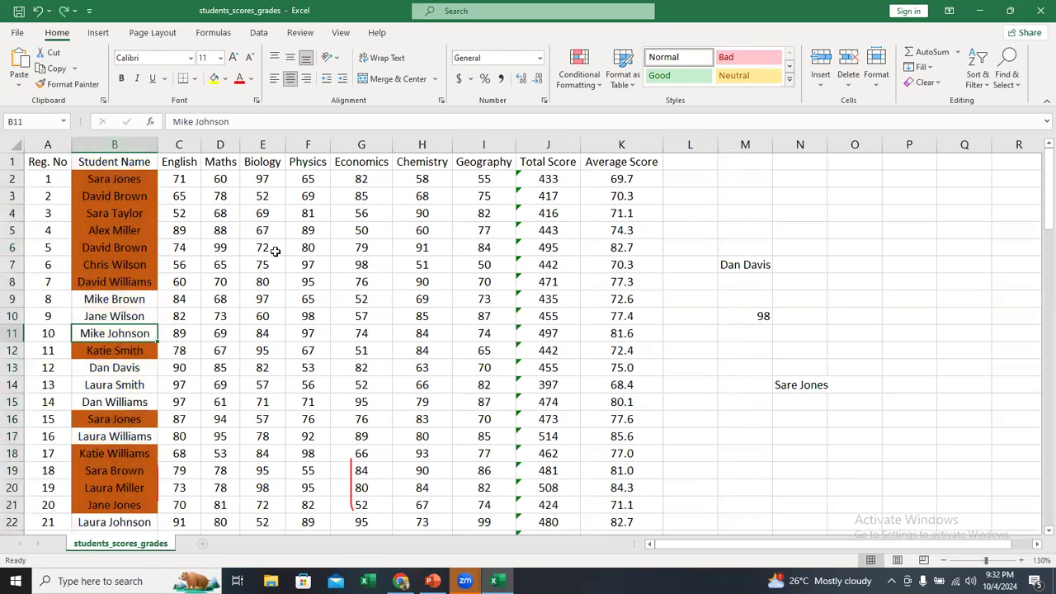
key(ctrl+z)
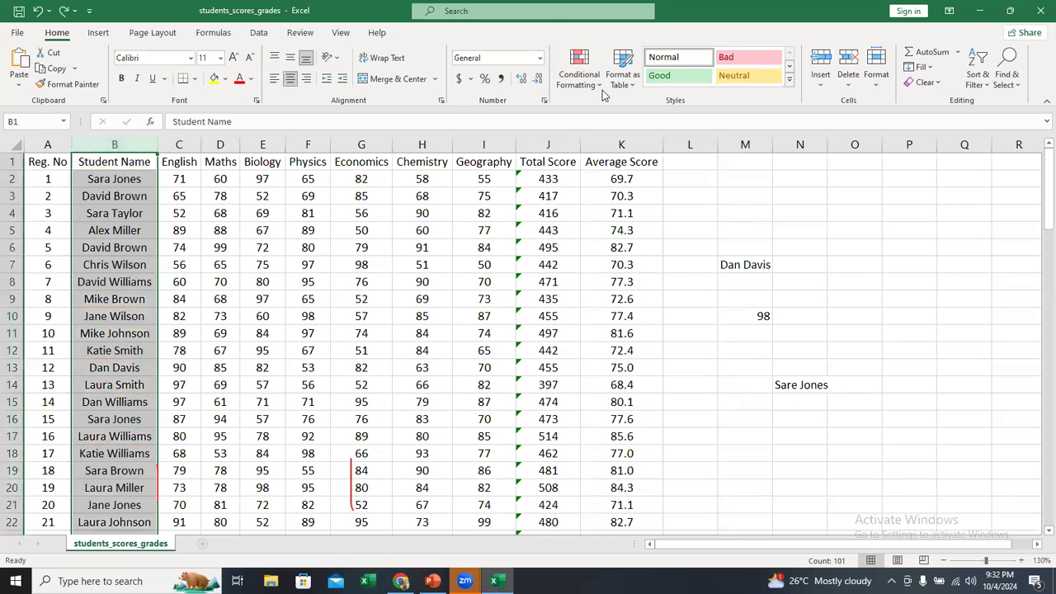
click(580, 73)
mouse_move(627, 114)
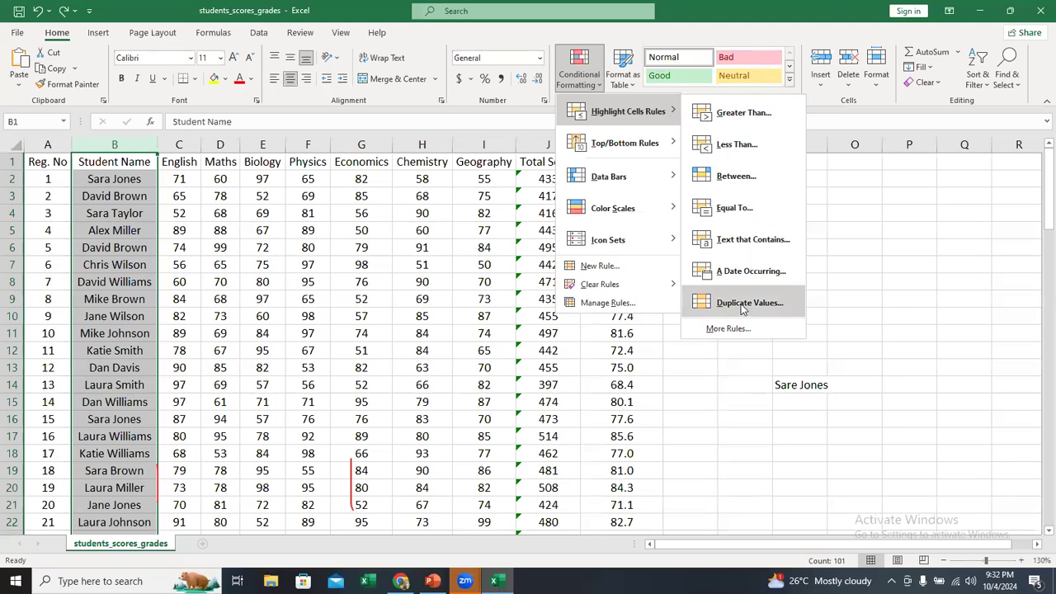
key(Escape)
key(Escape)
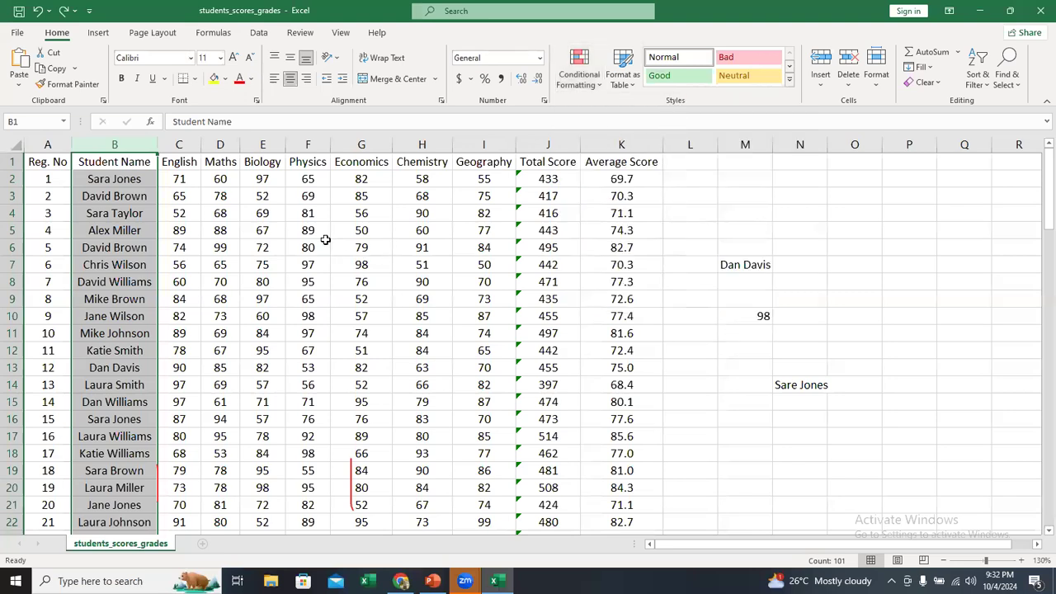
click(326, 241)
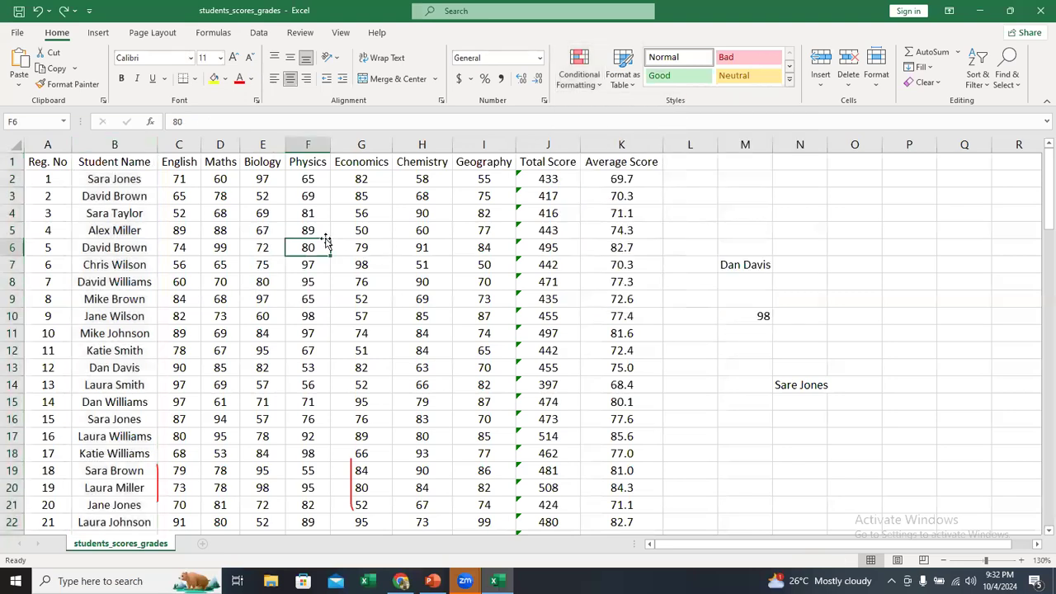
Step: Set up a Duplicate Values rule for the Student Name column with the Duplicate option and the Red Text format
click(117, 145)
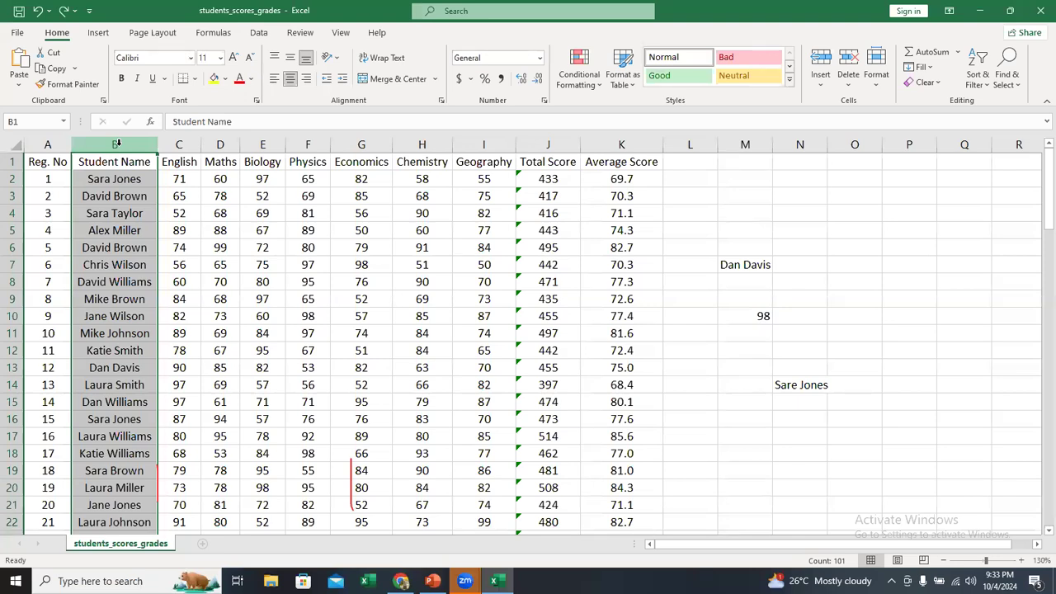
click(590, 89)
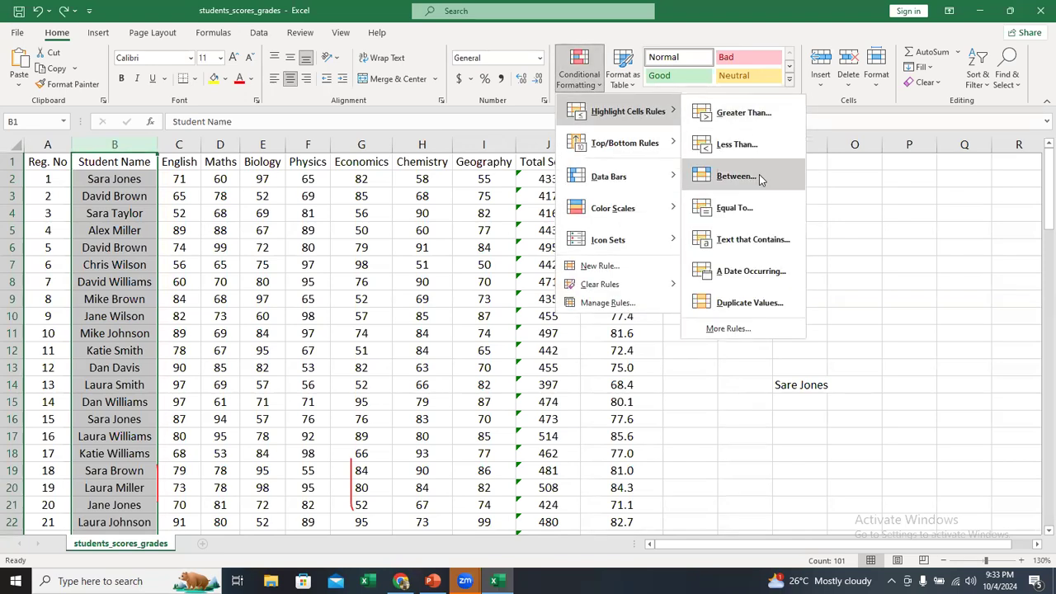
click(743, 305)
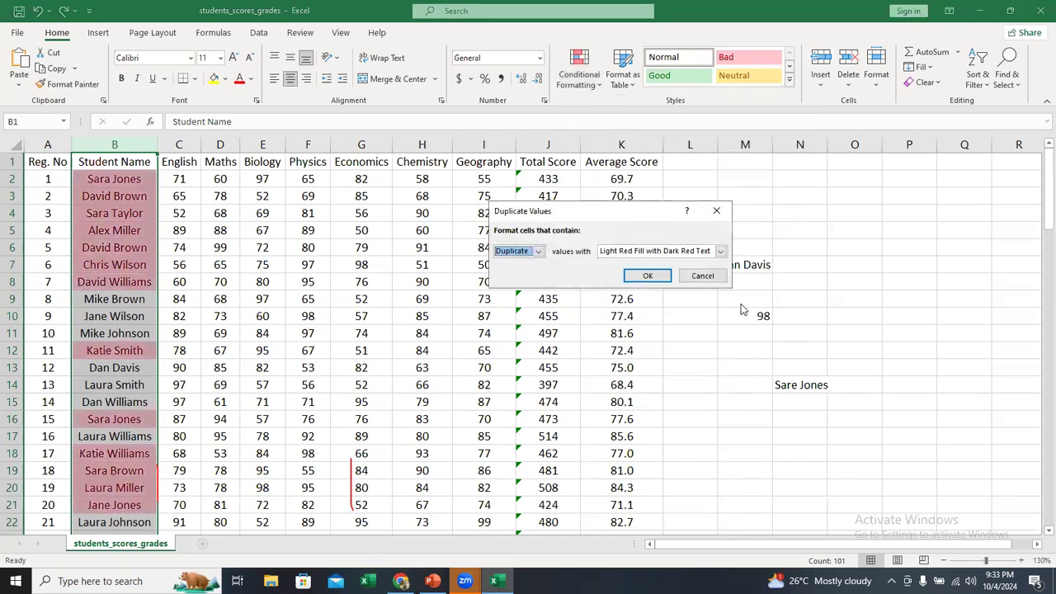
click(539, 252)
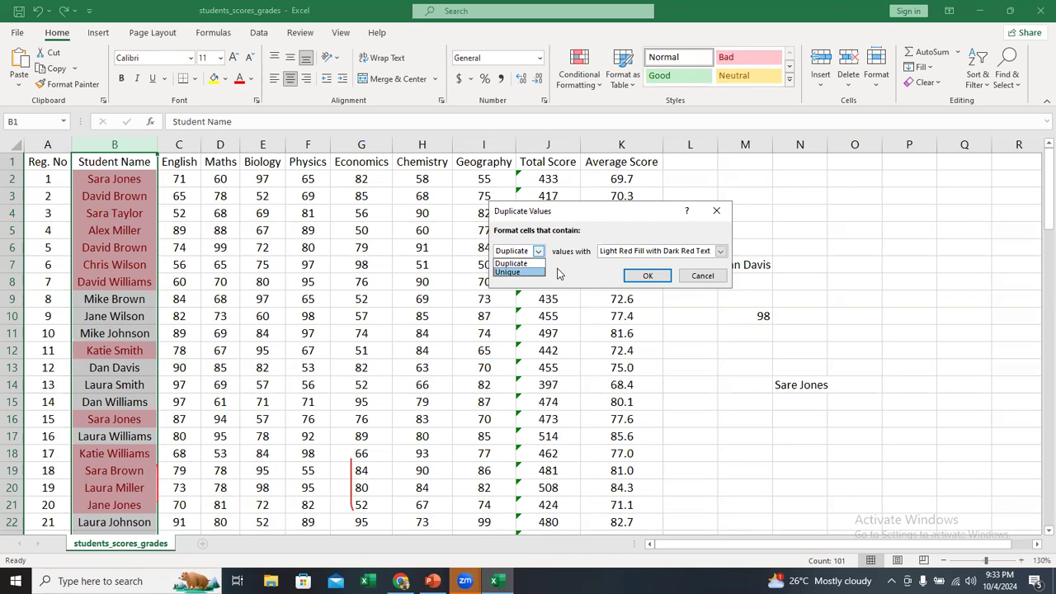
click(519, 263)
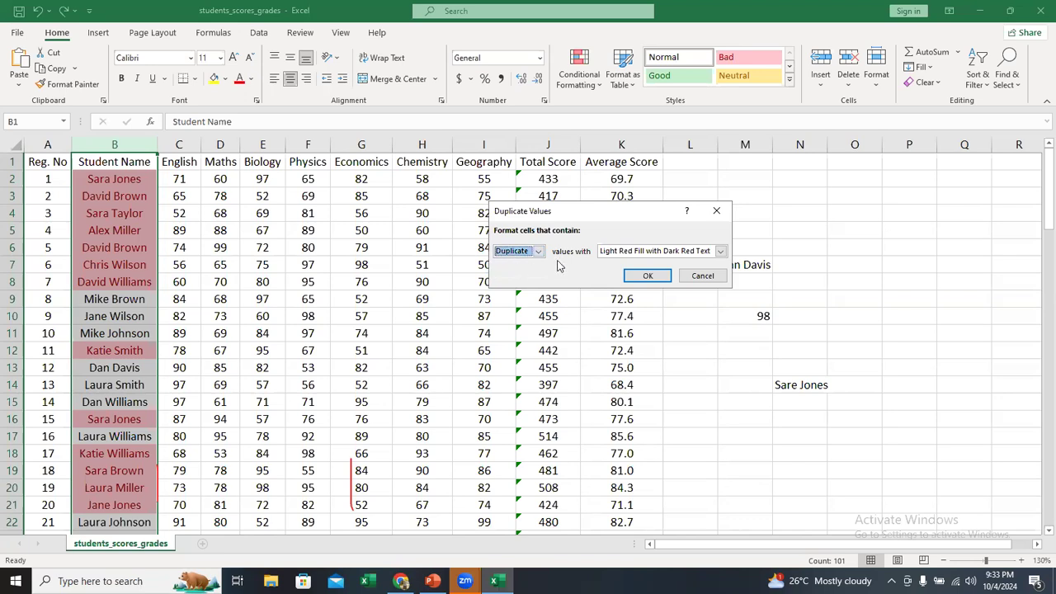
click(721, 251)
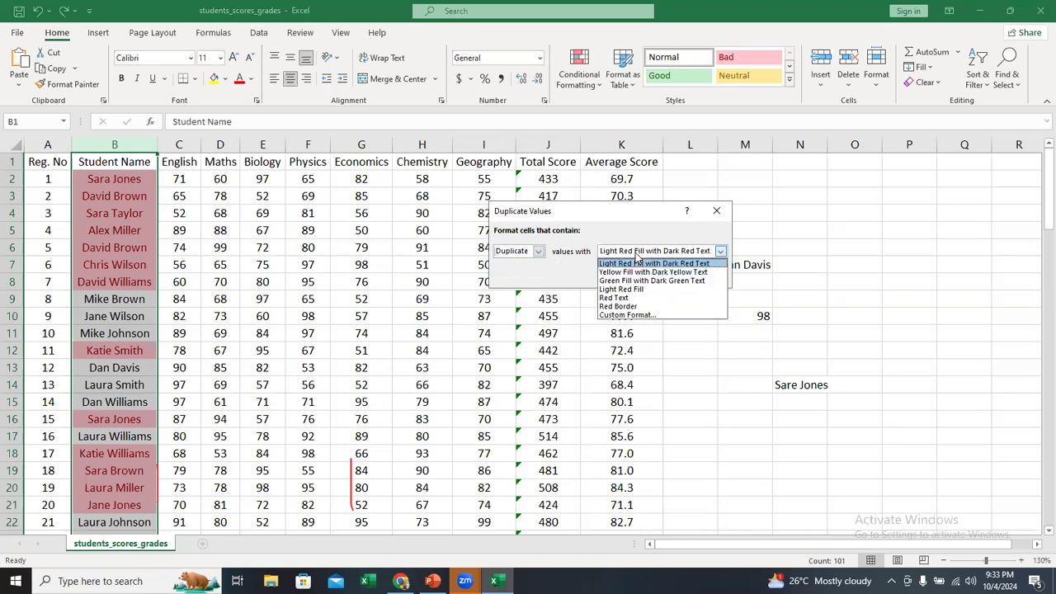
click(638, 298)
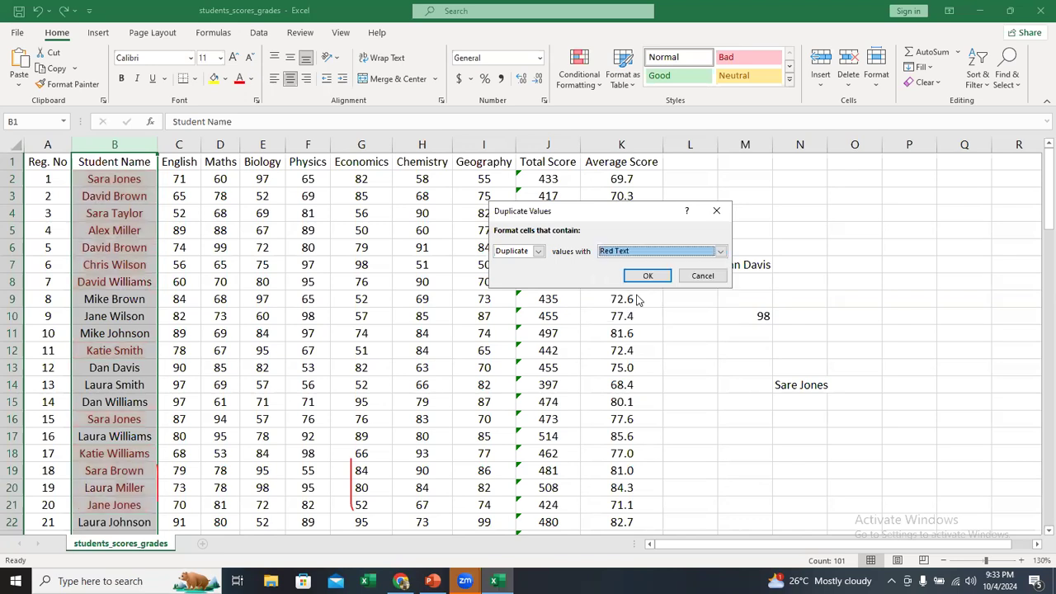
Step: Switch the rule to Unique values and give it a custom blue fill
click(539, 254)
click(511, 270)
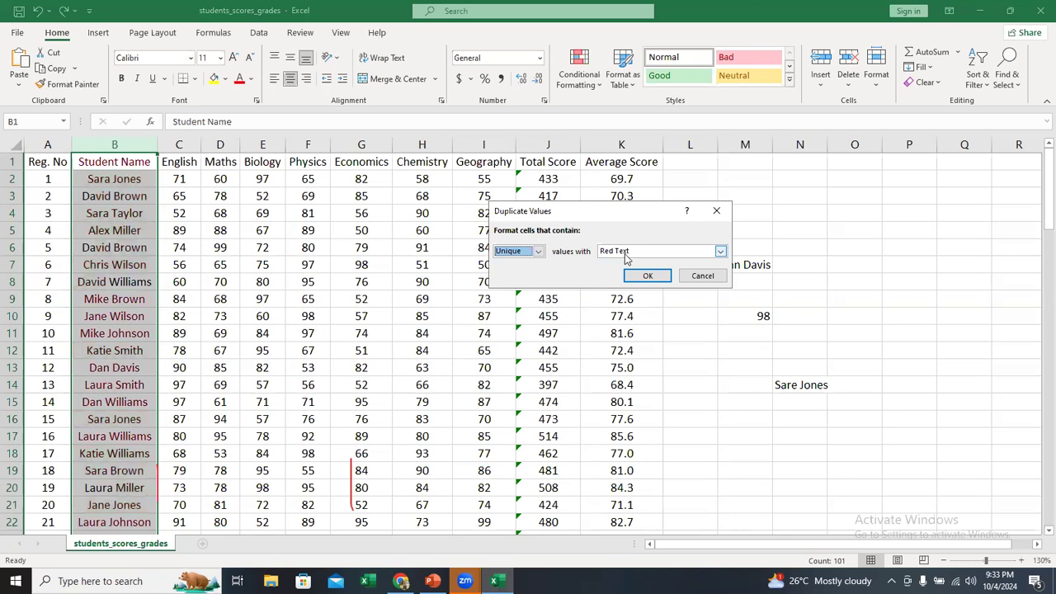
click(721, 250)
click(640, 315)
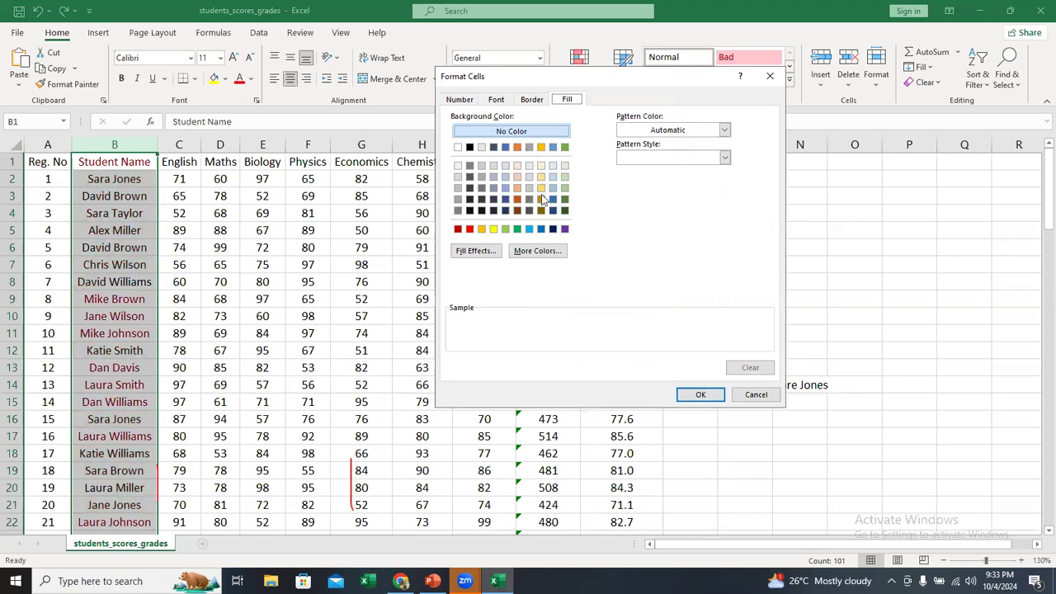
click(554, 198)
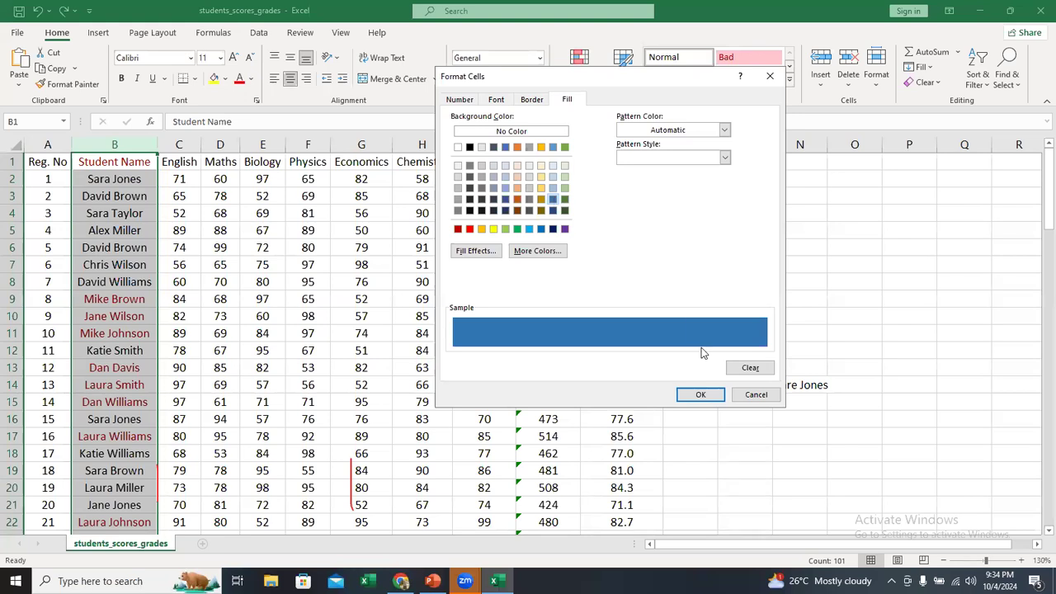
click(705, 395)
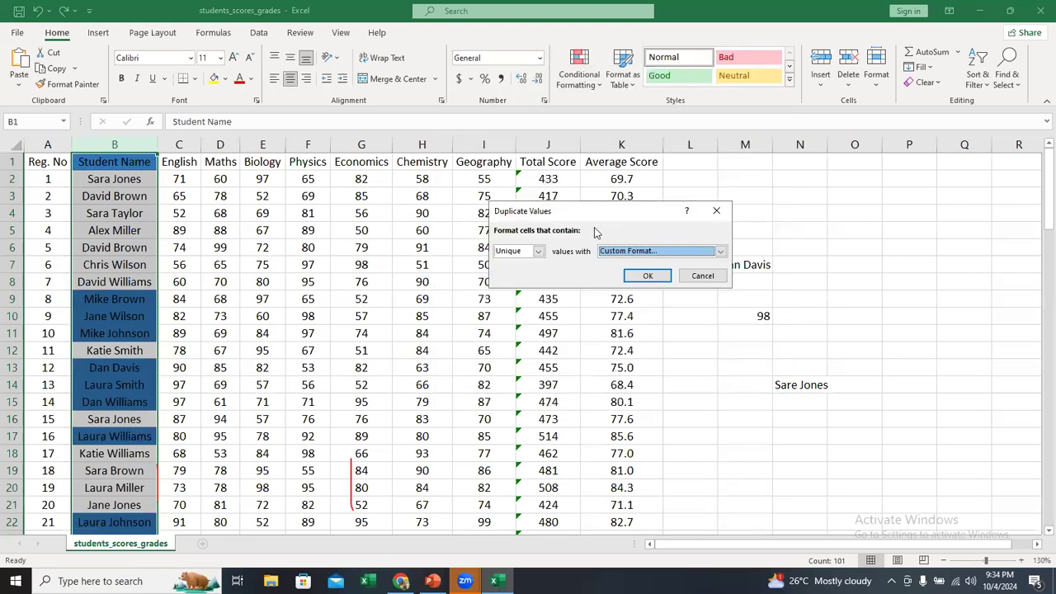
Step: Preview the blue fill on Duplicate values, return the rule to Unique, and apply it to the Student Name column
click(537, 251)
click(520, 263)
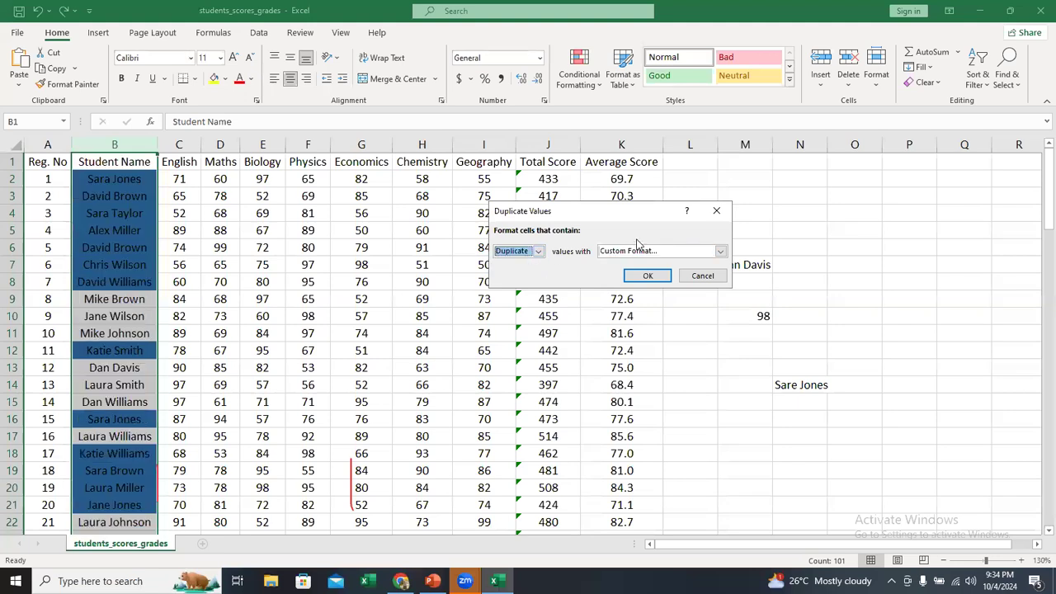
click(537, 250)
click(528, 275)
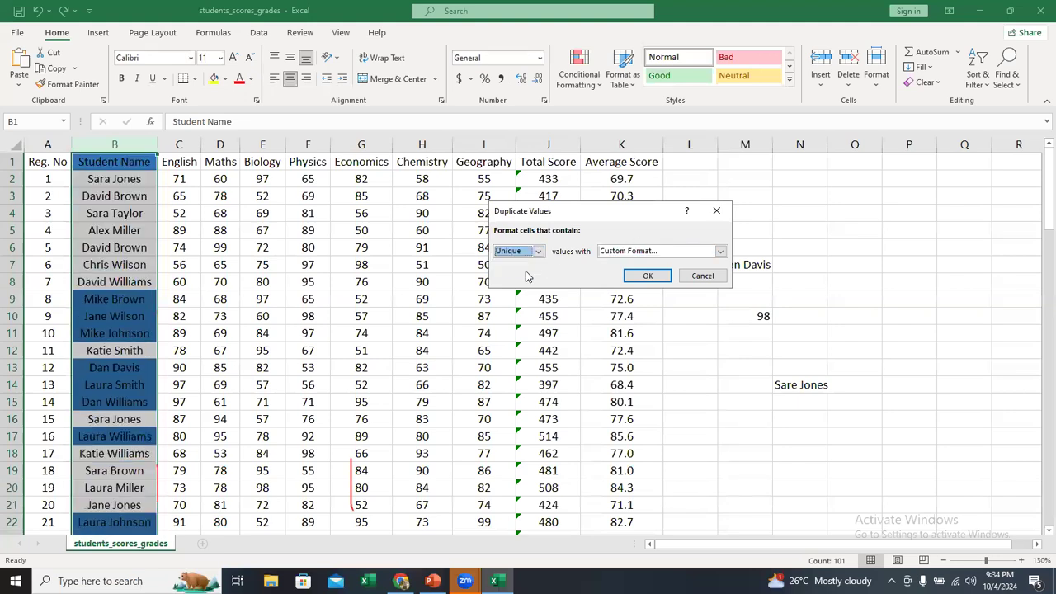
click(648, 276)
double_click(369, 299)
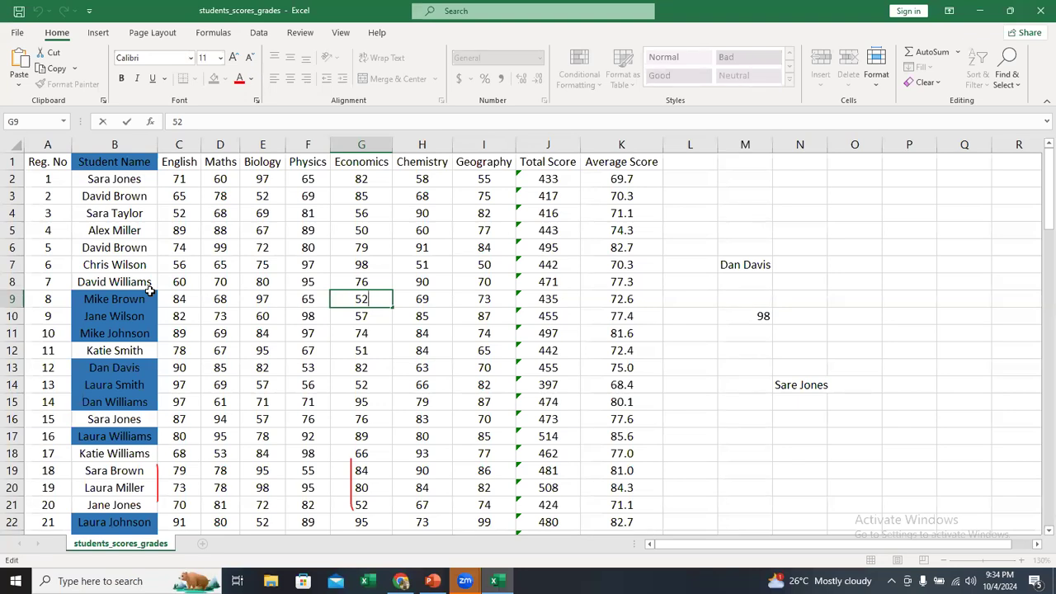
Step: Apply a Duplicate Values rule with a custom red fill to the Student Name column
click(130, 145)
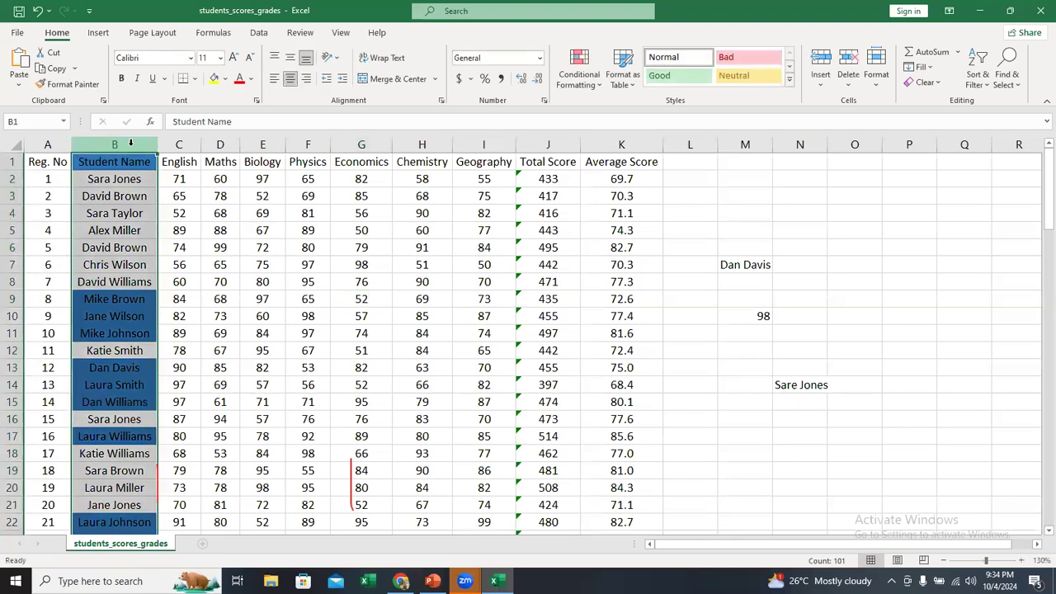
click(592, 86)
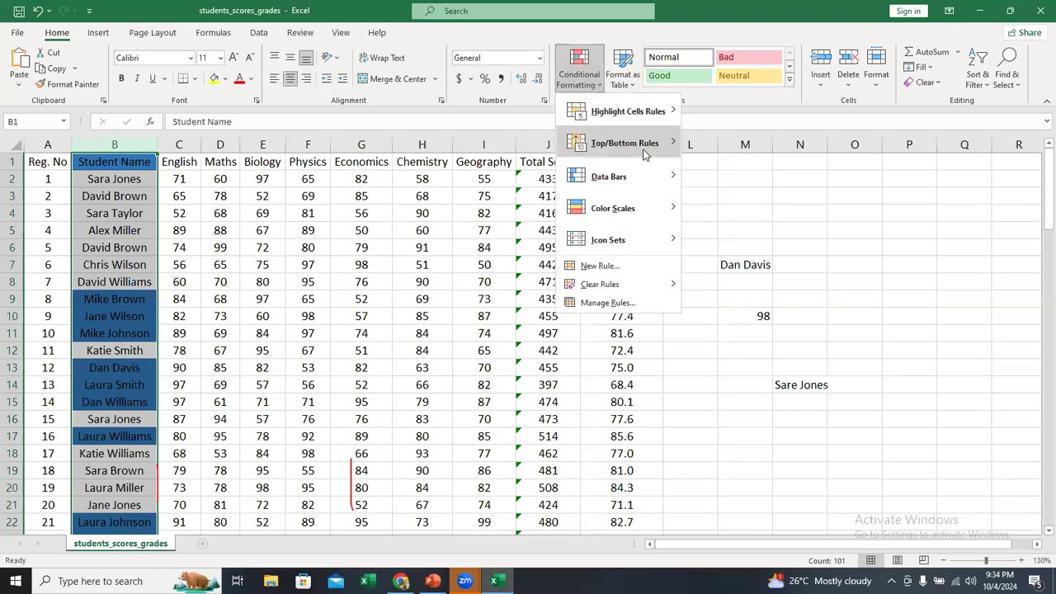
mouse_move(660, 112)
click(763, 300)
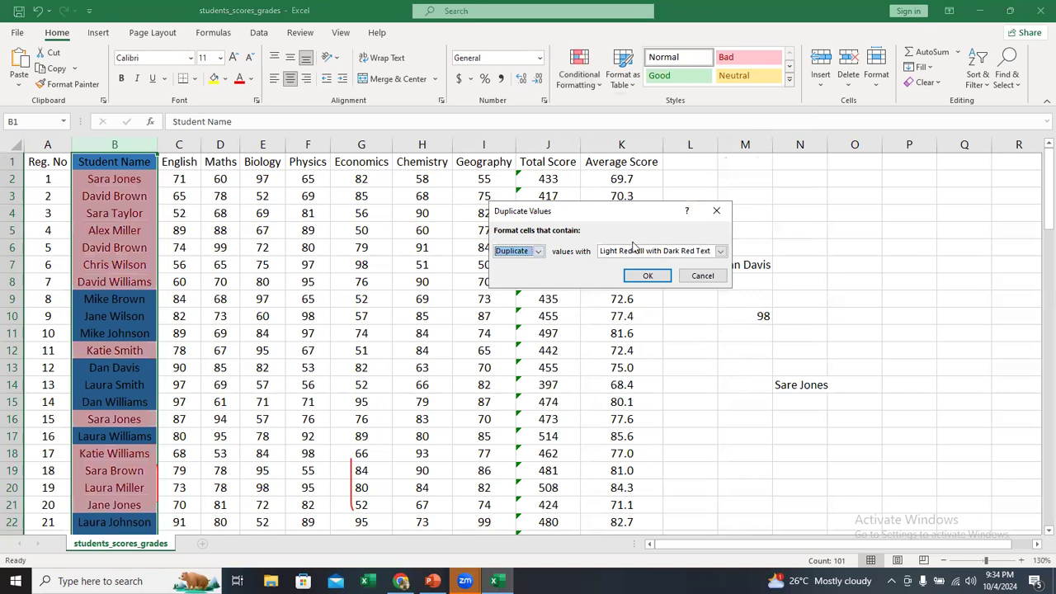
click(637, 251)
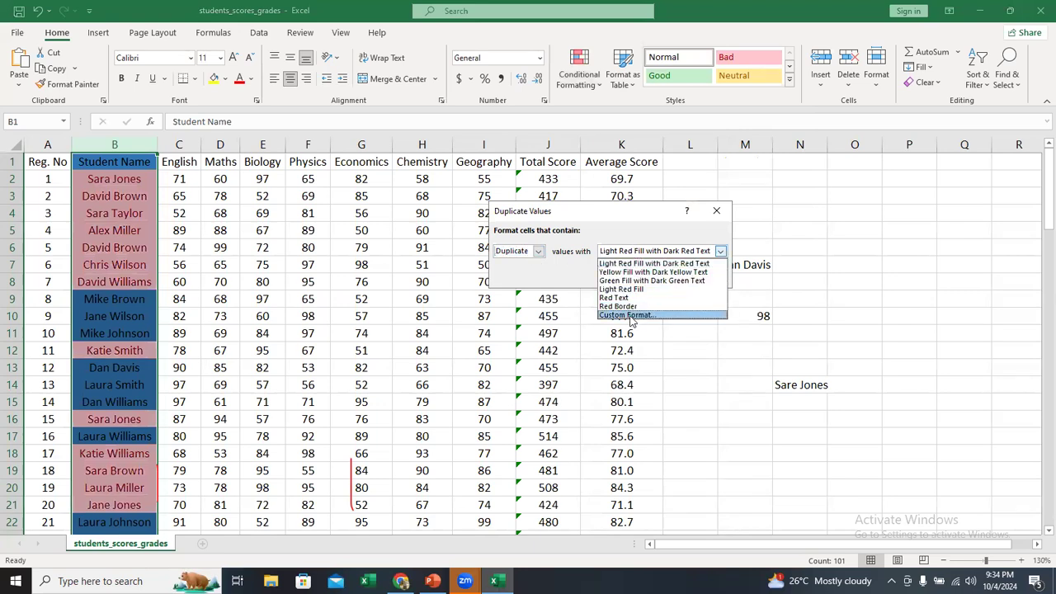
click(631, 315)
click(468, 229)
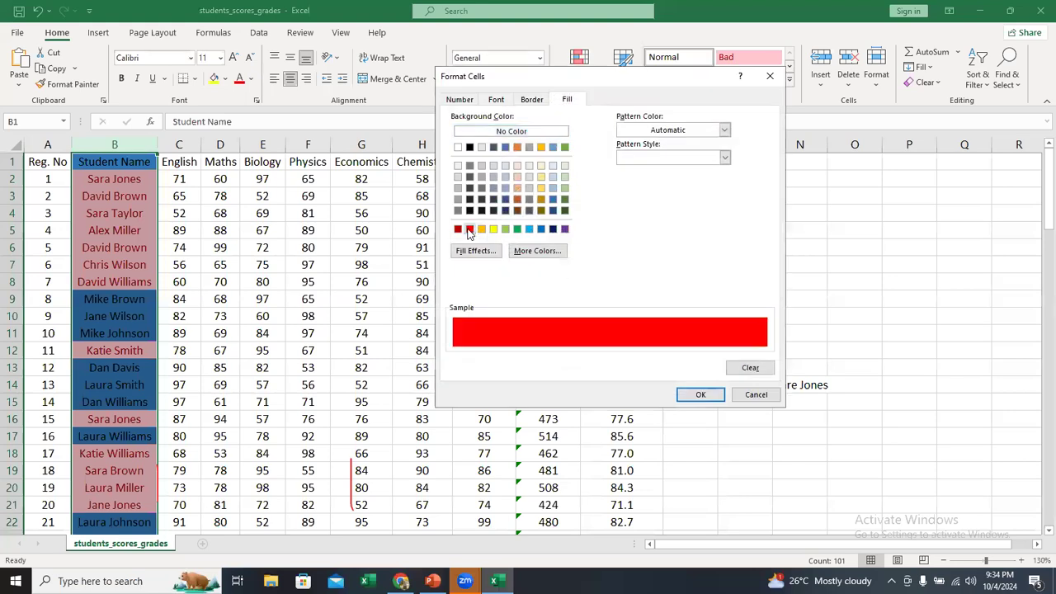
click(698, 393)
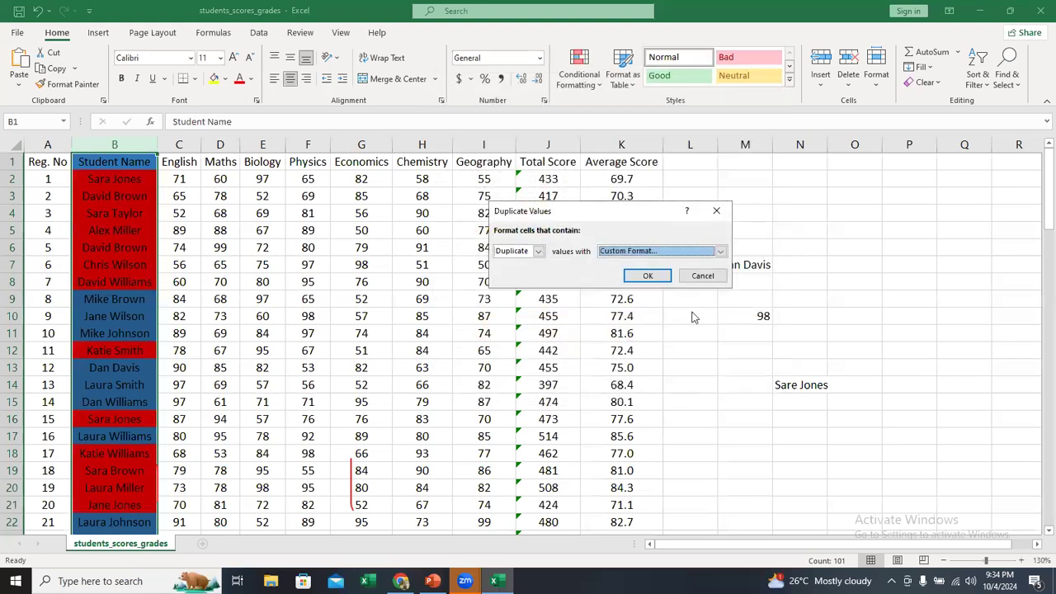
click(647, 275)
click(262, 316)
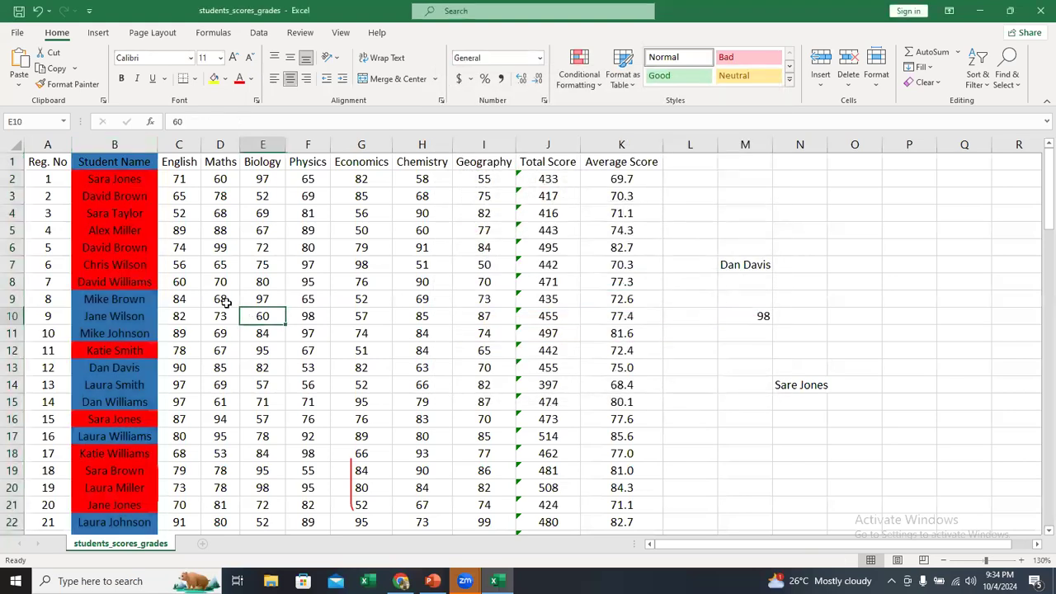
Step: Switch to PowerPoint to review the slide on conditional formatting techniques, then return to the student scores workbook in Excel
click(115, 145)
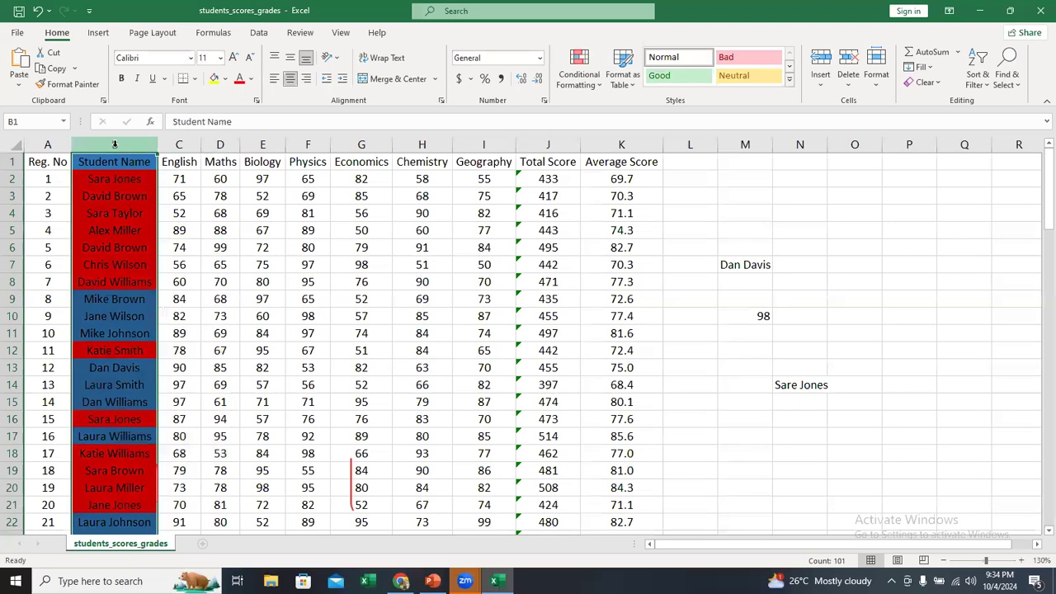
click(577, 70)
mouse_move(627, 113)
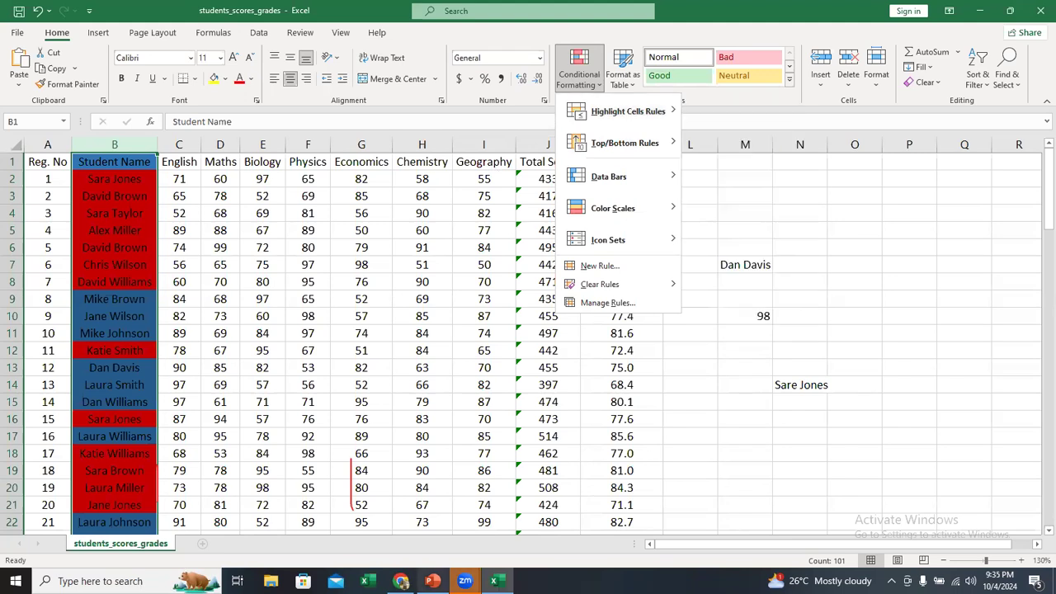
click(432, 581)
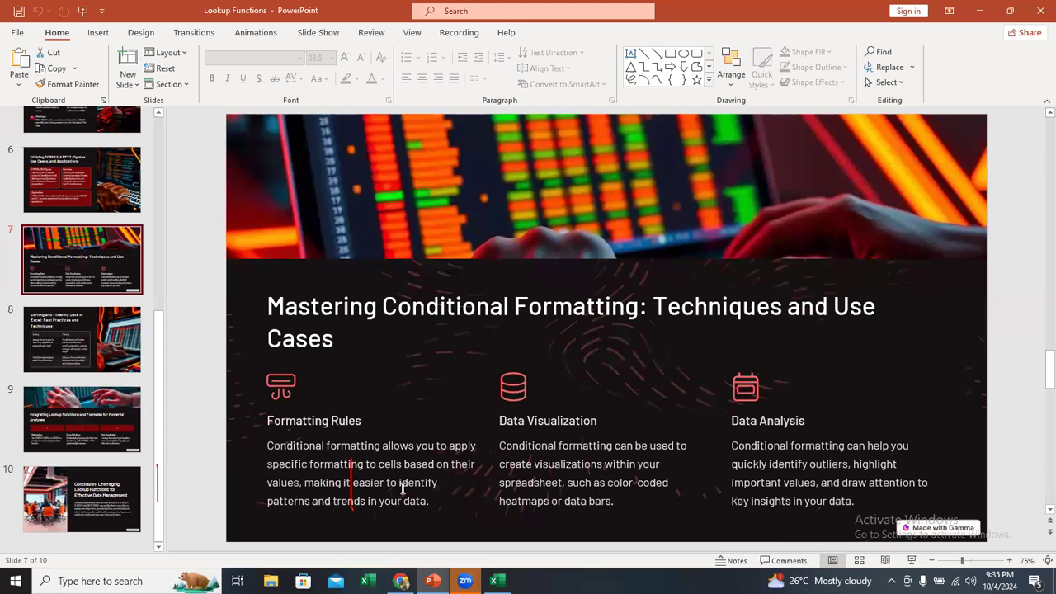
click(497, 581)
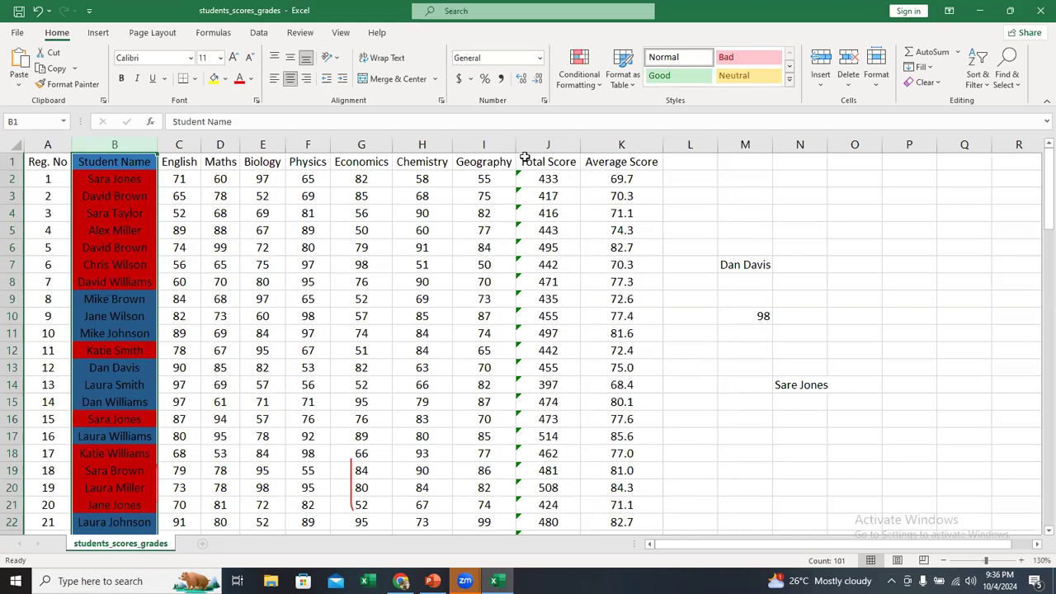
Step: Clear the conditional formatting rules from the entire sheet
click(587, 86)
mouse_move(606, 113)
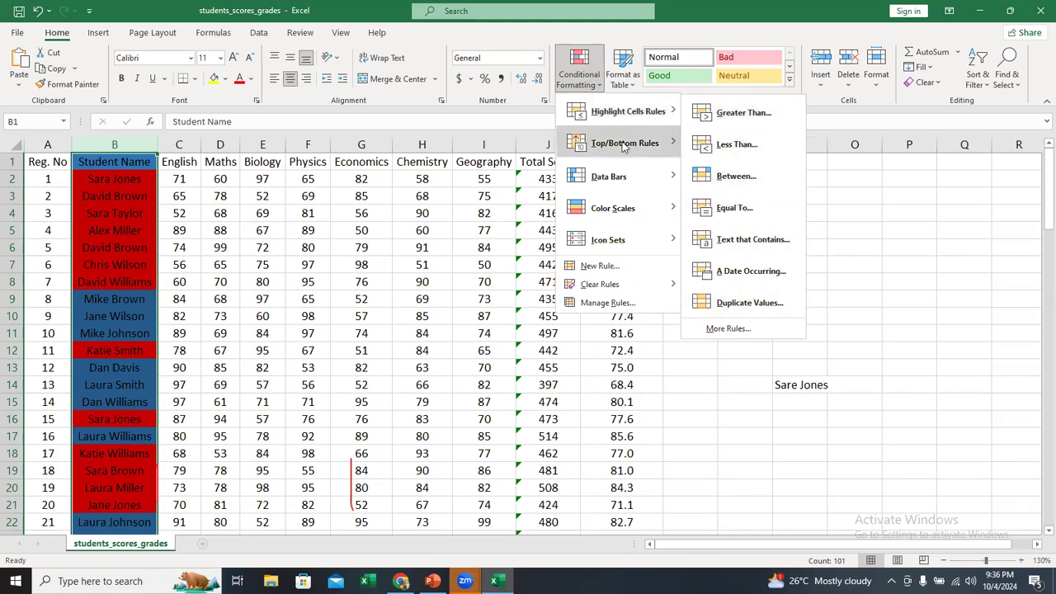
mouse_move(604, 147)
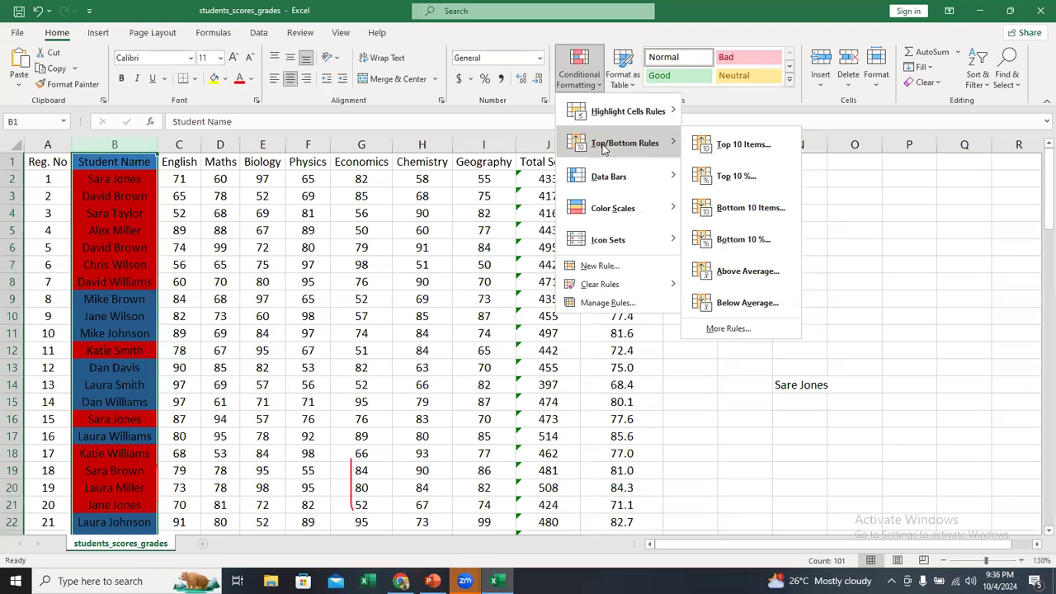
click(628, 112)
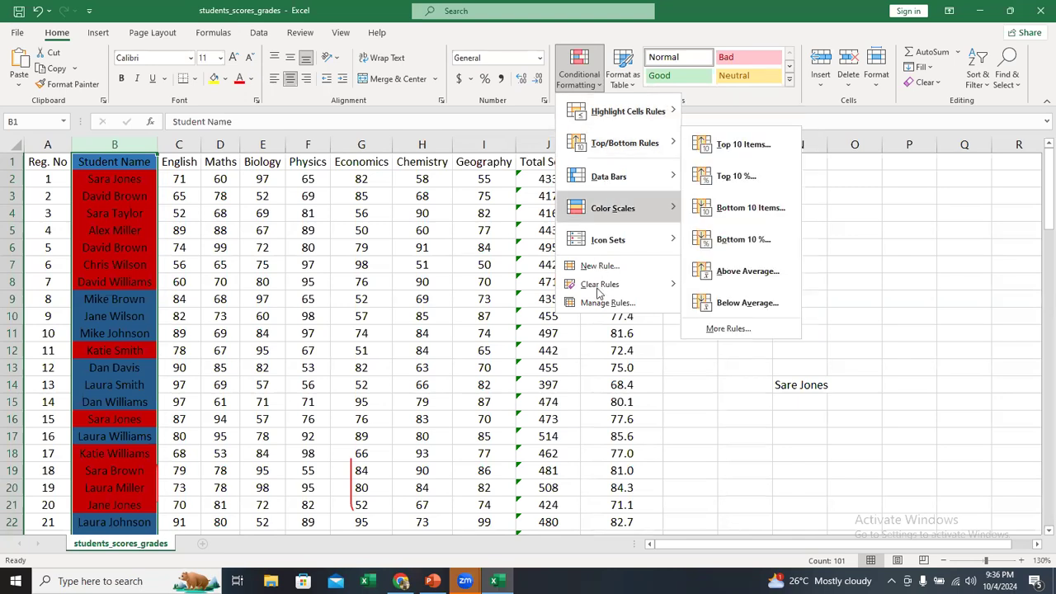
mouse_move(599, 293)
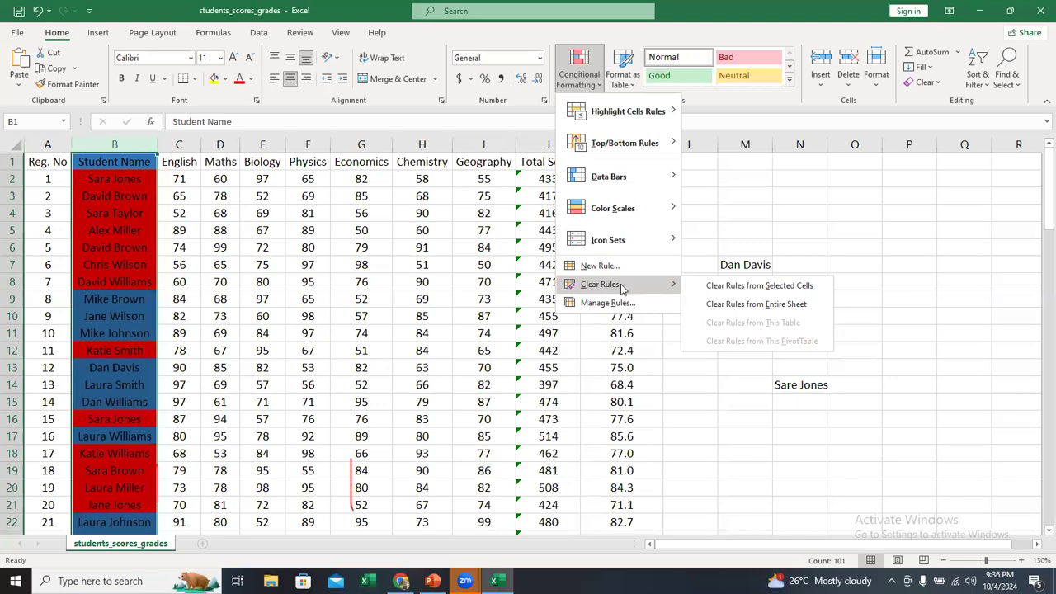
click(750, 304)
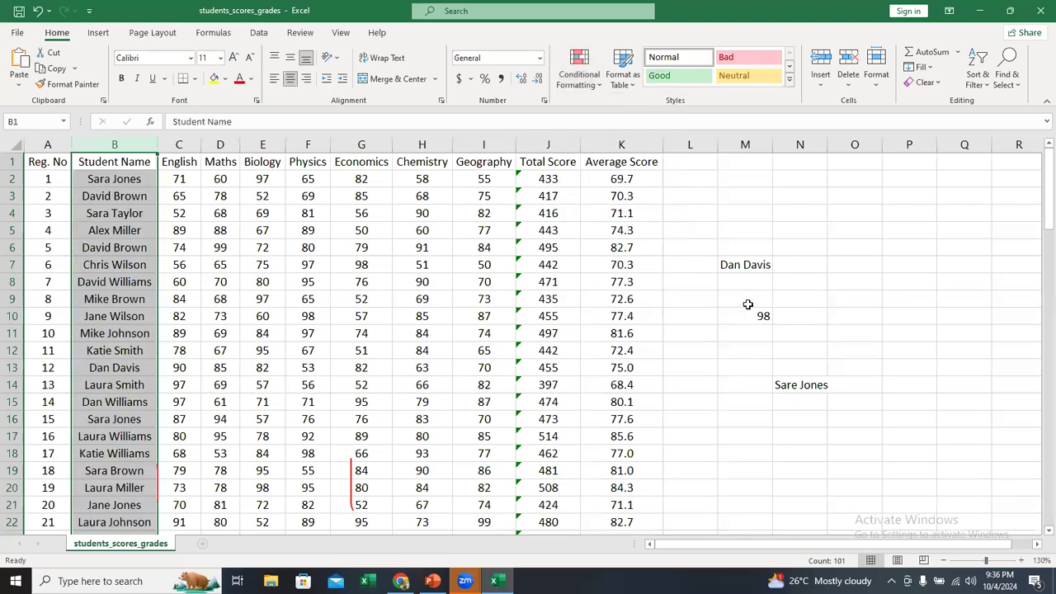
click(549, 265)
scroll(515, 253, down, 15)
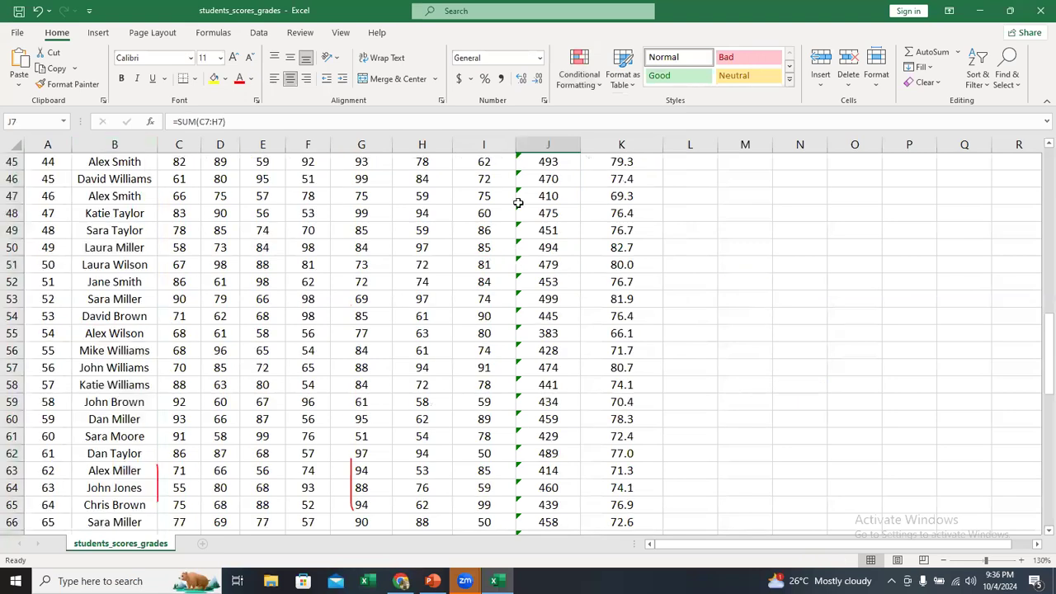
scroll(518, 203, up, 15)
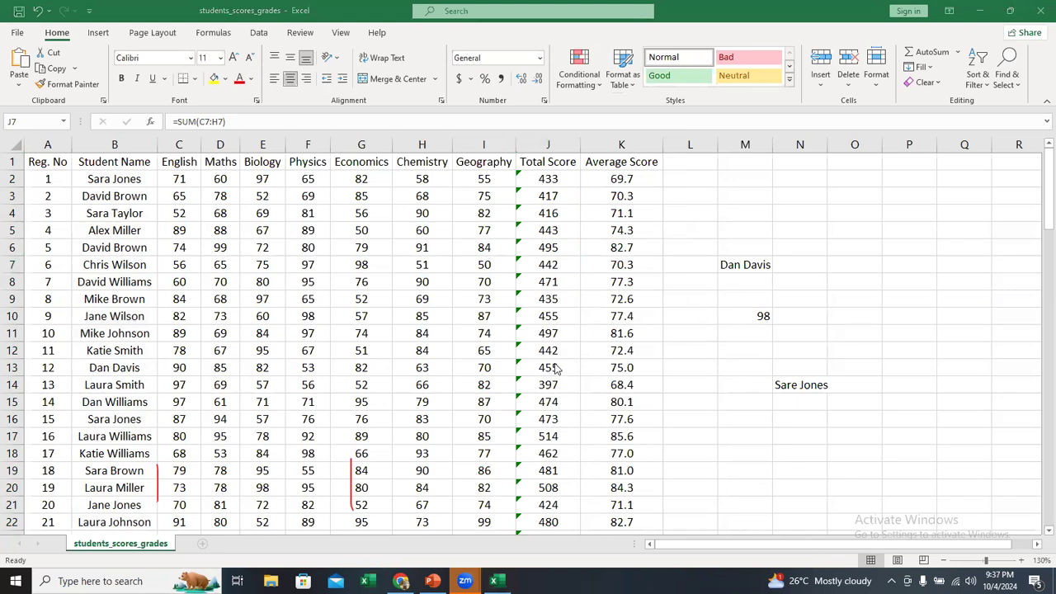
click(579, 76)
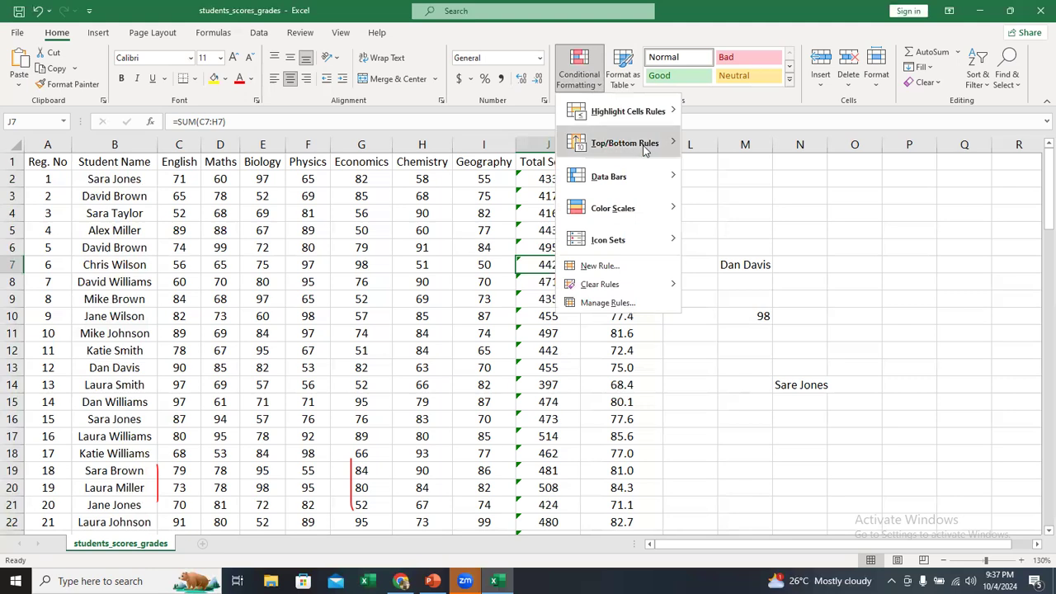
mouse_move(645, 149)
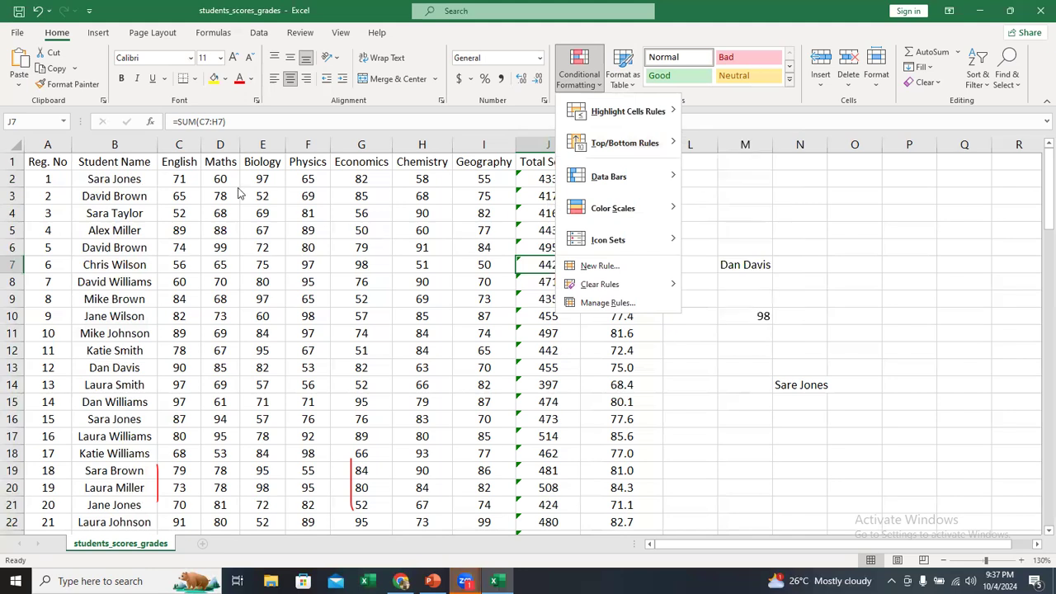
click(135, 179)
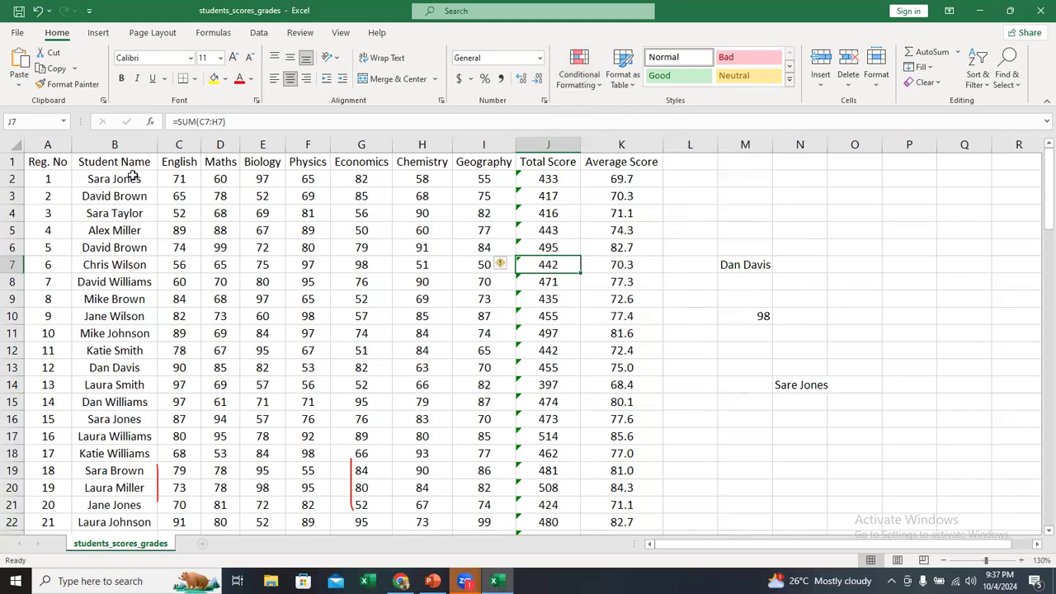
Step: Start a Top 10 Items conditional formatting rule for the Average Score column
click(653, 141)
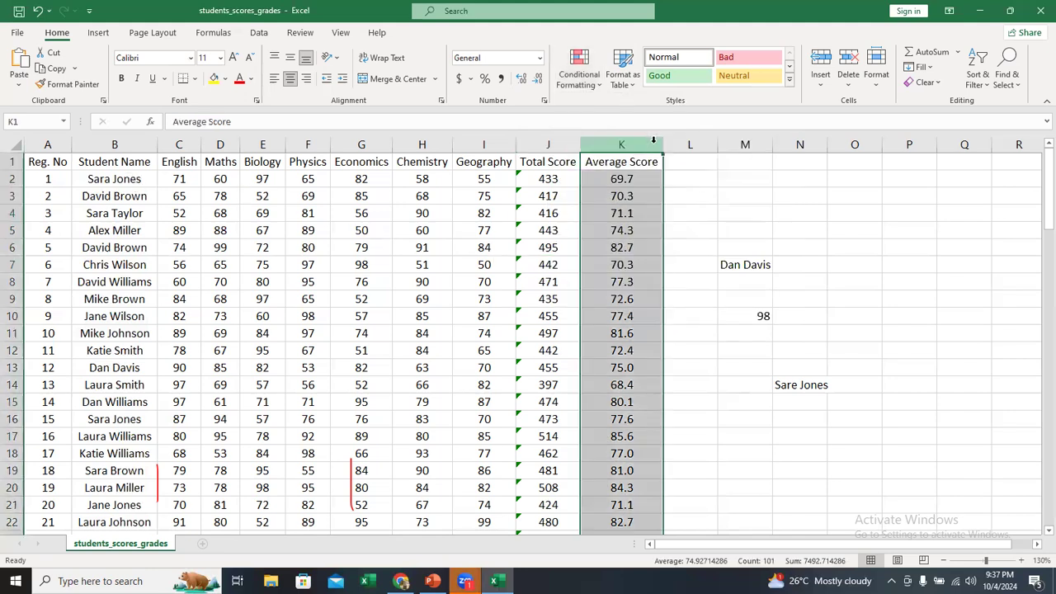
click(577, 91)
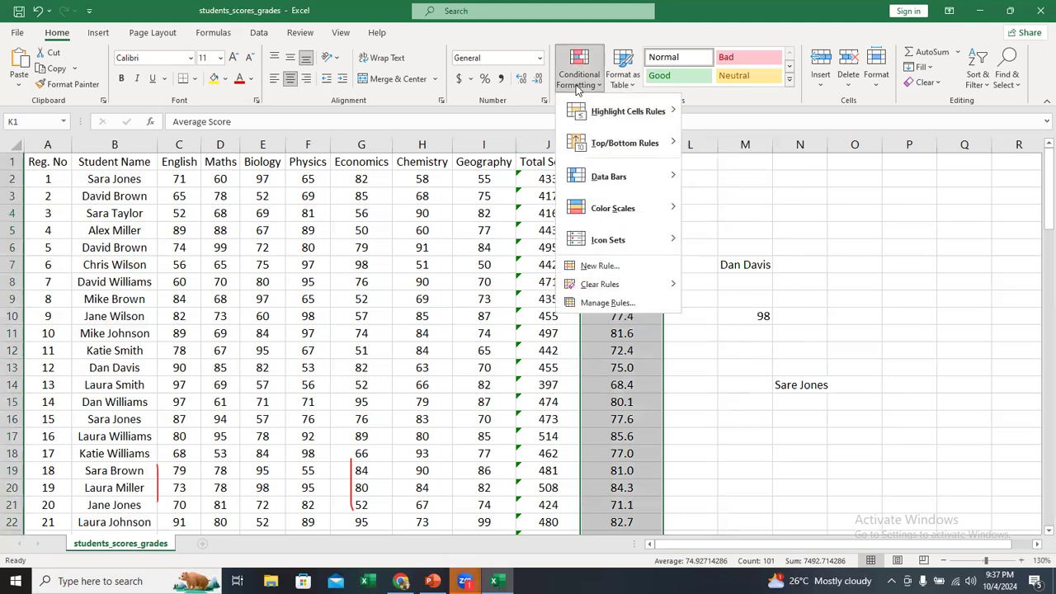
mouse_move(641, 149)
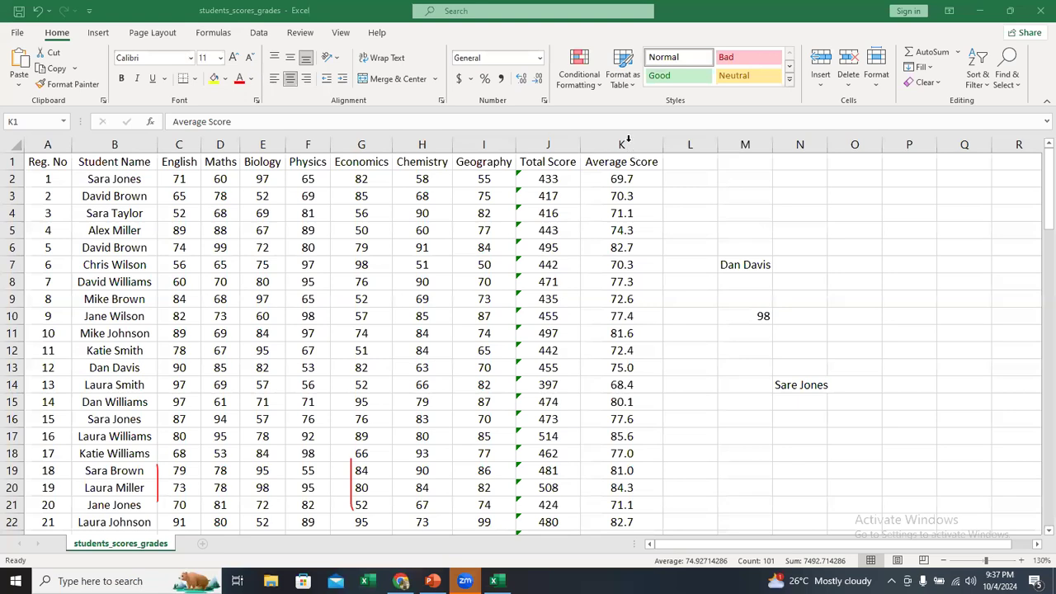
click(629, 143)
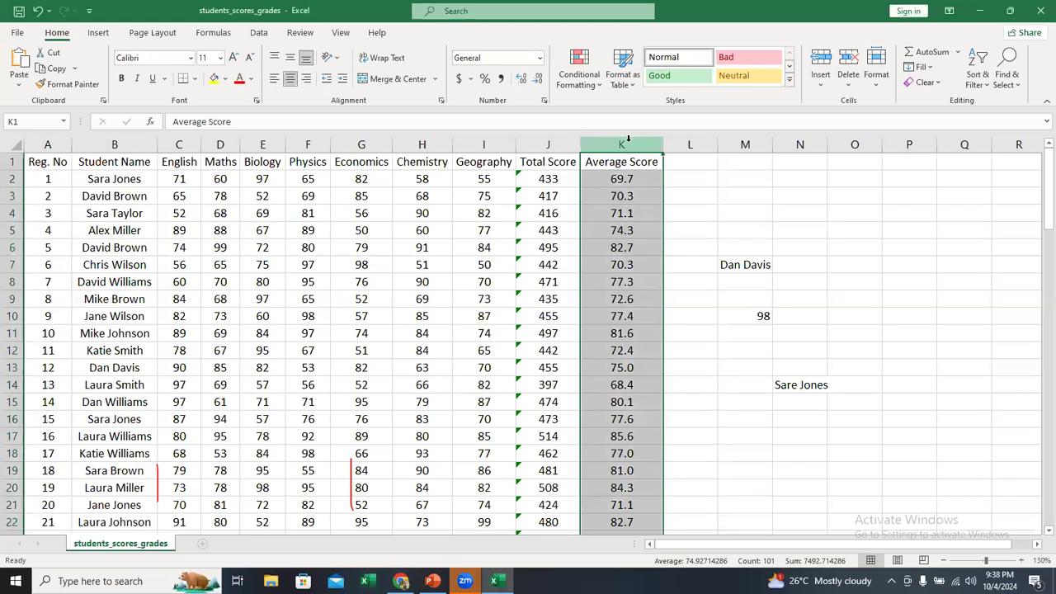
click(590, 86)
mouse_move(637, 149)
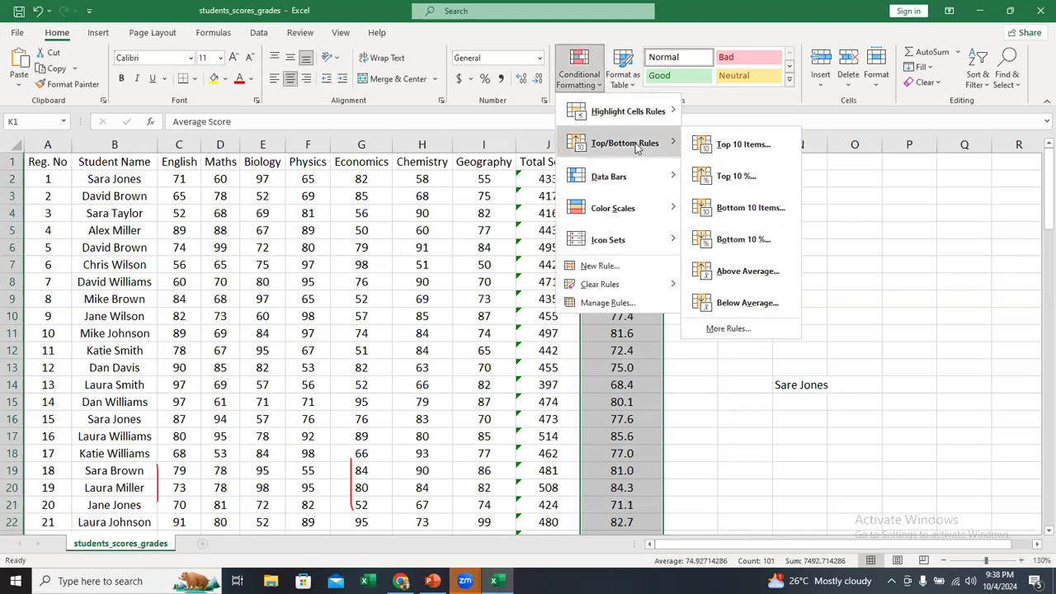
click(742, 144)
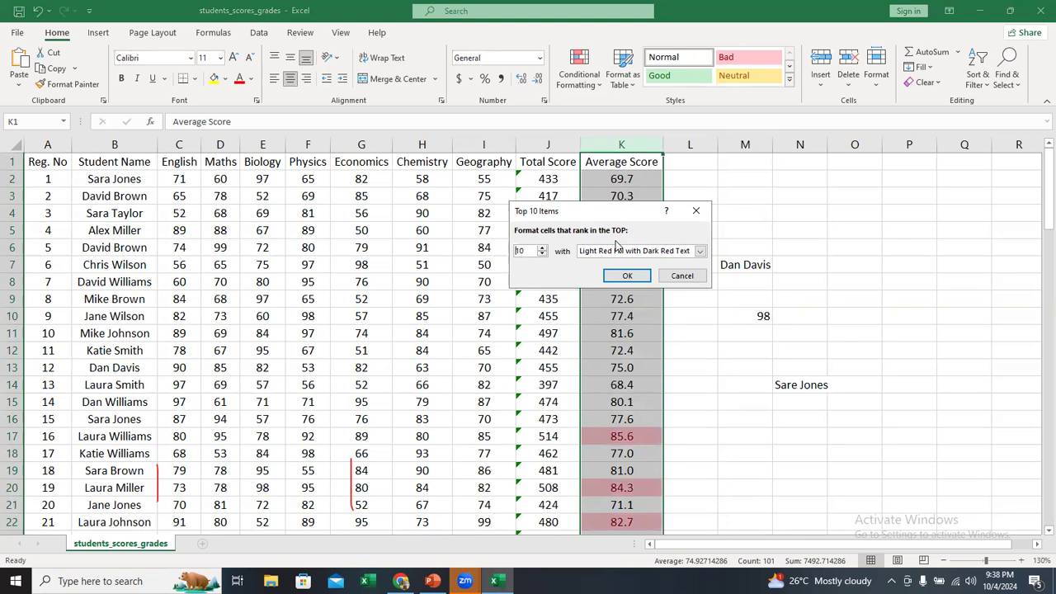
Step: Preview the top-items rule with the rank count lowered to 5 and raised to 12
click(542, 254)
click(541, 256)
click(541, 255)
click(541, 251)
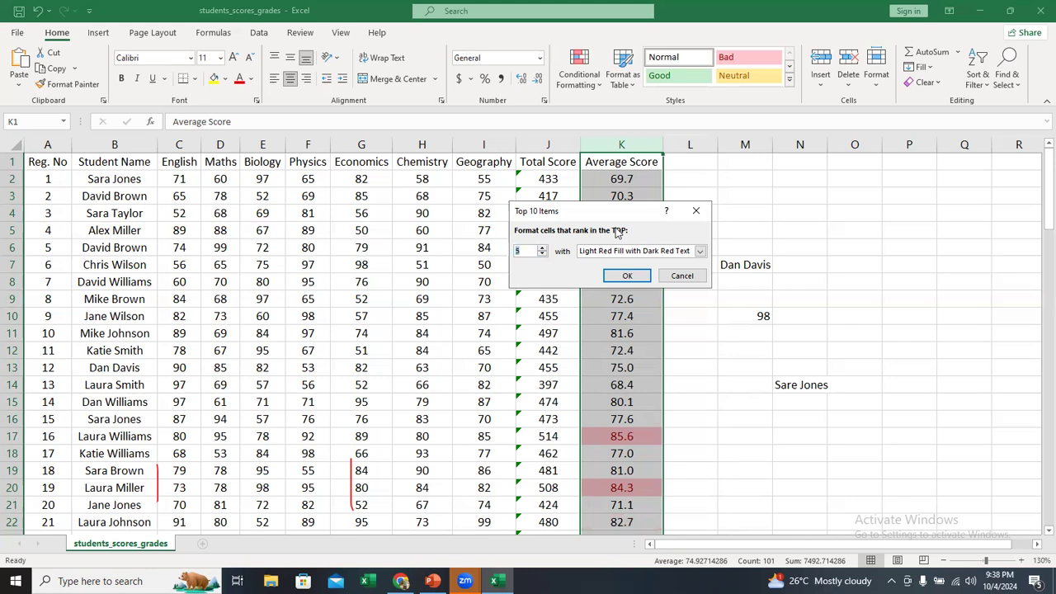
click(542, 250)
click(541, 249)
click(542, 249)
click(542, 249)
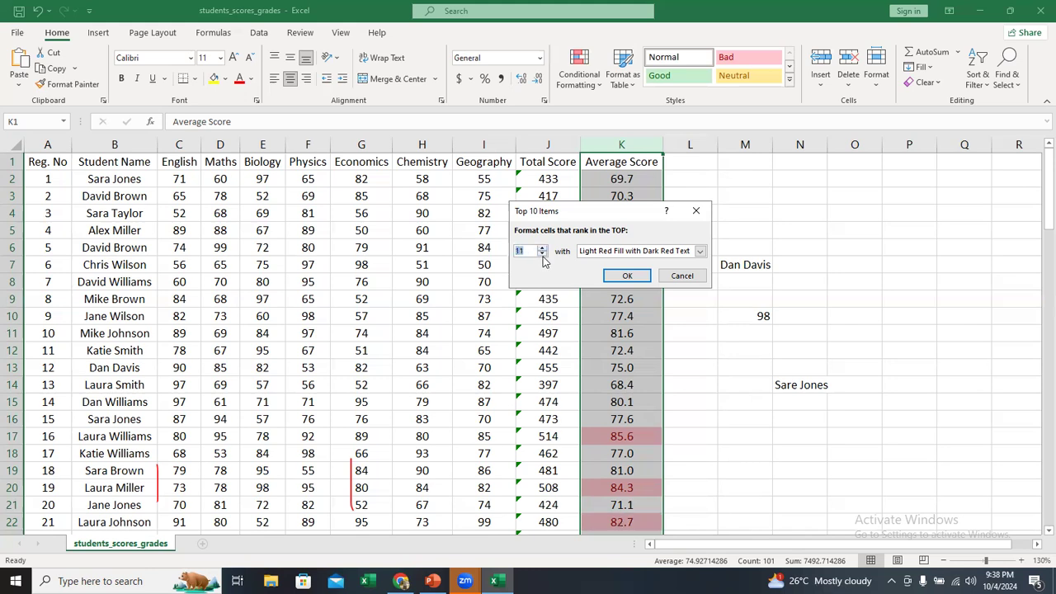
click(541, 250)
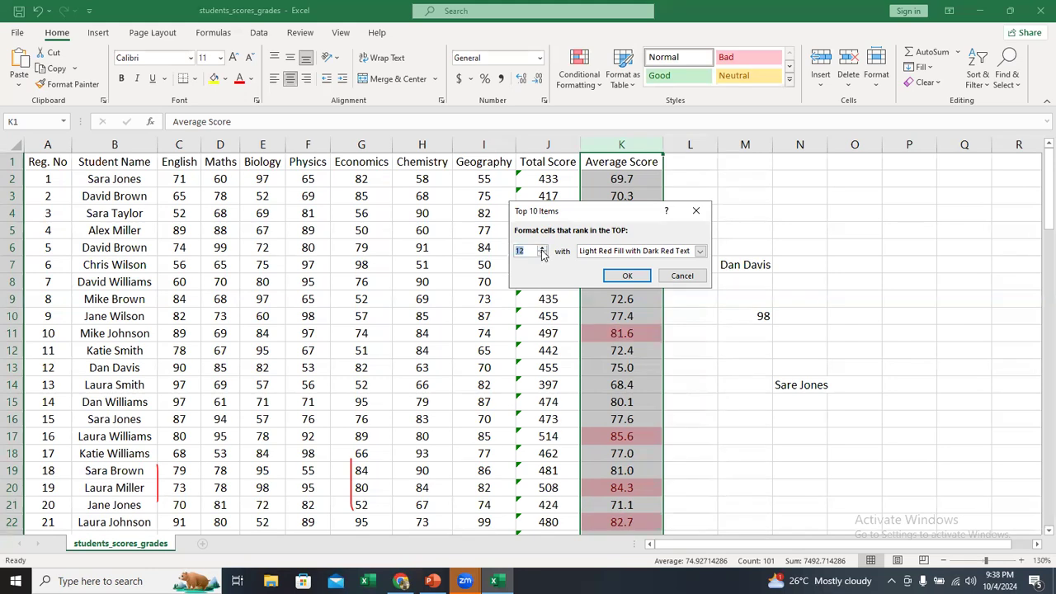
Step: Set the rule to the top 5 items with a custom dark blue fill and apply it to the Average Score column
text(5)
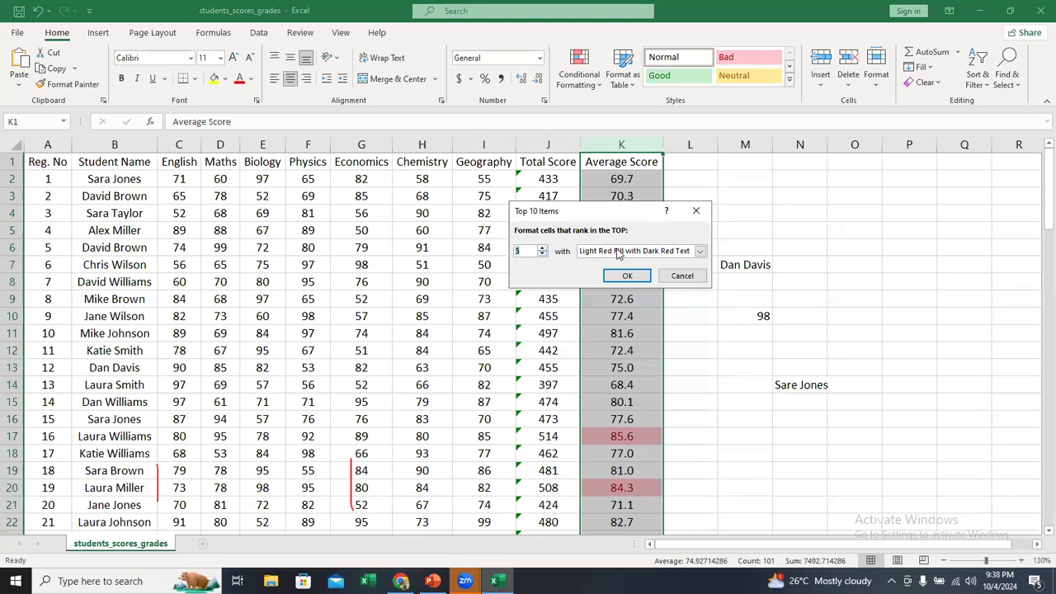
click(633, 251)
click(612, 316)
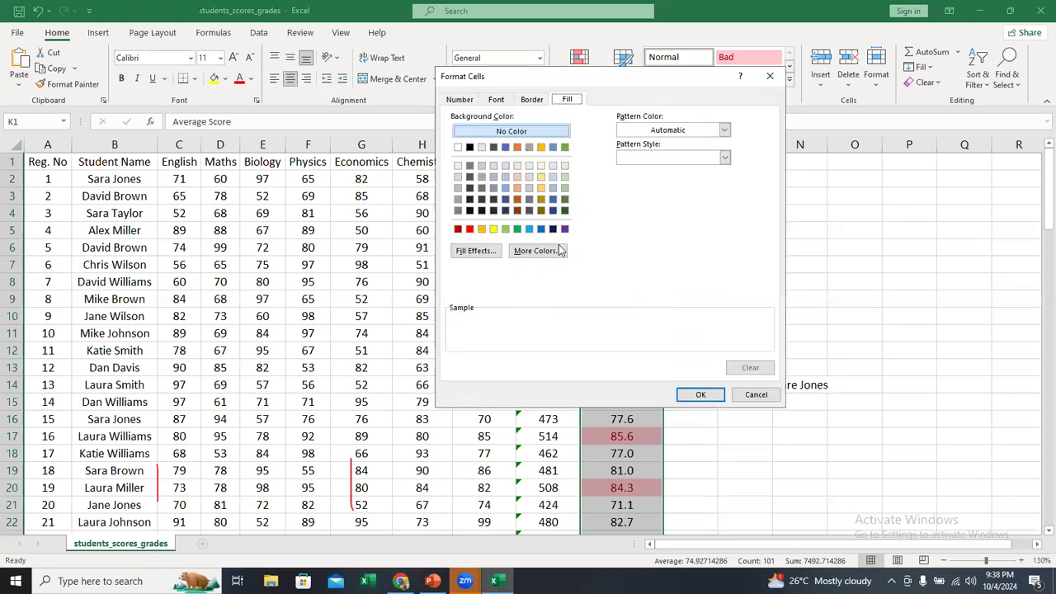
click(553, 229)
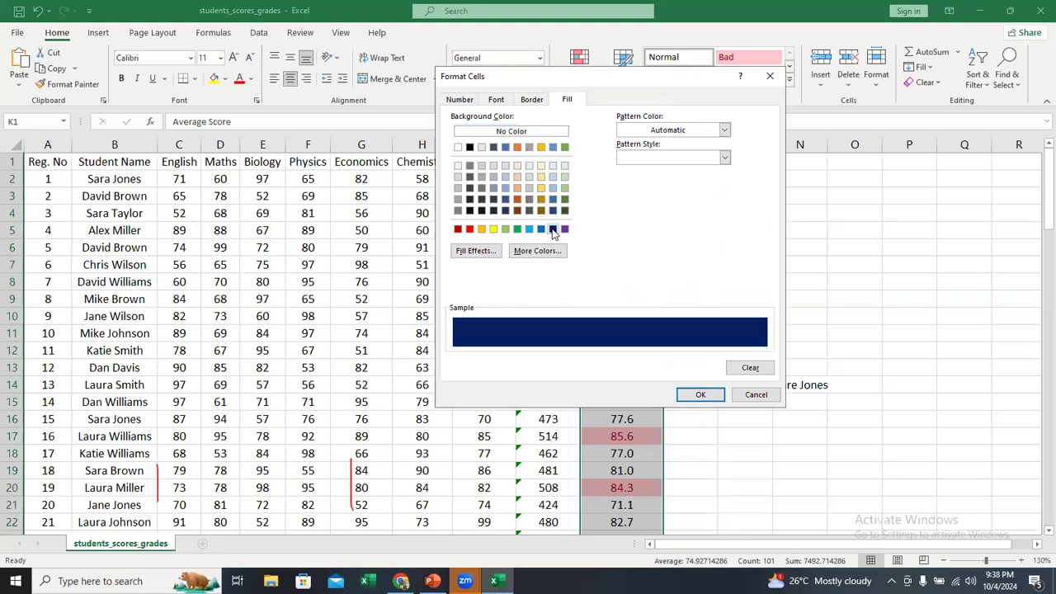
click(700, 395)
click(627, 277)
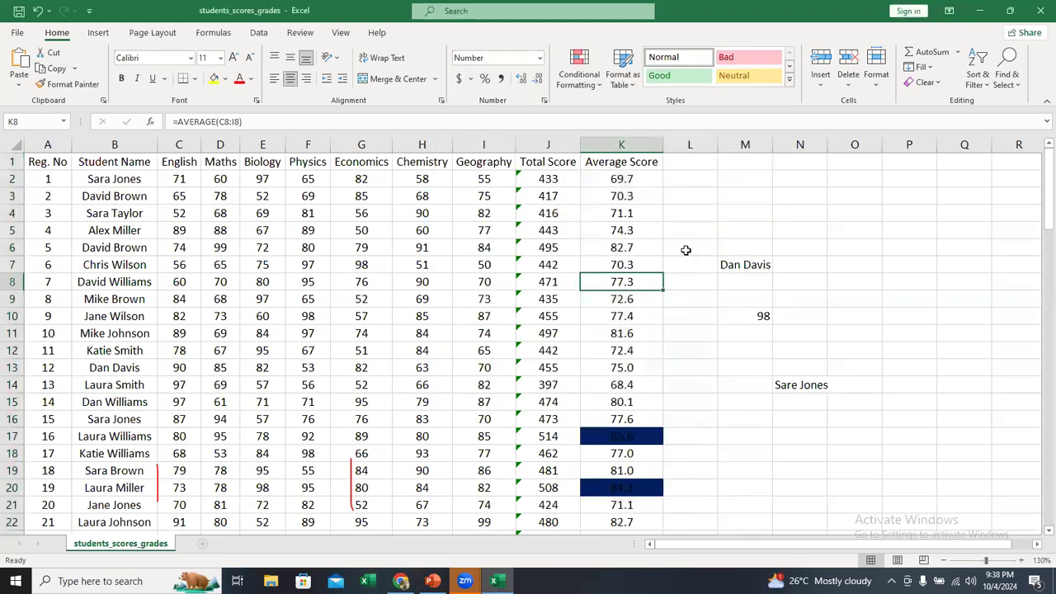
click(678, 249)
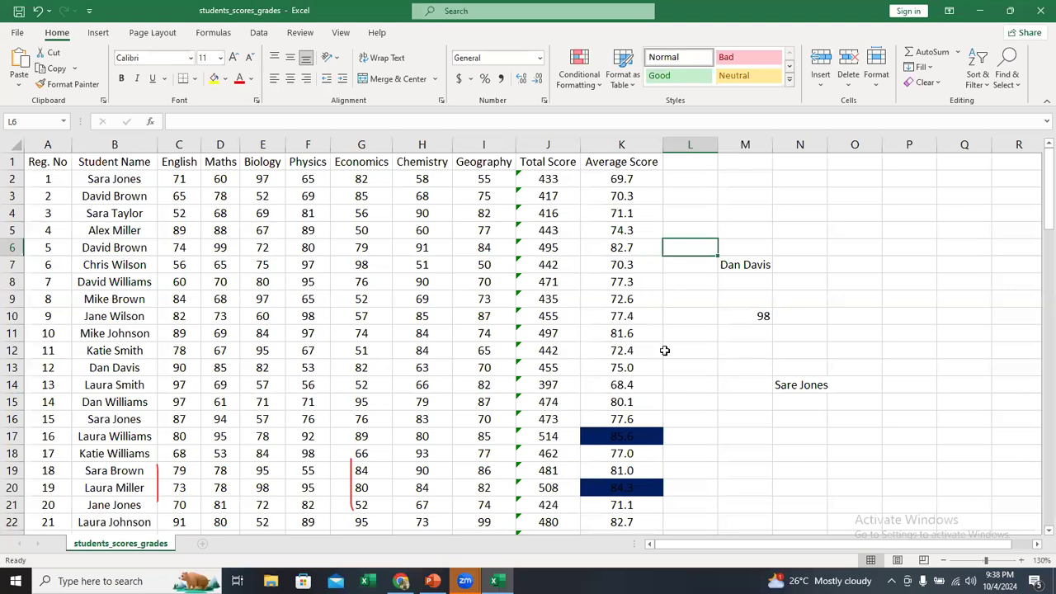
Step: Review the highlighted top average scores through the whole student list and return to the first row
drag(1037, 229, 1037, 257)
drag(1037, 376, 1038, 537)
scroll(874, 325, down, 3)
scroll(875, 325, down, 5)
scroll(875, 325, up, 6)
scroll(1037, 456, up, 1)
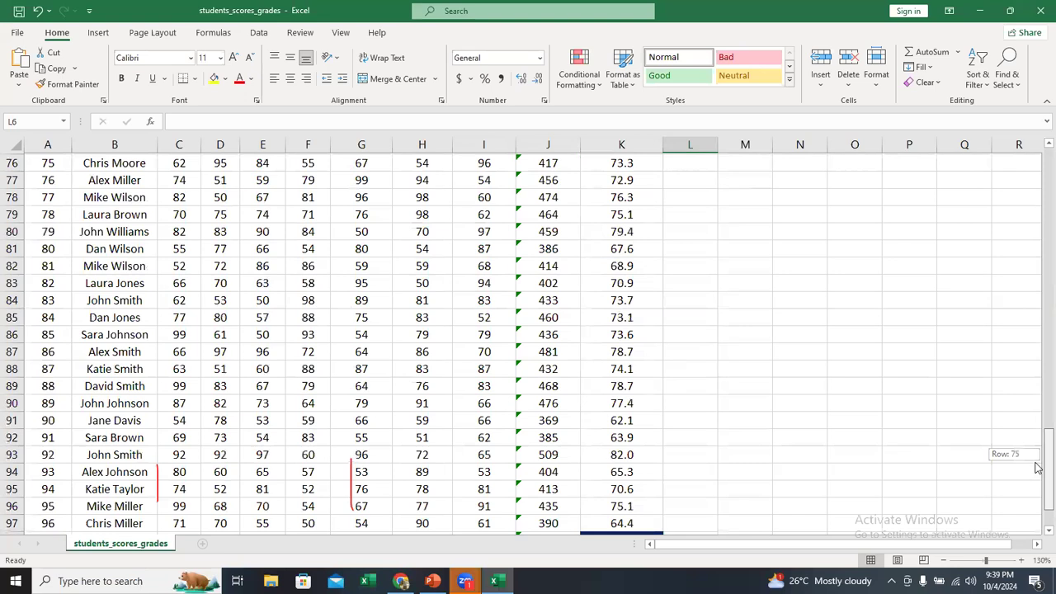
scroll(1037, 450, down, 1)
scroll(862, 354, up, 15)
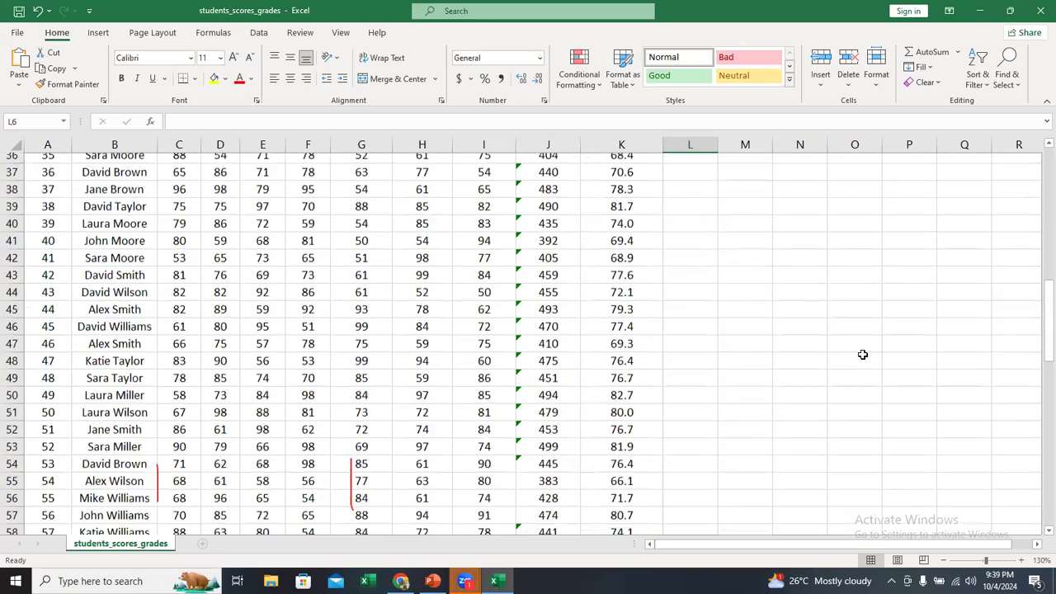
scroll(863, 355, down, 7)
scroll(862, 355, up, 7)
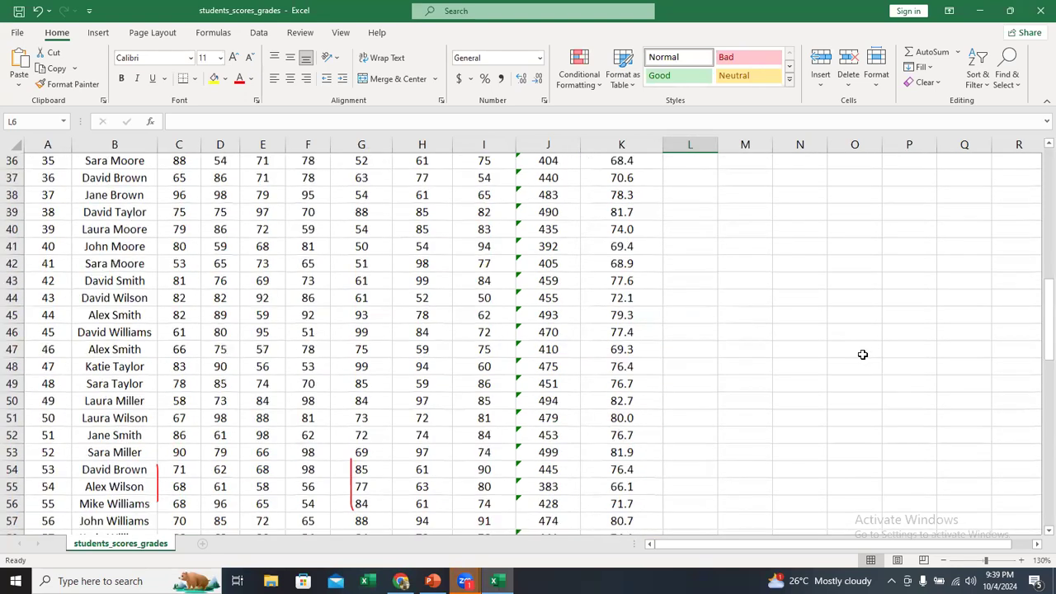
scroll(862, 355, up, 12)
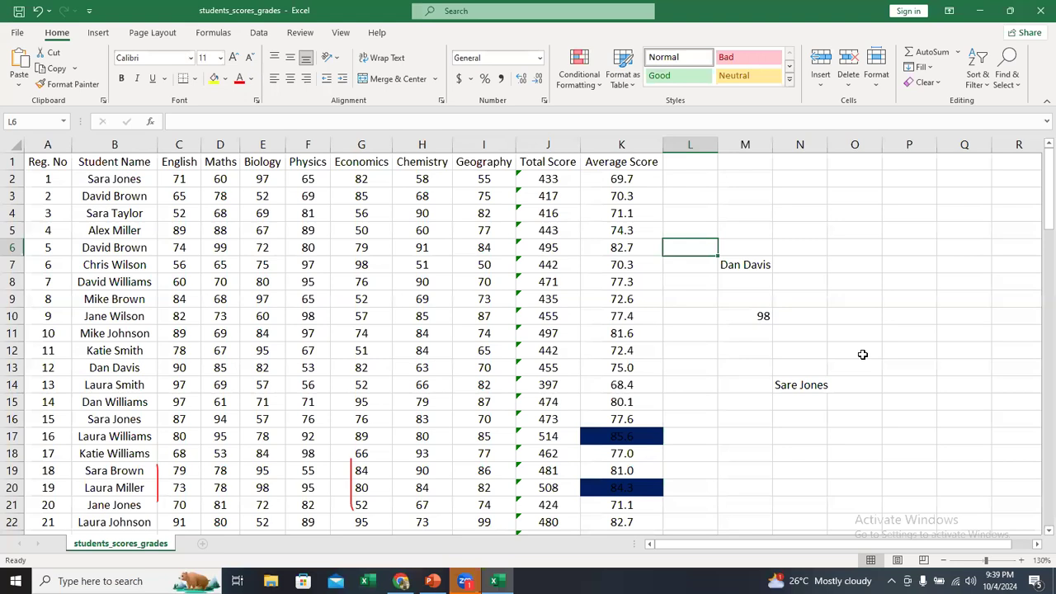
mouse_move(1038, 169)
mouse_down()
mouse_move(1038, 413)
mouse_move(1038, 162)
mouse_up()
scroll(627, 156, up, 1)
Step: Clear the existing conditional formatting rules from the entire sheet, removing the dark blue fills in the Average Score column
click(621, 141)
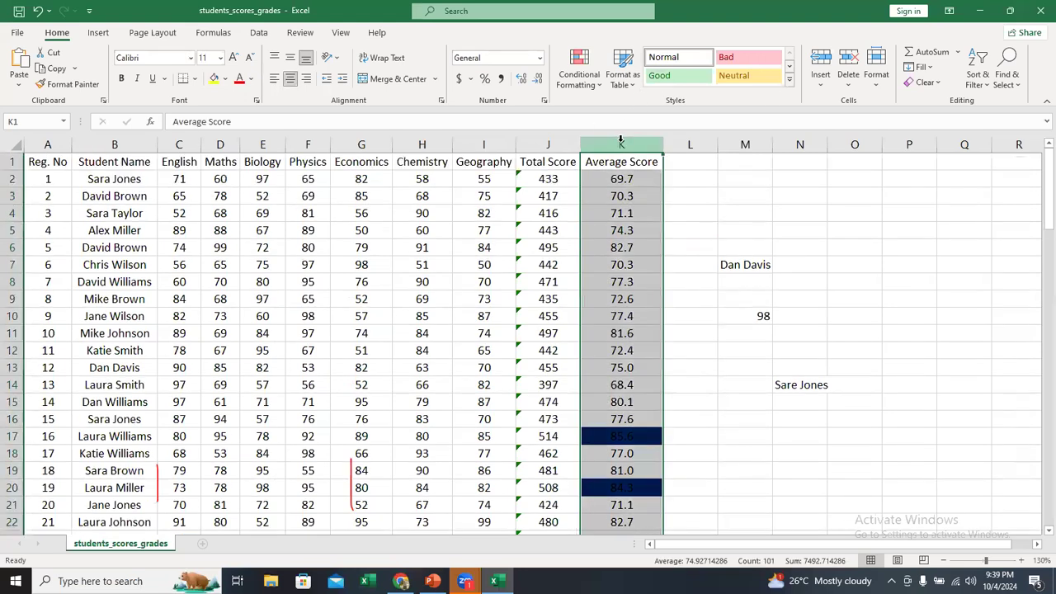
click(579, 70)
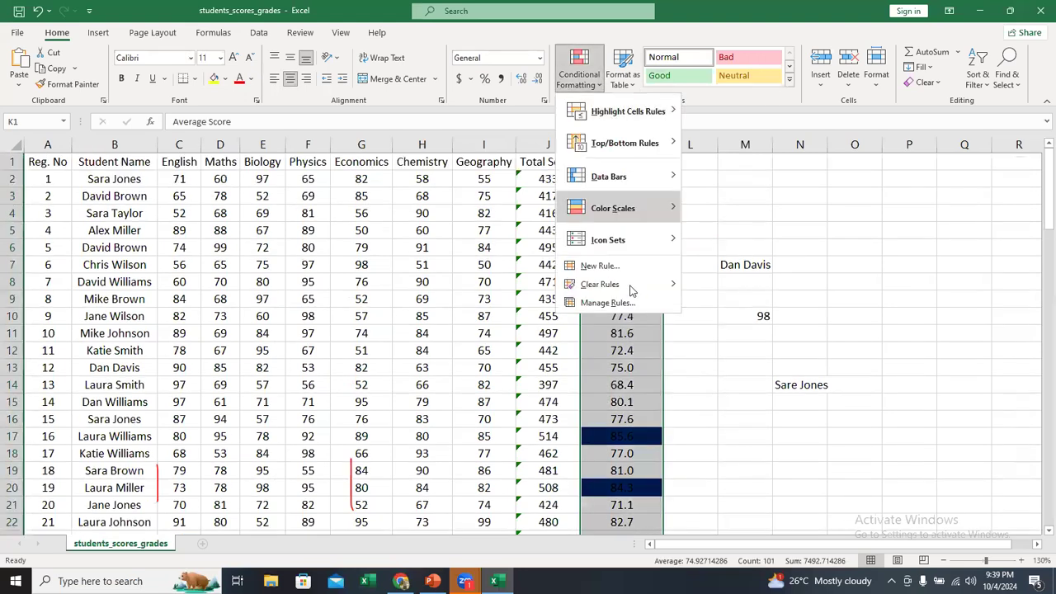
mouse_move(627, 284)
click(747, 303)
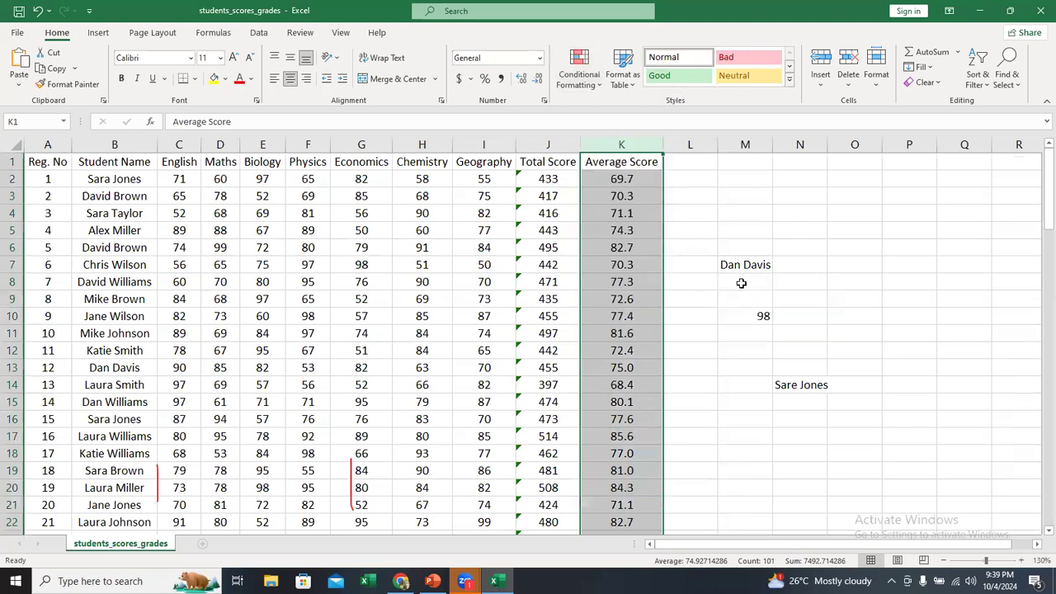
Step: Apply a Top 10 Items rule to the Average Score column, with rank count 10 and Green Fill with Dark Green Text
click(580, 79)
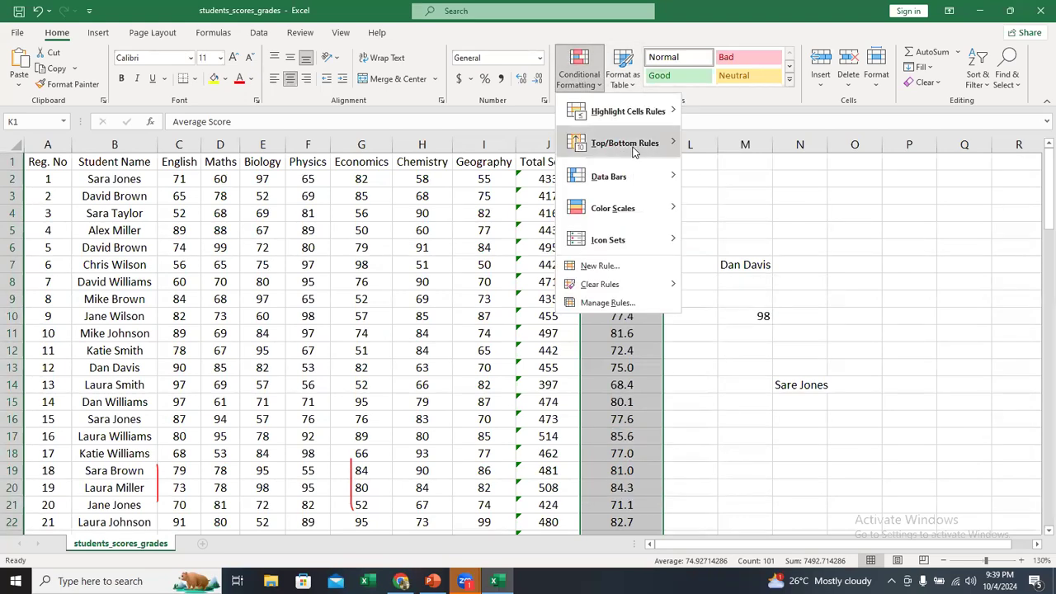
mouse_move(634, 151)
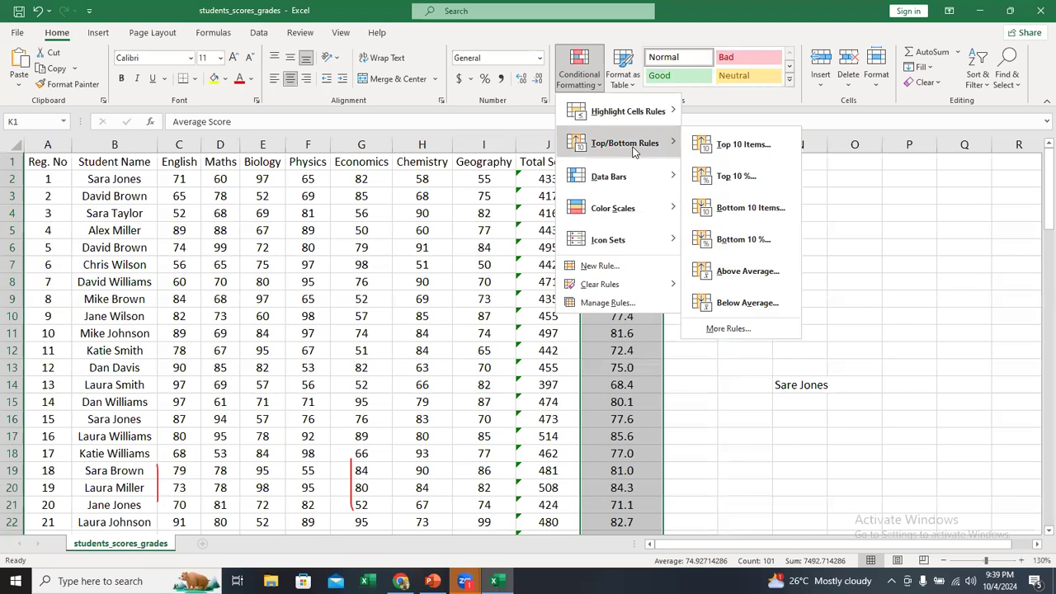
click(738, 145)
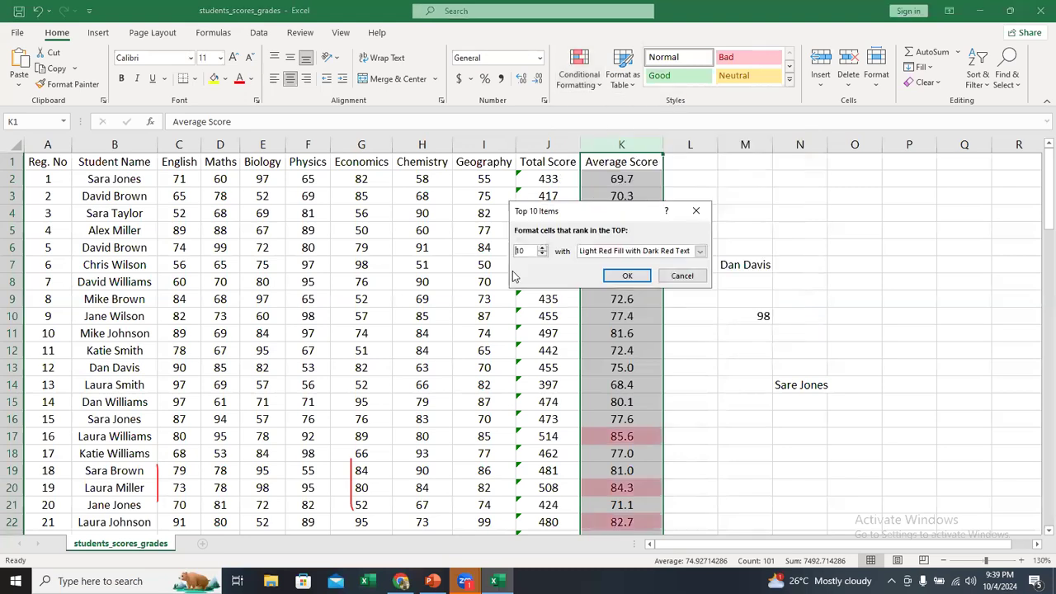
click(542, 248)
click(542, 248)
click(542, 254)
click(542, 254)
click(654, 252)
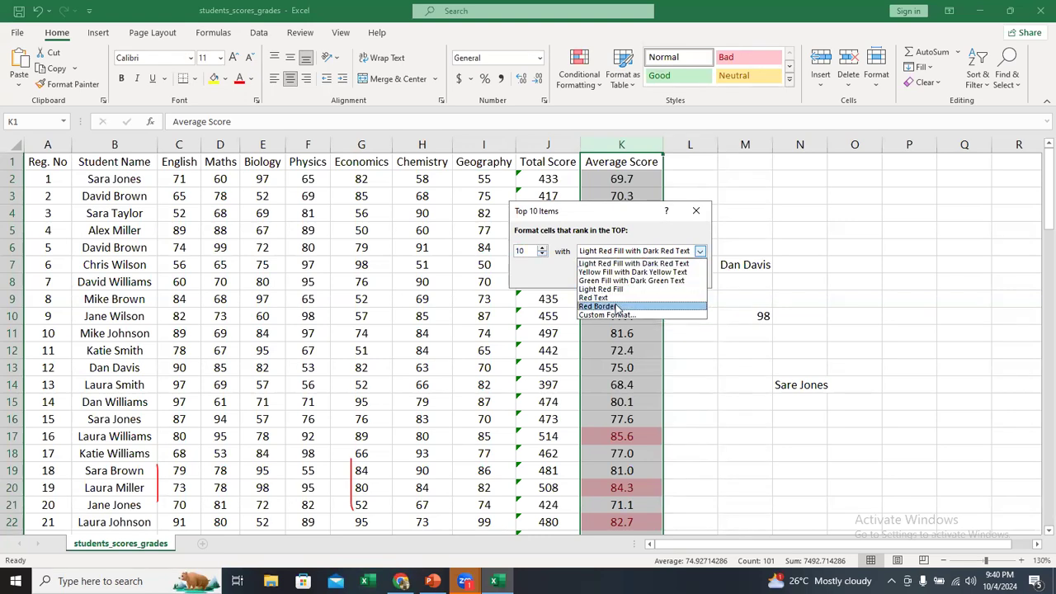
click(626, 281)
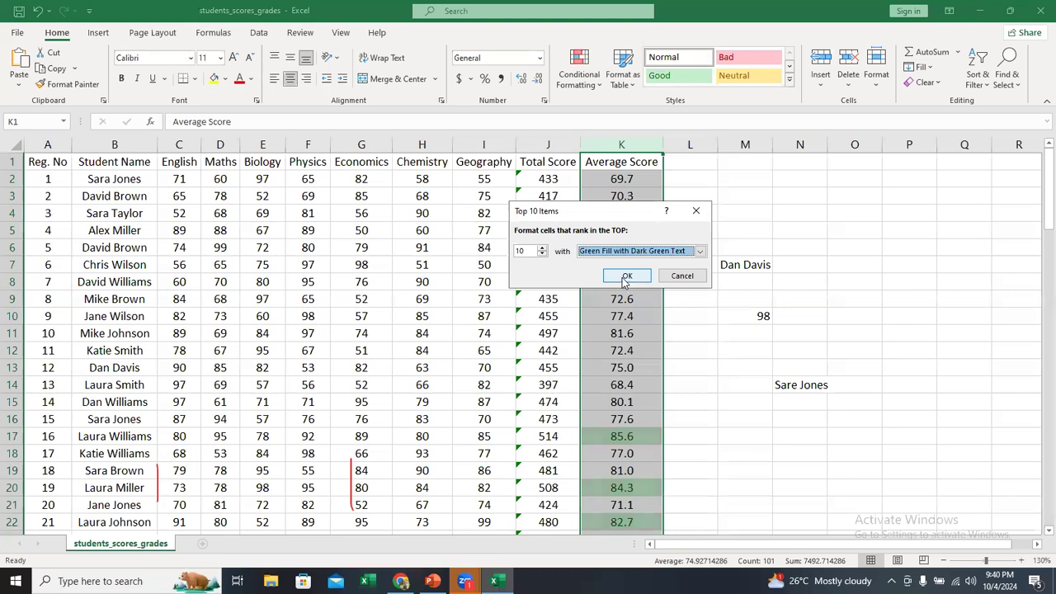
click(626, 276)
click(788, 230)
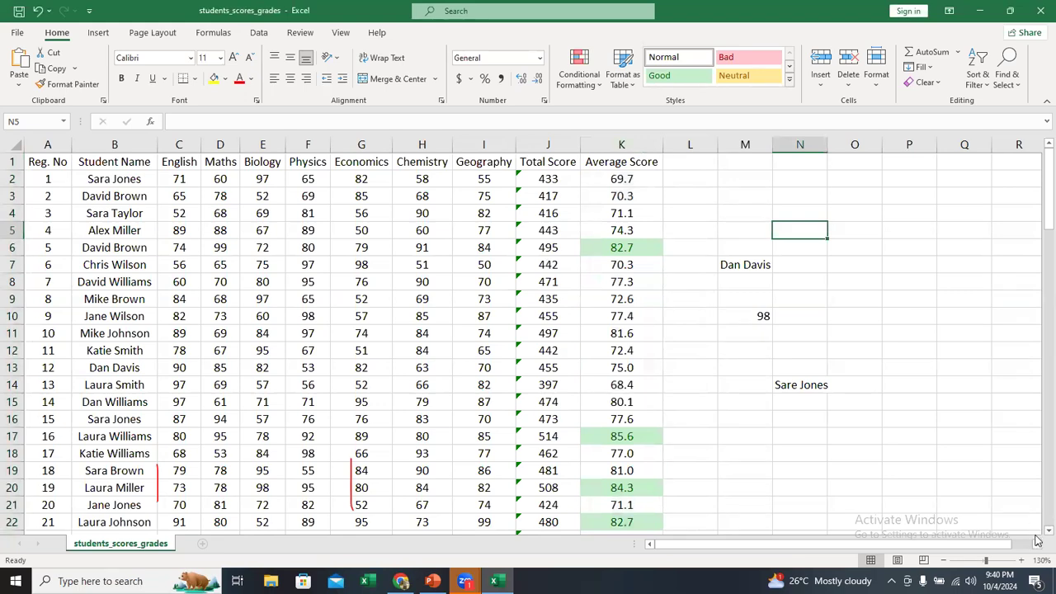
Step: Examine which average scores are highlighted in green down the student list and return to the first row
scroll(1037, 537, down, 1)
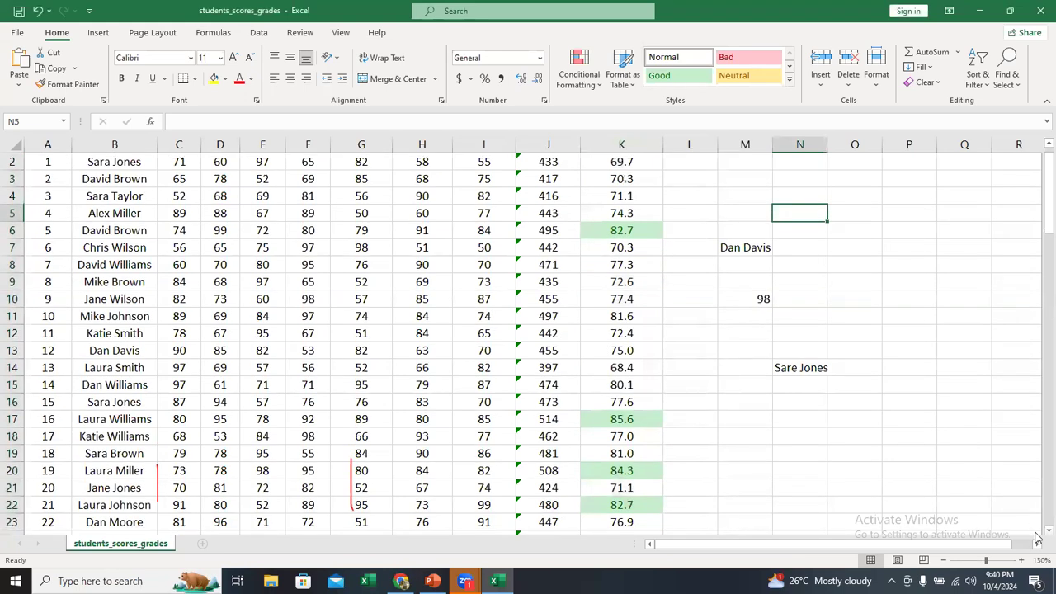
scroll(1037, 537, down, 2)
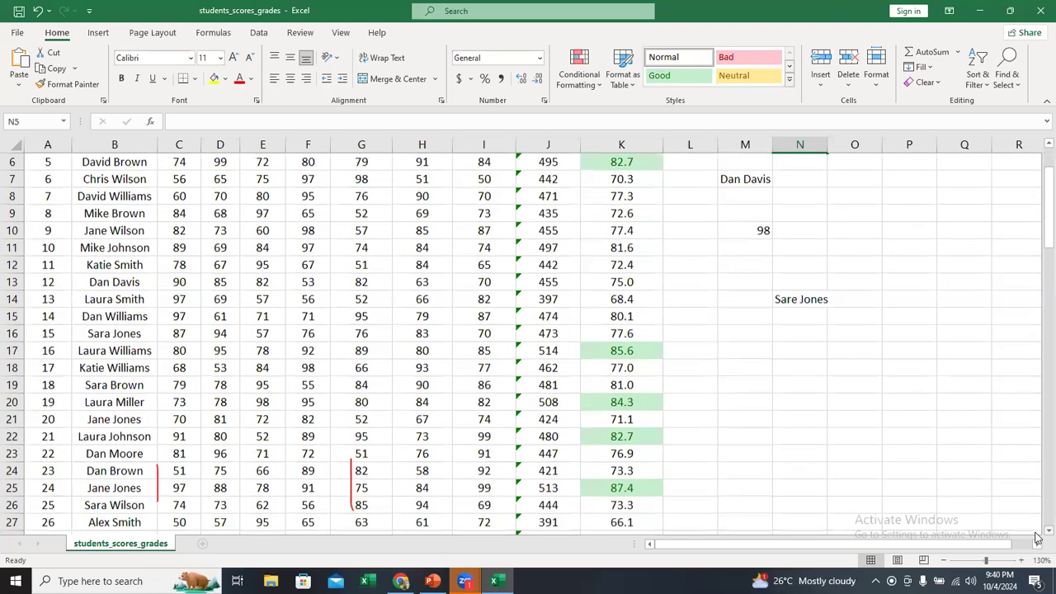
scroll(1037, 538, down, 5)
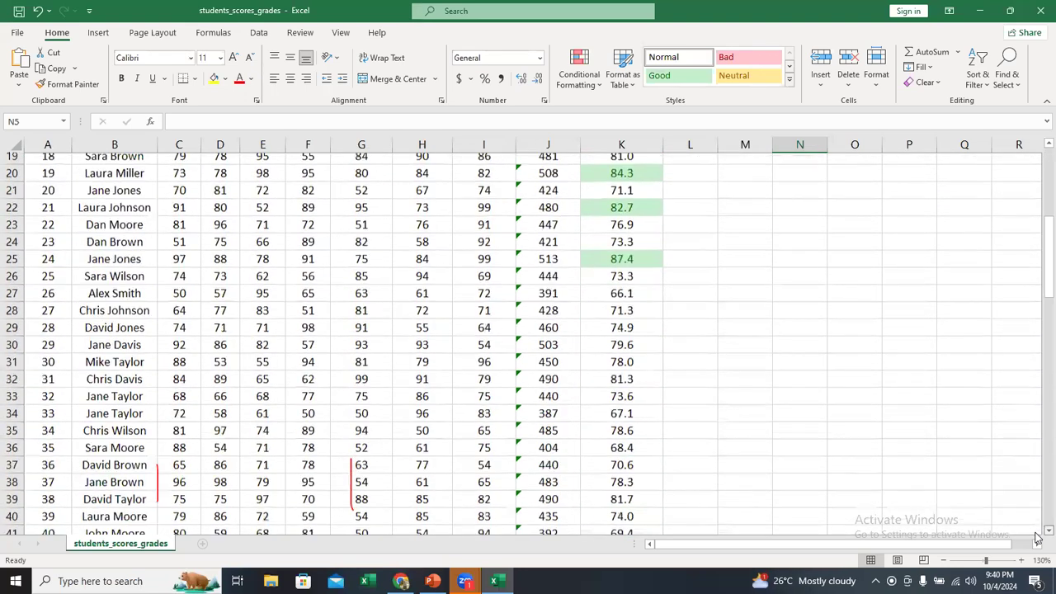
scroll(1037, 537, down, 6)
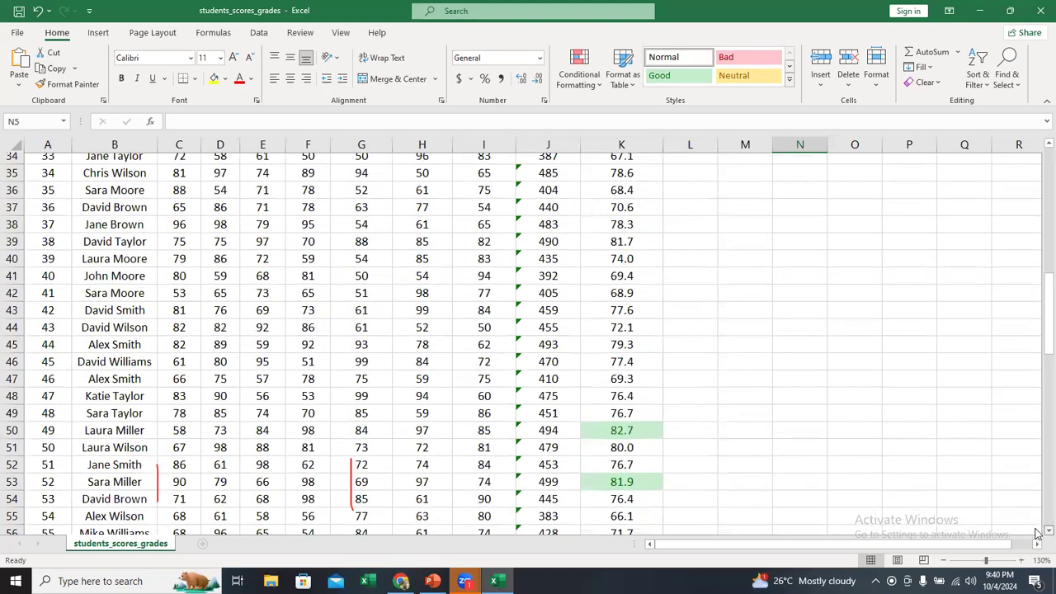
scroll(1037, 355, down, 1)
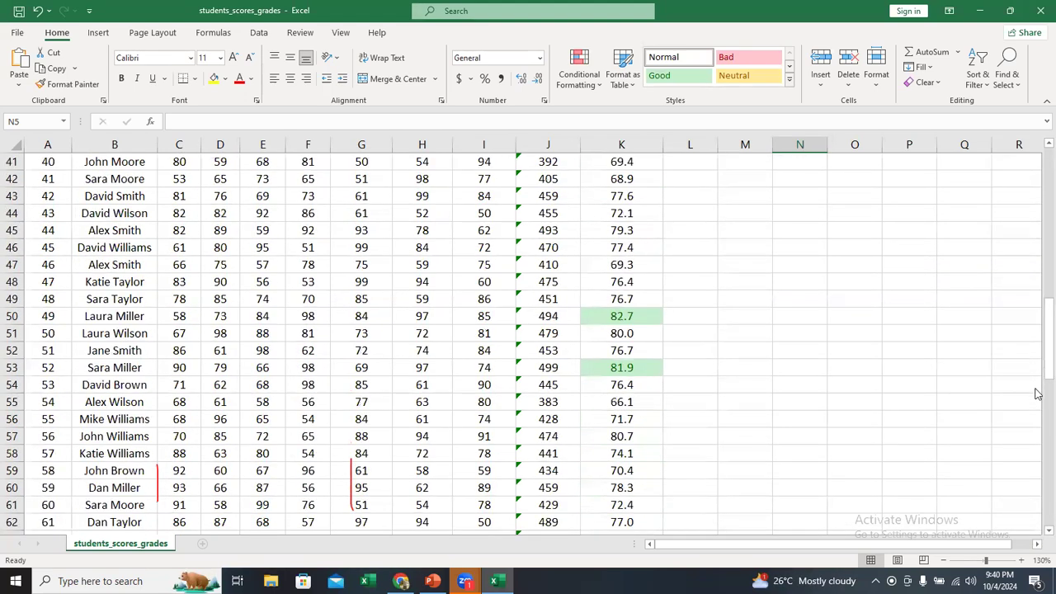
drag(1039, 339, 1037, 155)
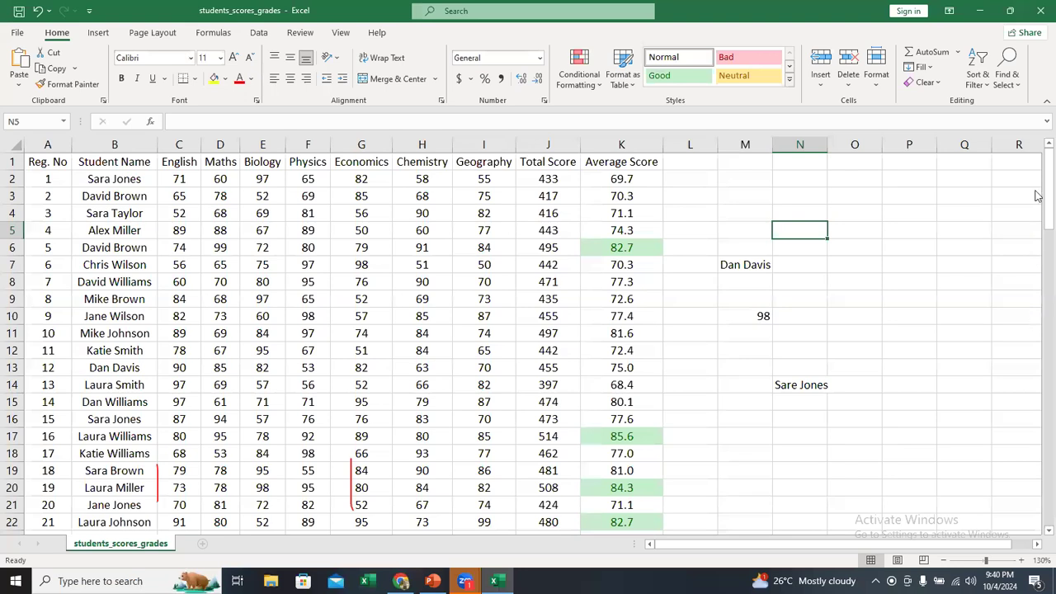
click(632, 141)
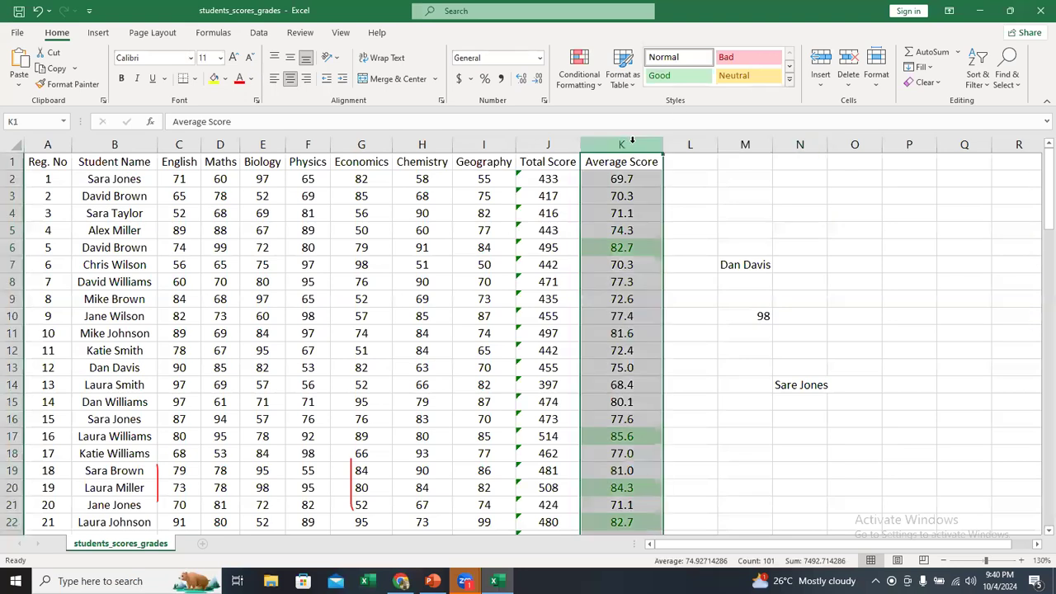
click(589, 81)
mouse_move(656, 147)
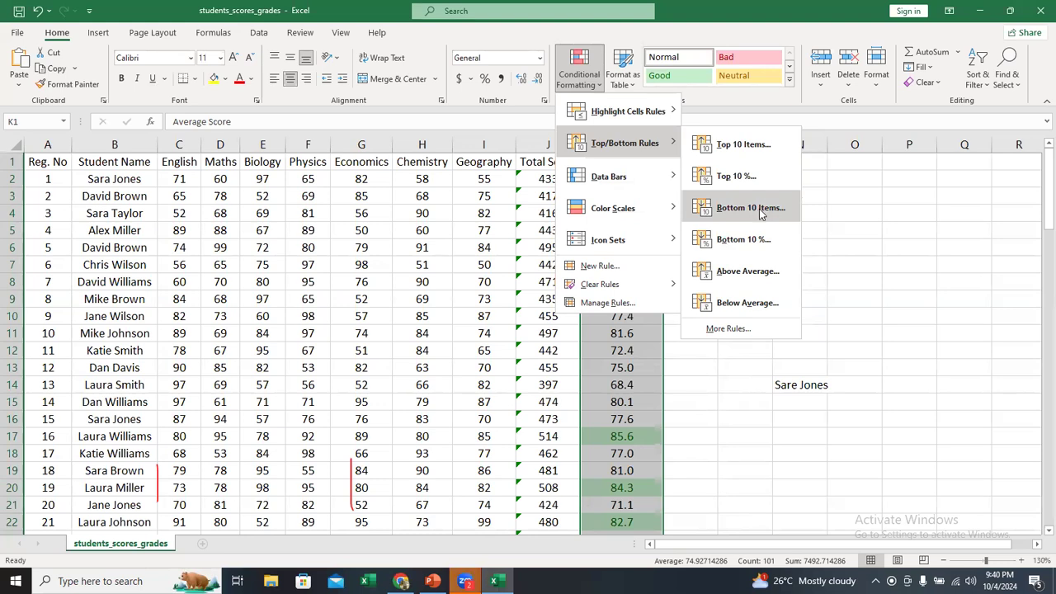
click(671, 470)
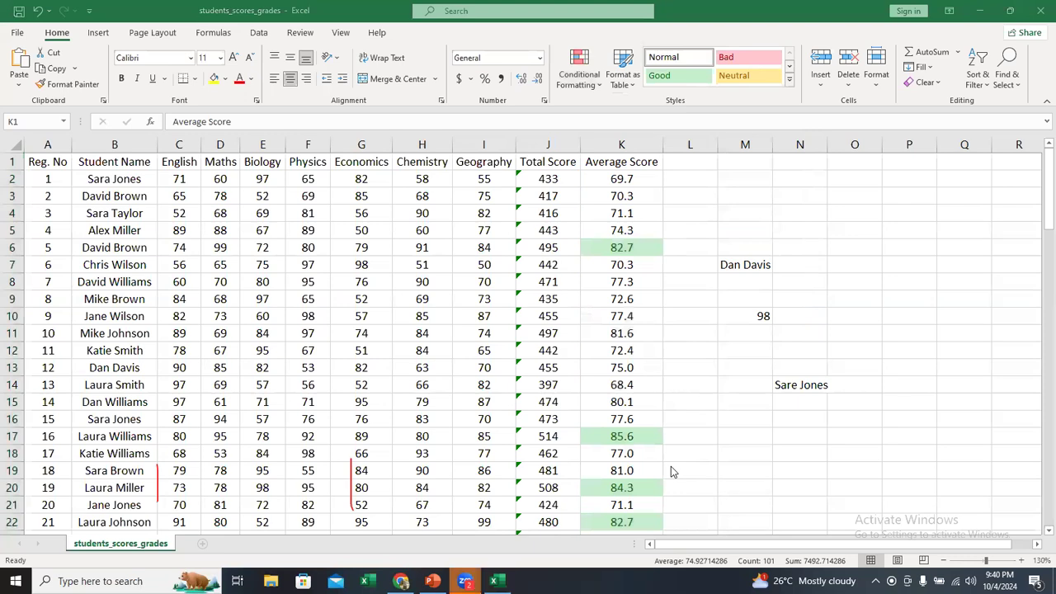
Step: Select the Average Score column and bring up the Top/Bottom conditional formatting rules for it
click(630, 138)
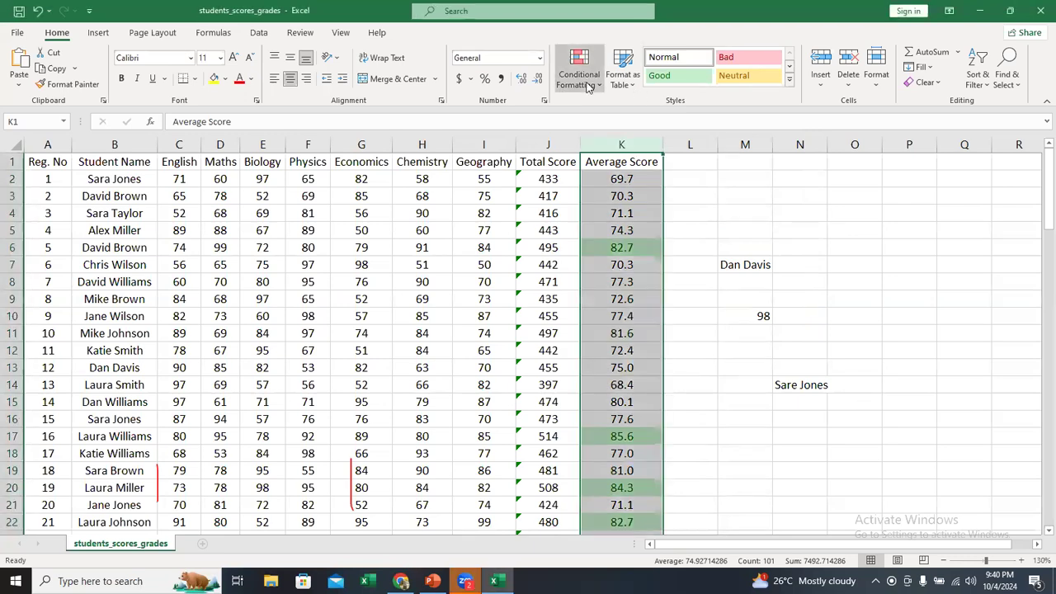
click(588, 87)
mouse_move(665, 146)
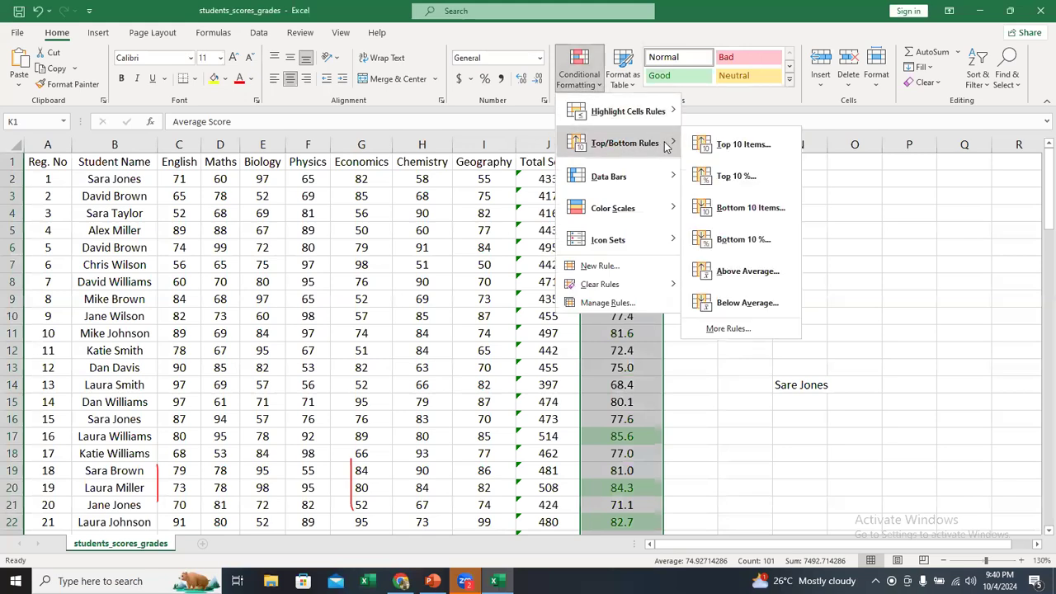
Step: Highlight the bottom 10 items in the Average Score column with a custom format using a red fill
click(751, 208)
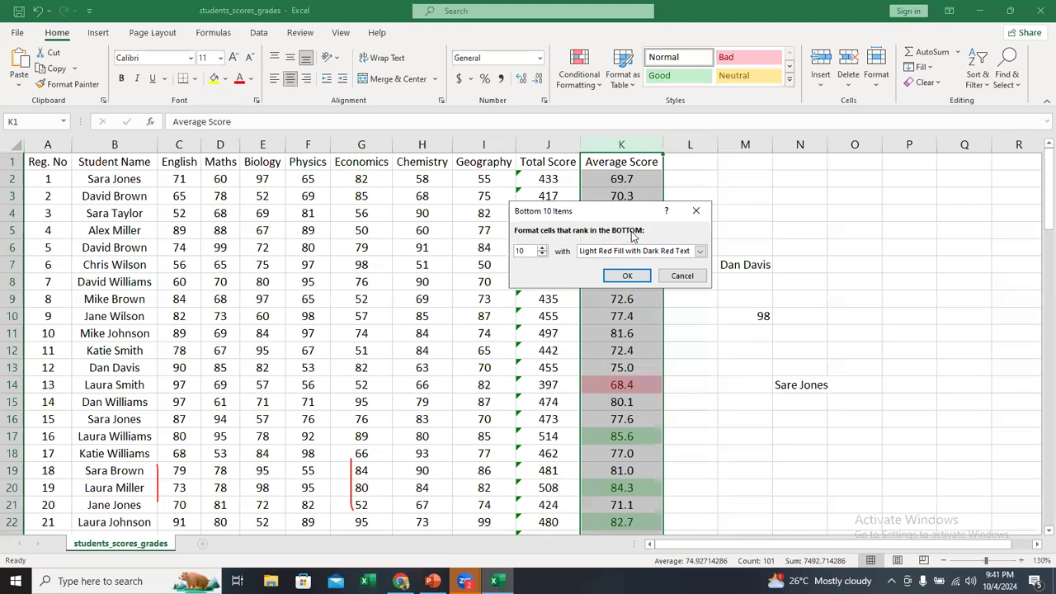
click(542, 255)
click(542, 255)
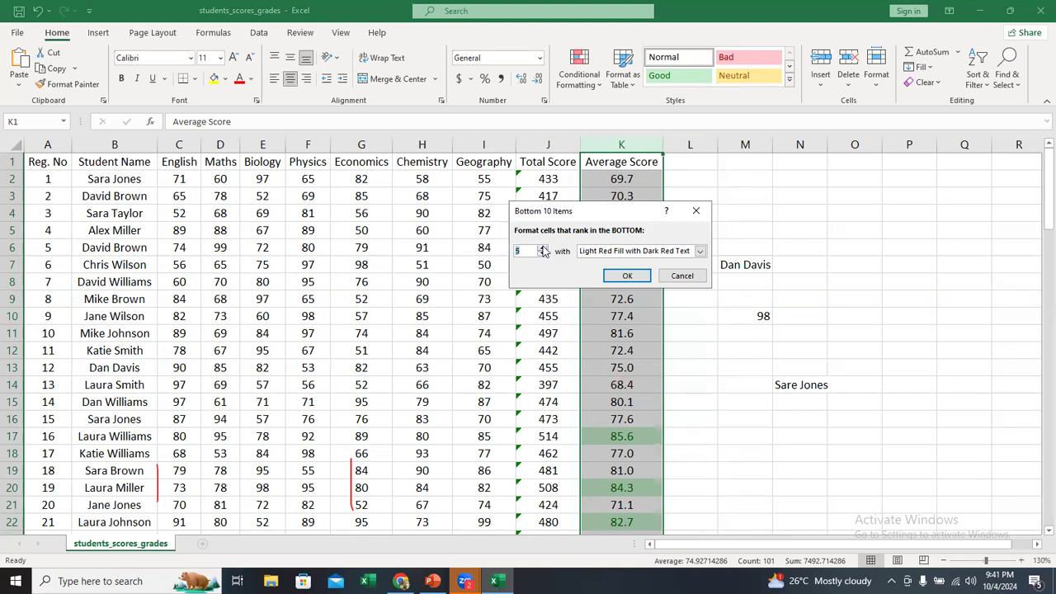
click(543, 248)
click(543, 248)
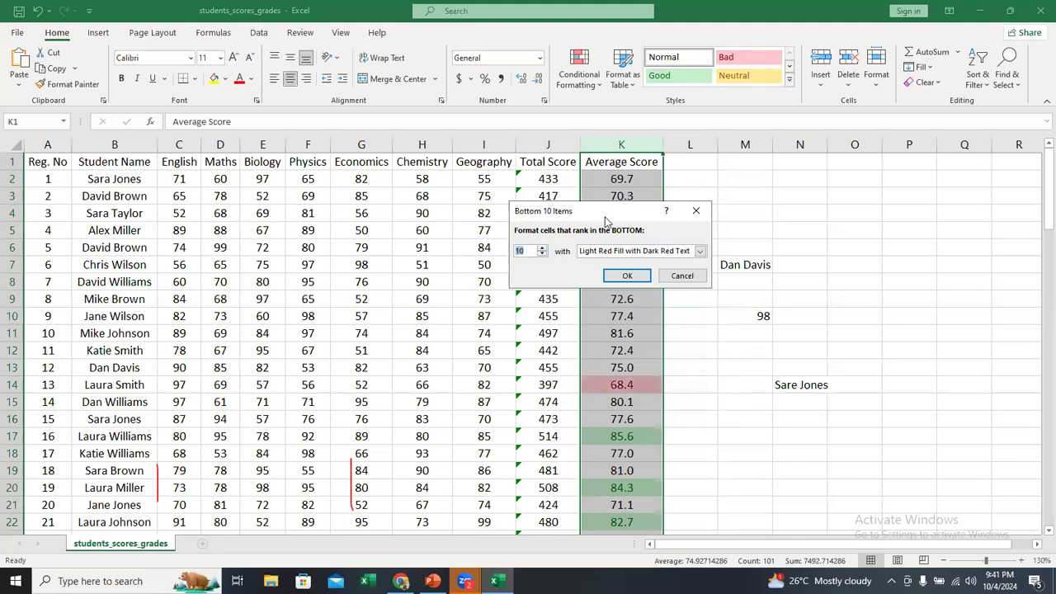
click(638, 251)
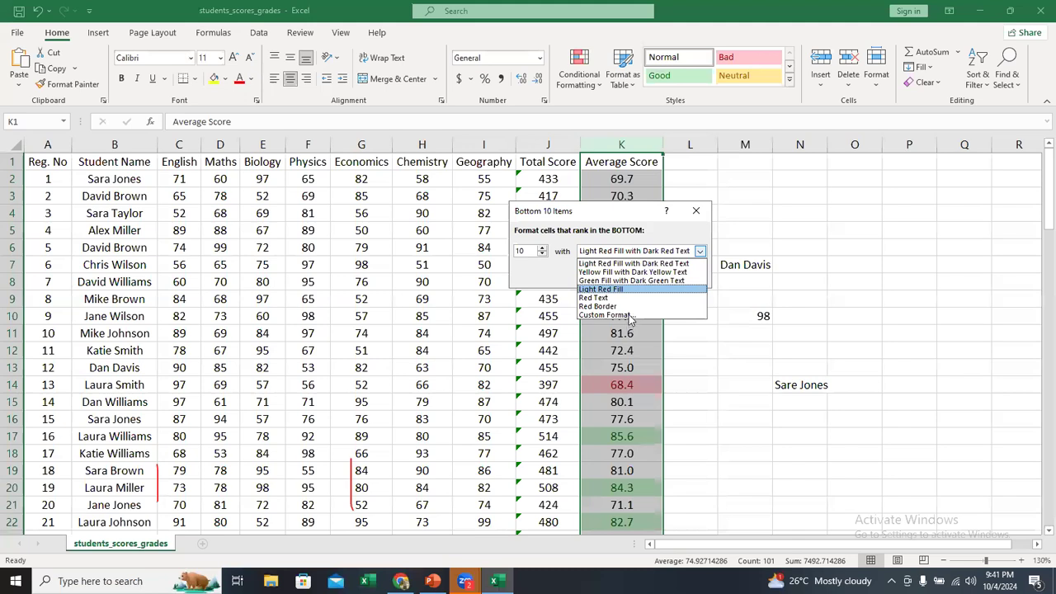
click(631, 316)
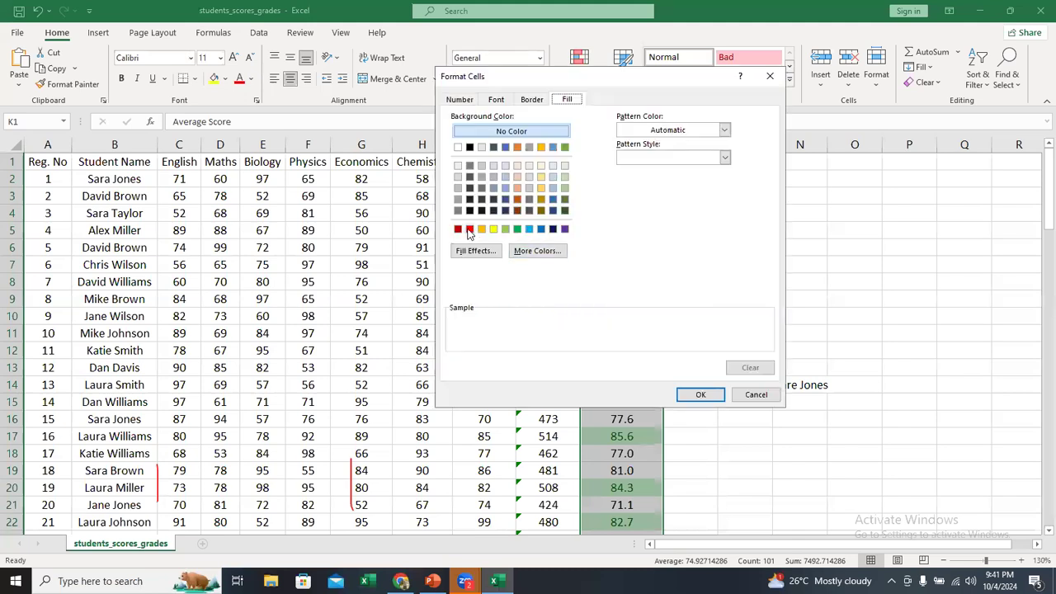
click(469, 228)
click(715, 394)
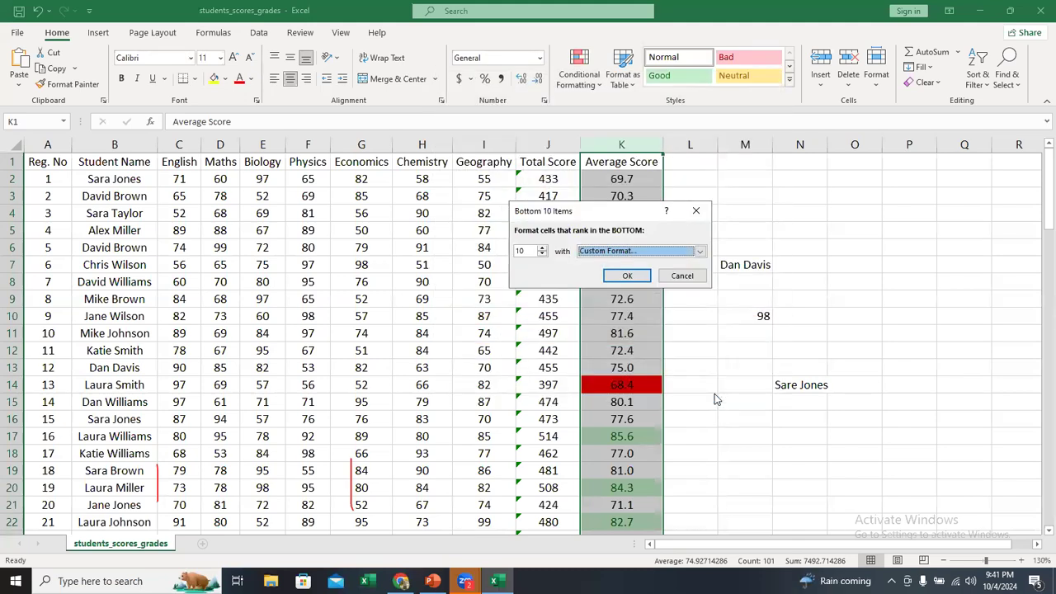
click(632, 277)
click(686, 225)
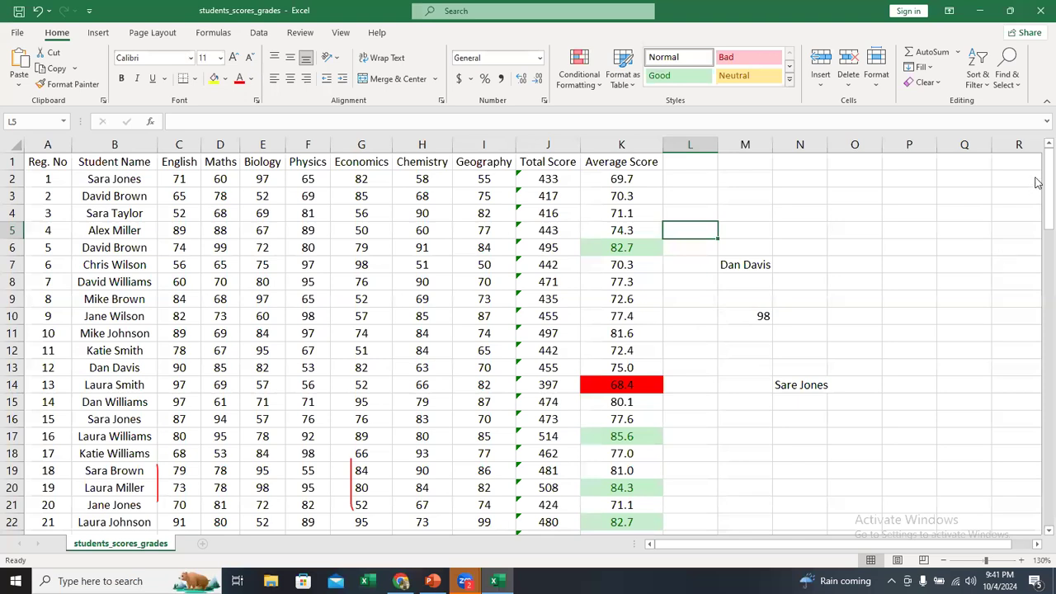
Step: Review the highlighted cells down the Average Score column and select the whole record in row 14
scroll(1037, 188, down, 1)
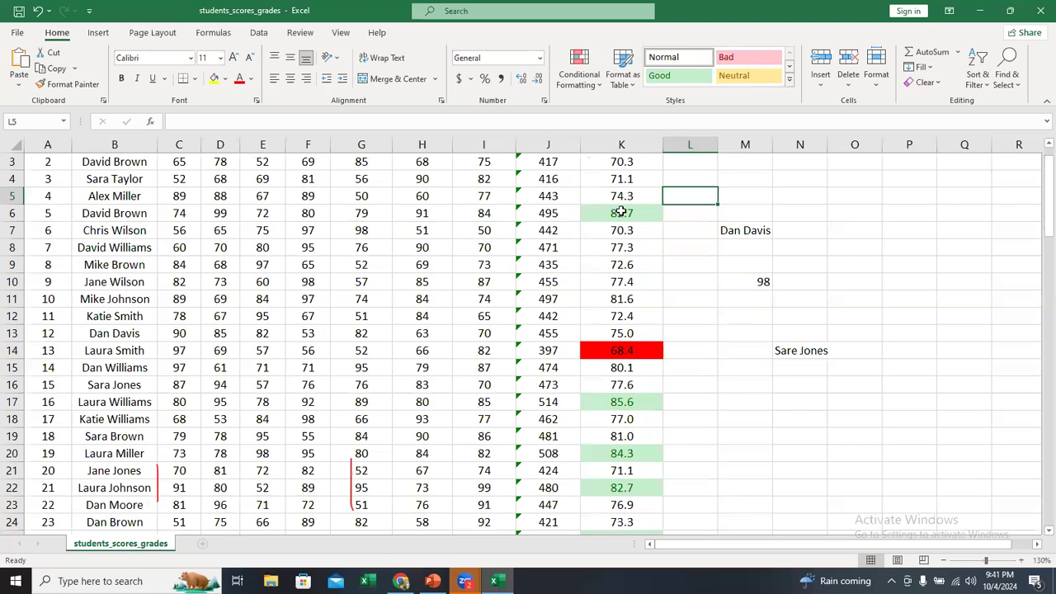
scroll(694, 307, down, 7)
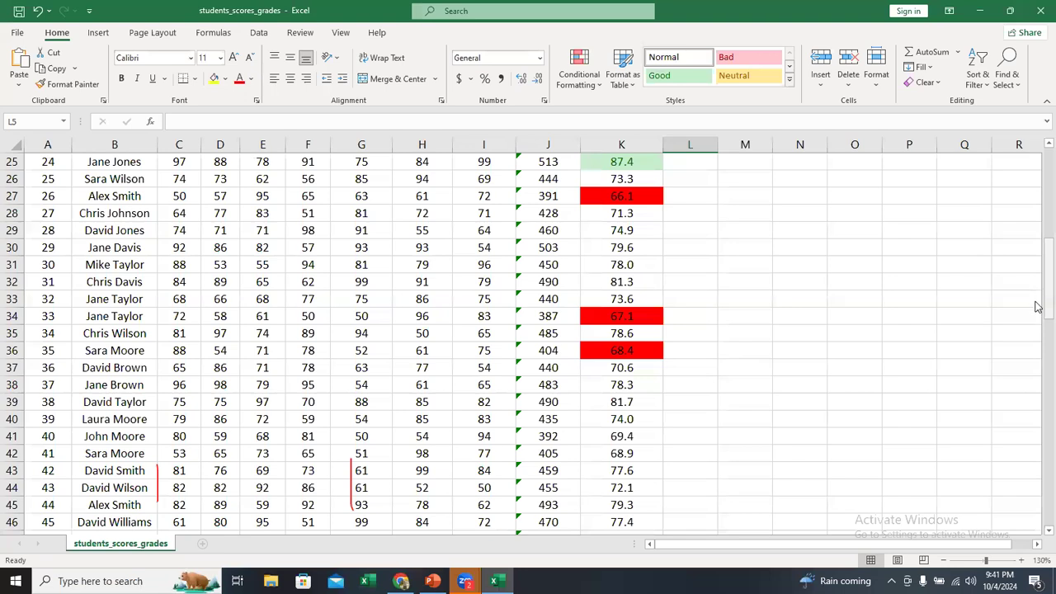
drag(1037, 306, 1037, 172)
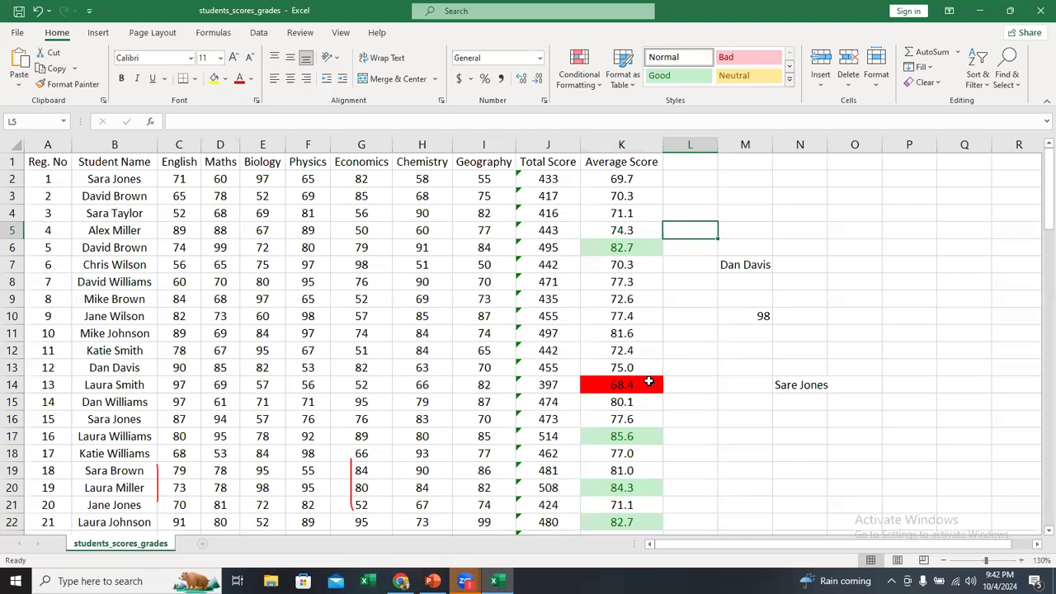
click(649, 381)
click(13, 384)
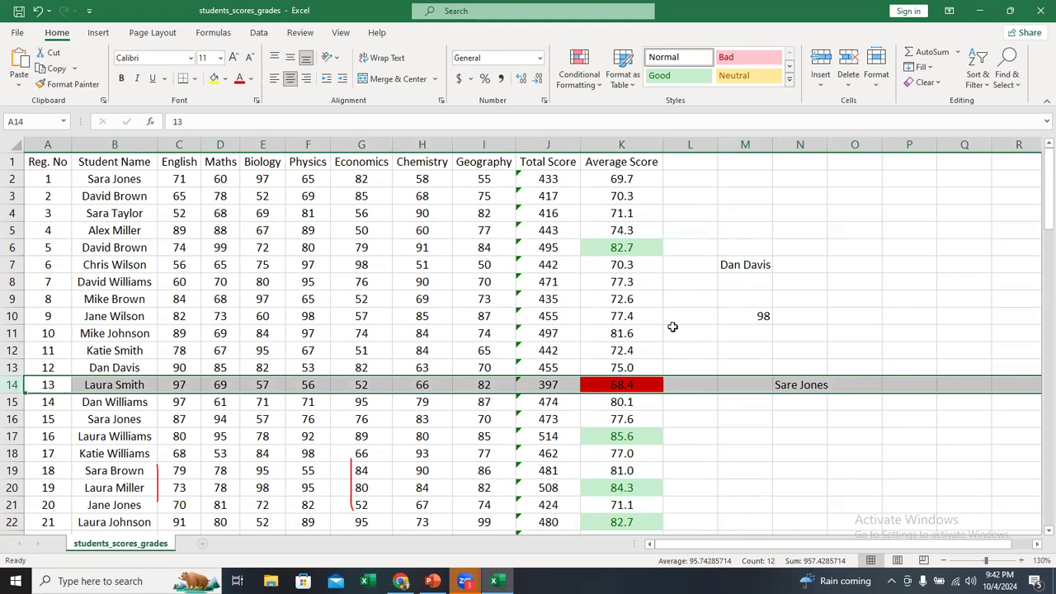
Step: Switch to PowerPoint to view the conditional formatting slide, and return to the scores workbook in Excel
click(432, 581)
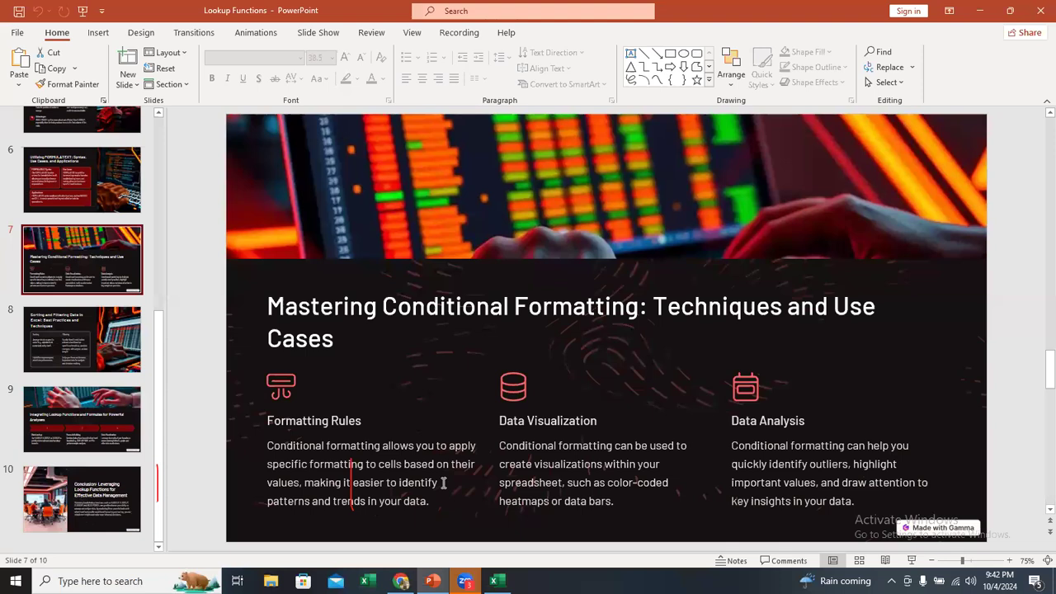
click(980, 11)
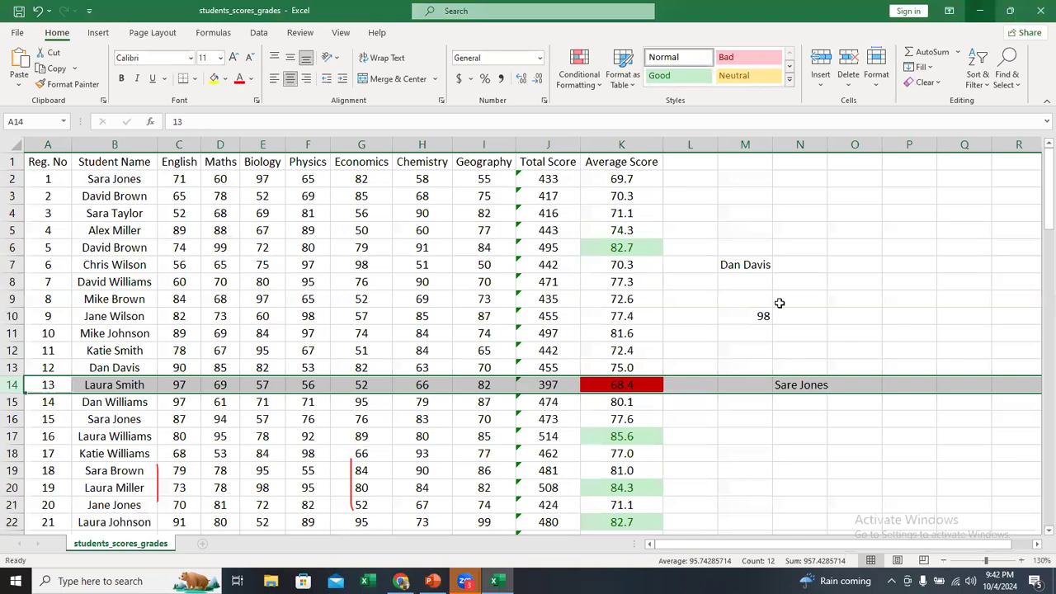
Step: Highlight the top 20 items in the Average Score column with Light Red Fill with Dark Red Text
click(623, 145)
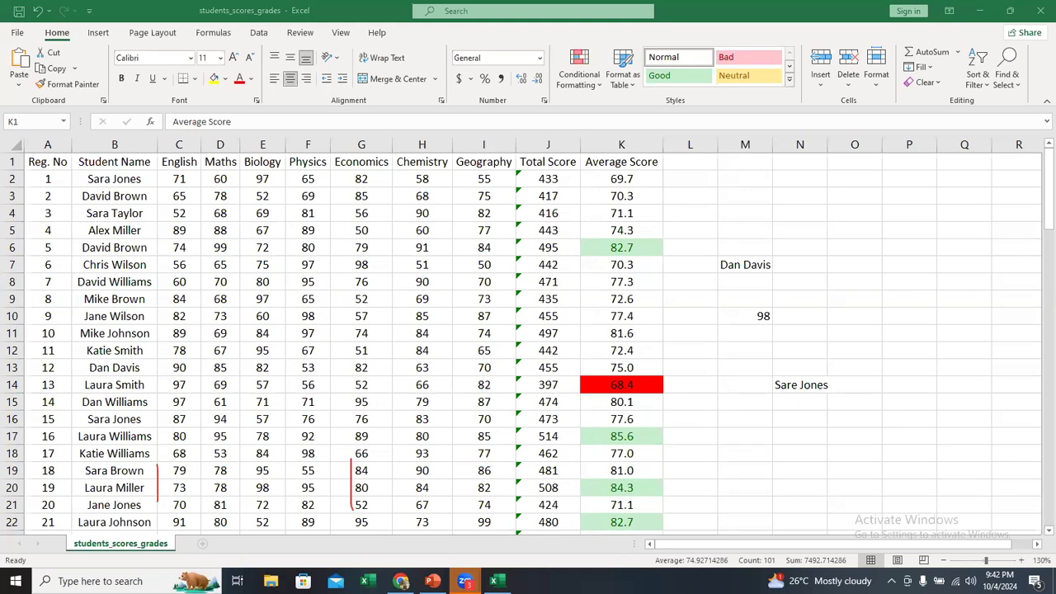
click(612, 145)
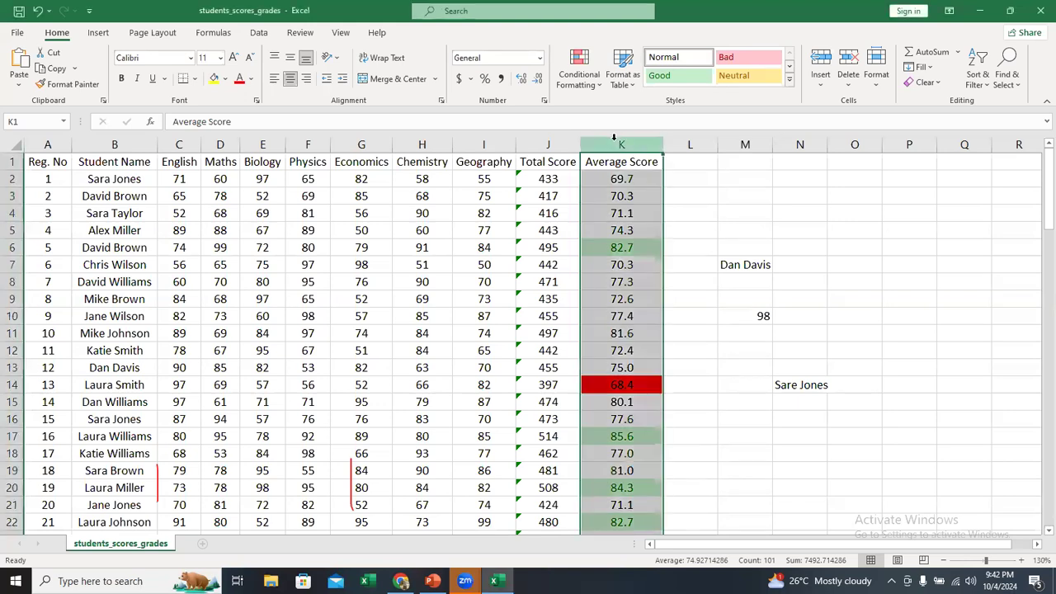
click(584, 87)
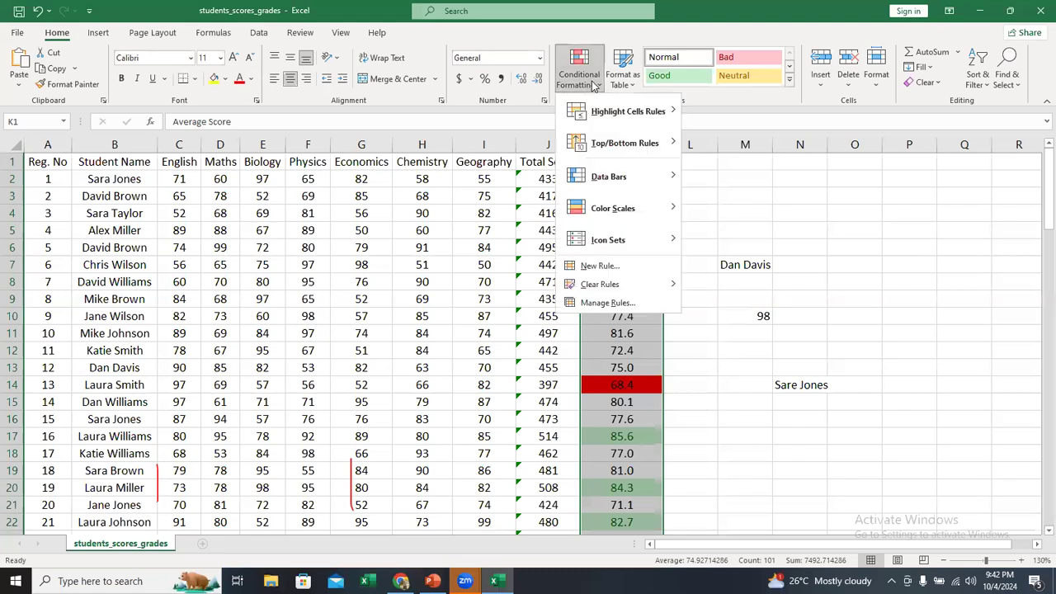
mouse_move(664, 146)
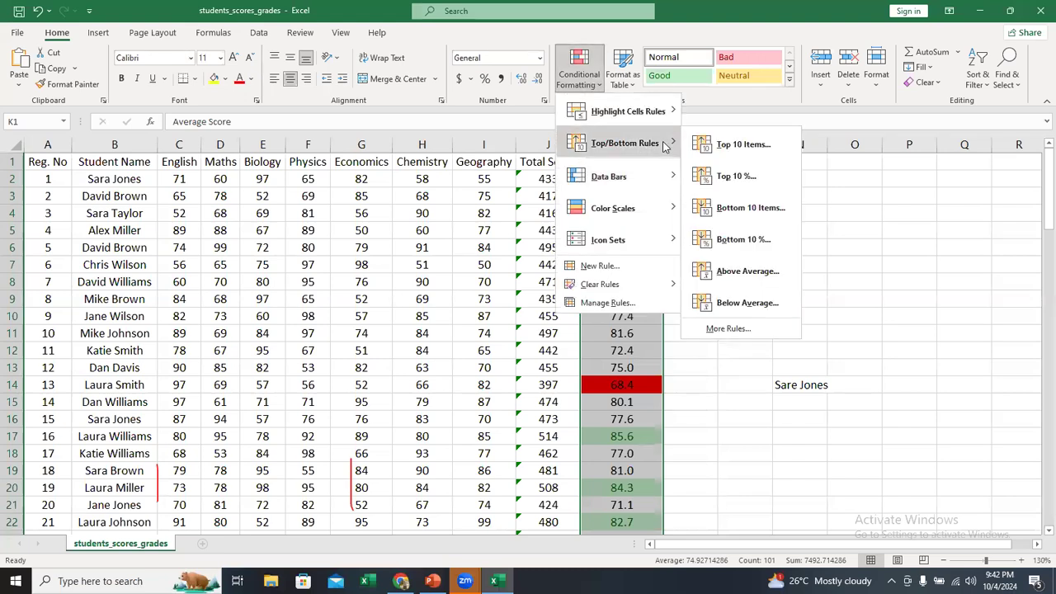
click(739, 146)
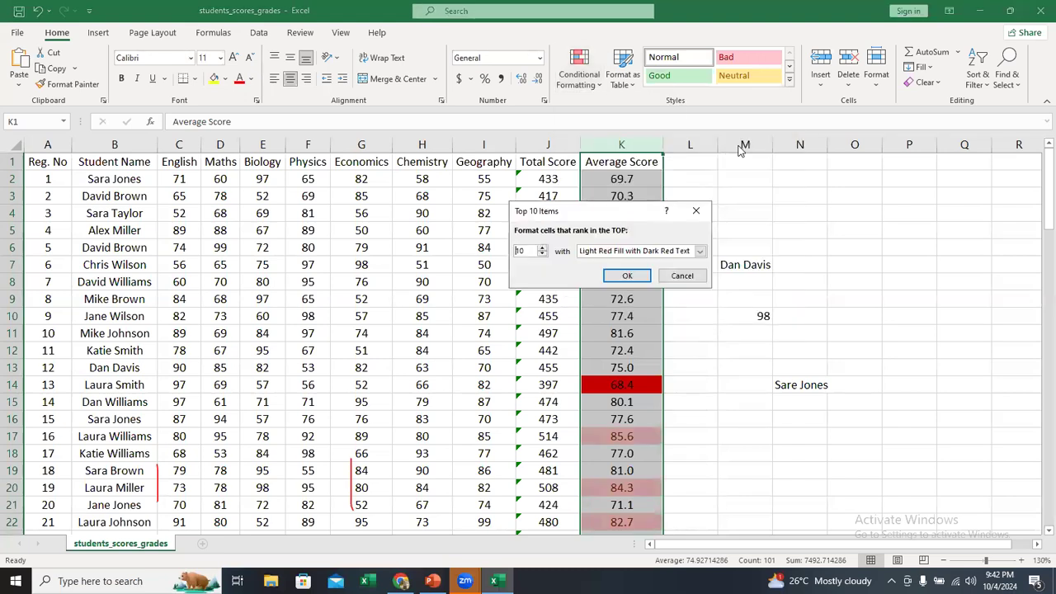
click(542, 250)
click(542, 249)
click(542, 248)
click(542, 247)
click(542, 247)
click(542, 247)
click(542, 248)
click(542, 247)
click(542, 247)
click(542, 248)
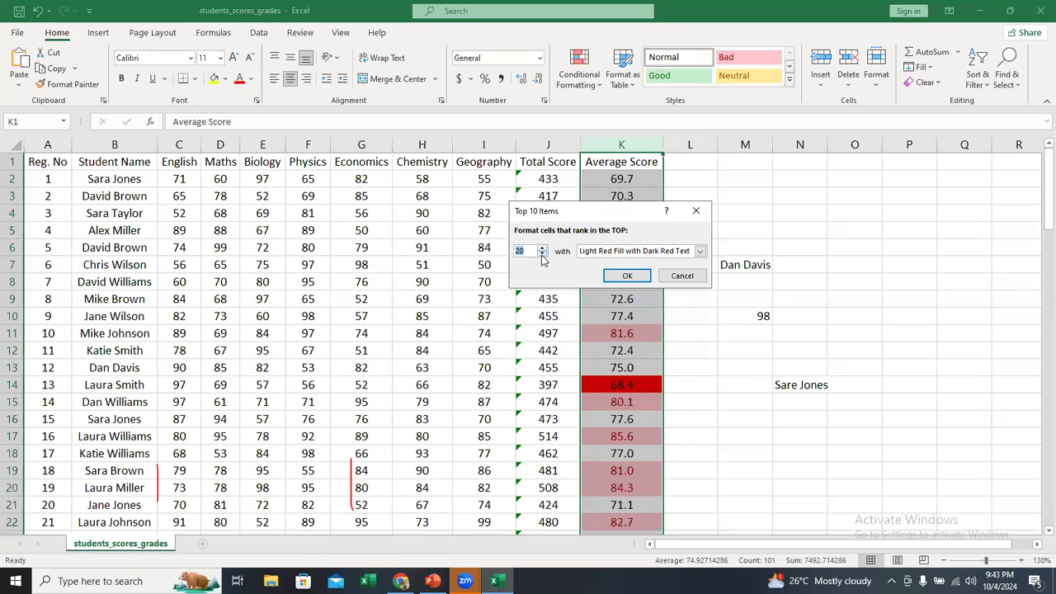
click(630, 275)
click(728, 279)
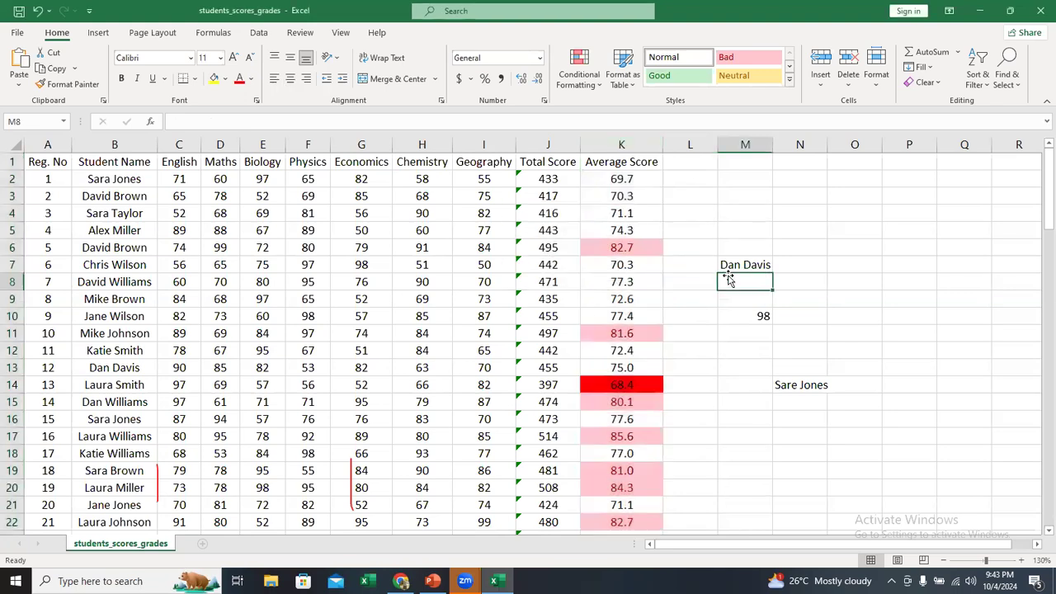
Step: Review the highlighted cells in the Average Score column and inspect the formula in cell K6
scroll(681, 306, down, 6)
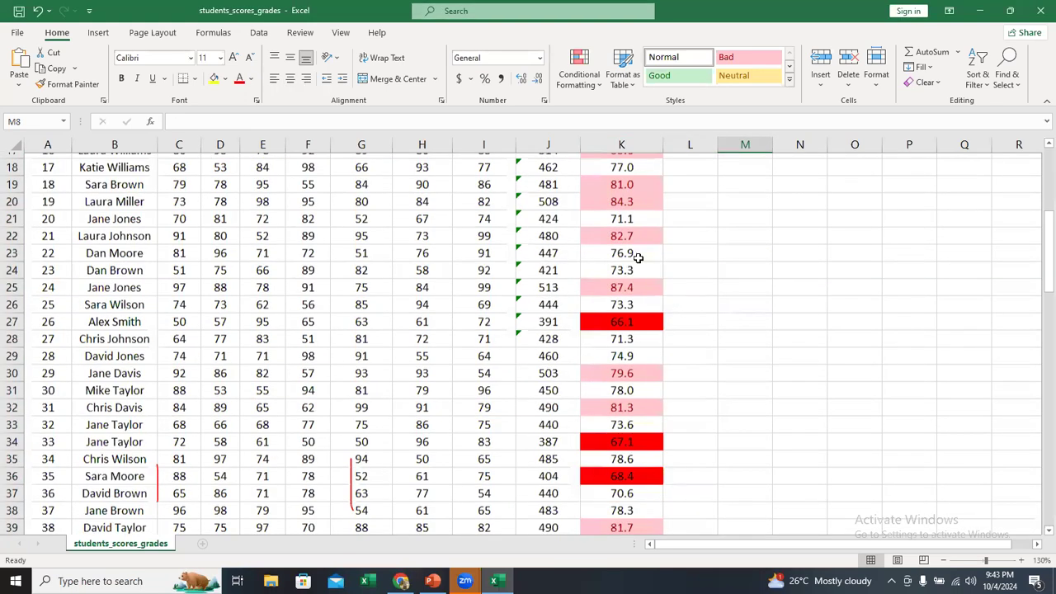
scroll(638, 282, down, 2)
scroll(632, 287, up, 7)
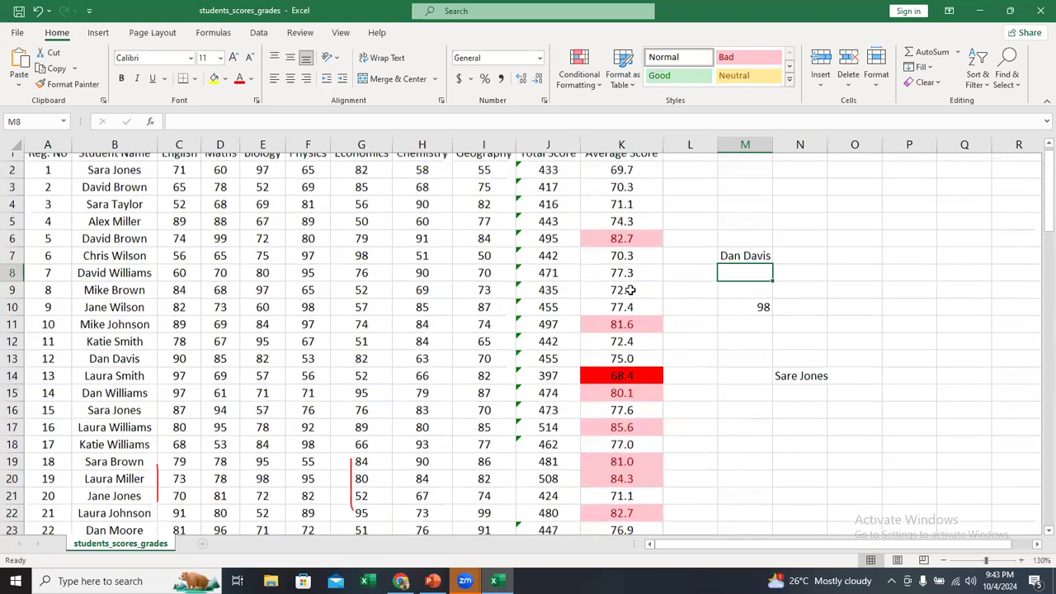
double_click(627, 247)
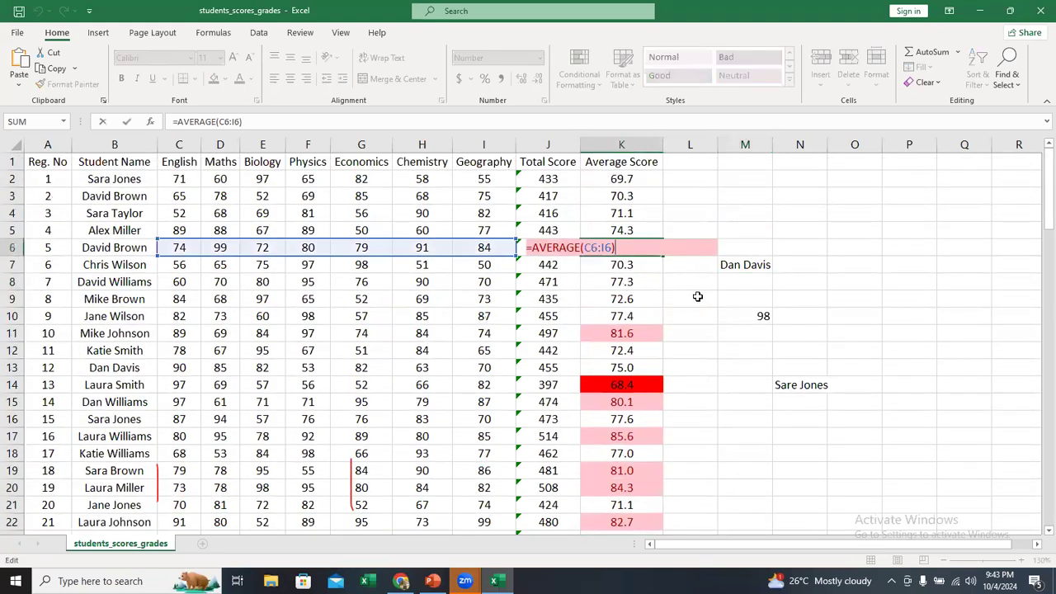
key(Escape)
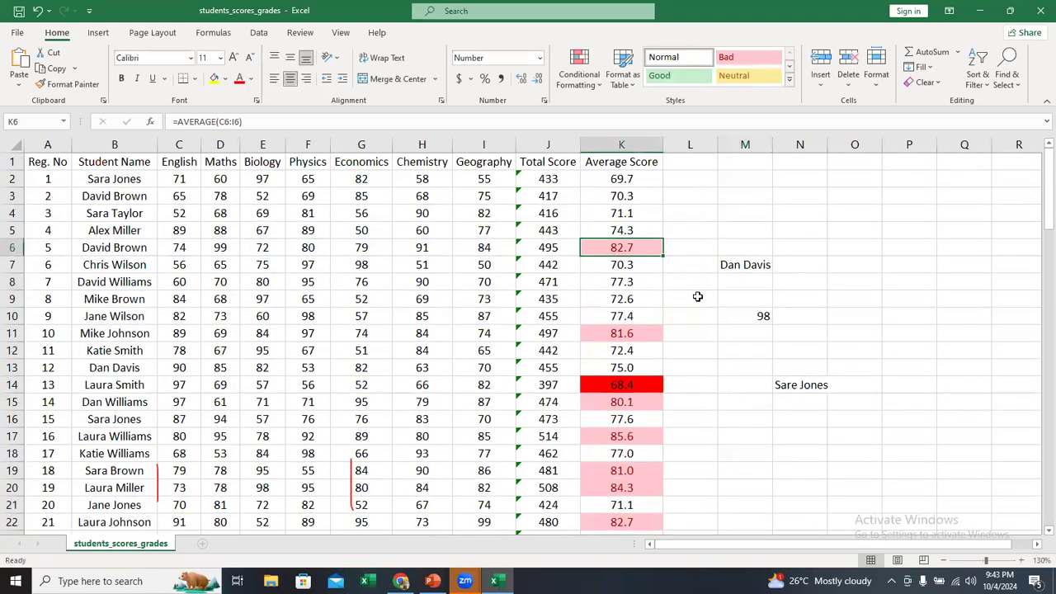
Step: Clear the conditional formatting rules from the entire sheet
click(622, 144)
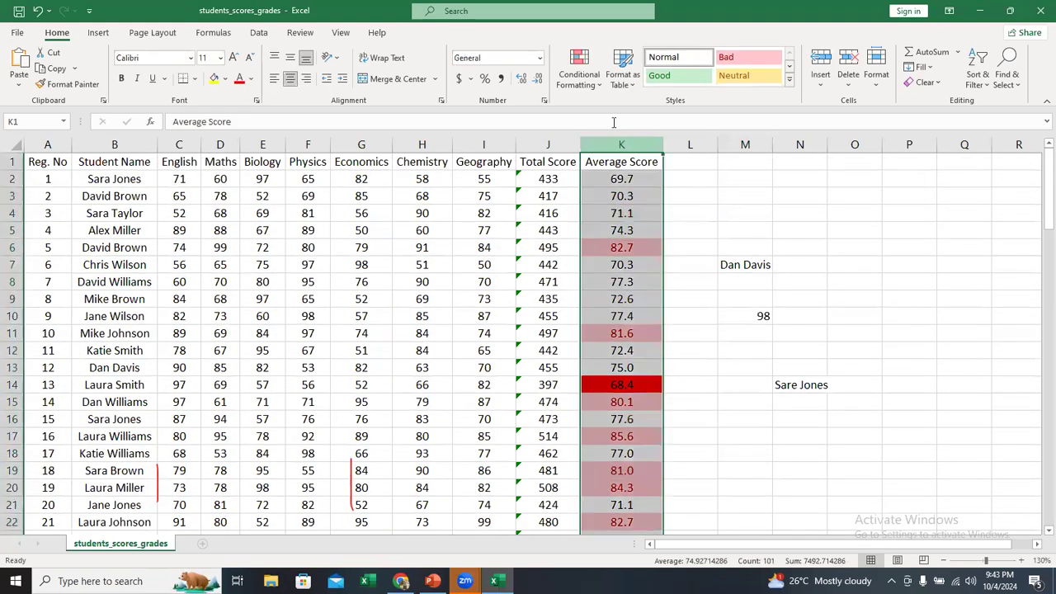
click(584, 76)
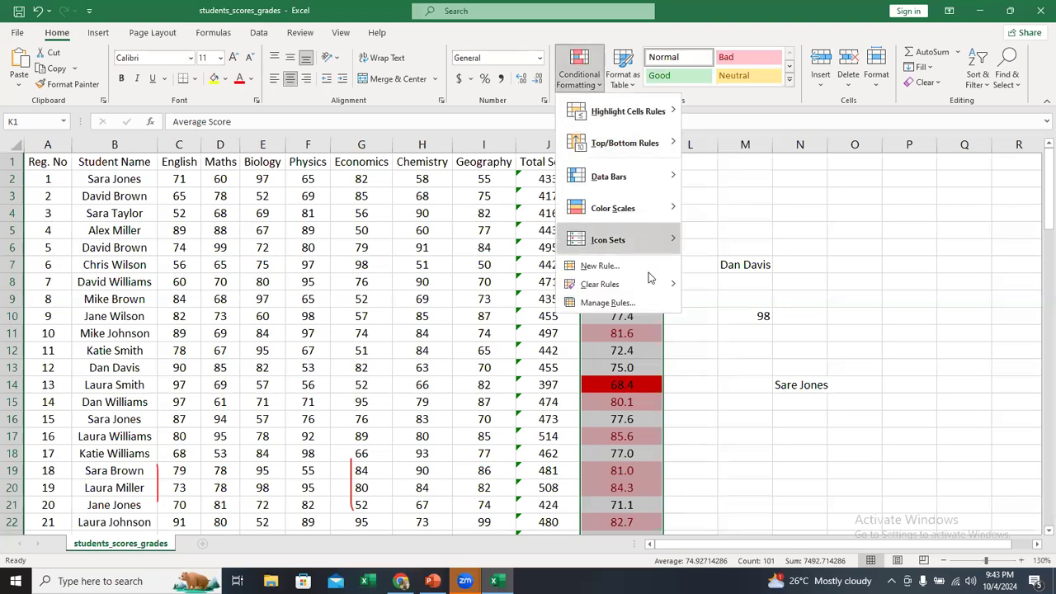
mouse_move(643, 288)
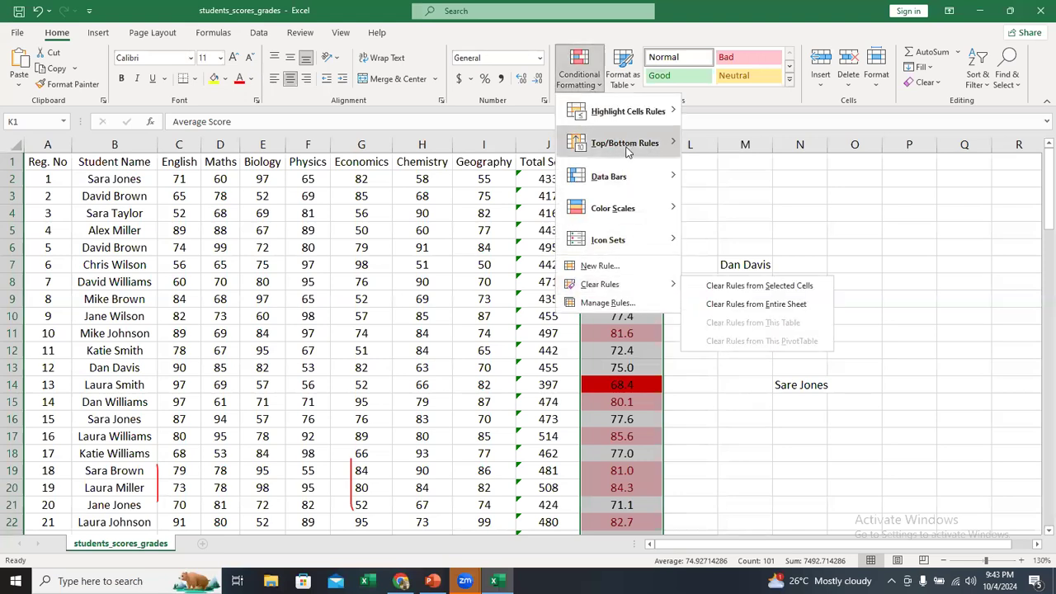
mouse_move(629, 188)
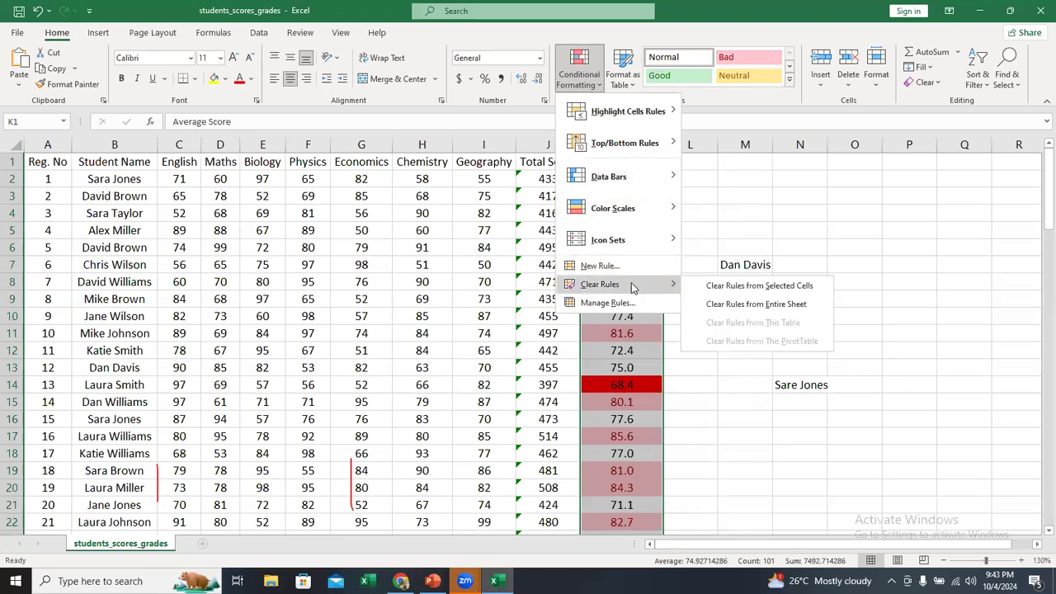
click(738, 305)
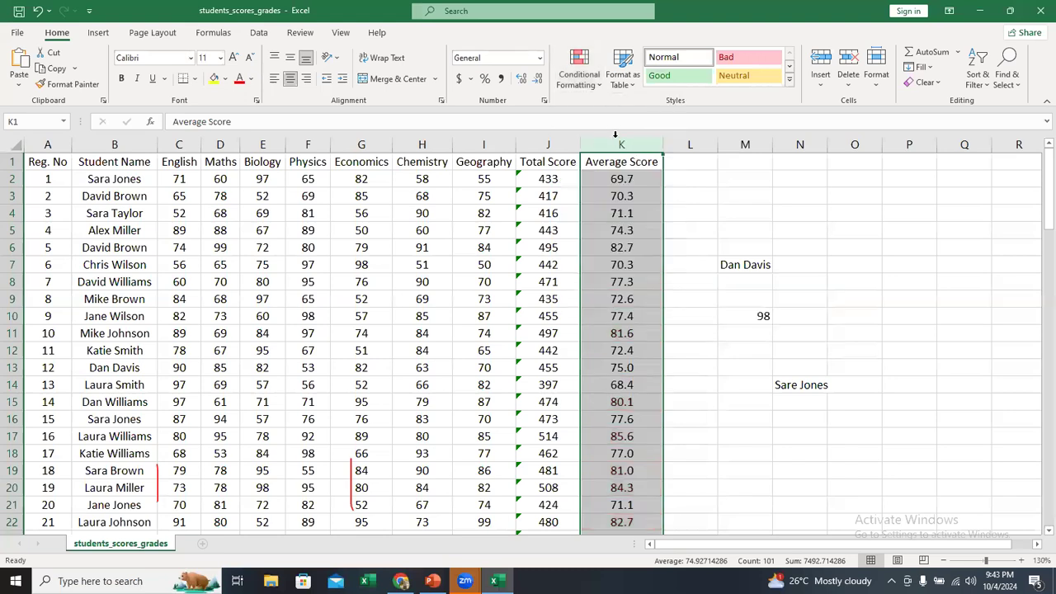
Step: Highlight the top 10% of the Average Score column with Light Red Fill with Dark Red Text
click(584, 88)
mouse_move(625, 156)
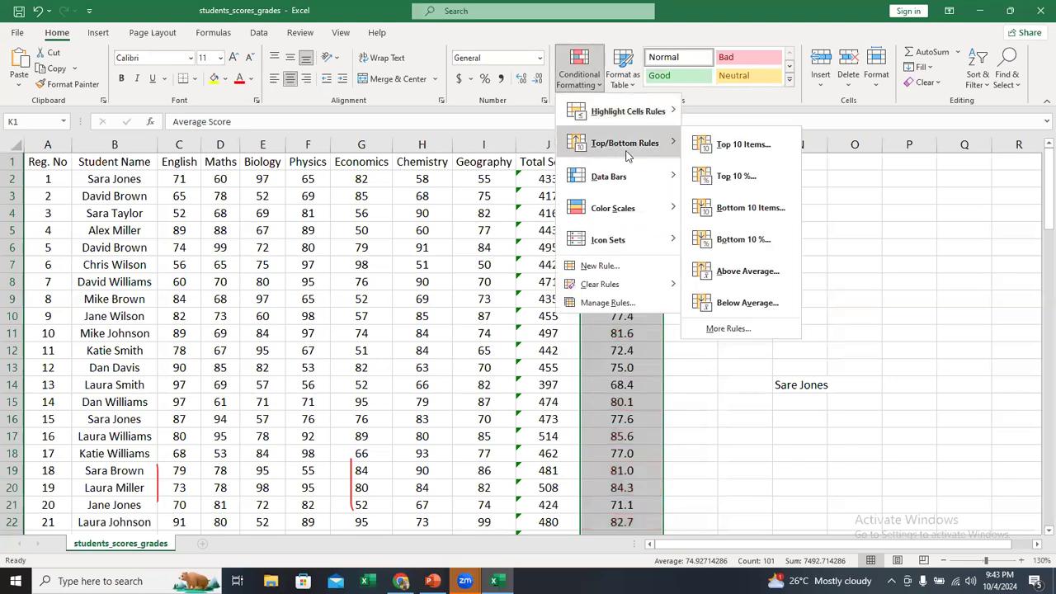
click(740, 177)
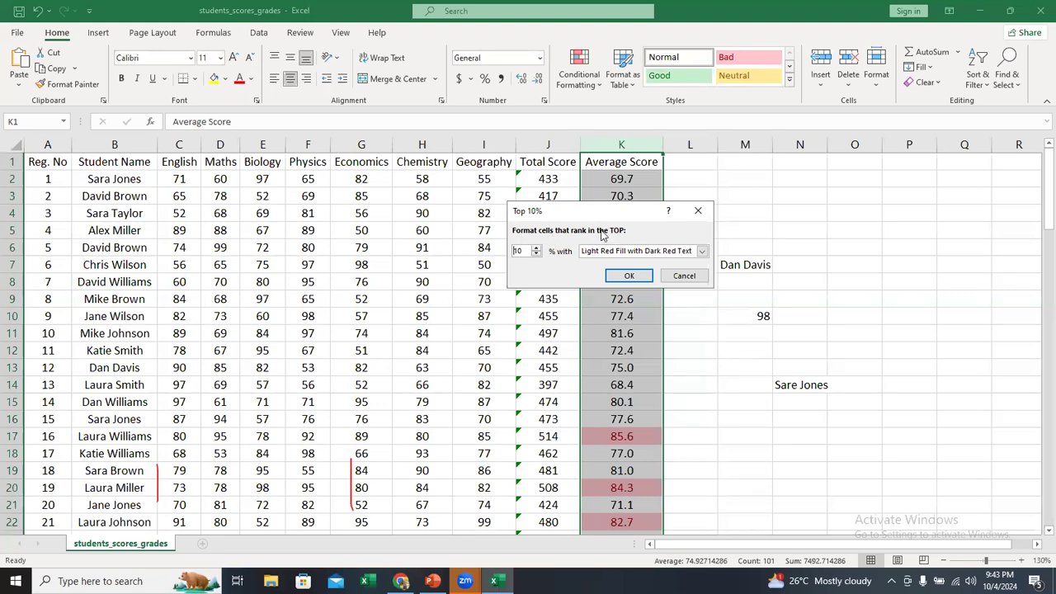
click(630, 276)
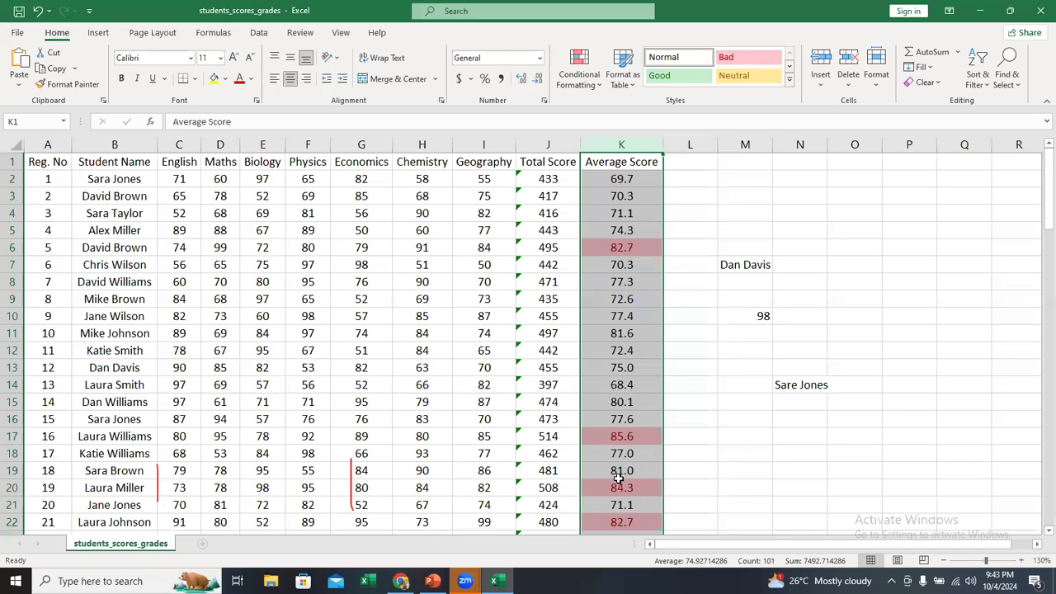
Step: Check which average scores are highlighted by the top 10% rule through the last record, row 101
scroll(640, 347, down, 8)
scroll(631, 297, down, 7)
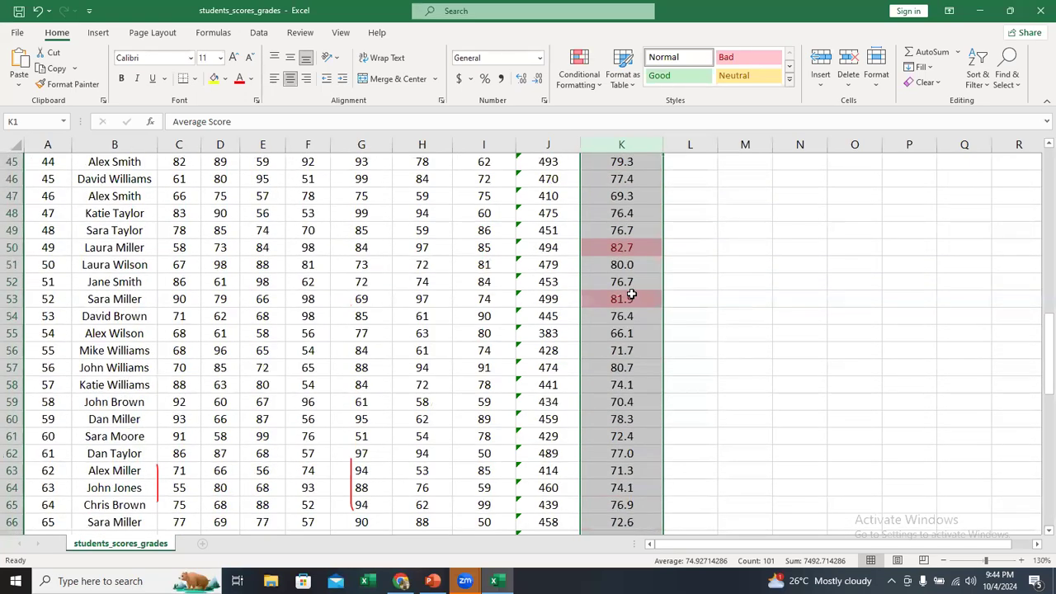
scroll(631, 295, down, 15)
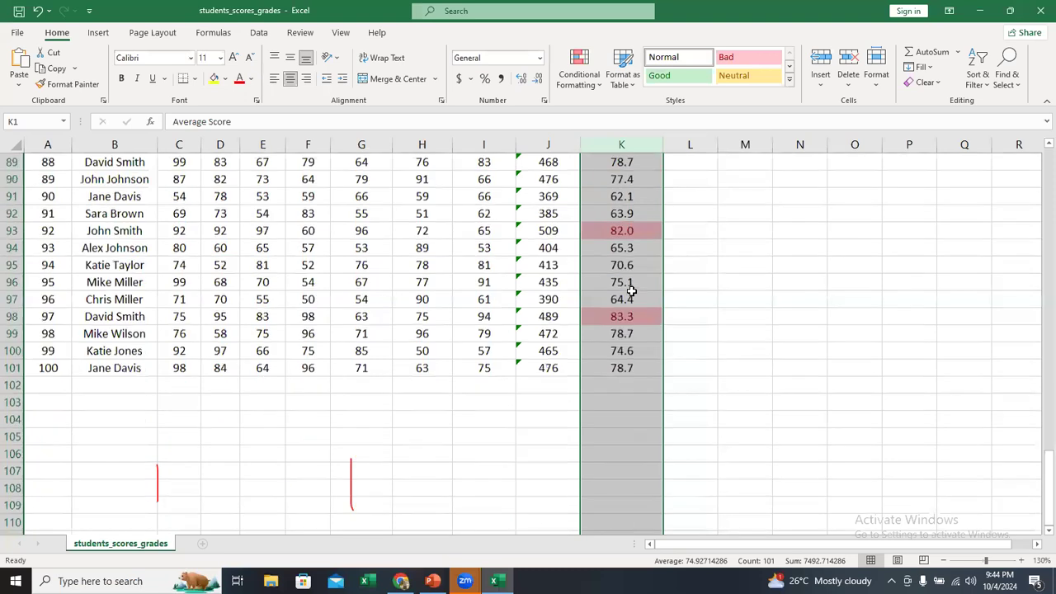
scroll(631, 291, up, 20)
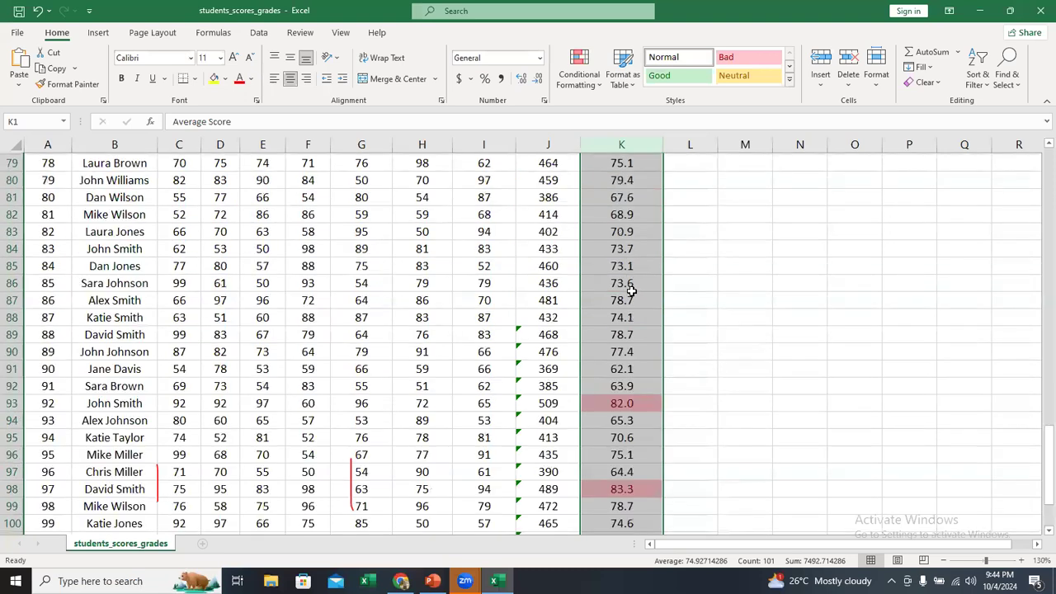
Step: Clear all conditional formatting rules from the entire sheet
click(586, 83)
mouse_move(677, 145)
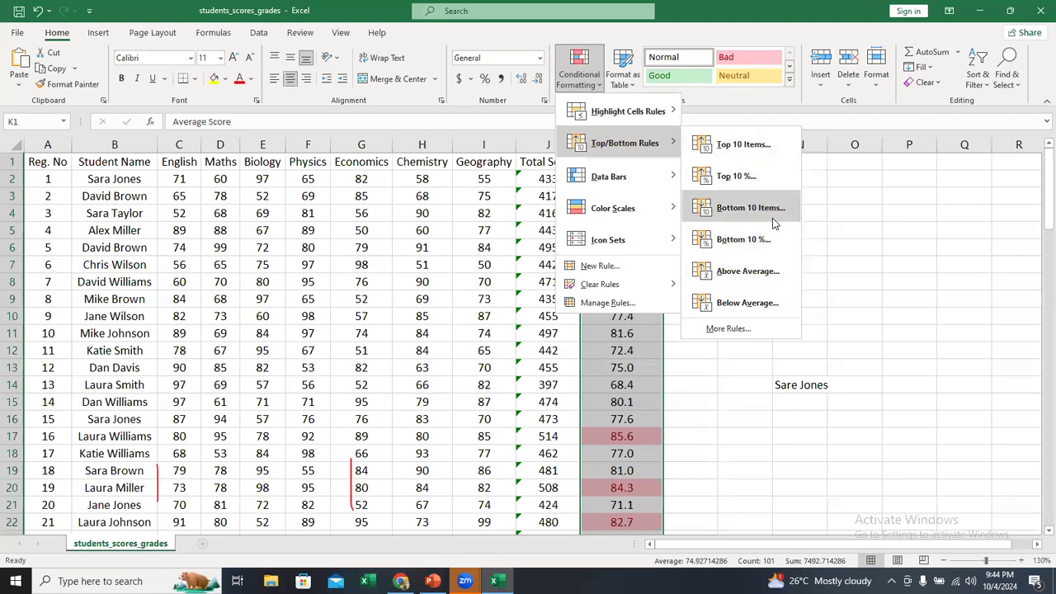
mouse_move(652, 286)
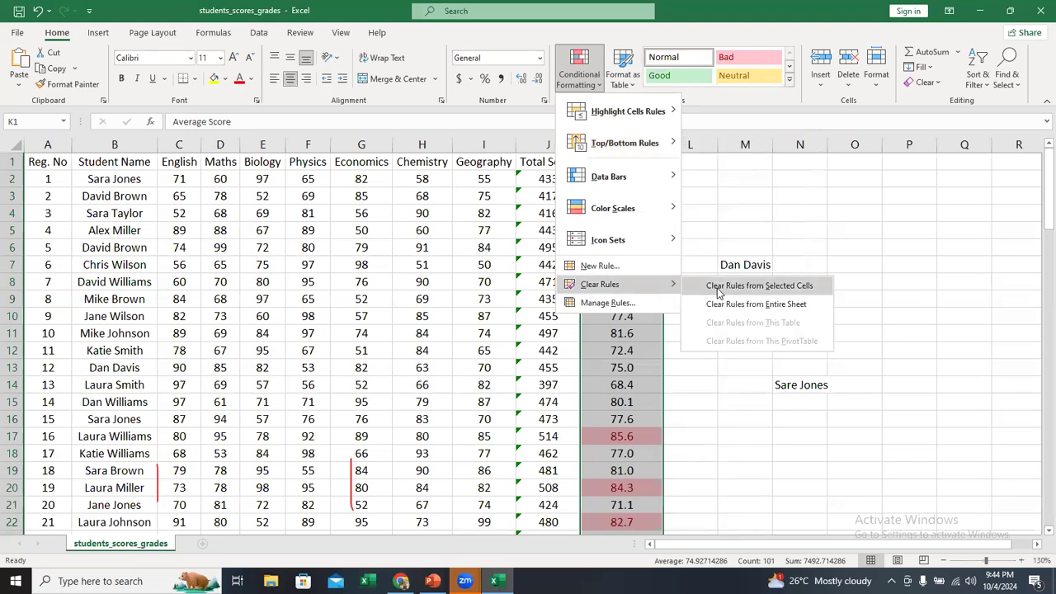
click(726, 303)
click(579, 66)
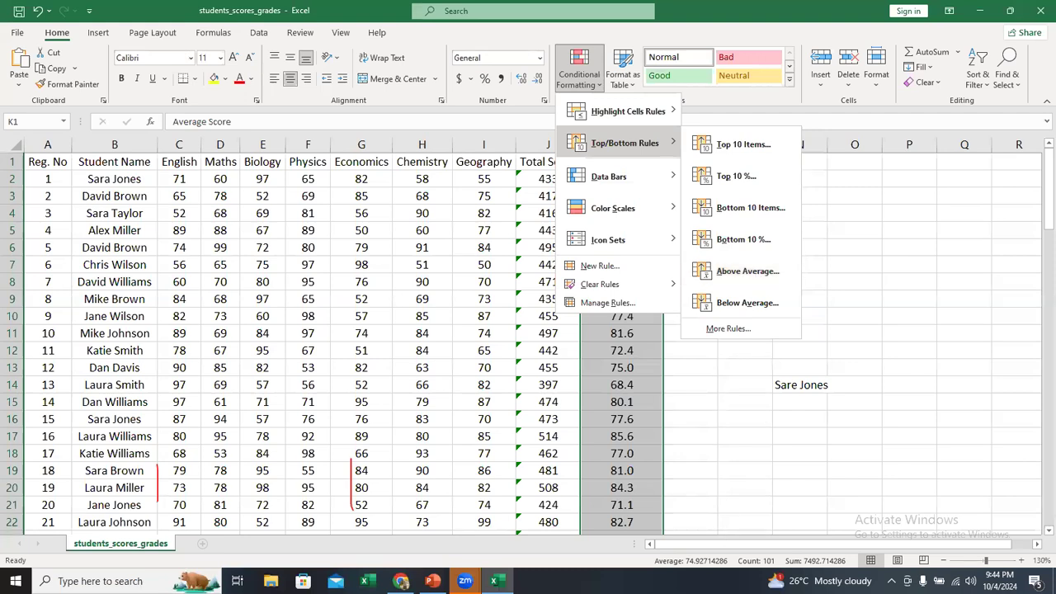
click(747, 271)
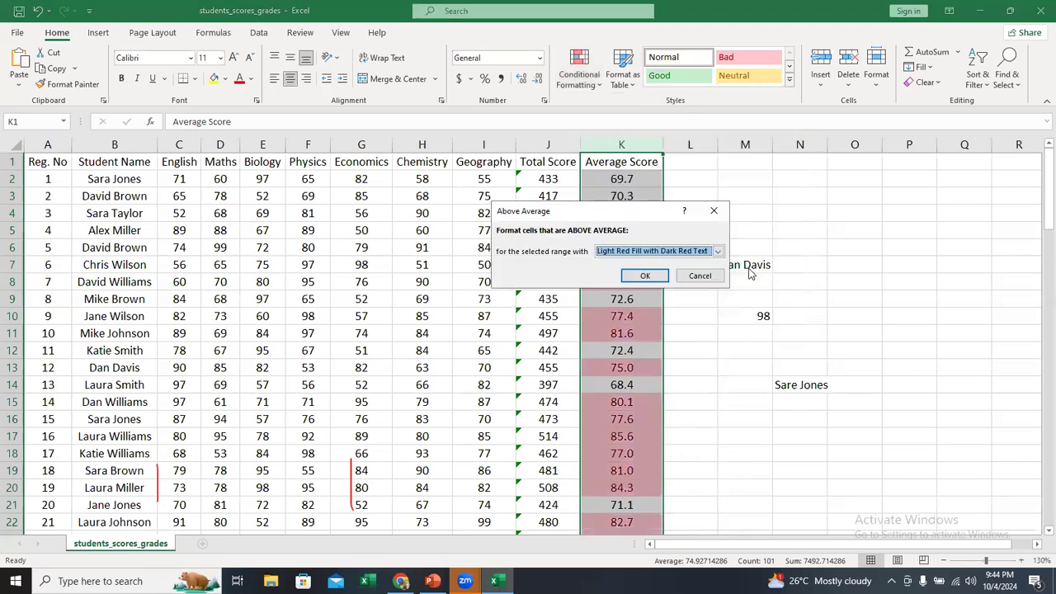
click(699, 276)
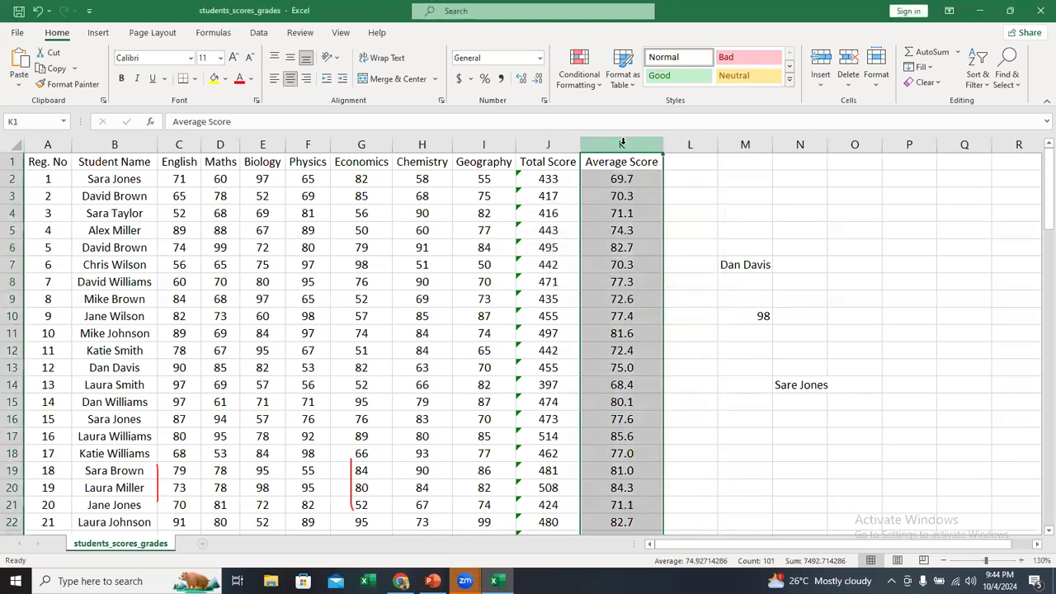
Step: Inspect the formula behind the first average score in cell K2
click(632, 212)
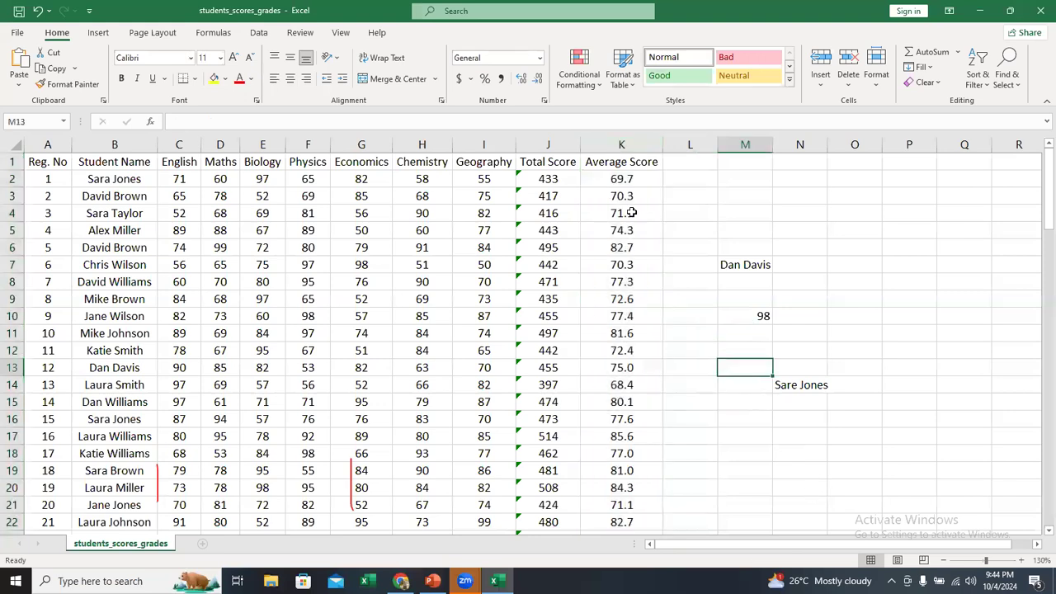
double_click(619, 178)
key(Escape)
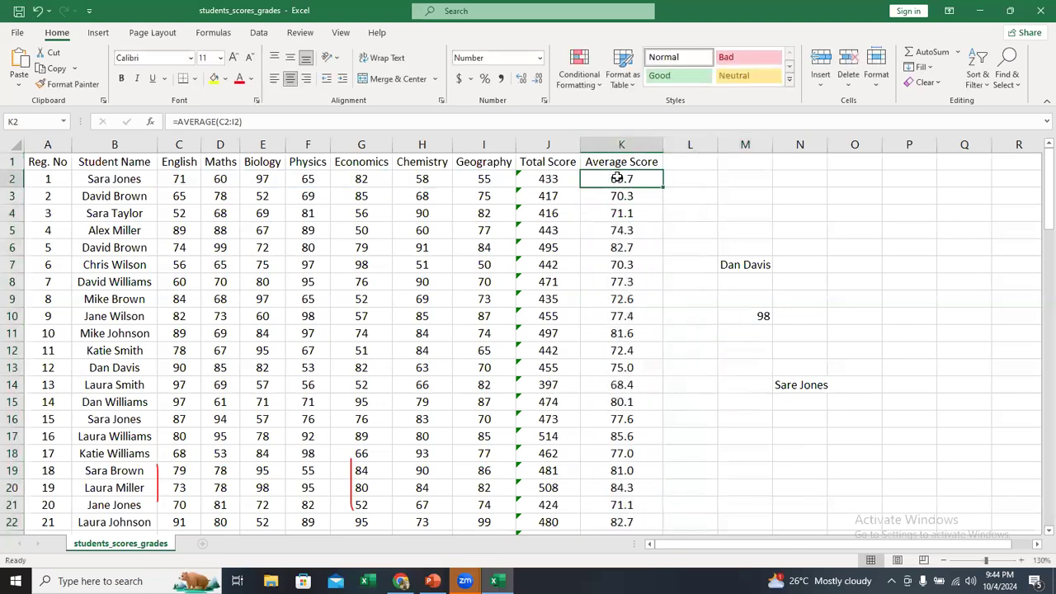
Step: Preview the Above Average rule on the Average Score column with Light Red Fill with Dark Red Text, without applying it
click(621, 145)
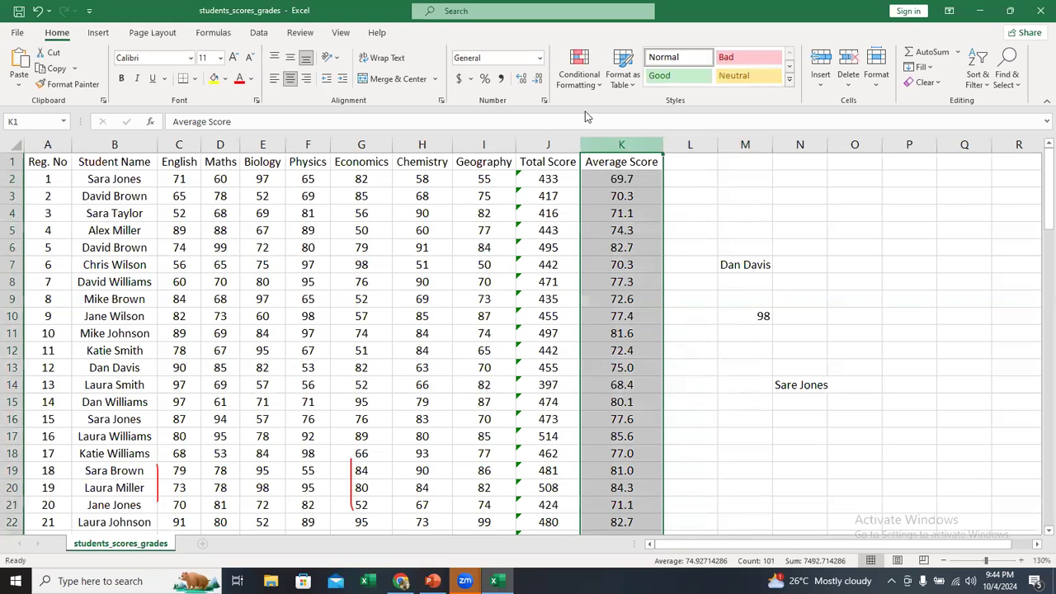
click(578, 83)
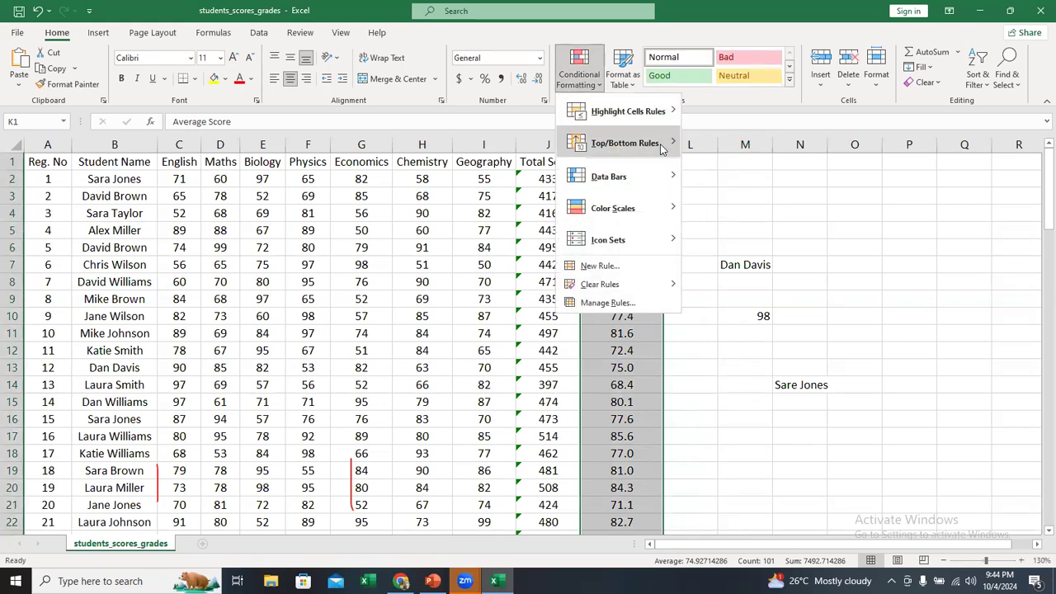
mouse_move(636, 144)
click(745, 275)
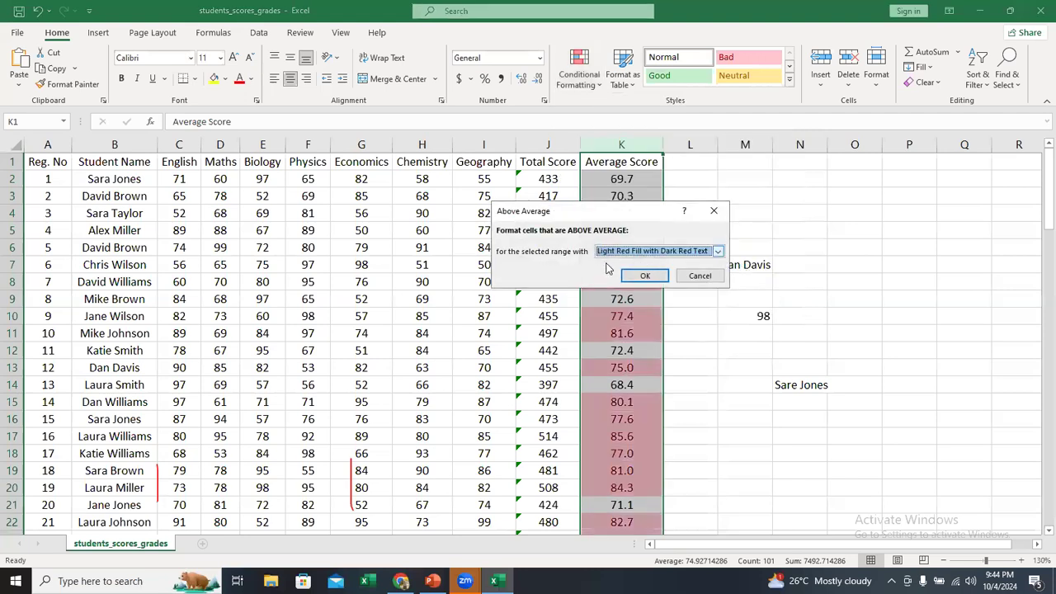
click(705, 279)
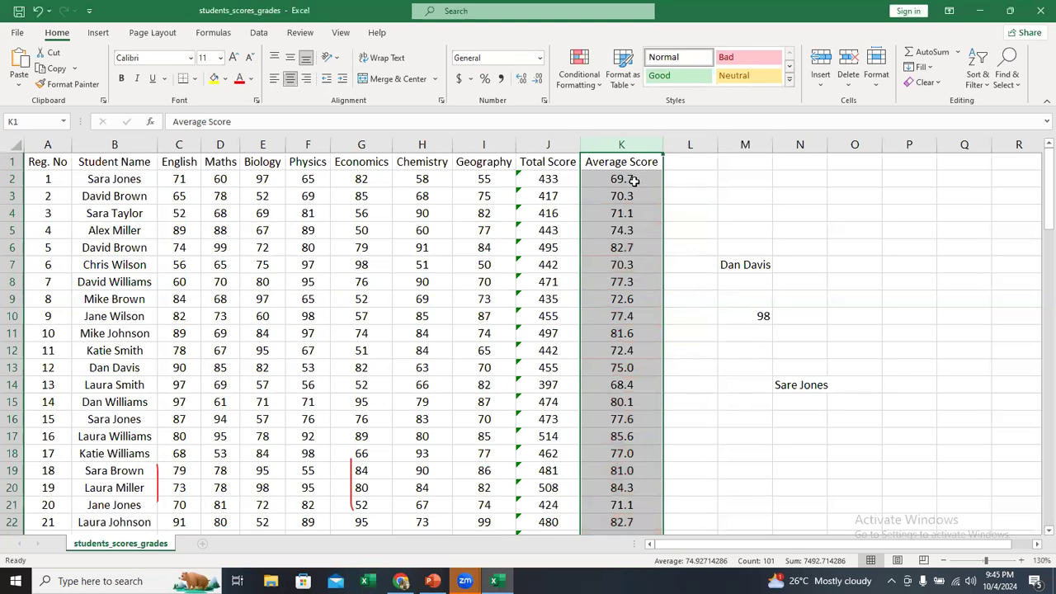
Step: Calculate the mean of all average scores in cell L84 with =AVERAGE(K2:K101)
click(624, 177)
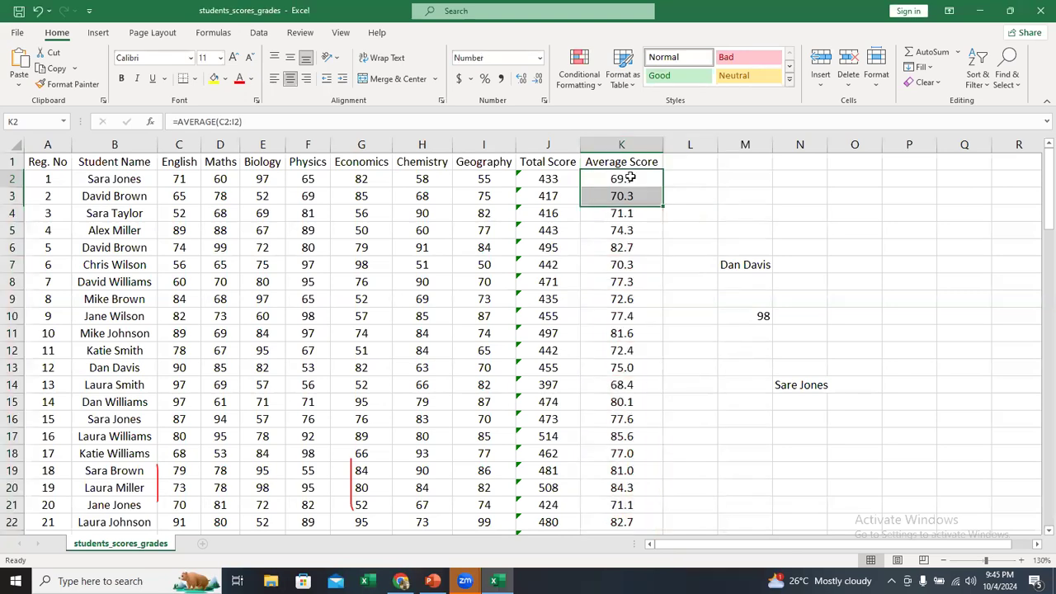
click(631, 177)
key(ctrl+shift+Down)
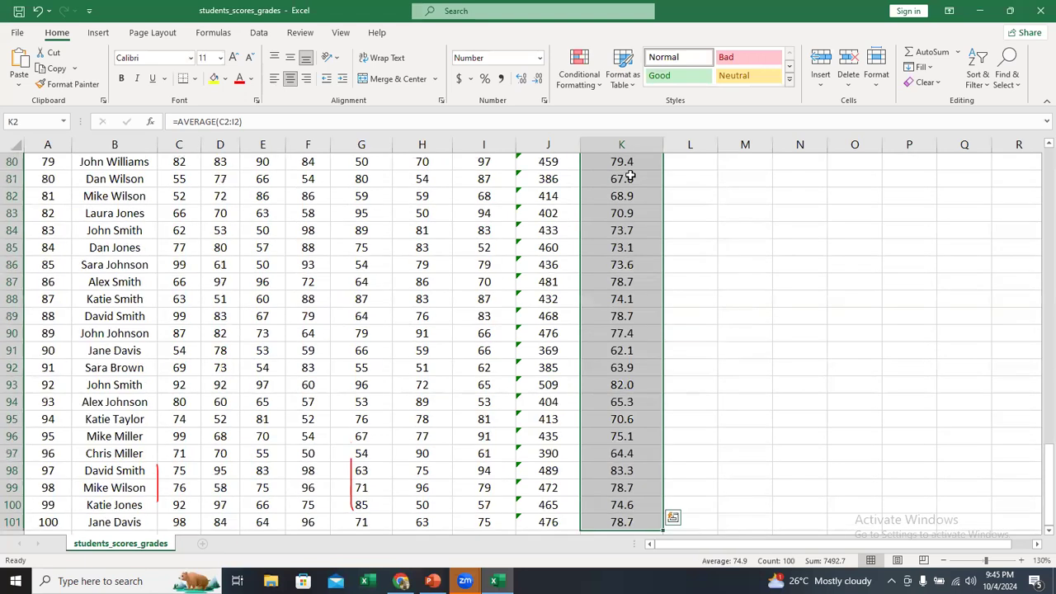
click(704, 229)
text(=)
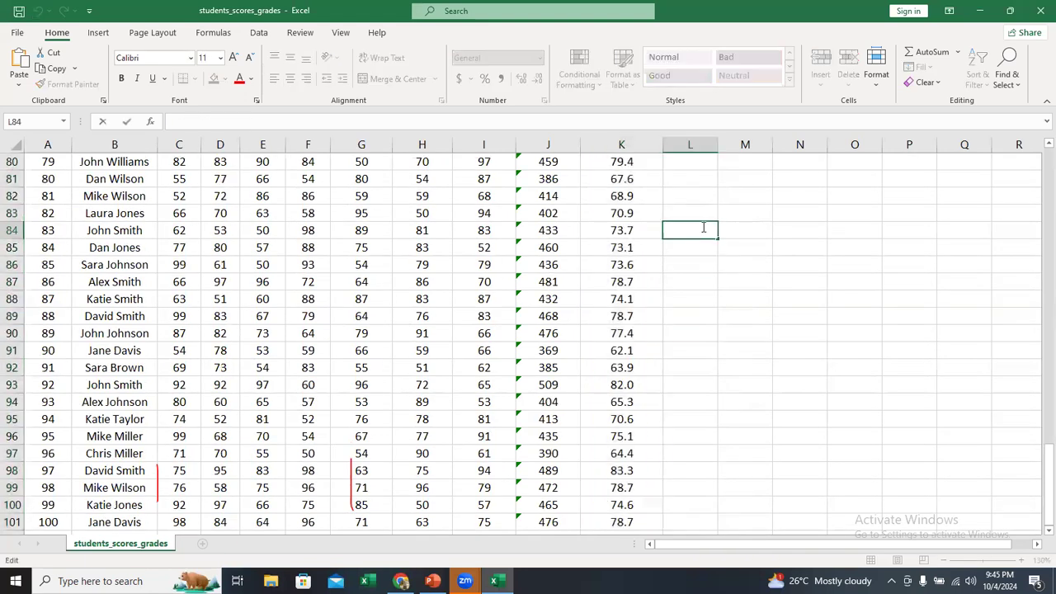
text(average)
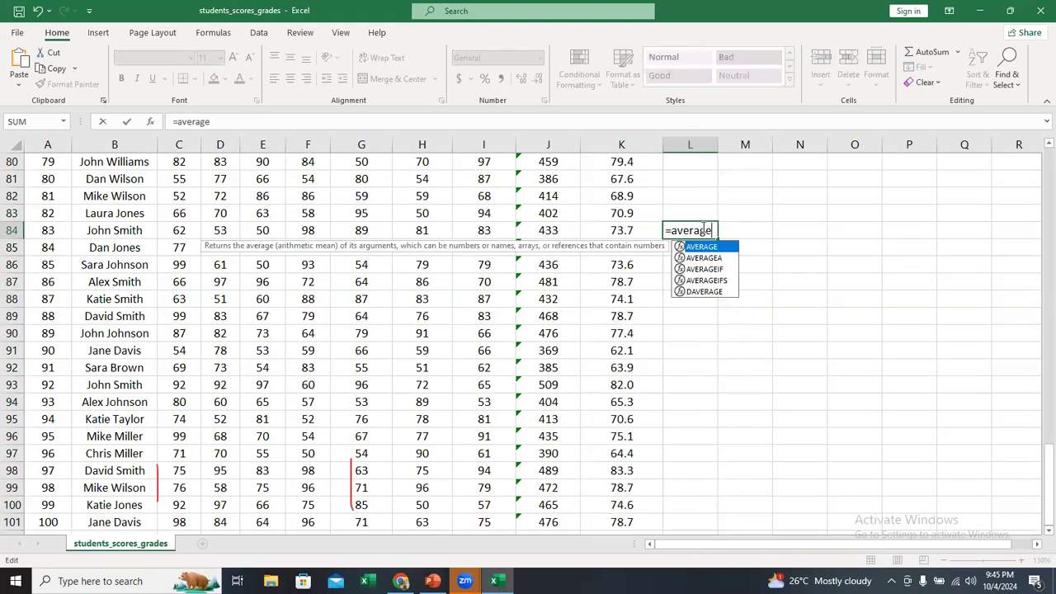
key(Tab)
scroll(701, 248, up, 20)
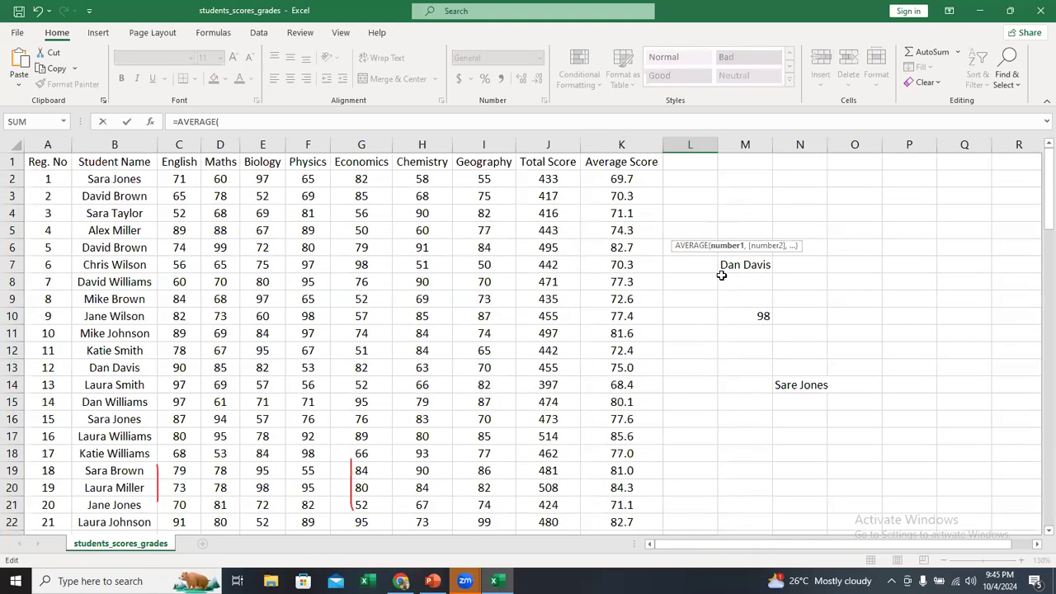
click(640, 179)
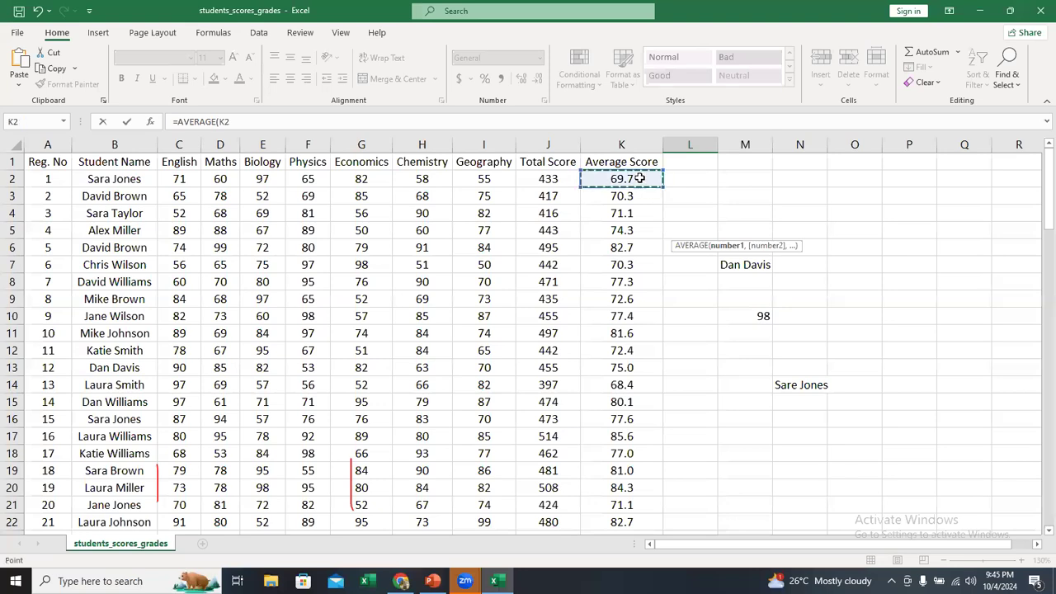
key(ctrl+shift+Down)
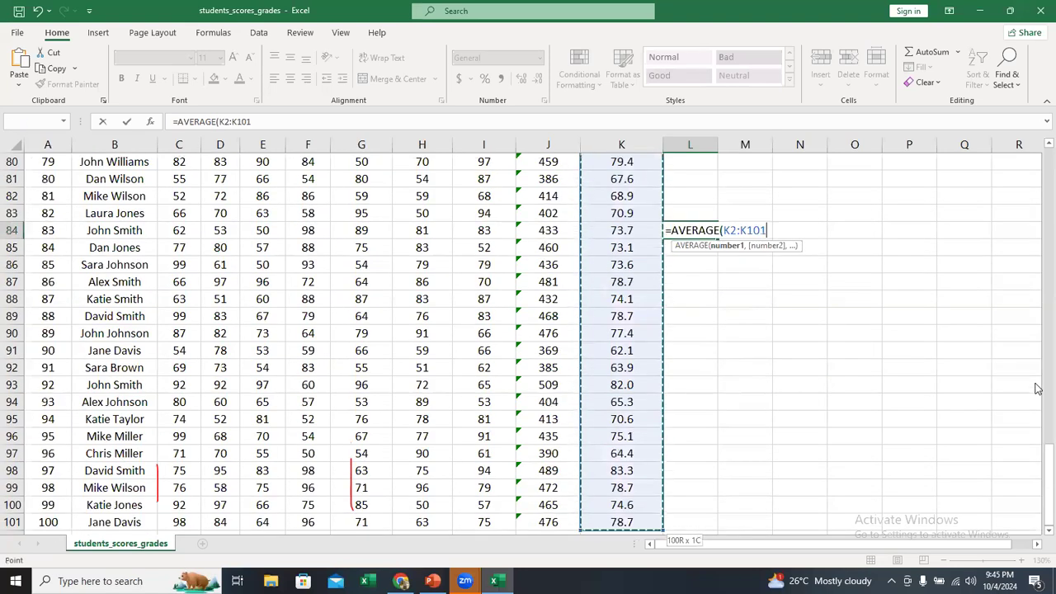
text())
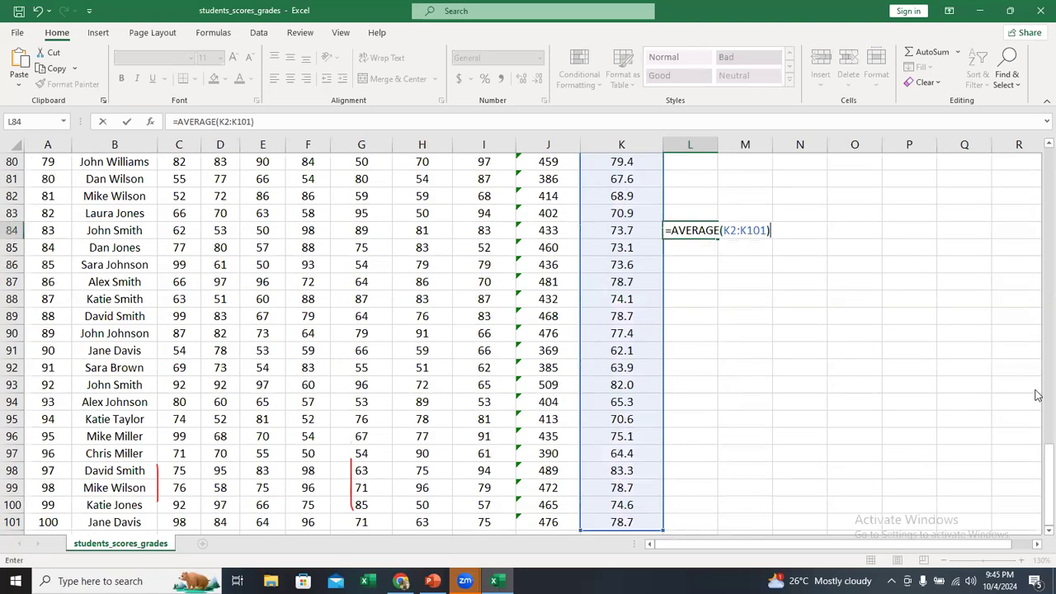
key(Return)
Step: Try copying the overall average from cell L84 to cell L3, and clear the pasted cell
scroll(629, 228, up, 15)
scroll(630, 228, down, 15)
scroll(694, 214, down, 20)
scroll(693, 215, up, 15)
scroll(694, 214, up, 15)
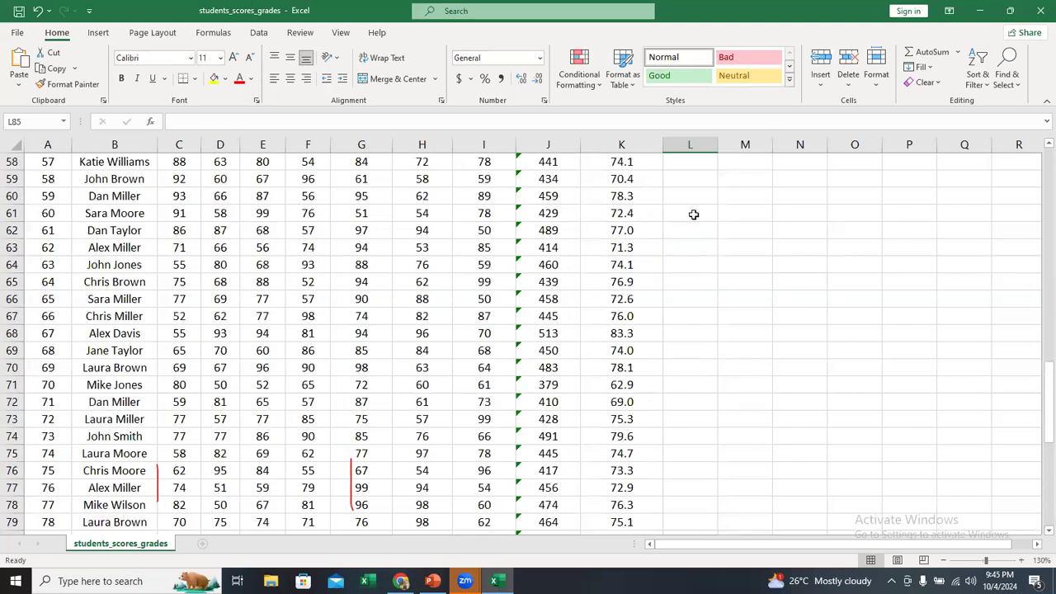
scroll(696, 217, down, 7)
click(697, 230)
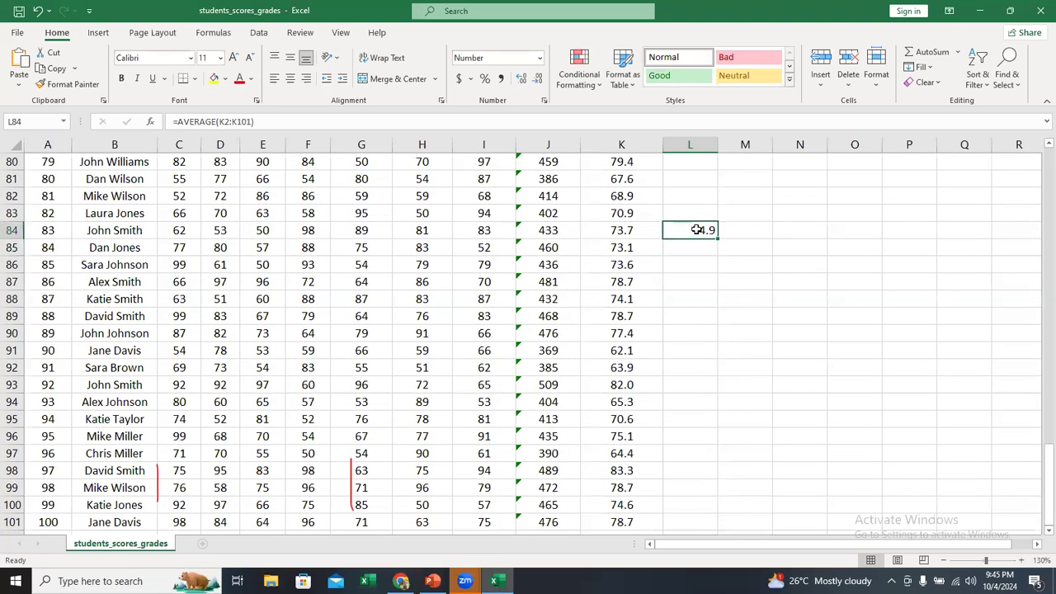
key(ctrl+c)
scroll(740, 245, up, 20)
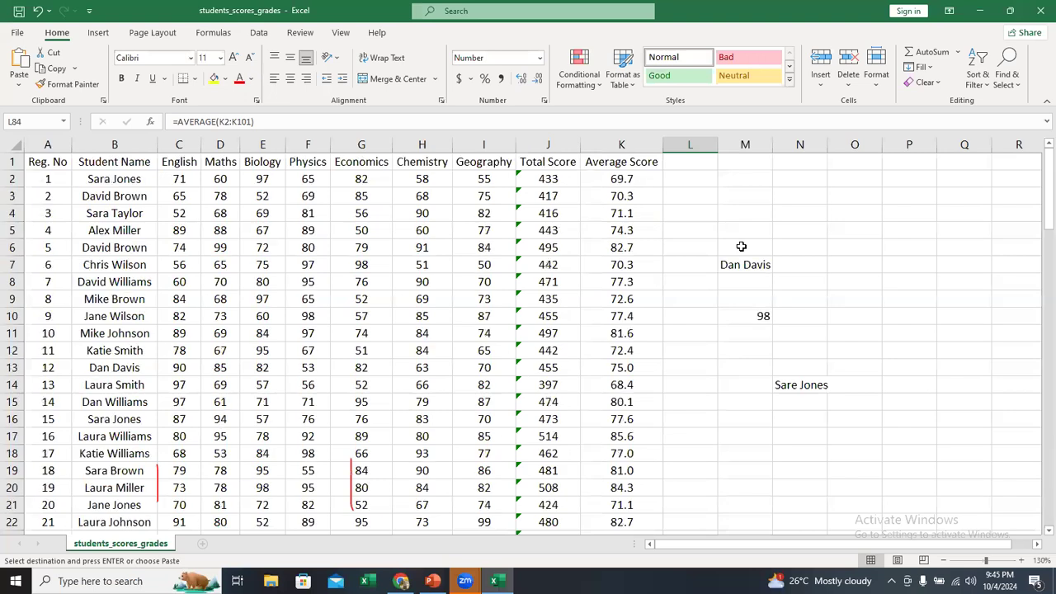
click(693, 205)
key(ctrl+v)
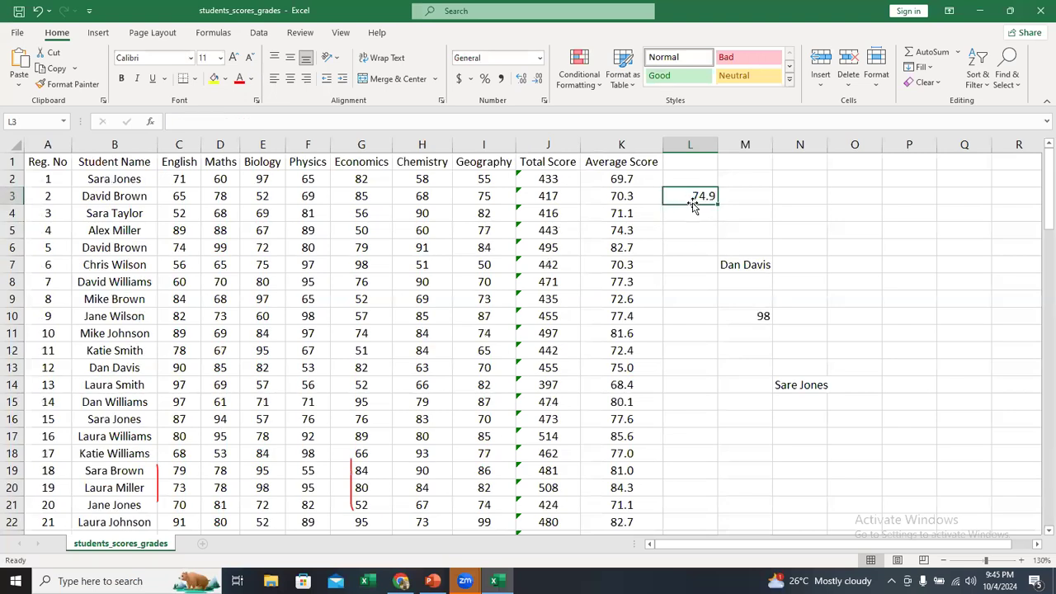
key(Delete)
Step: Enter the formula =AVERAGE(K2:K101) in cell L3 beside the Average Score column
click(632, 146)
double_click(683, 198)
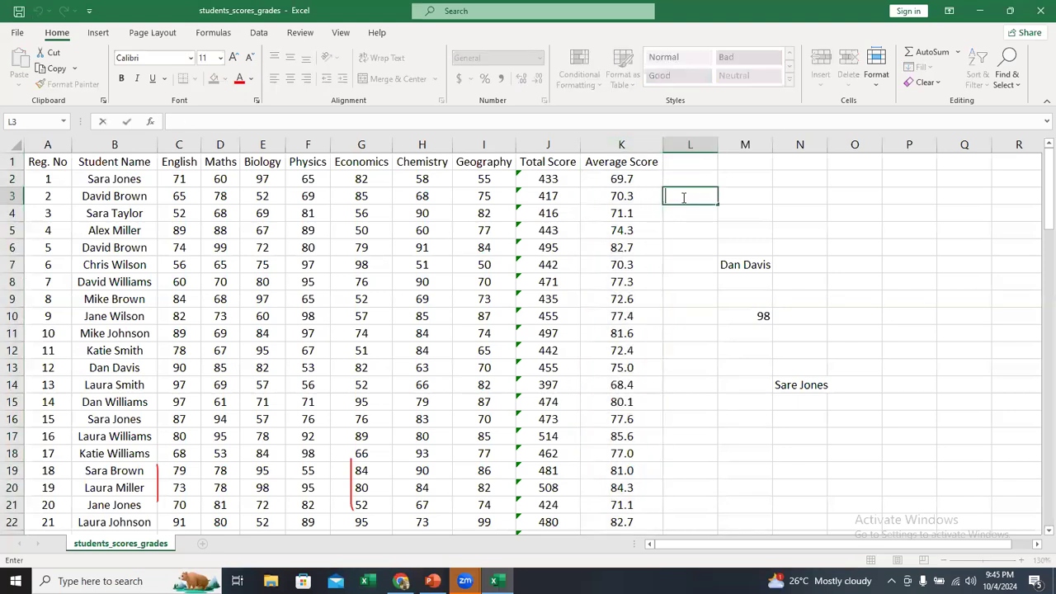
text(=aver)
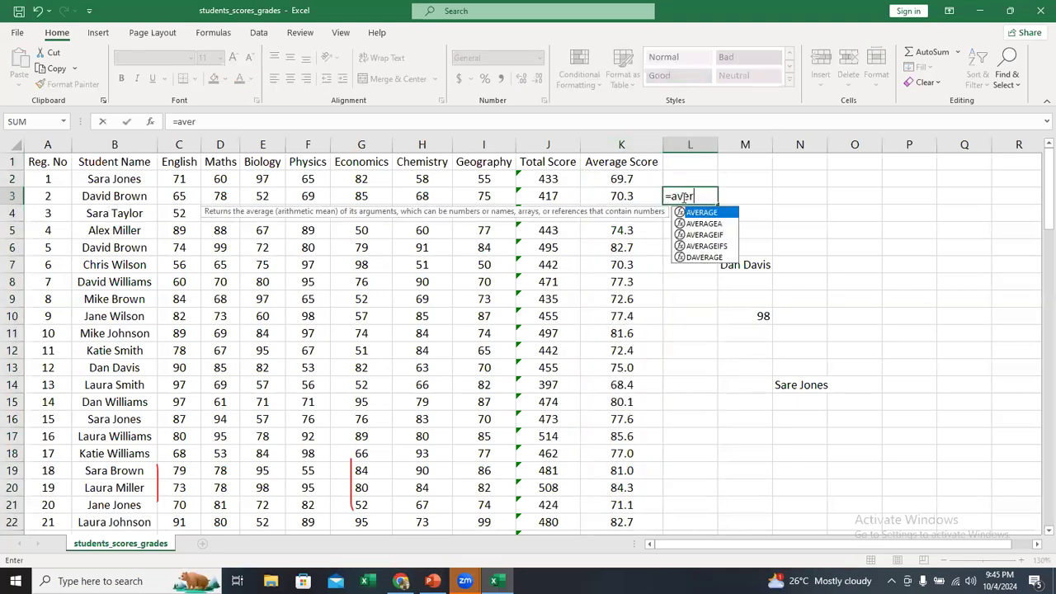
text(age)
key(Tab)
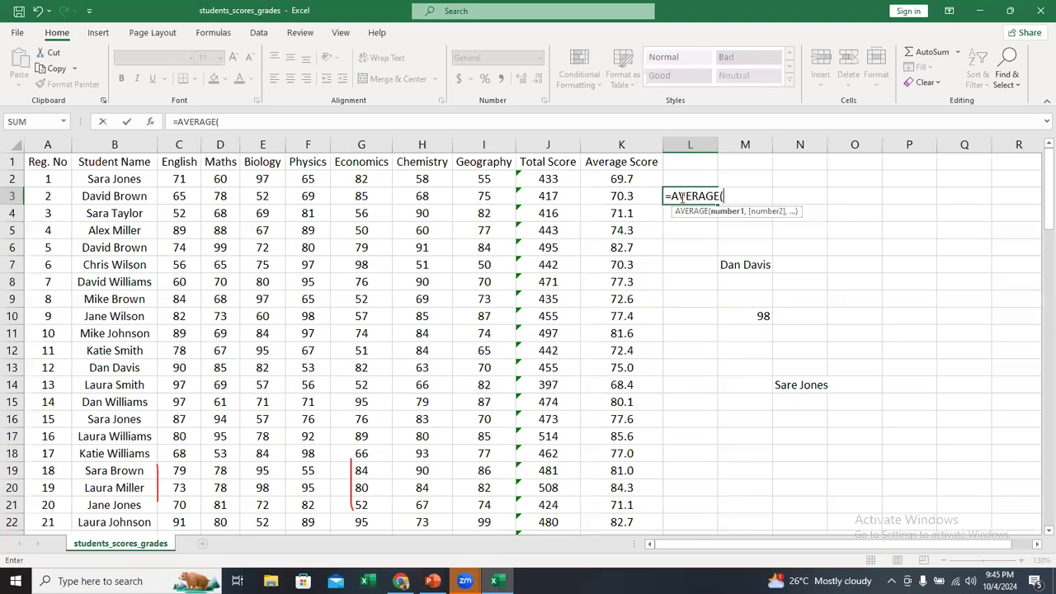
click(645, 179)
key(ctrl+shift+Down)
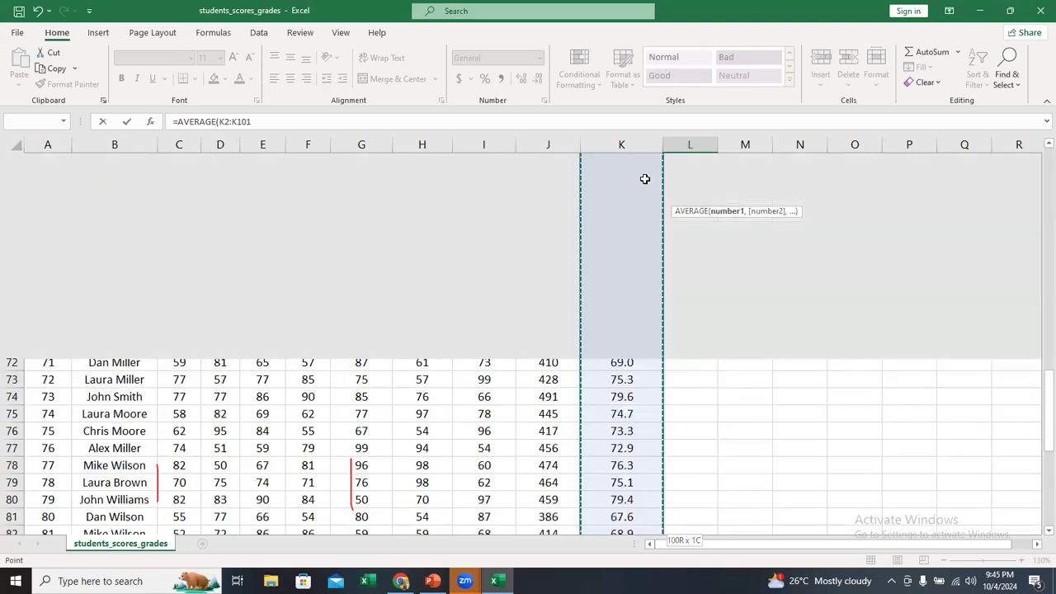
drag(1047, 475, 1038, 122)
click(1038, 122)
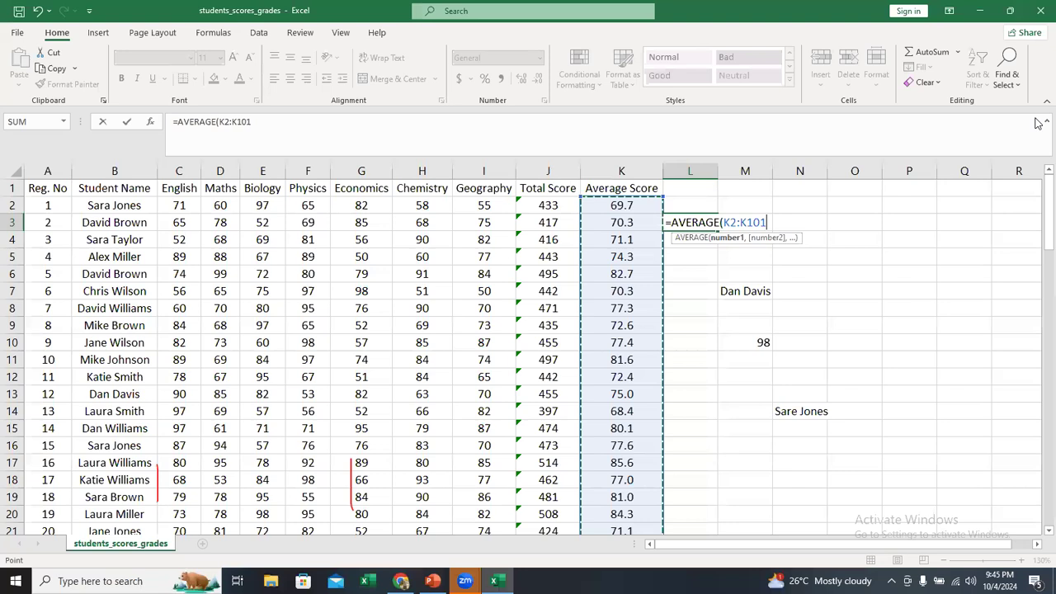
text())
key(Return)
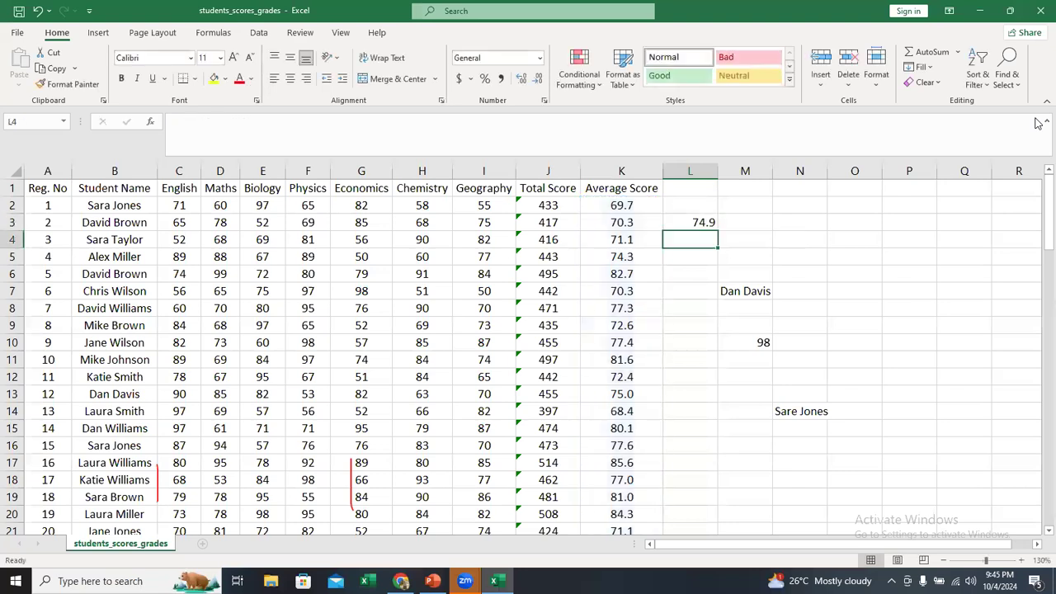
Step: Check the overall average in cell L84 and inspect the AVERAGE formula in cell L3
drag(693, 274, 816, 291)
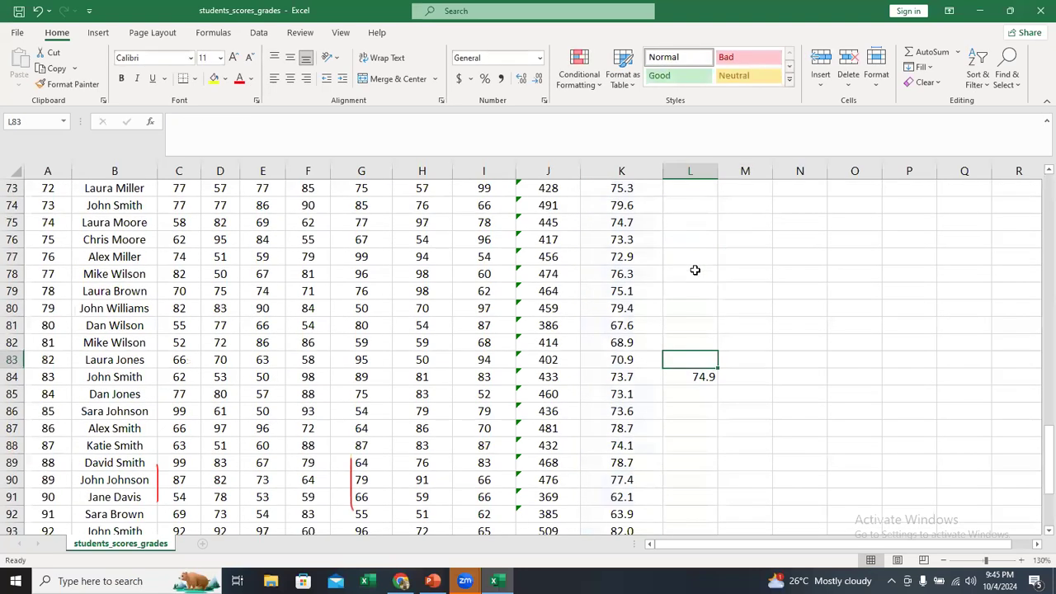
scroll(694, 270, up, 20)
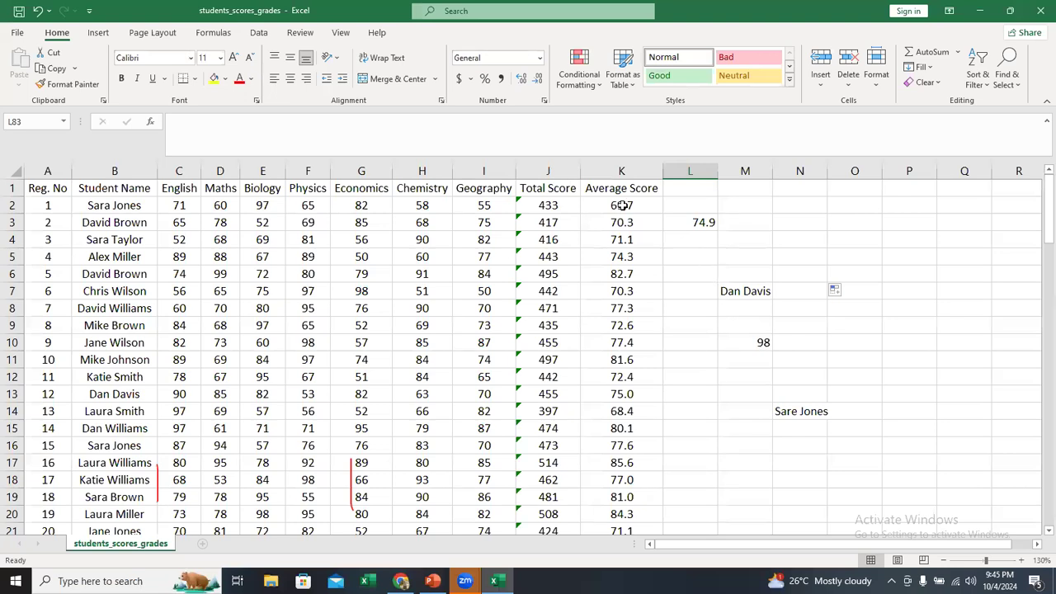
click(633, 168)
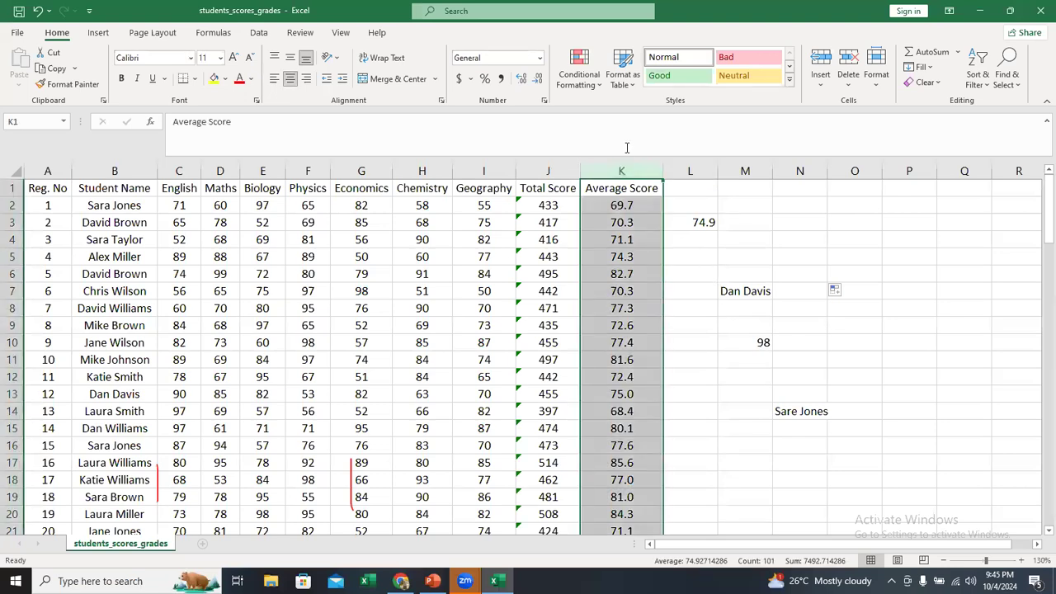
click(583, 83)
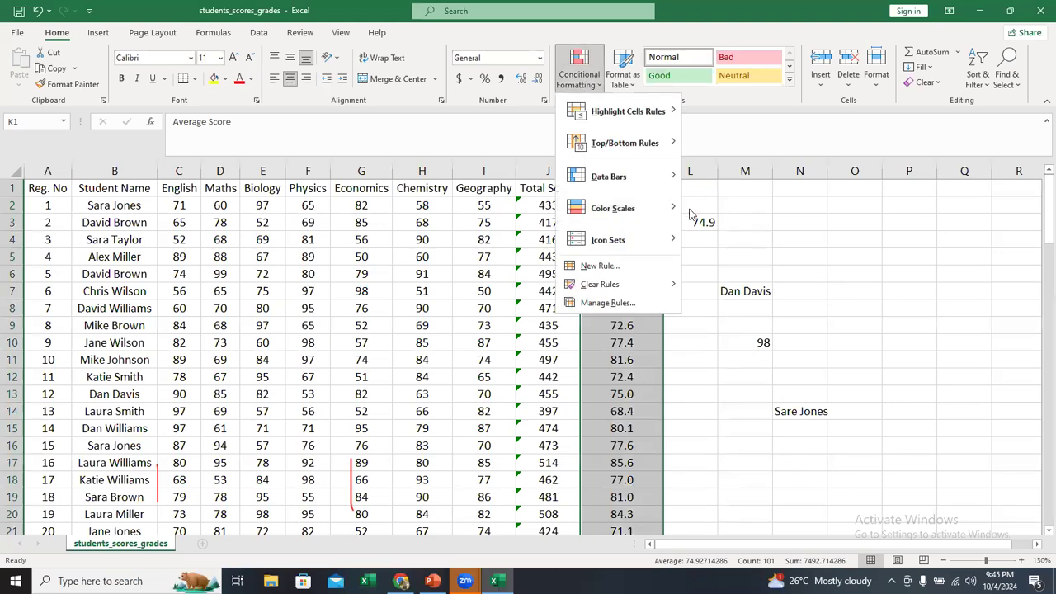
click(745, 222)
click(705, 221)
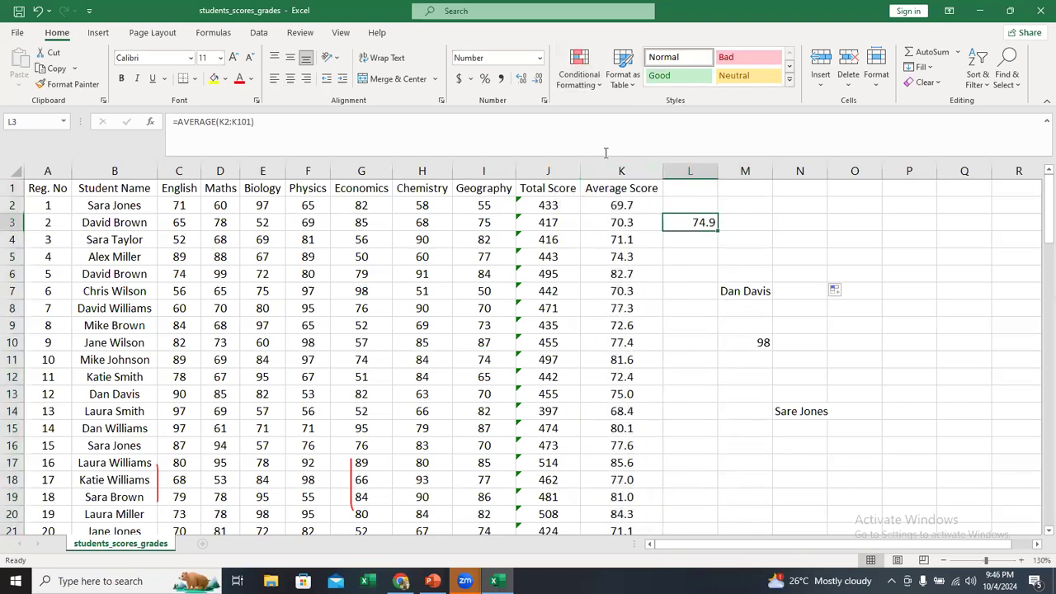
click(580, 78)
mouse_move(613, 146)
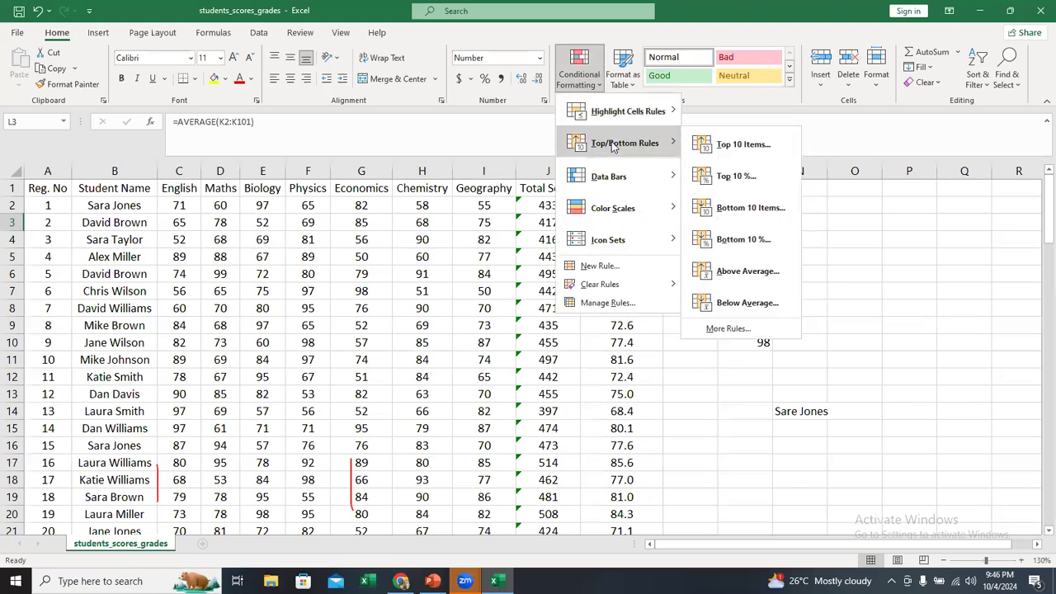
click(954, 258)
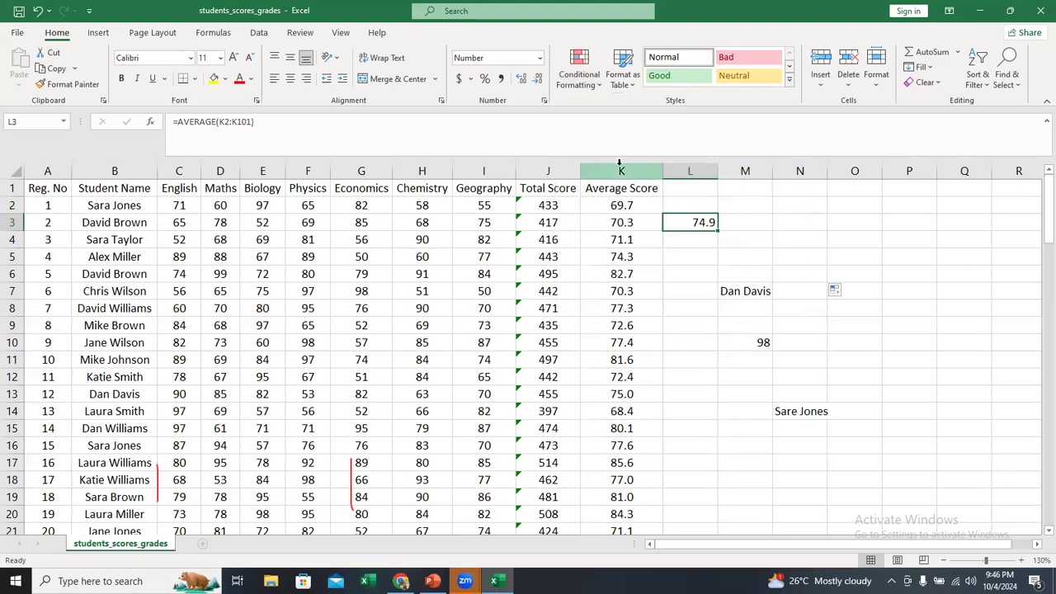
Step: Start an Above Average conditional formatting rule on the Average Score column and move its dialog off the scores
click(621, 171)
click(579, 73)
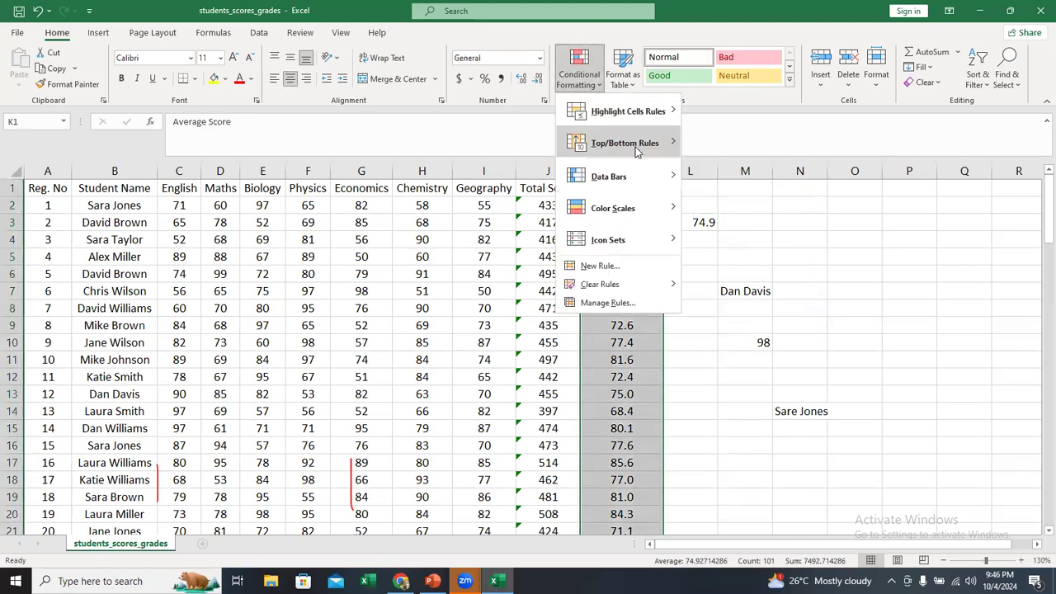
mouse_move(635, 149)
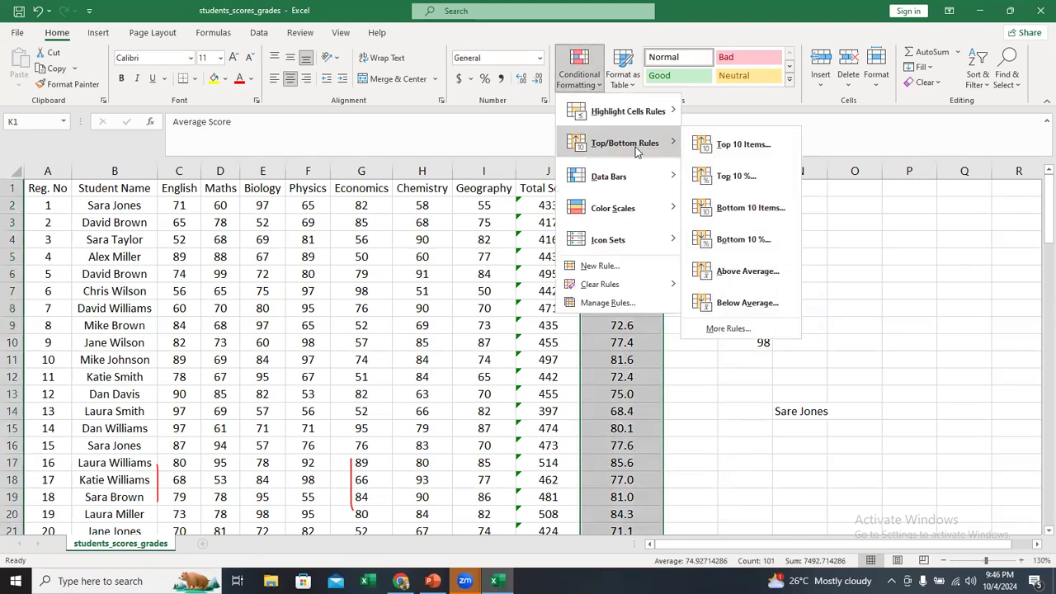
click(742, 281)
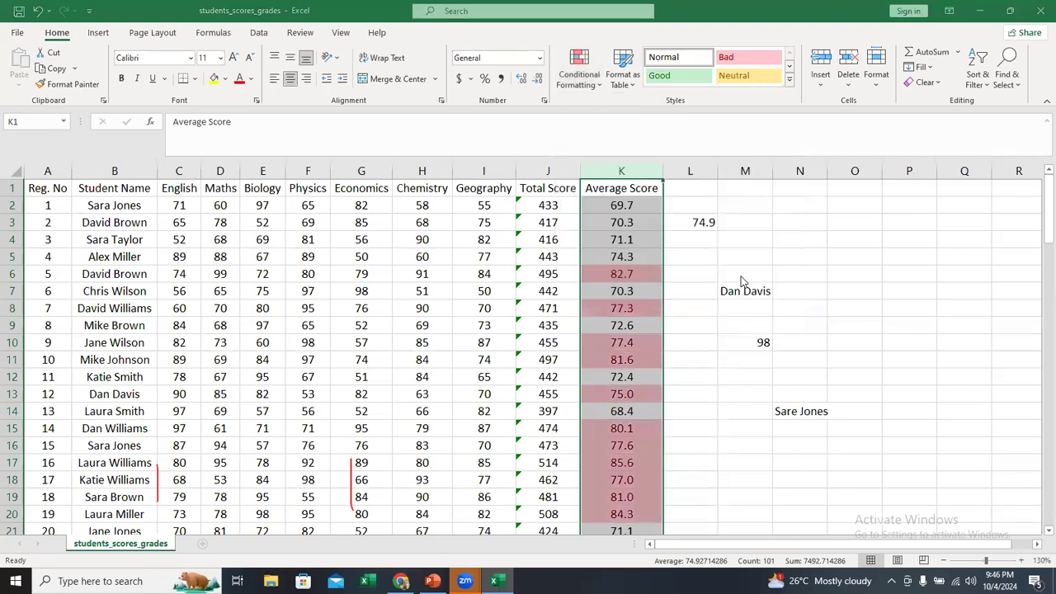
drag(633, 216, 519, 238)
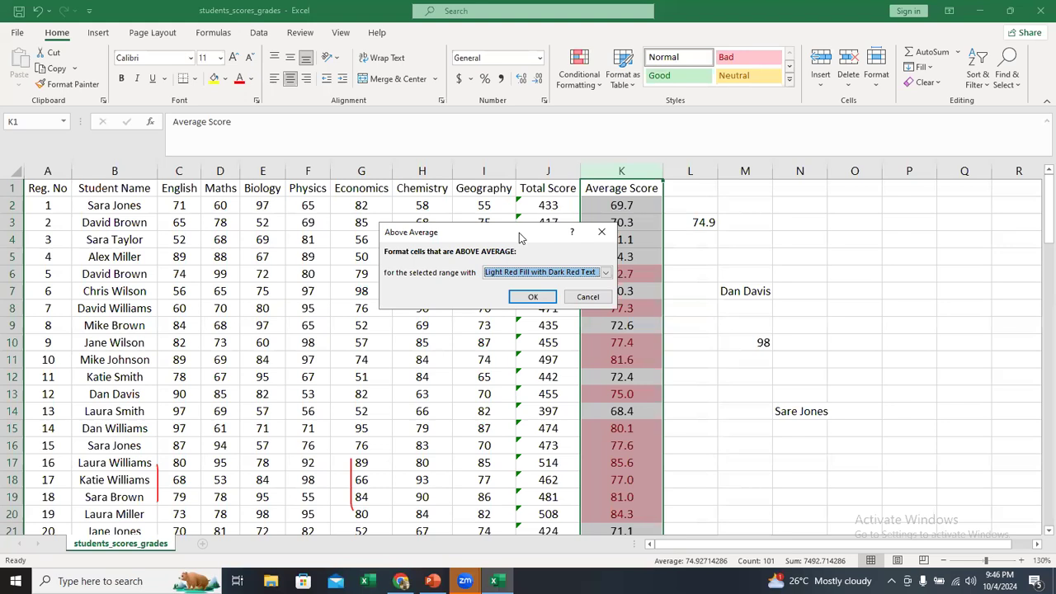
drag(518, 238, 478, 238)
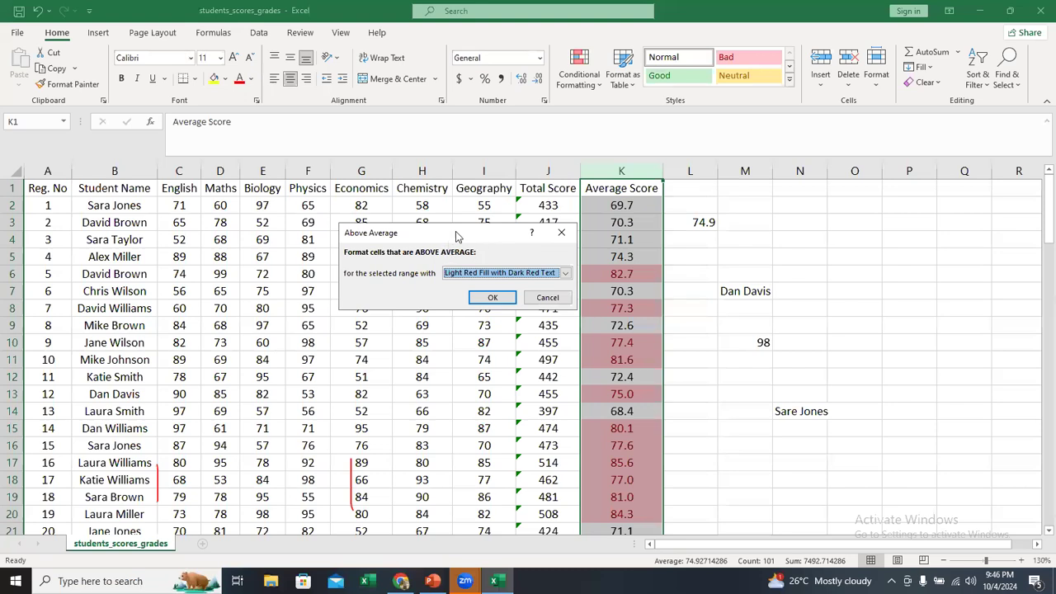
drag(461, 235, 497, 229)
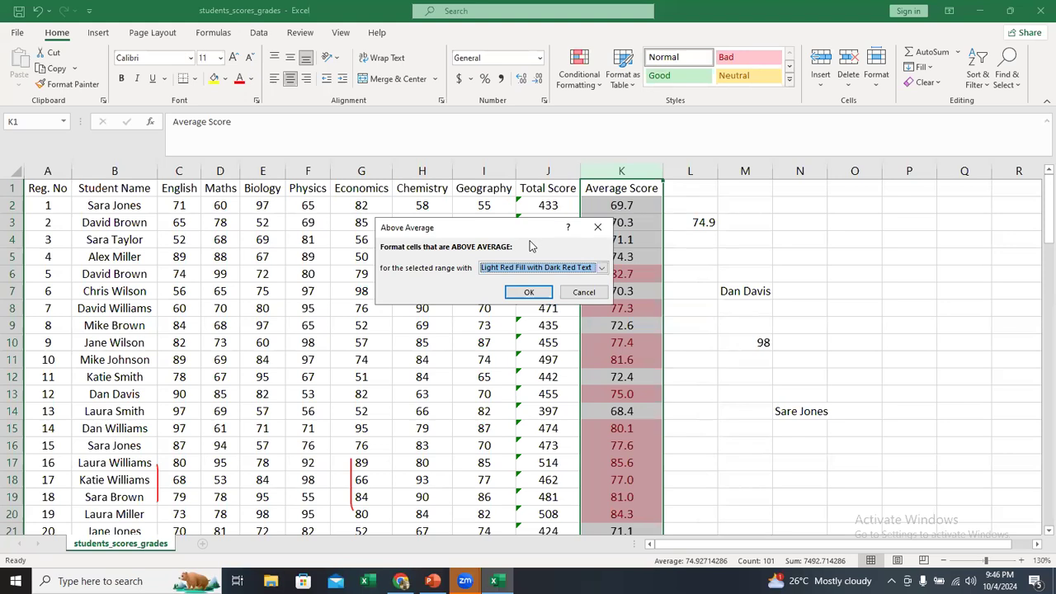
Step: Give the Above Average rule a custom format with a medium blue fill and apply it to the Average Score column
click(533, 268)
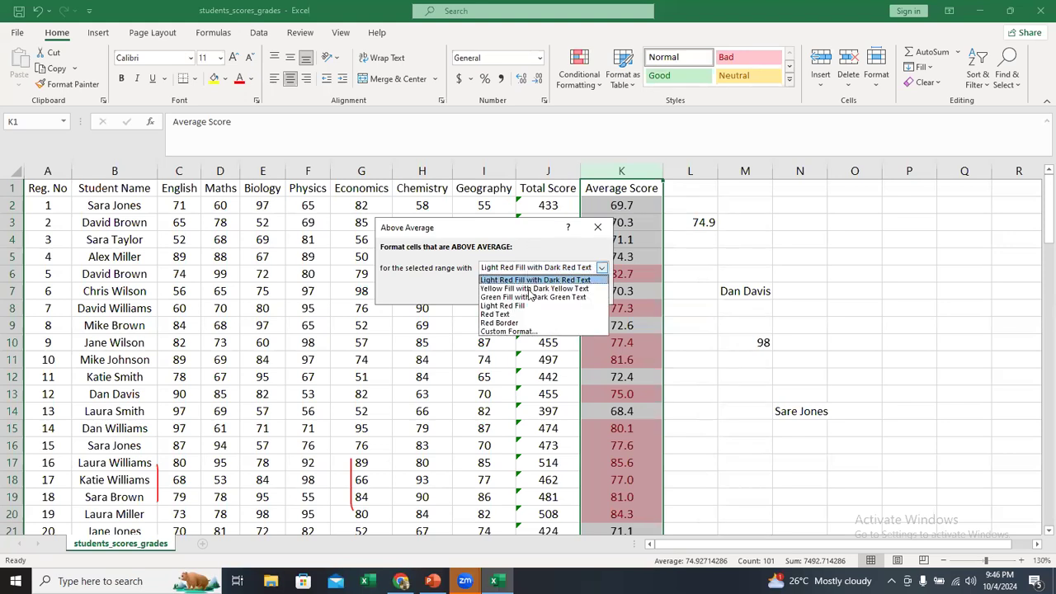
click(508, 331)
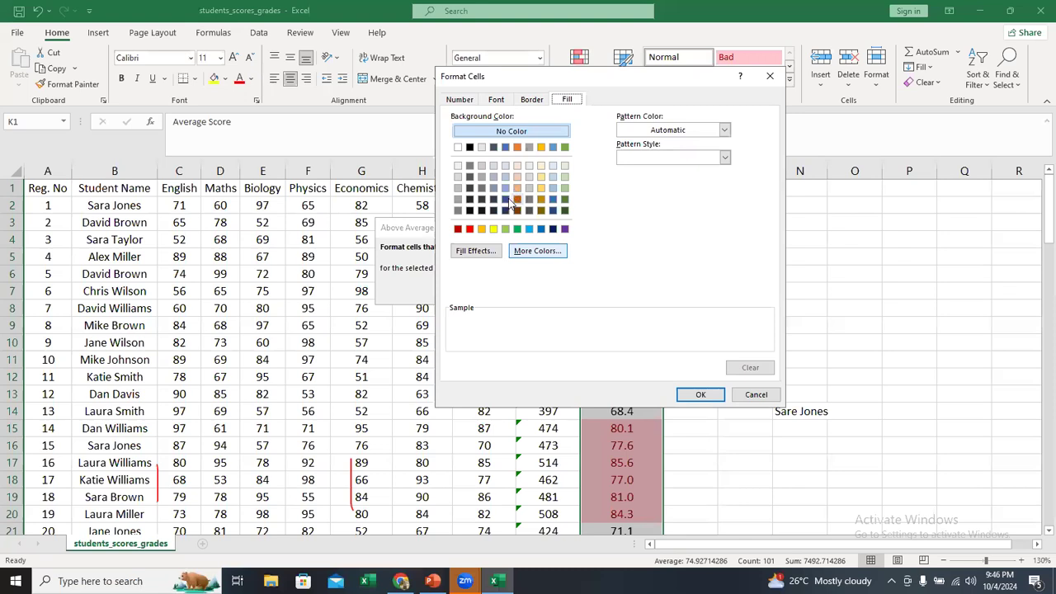
click(507, 199)
click(505, 188)
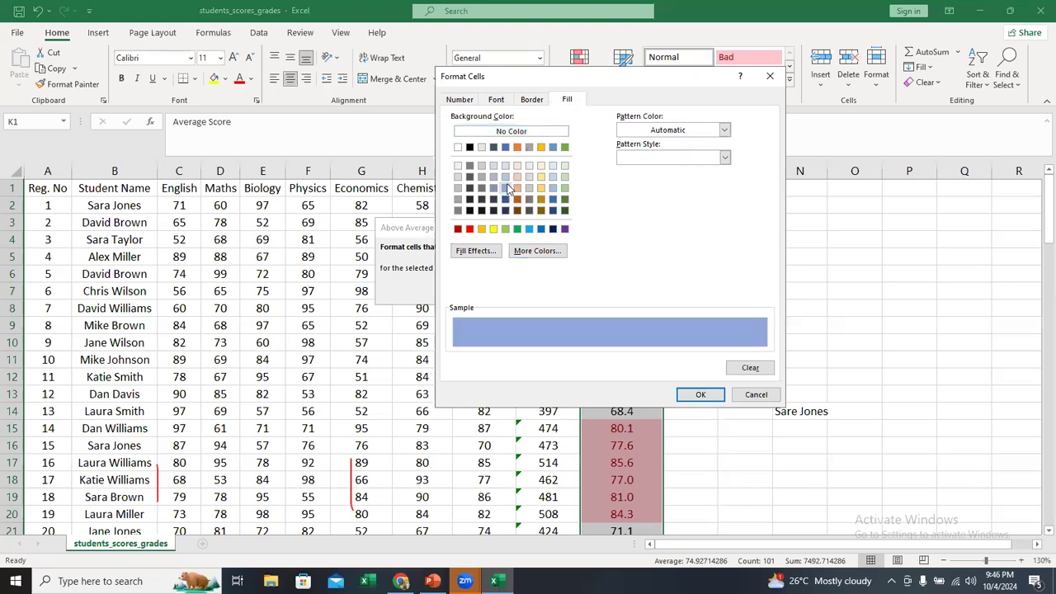
click(693, 394)
click(528, 293)
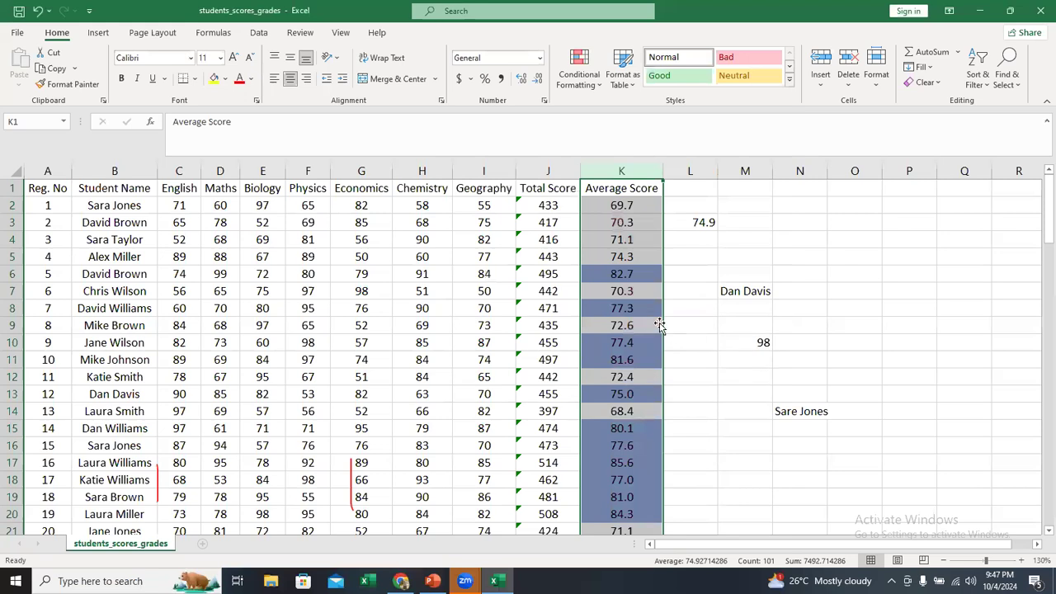
click(781, 373)
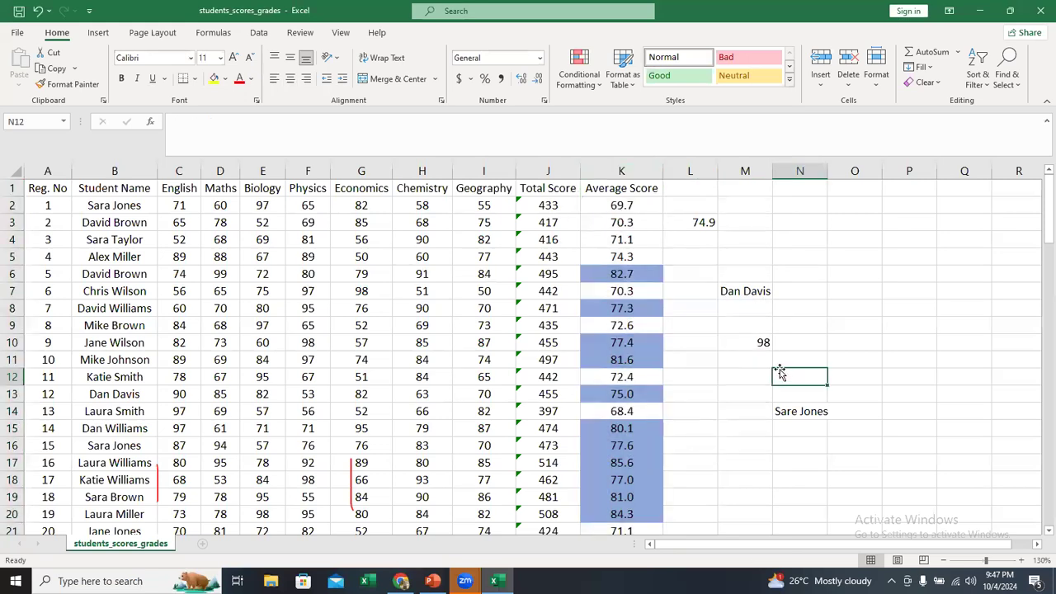
Step: Compare the highlighted scores in the Average Score column with the overall average and its formula in cell L3
click(639, 273)
double_click(689, 223)
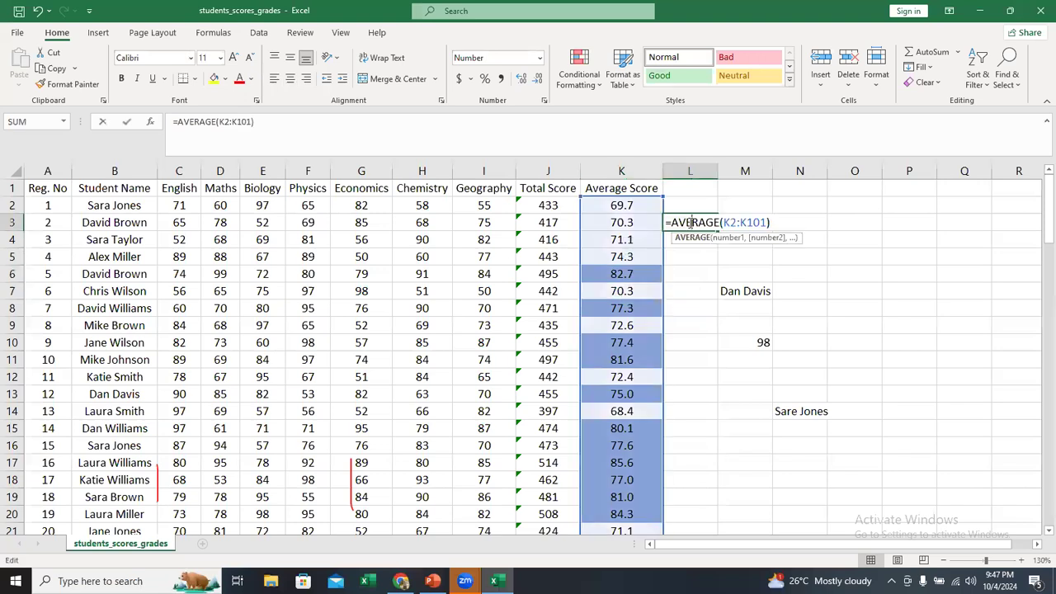
key(Escape)
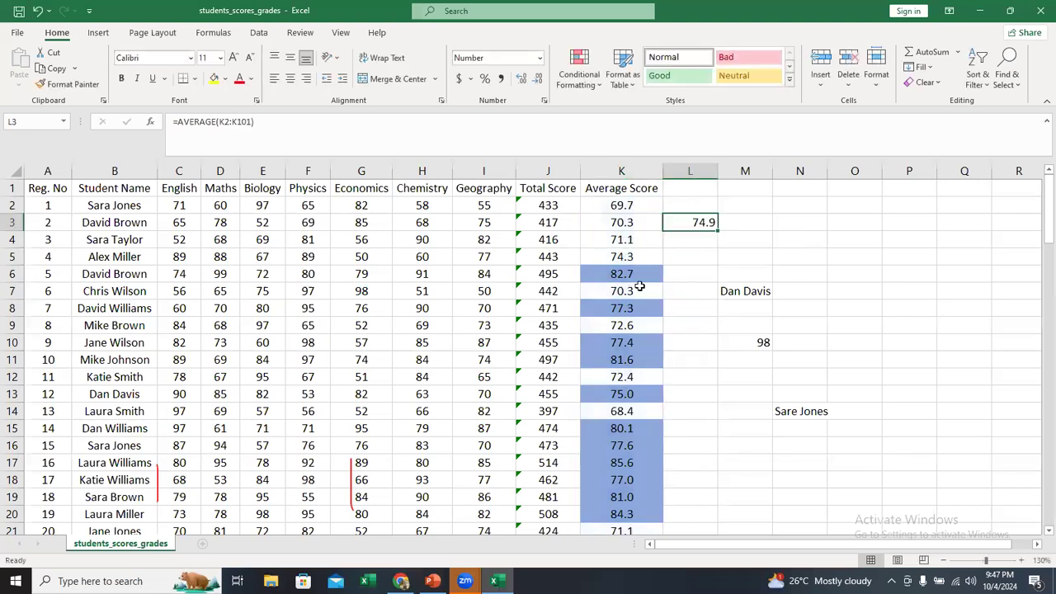
click(624, 170)
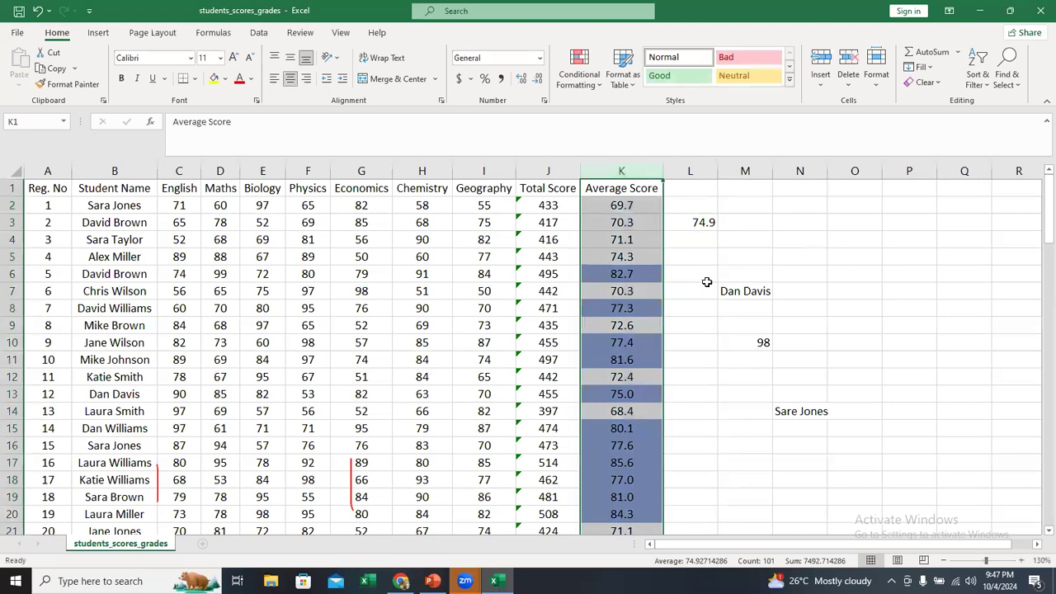
click(697, 326)
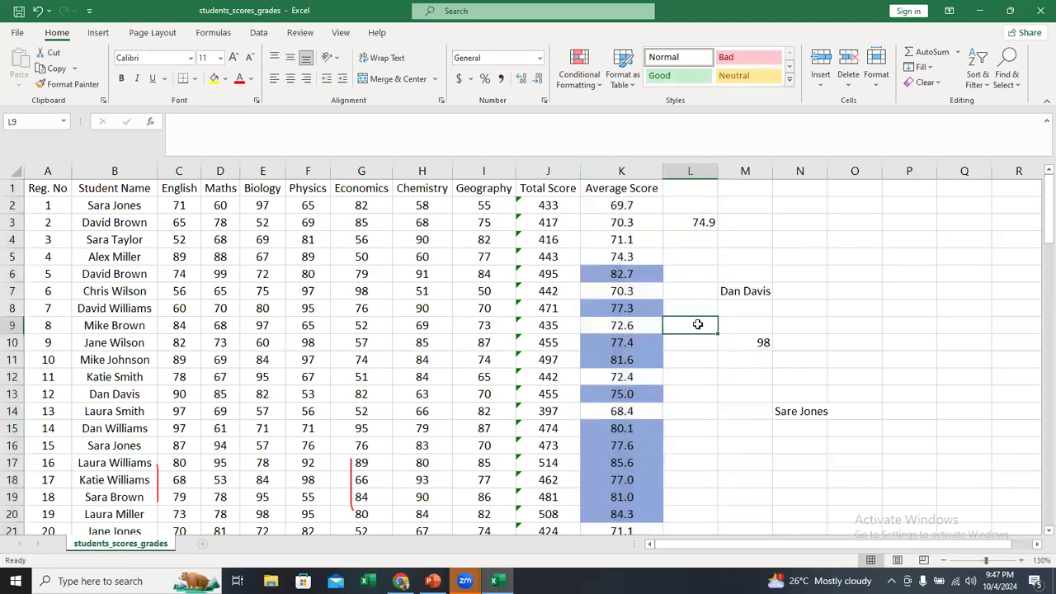
Step: Undo and redo the blue Above Average highlighting, and review it down the Average Score column
key(ctrl+z)
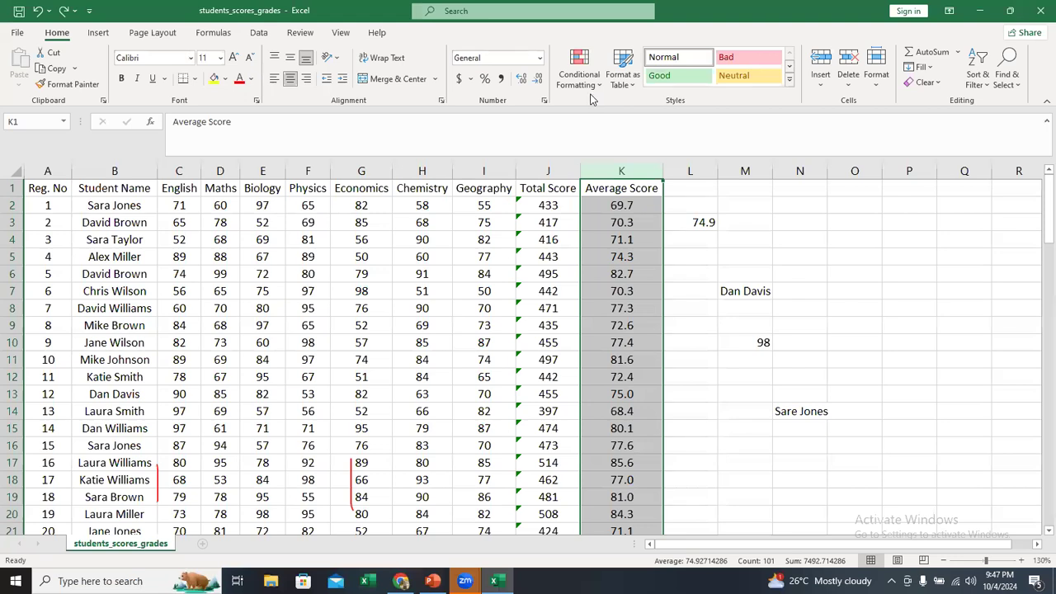
key(ctrl+y)
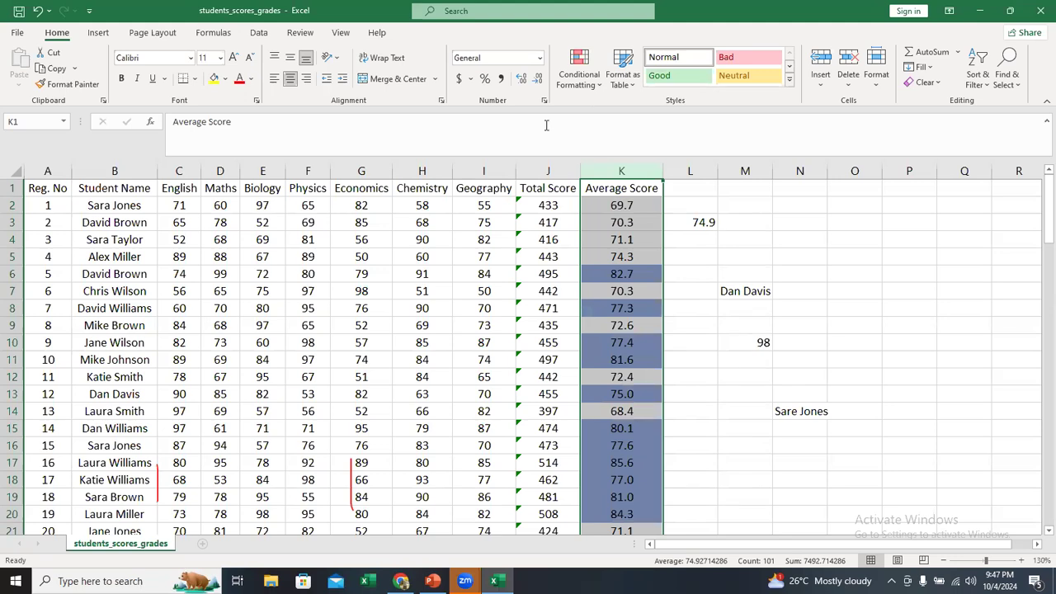
click(690, 270)
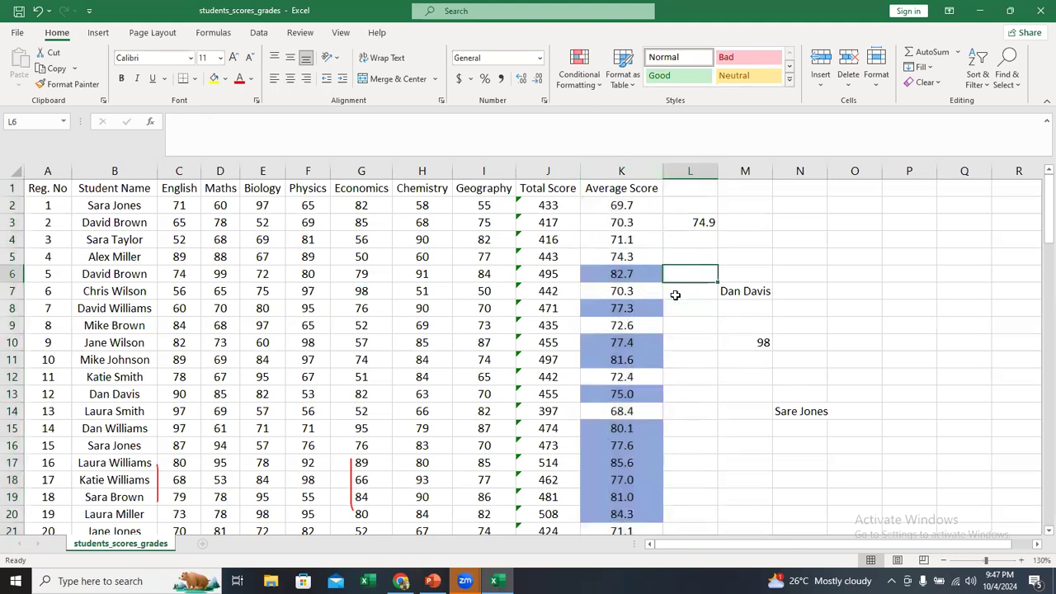
scroll(627, 342, down, 7)
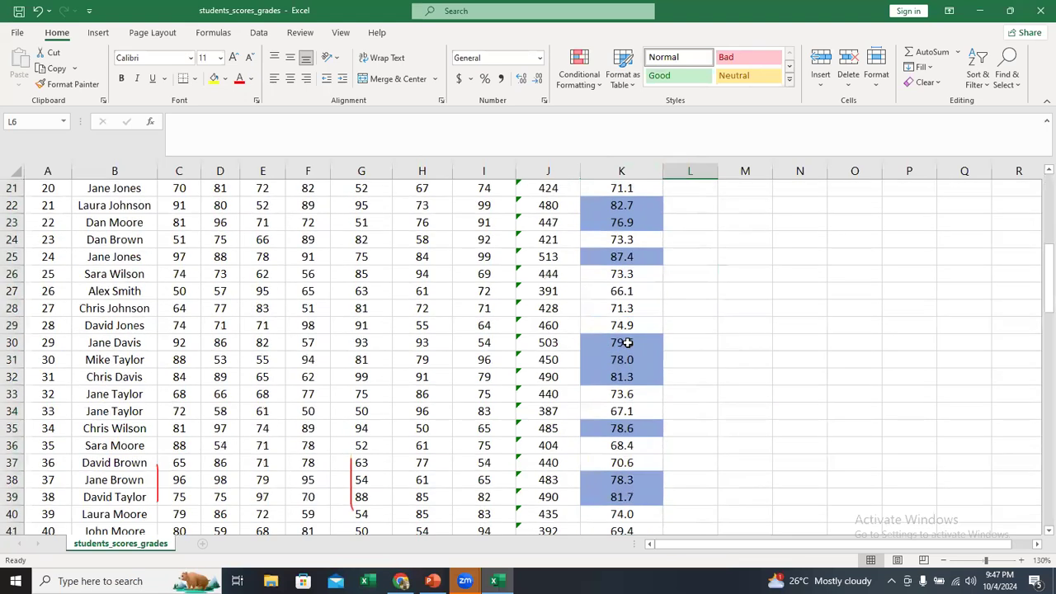
scroll(627, 343, down, 7)
scroll(627, 342, up, 14)
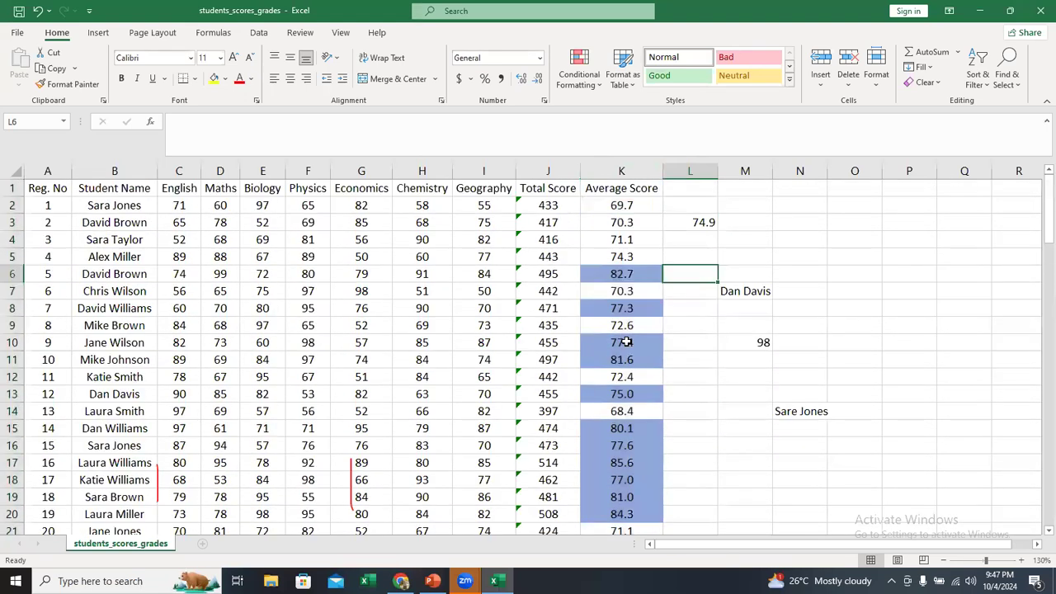
Step: Undo the blue Above Average highlighting on the Average Score column and recheck the AVERAGE formula in cell L3
click(634, 164)
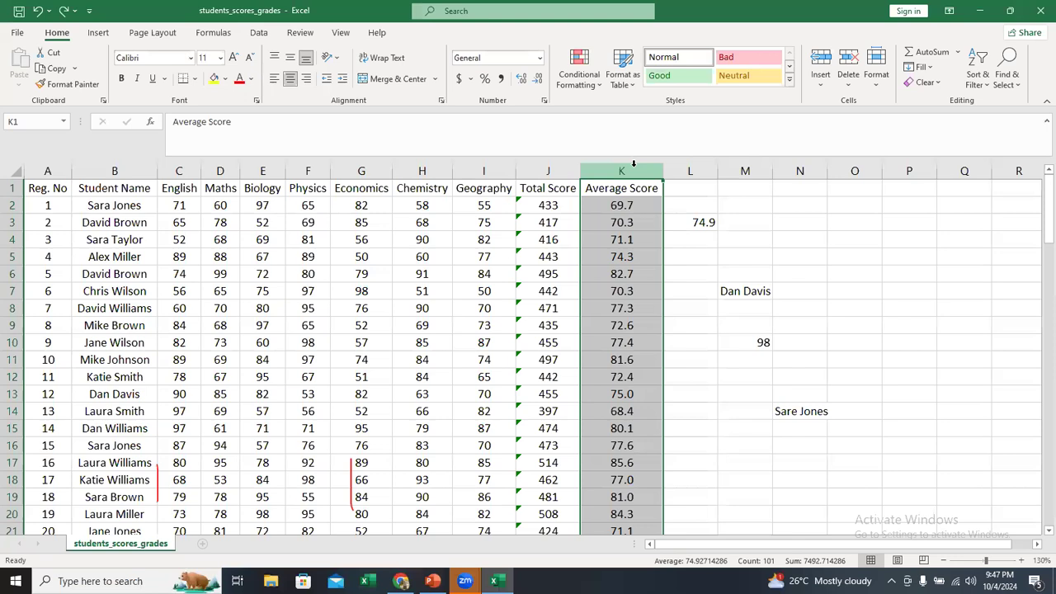
double_click(690, 218)
key(Escape)
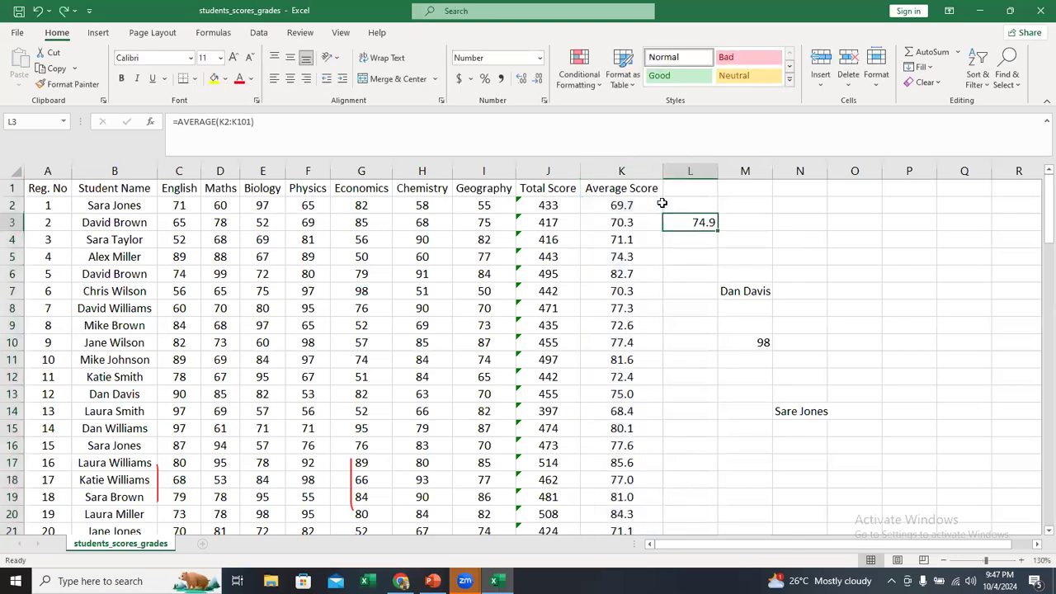
click(634, 169)
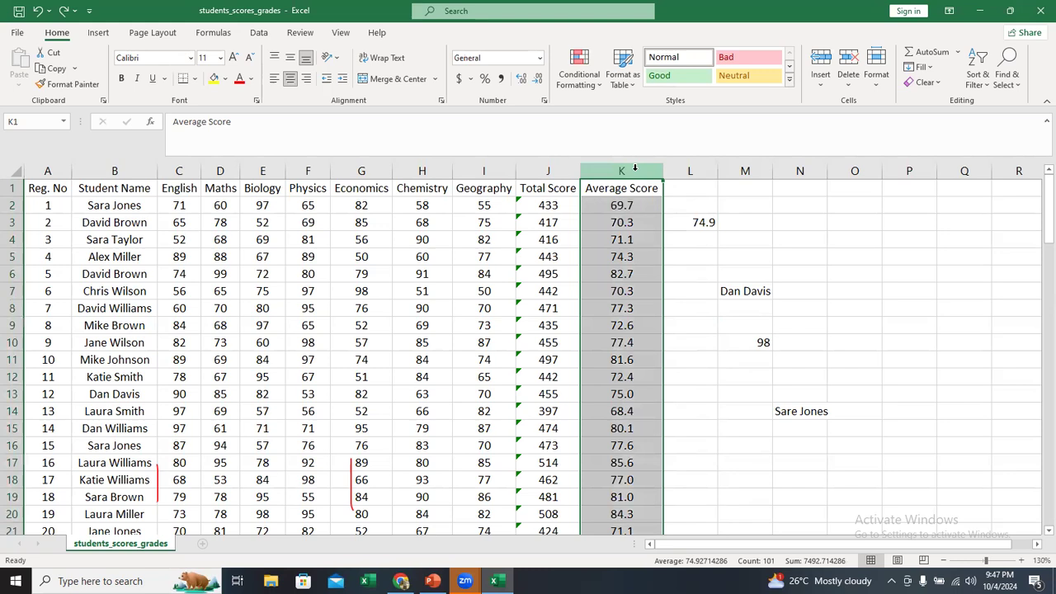
click(681, 221)
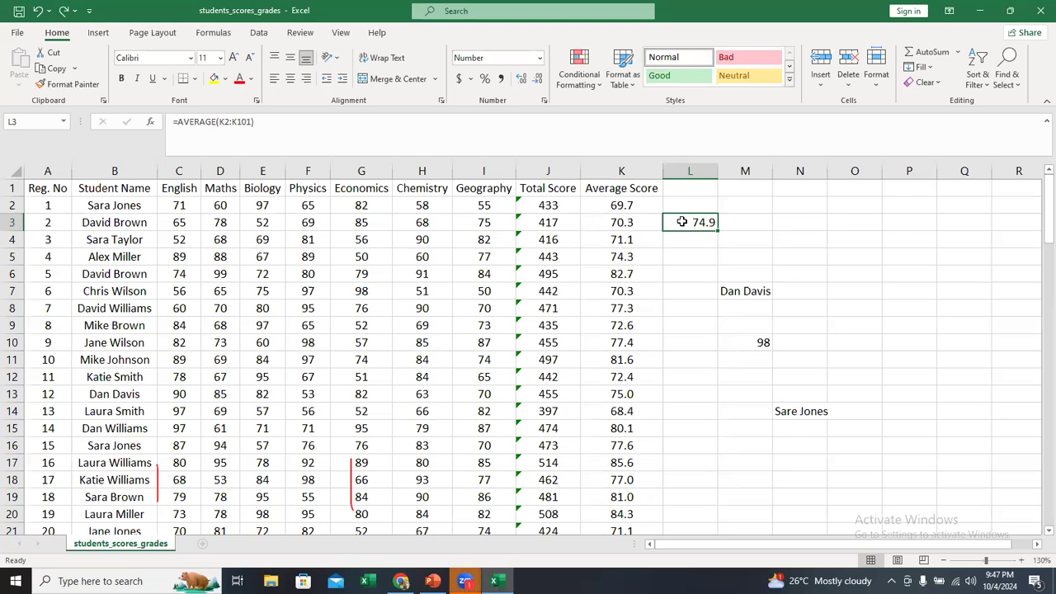
Step: Apply an Above Average conditional formatting rule to the Average Score column using a custom format with a light gold fill
click(625, 170)
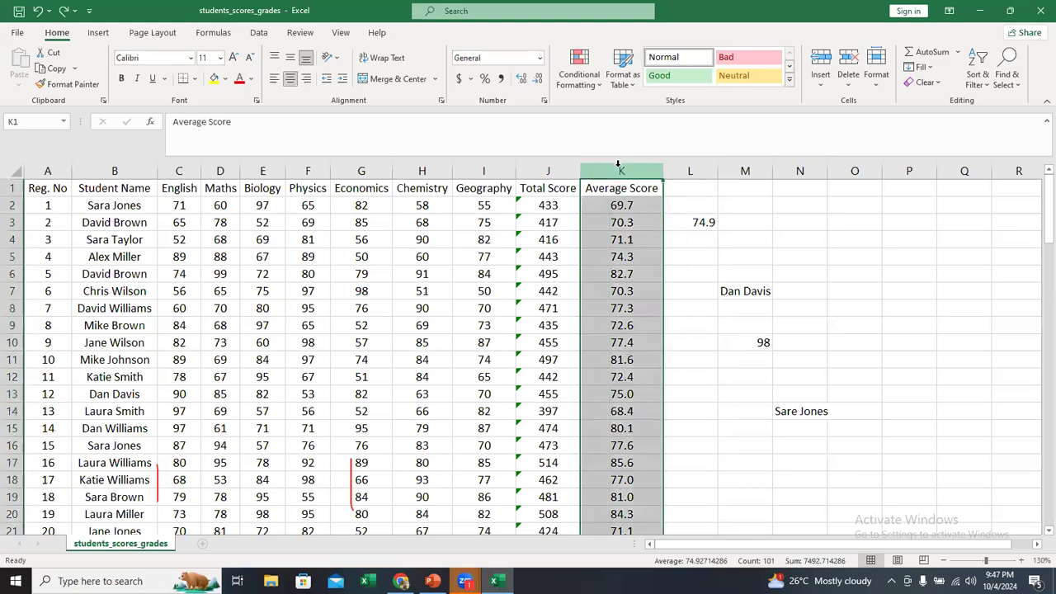
click(578, 87)
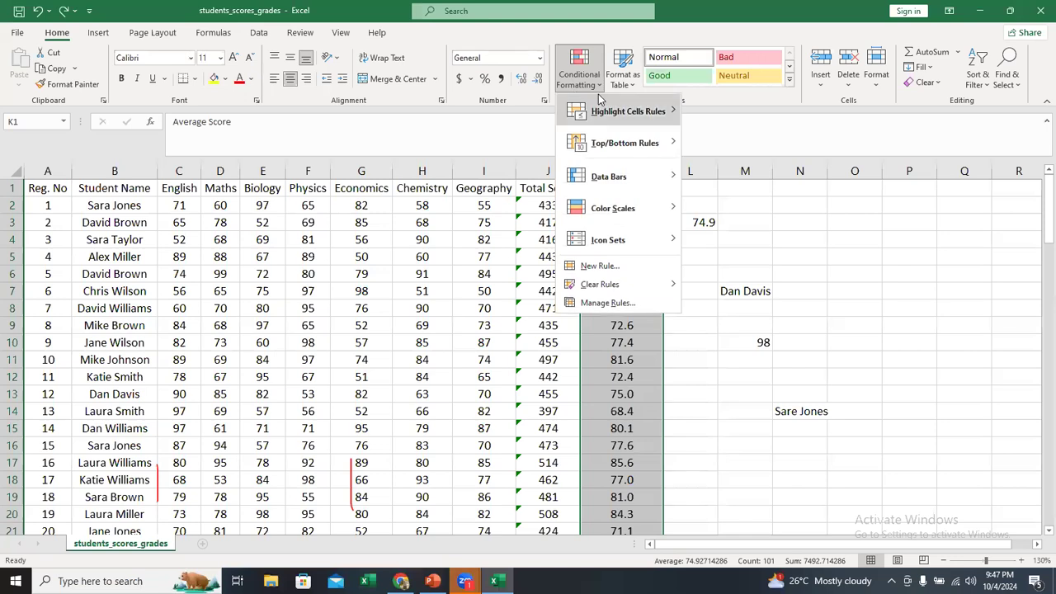
mouse_move(627, 146)
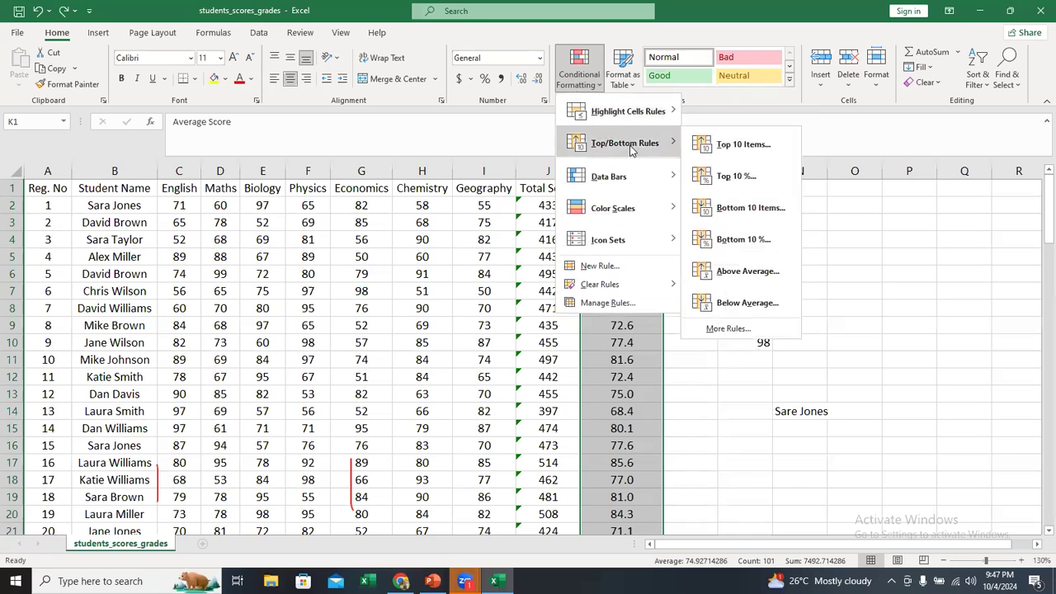
click(770, 277)
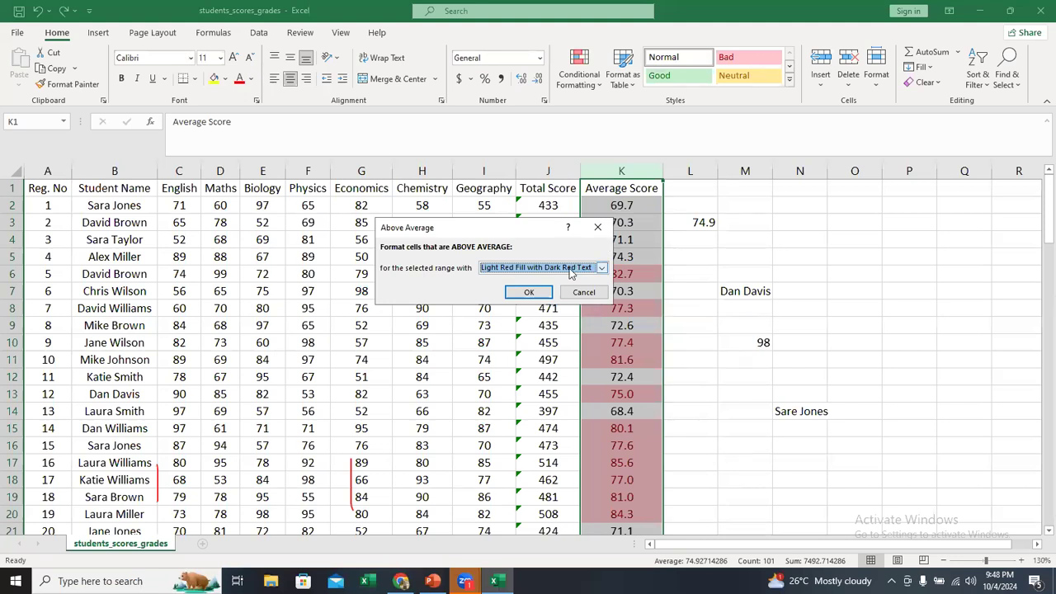
click(523, 275)
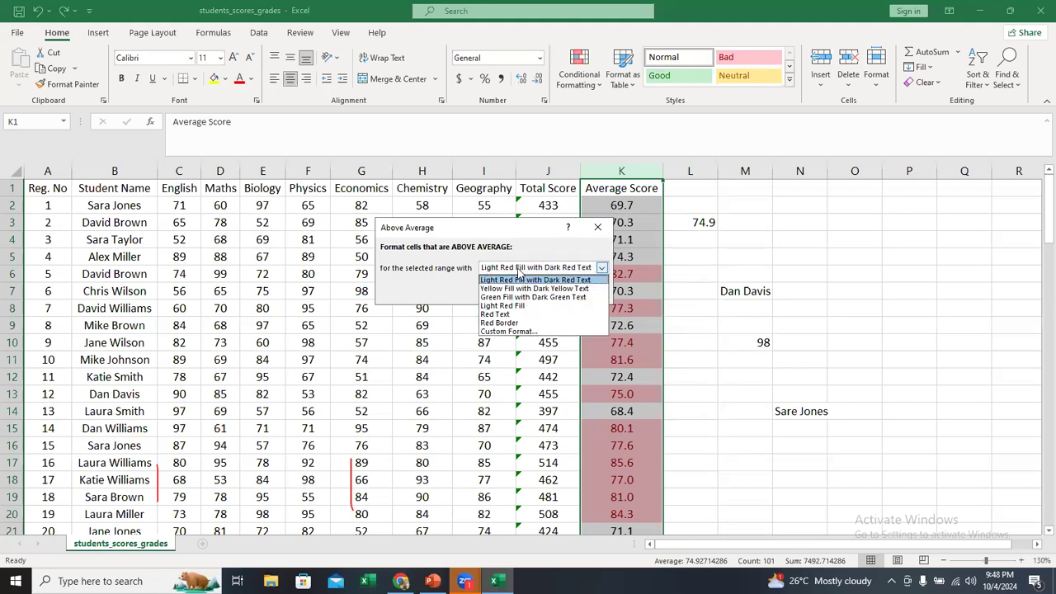
click(525, 332)
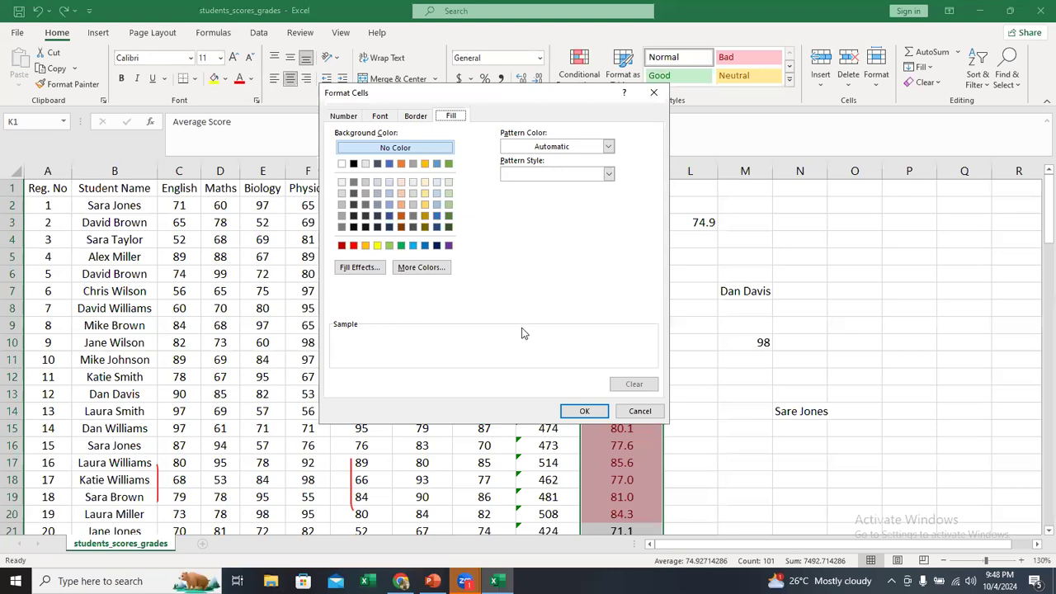
click(425, 182)
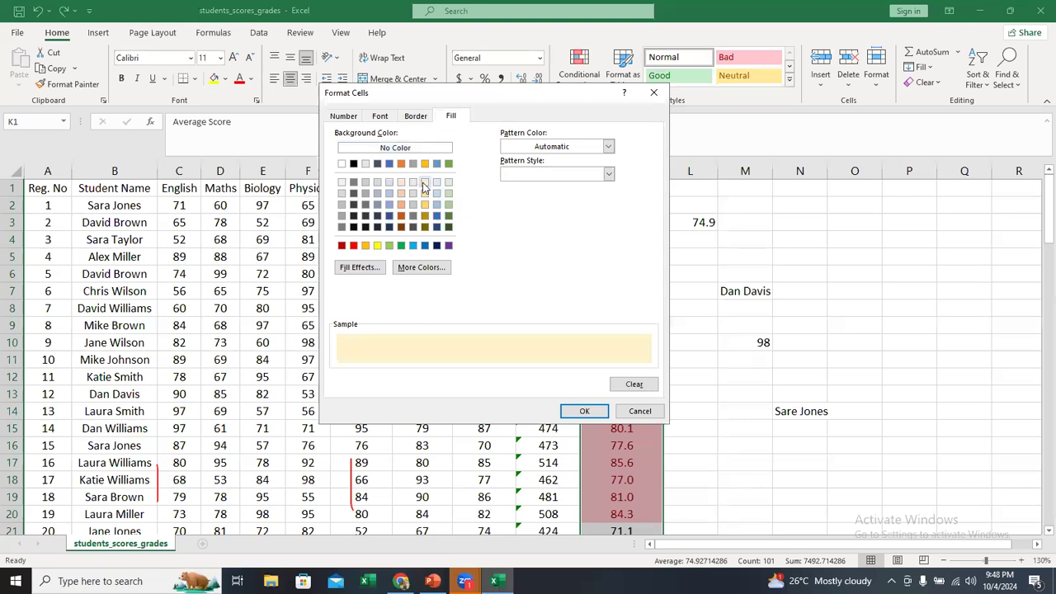
click(584, 411)
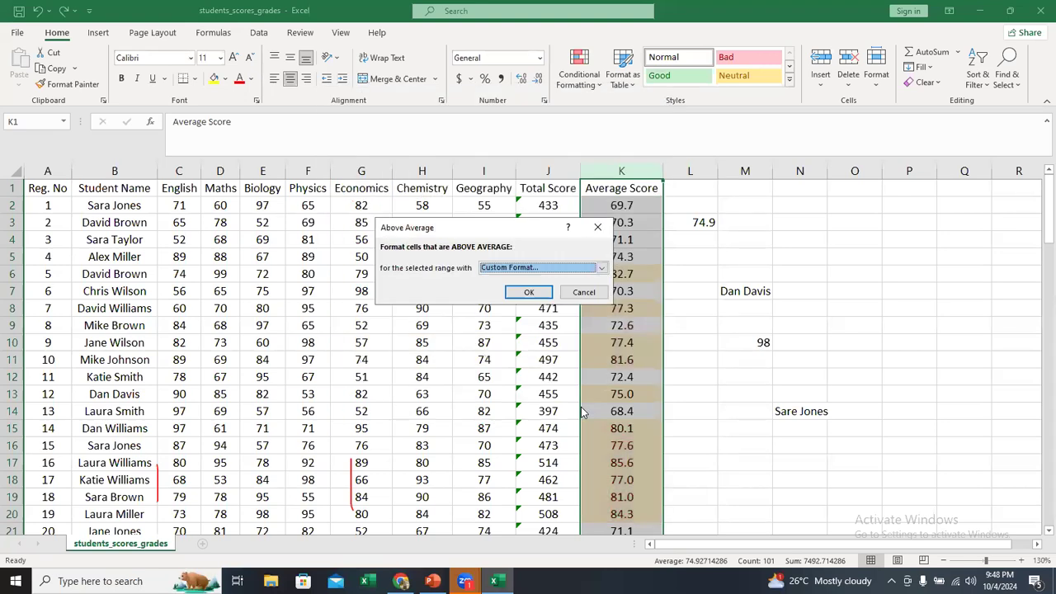
click(526, 291)
click(740, 251)
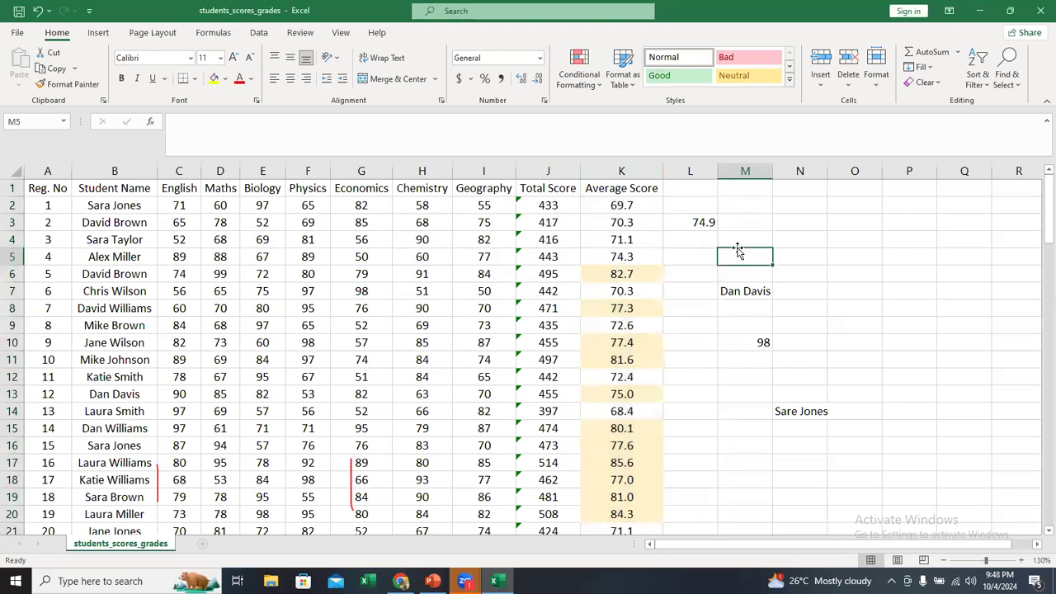
Step: Apply a Below Average conditional formatting rule to the Average Score column using a custom format with a light green fill
click(652, 172)
click(575, 91)
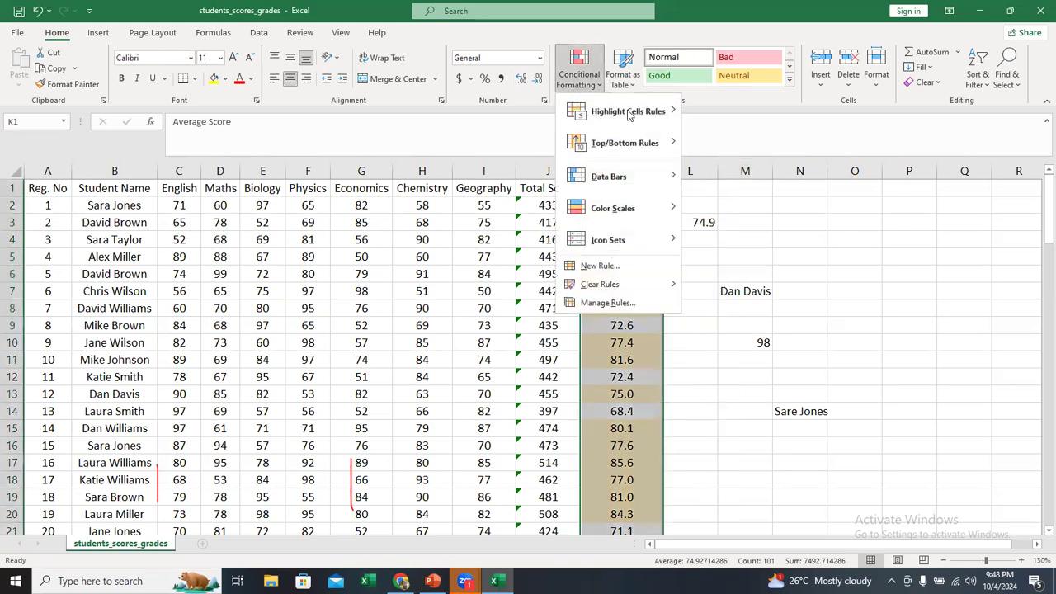
mouse_move(649, 142)
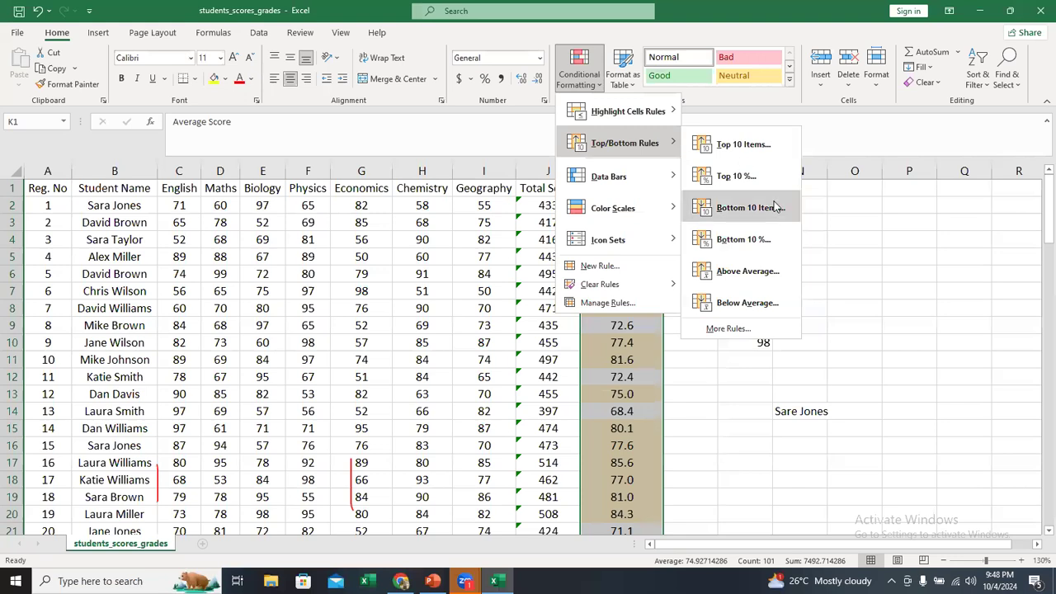
click(746, 303)
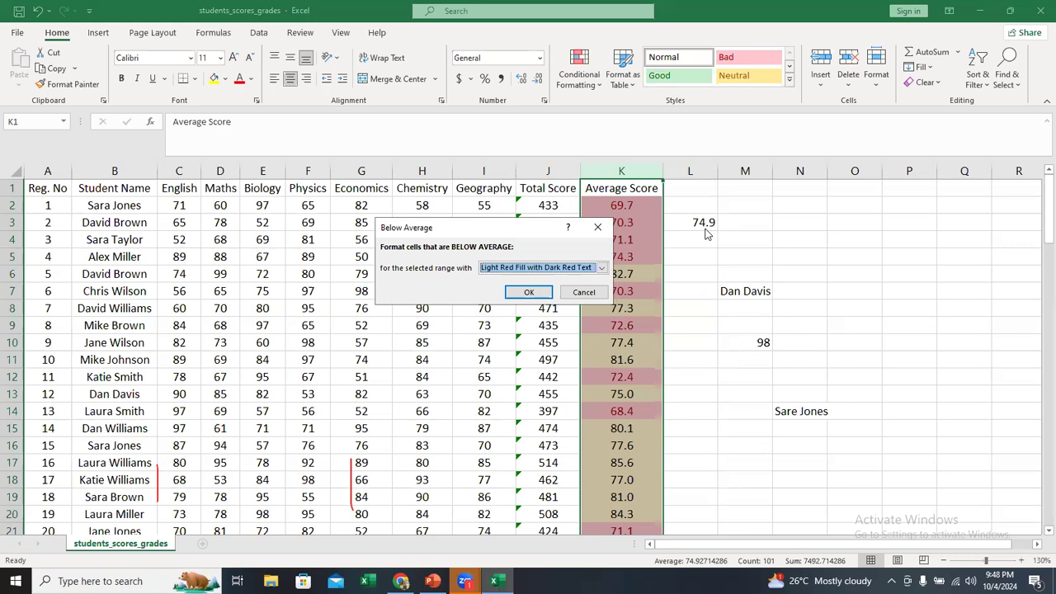
click(502, 269)
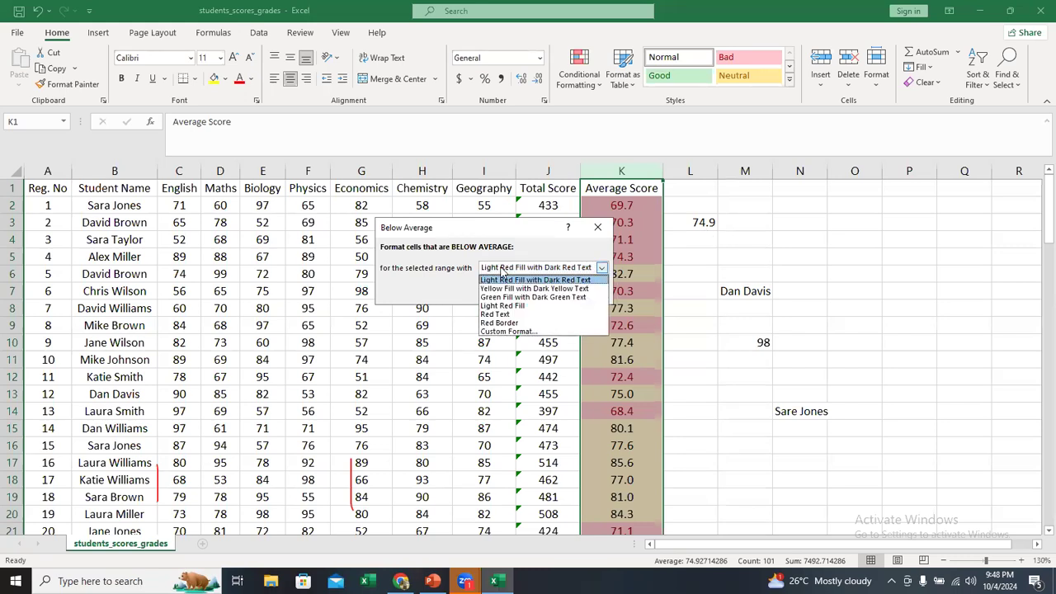
click(508, 331)
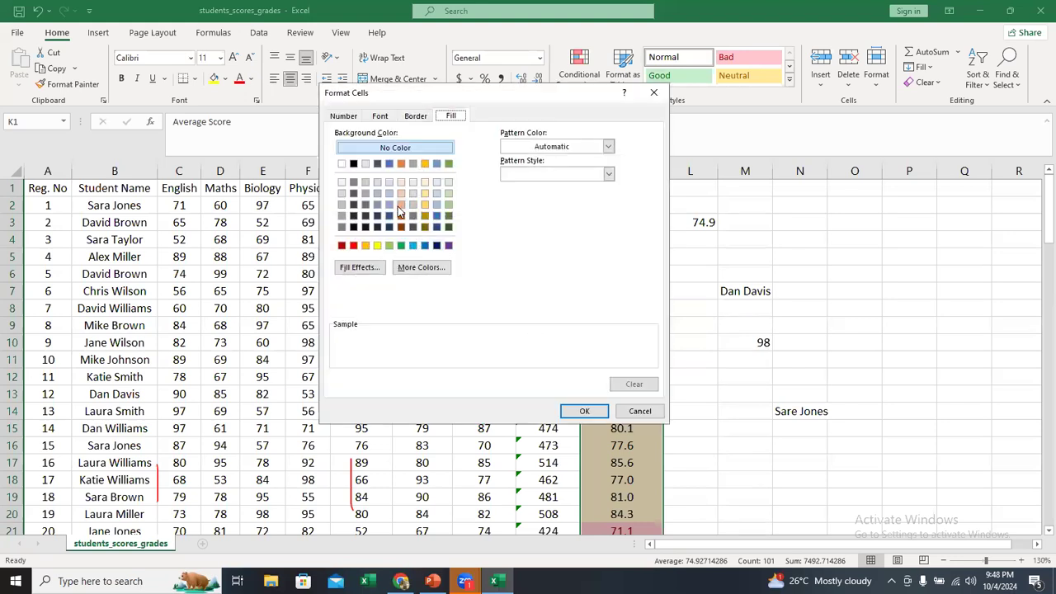
click(448, 204)
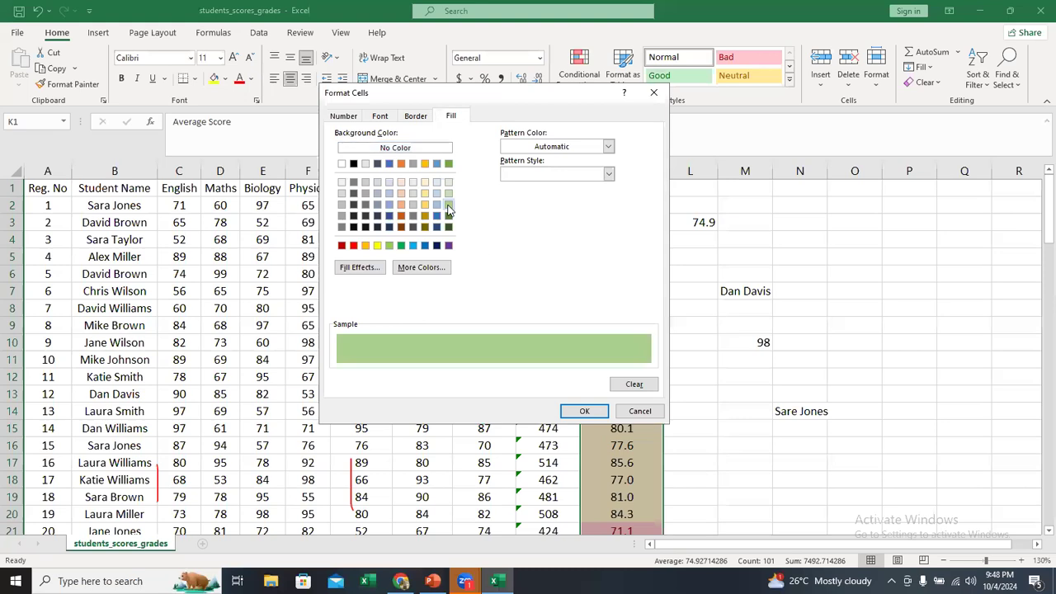
click(582, 412)
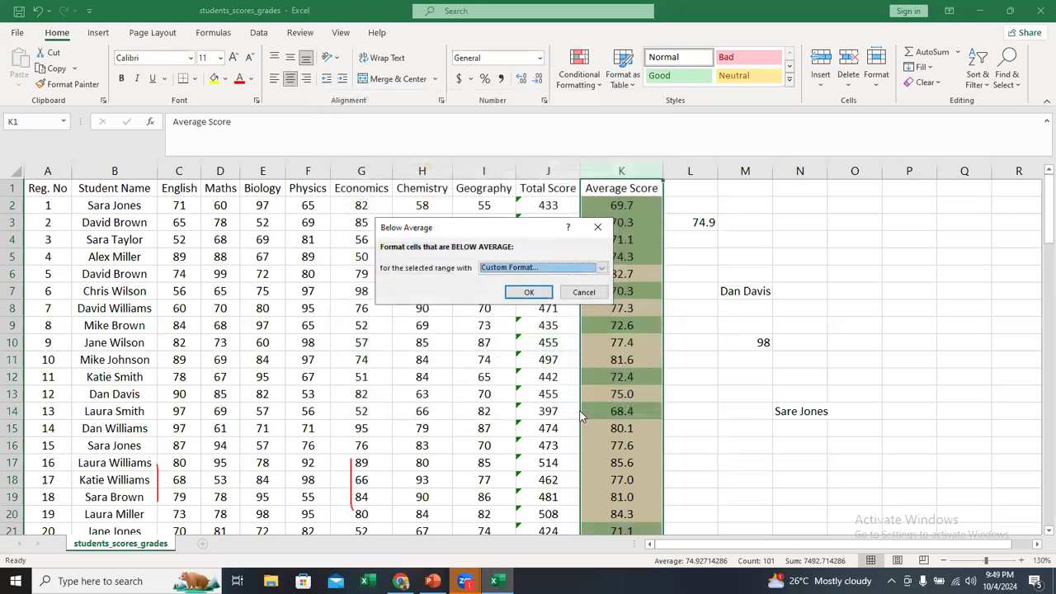
click(549, 295)
click(800, 285)
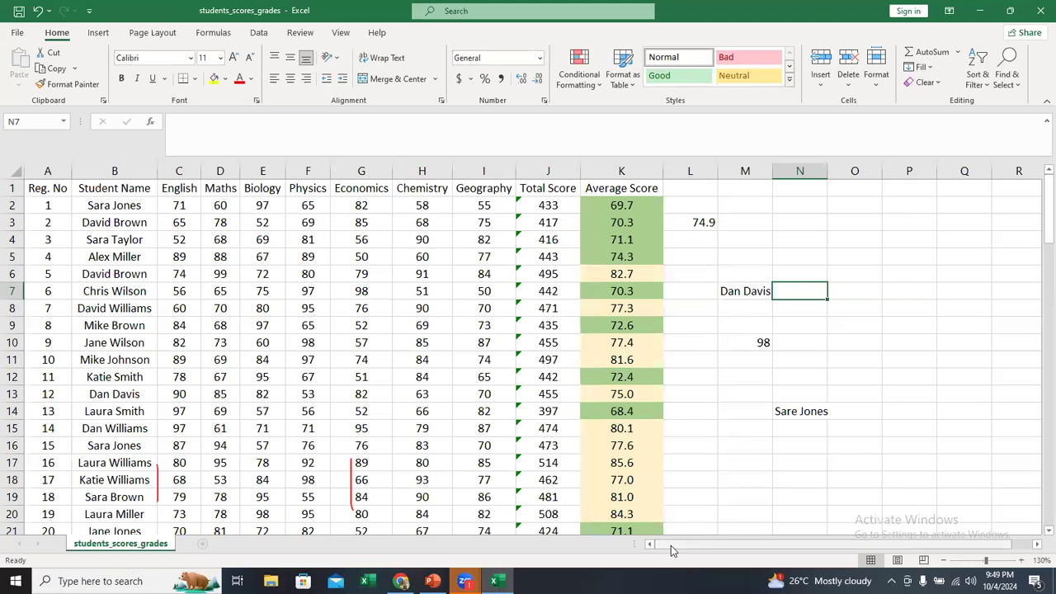
click(763, 410)
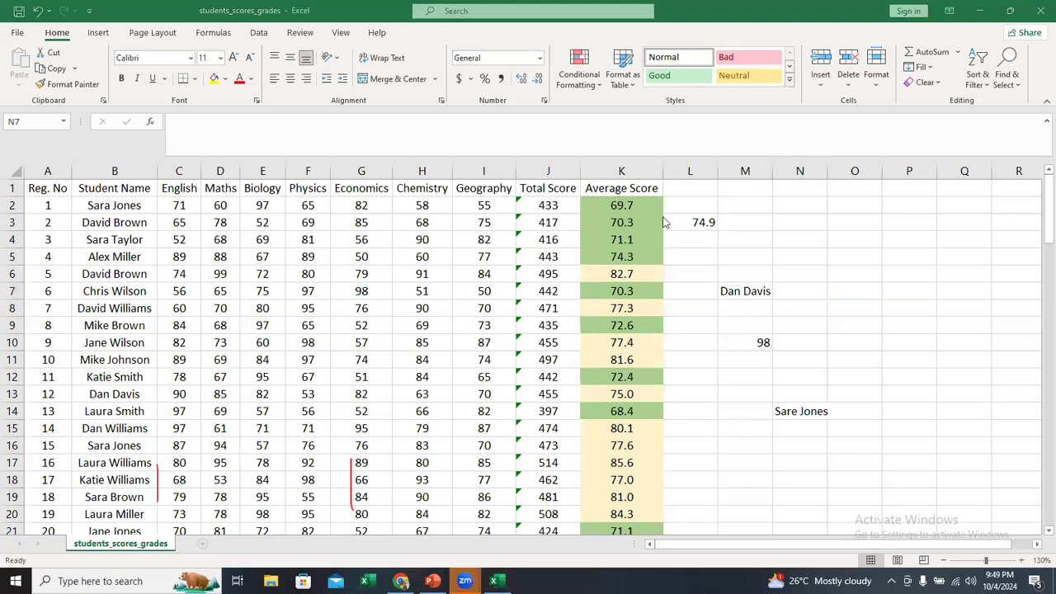
Step: Clear the conditional formatting rules from the entire sheet
click(625, 173)
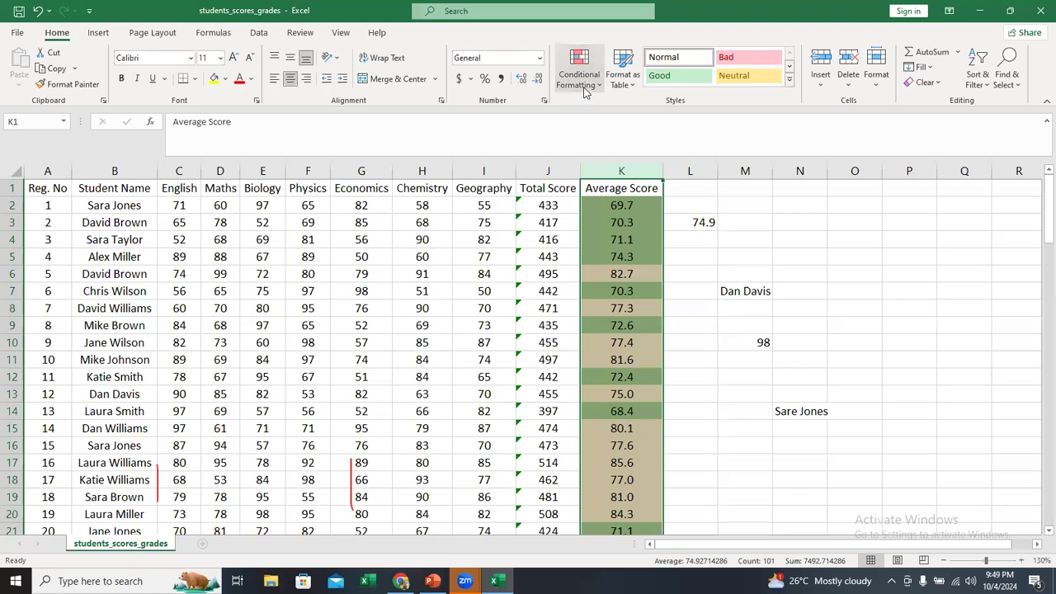
click(590, 79)
click(590, 79)
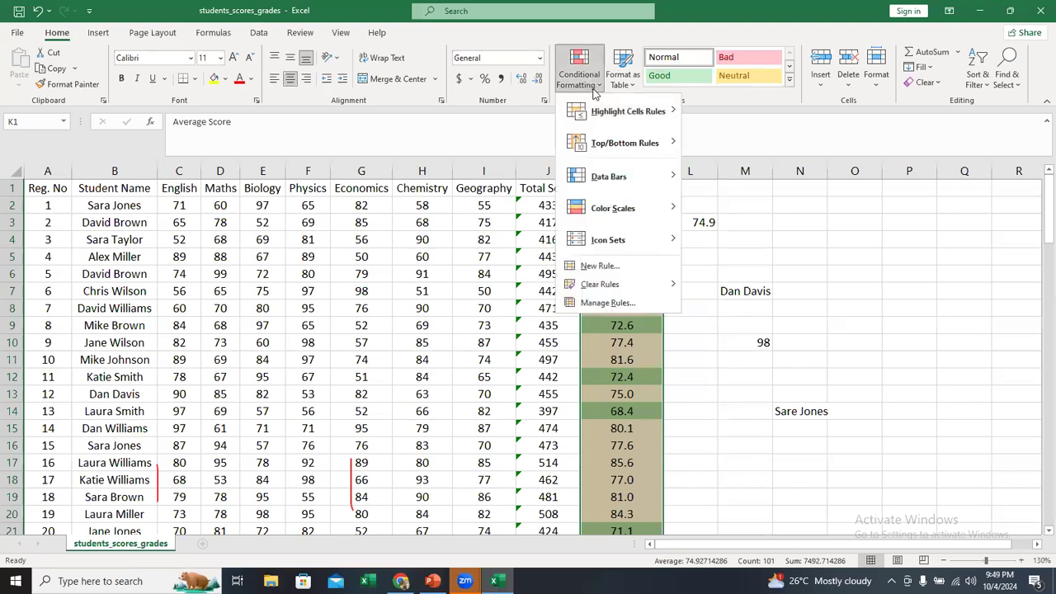
mouse_move(624, 113)
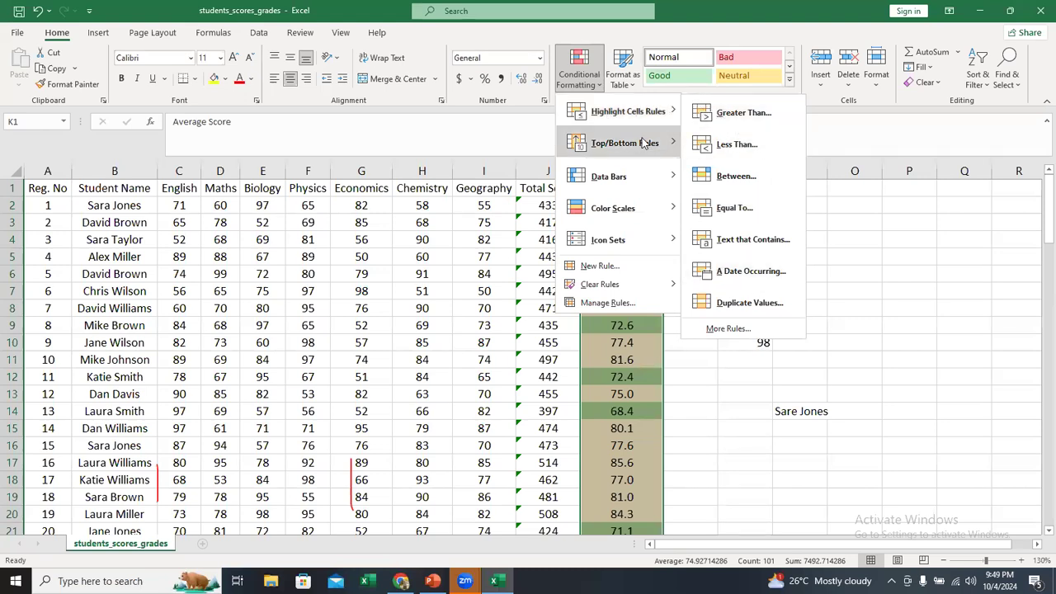
mouse_move(635, 144)
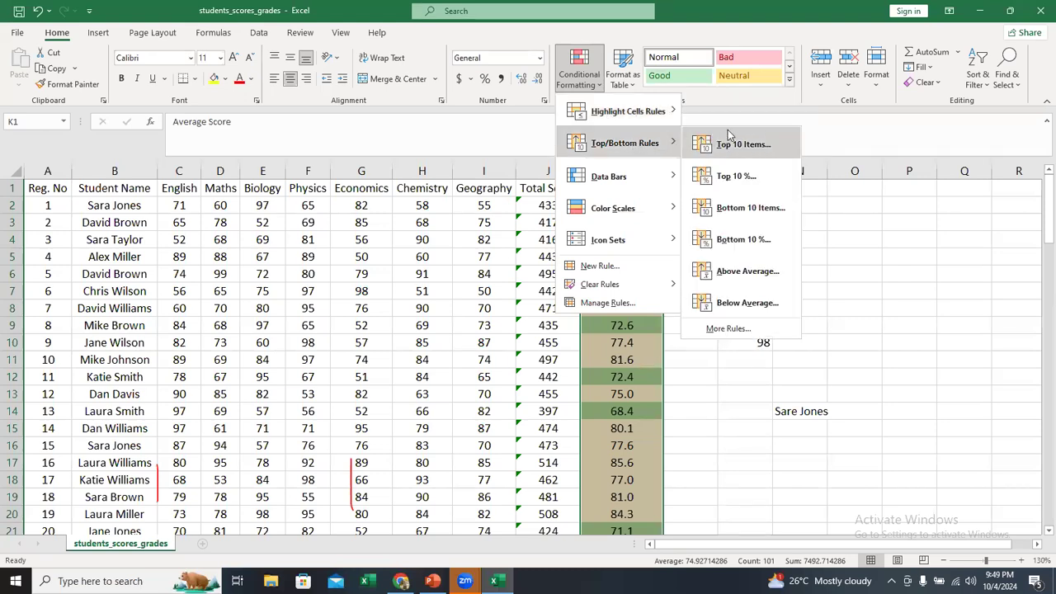
mouse_move(653, 178)
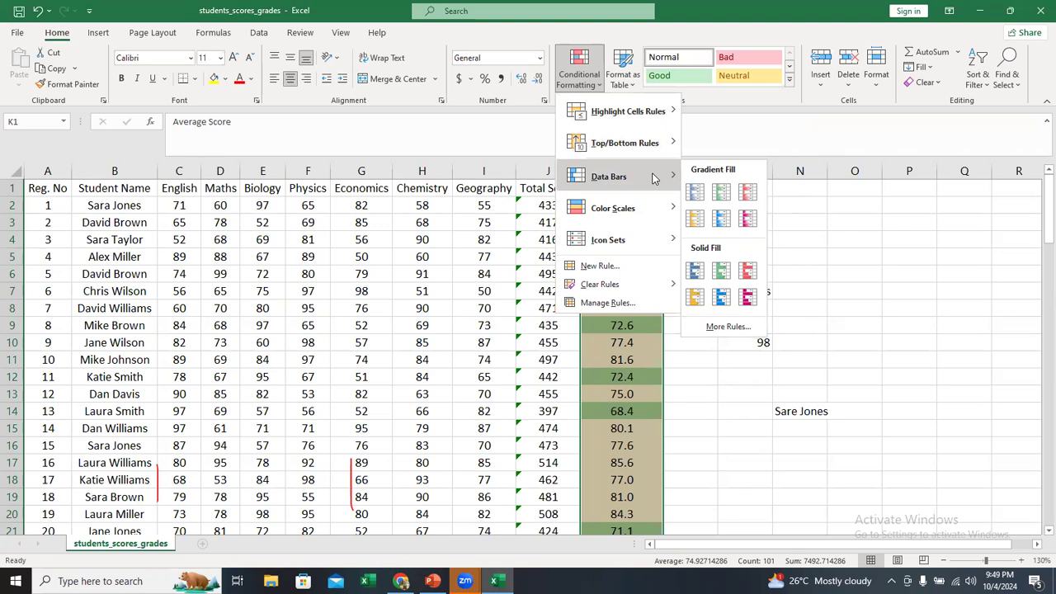
mouse_move(636, 286)
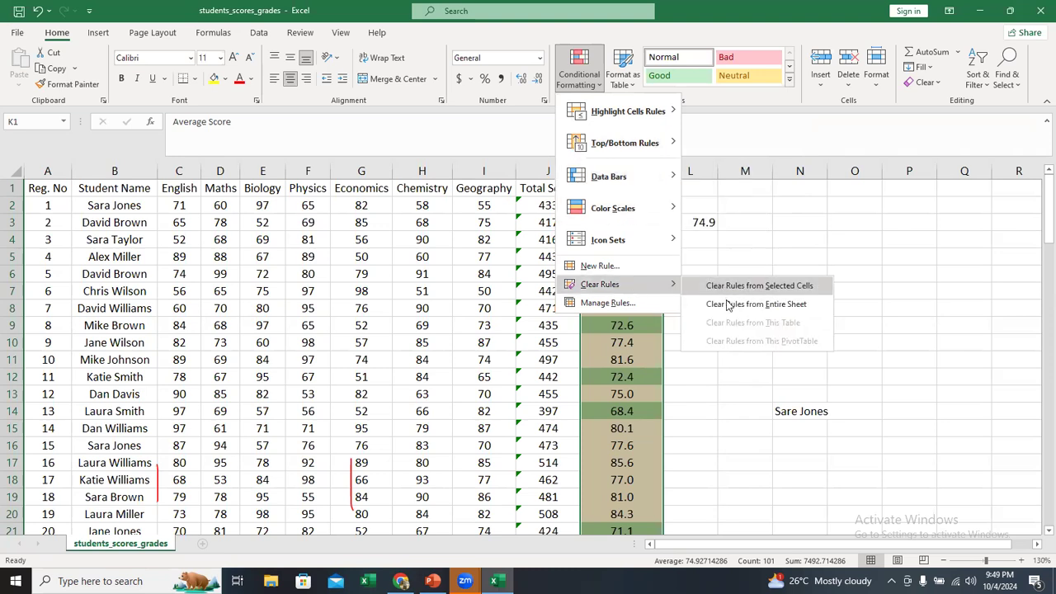
click(727, 305)
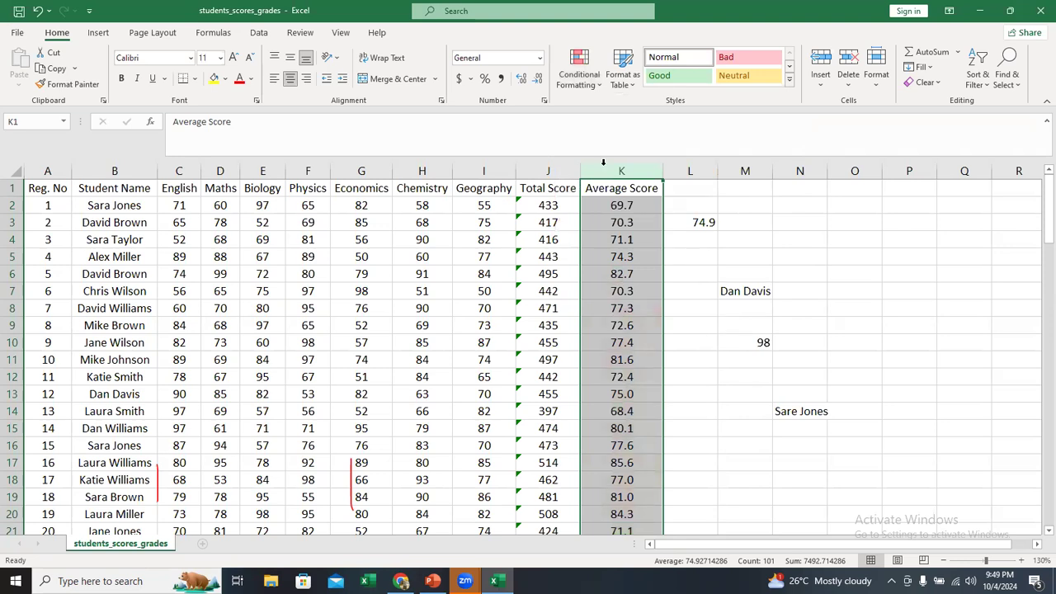
Step: Add blue gradient-fill data bars to the Average Score column
click(583, 75)
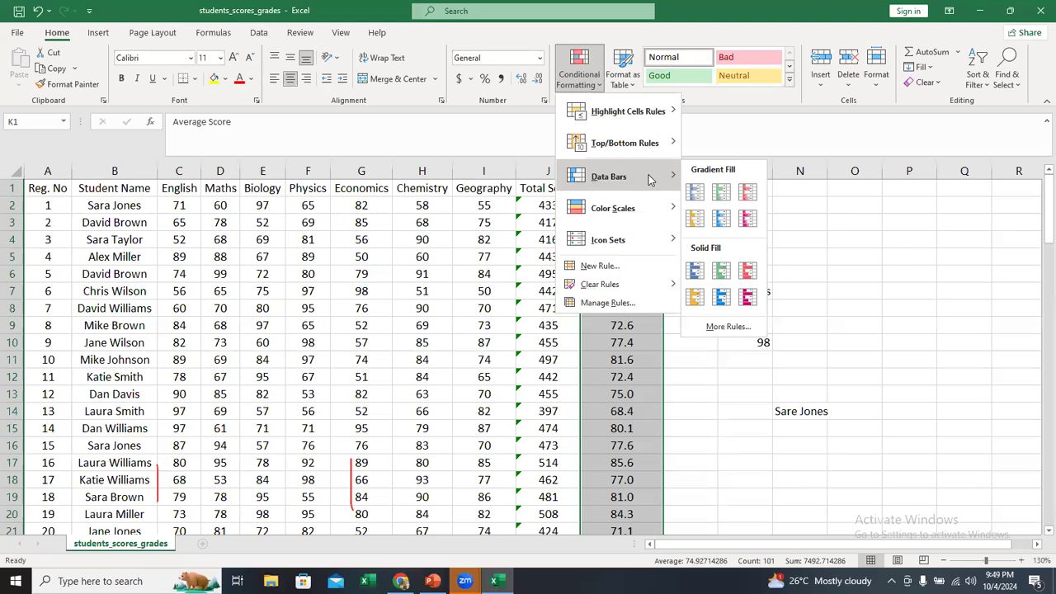
click(694, 193)
click(713, 272)
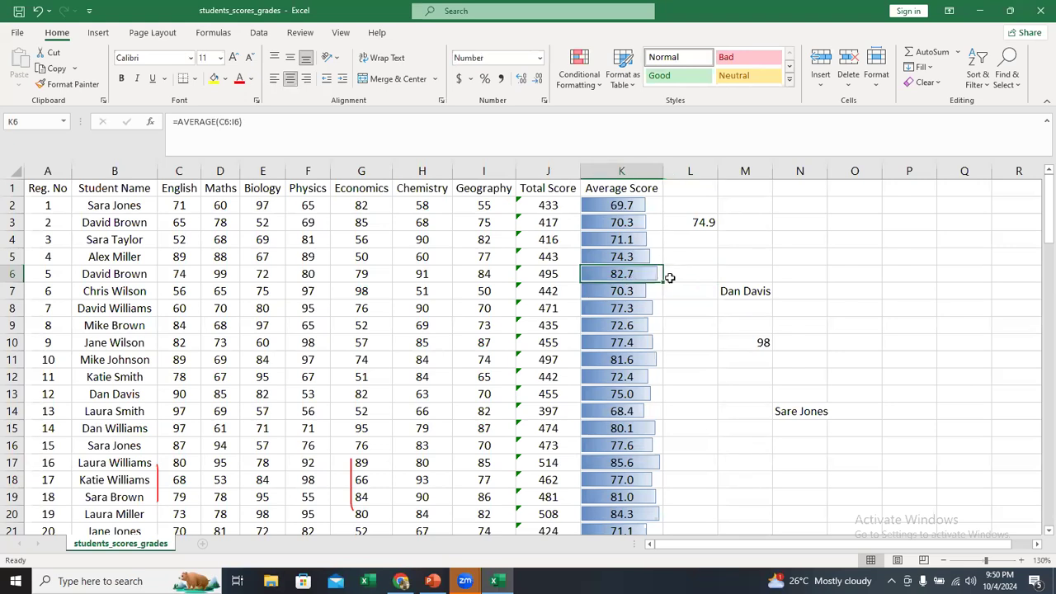
Step: Compare the data bar lengths of the average scores in cells K6 and K2
click(779, 275)
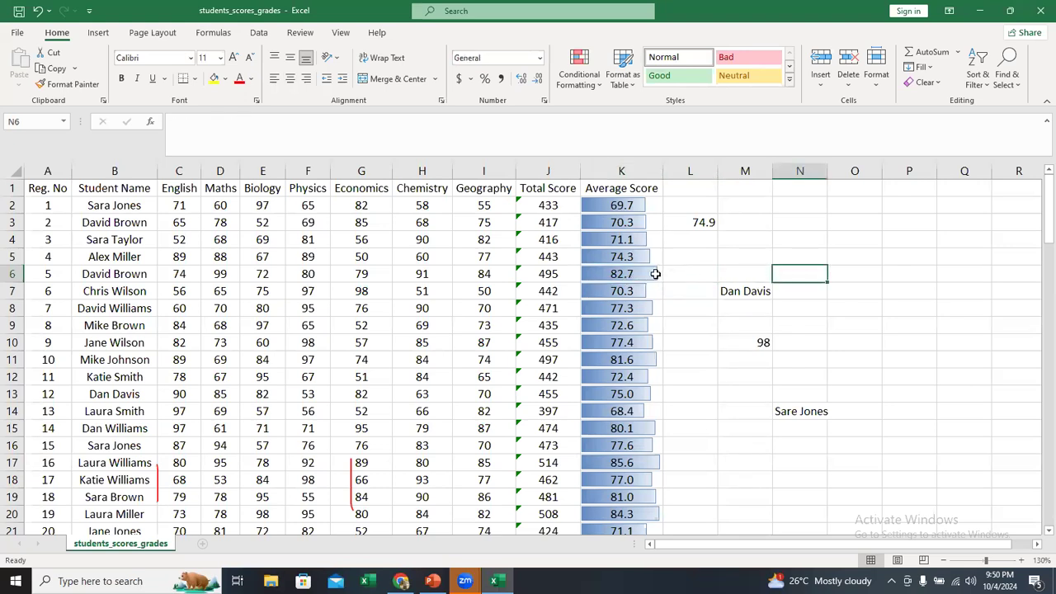
click(655, 274)
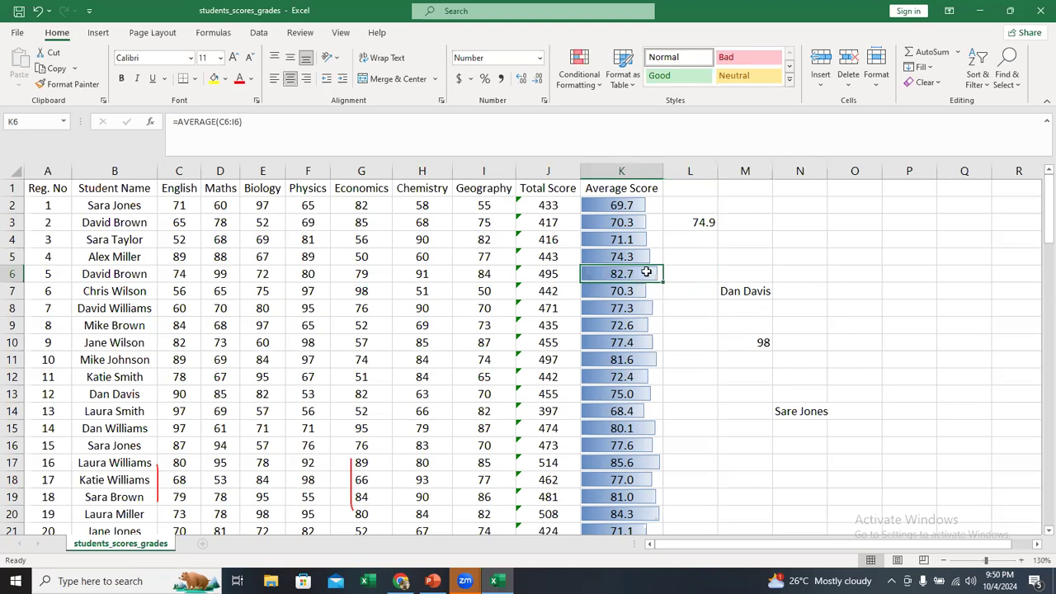
double_click(631, 206)
key(Escape)
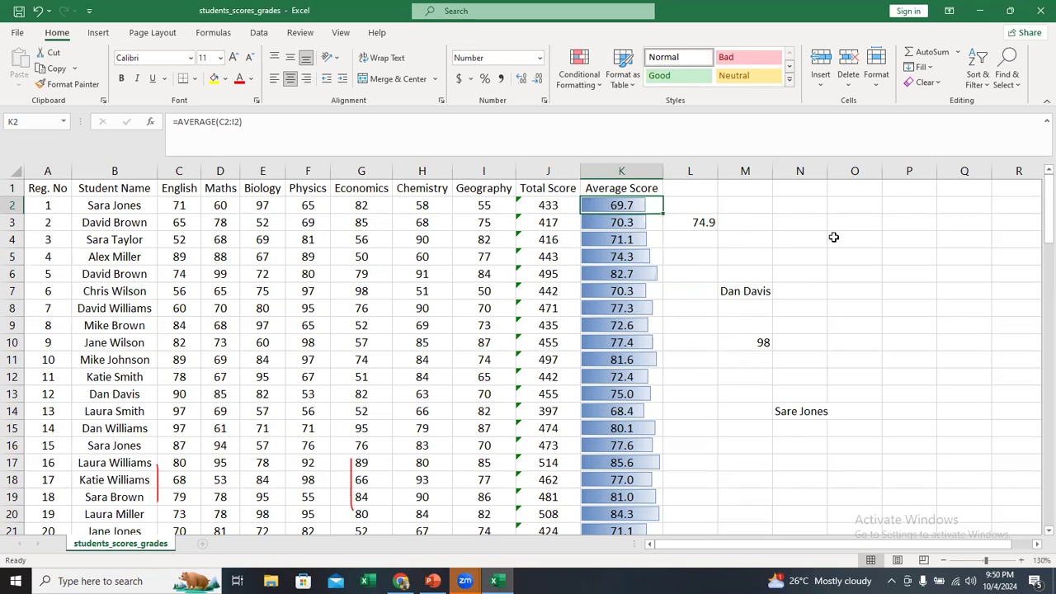
Step: Lower the scores in row 2 to 42 for Economics, 0 for Maths and 10 for Chemistry, and check the data bar in K2
click(360, 204)
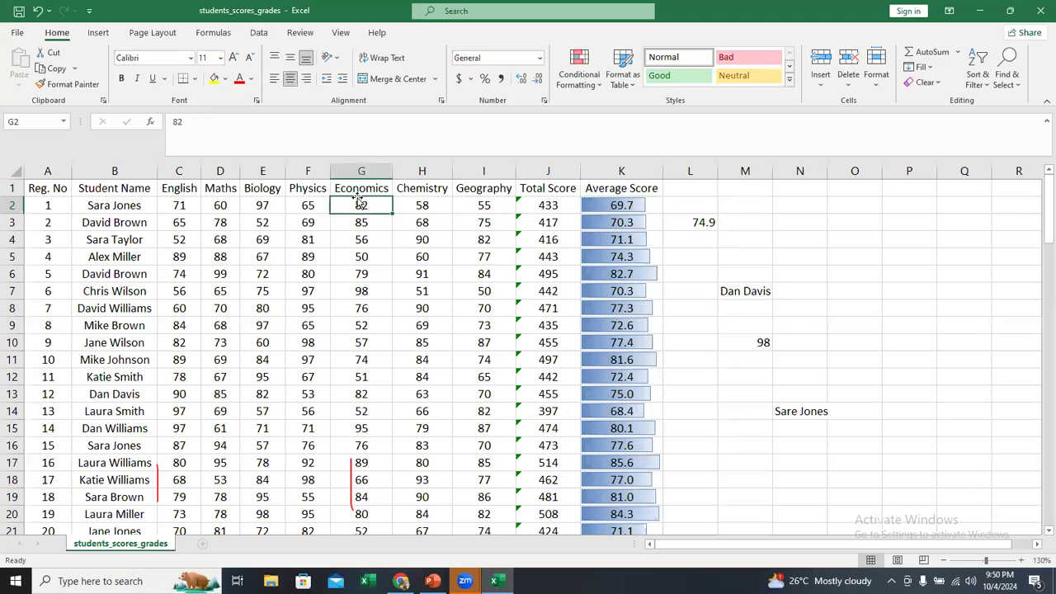
text(42)
click(437, 303)
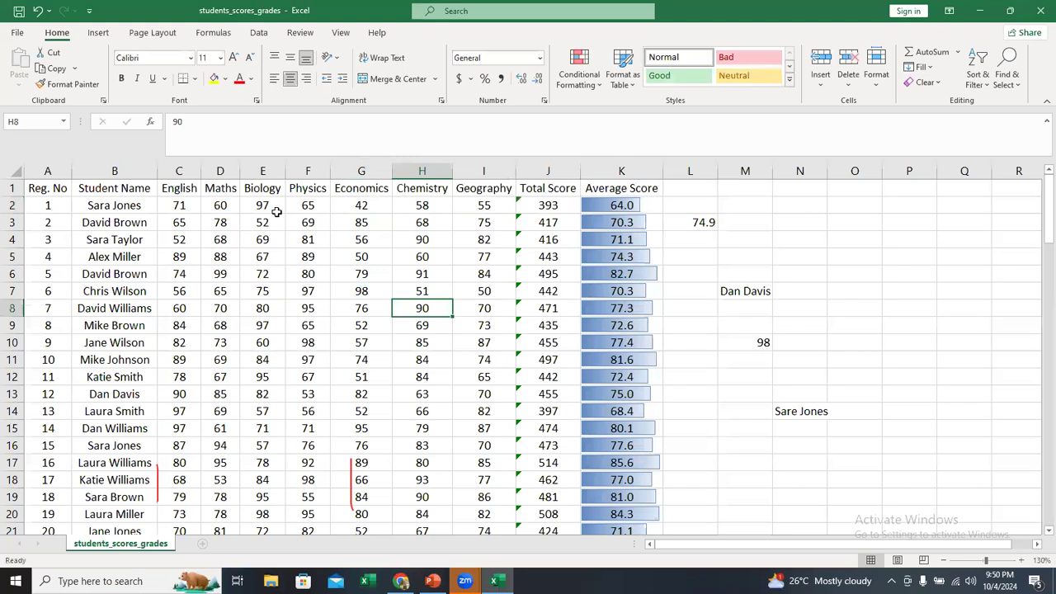
click(227, 205)
text(0)
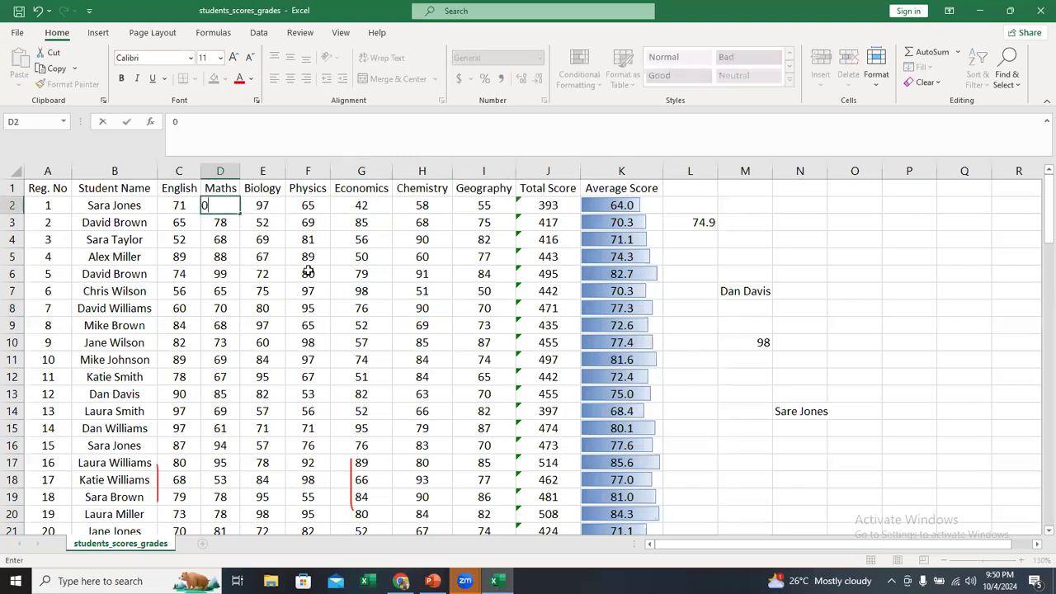
click(307, 271)
click(405, 205)
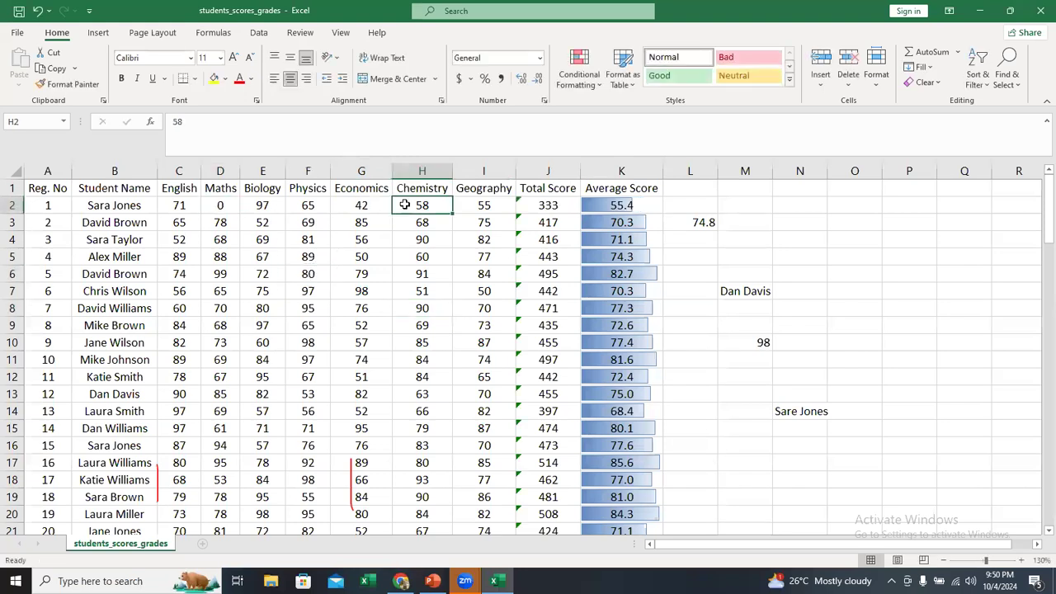
text(10)
click(407, 302)
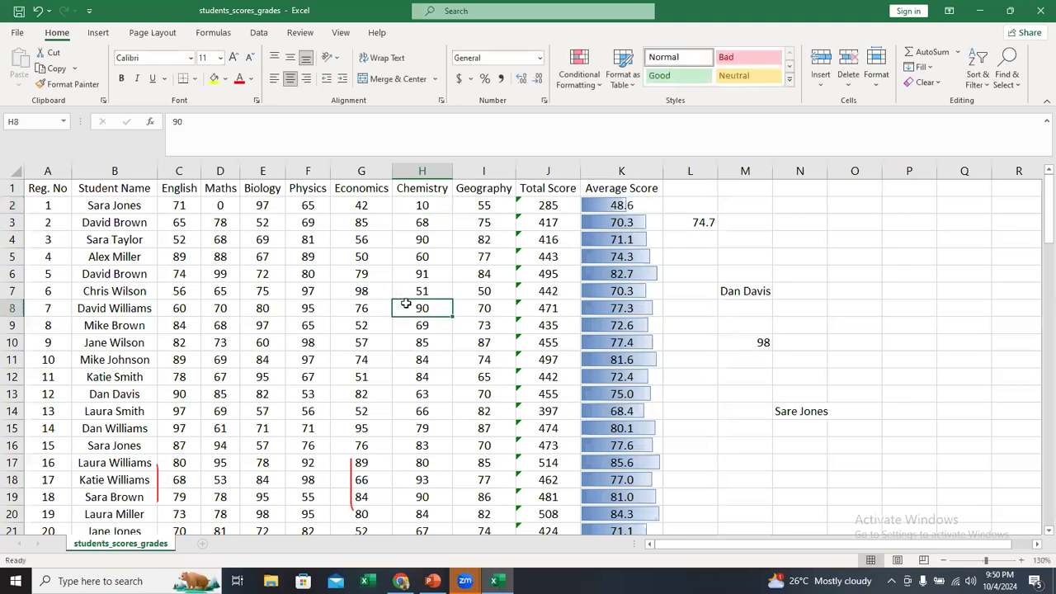
click(643, 204)
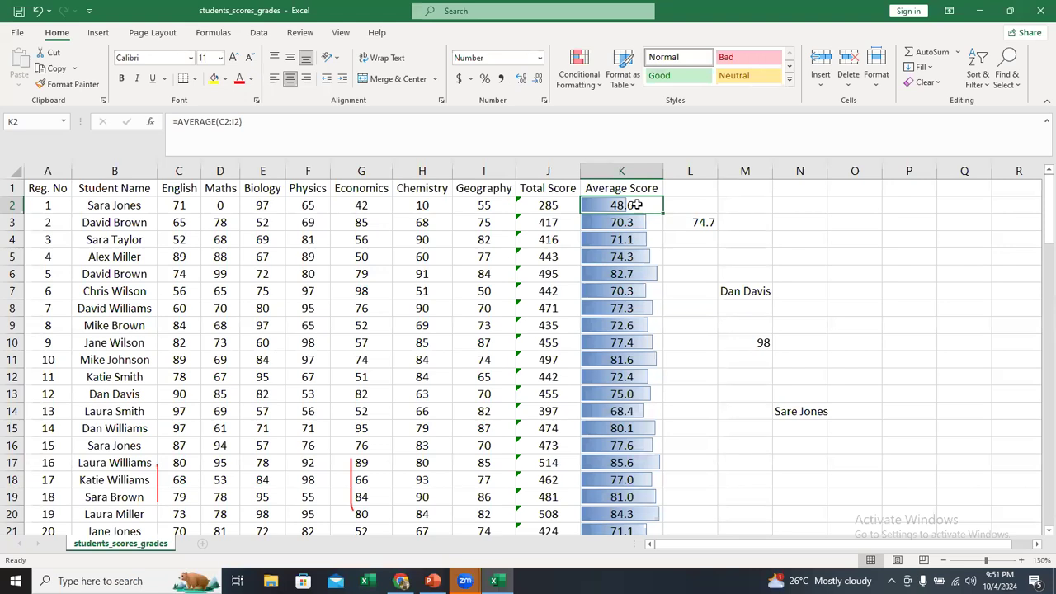
Step: Raise the scores in row 17 to 90 for Chemistry and 100 for Physics
click(640, 458)
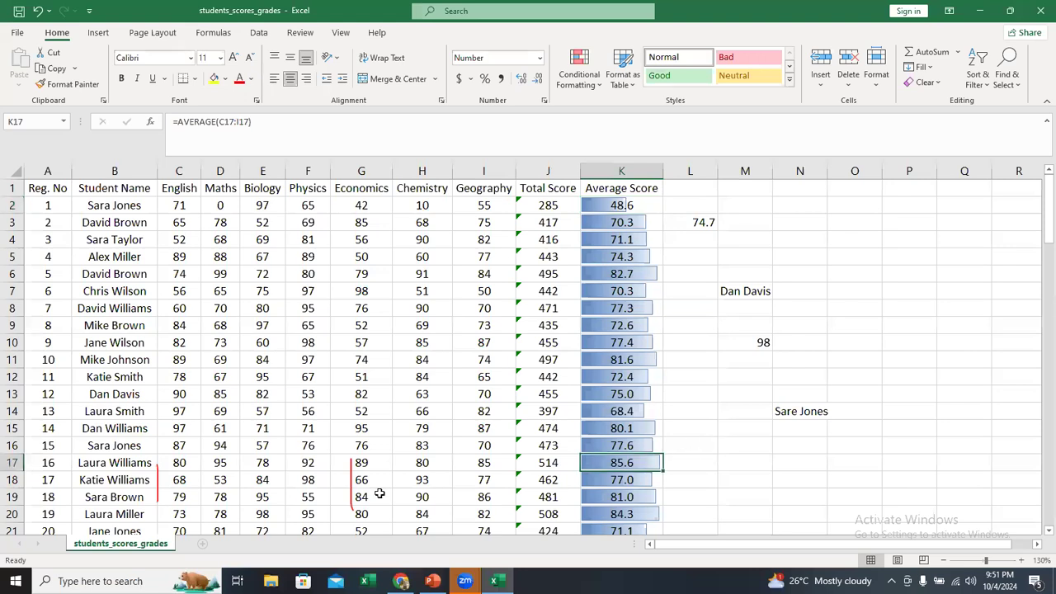
click(419, 462)
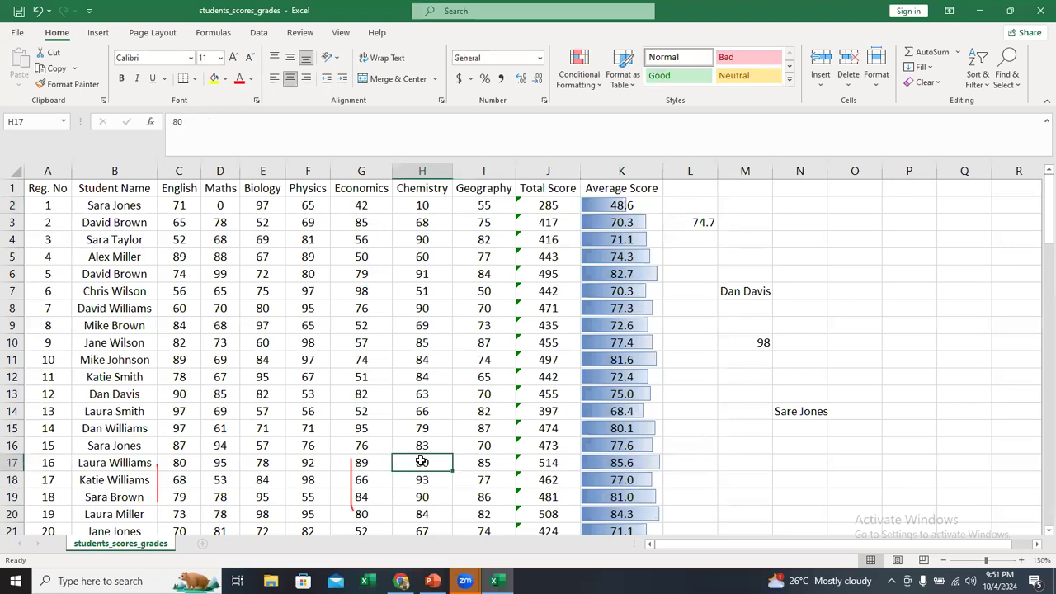
text(90)
click(465, 518)
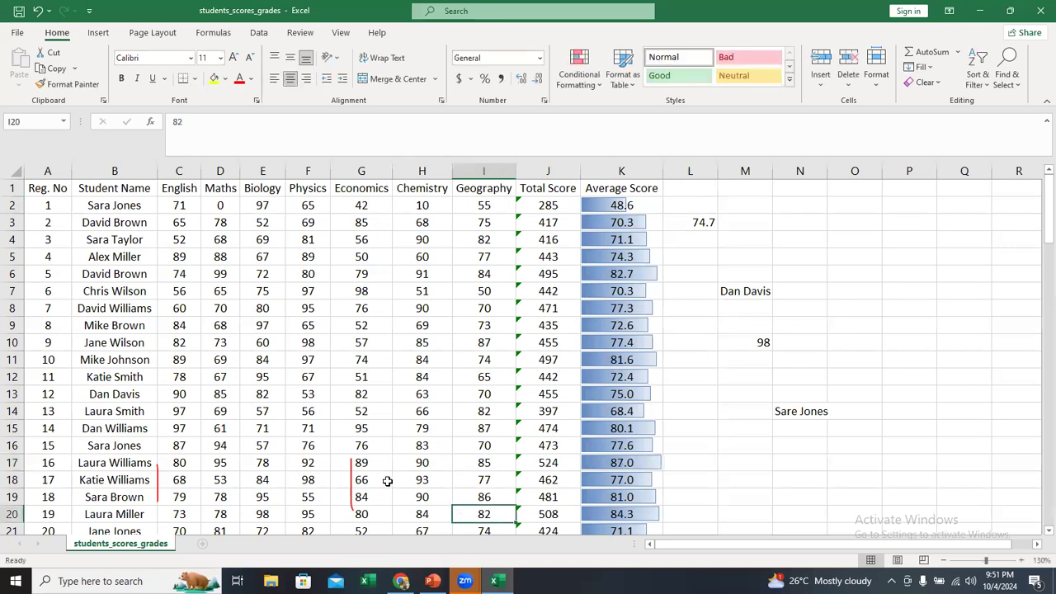
click(307, 463)
text(100)
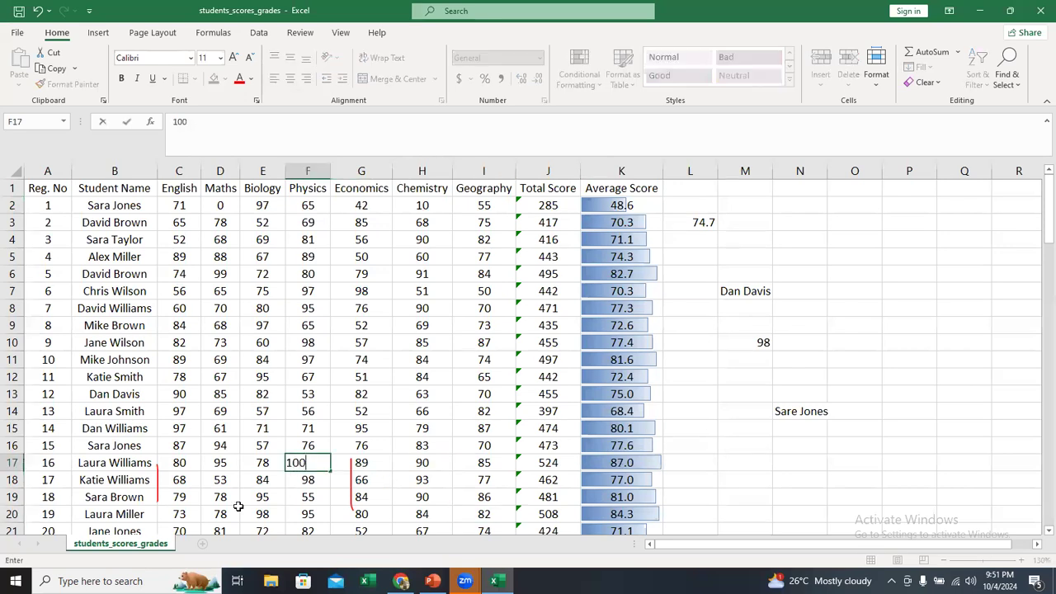
Step: Raise the Biology, Maths and English scores in row 17 to 100 each
click(253, 471)
text(100)
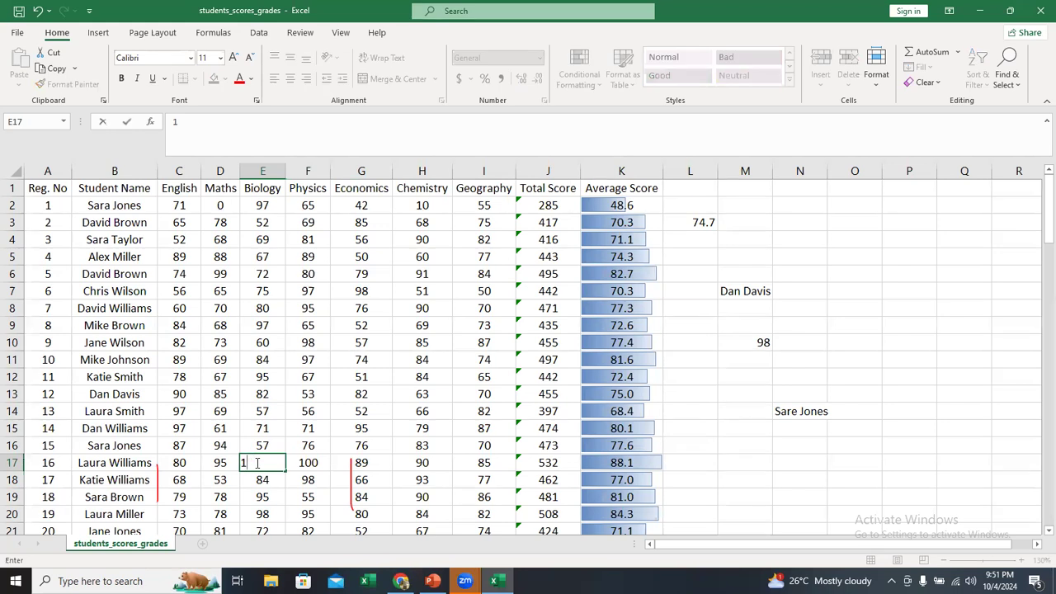
click(208, 464)
text(100)
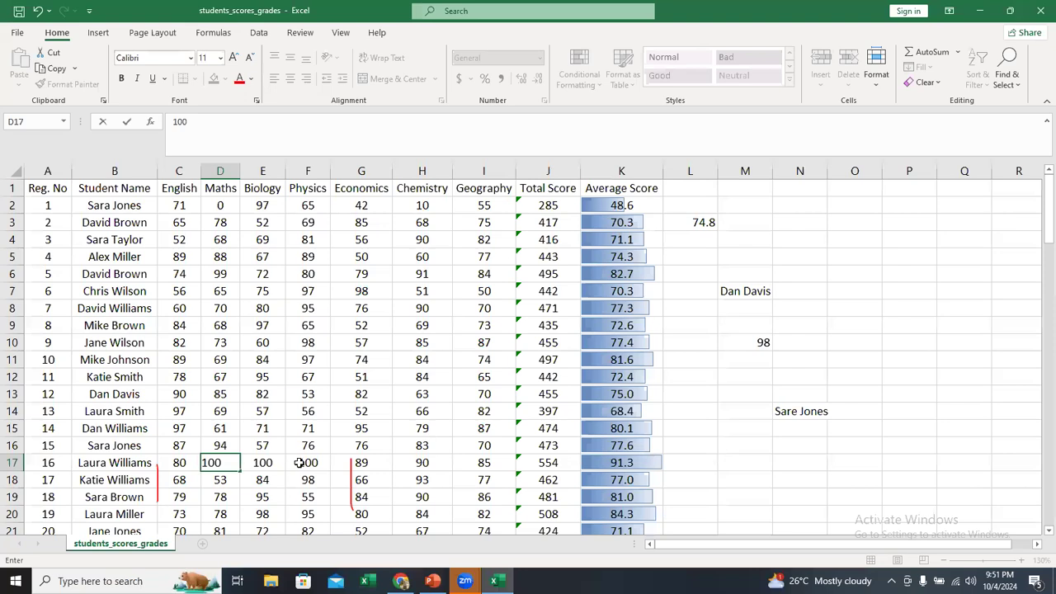
click(174, 462)
text(100)
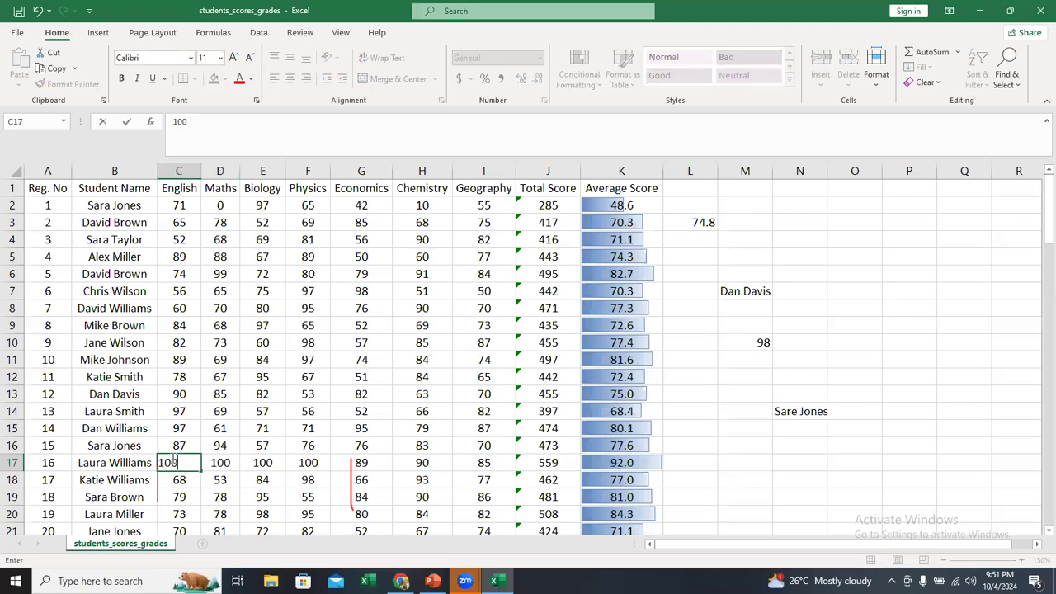
Step: Raise the Economics, Chemistry and Geography scores in row 17 to 100 each, and check the data bar in K17
click(404, 461)
double_click(374, 461)
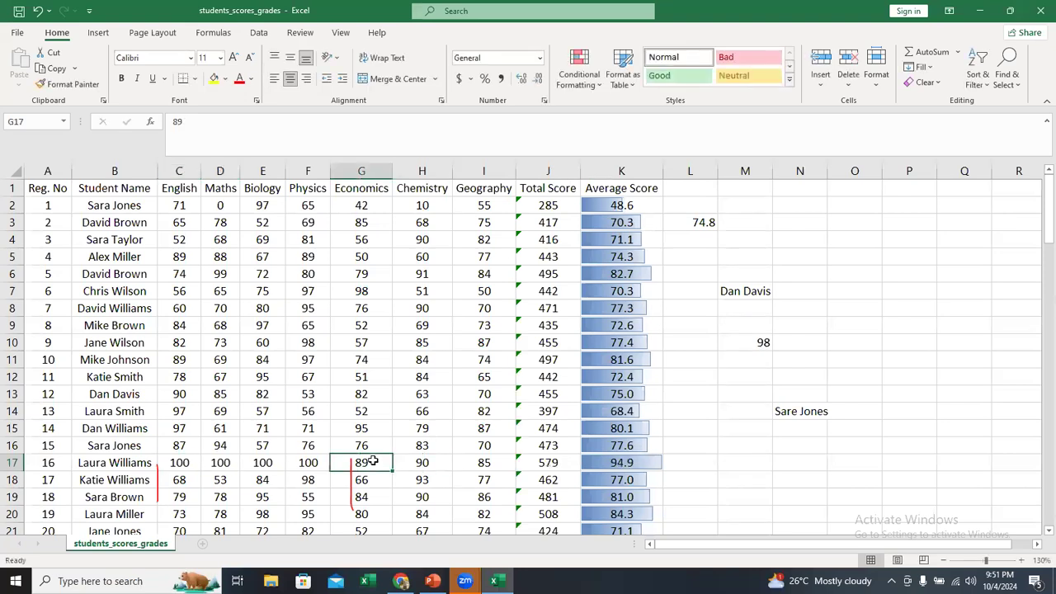
key(BackSpace)
key(BackSpace)
text(100)
click(468, 462)
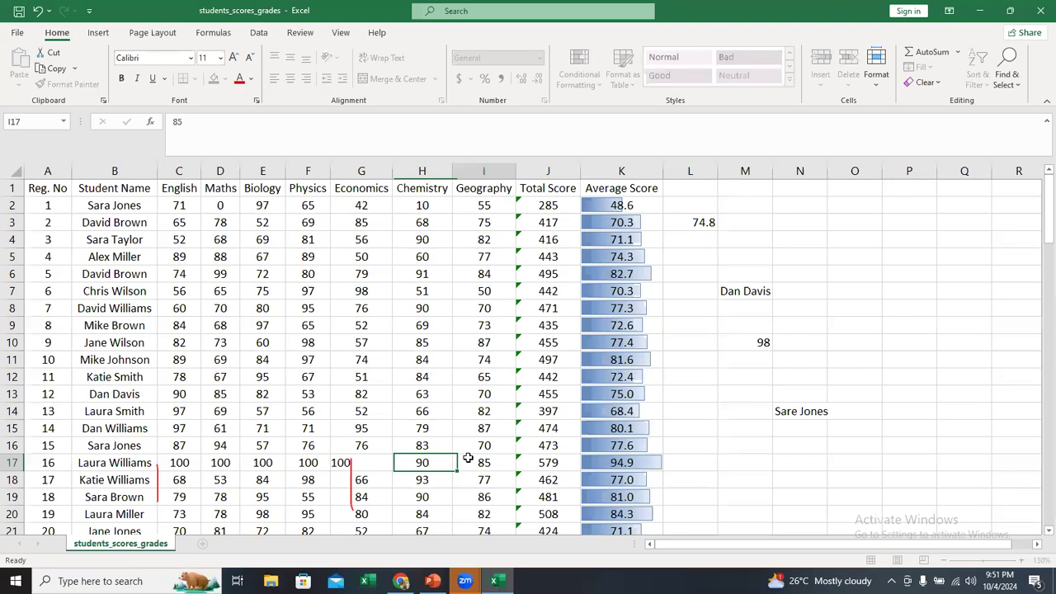
click(428, 462)
text(100)
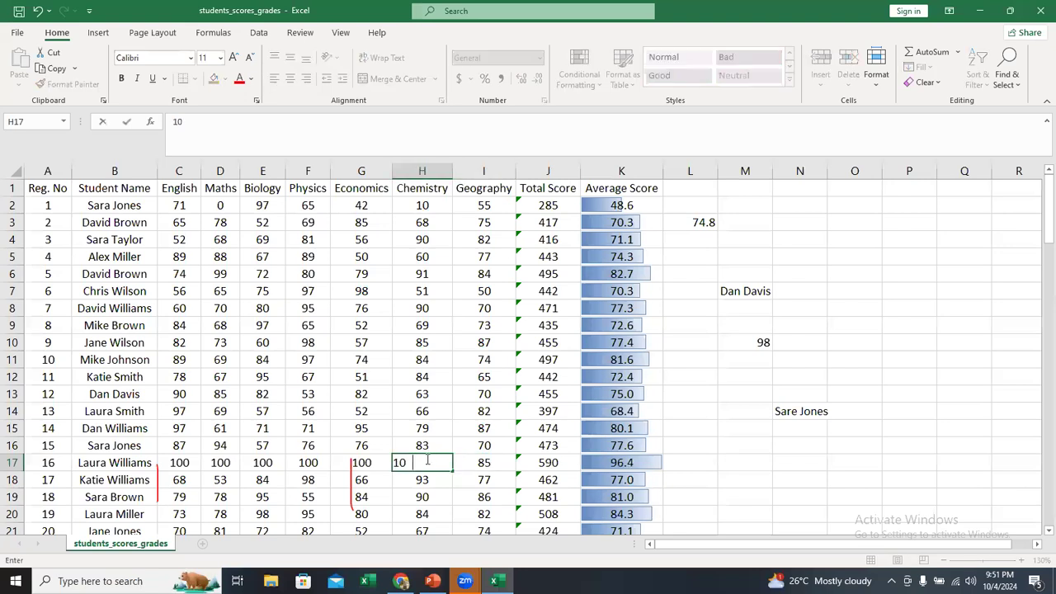
click(476, 462)
text(100)
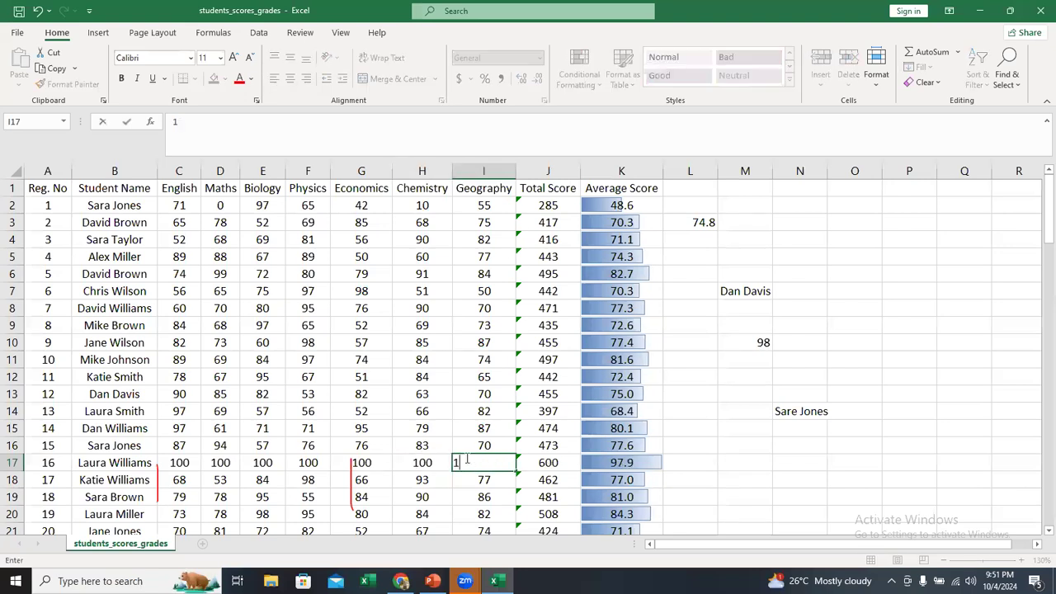
click(460, 495)
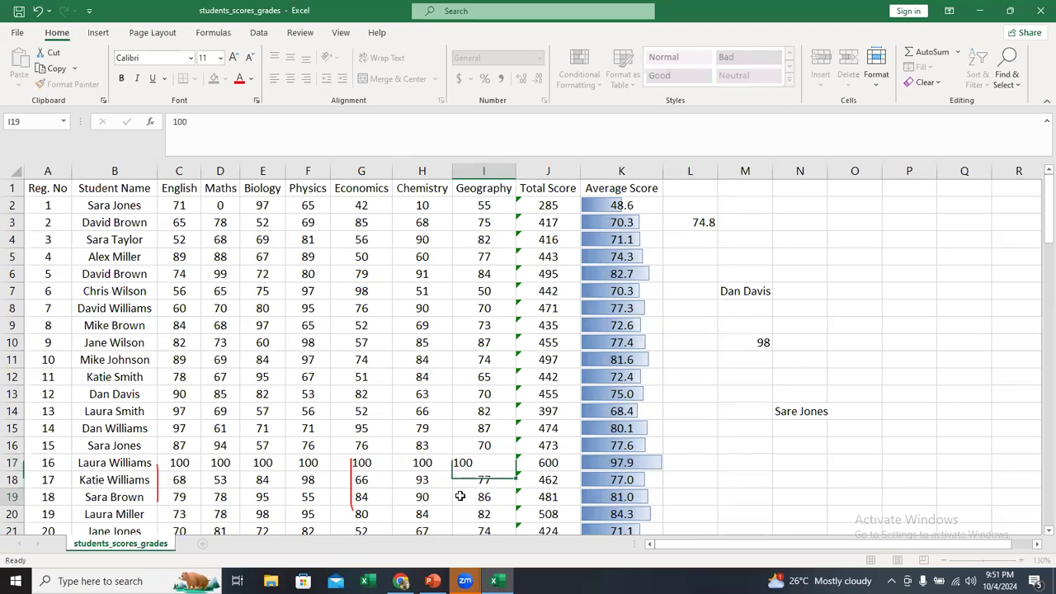
click(648, 463)
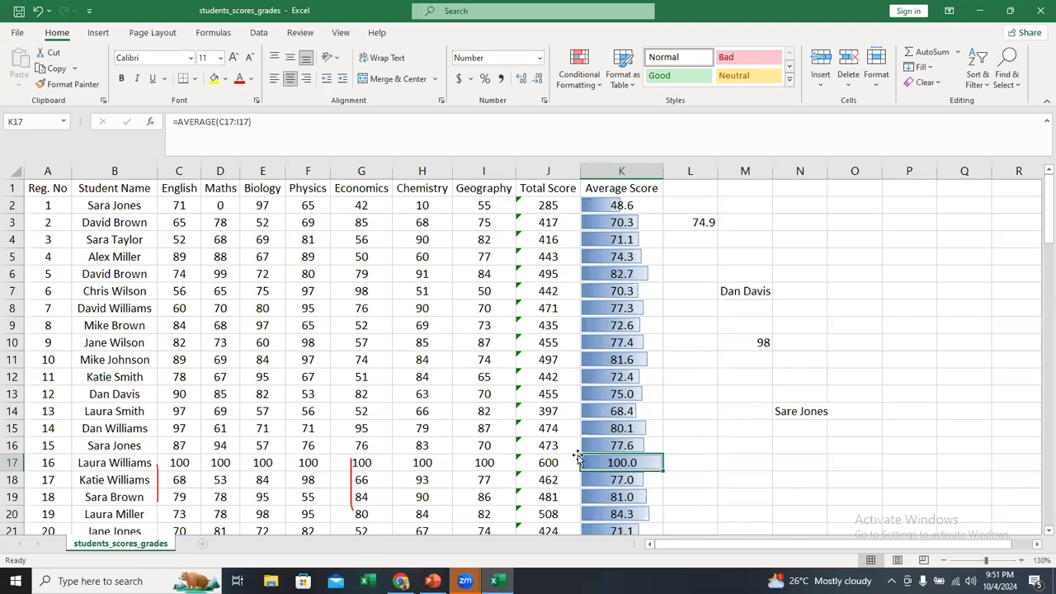
Step: Lower the scores in row 17 to 0 for English, 10 for Maths and 20 for Biology
double_click(182, 462)
key(BackSpace)
key(BackSpace)
key(BackSpace)
text(0)
click(235, 465)
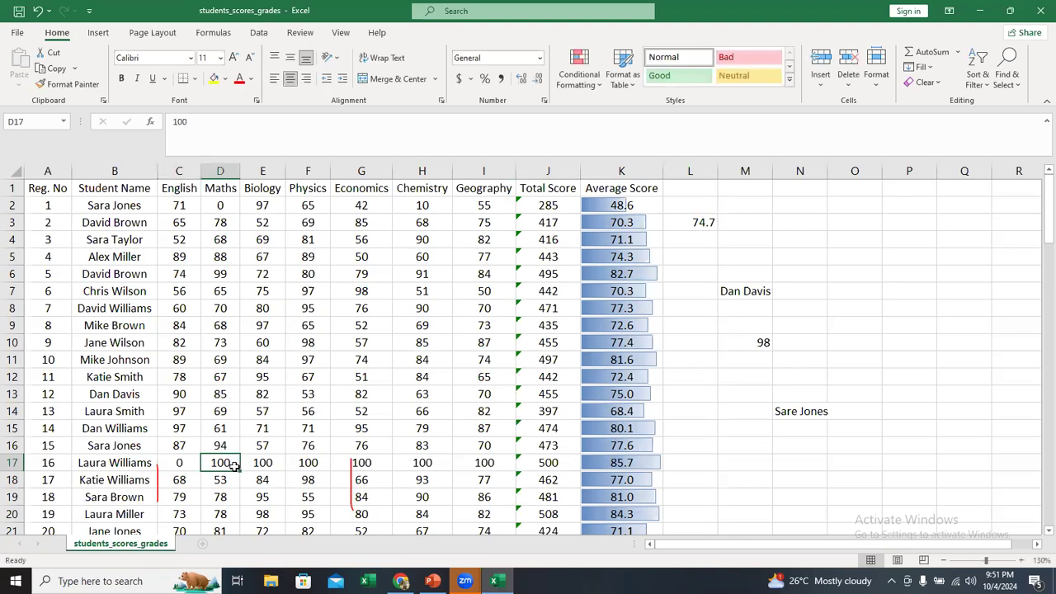
double_click(235, 466)
key(BackSpace)
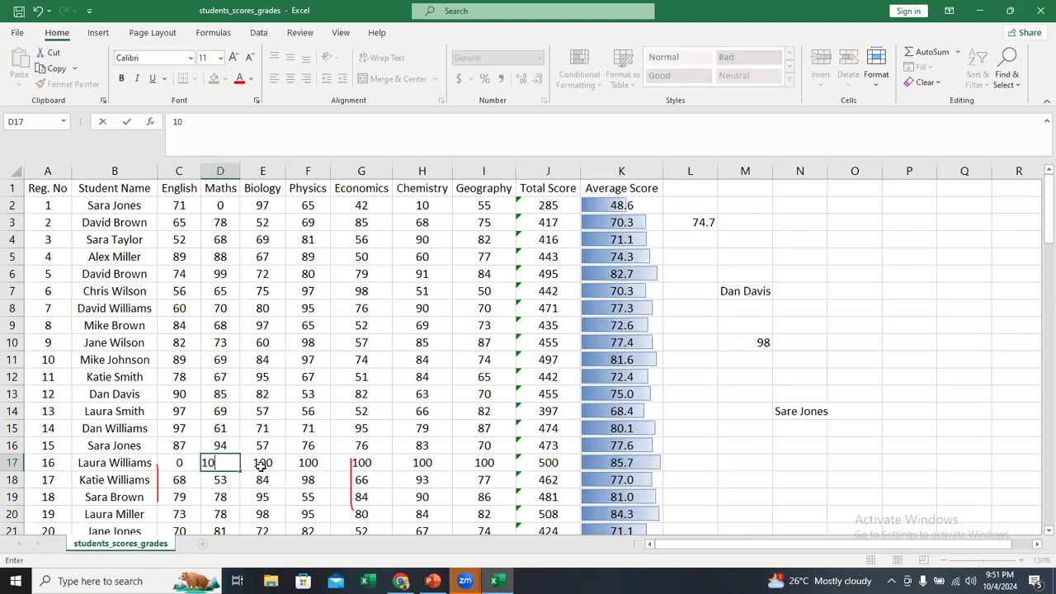
click(270, 462)
text(20)
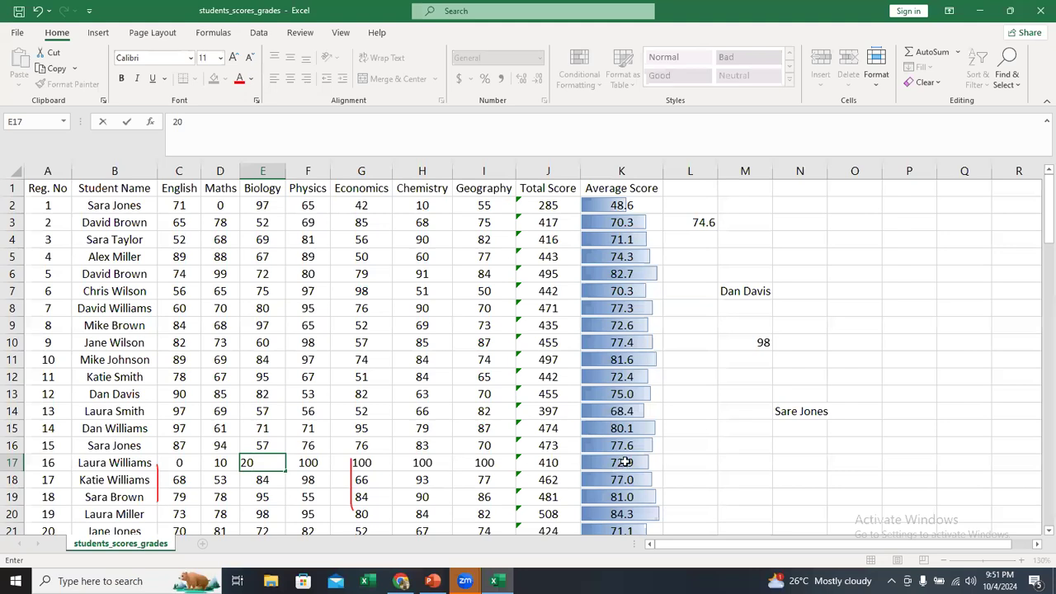
Step: Lower row 17 to 23 for Physics, 20 for Economics, 12 for Chemistry and 0 for Geography, and check the data bar in K17
click(312, 461)
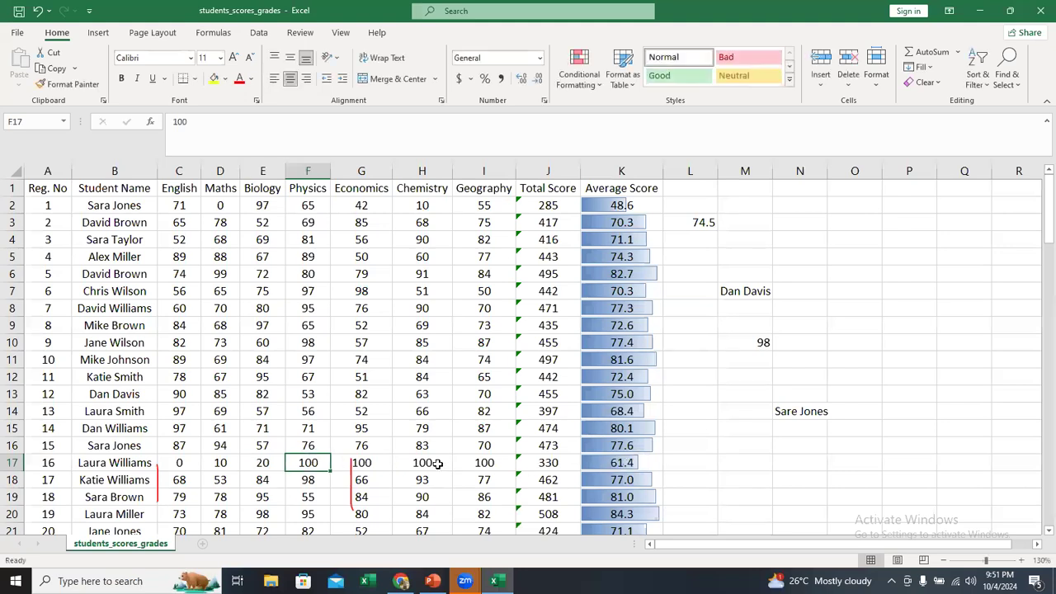
text(23)
click(354, 461)
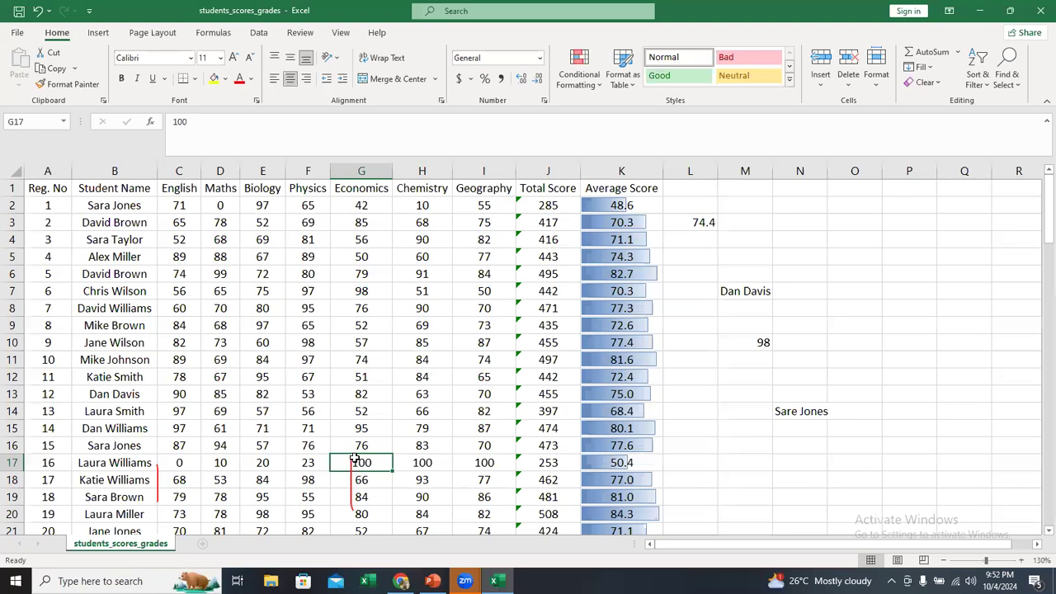
text(20)
click(425, 462)
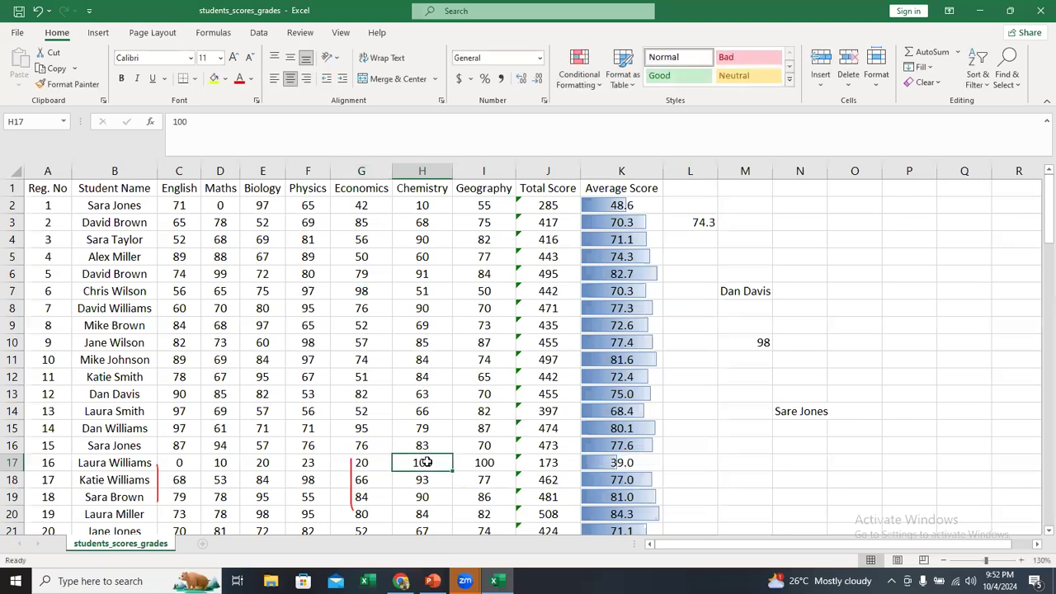
text(12)
click(484, 462)
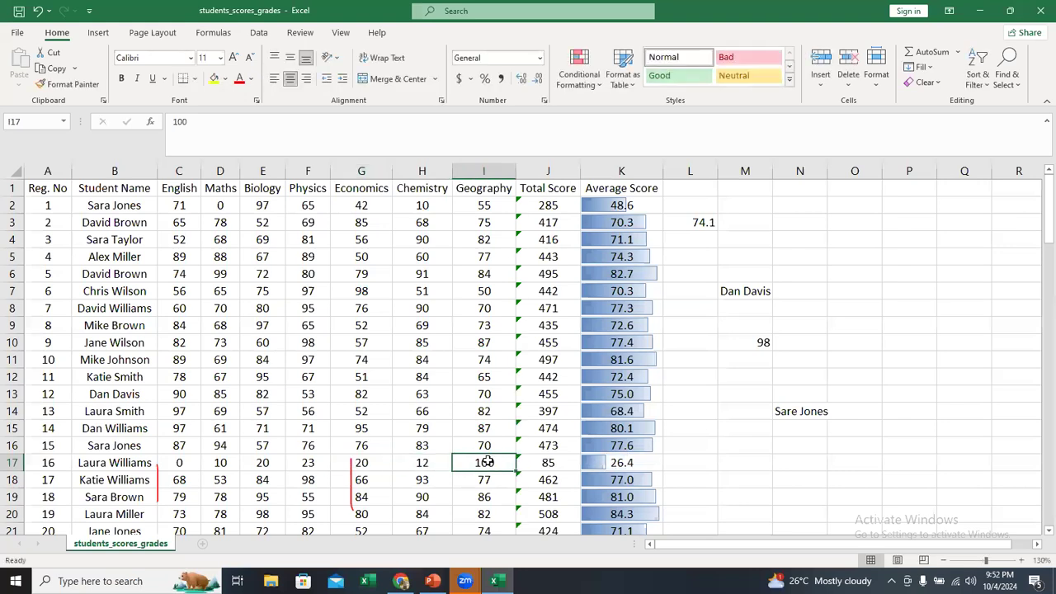
text(0)
click(499, 495)
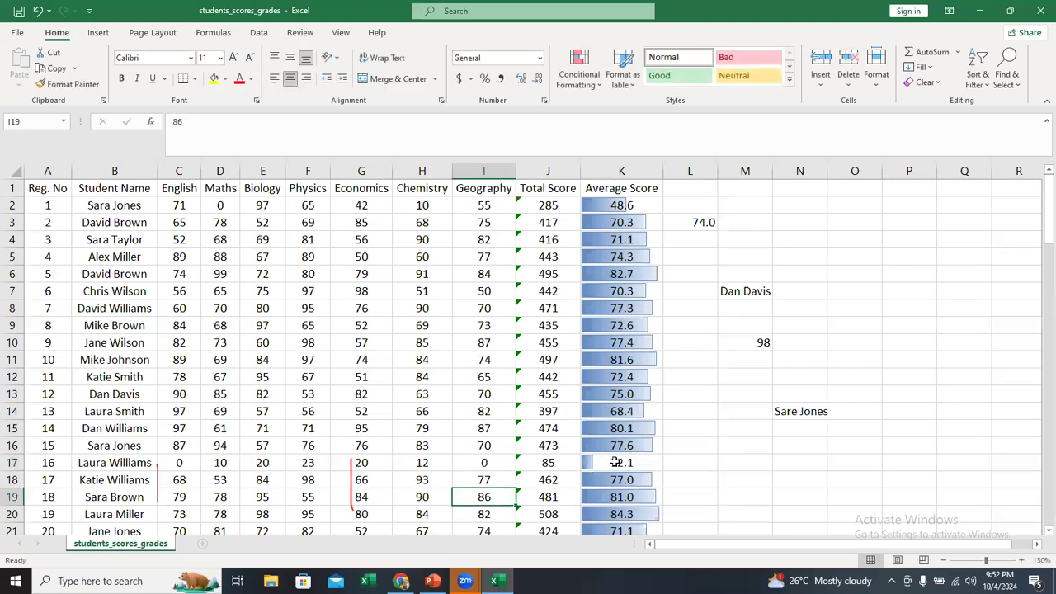
click(614, 460)
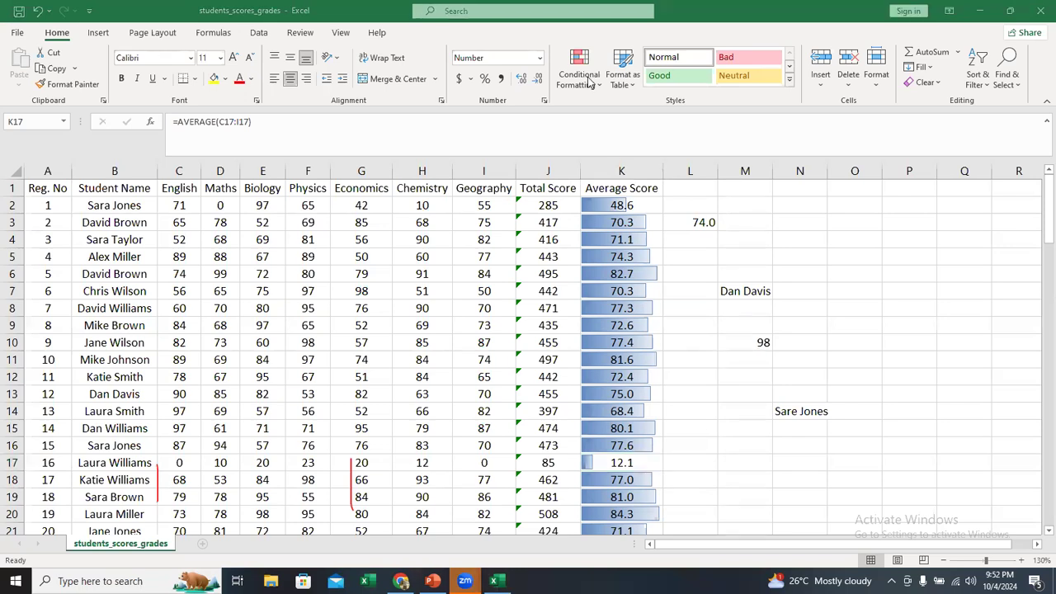
Step: Try solid-fill purple data bars on the Average Score column and return them to the blue gradient fill
click(621, 171)
click(590, 83)
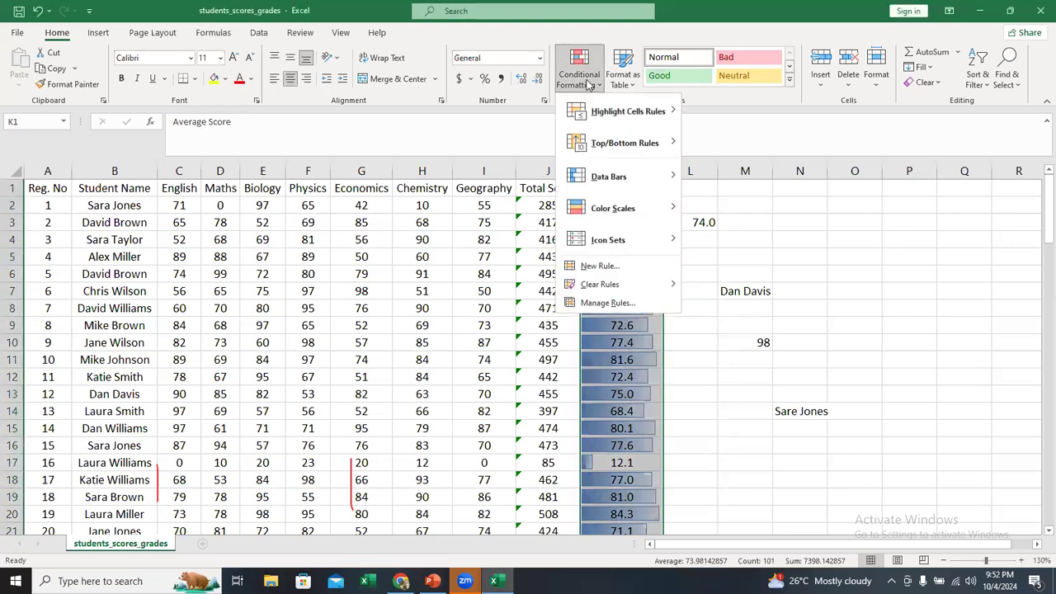
mouse_move(664, 181)
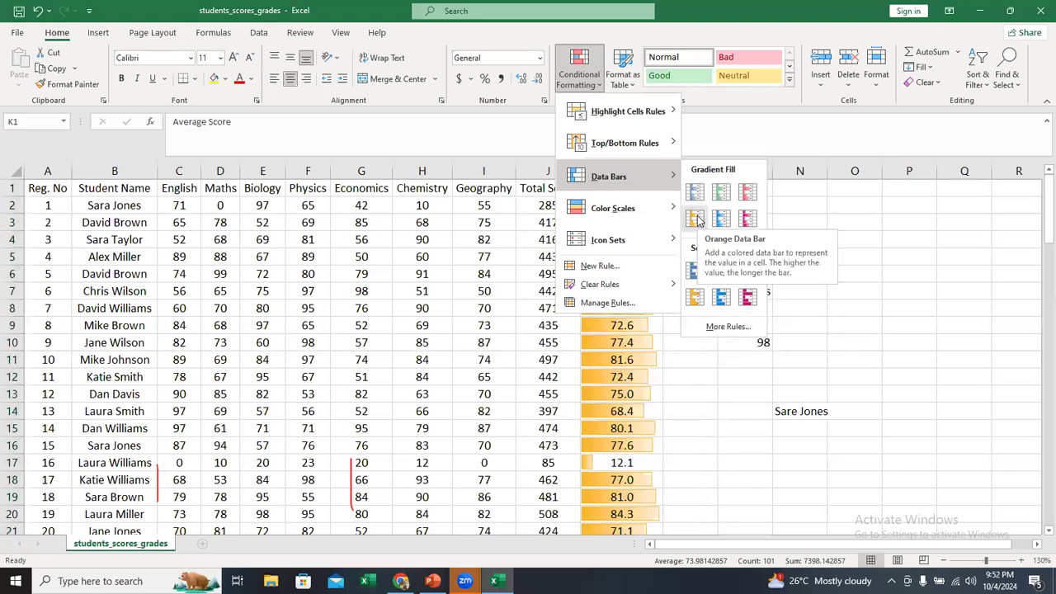
click(747, 297)
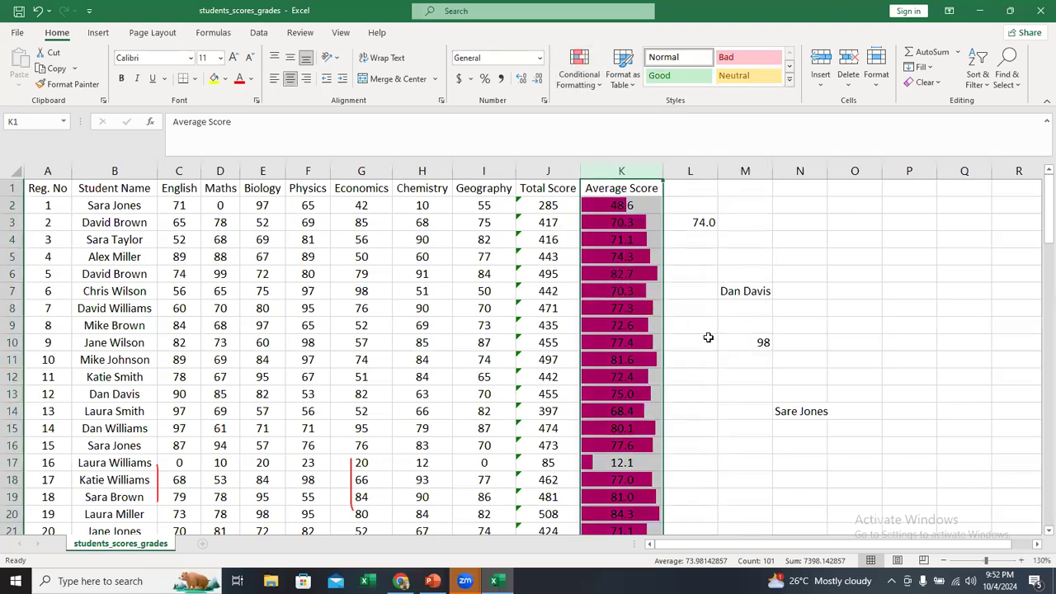
click(571, 82)
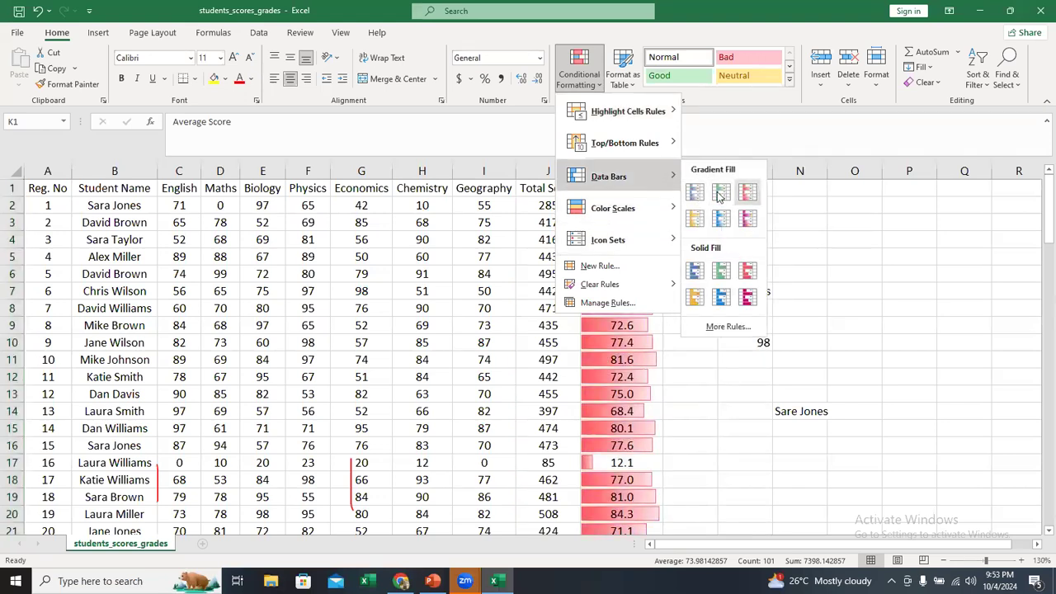
click(698, 195)
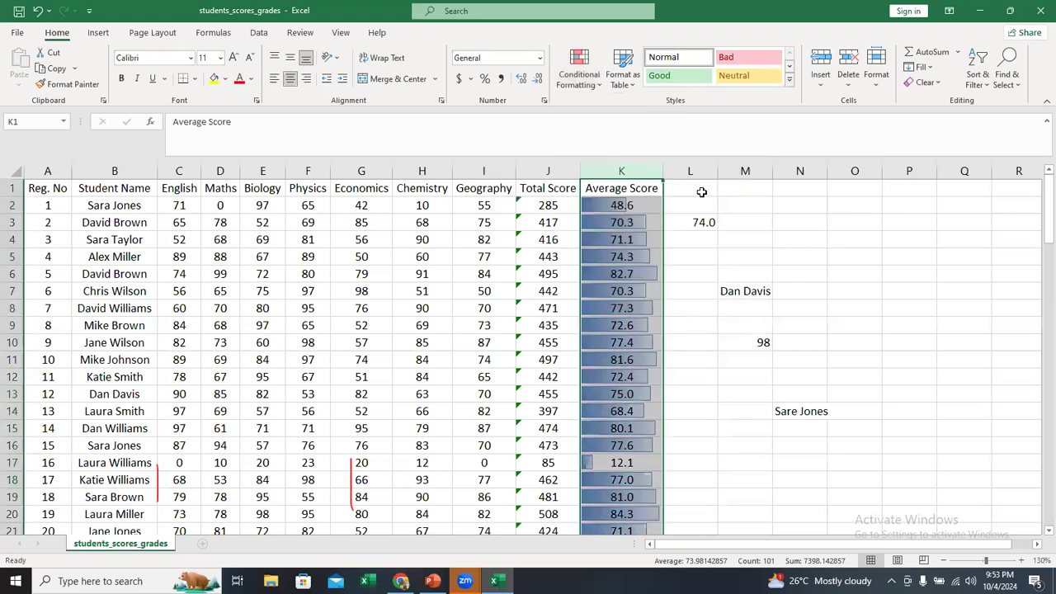
Step: Clear the conditional formatting rules from the entire sheet
click(579, 70)
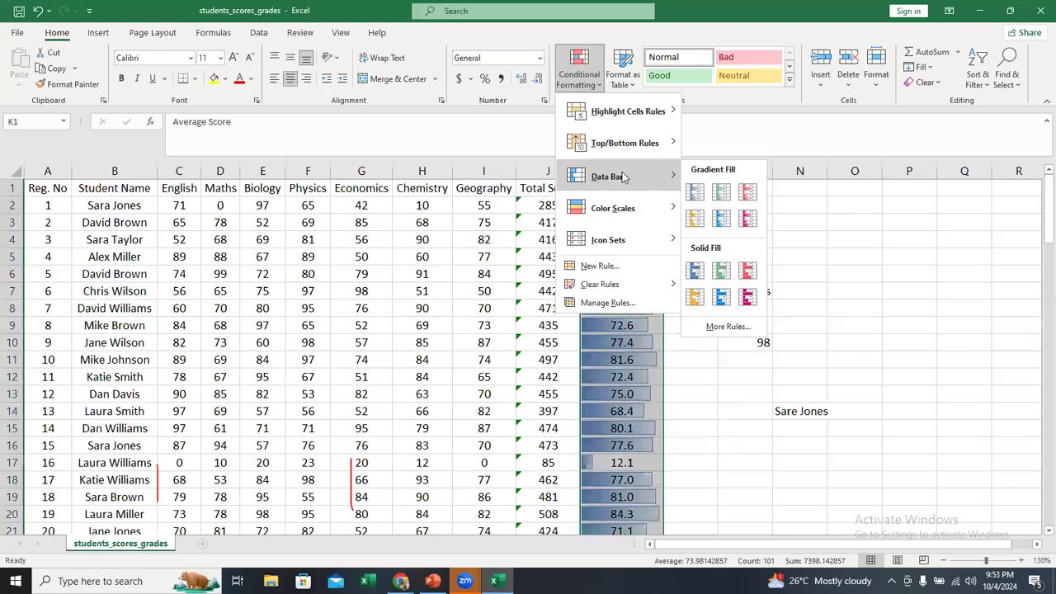
mouse_move(631, 213)
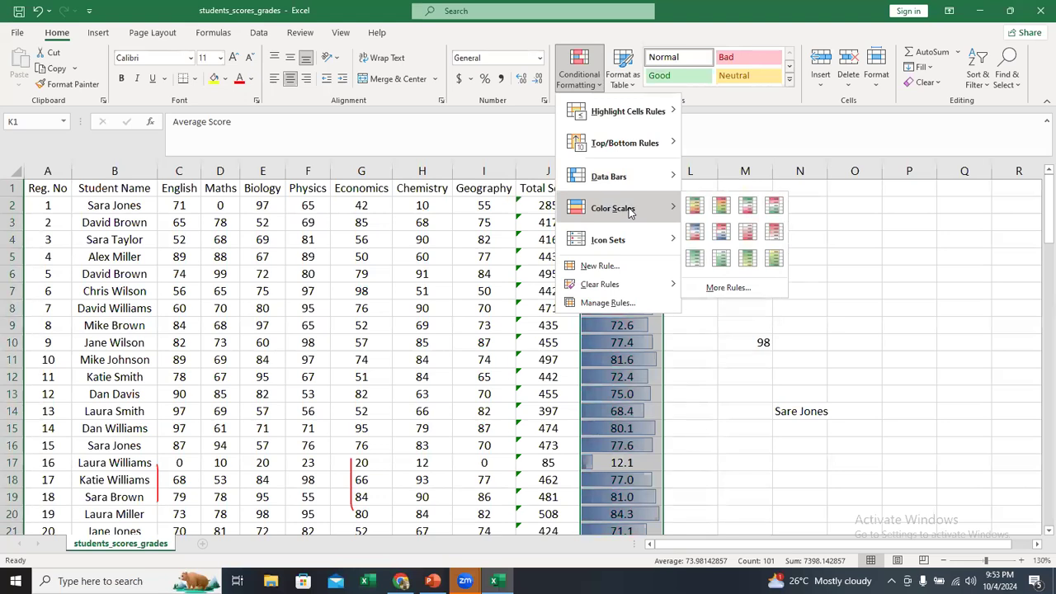
mouse_move(609, 285)
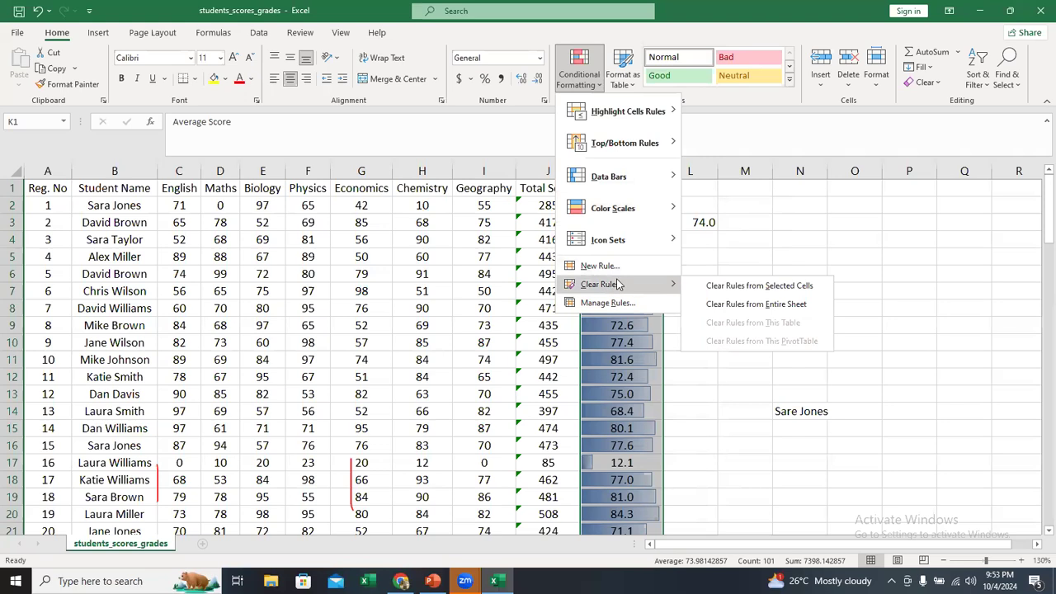
click(723, 304)
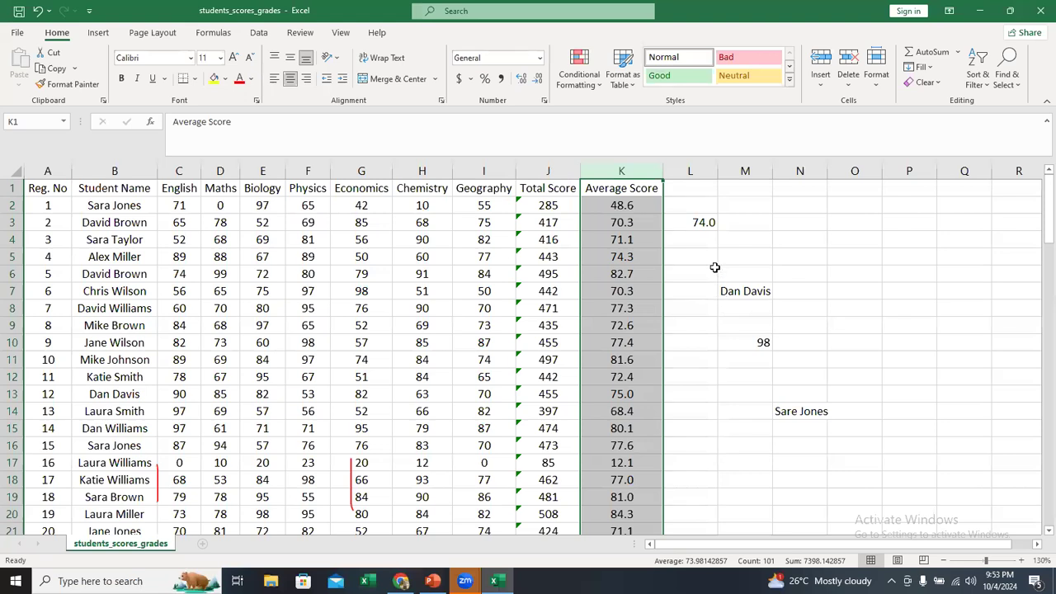
Step: Try the Green - Yellow - Red color scale on the Average Score column and undo it
click(579, 82)
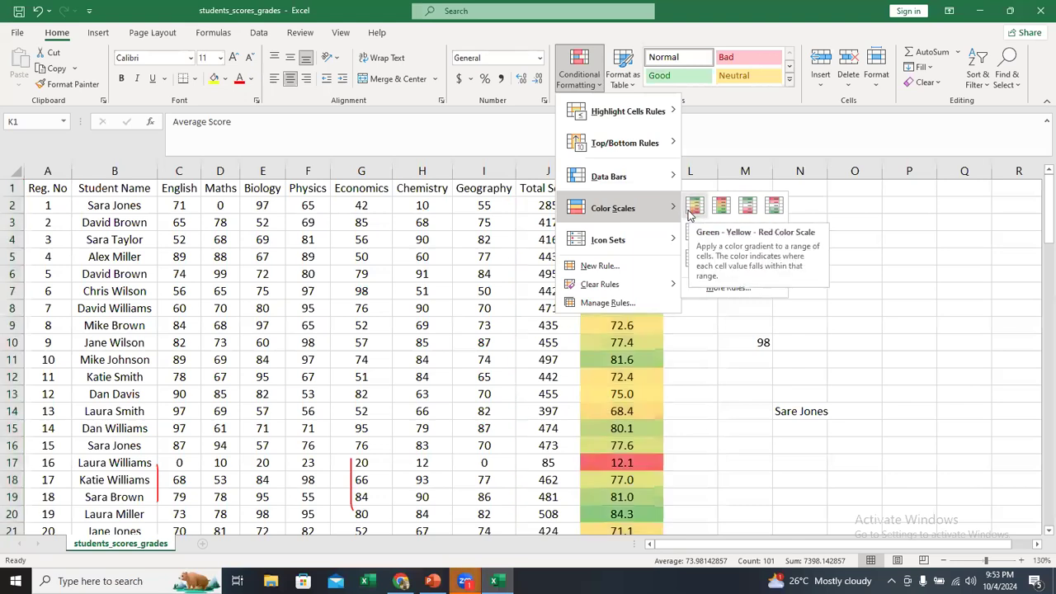
click(695, 209)
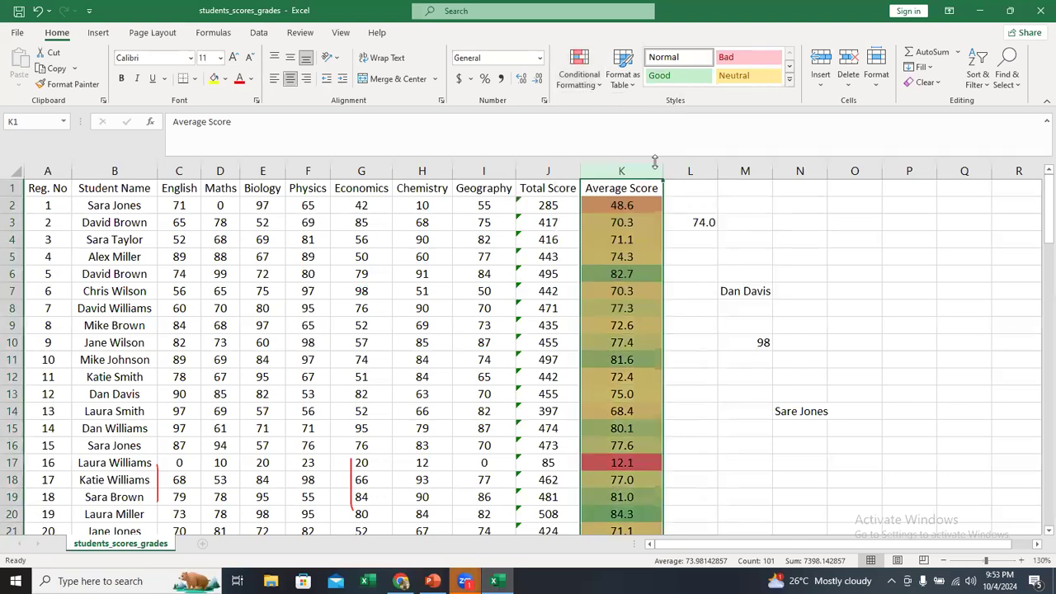
click(651, 165)
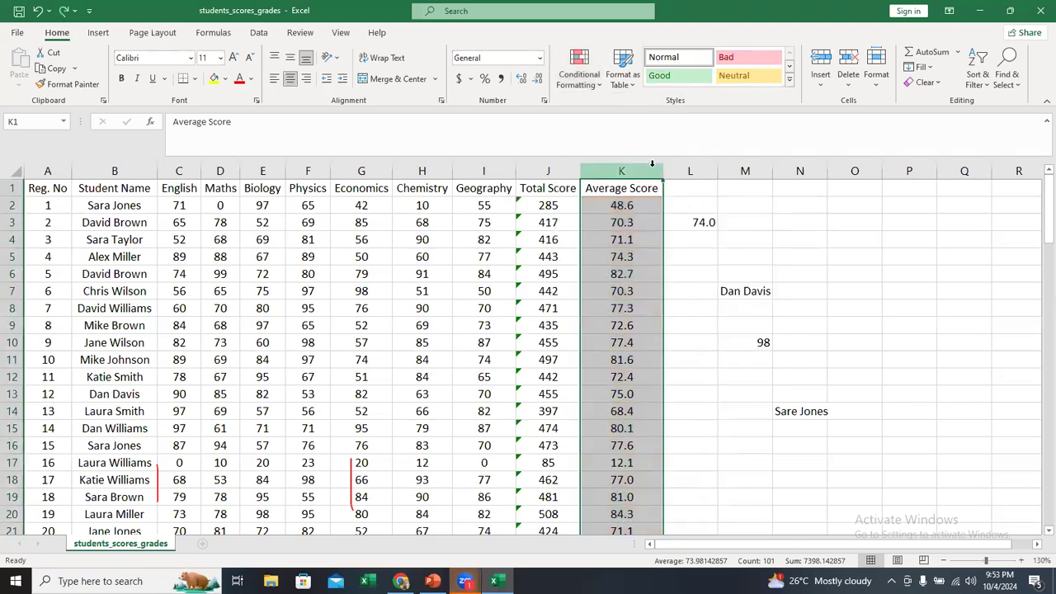
Step: Apply the Green - Yellow - Red color scale to the Average Score column and examine the color of K17
click(579, 73)
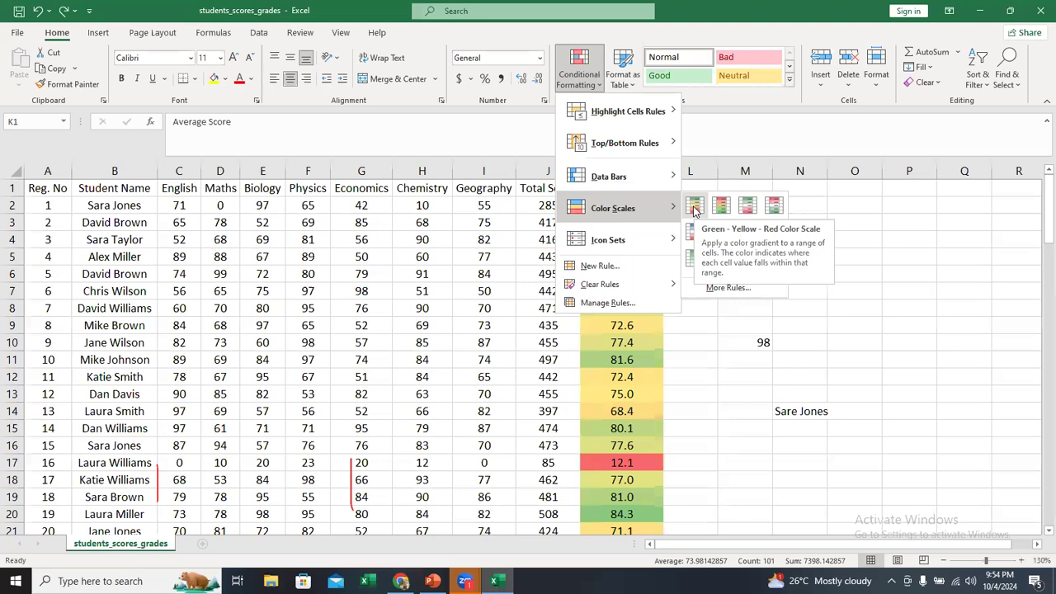
click(691, 205)
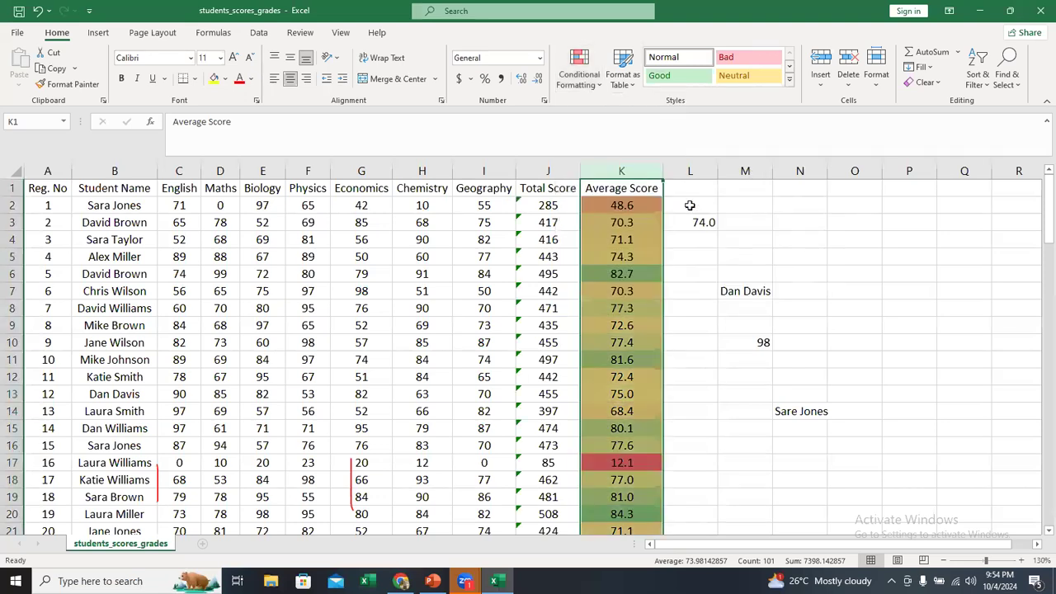
click(714, 292)
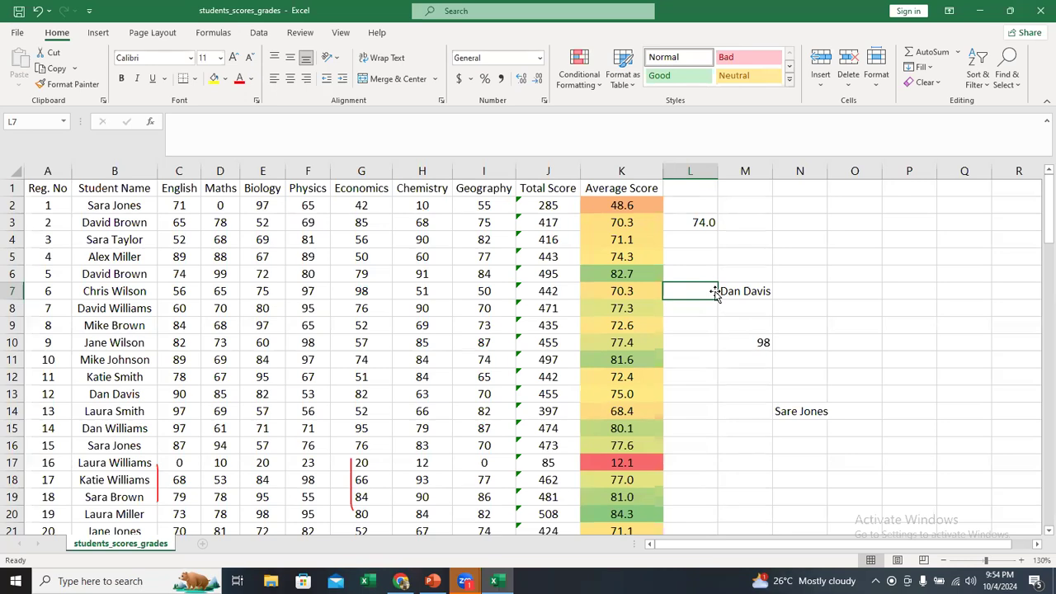
click(622, 465)
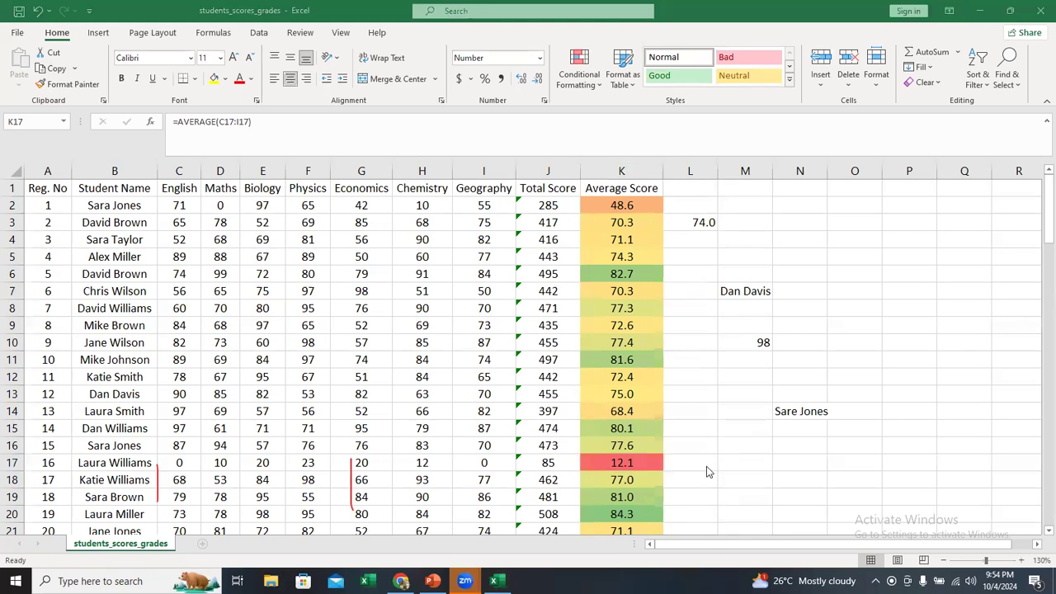
click(650, 464)
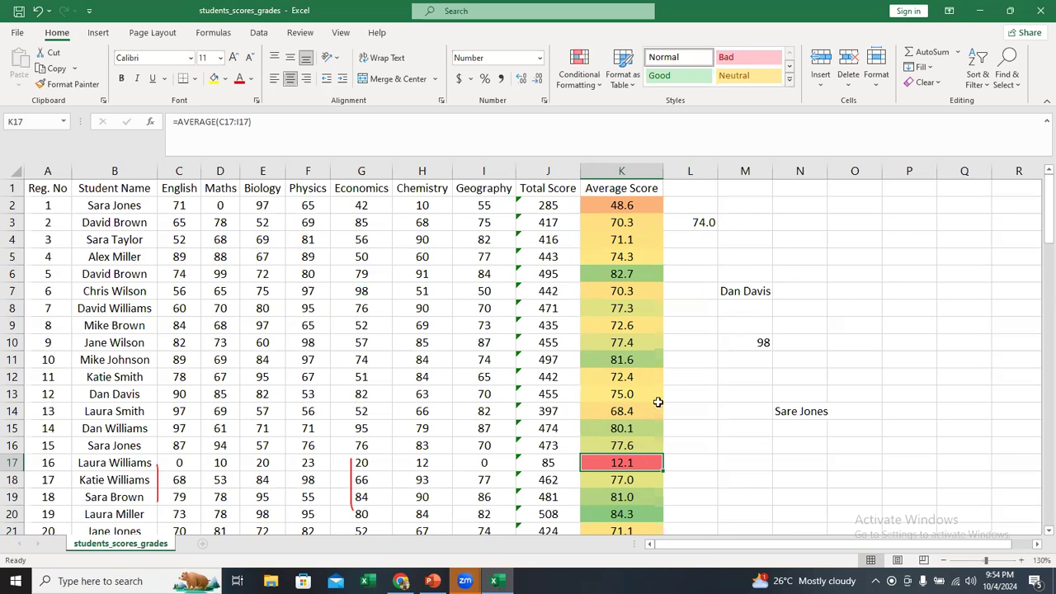
Step: Compare the color scale shading of average scores K6 and K8, and inspect the AVERAGE formula in K6
click(631, 273)
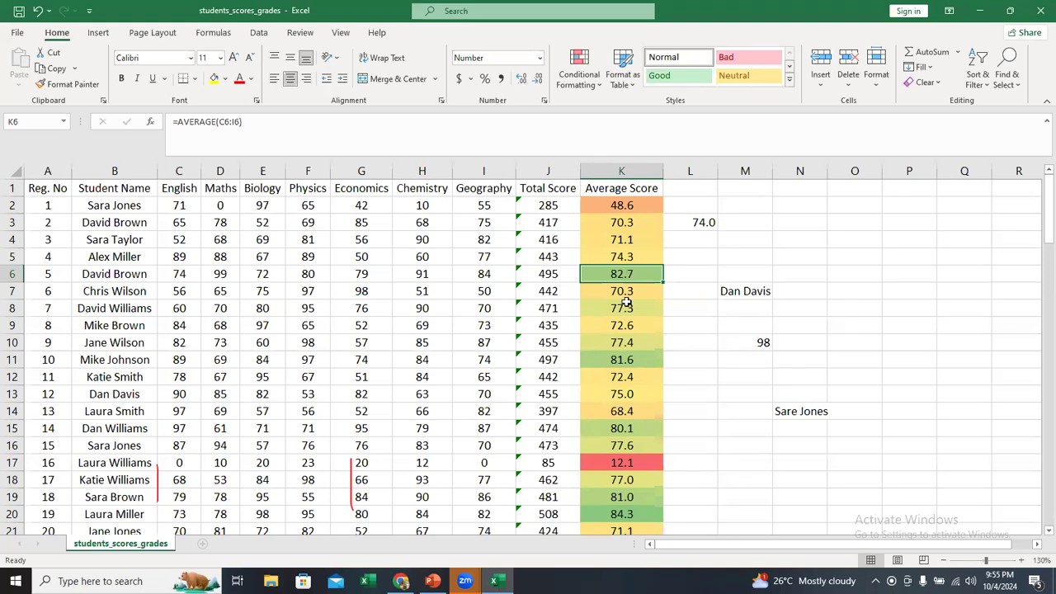
click(626, 307)
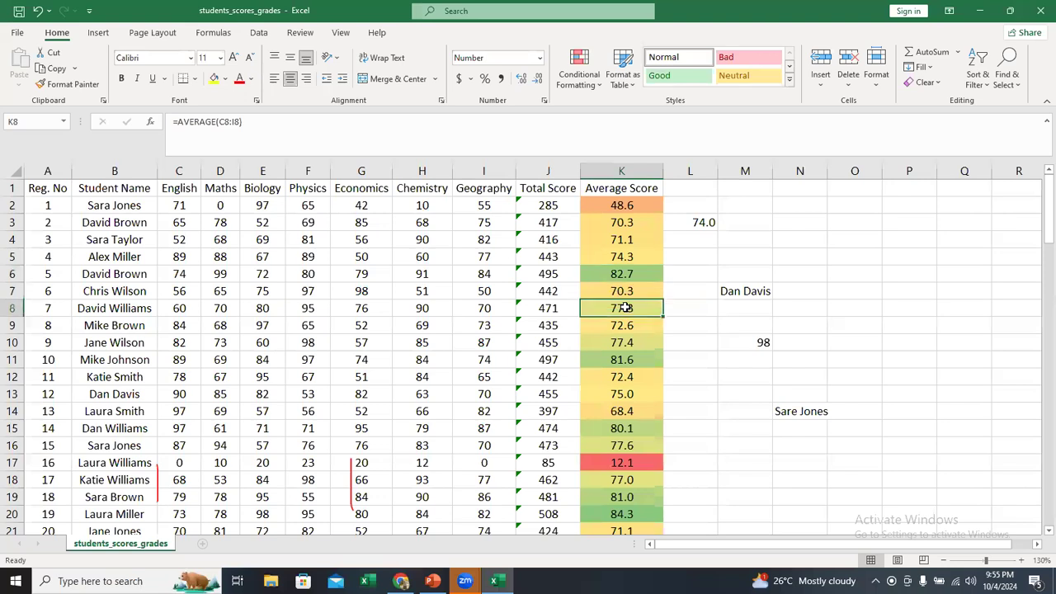
click(637, 273)
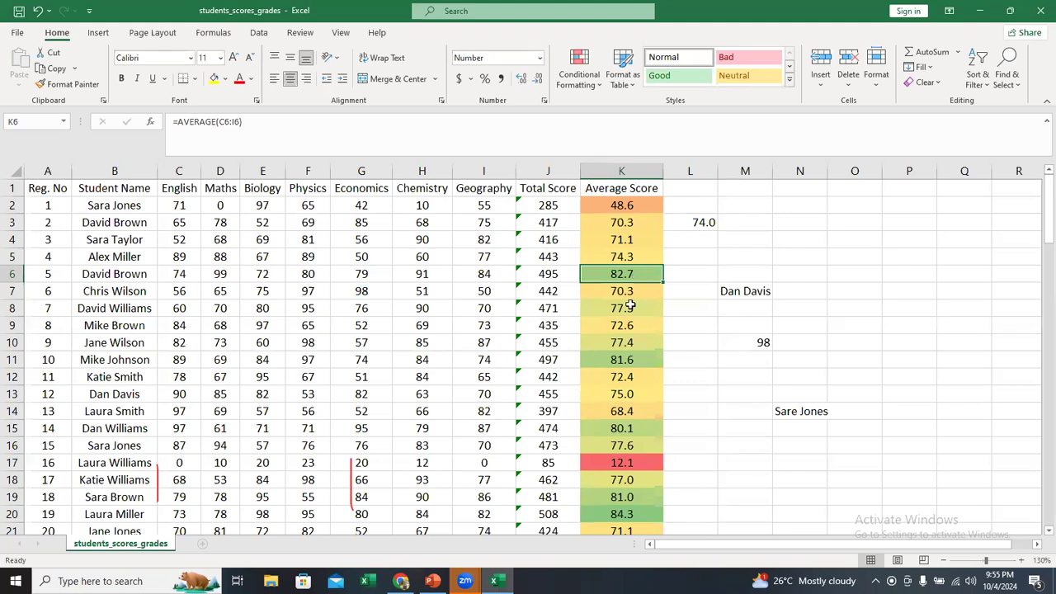
click(648, 306)
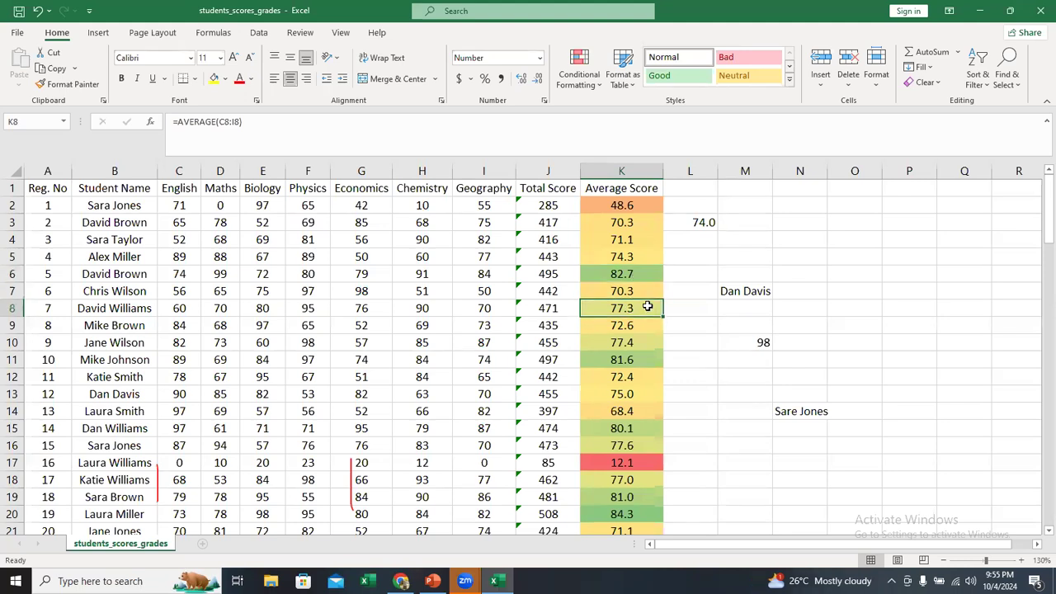
double_click(644, 273)
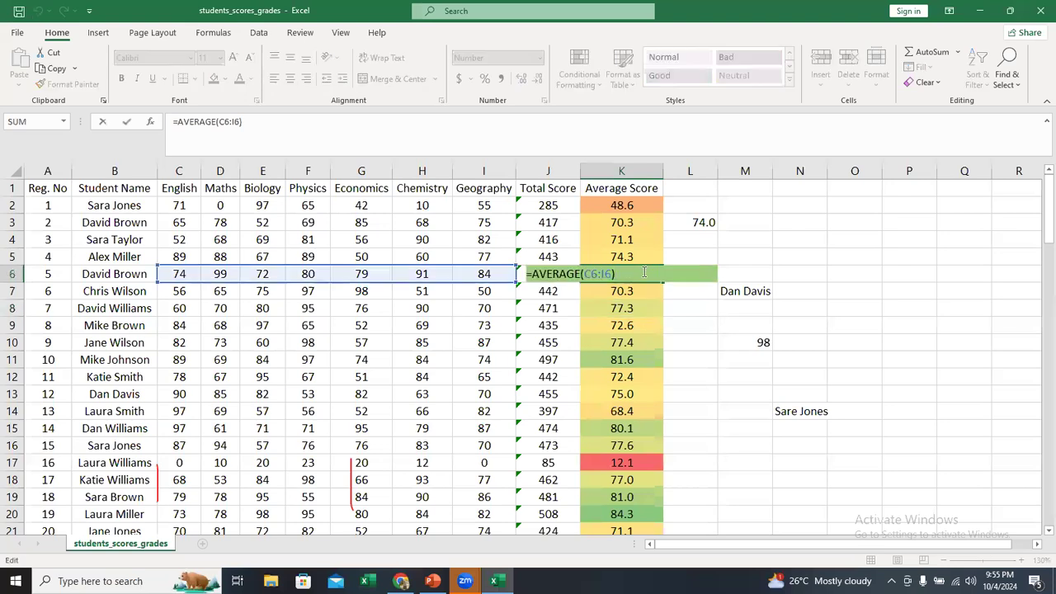
key(Escape)
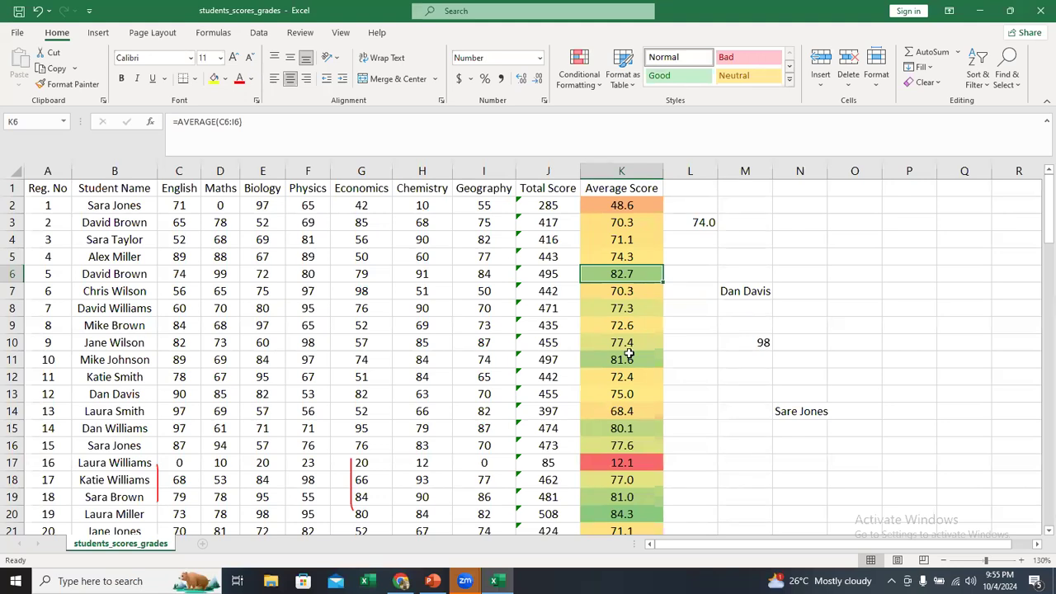
Step: Examine the color scale shading of K25, K22, K29, K2 and K17, and inspect the formula in K29
scroll(627, 351, down, 7)
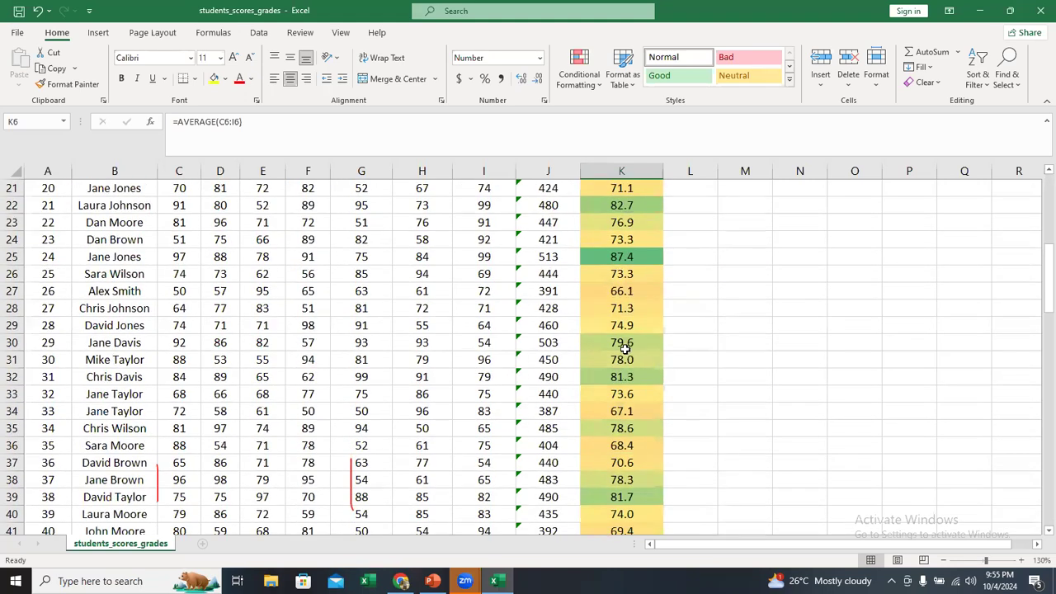
click(627, 257)
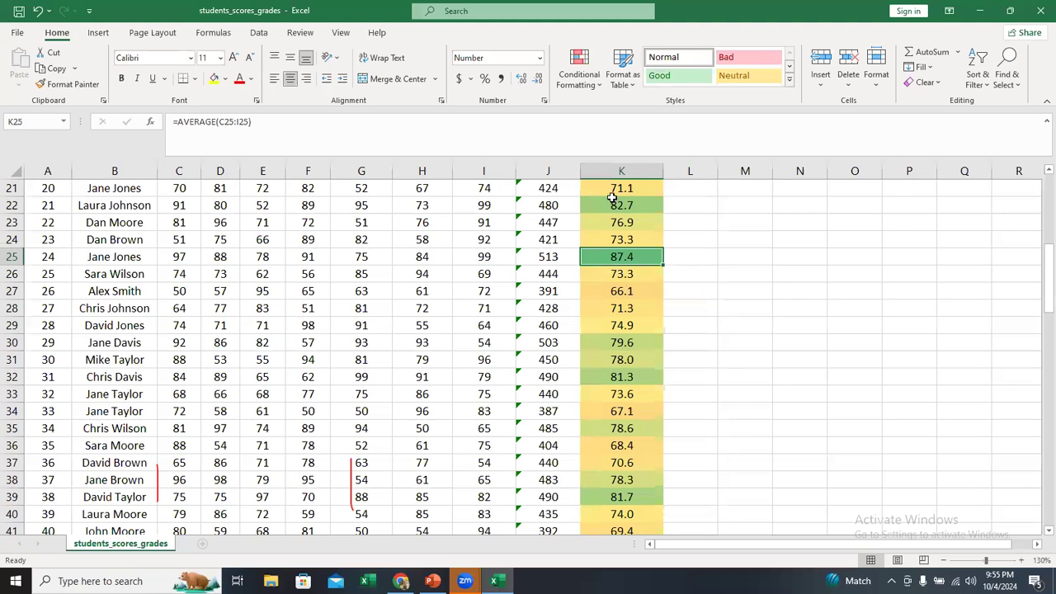
click(642, 202)
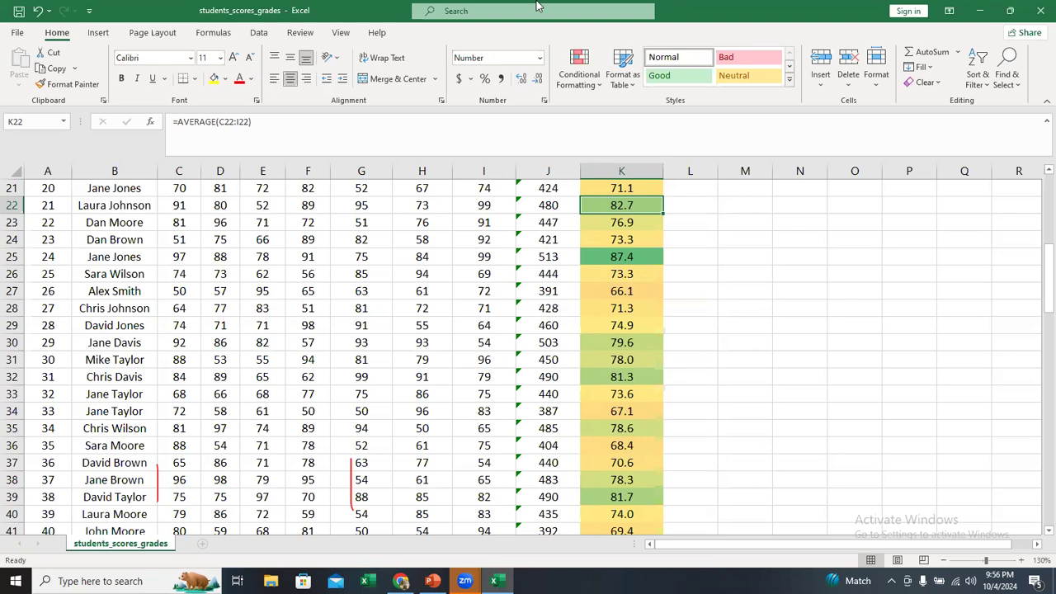
click(636, 325)
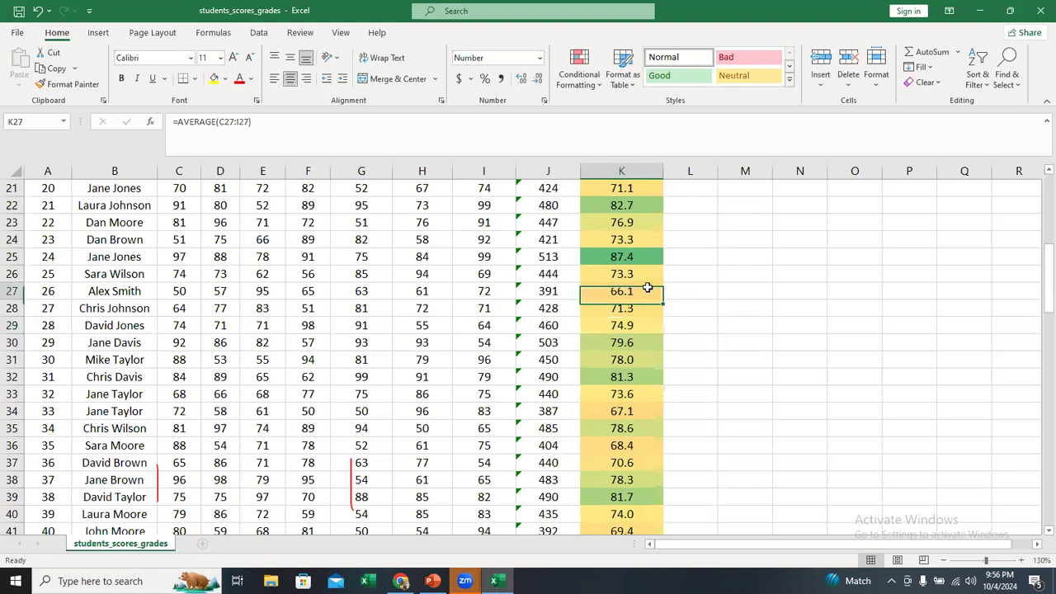
double_click(640, 325)
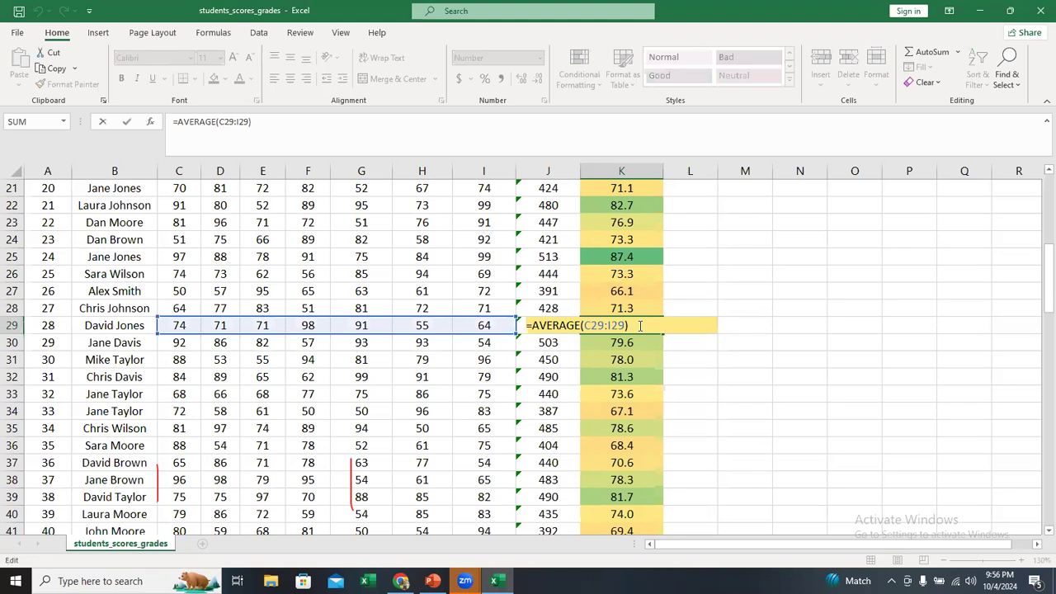
key(Escape)
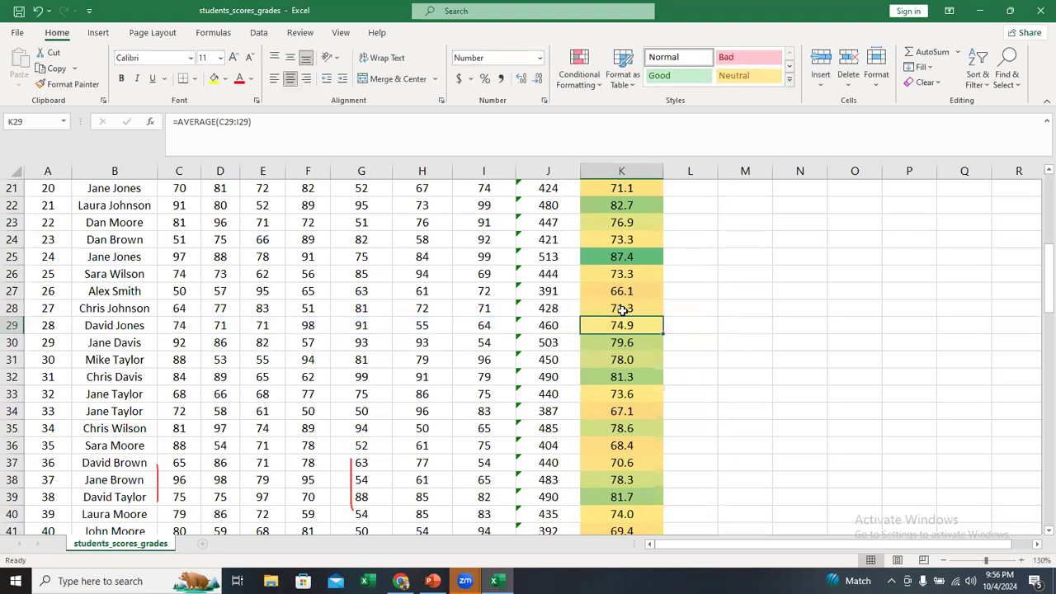
scroll(635, 305, up, 7)
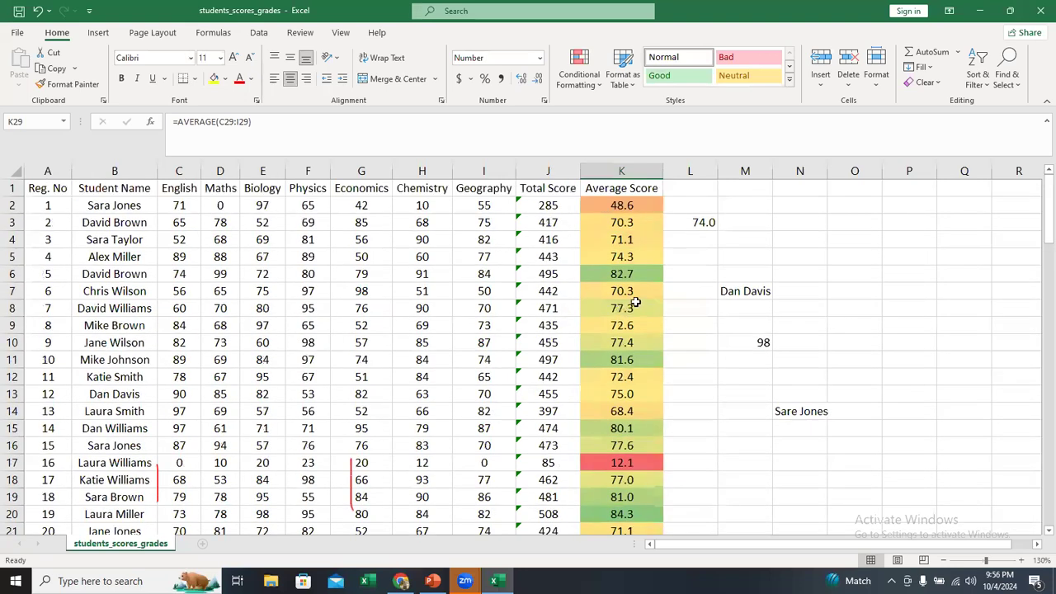
click(626, 202)
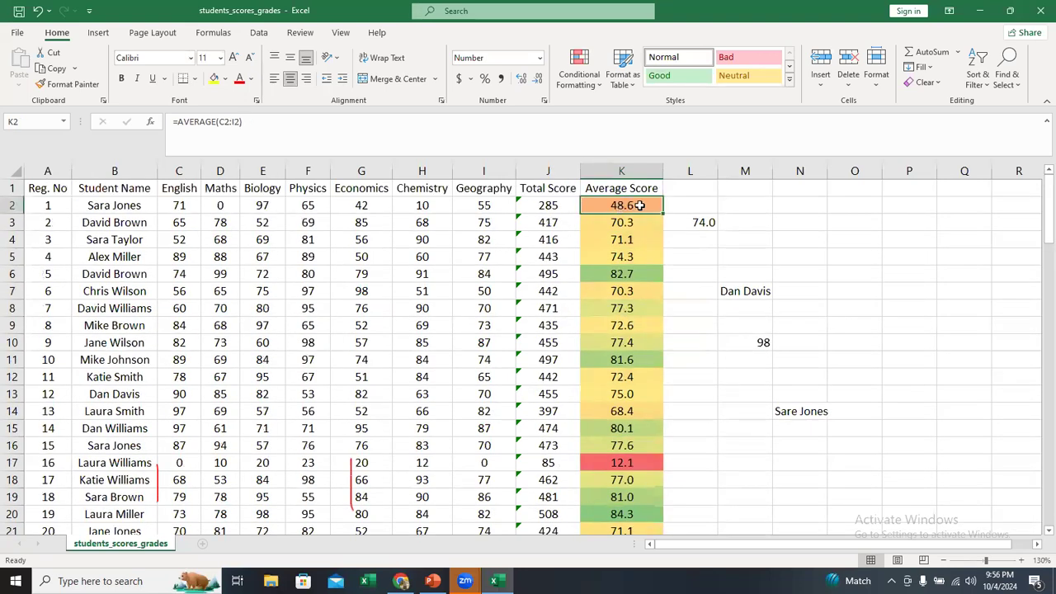
click(646, 459)
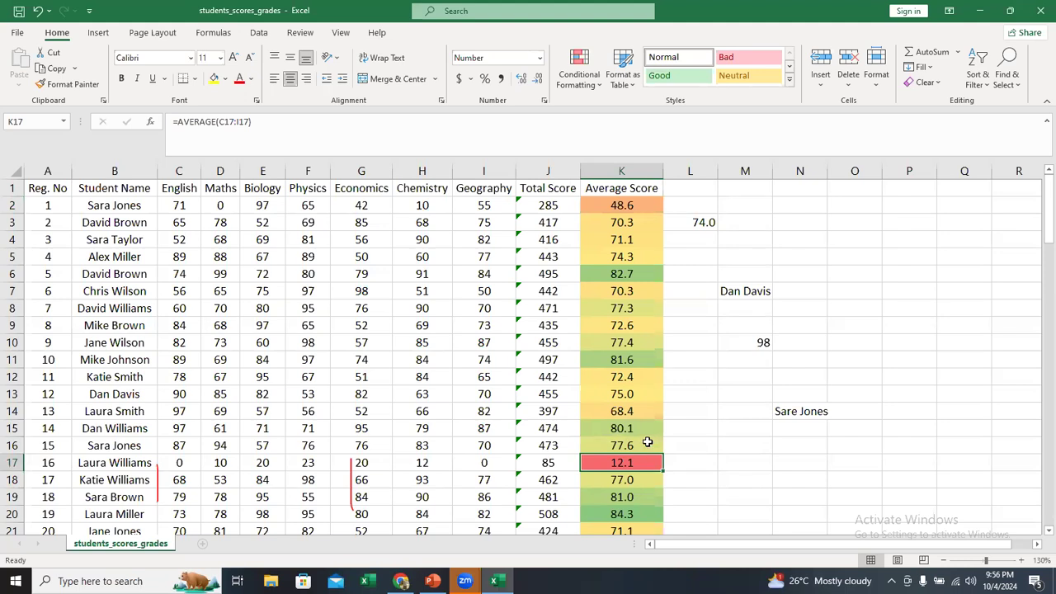
Step: Try the Red - Yellow - Green color scale on the Average Score column and examine the shading of K6 and K17
click(578, 76)
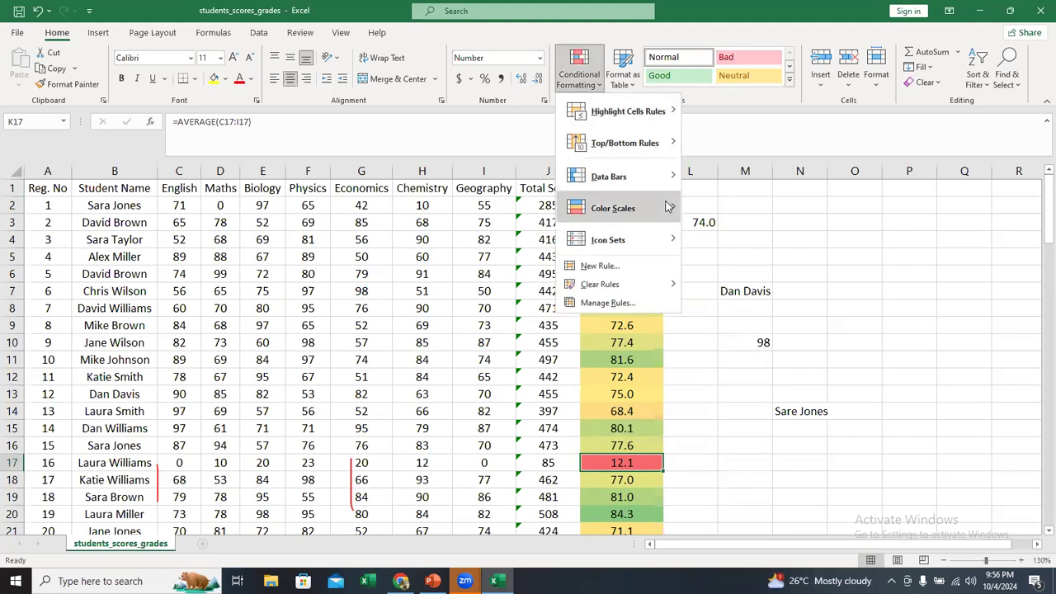
mouse_move(668, 207)
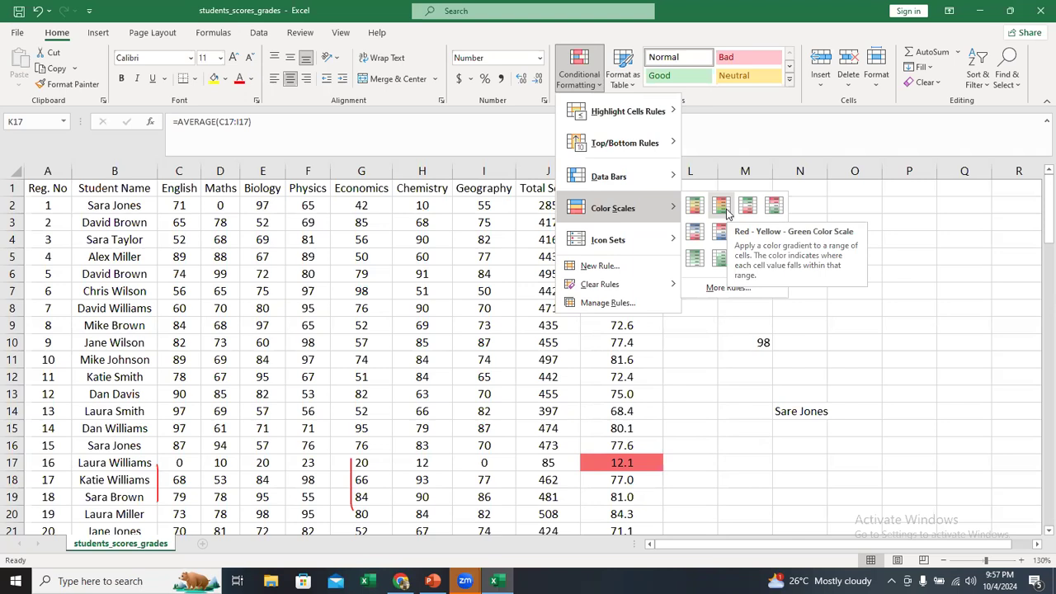
click(725, 211)
click(621, 171)
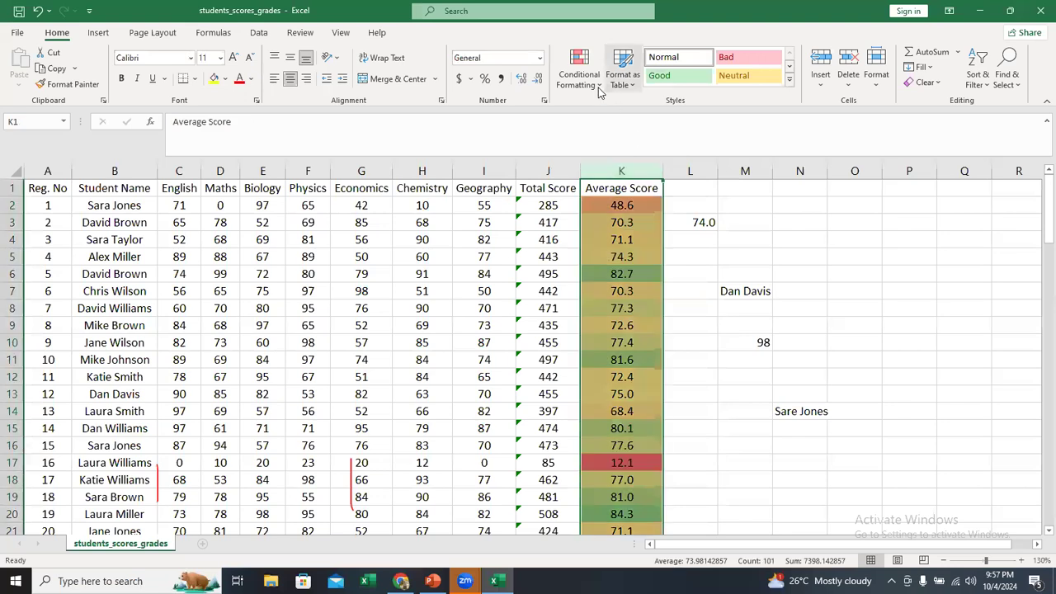
click(598, 90)
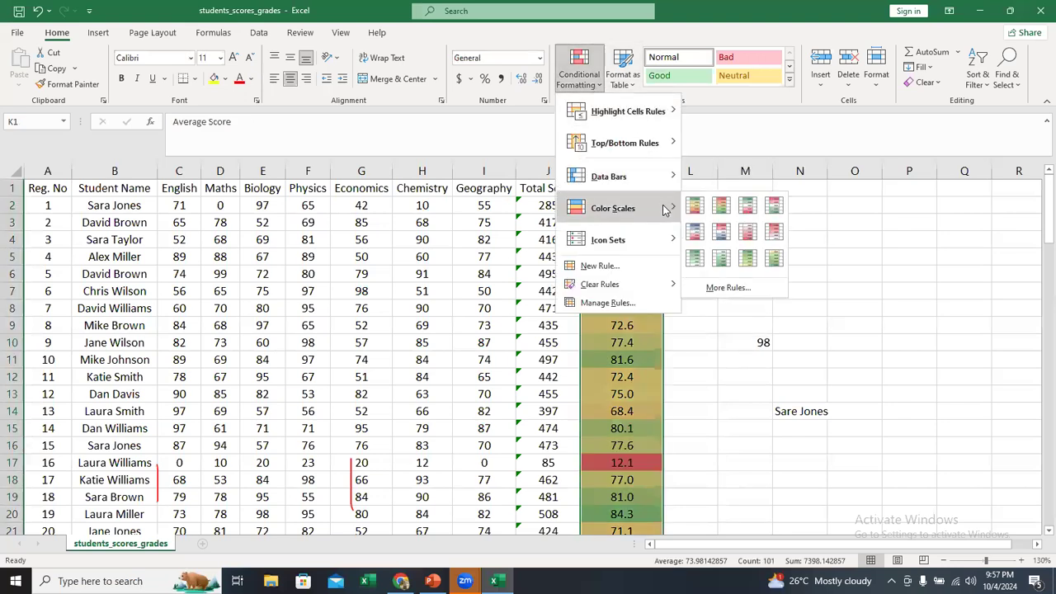
click(722, 206)
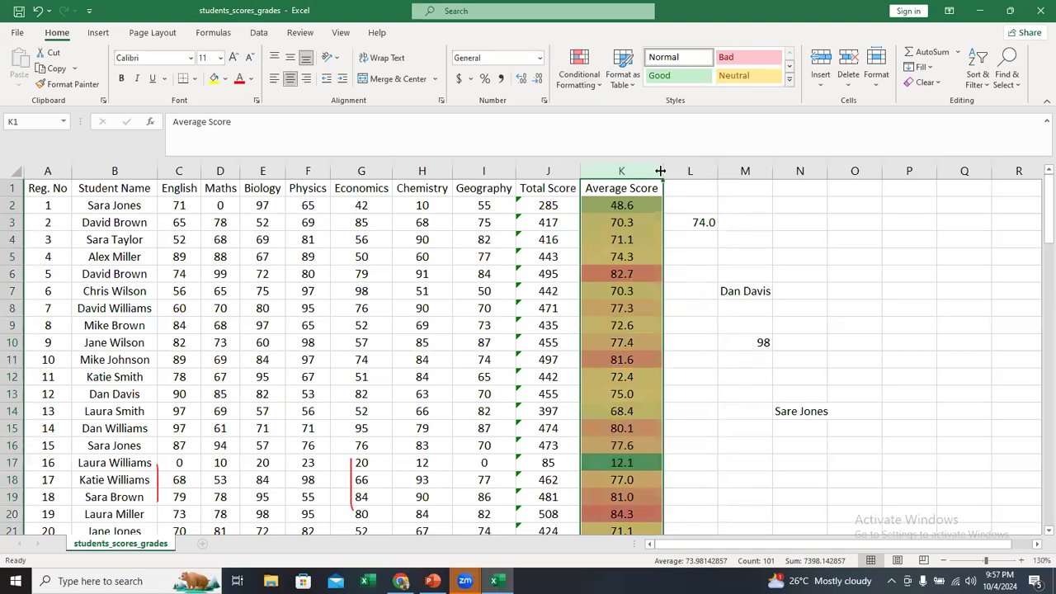
click(694, 217)
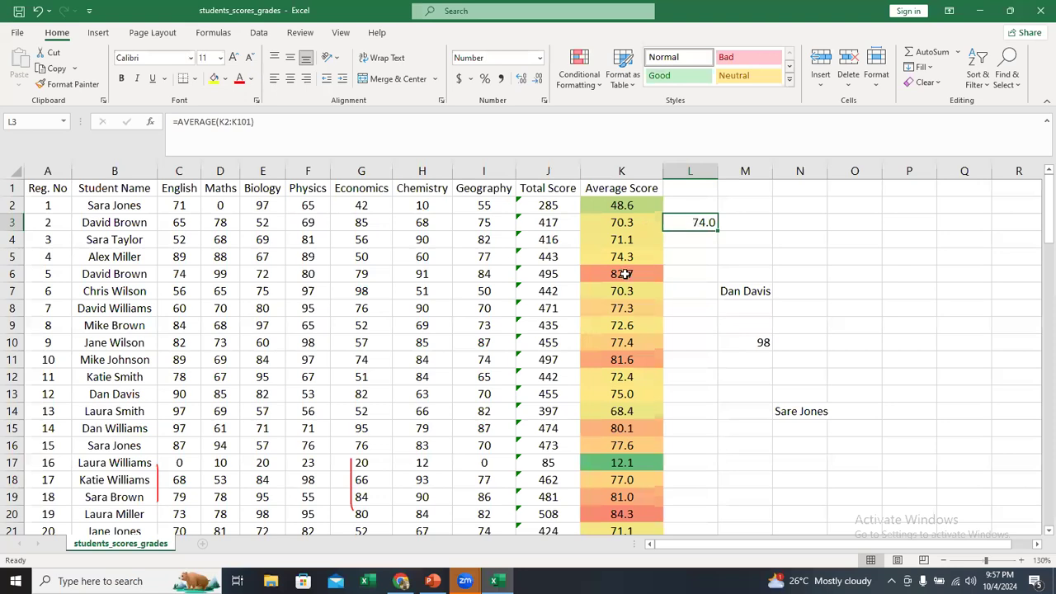
click(625, 274)
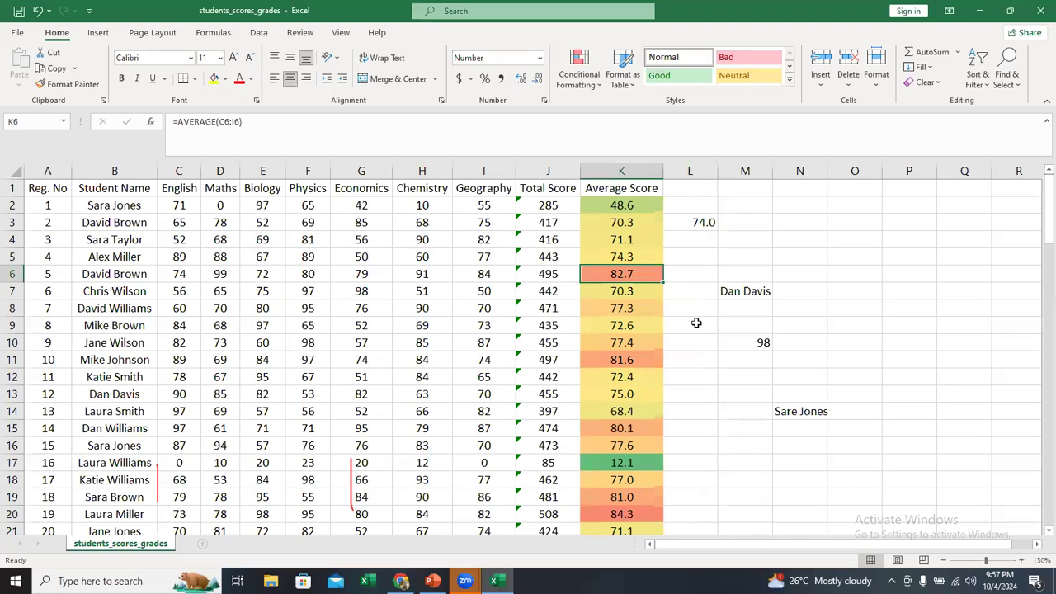
click(637, 459)
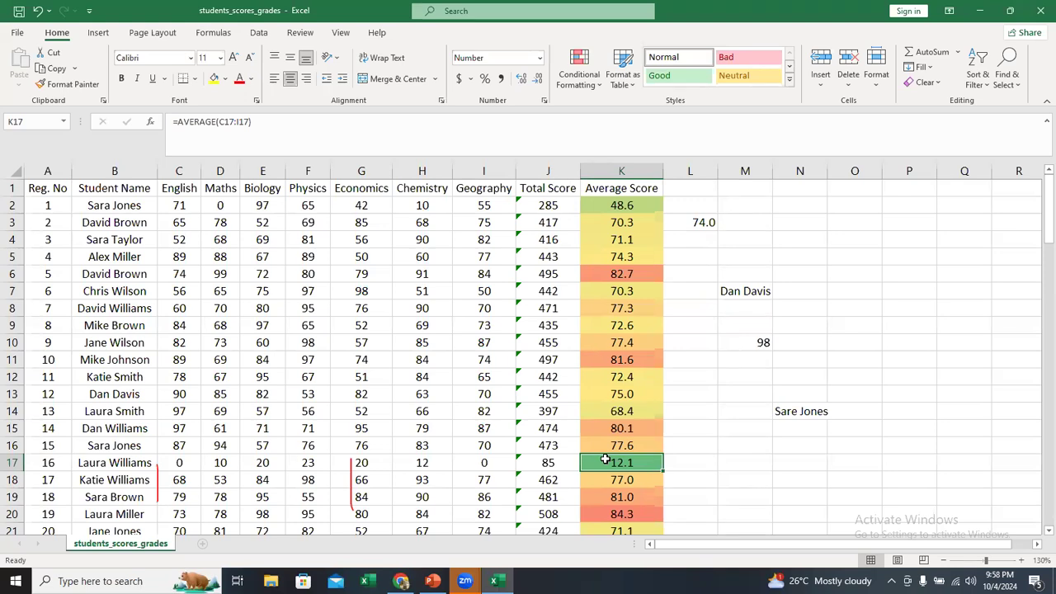
Step: Switch the Average Score column back to the Green - Yellow - Red color scale
click(626, 164)
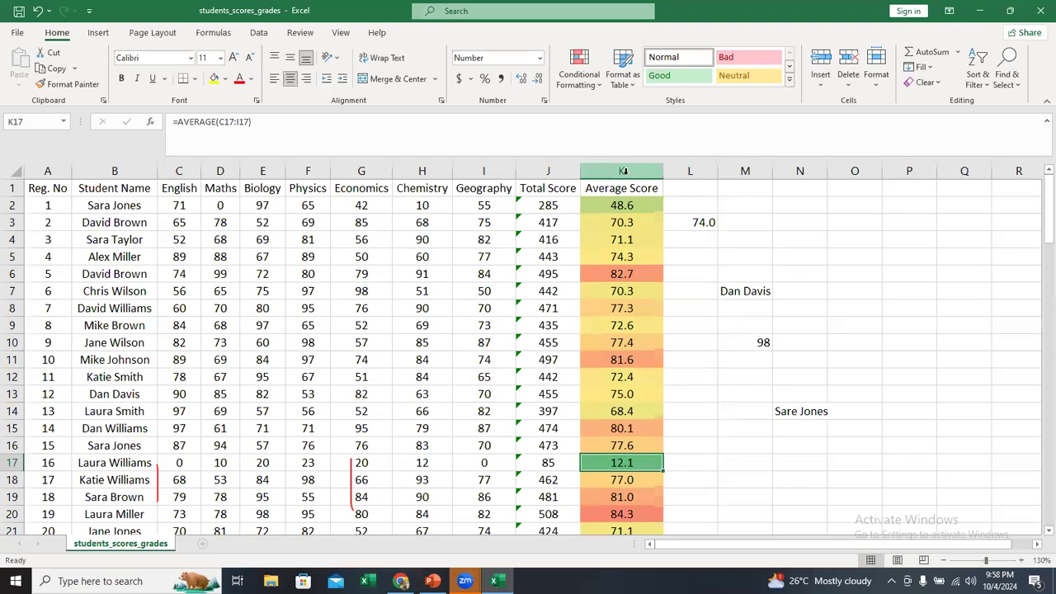
click(591, 85)
mouse_move(656, 220)
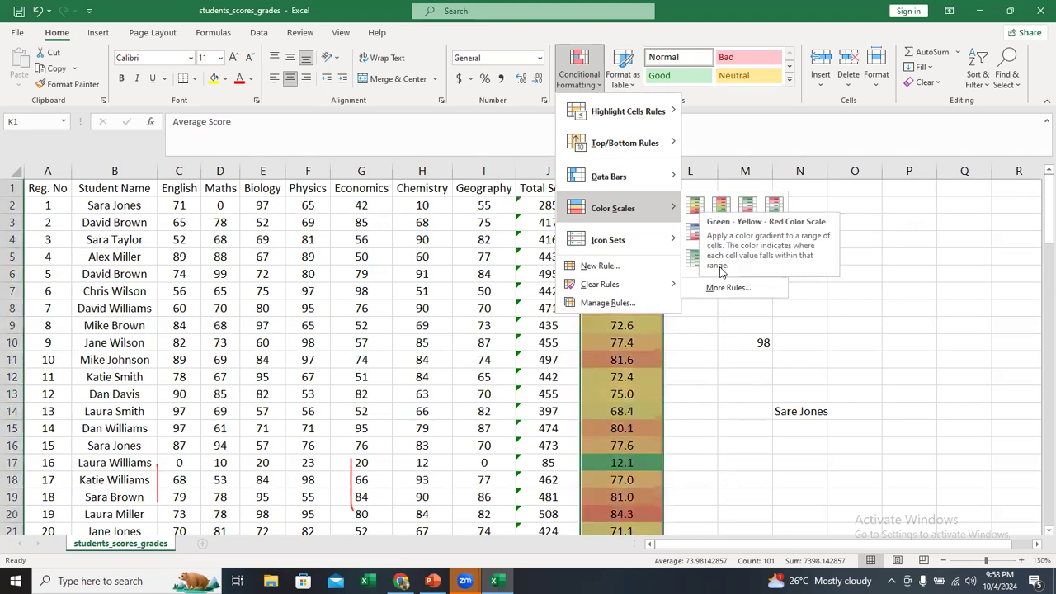
click(694, 209)
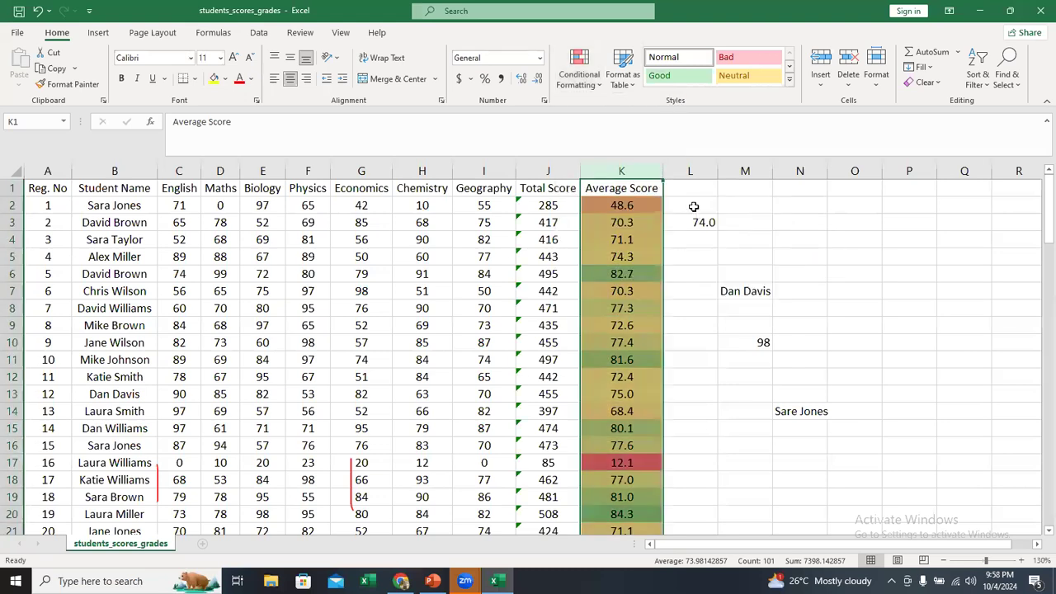
click(581, 89)
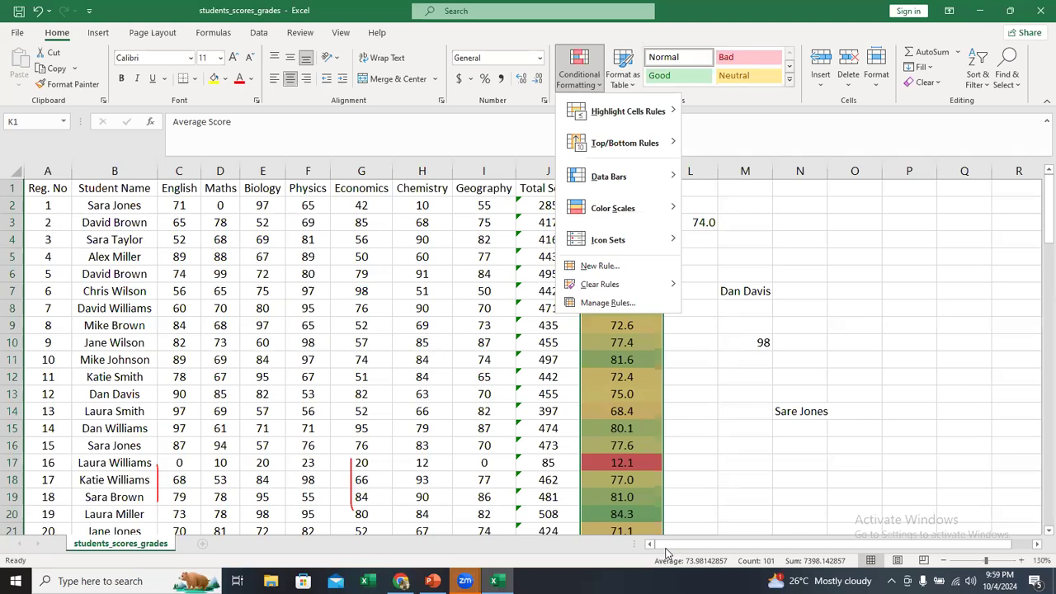
click(849, 175)
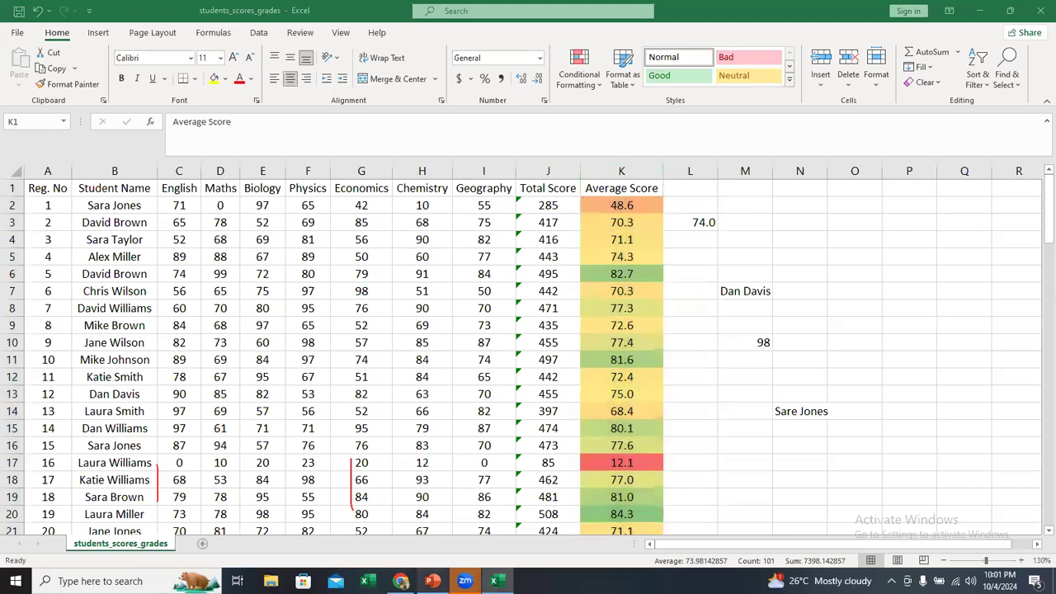
Step: Switch to PowerPoint to review the Mastering Conditional Formatting slide and return to the scores worksheet in Excel
click(433, 581)
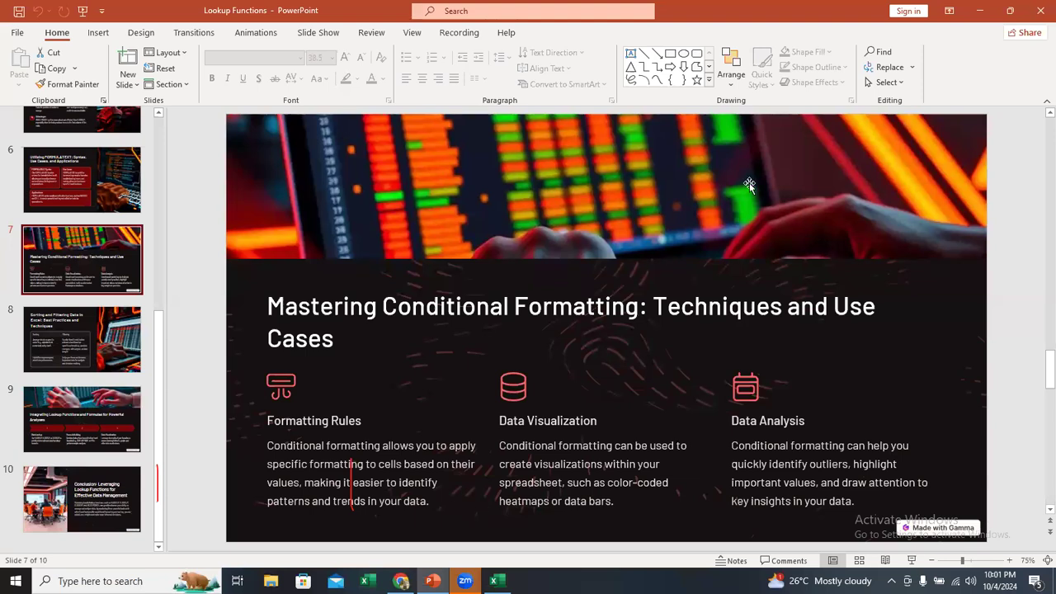
click(980, 13)
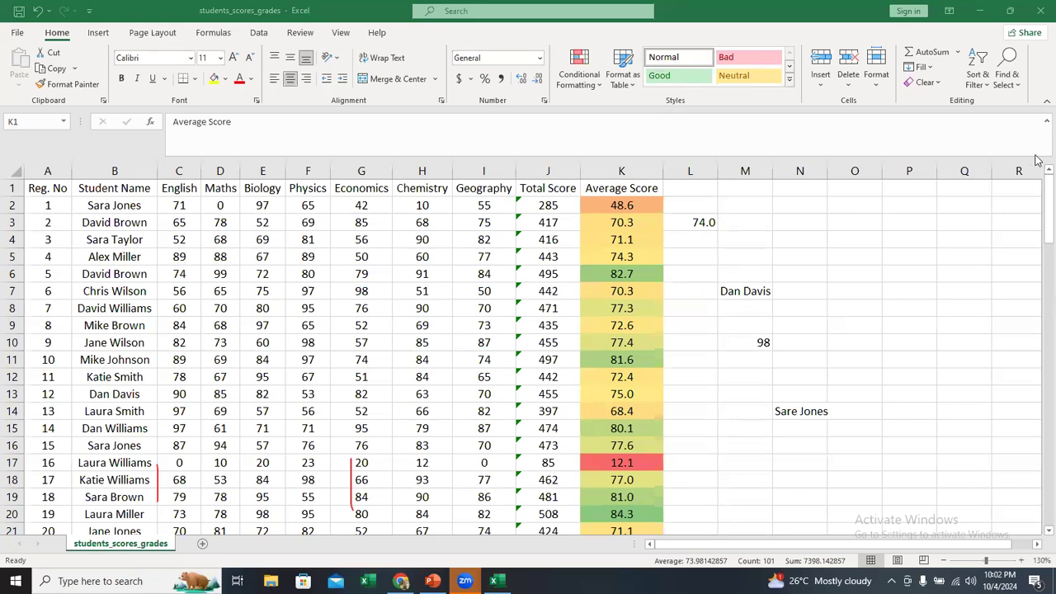
Step: Preview the Greater Than highlight rule on the entire sheet and cancel it
key(ctrl+space)
click(15, 169)
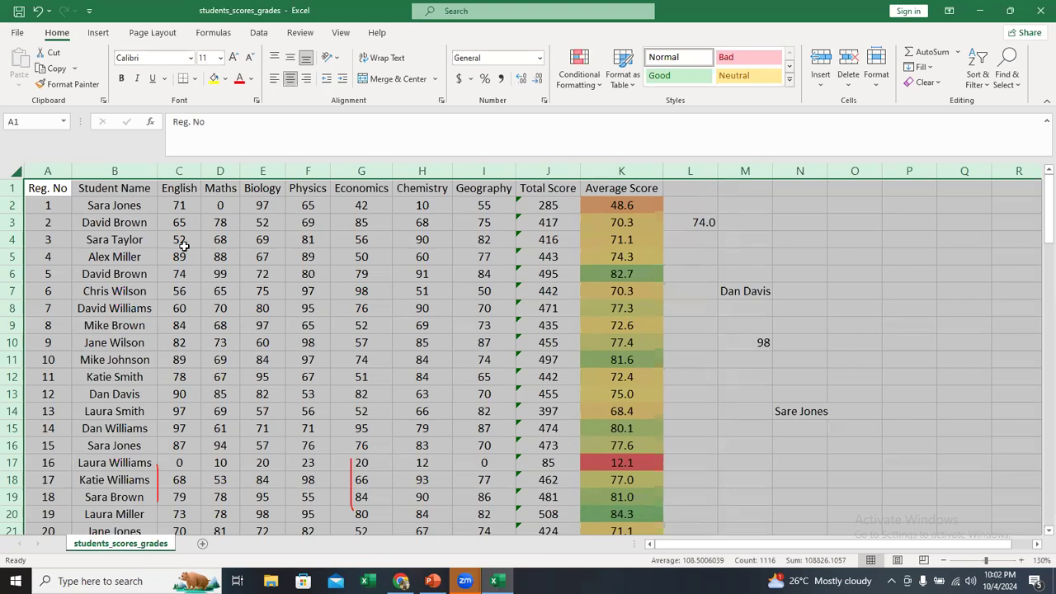
click(575, 84)
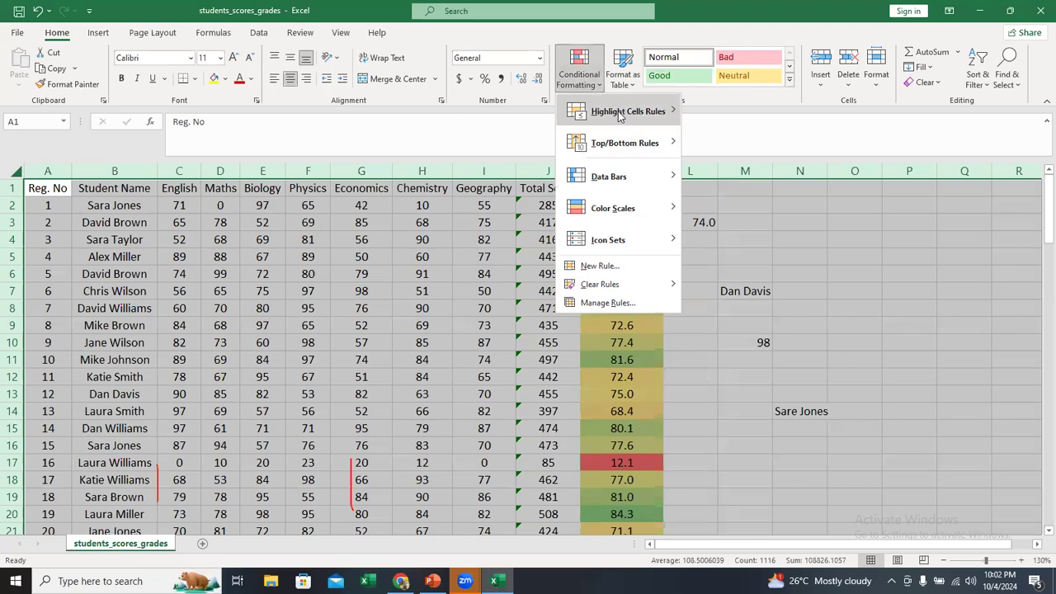
mouse_move(627, 111)
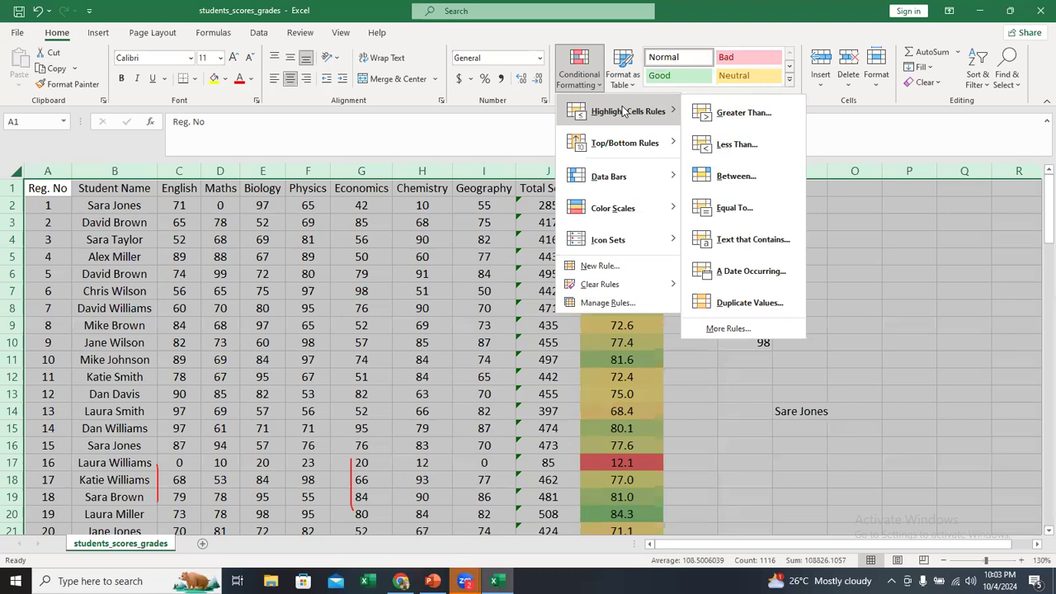
click(717, 115)
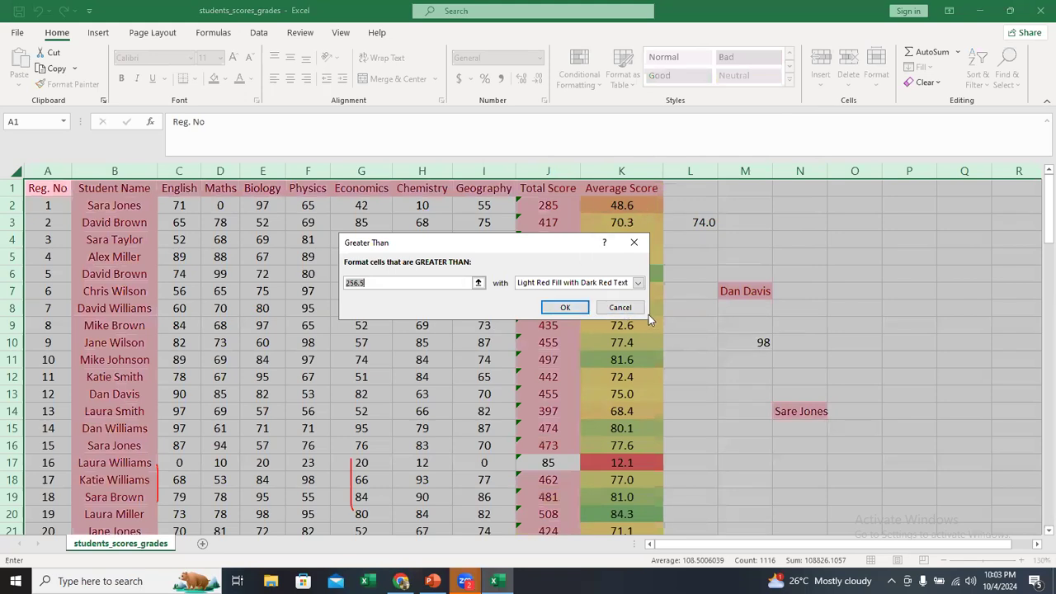
click(627, 308)
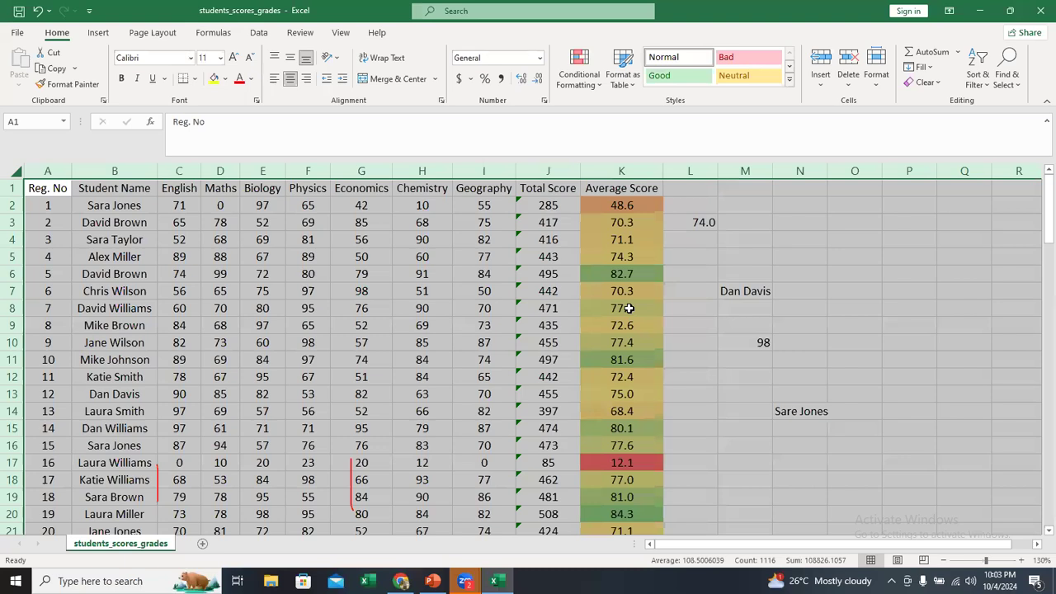
click(471, 309)
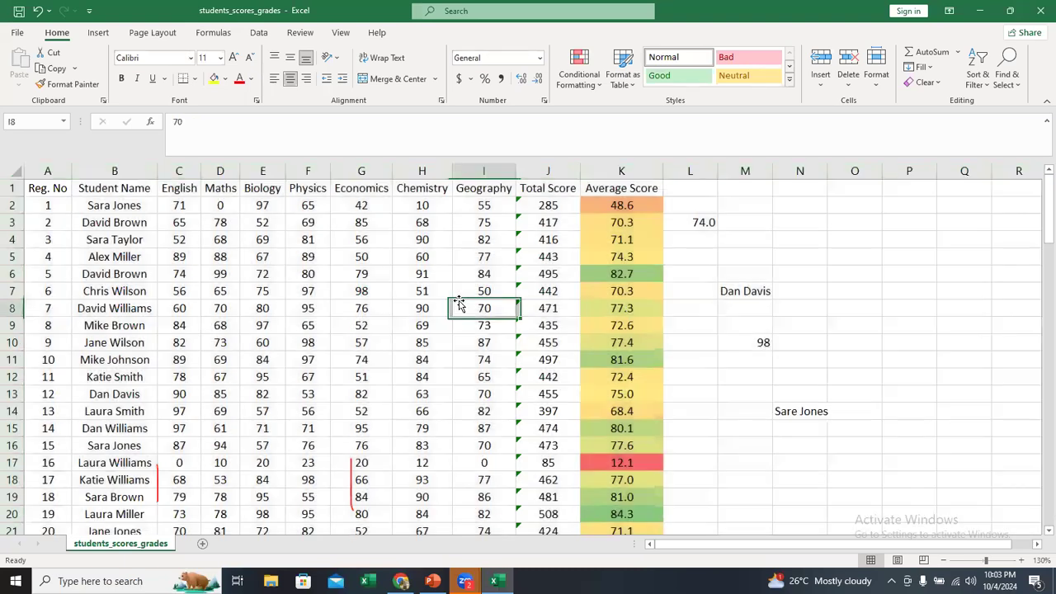
click(114, 170)
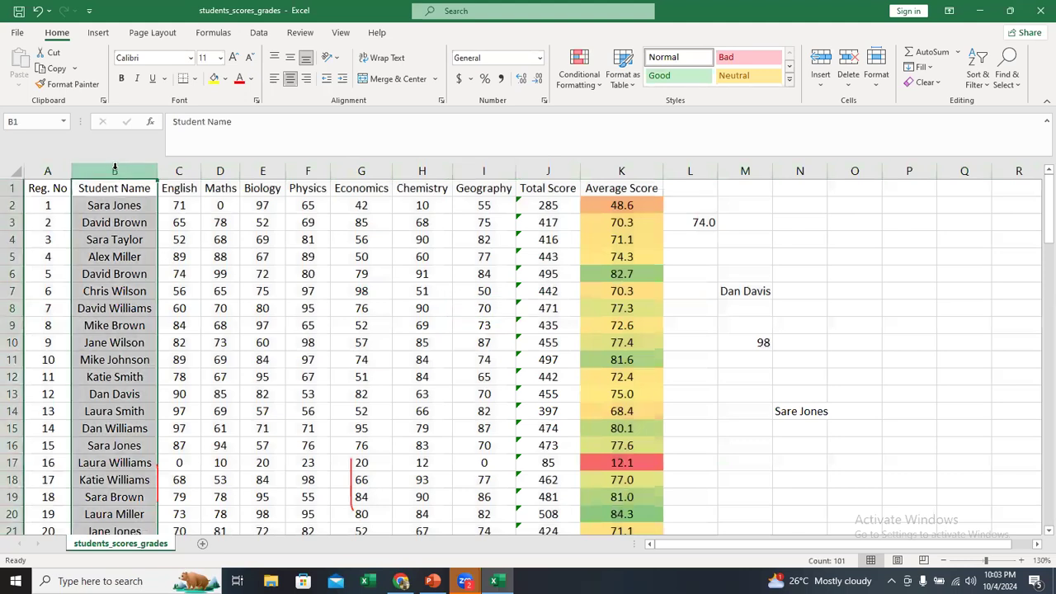
click(10, 222)
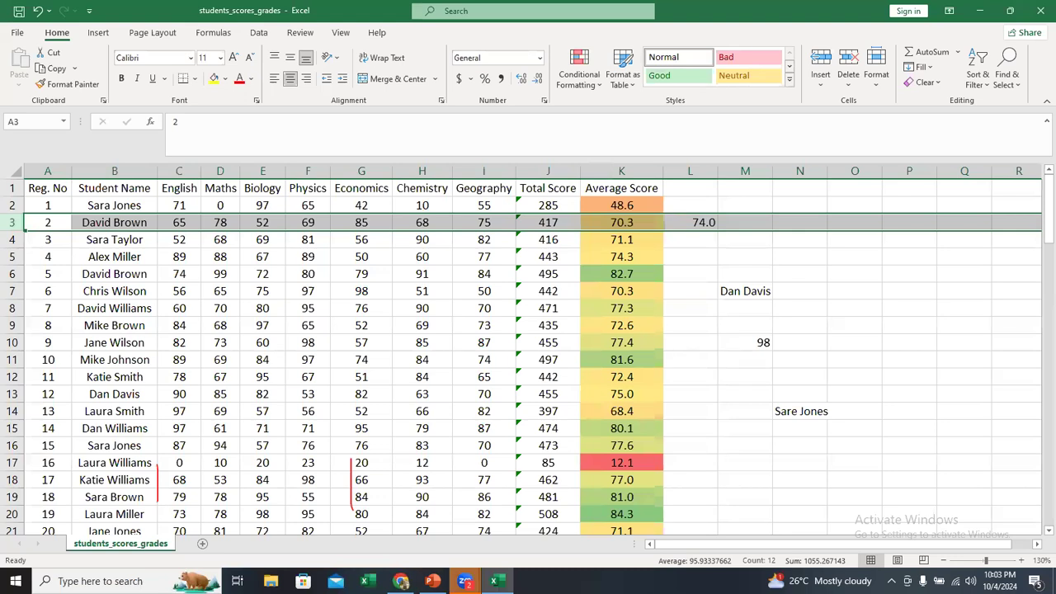
click(465, 581)
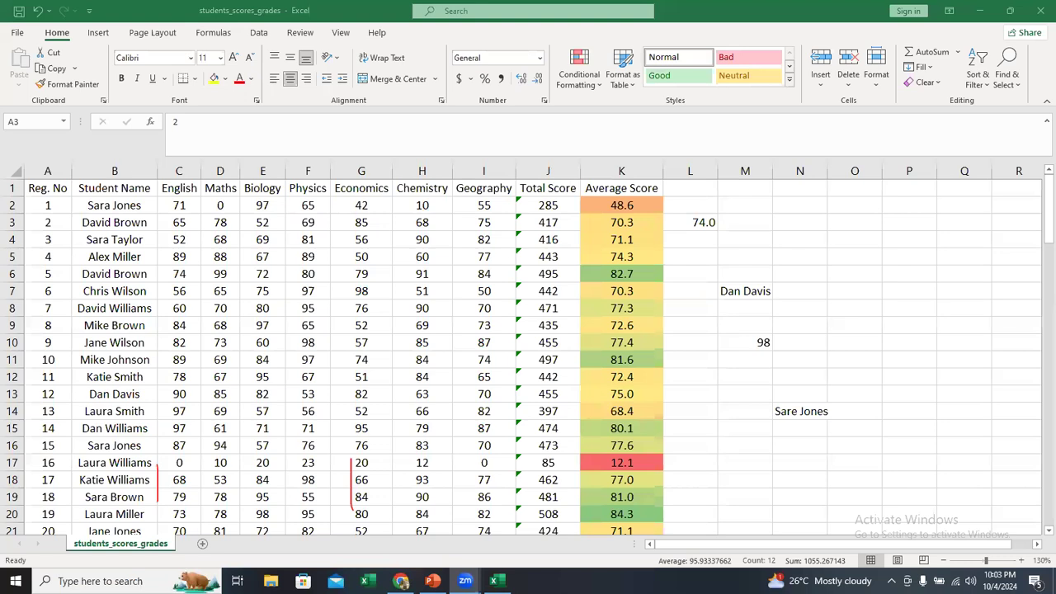
Step: Highlight Student Name cells containing the sample first name using a Text That Contains rule with Green Fill with Dark Green Text
click(113, 171)
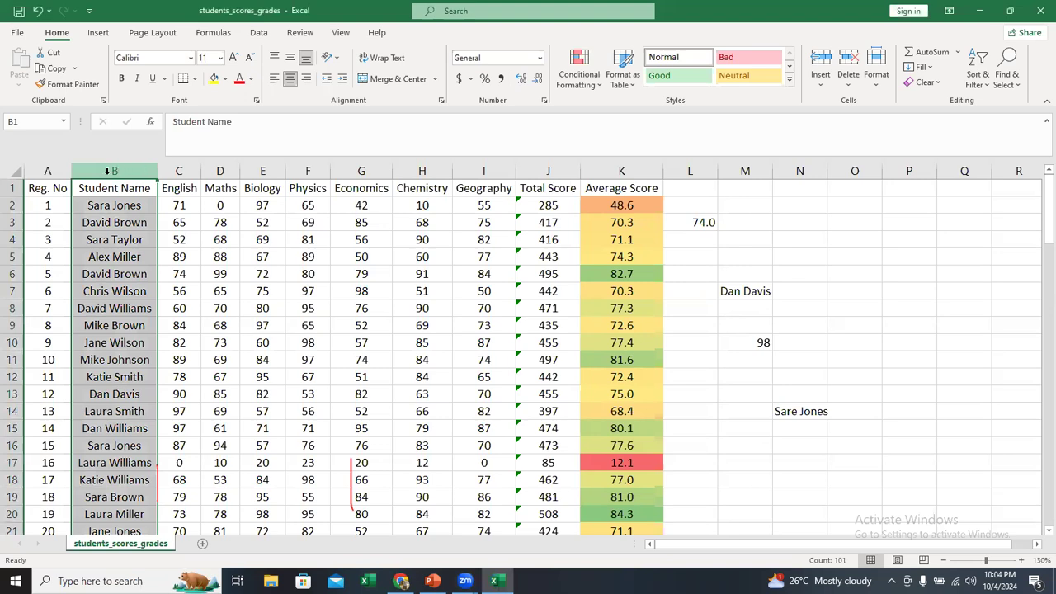
click(582, 86)
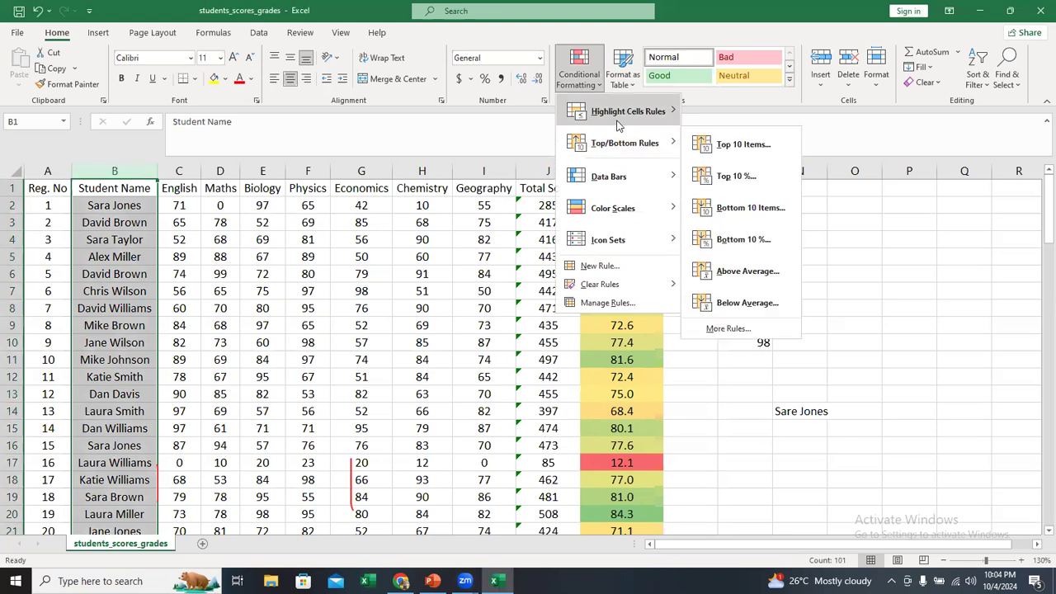
mouse_move(652, 113)
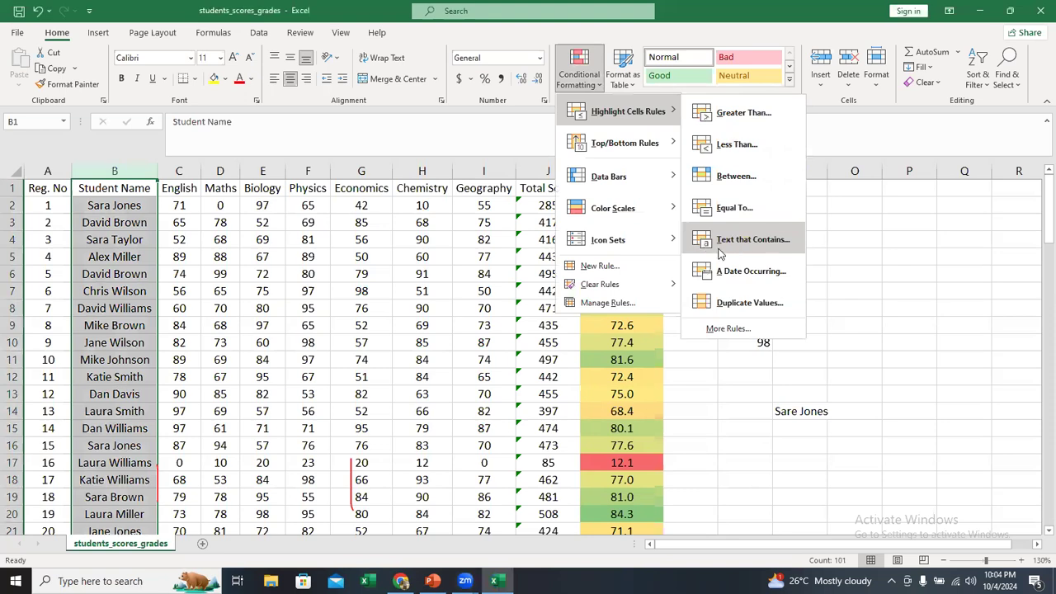
click(744, 239)
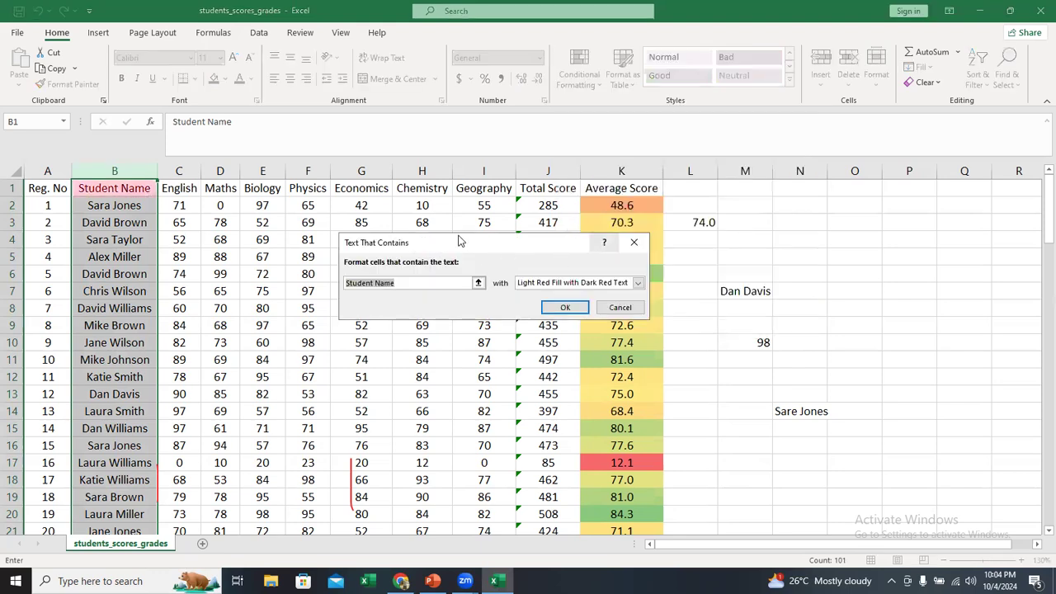
double_click(409, 282)
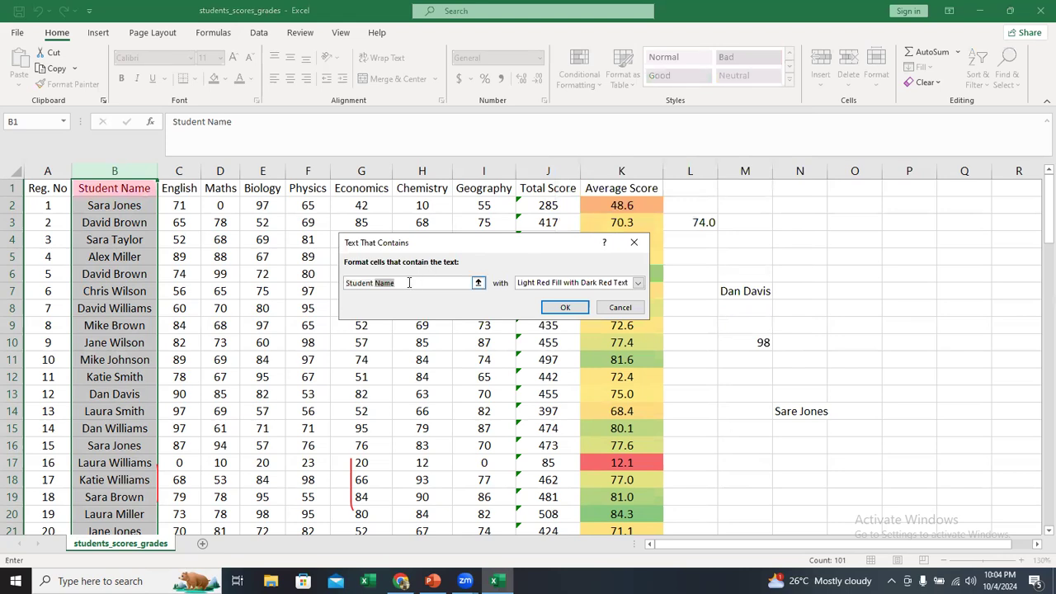
key(BackSpace)
key(BackSpace)
key(BackSpace)
key(BackSpace)
key(BackSpace)
key(BackSpace)
key(BackSpace)
key(BackSpace)
key(BackSpace)
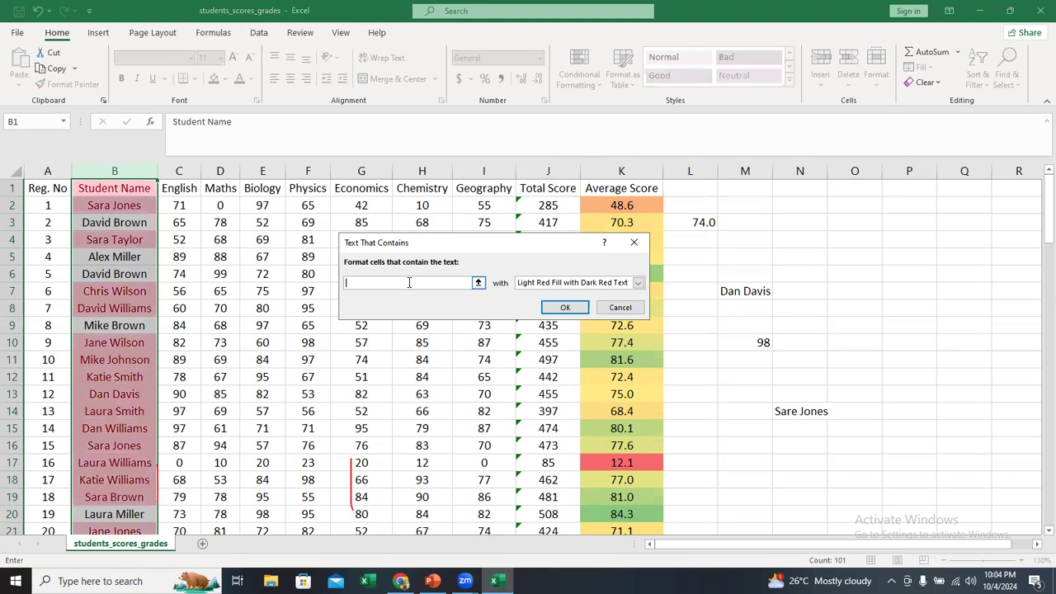
text(Mike)
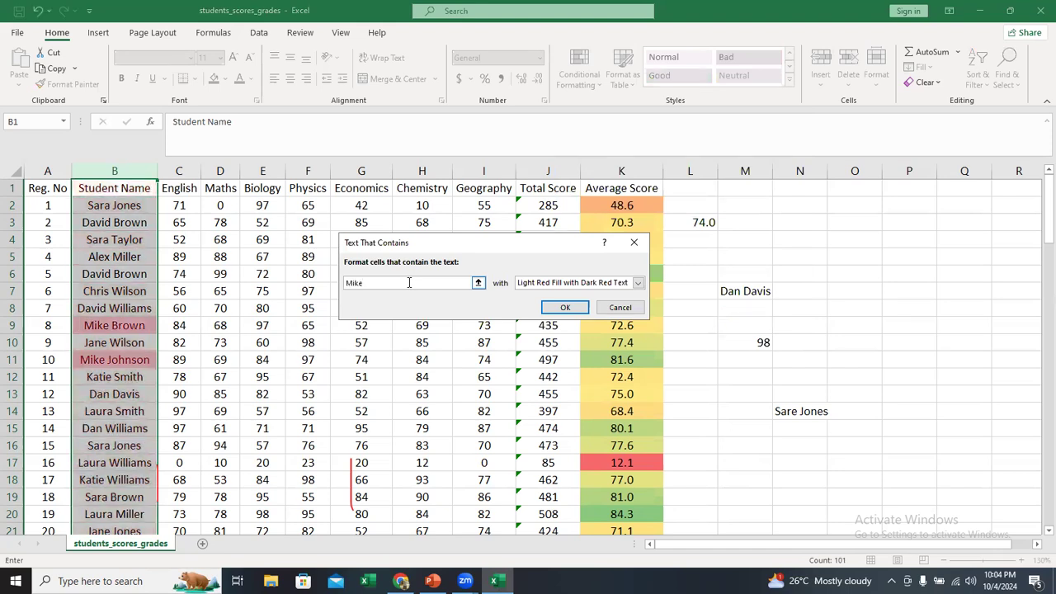
click(566, 284)
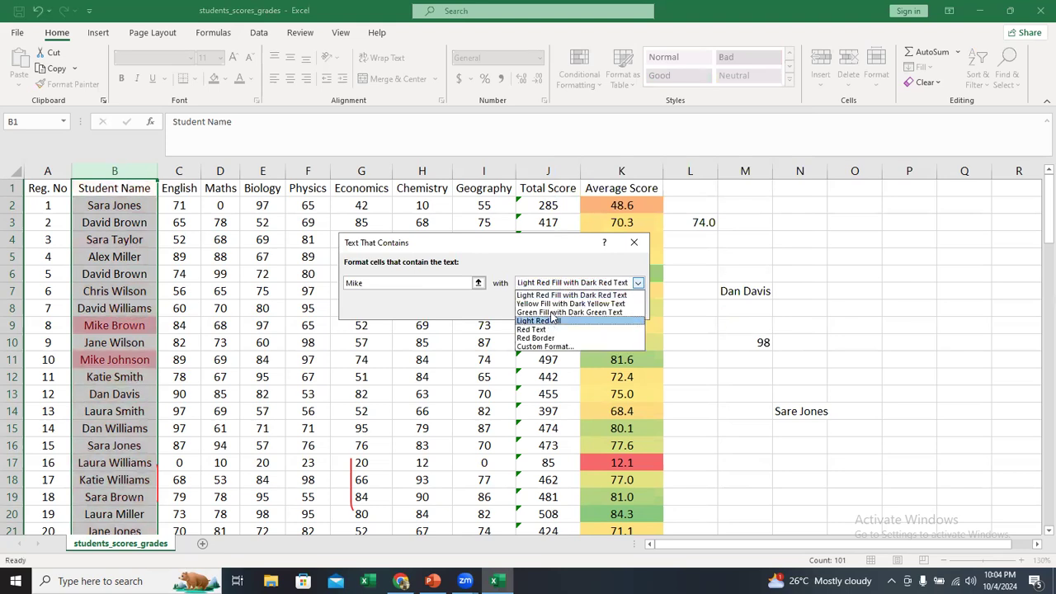
click(553, 313)
click(557, 307)
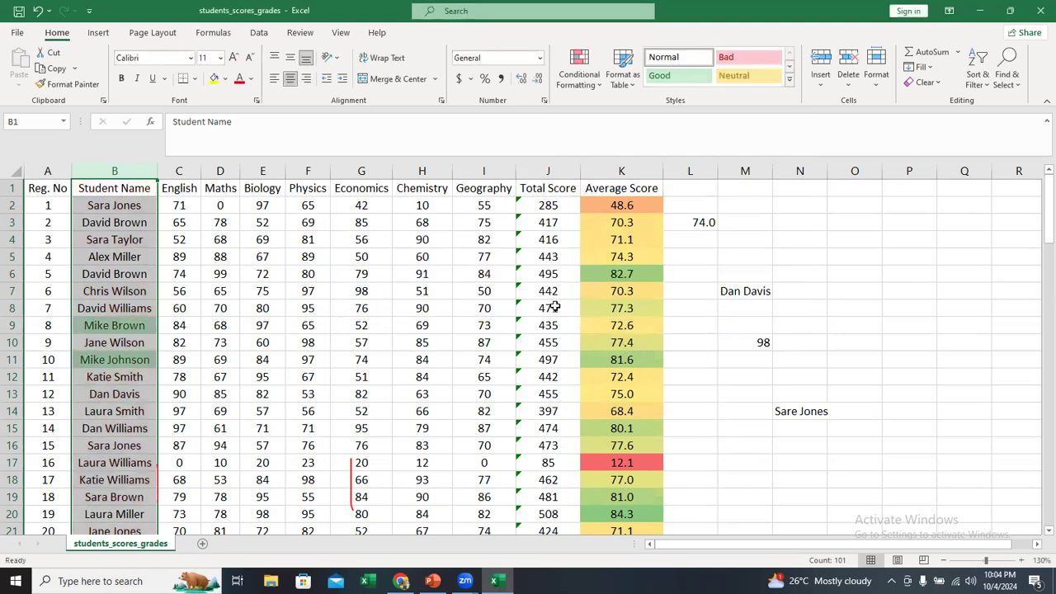
Step: Examine the highlighted cells B9 and B11 and review the matching names down the whole Student Name column
click(184, 303)
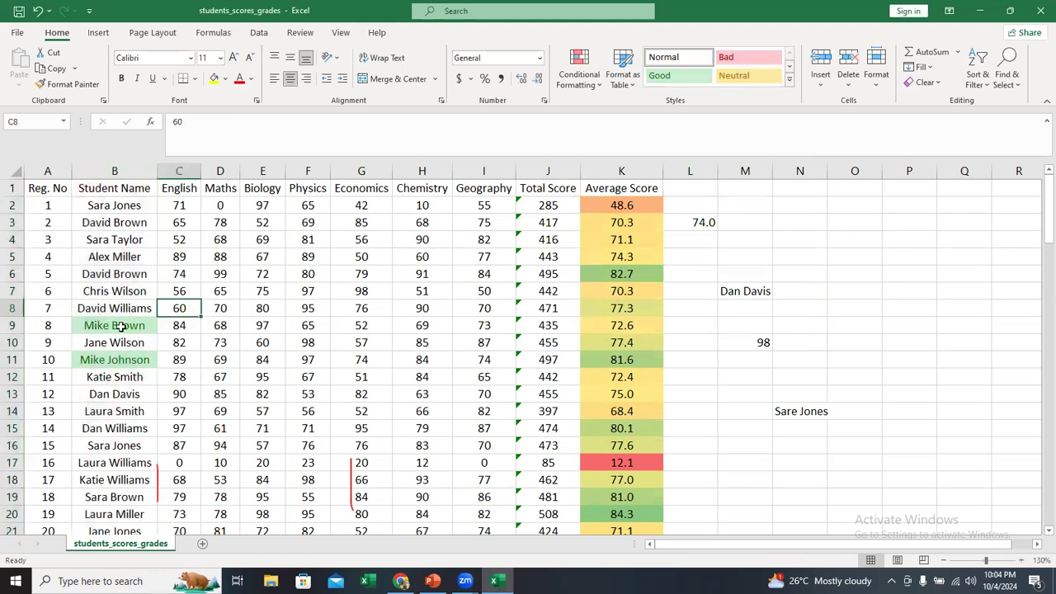
click(122, 328)
click(121, 358)
scroll(128, 346, down, 4)
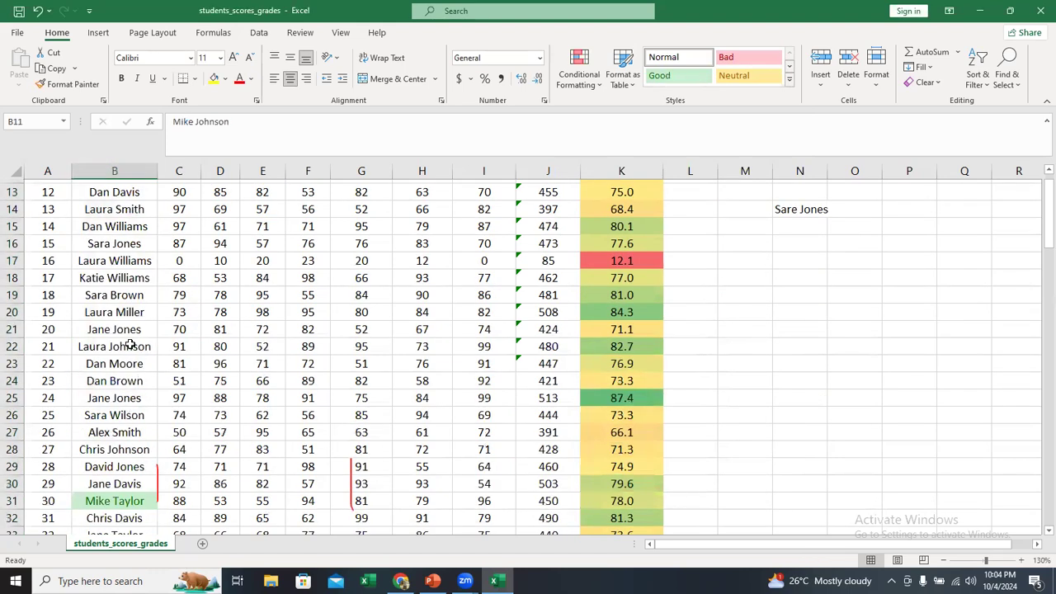
scroll(137, 348, down, 20)
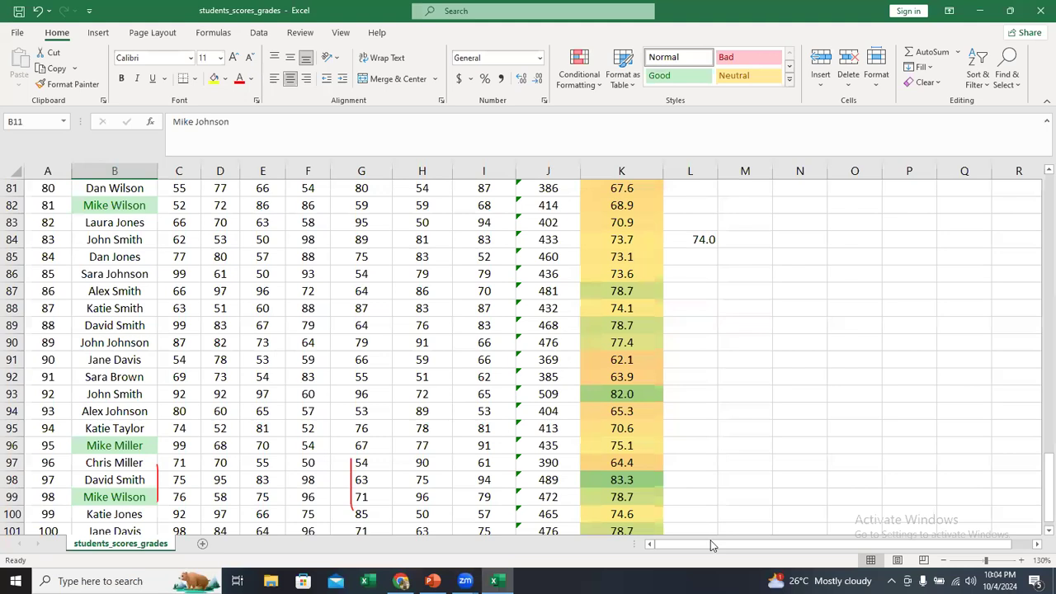
scroll(713, 546, up, 20)
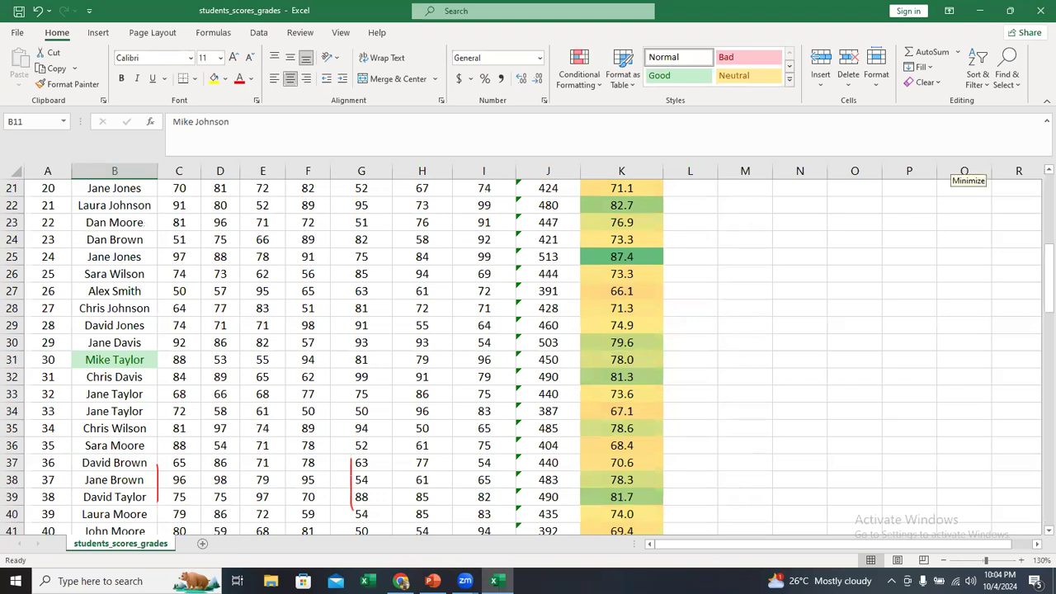
scroll(655, 308, up, 7)
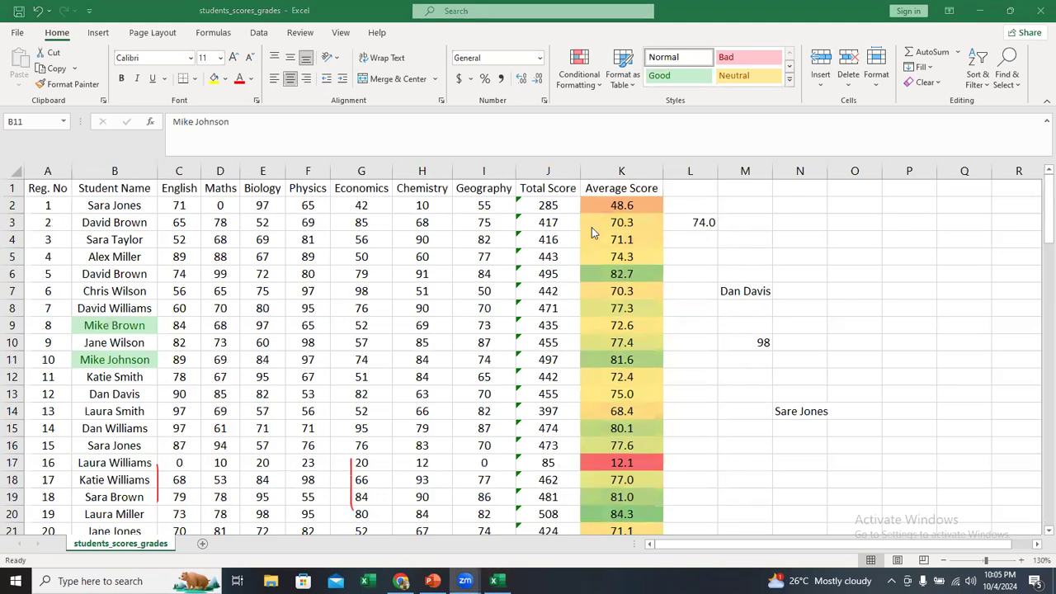
Step: Clear the conditional formatting rules from the Average Score column only, using Clear Rules from Selected Cells
click(621, 166)
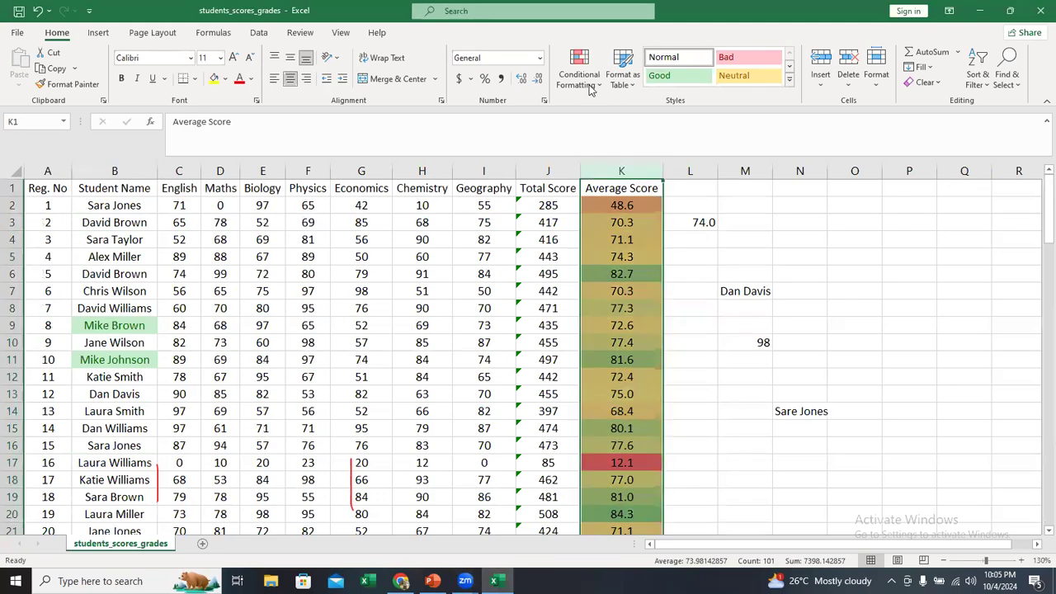
click(587, 85)
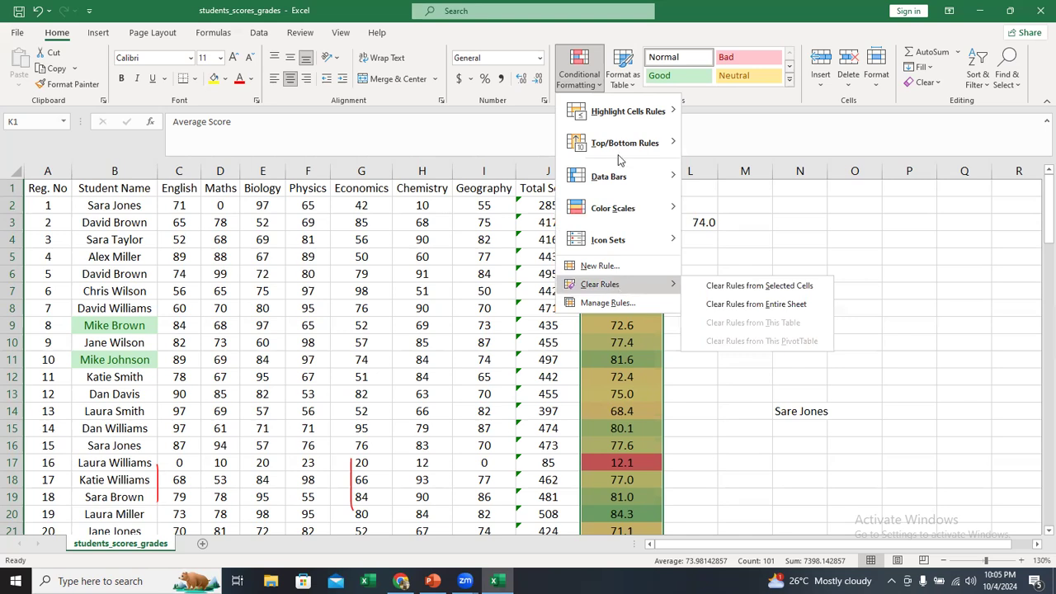
click(749, 287)
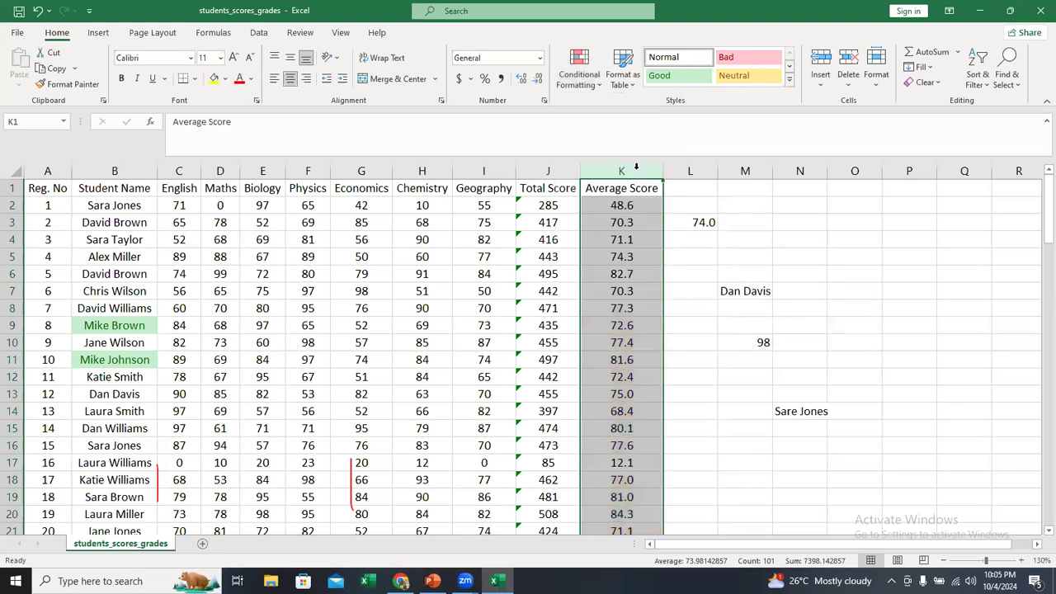
Step: Inspect the highlighted cells B9 and B11 and remove the text highlighting from the Student Name column
click(132, 325)
click(137, 359)
double_click(138, 324)
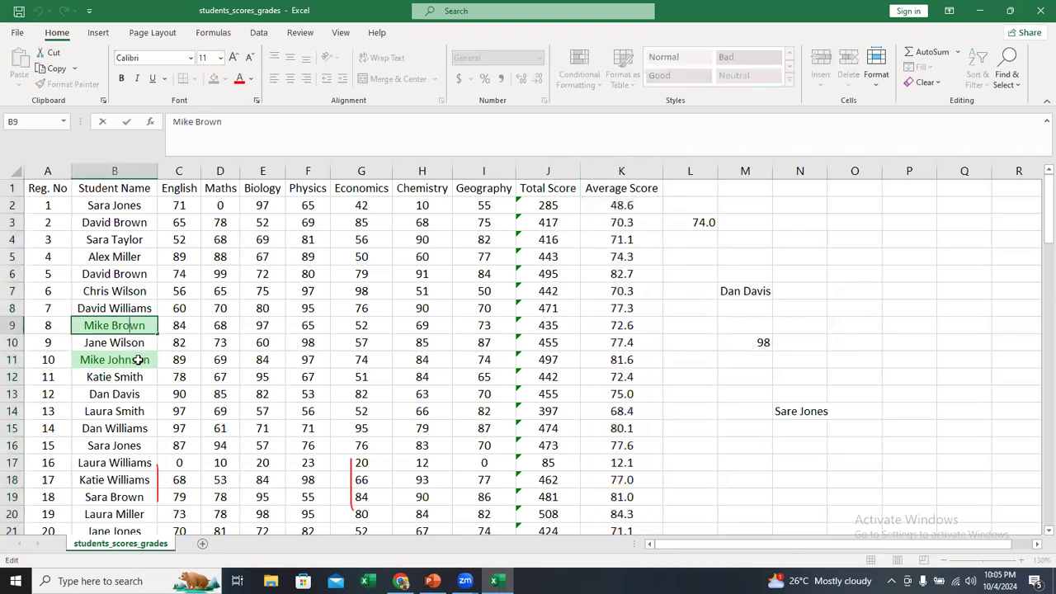
click(138, 358)
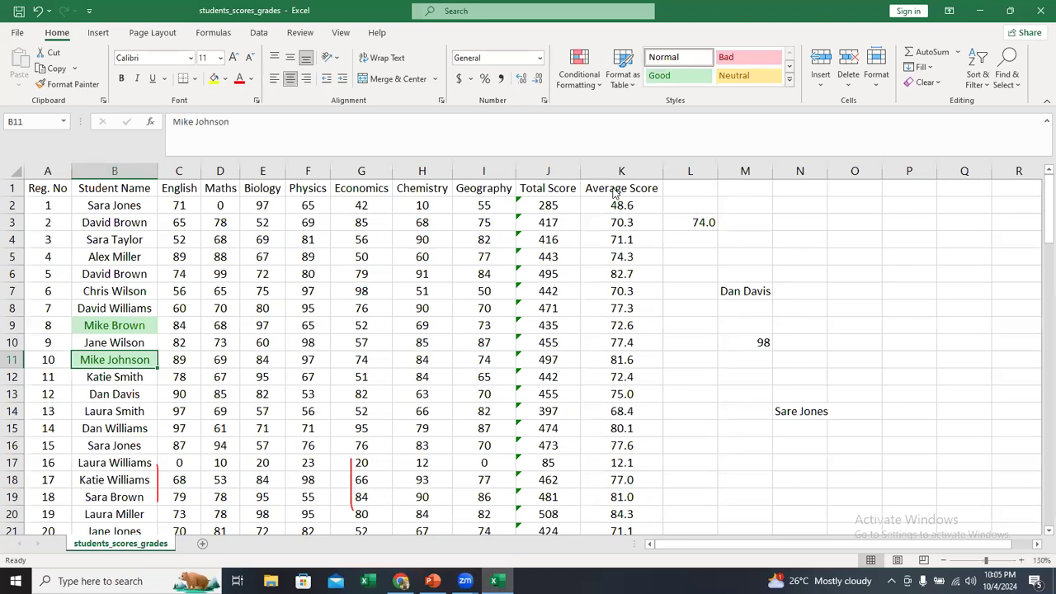
key(ctrl+z)
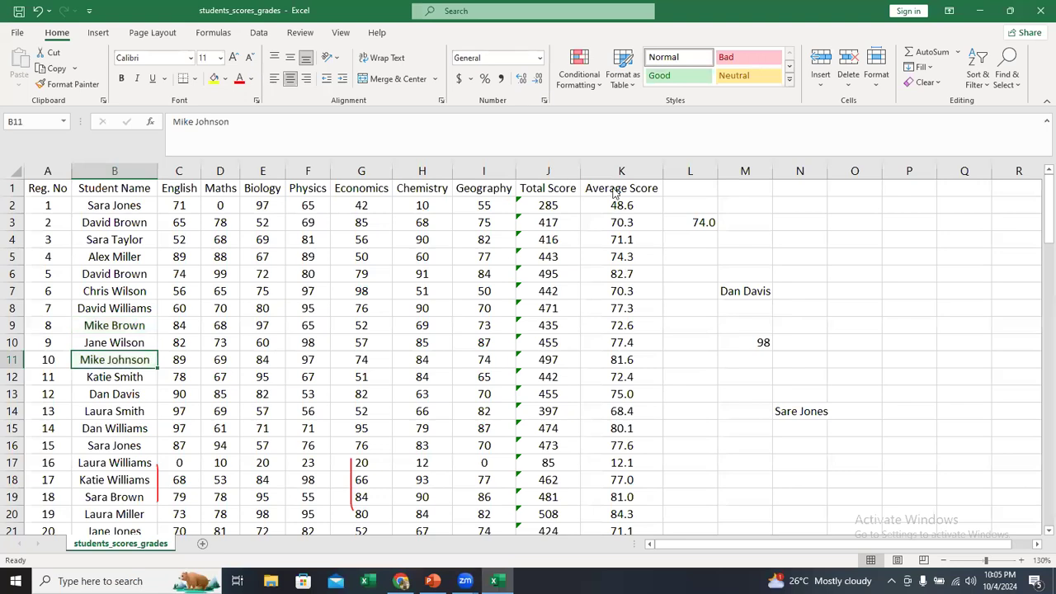
click(613, 194)
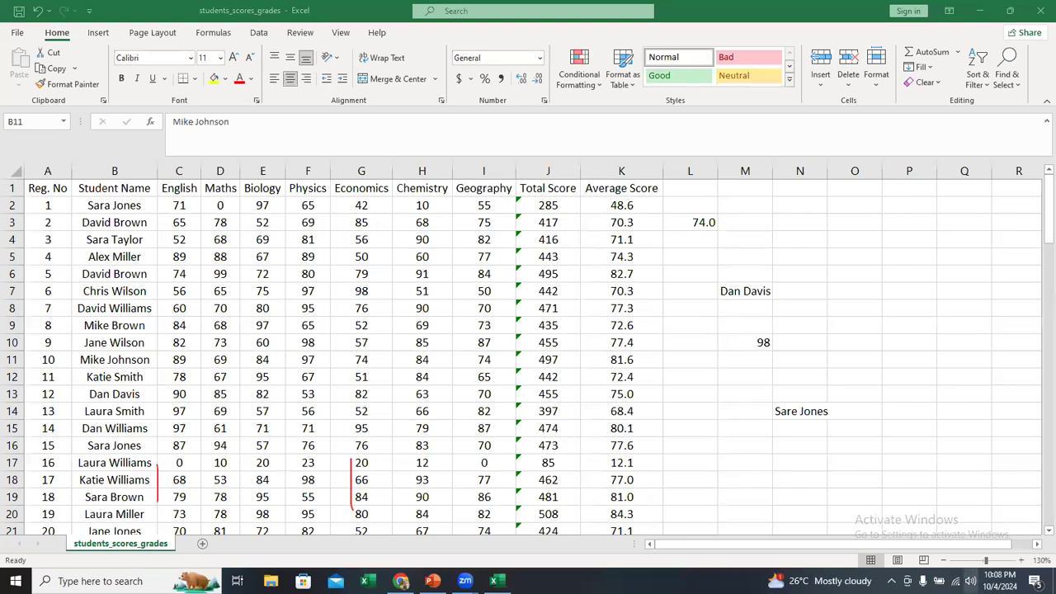
click(970, 581)
drag(999, 549, 1012, 549)
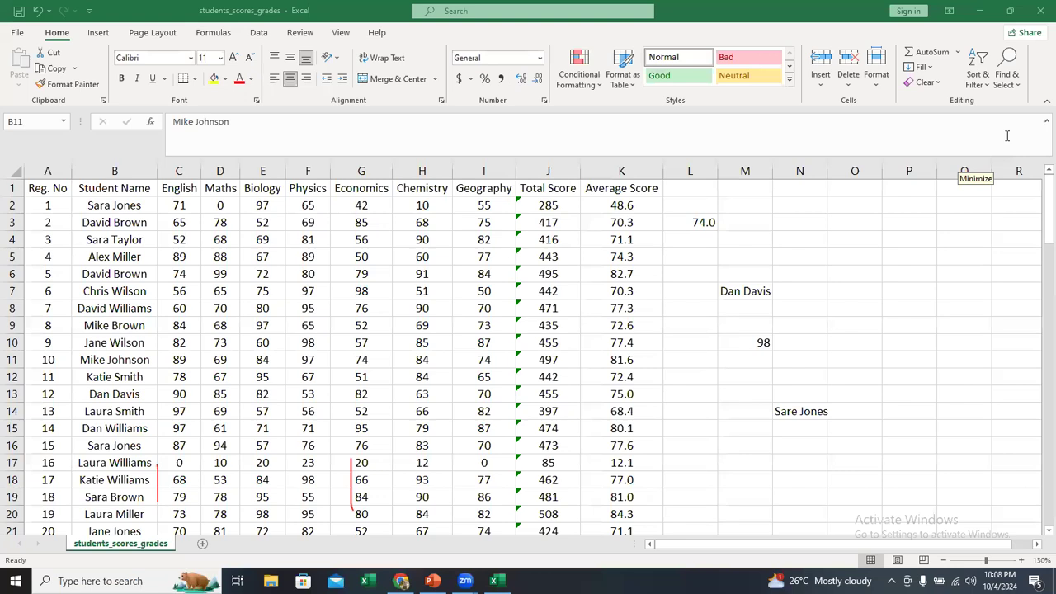
Step: Look over the available conditional formatting Icon Sets without applying one
click(592, 77)
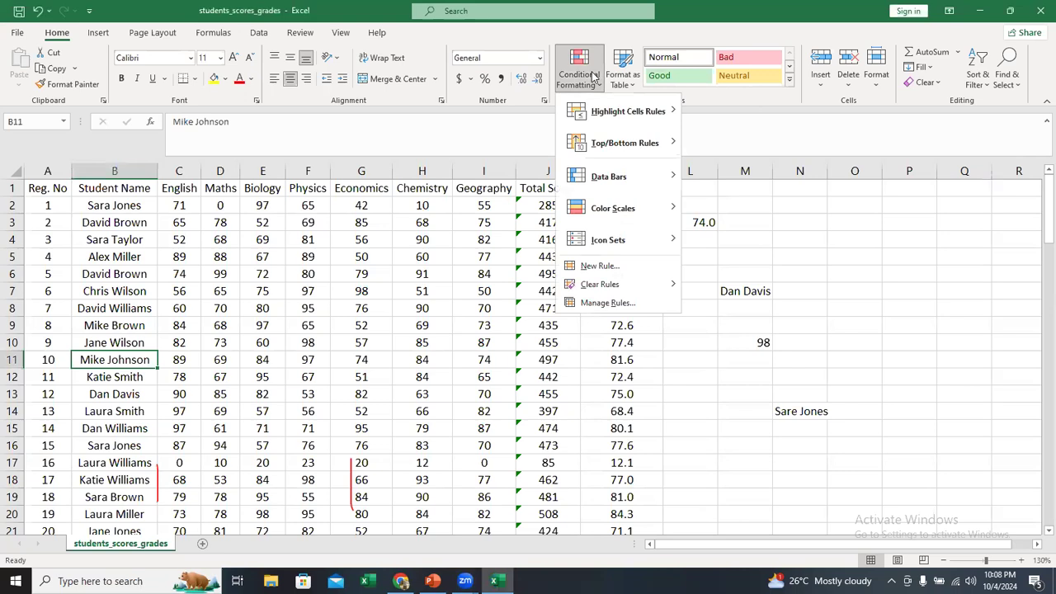
mouse_move(613, 246)
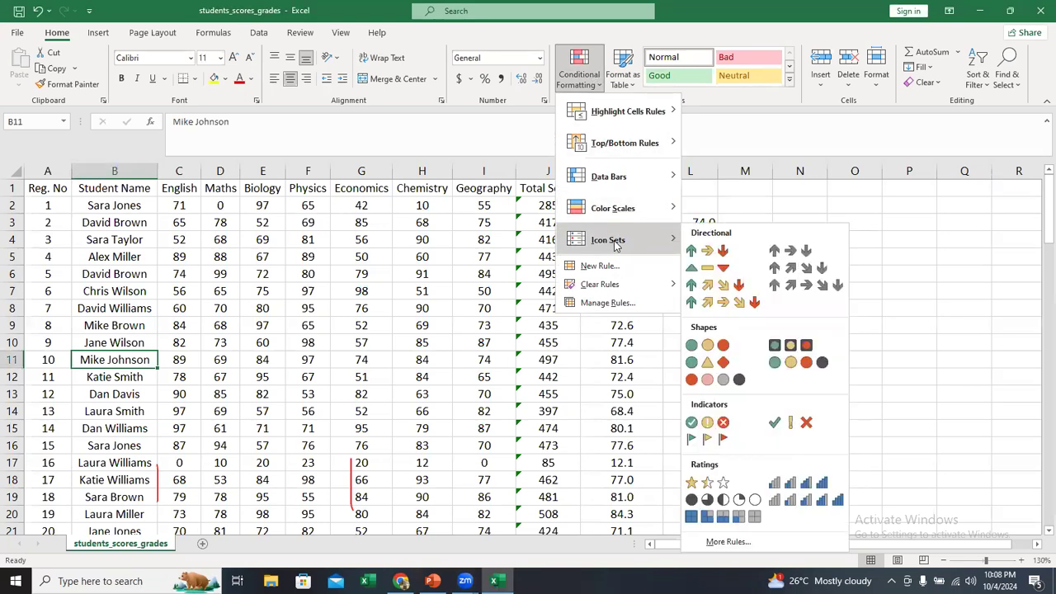
click(888, 235)
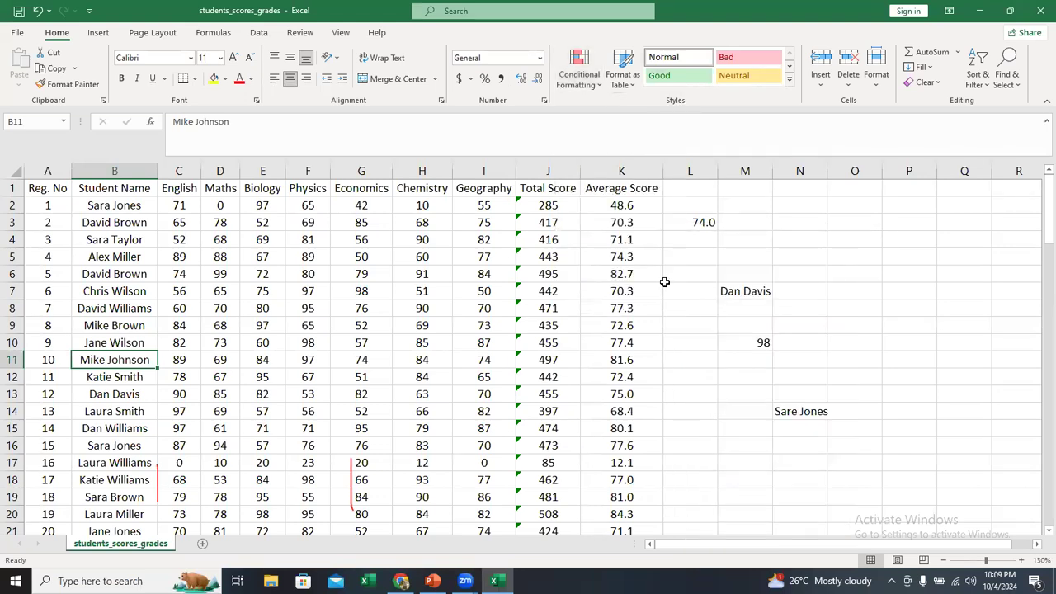
Step: Apply the directional icon set with three coloured arrows to the Average Score column and examine cells K7 and K17
click(638, 166)
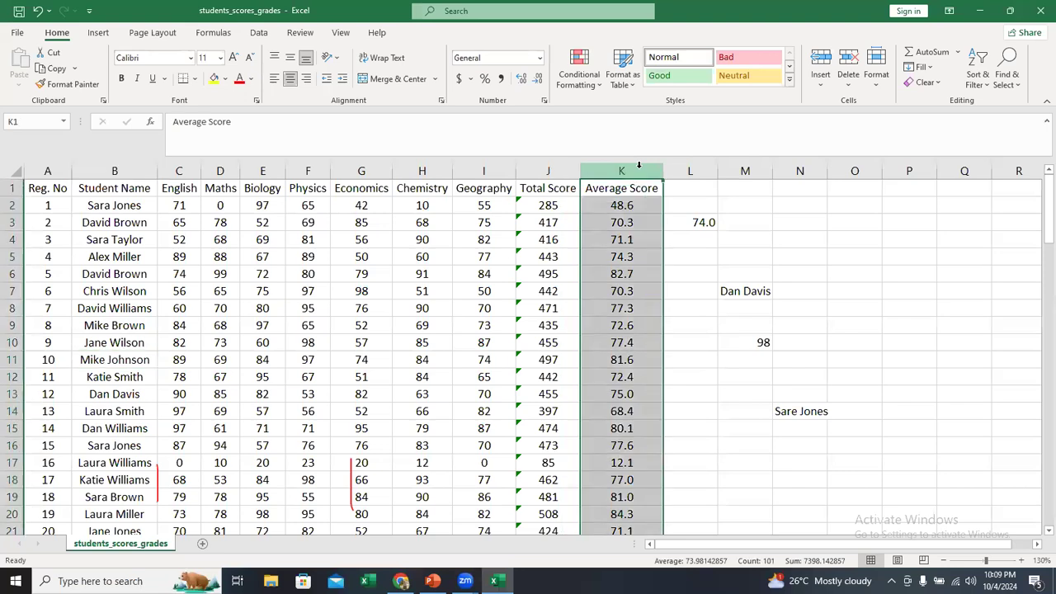
click(769, 269)
click(649, 167)
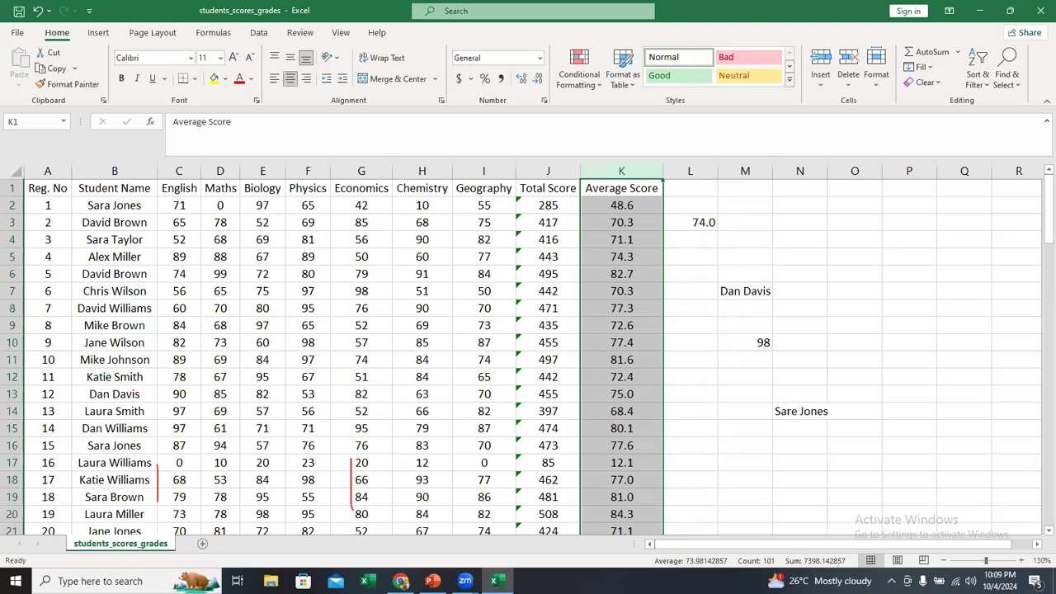
click(597, 85)
mouse_move(637, 244)
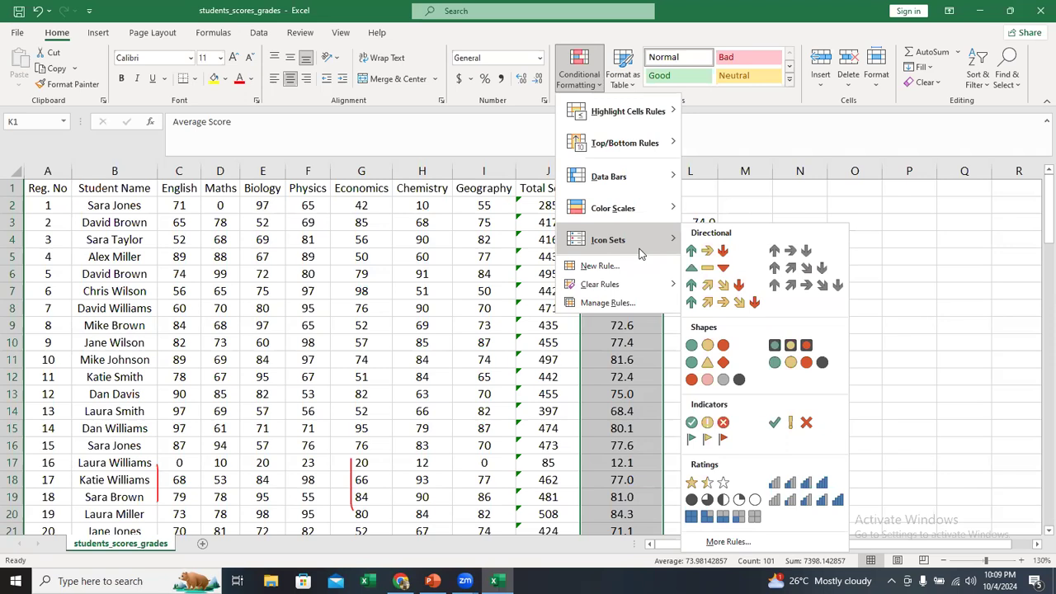
click(706, 251)
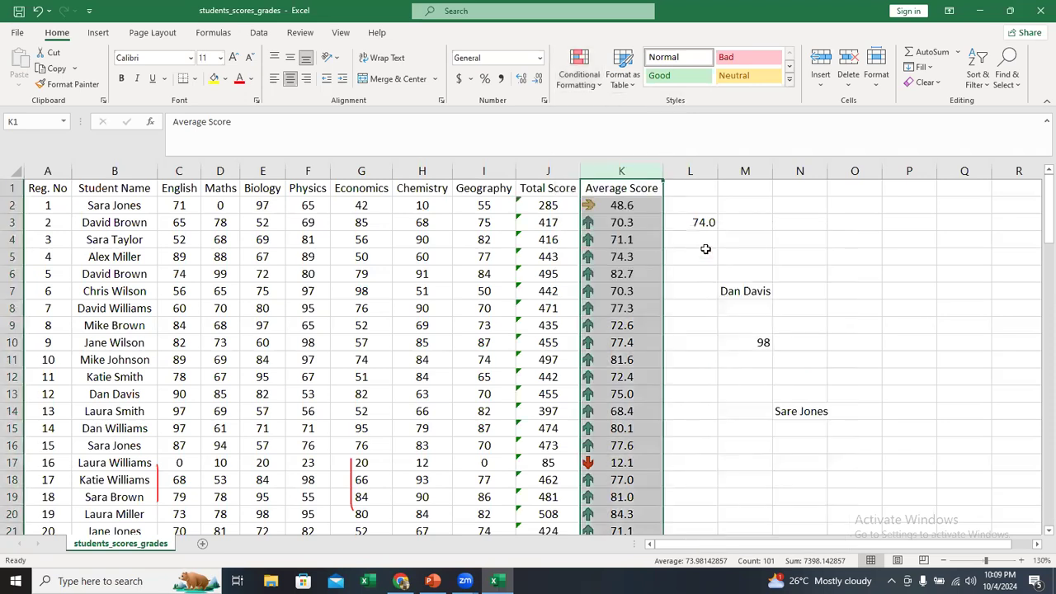
click(653, 288)
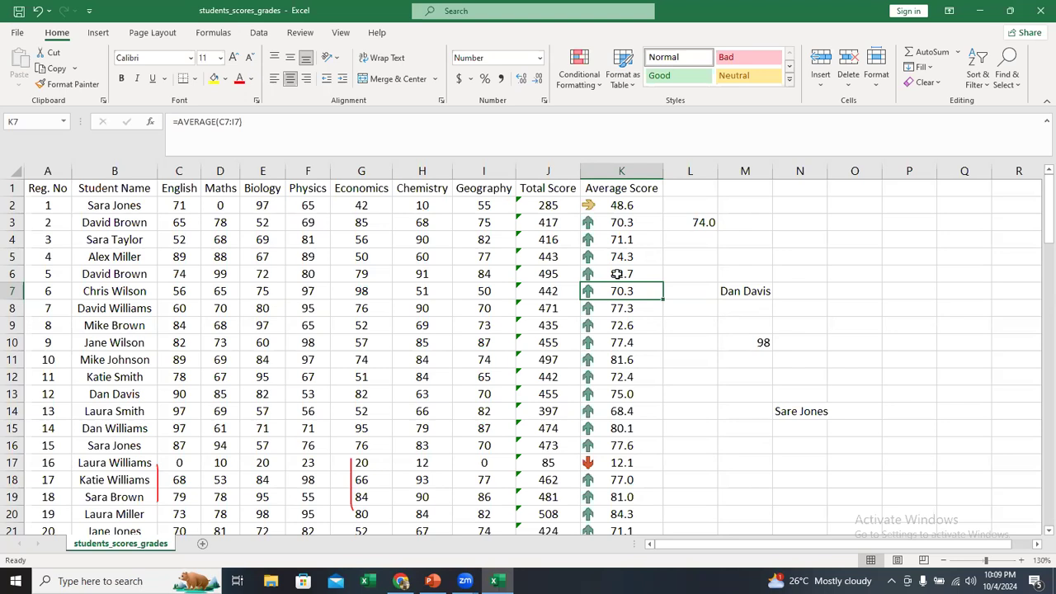
click(607, 459)
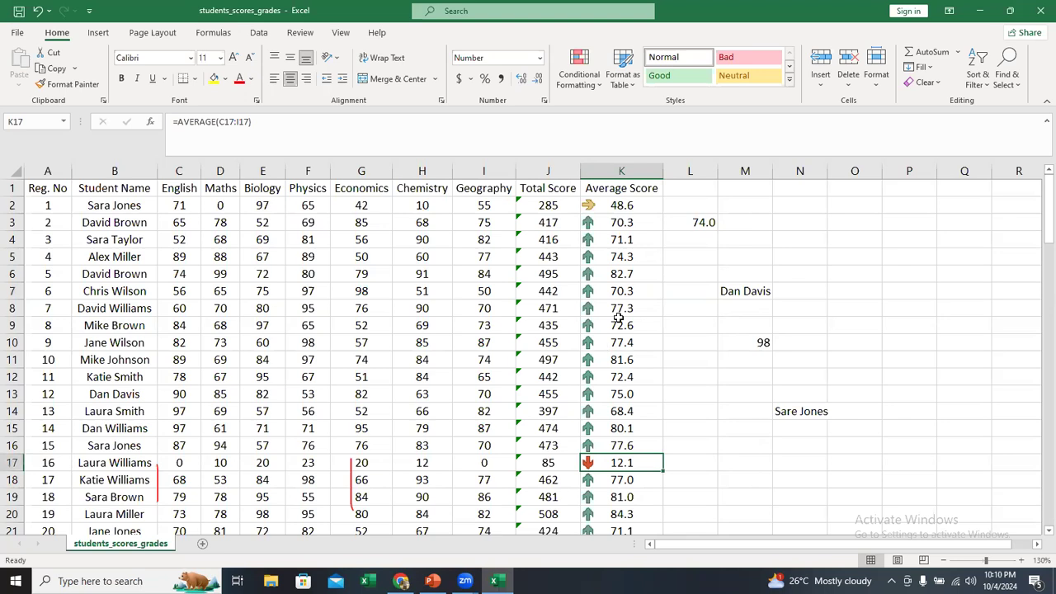
Step: Examine the three-arrow icons on cells K3 and K2 and through the remaining rows of the Average Score column
click(620, 221)
click(621, 204)
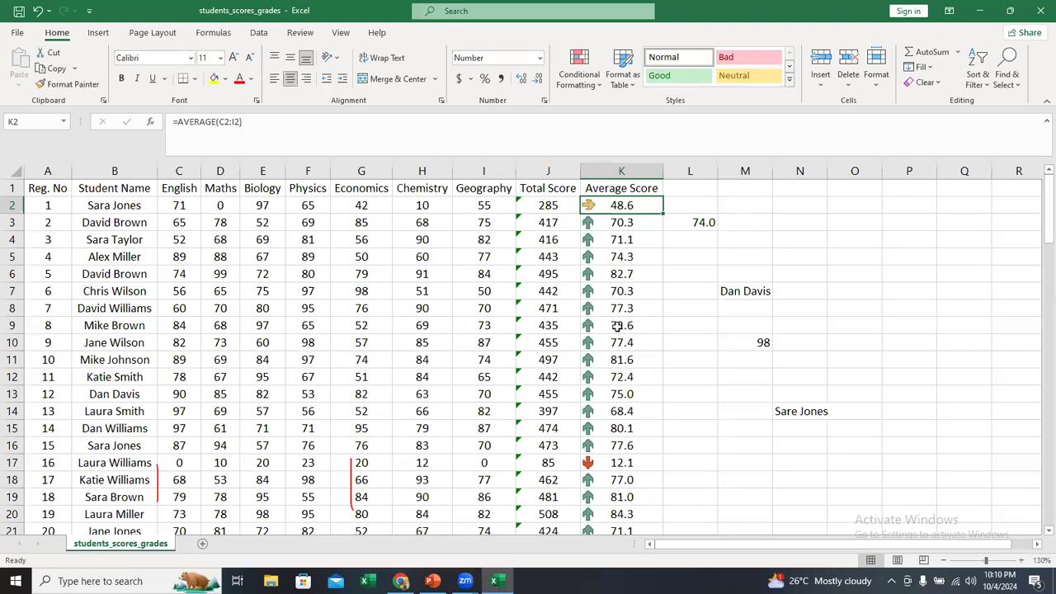
scroll(617, 321, down, 20)
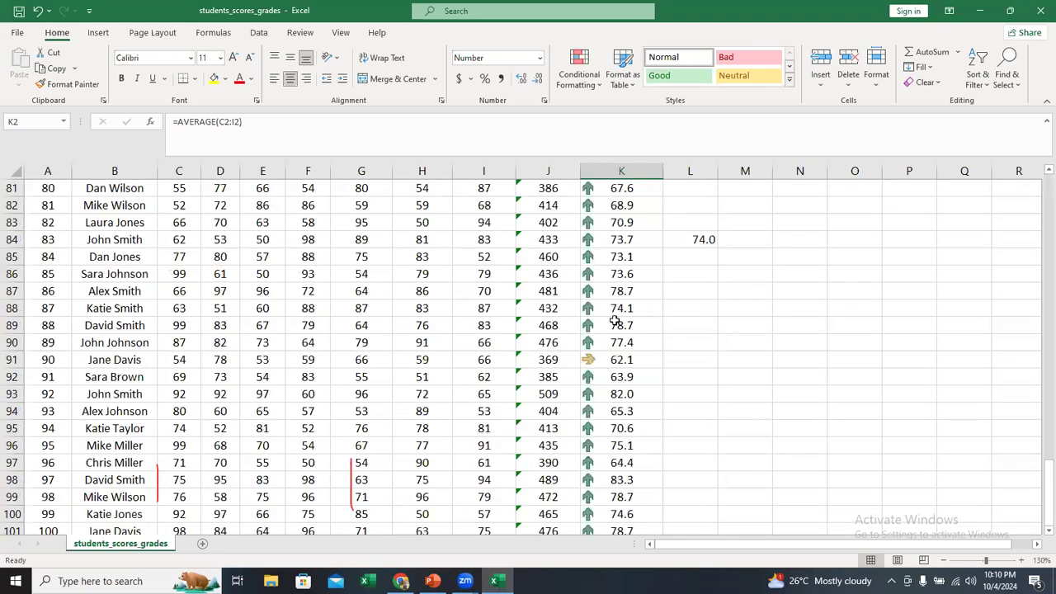
scroll(614, 321, up, 20)
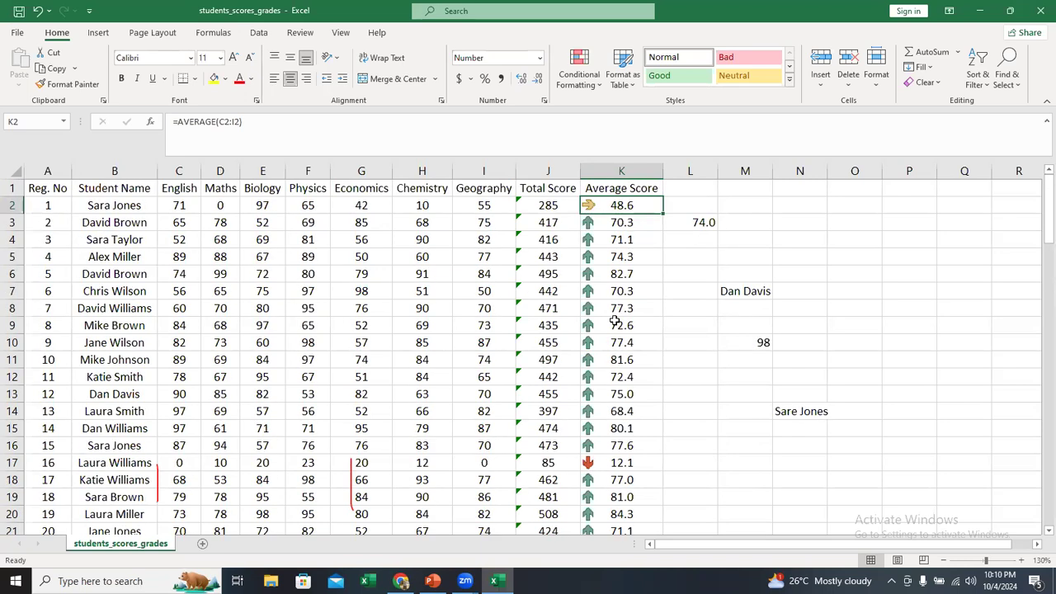
Step: Apply the directional icon set with four coloured arrows to the Average Score column
click(622, 169)
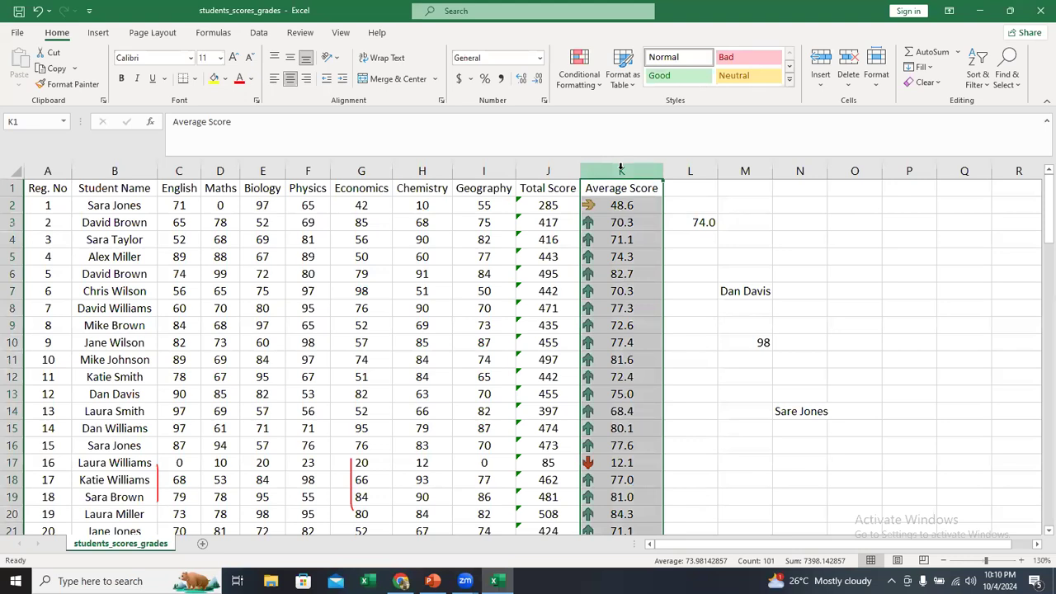
click(584, 81)
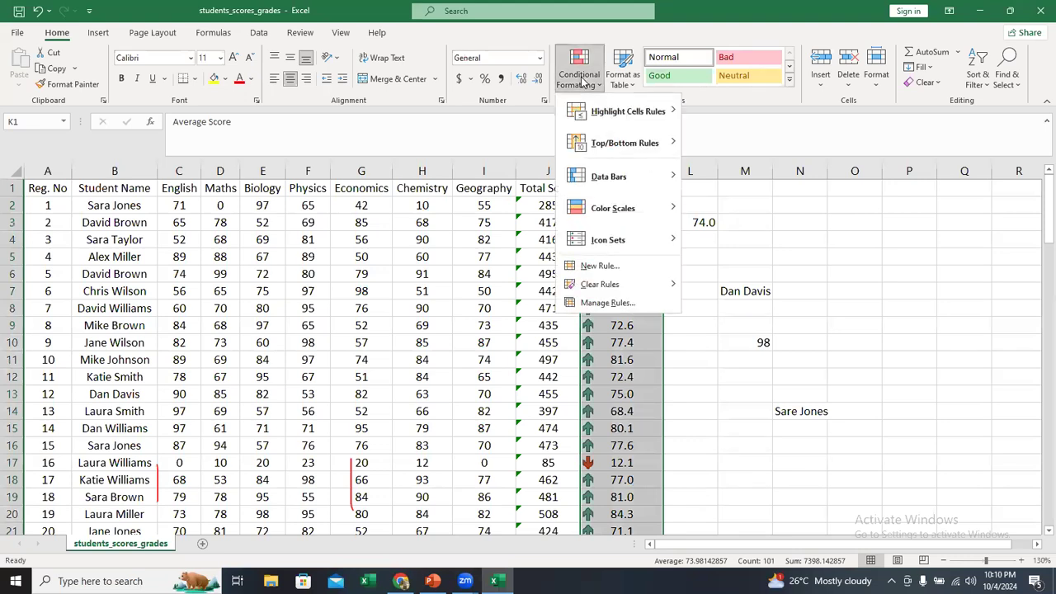
mouse_move(620, 244)
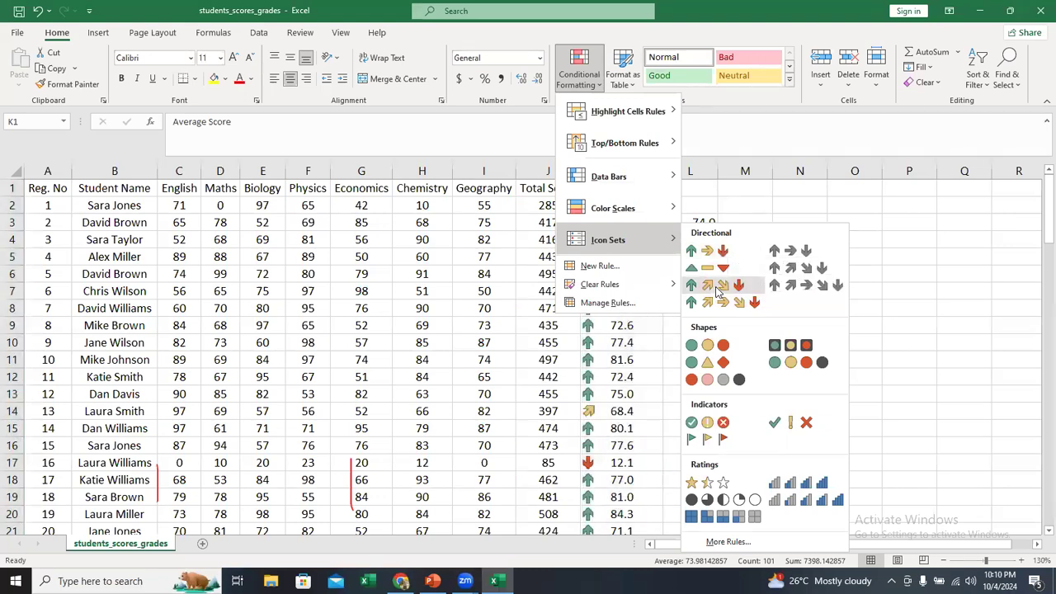
click(717, 289)
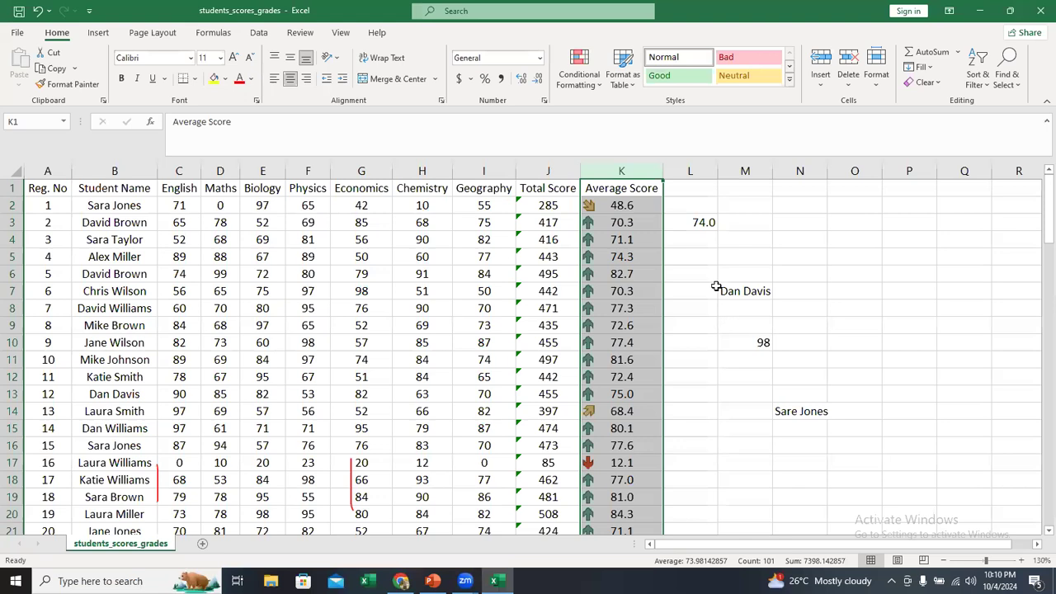
Step: Compare the four-arrow icons on cells K6, K2, K3, K4, K14 and K17, and review the rest of the Average Score column
click(624, 276)
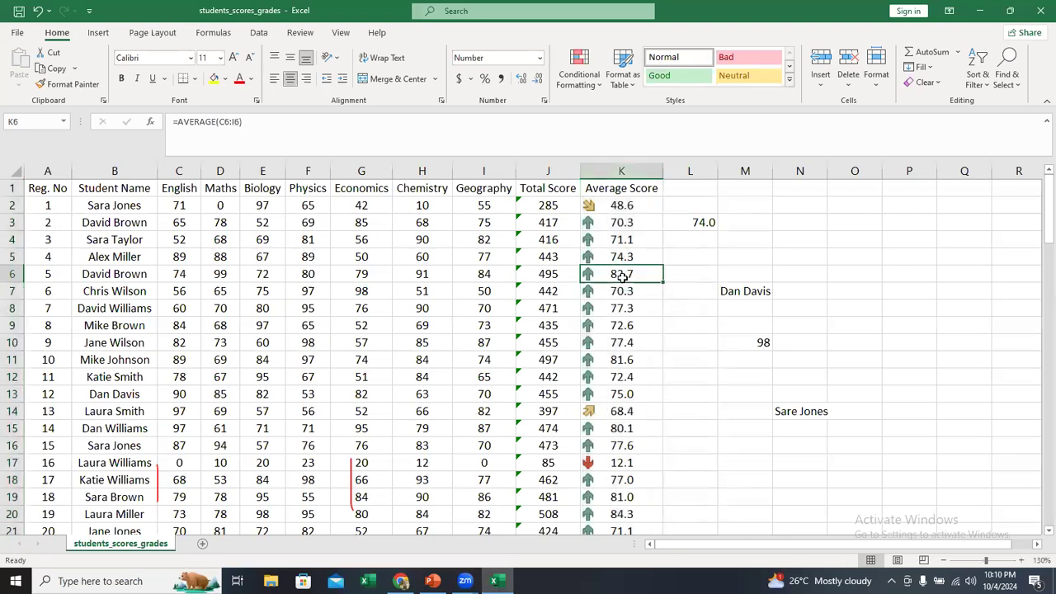
click(630, 209)
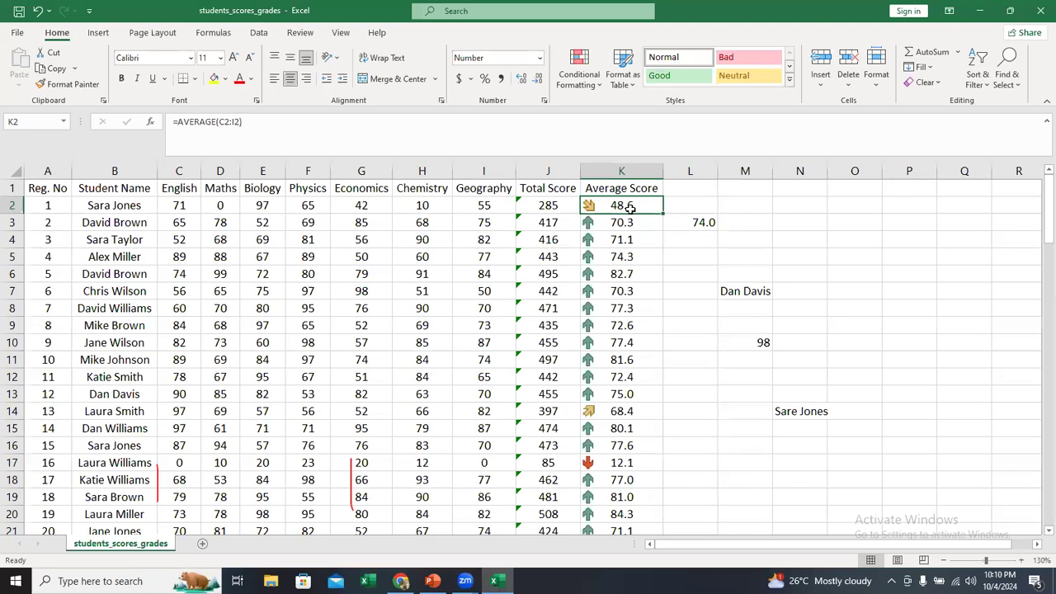
click(630, 224)
click(627, 239)
click(610, 415)
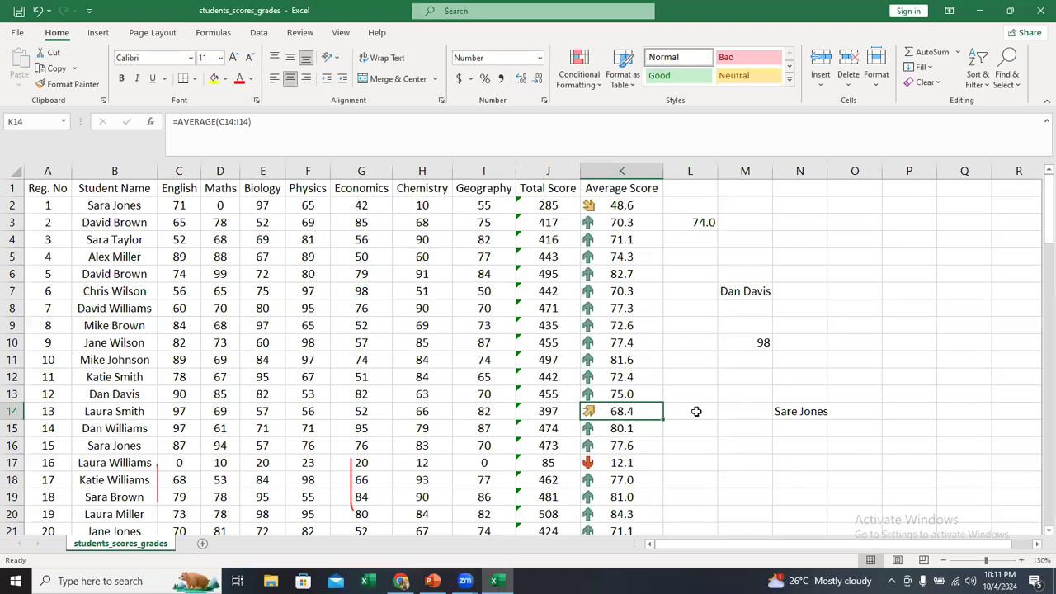
click(632, 465)
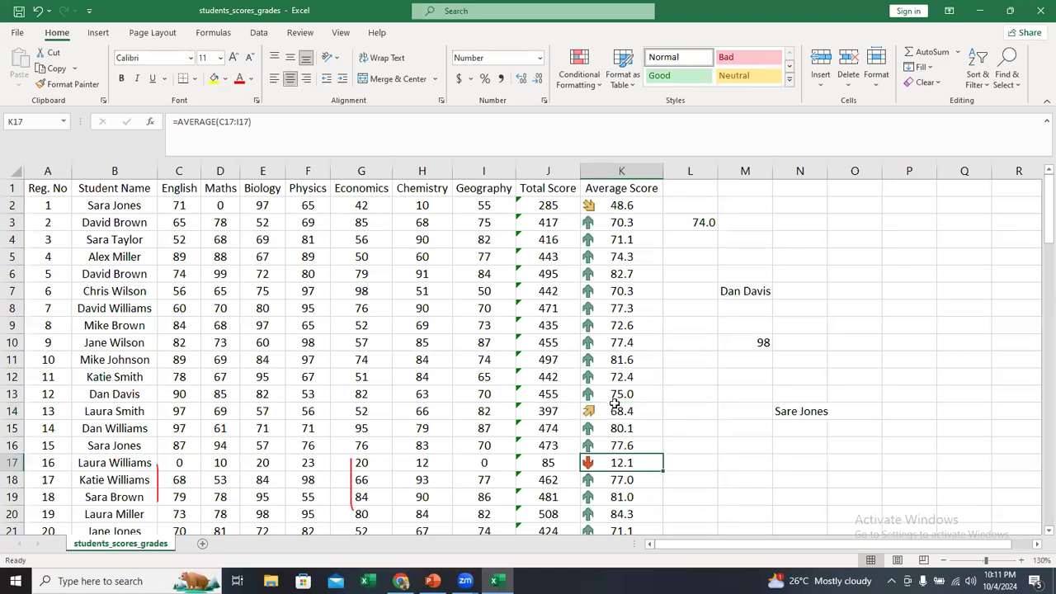
scroll(615, 402, down, 13)
scroll(616, 398, down, 7)
scroll(617, 397, down, 9)
scroll(616, 389, up, 20)
Step: Apply the Shapes icon set with plain green, yellow and red circles to the Average Score column
click(622, 171)
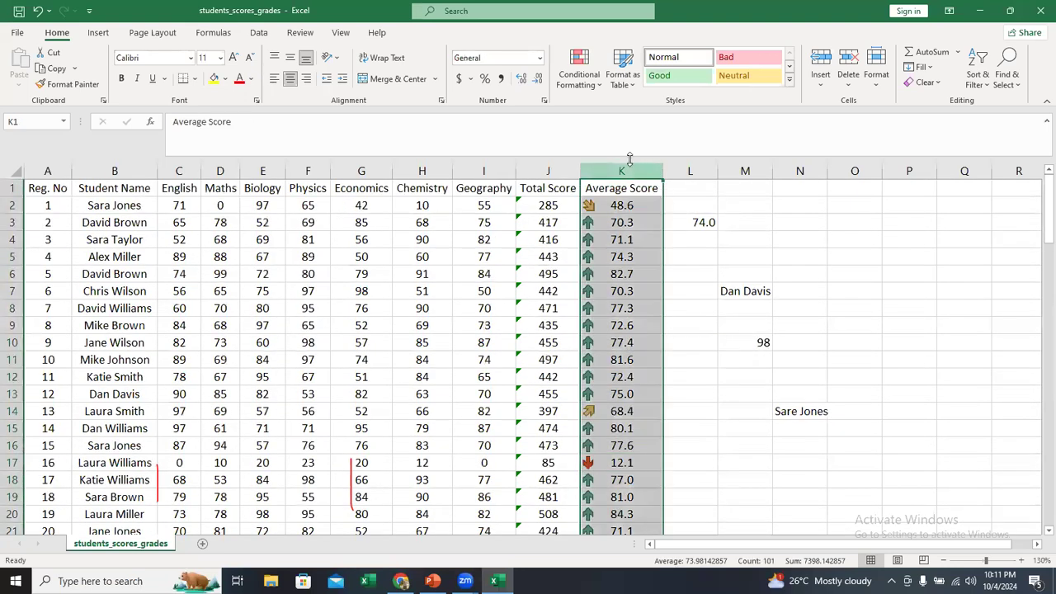
click(625, 83)
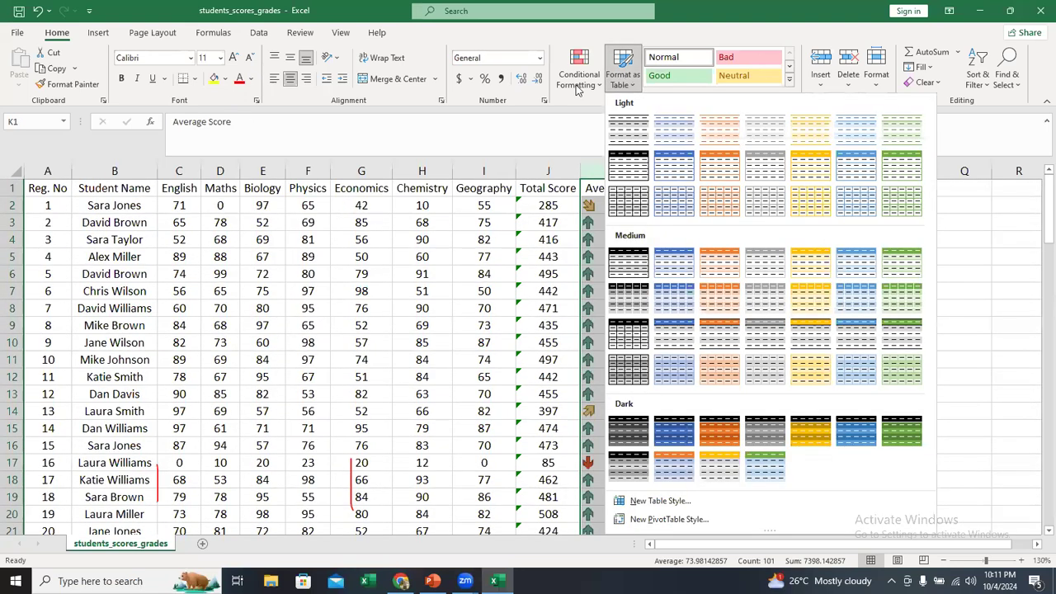
click(578, 82)
click(578, 83)
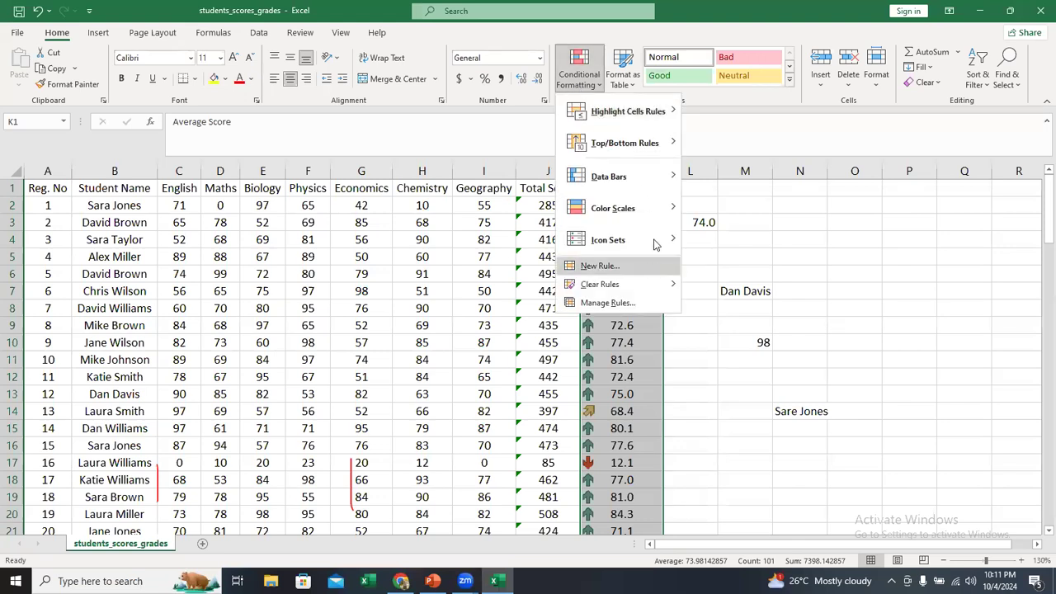
mouse_move(655, 239)
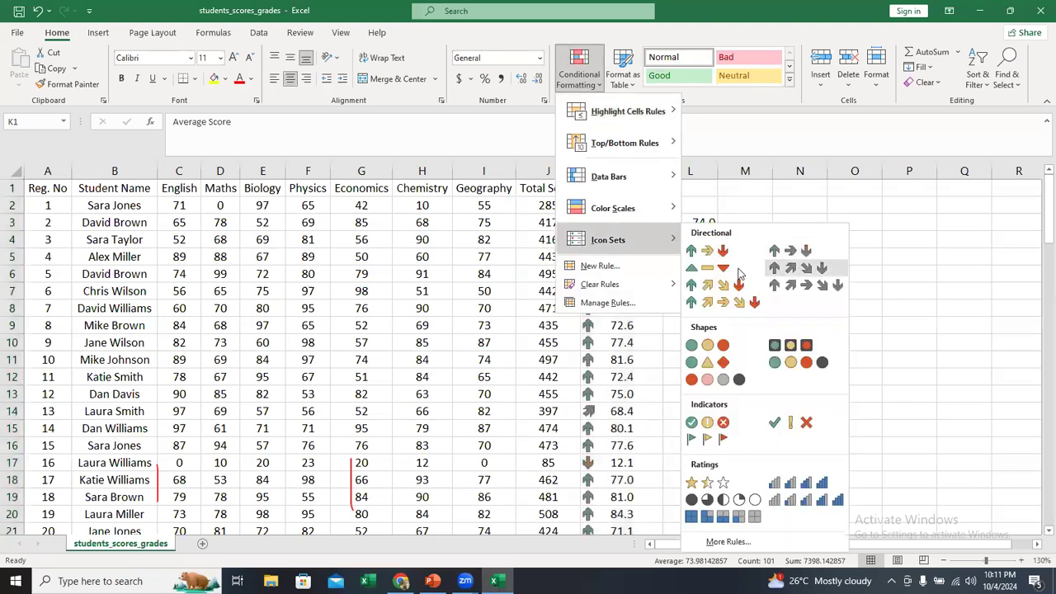
click(702, 346)
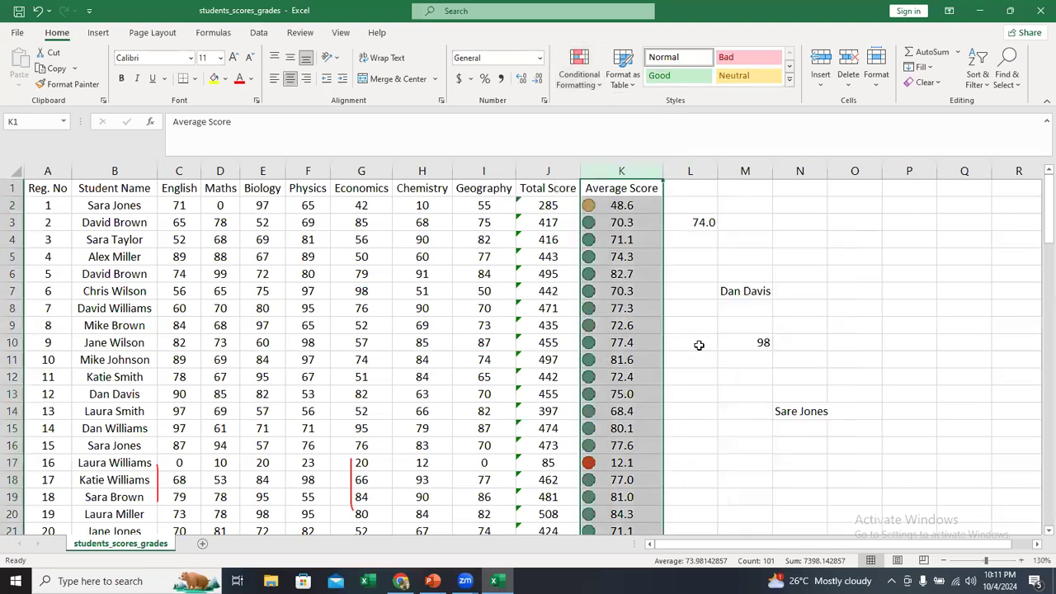
Step: Examine the circle icons on cells K4, K17 and K2, leaving the formulas as they are
click(632, 239)
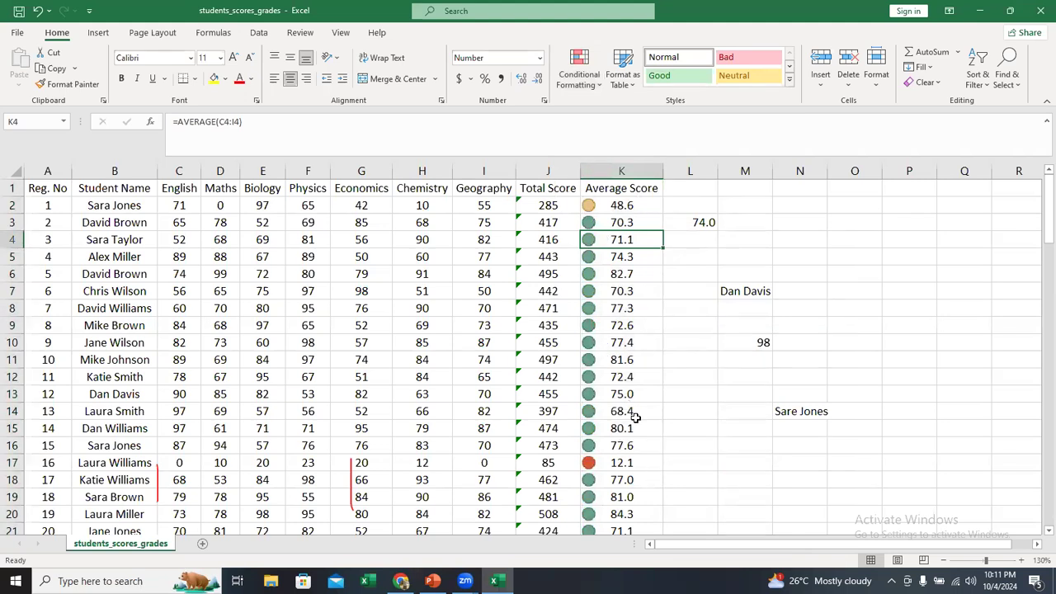
double_click(604, 463)
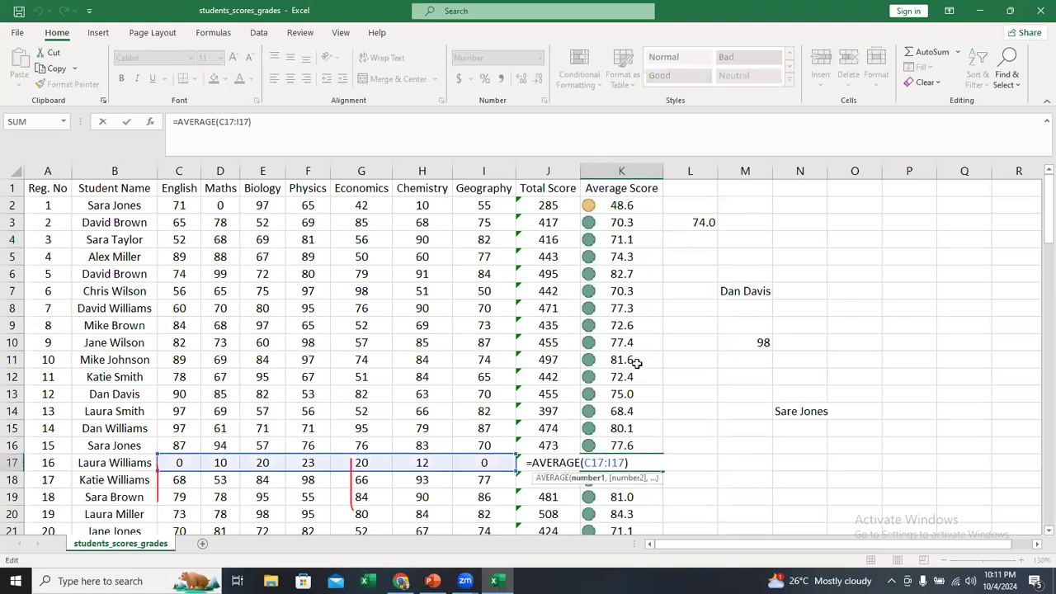
key(Escape)
click(616, 208)
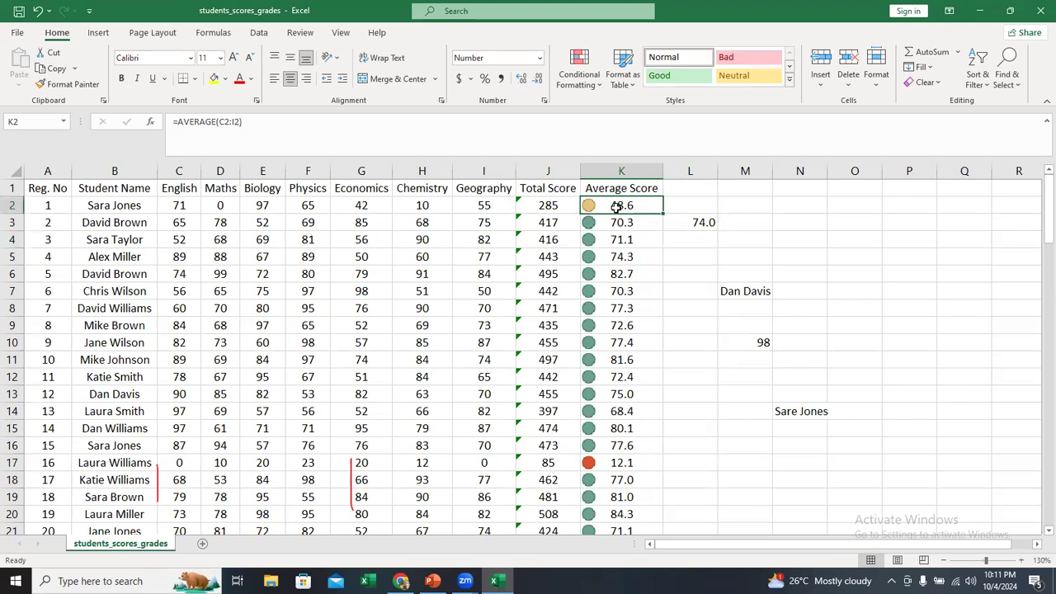
Step: Apply the Ratings icon set with four levels of signal bars to the Average Score column
click(618, 169)
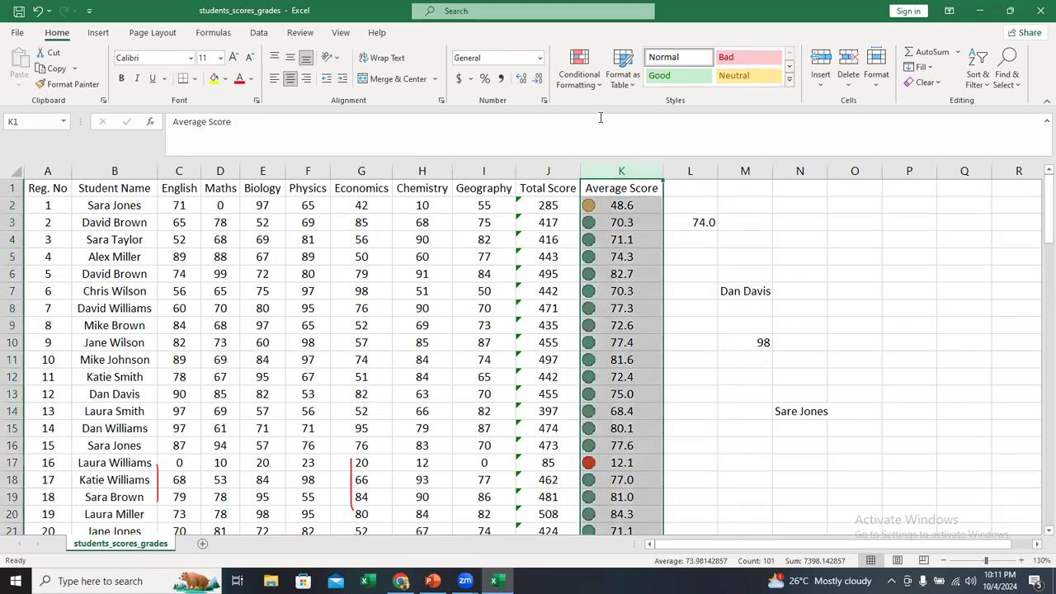
click(580, 79)
mouse_move(642, 240)
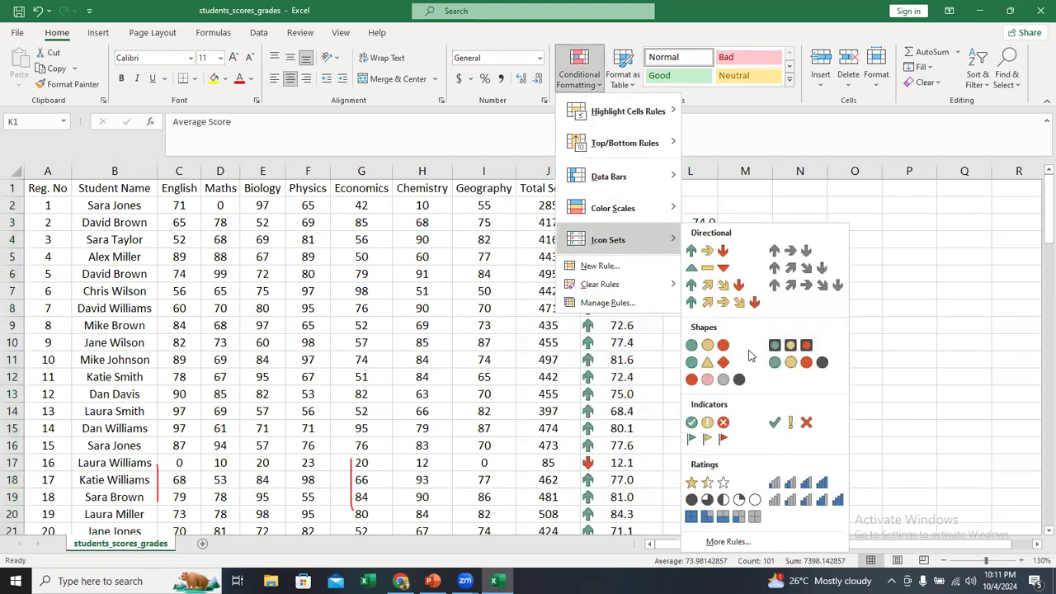
click(798, 484)
Step: Inspect the signal-bar icons on cells K3 and K4 and the formulas behind K6, K2 and K17, without editing them
click(621, 274)
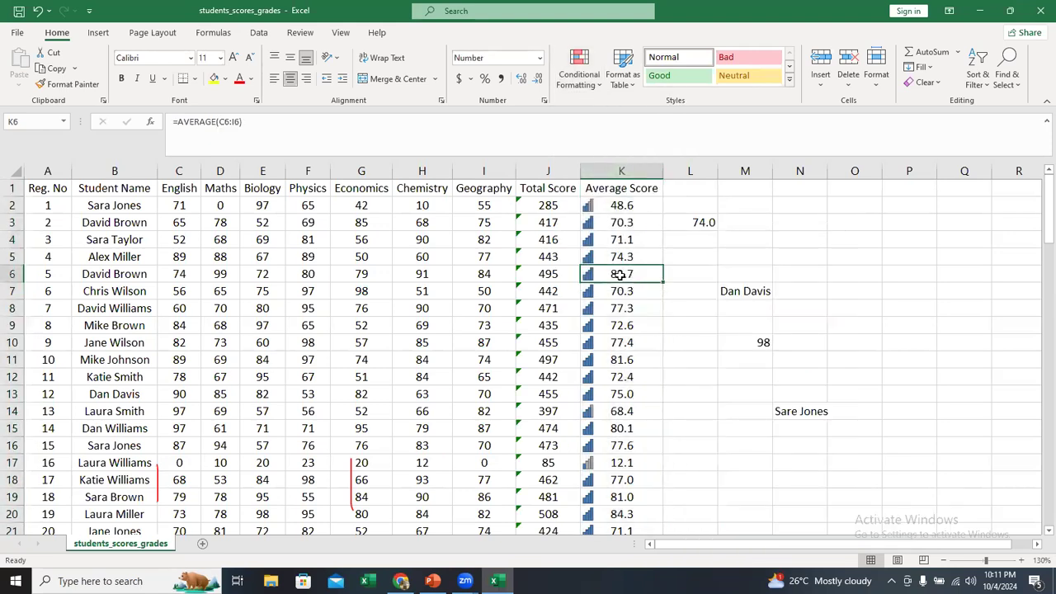
click(617, 171)
click(620, 222)
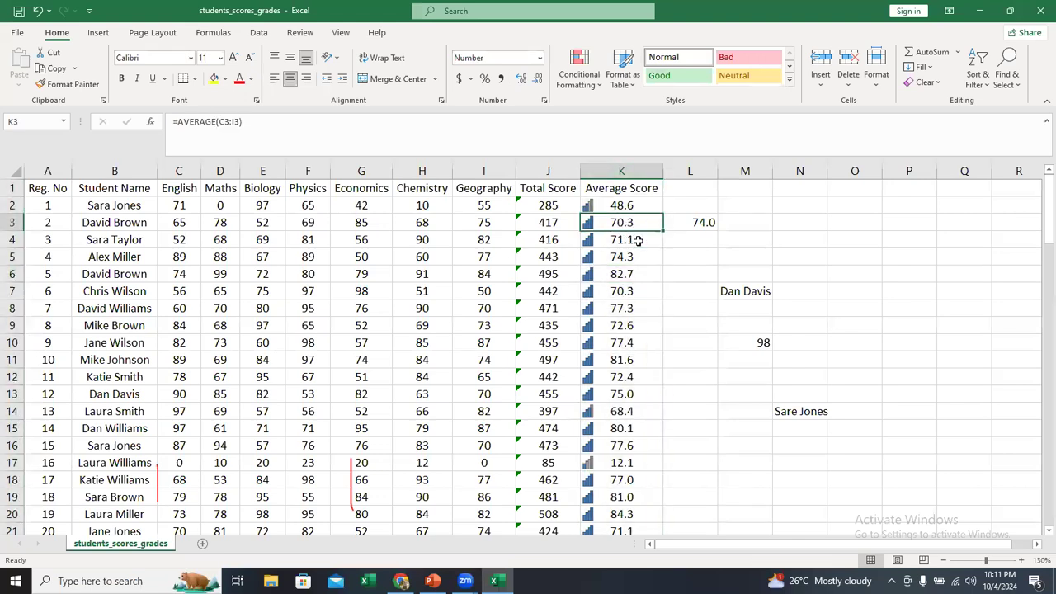
click(637, 241)
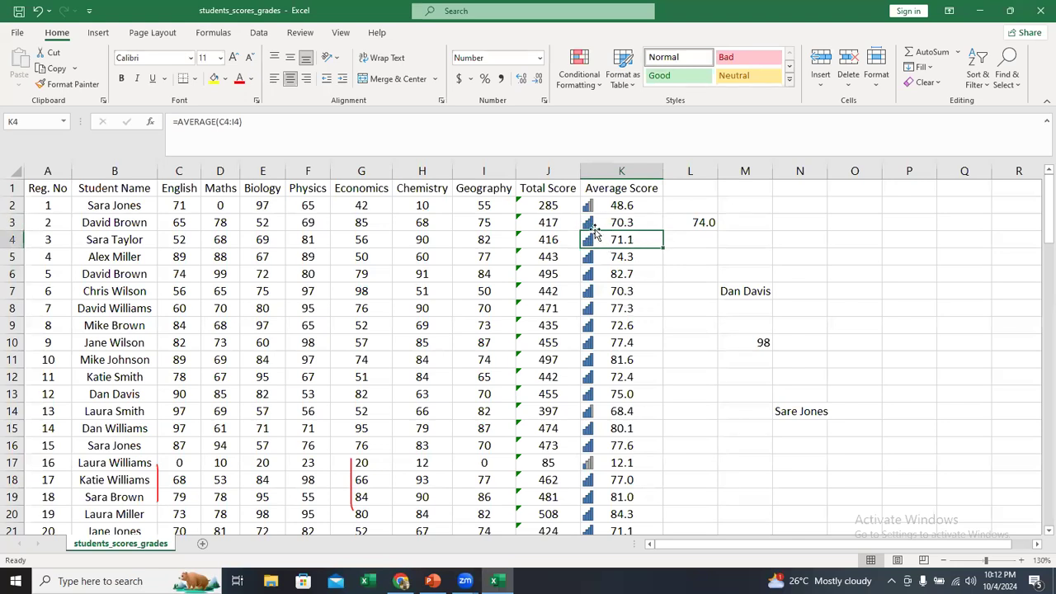
double_click(590, 275)
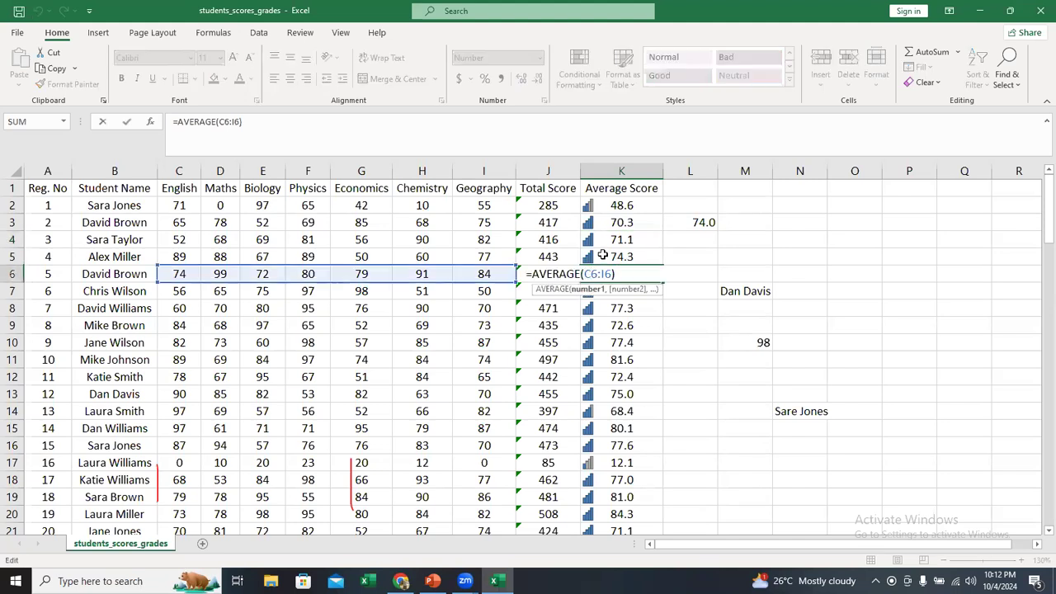
key(Escape)
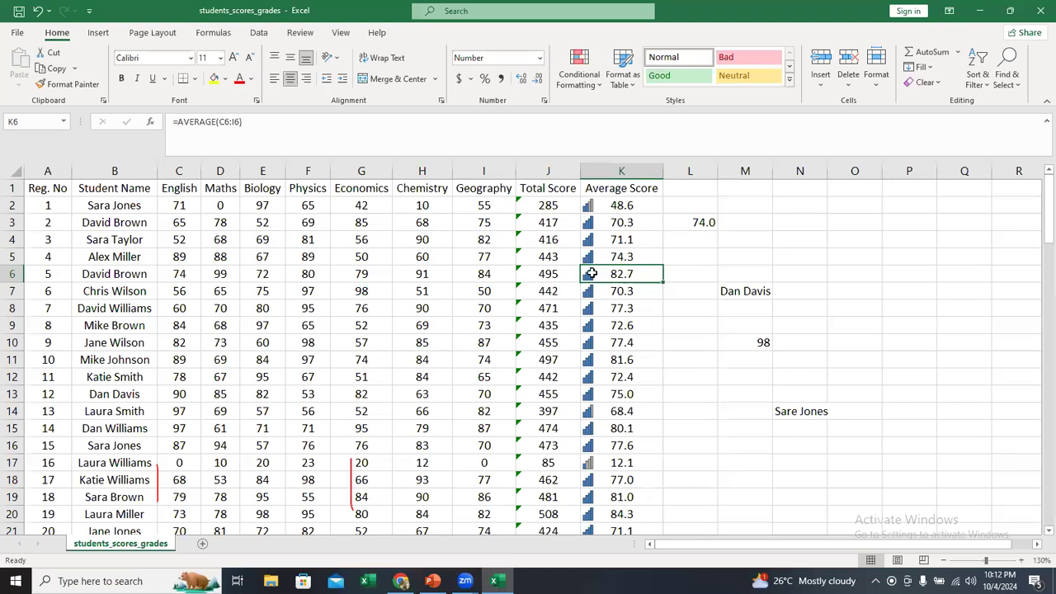
double_click(619, 202)
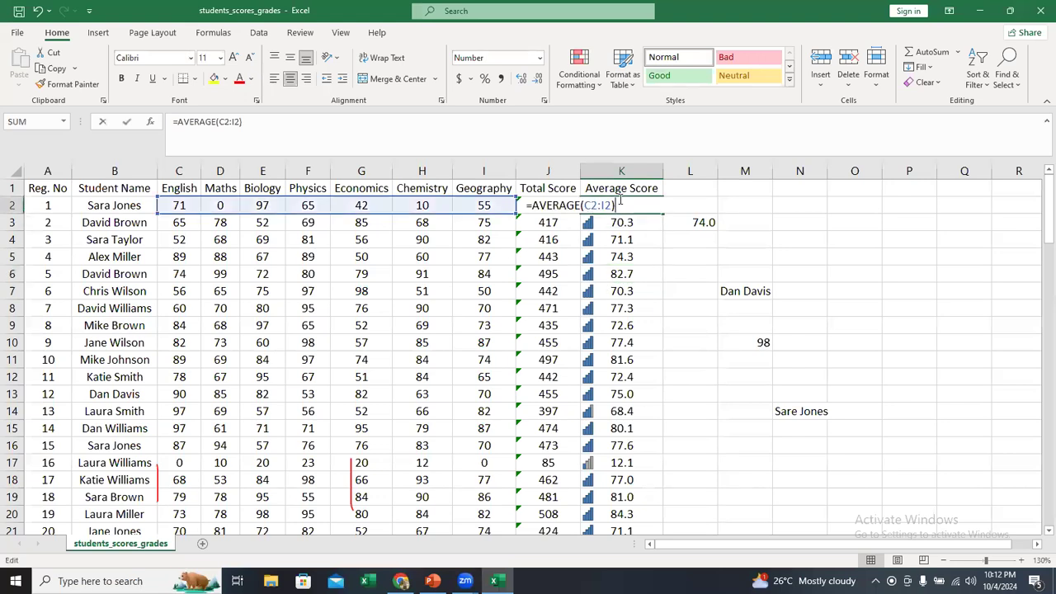
key(ctrl+Return)
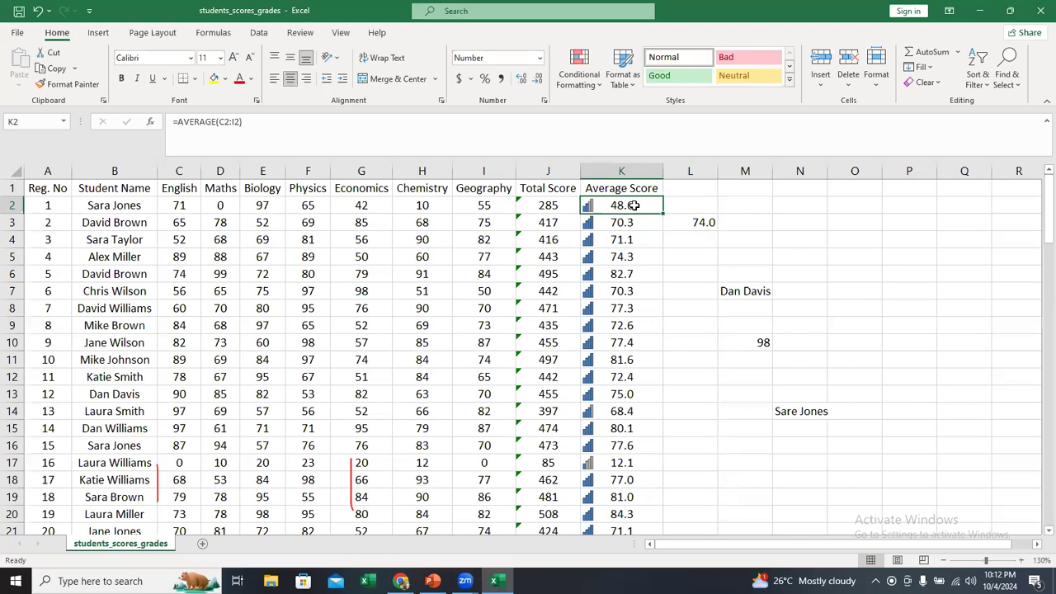
double_click(625, 462)
key(ctrl+Return)
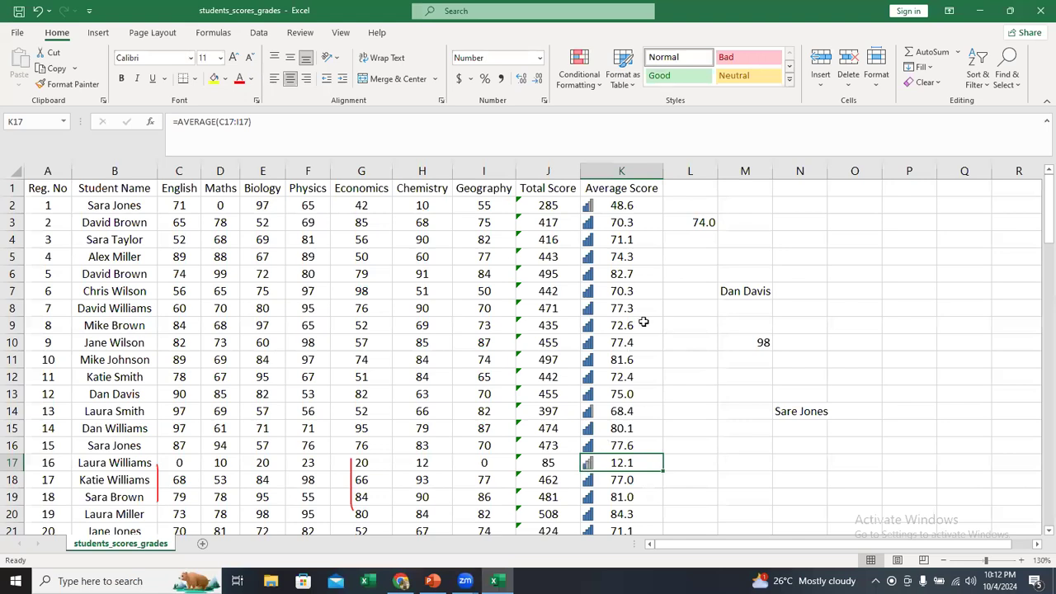
Step: Review the signal-bar ratings down the whole Average Score column, and recheck cells K12 and K17
scroll(642, 320, down, 13)
scroll(635, 288, down, 13)
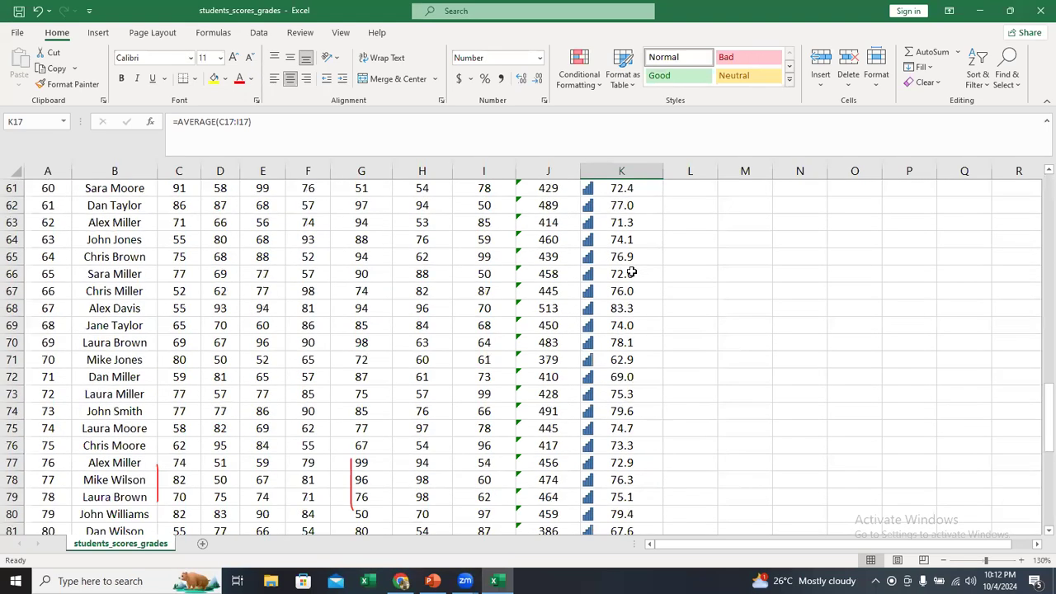
scroll(630, 272, down, 6)
scroll(629, 272, up, 20)
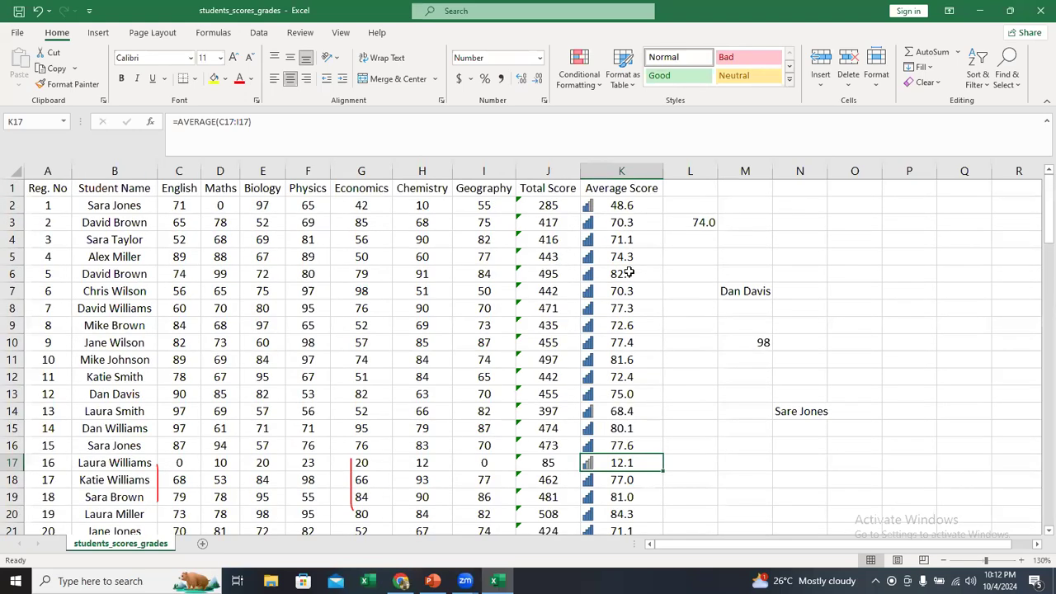
click(629, 170)
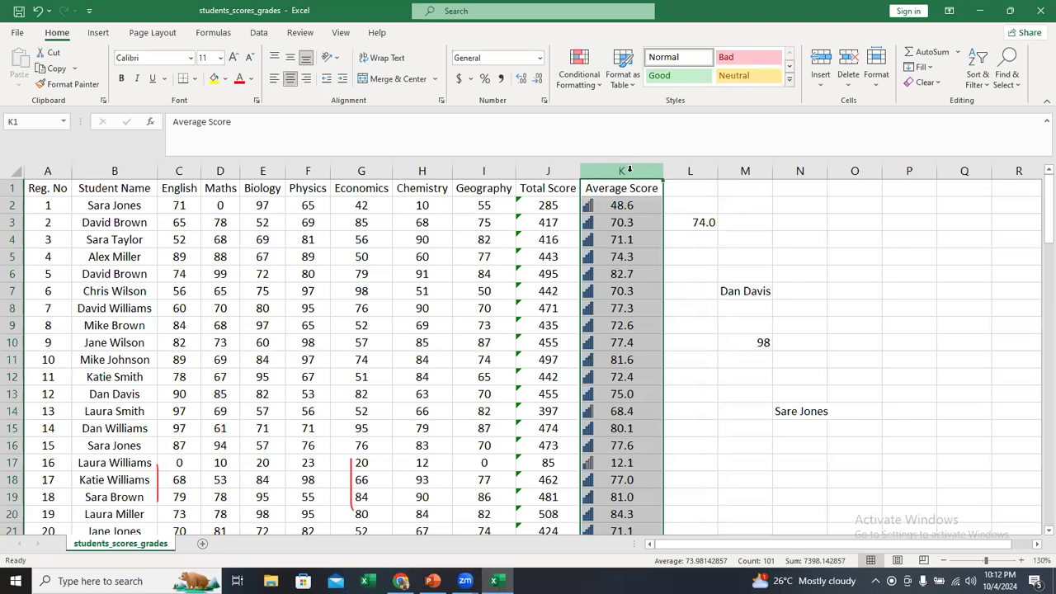
click(624, 371)
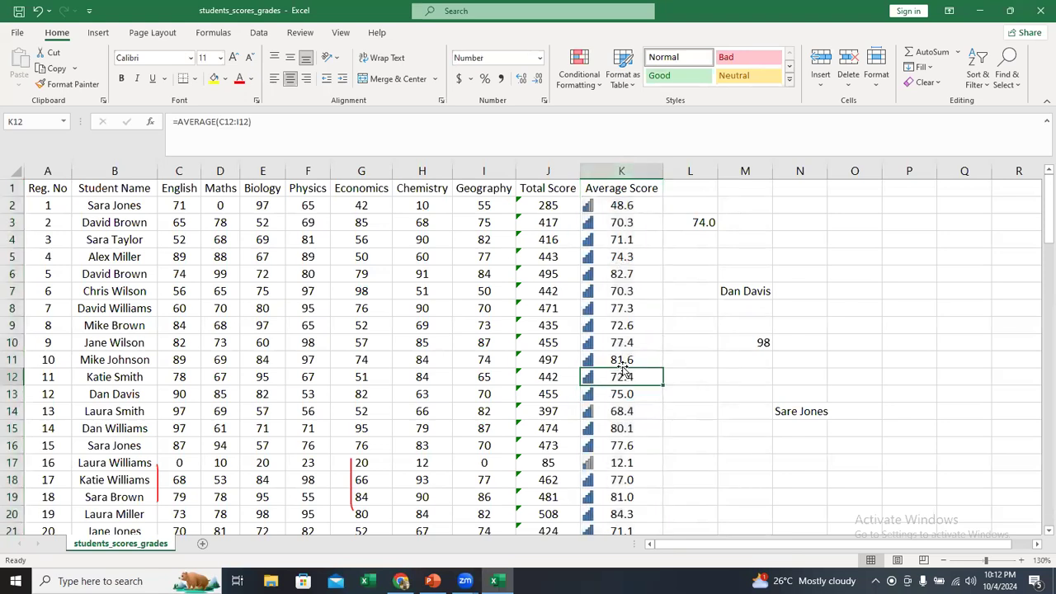
double_click(596, 463)
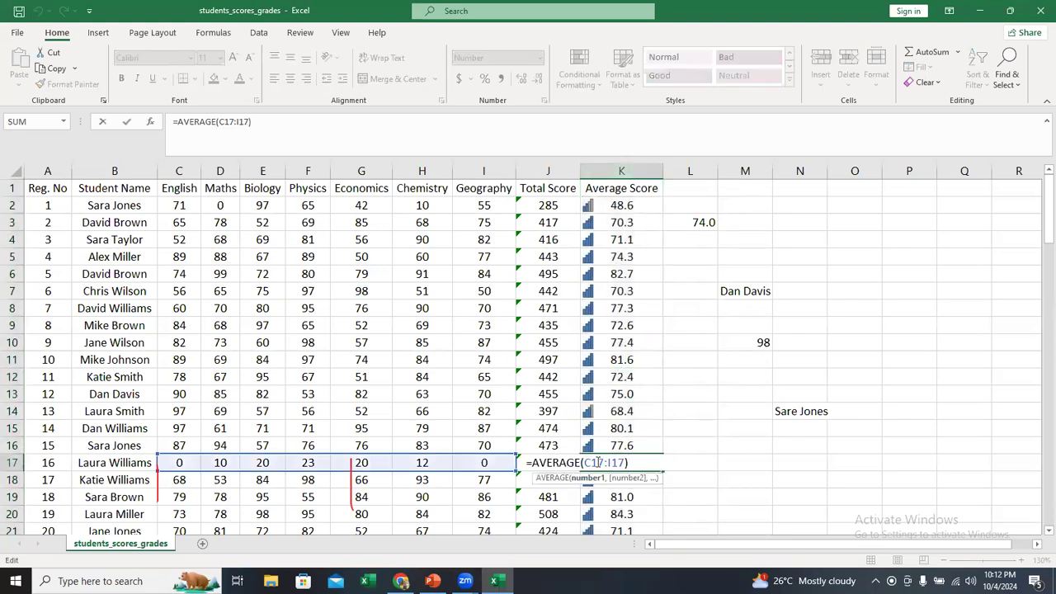
key(Escape)
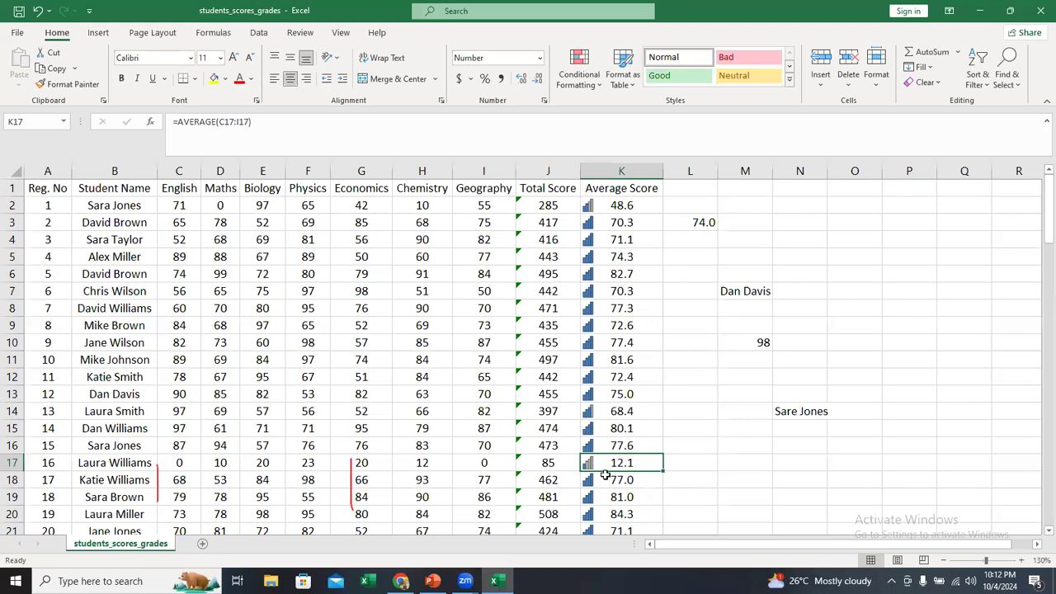
Step: Apply the Ratings icon set with five levels of signal bars to the Average Score column, and check cell K17's formula without editing it
click(619, 171)
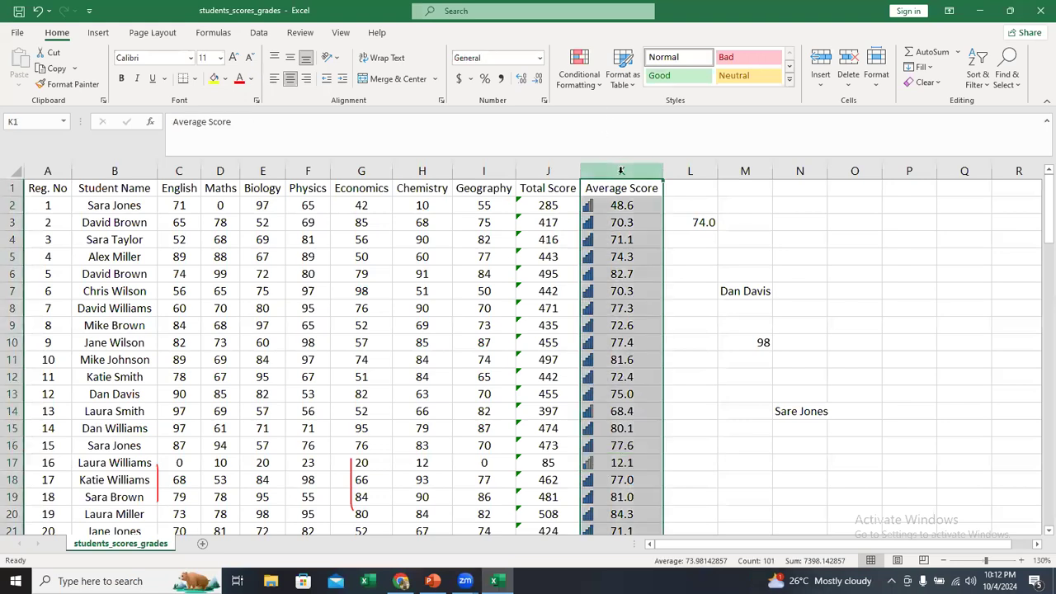
click(594, 93)
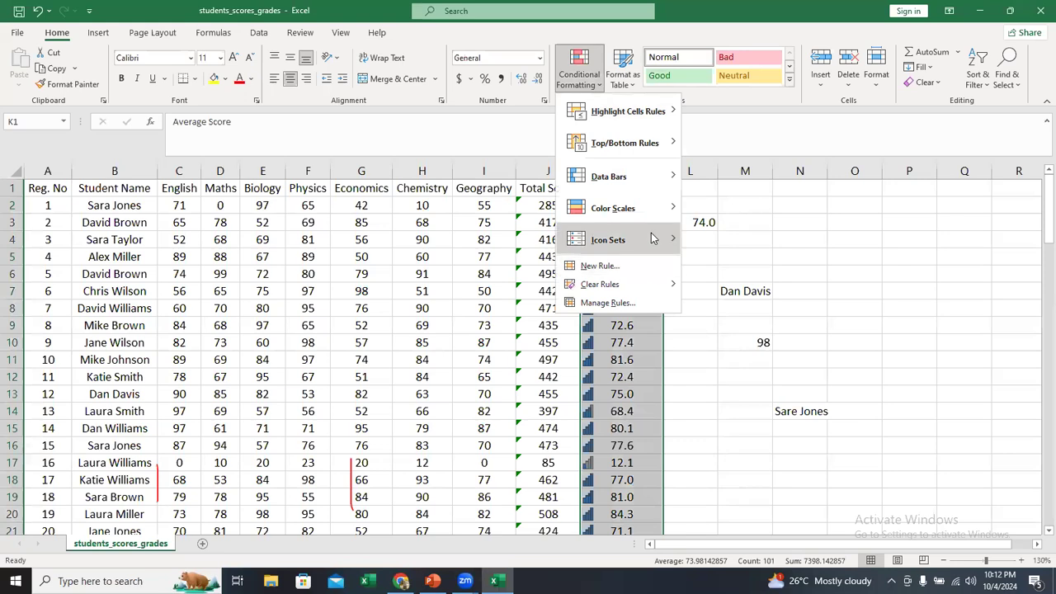
mouse_move(652, 239)
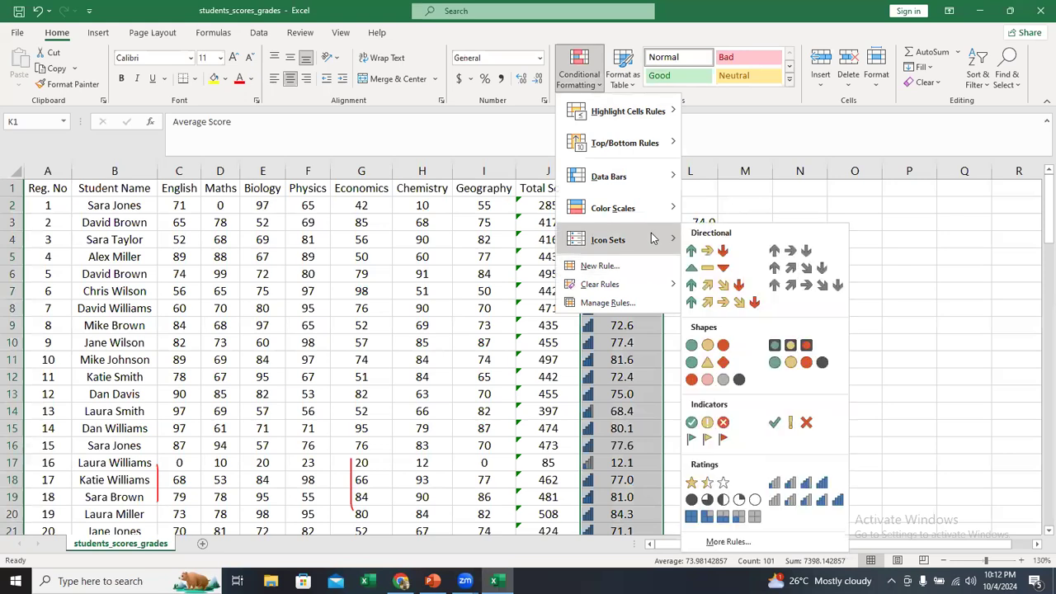
click(802, 501)
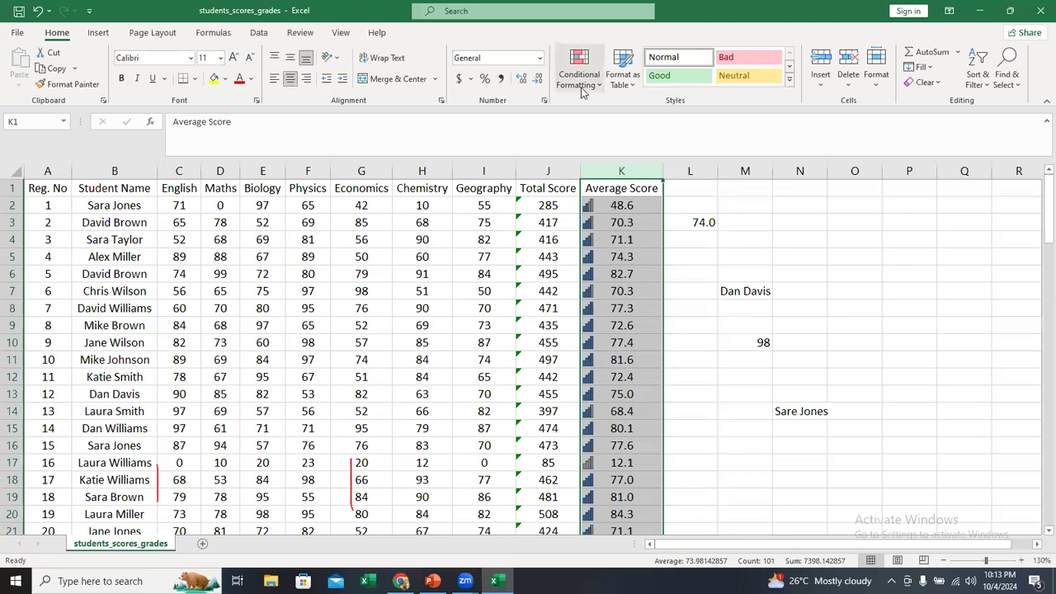
double_click(627, 463)
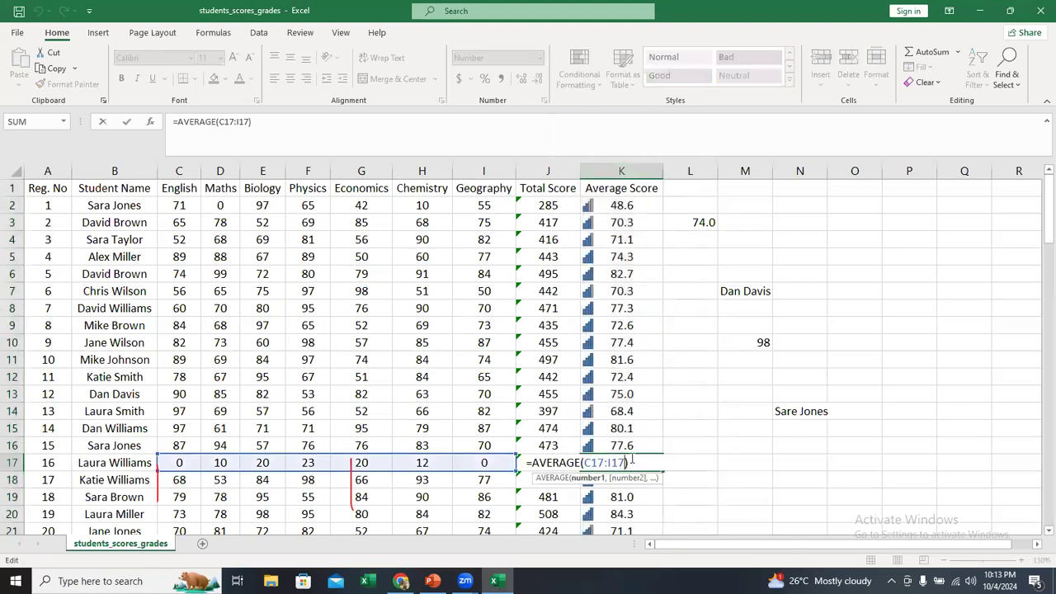
key(Escape)
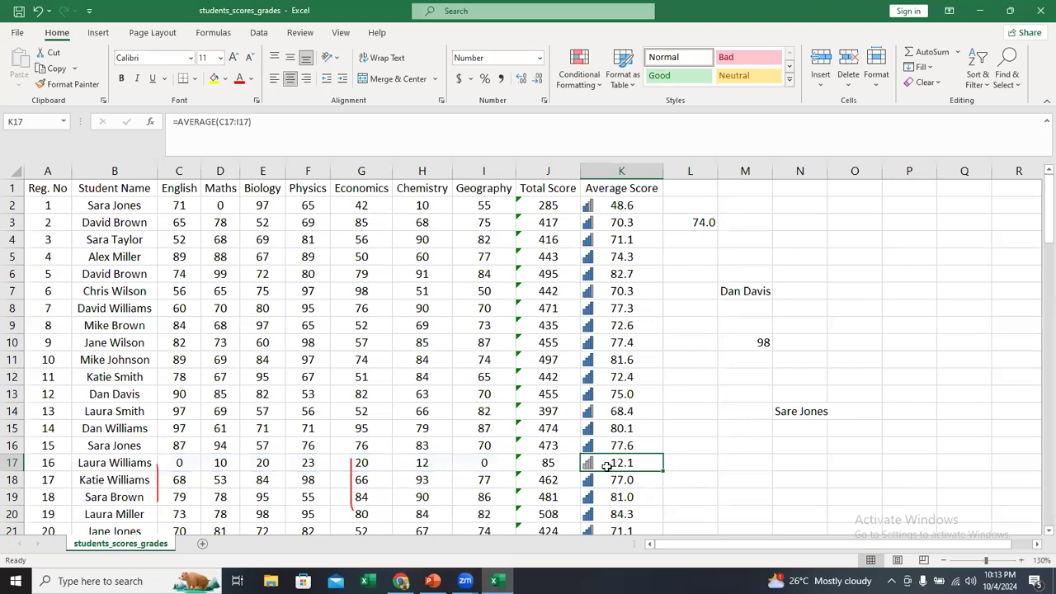
Step: Apply the 3 Stars Ratings icon set to the entire Average Score column
click(598, 172)
click(591, 86)
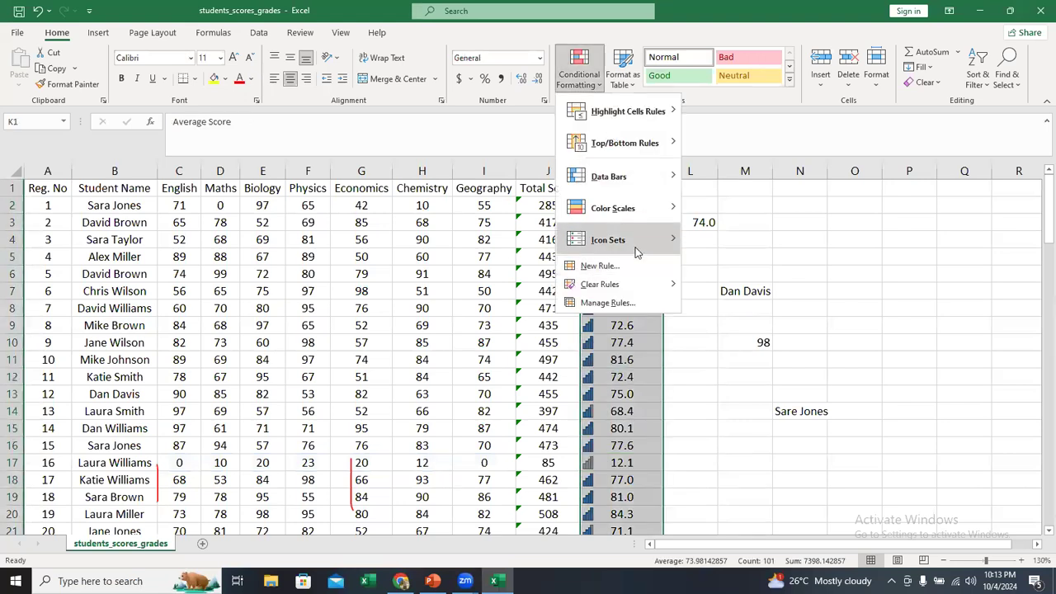
mouse_move(637, 247)
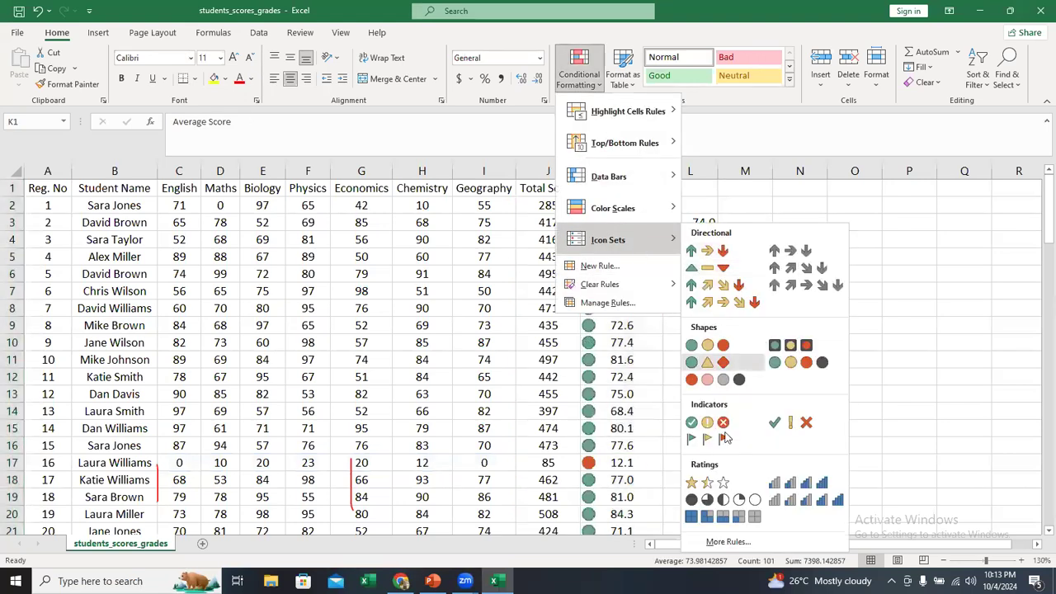
click(719, 486)
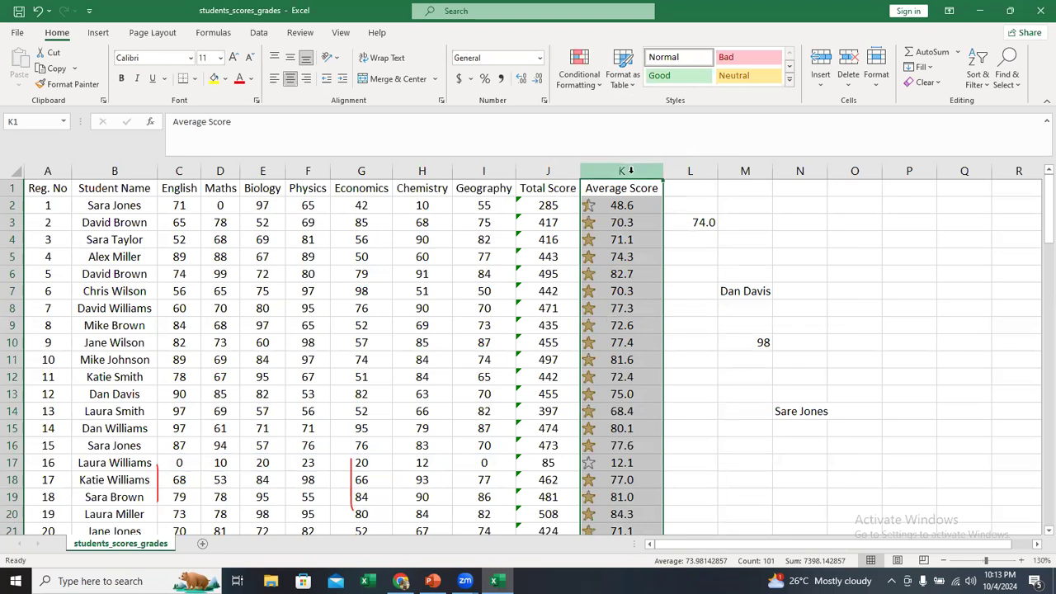
Step: Examine the star icons on cells K7, K3, K2 and K17 and further down the Average Score column, leaving the formulas as they are
click(597, 291)
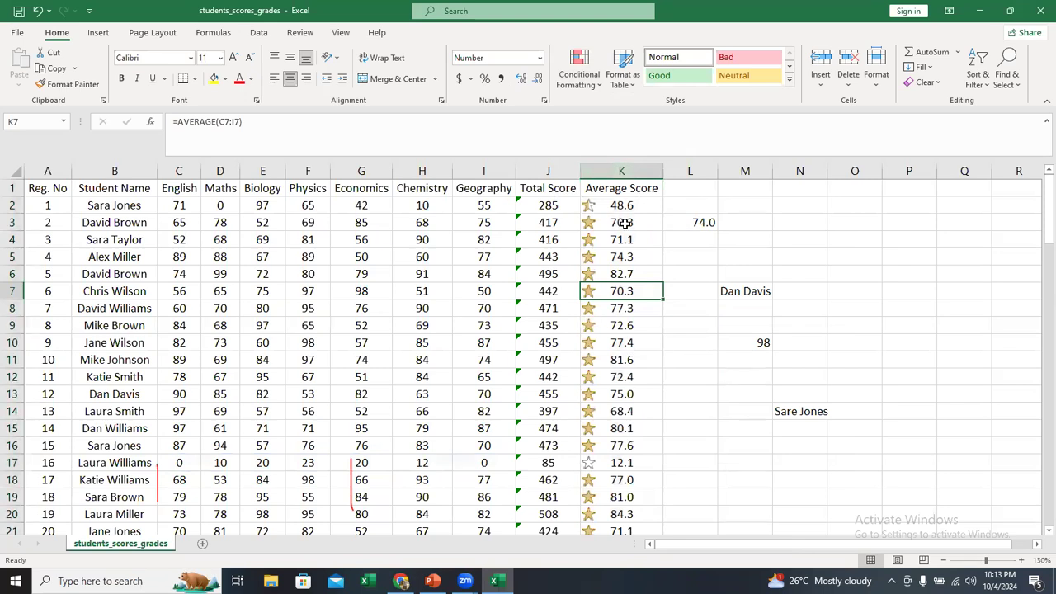
double_click(620, 223)
key(Escape)
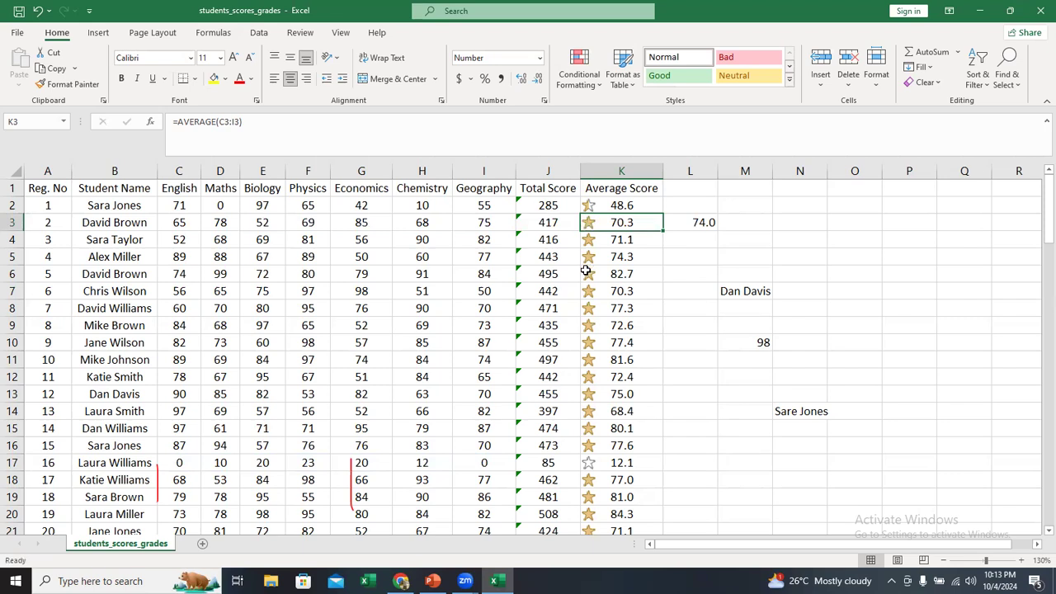
click(650, 203)
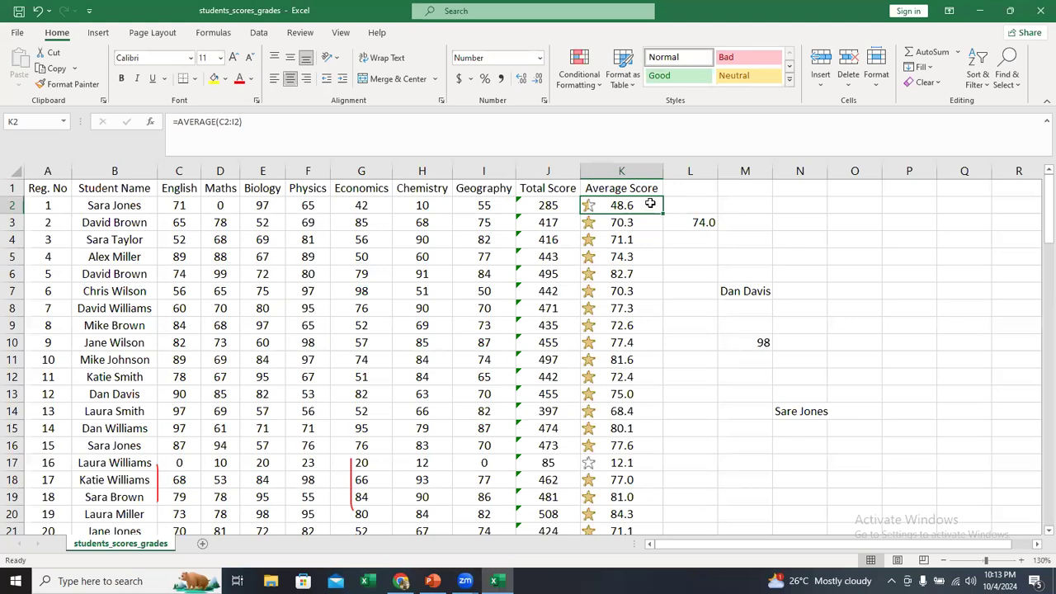
click(629, 461)
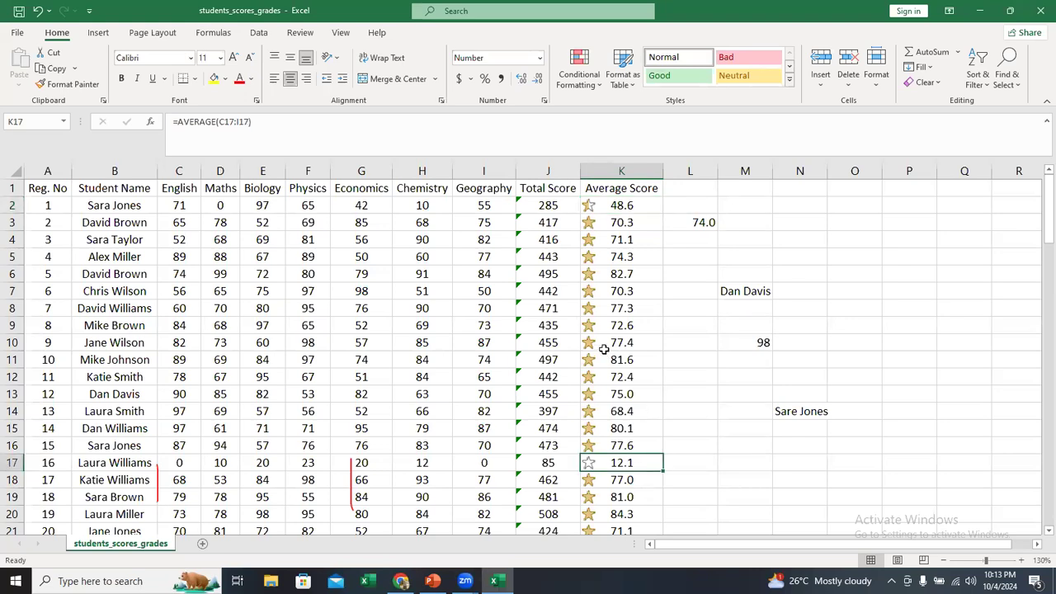
scroll(605, 346, down, 7)
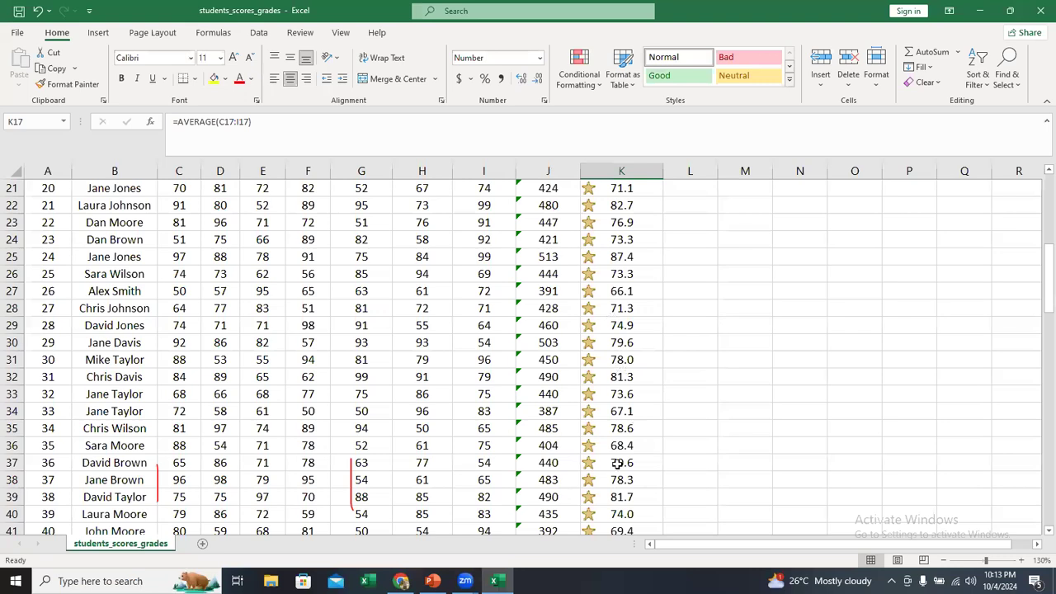
Step: Apply the 5 Quarters Ratings icon set to the Average Score column
scroll(617, 464, up, 7)
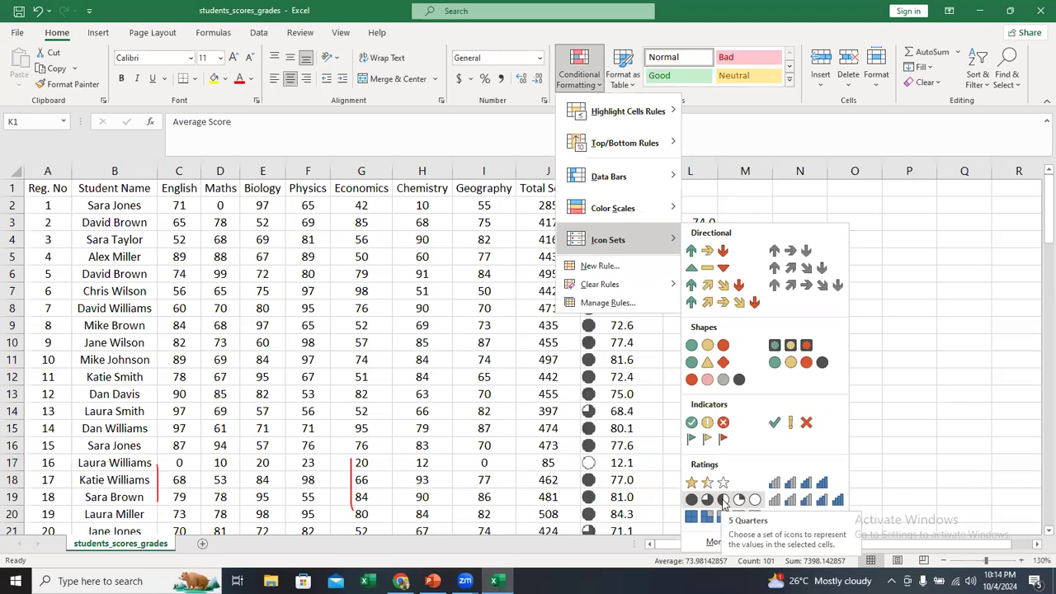
click(722, 503)
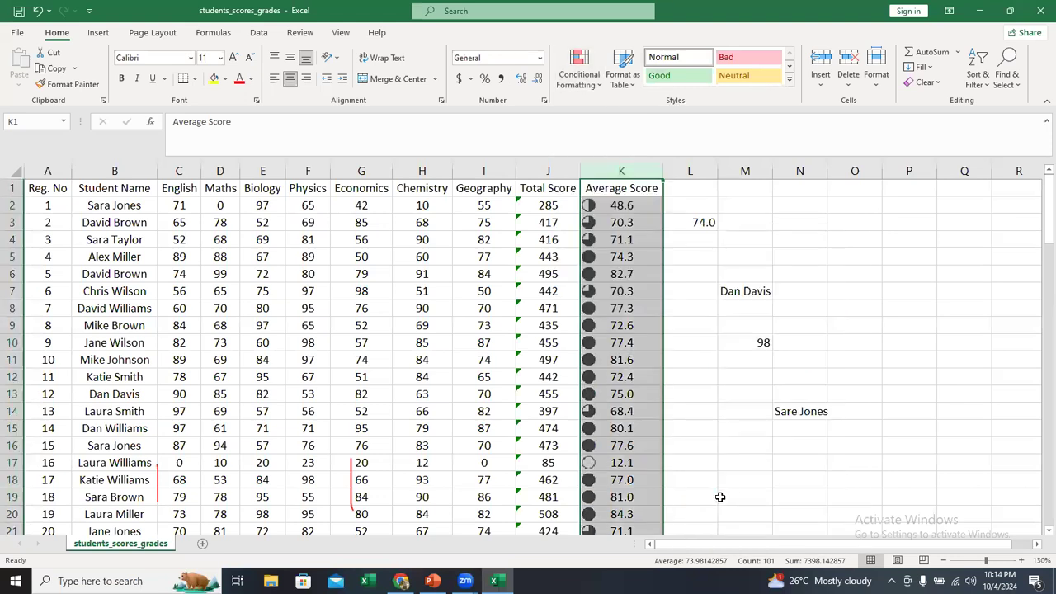
Step: Inspect the quarter-circle icons on cells K4, K2, K3, K5 and K17 without editing their formulas
click(635, 241)
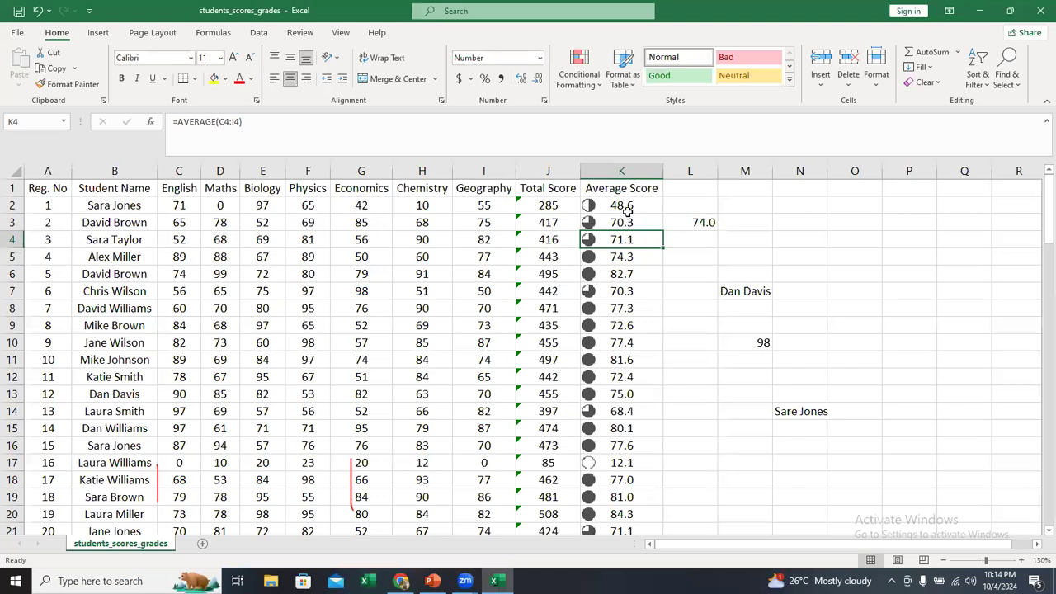
click(630, 206)
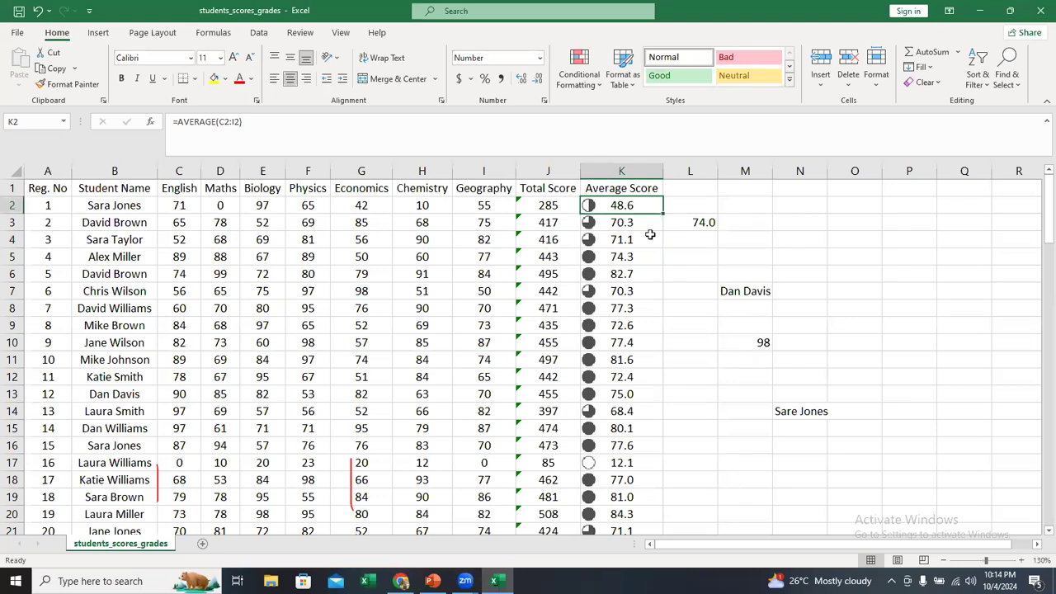
double_click(649, 228)
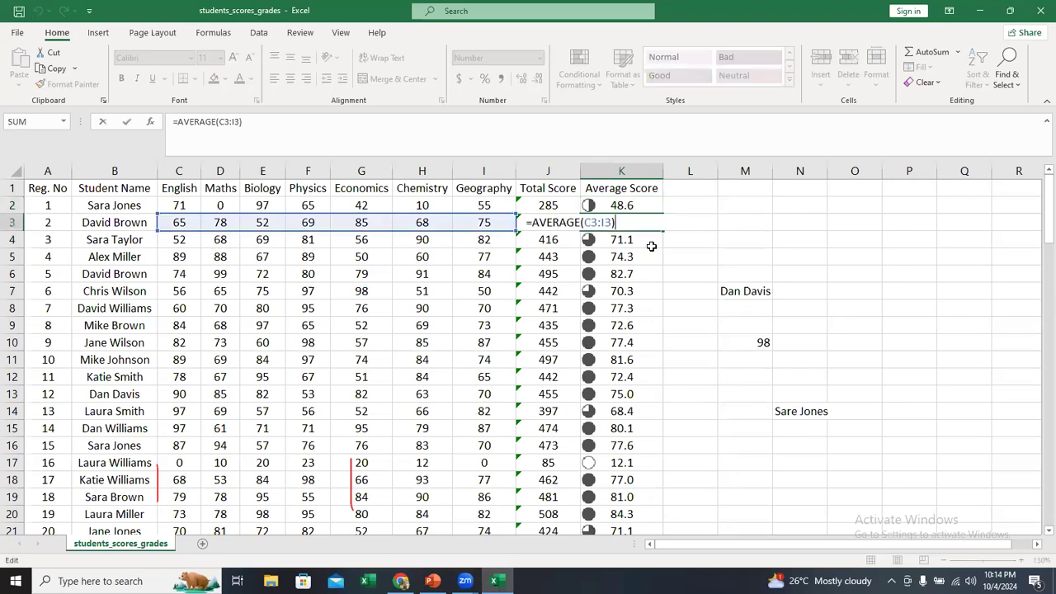
key(Escape)
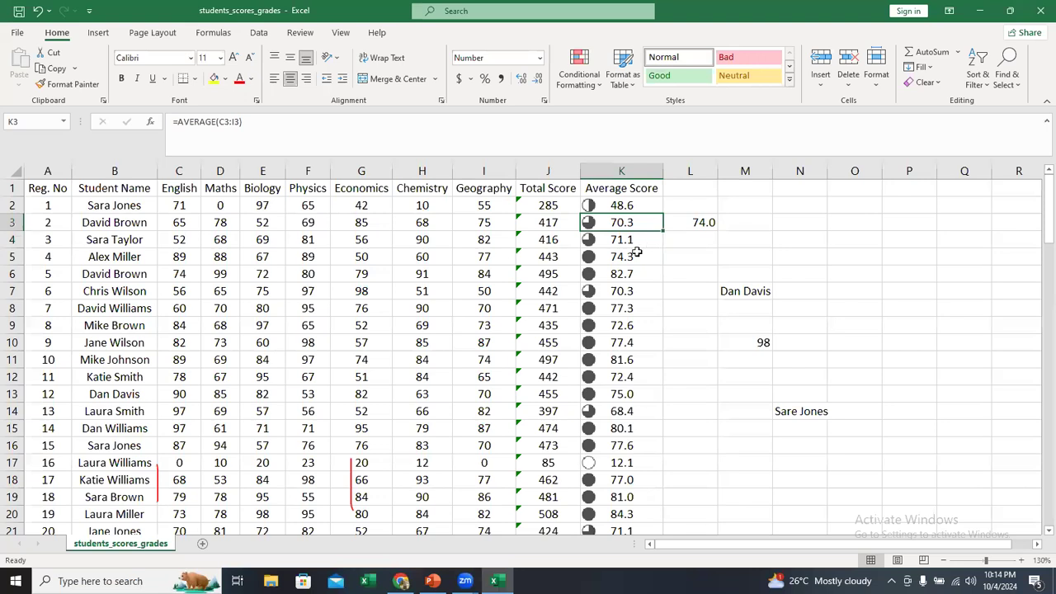
click(636, 256)
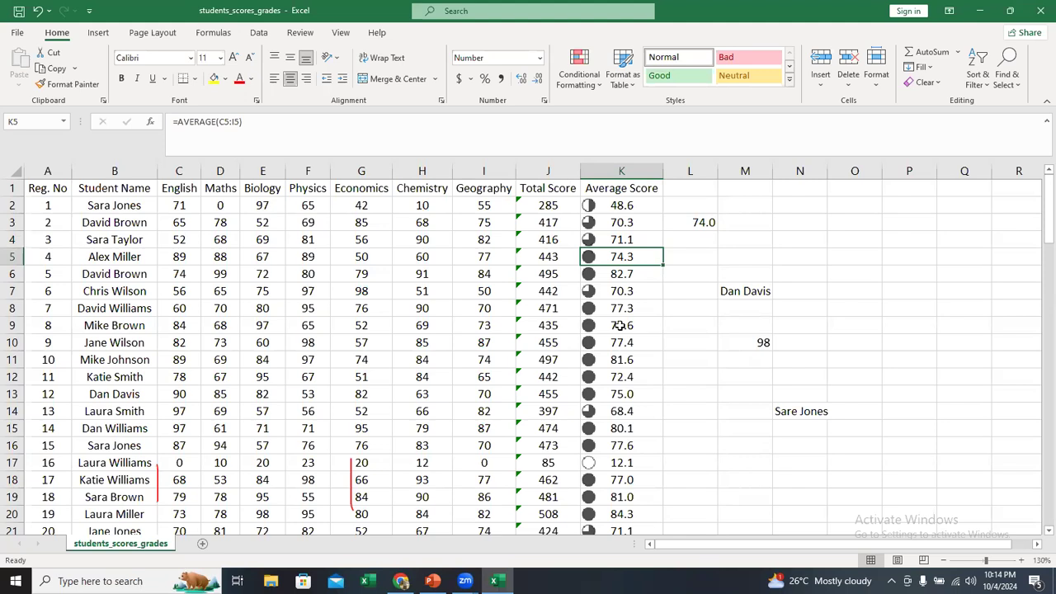
click(644, 460)
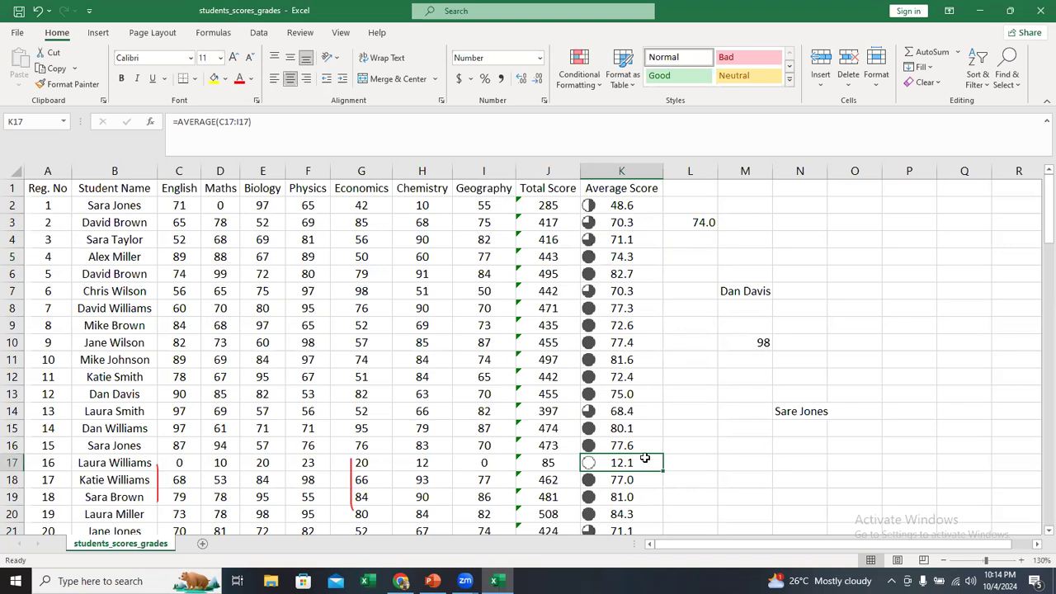
Step: Review the quarter-circle ratings down the whole Average Score column to the last student row
scroll(633, 290, down, 20)
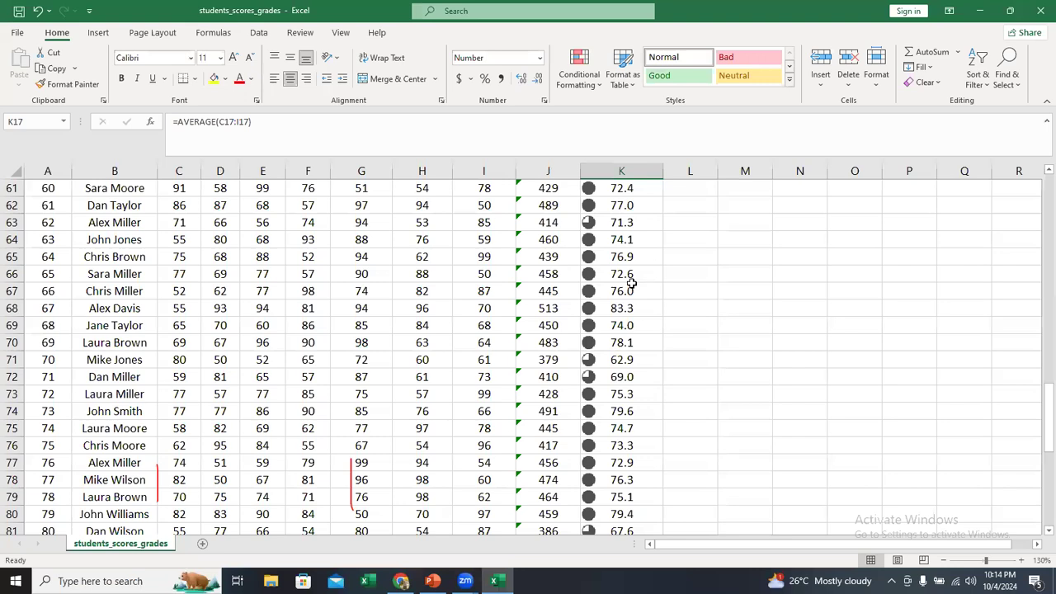
scroll(631, 283, down, 7)
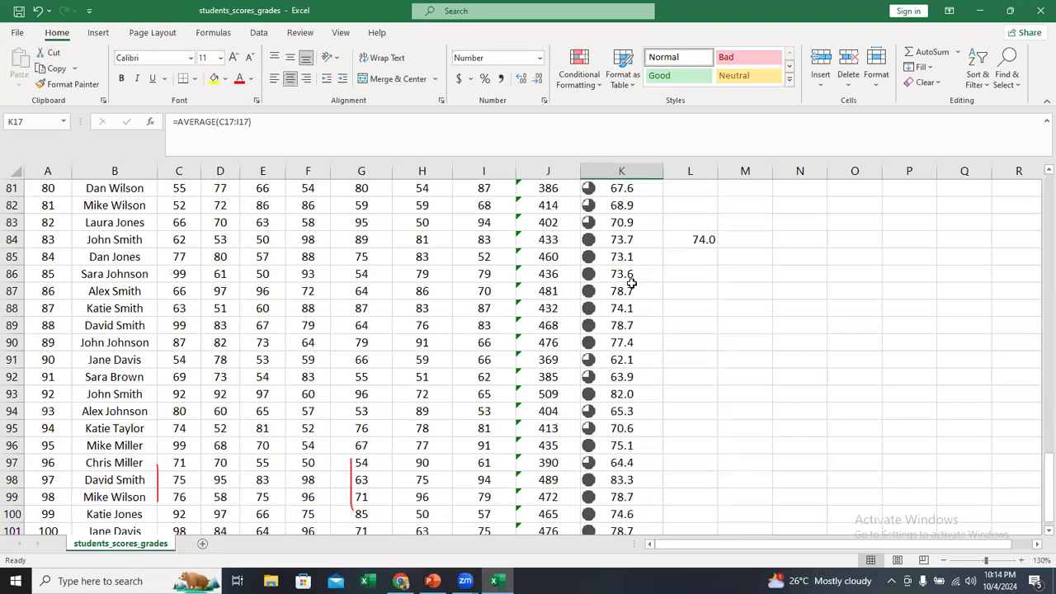
scroll(621, 289, down, 13)
scroll(620, 289, up, 20)
Step: Replace the quarter-circle icons in the Average Score column with the 3 Stars Ratings icon set
click(632, 169)
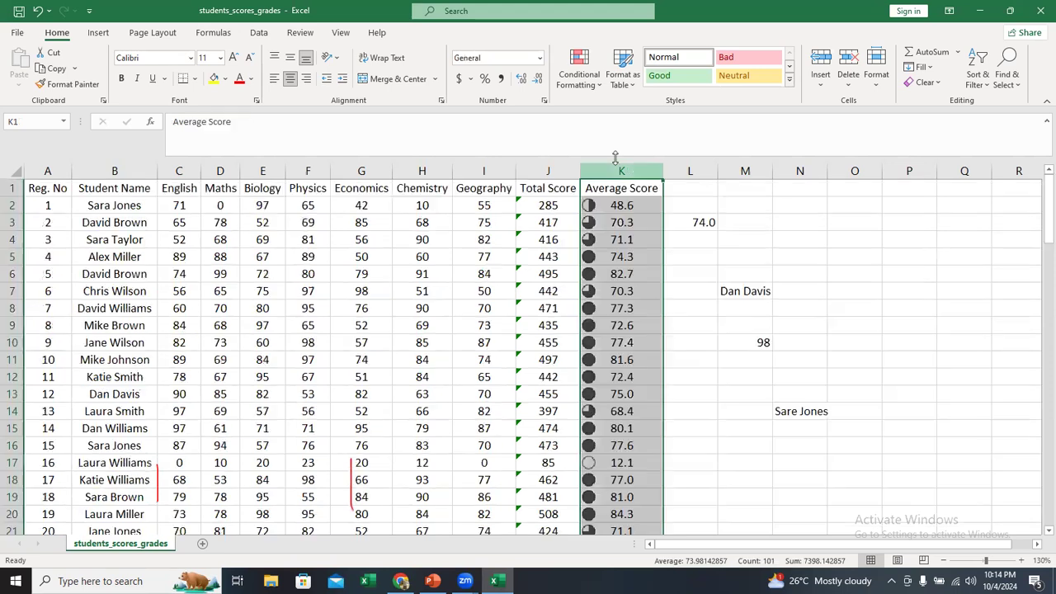
click(591, 85)
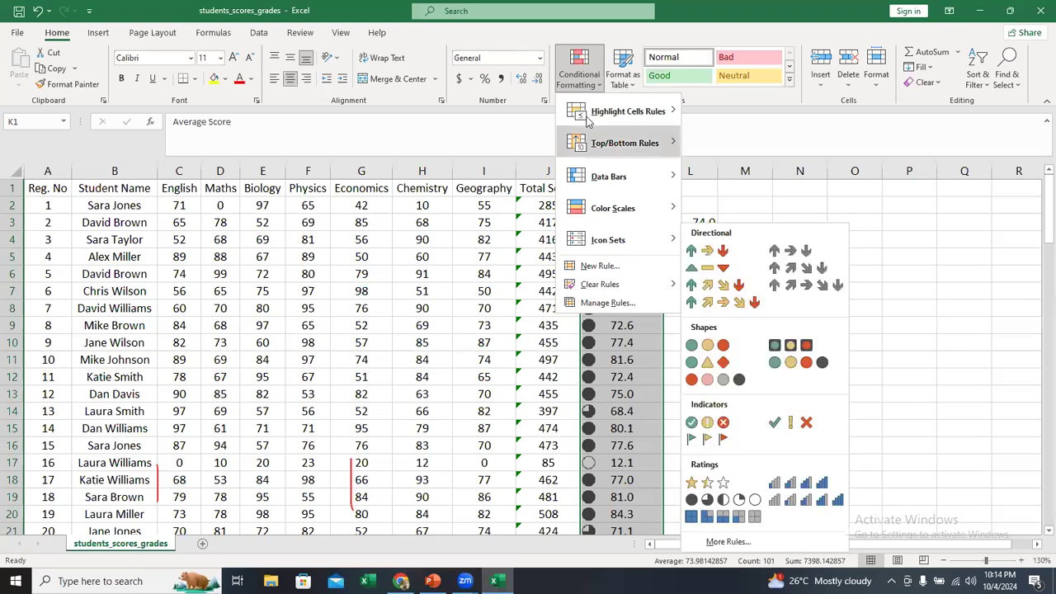
mouse_move(603, 111)
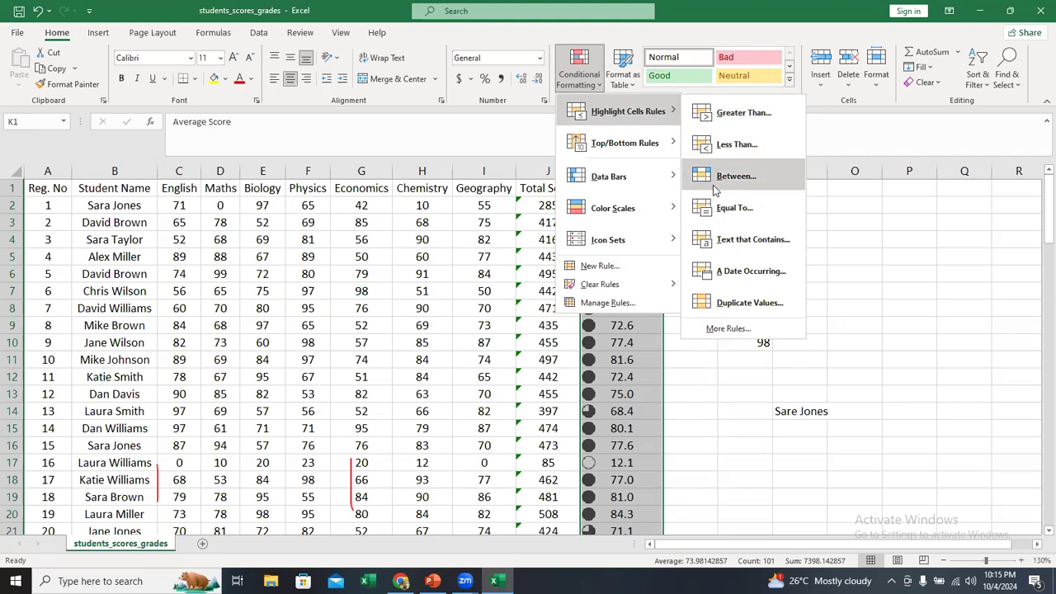
mouse_move(641, 148)
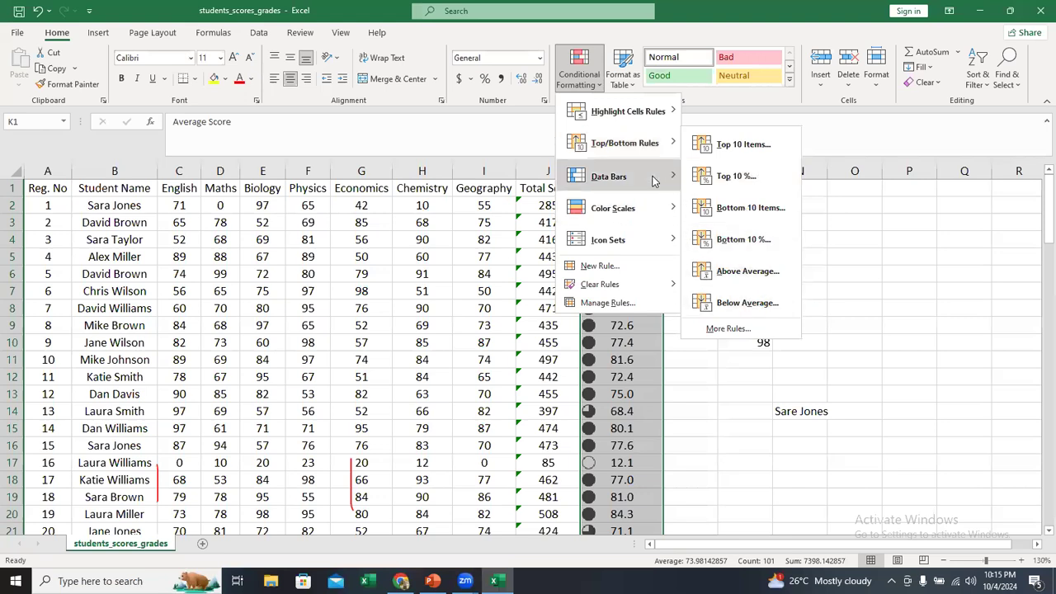
mouse_move(653, 180)
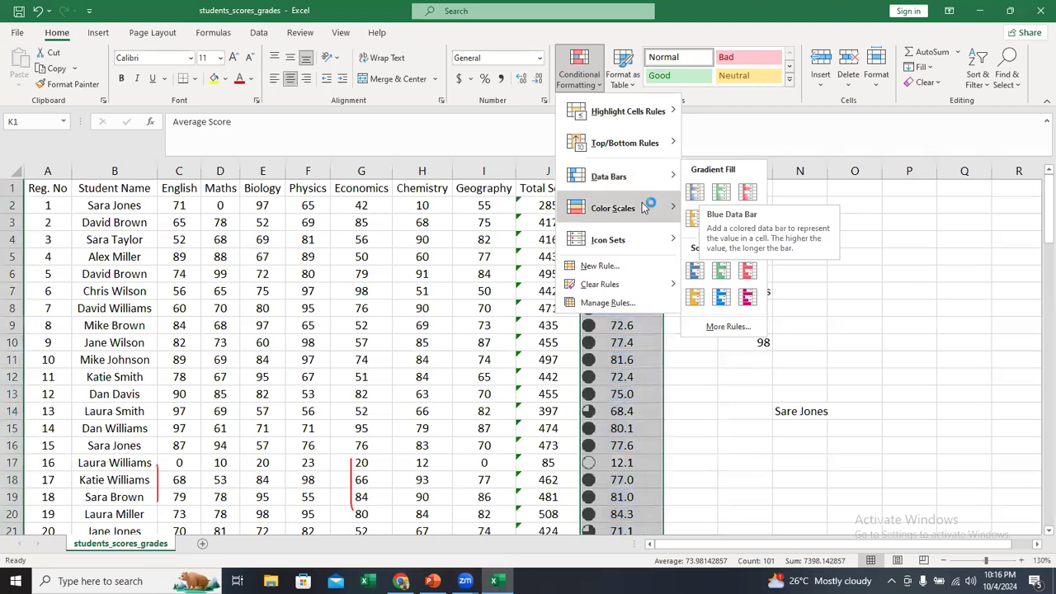
mouse_move(654, 208)
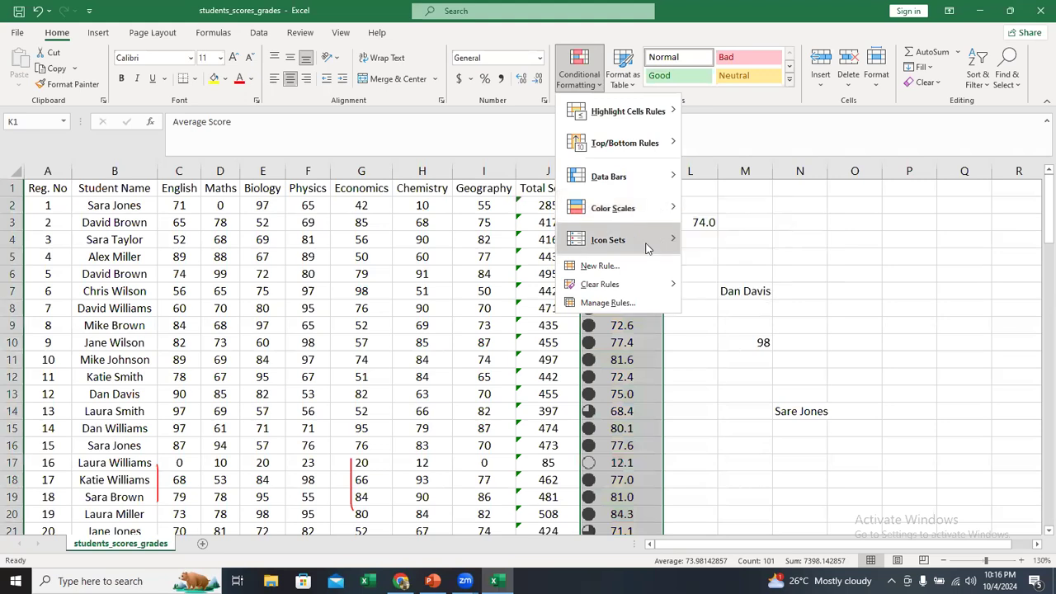
mouse_move(649, 247)
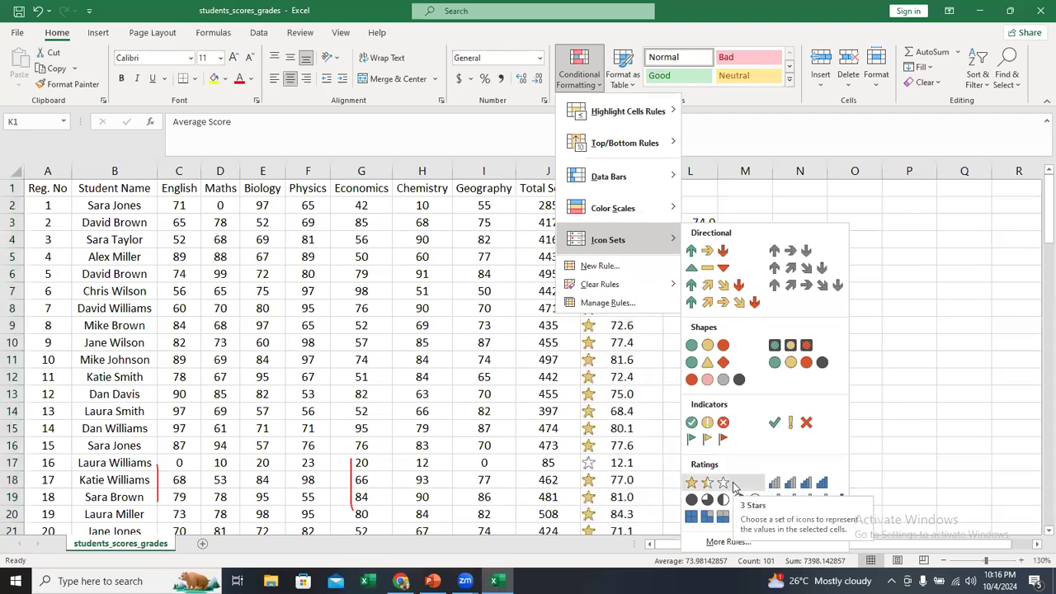
click(731, 482)
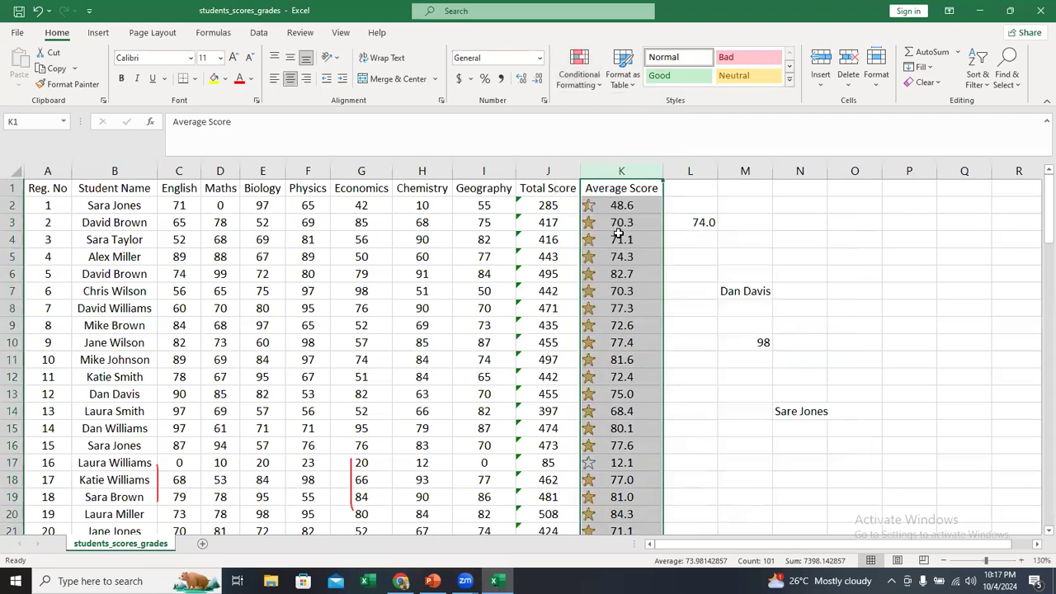